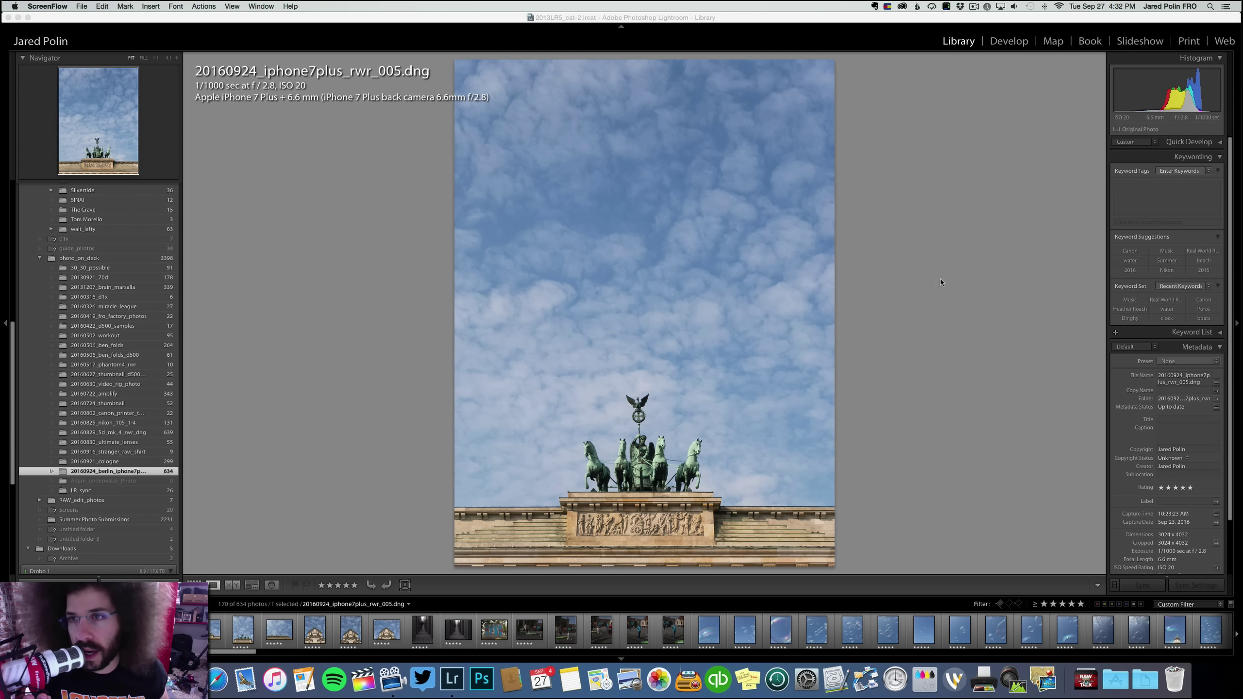
Open photo 005 of the Brandenburg Gate in Develop and set Contrast to +45
click(1008, 40)
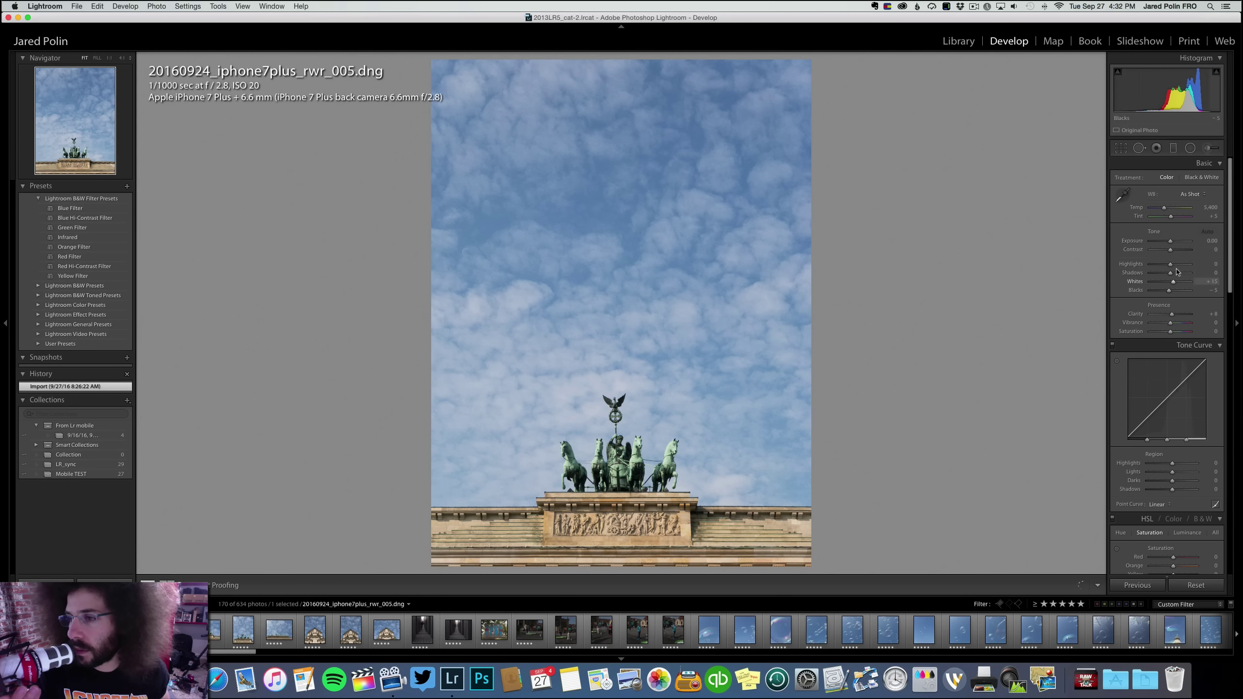
drag(1170, 249, 1180, 252)
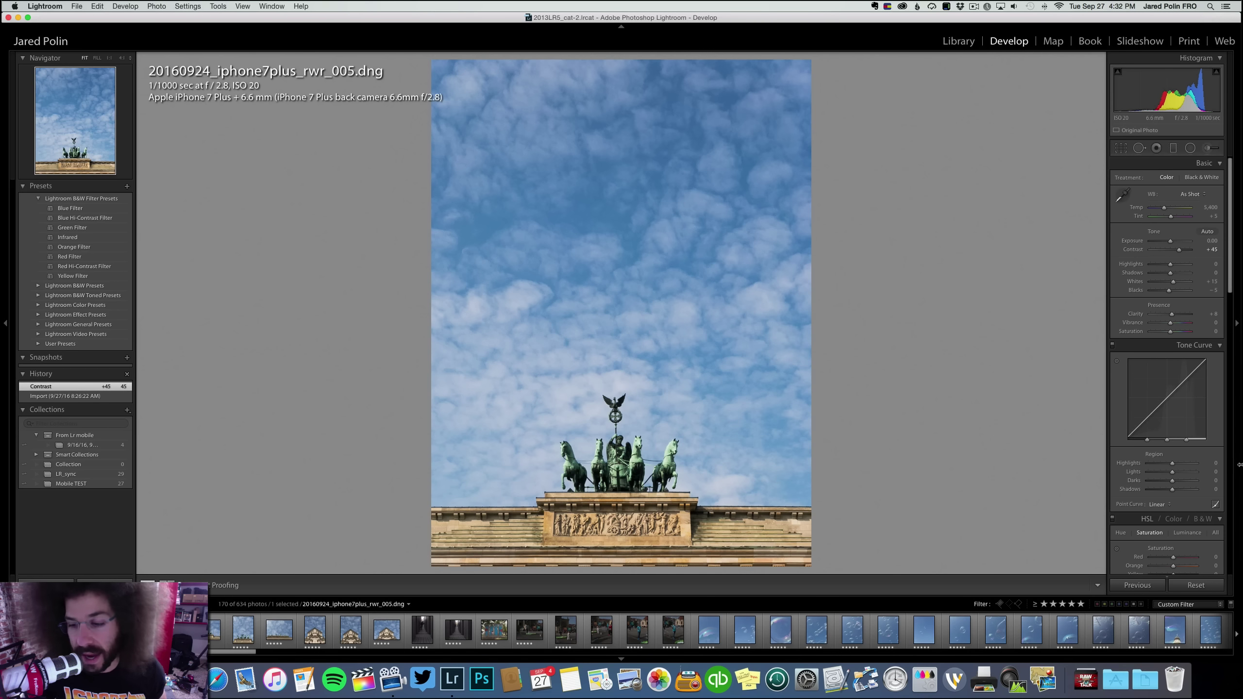
Clear the rating filter, inspect photo 004 zoomed in, then filter to 5 Stars and Higher
click(1045, 604)
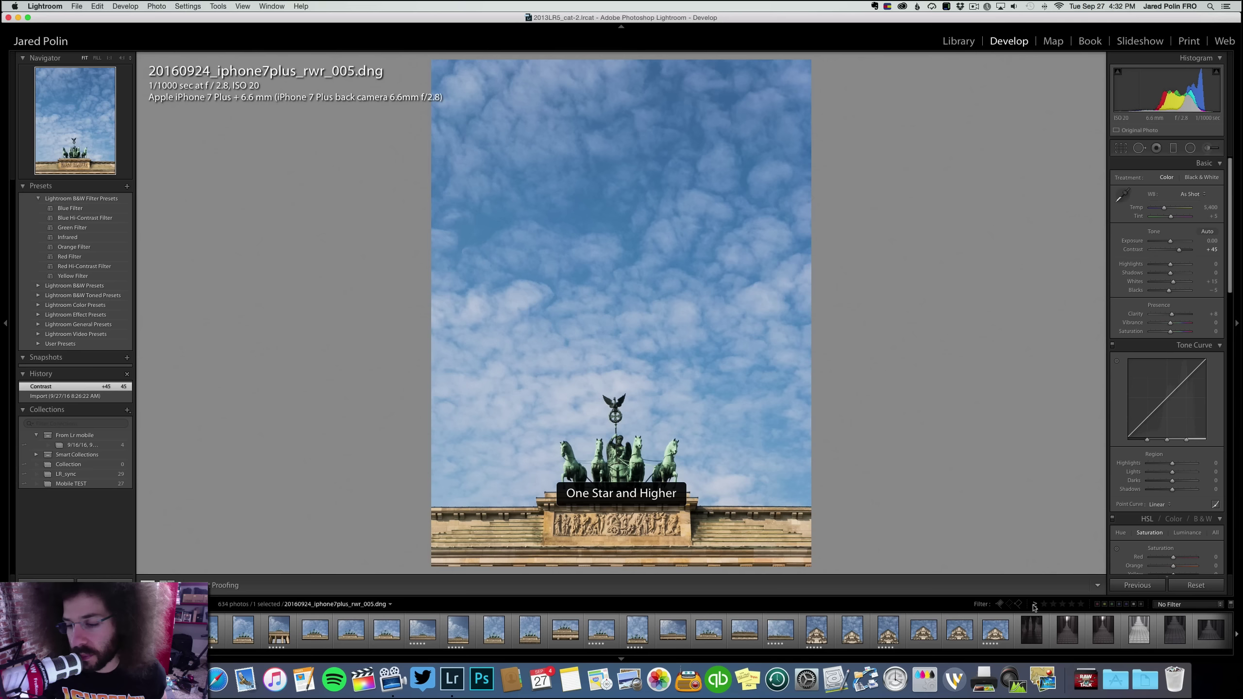
click(1045, 604)
key(Left)
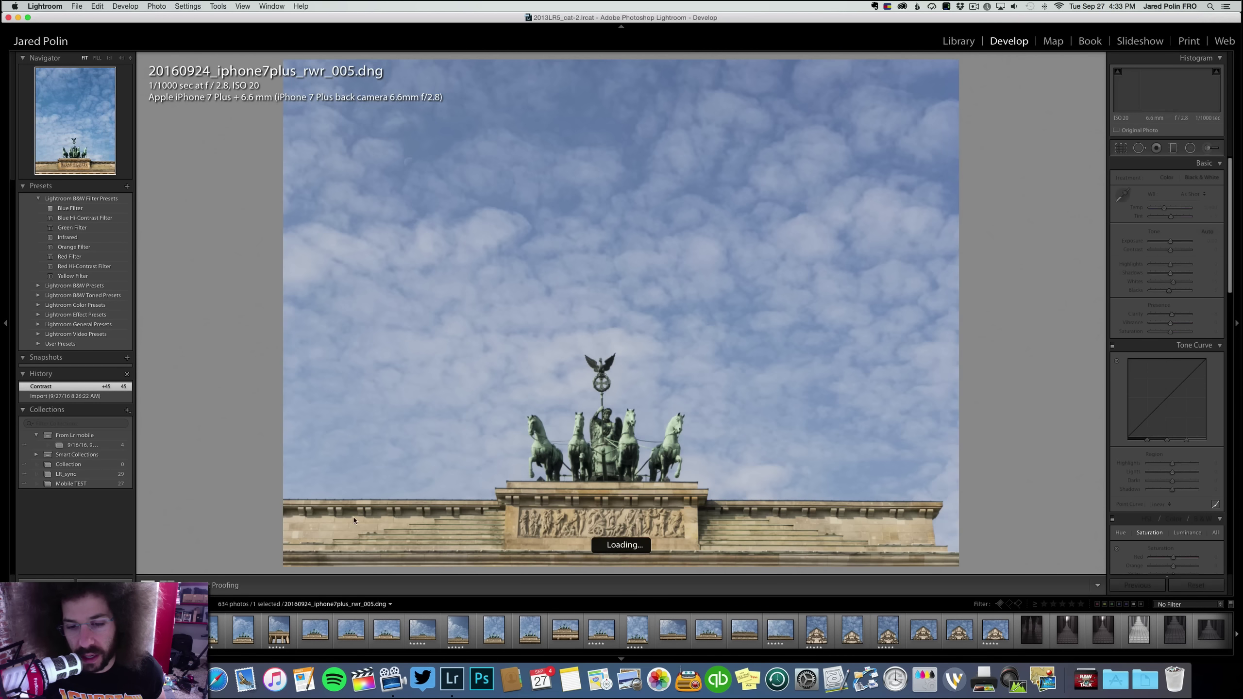
click(869, 513)
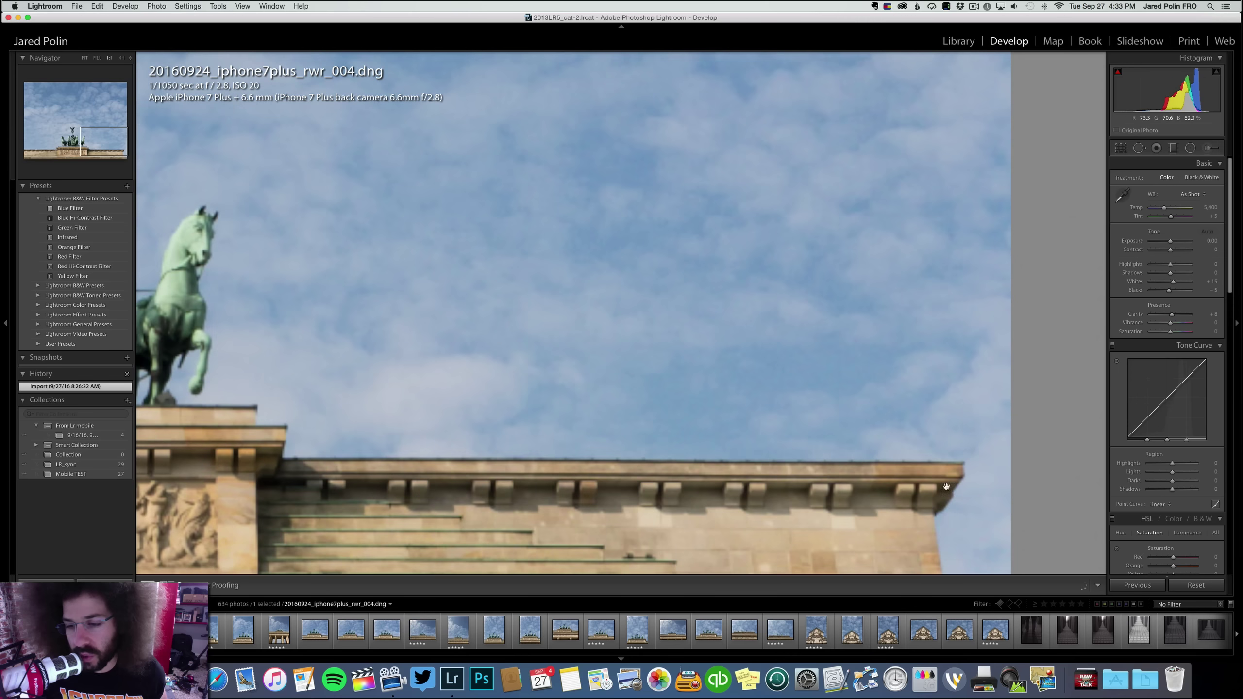
click(912, 442)
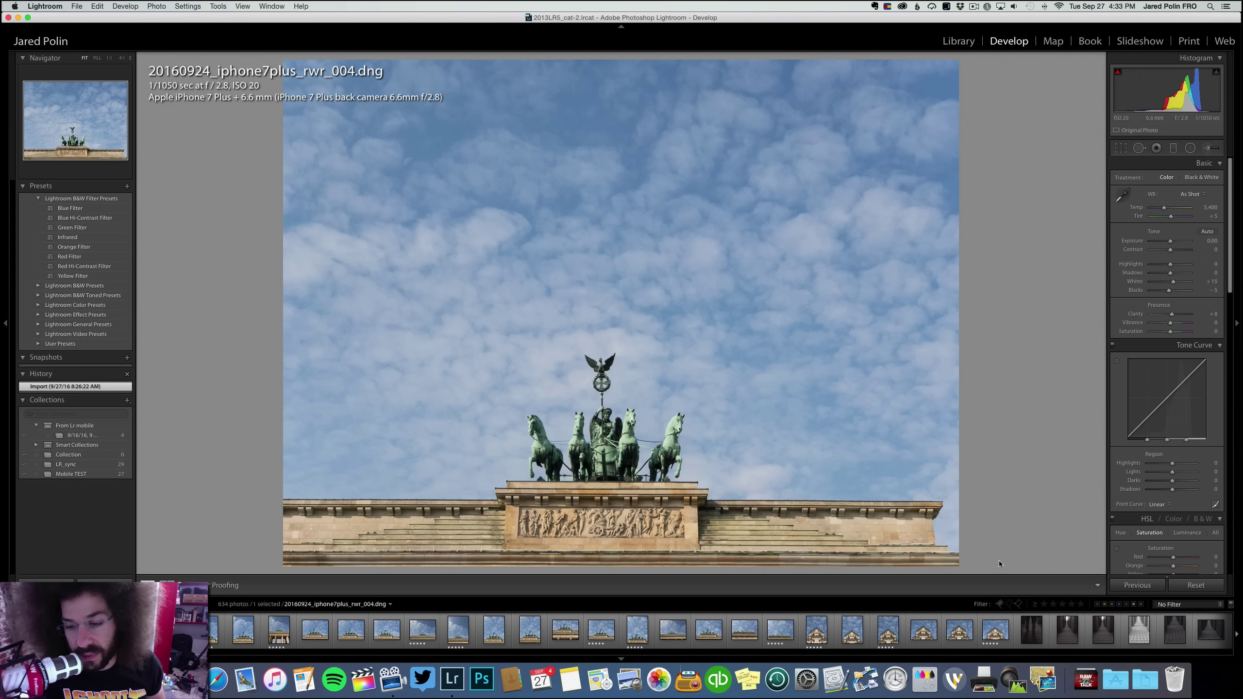
click(1080, 604)
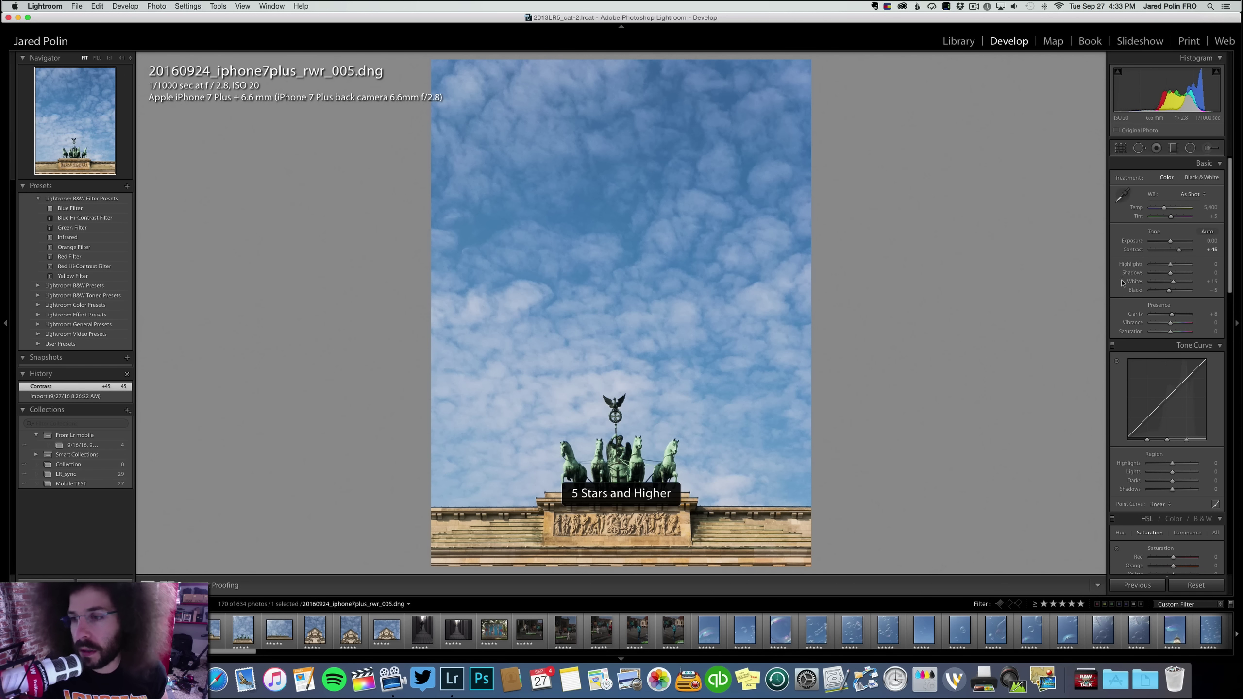
Raise clarity to +27 and apply the Medium Contrast point curve, undoing a trial exposure change
drag(1171, 315, 1176, 315)
click(1158, 506)
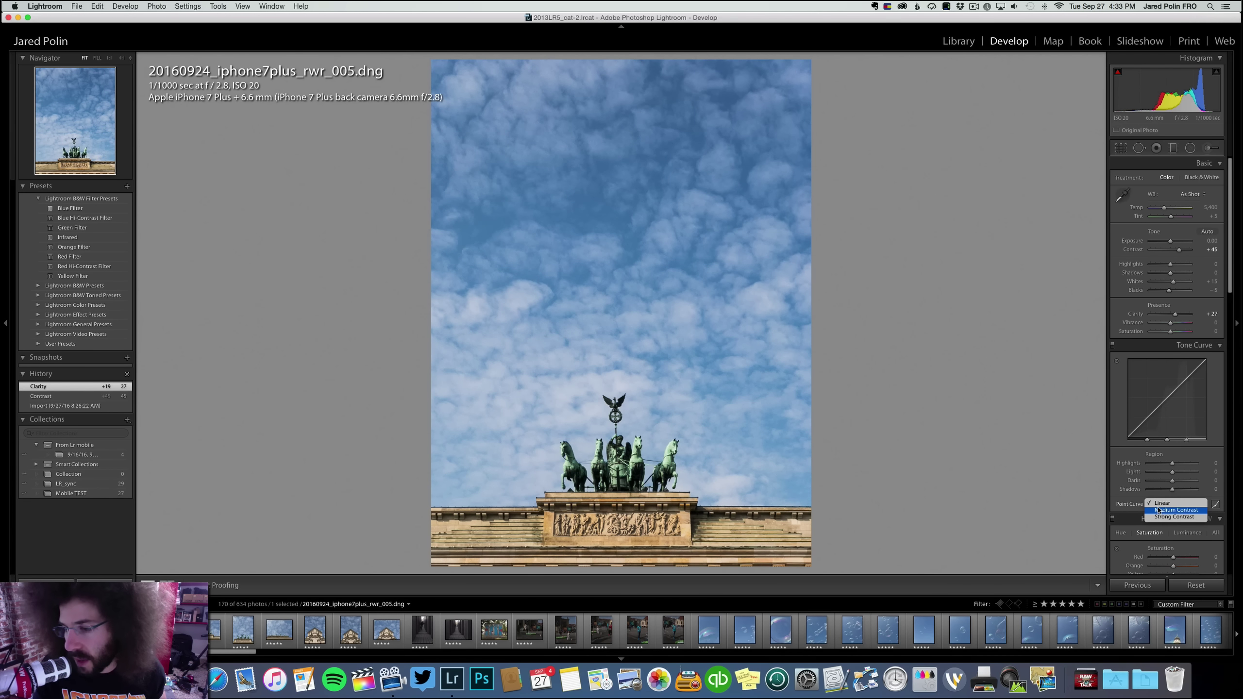
click(1158, 510)
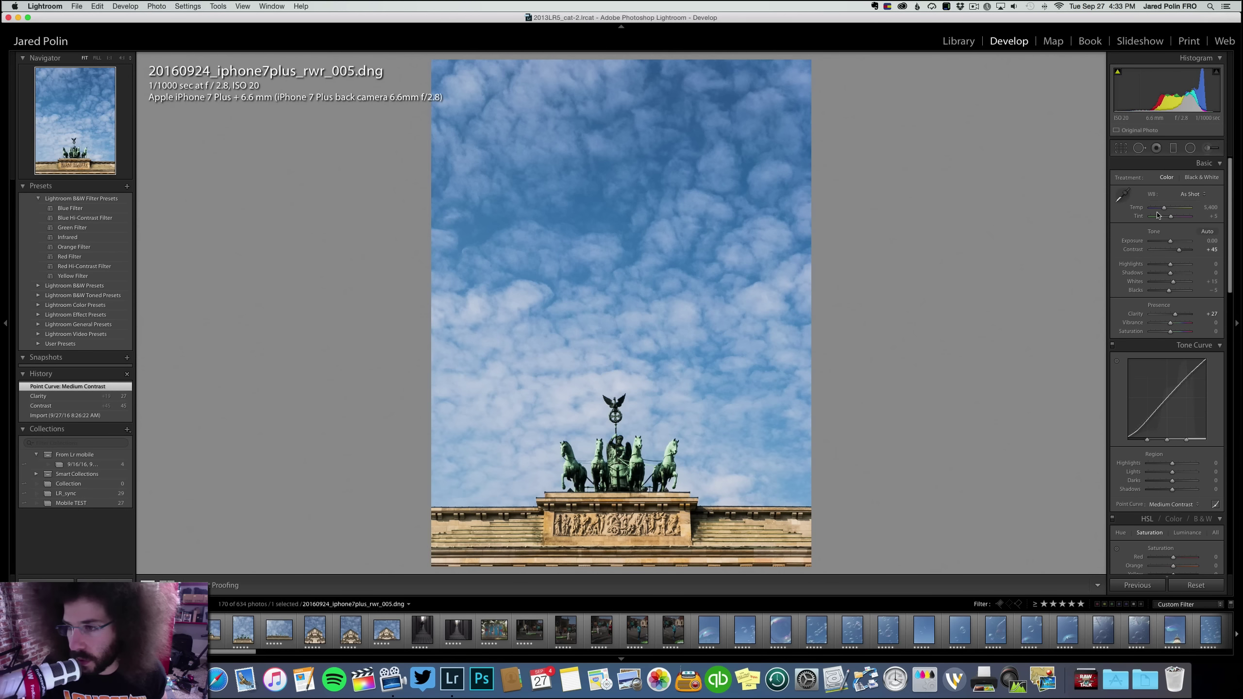
drag(1170, 241, 1168, 243)
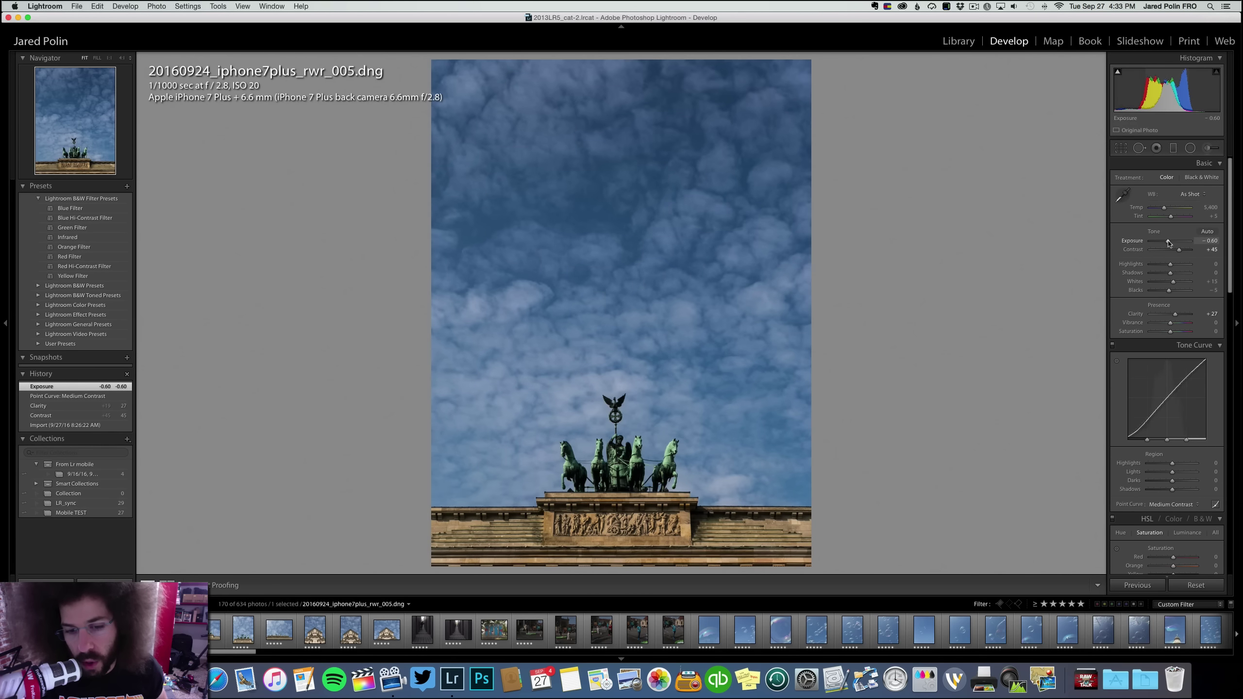
key(cmd+z)
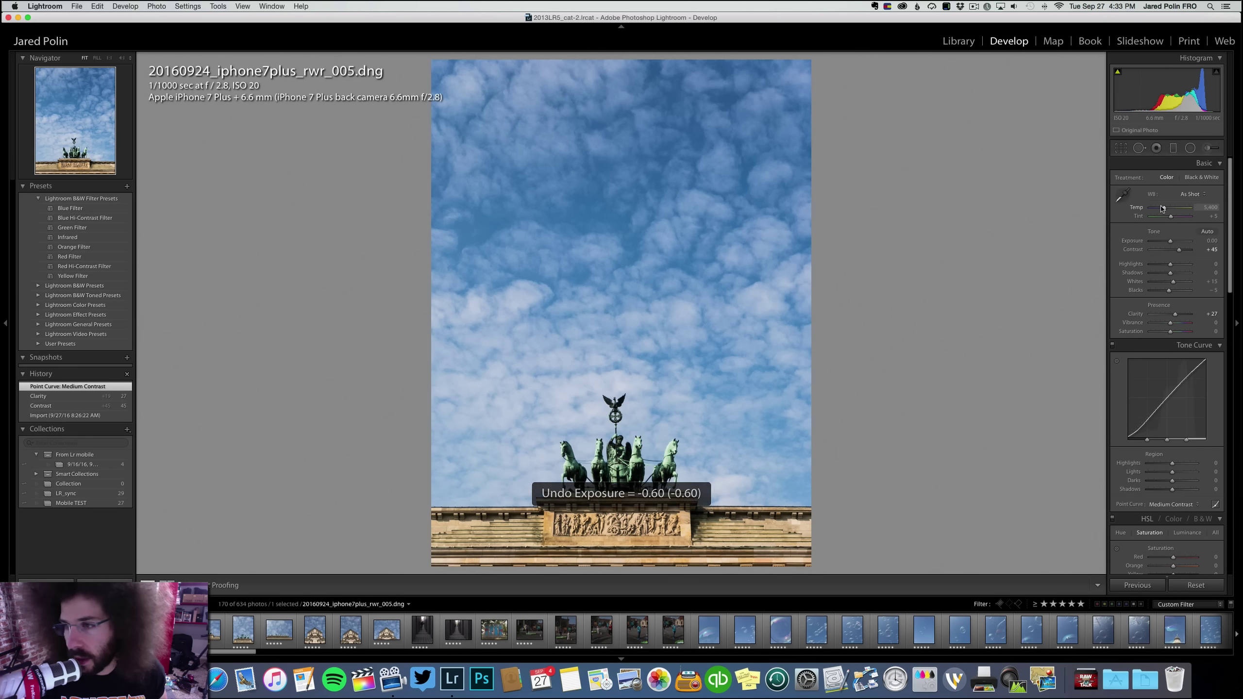
Set temperature to 5,640, blacks -20, whites +7 and lift the shadows, checking the quadriga up close
click(1166, 209)
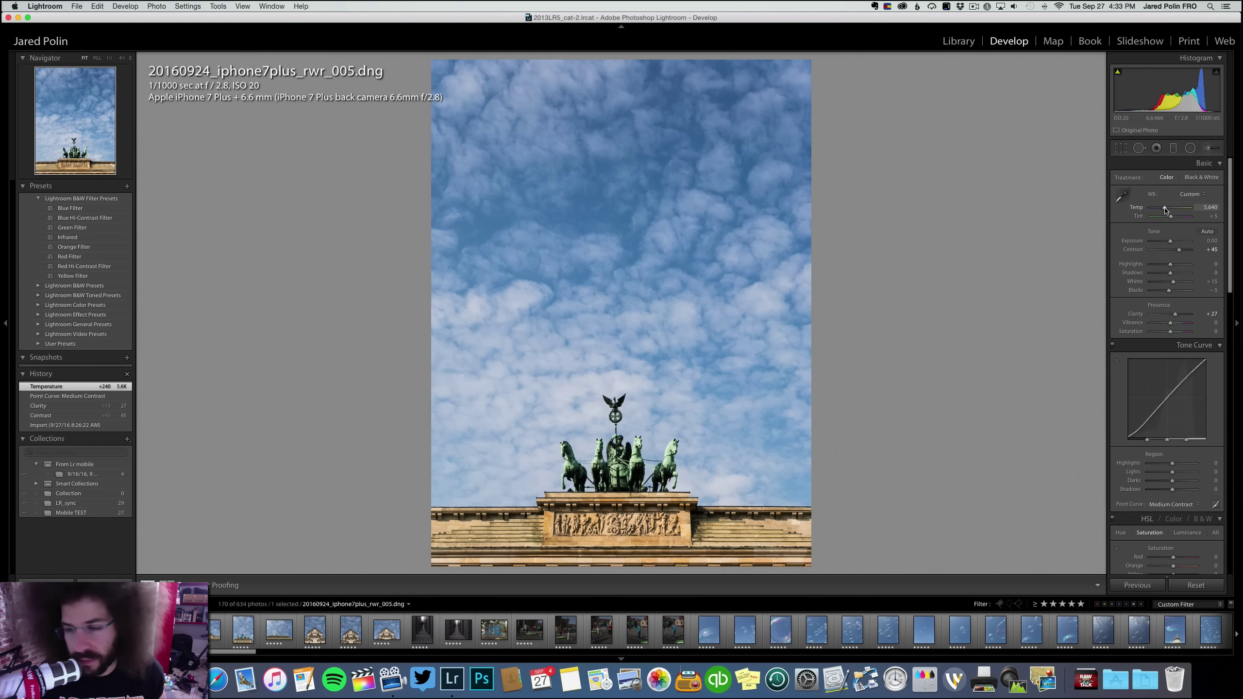
drag(1169, 290, 1167, 292)
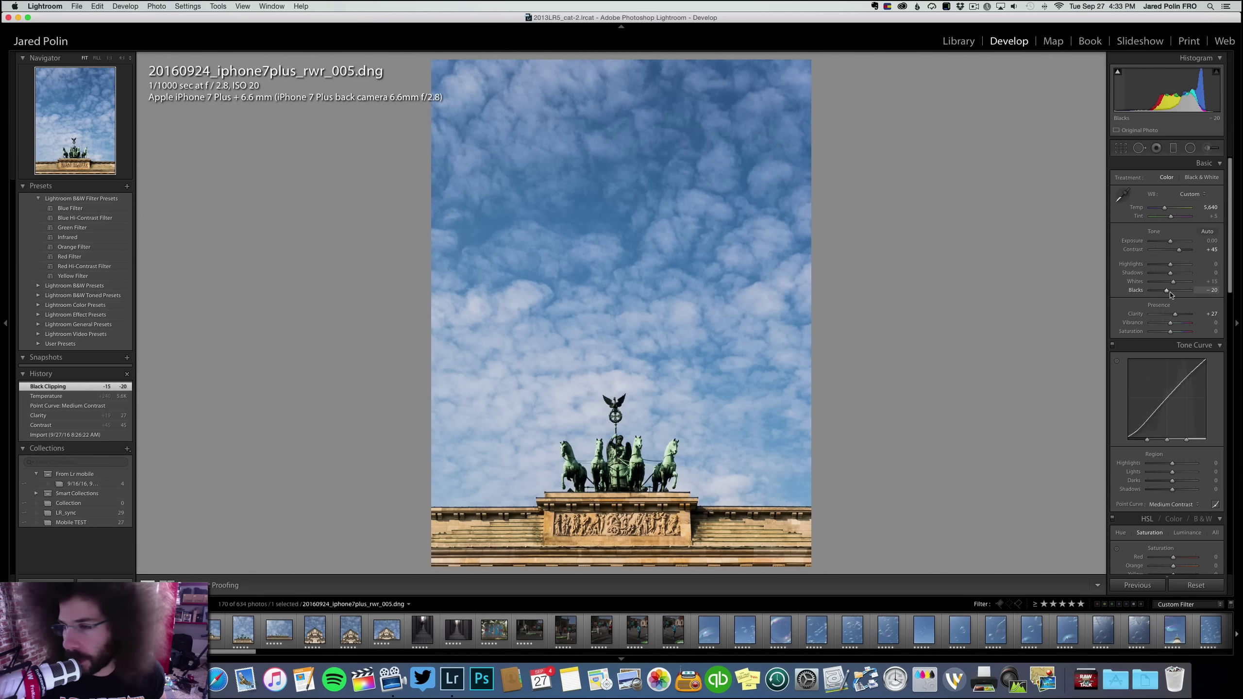
drag(1174, 282, 1164, 276)
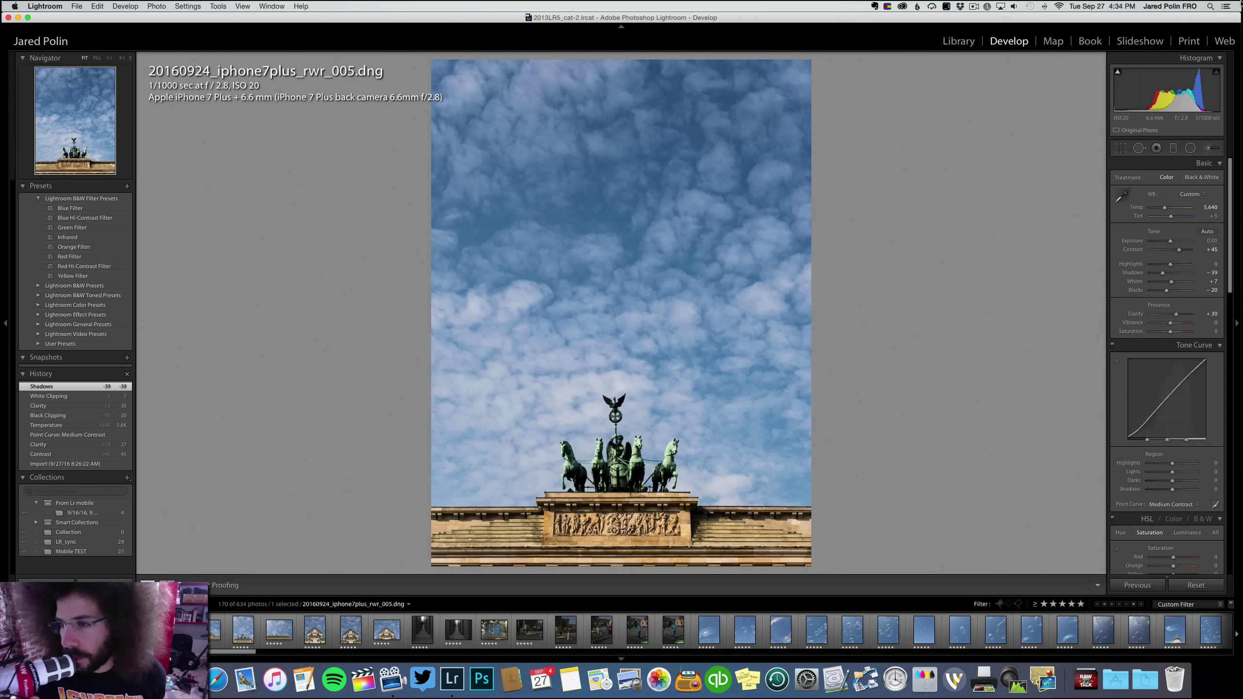
drag(1163, 273, 1182, 251)
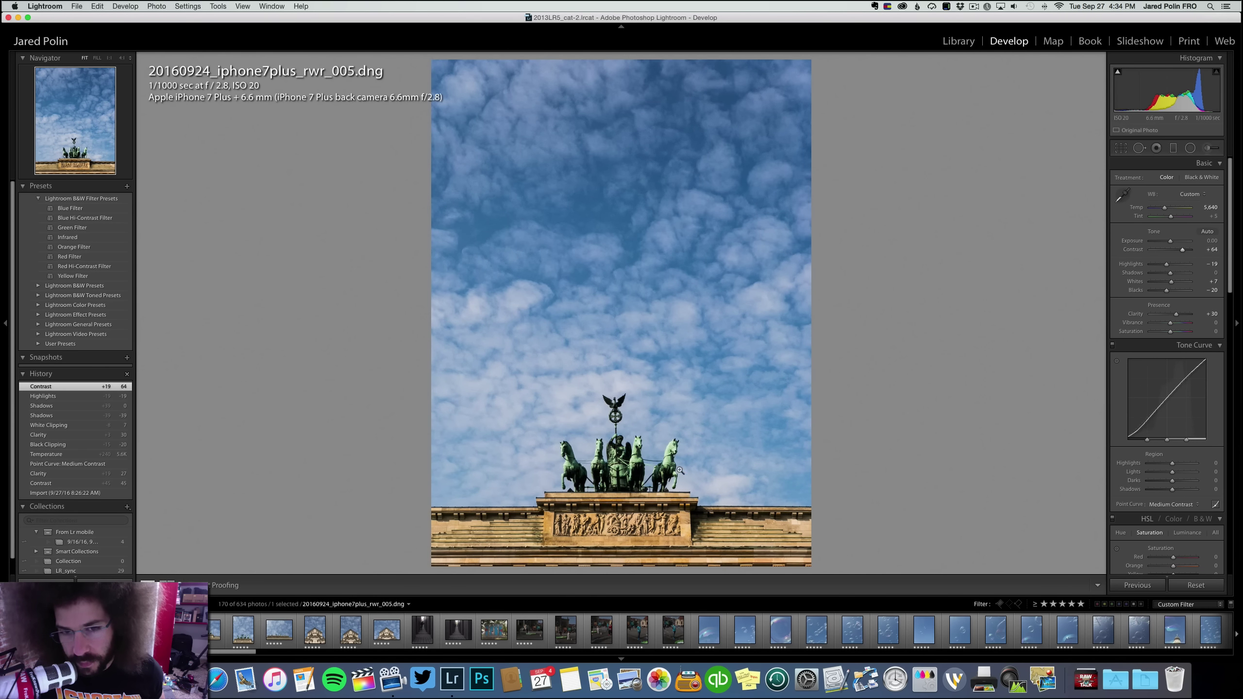
click(632, 431)
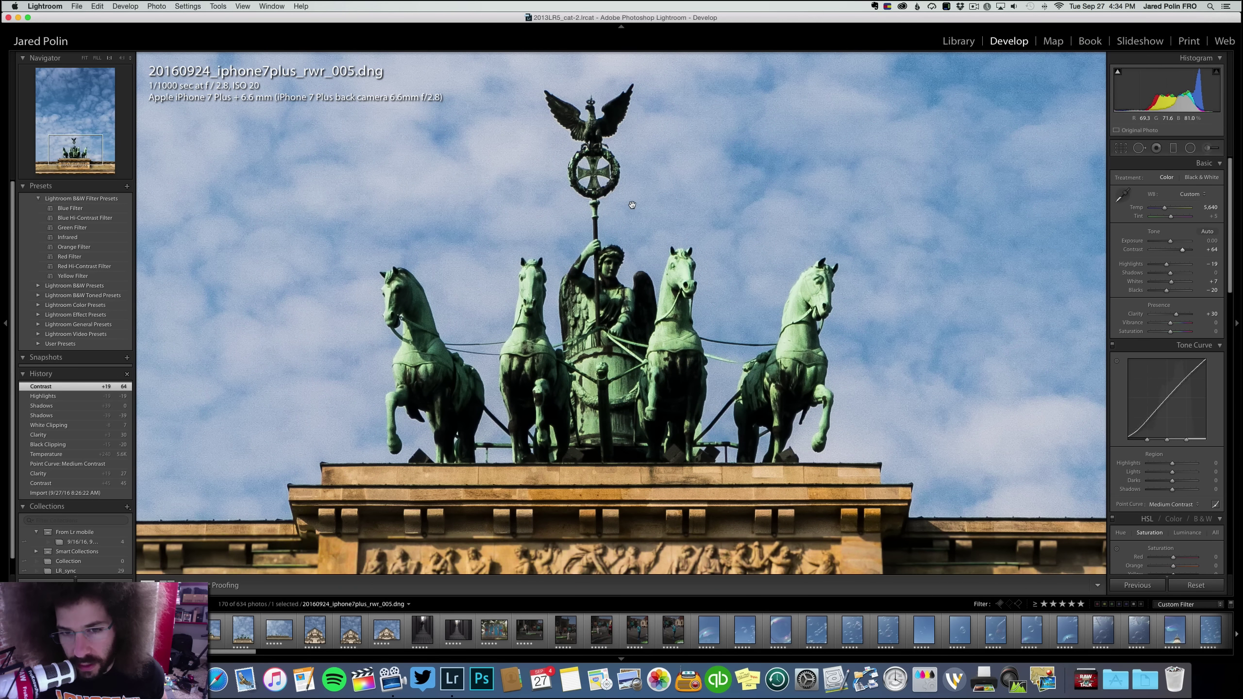
click(602, 220)
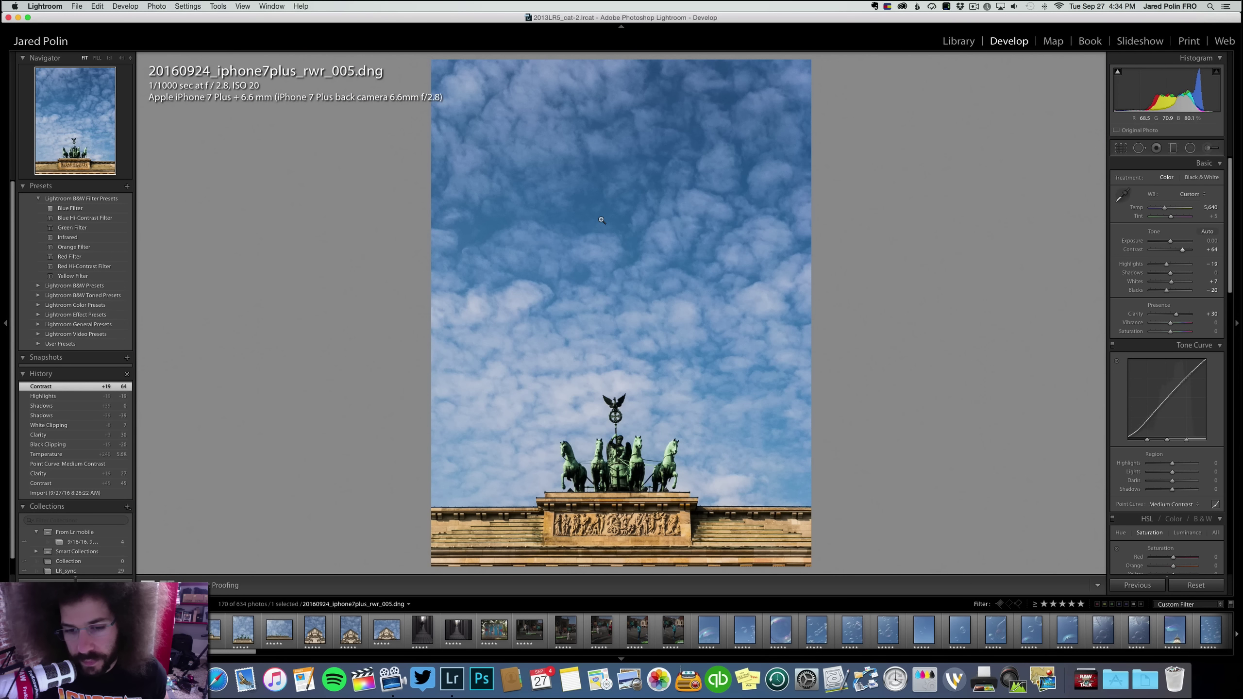
Select photos 005 and 006 and sync 005's settings onto 006
key(Right)
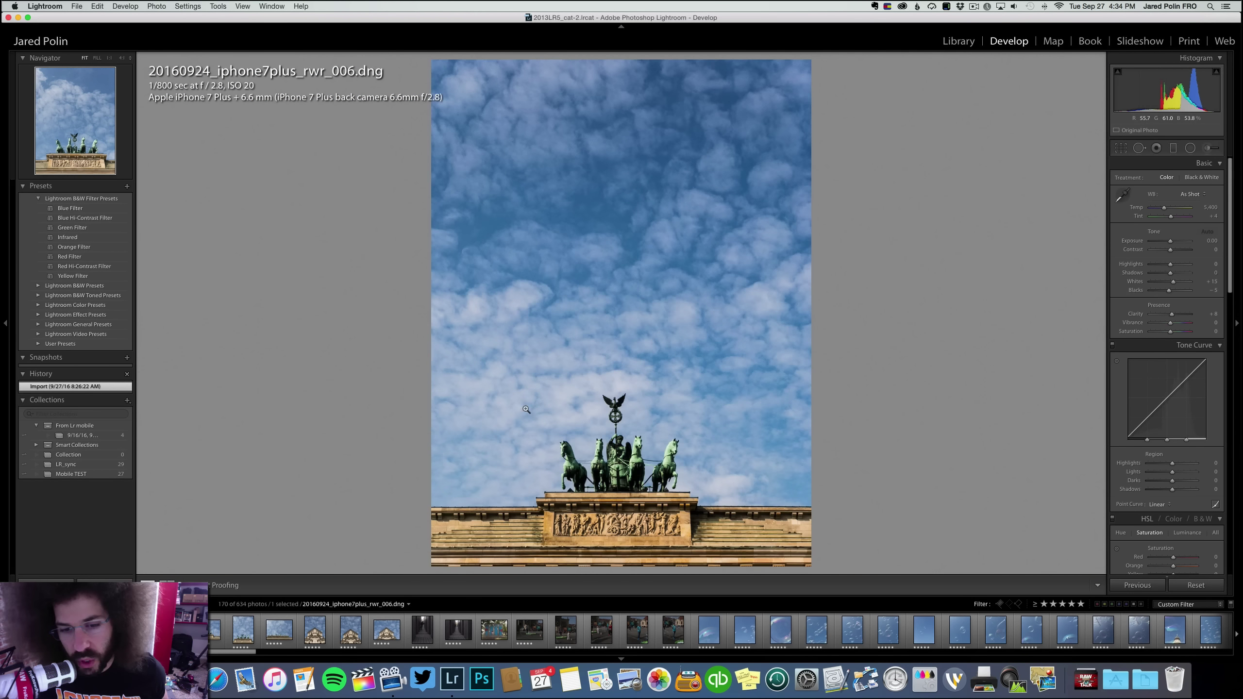
key(Left)
key(shift+Right)
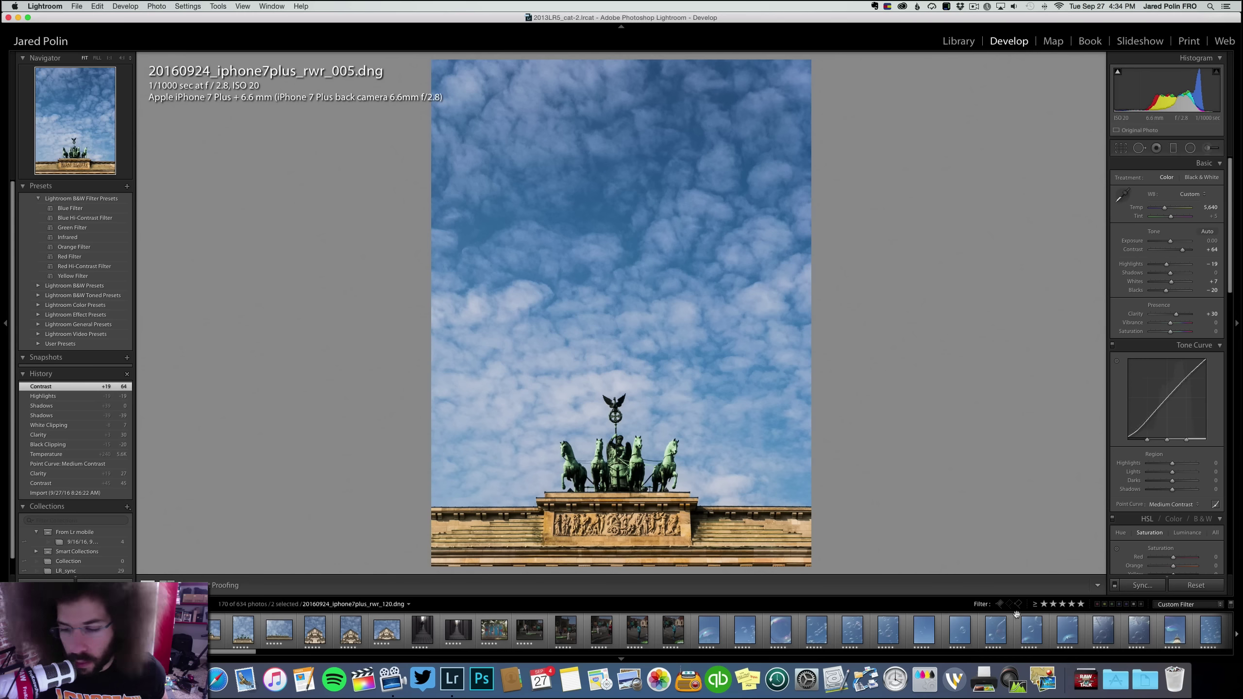
click(1140, 586)
key(Return)
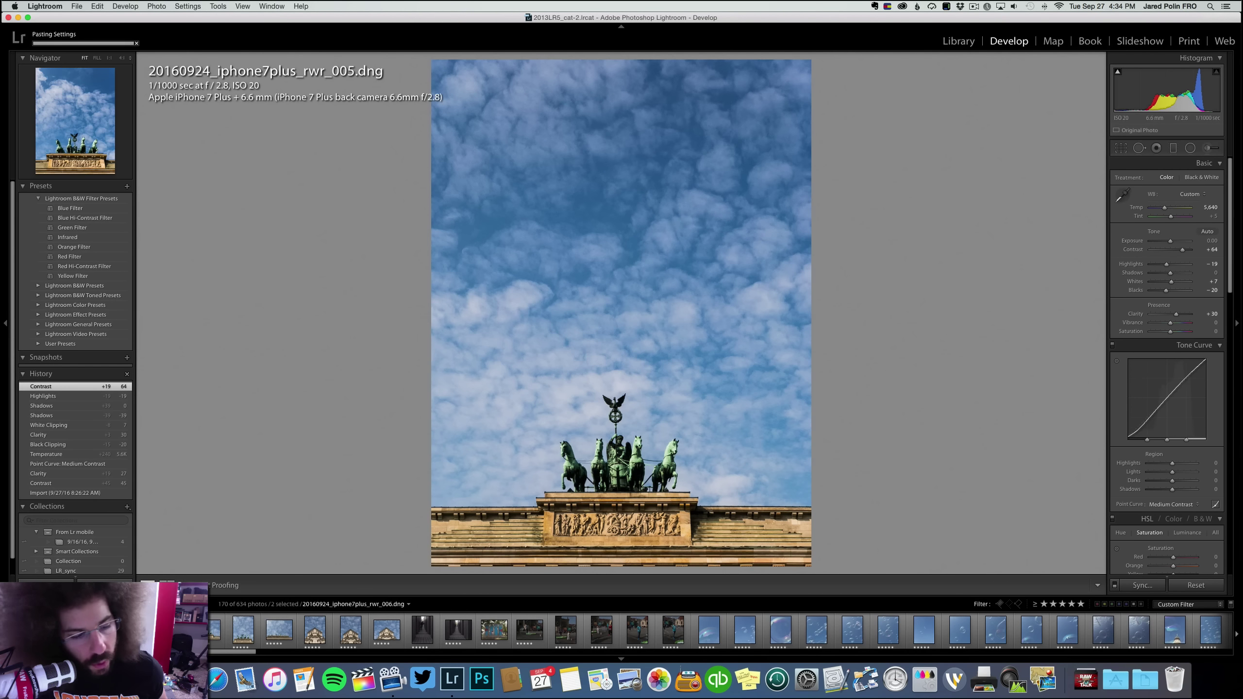
On photo 006, lower contrast to +48 and highlights to -28
key(Right)
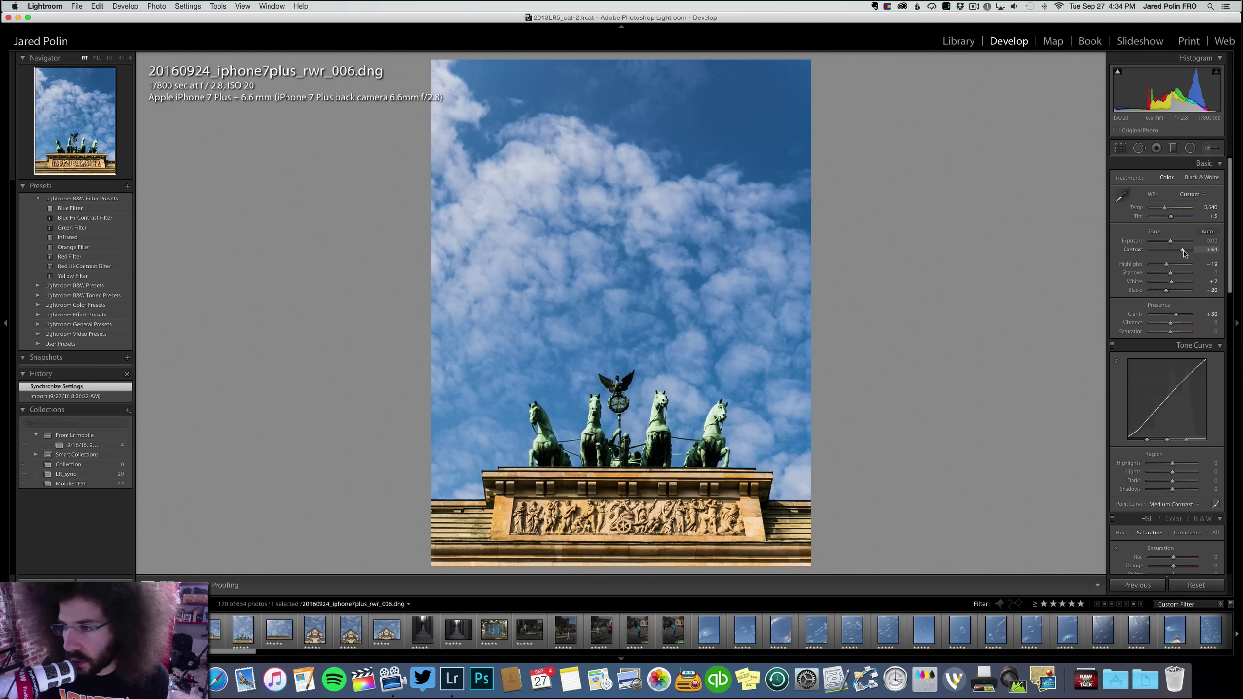
mouse_move(1182, 250)
mouse_down()
mouse_move(1154, 243)
mouse_move(1167, 241)
mouse_up()
key(super+z)
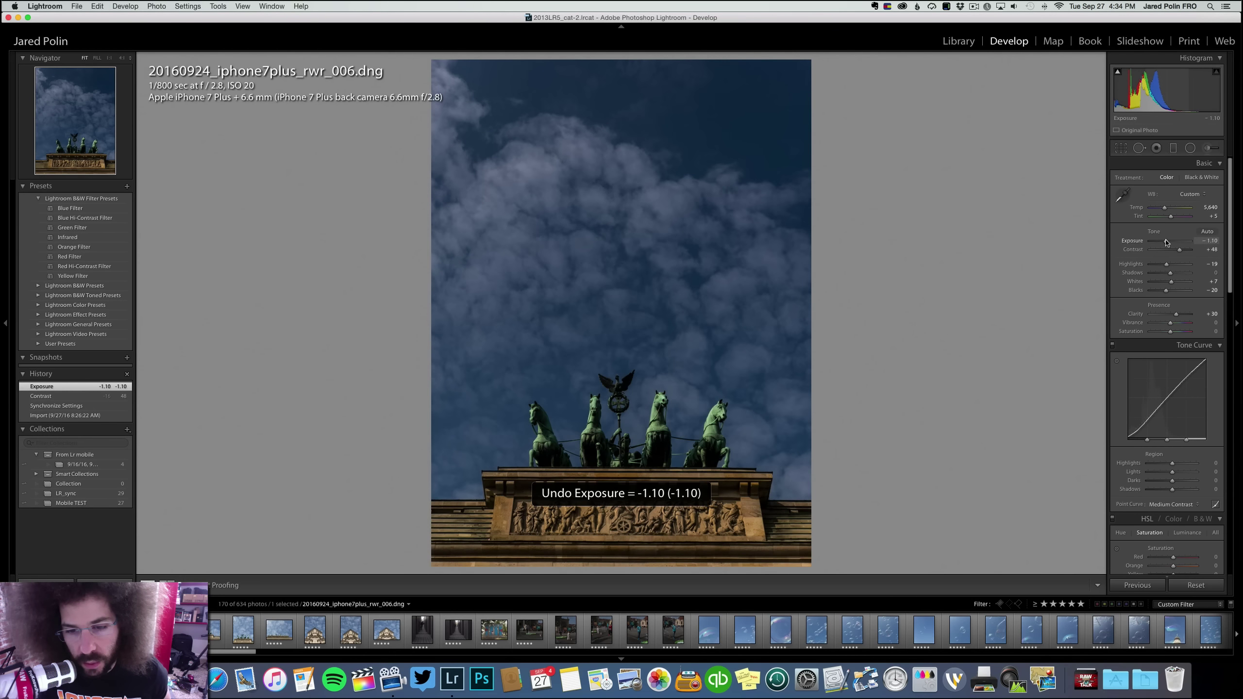
drag(1167, 264, 1167, 210)
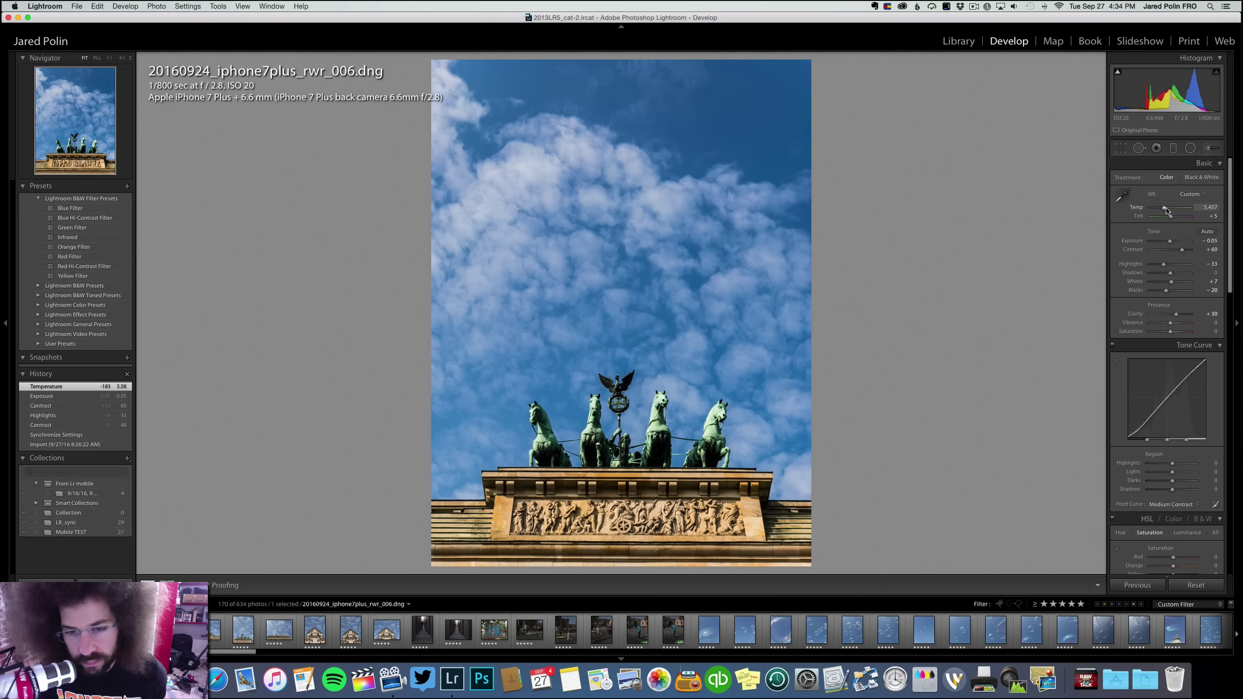
key(Right)
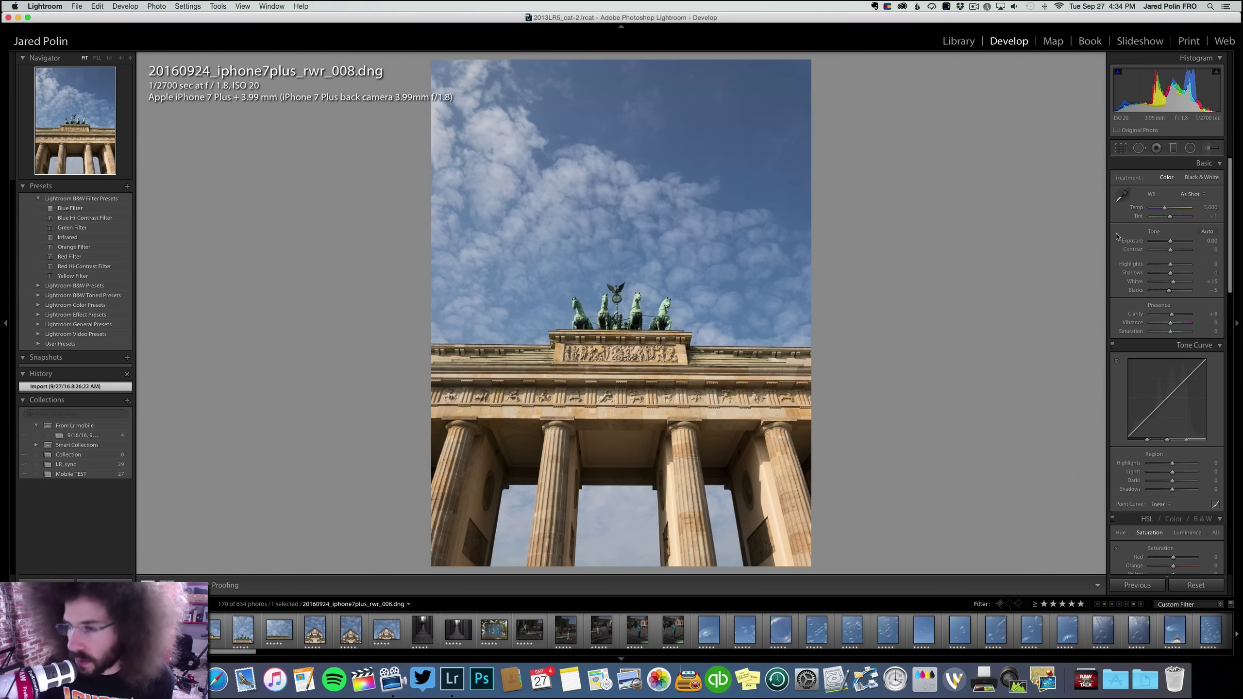
Give photo 008 contrast +65, clarity +23, a Medium Contrast curve and blacks -20
drag(1170, 249, 1178, 250)
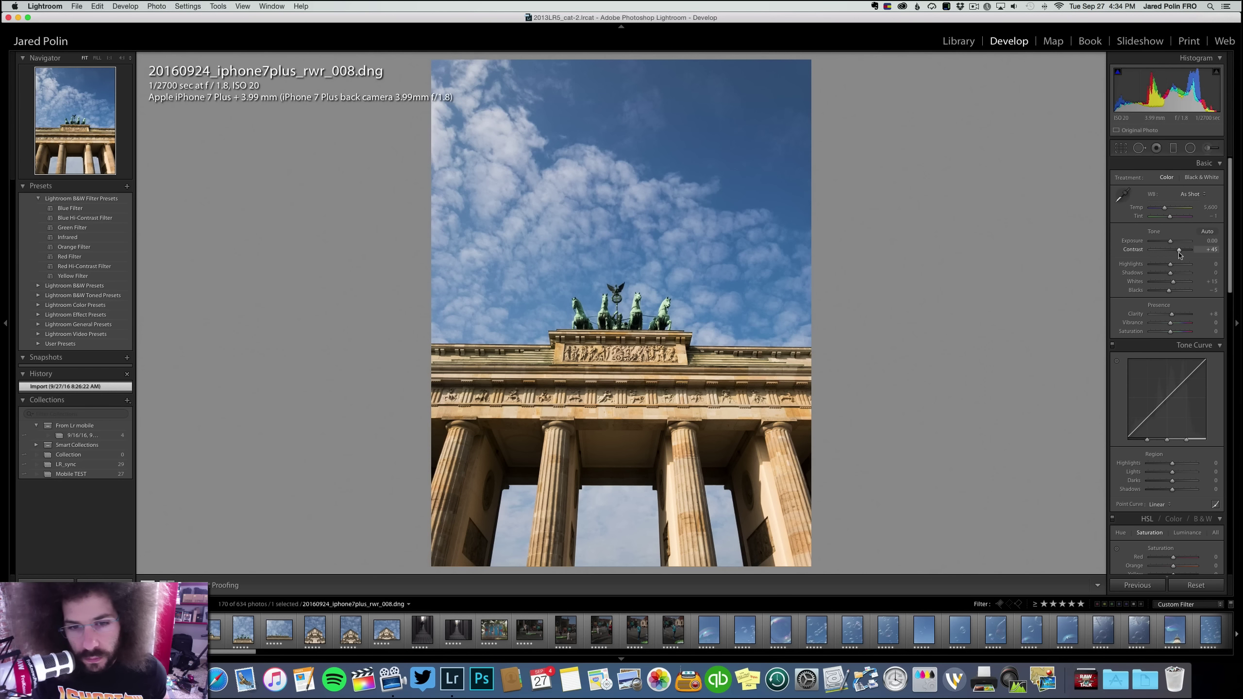
drag(1172, 314, 1174, 314)
click(1160, 505)
click(1168, 512)
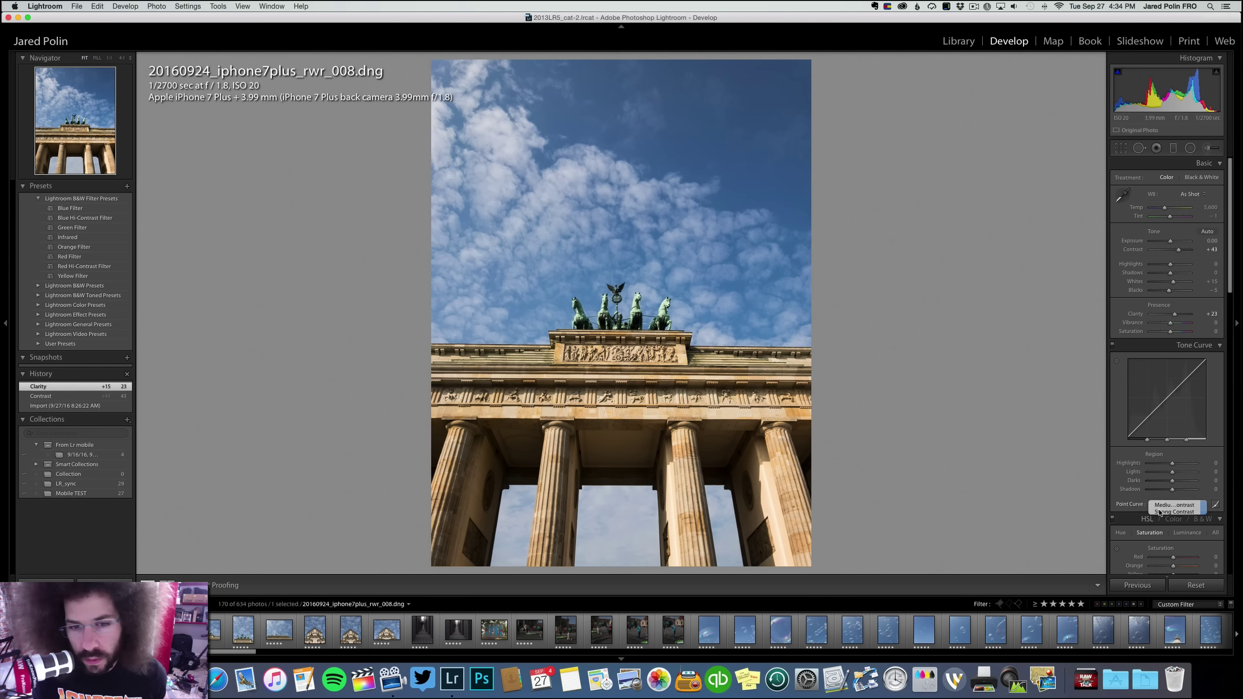
click(1184, 249)
drag(1169, 290, 1166, 265)
Check the quadriga at 1:1, then raise highlights from -24 to -3
click(580, 303)
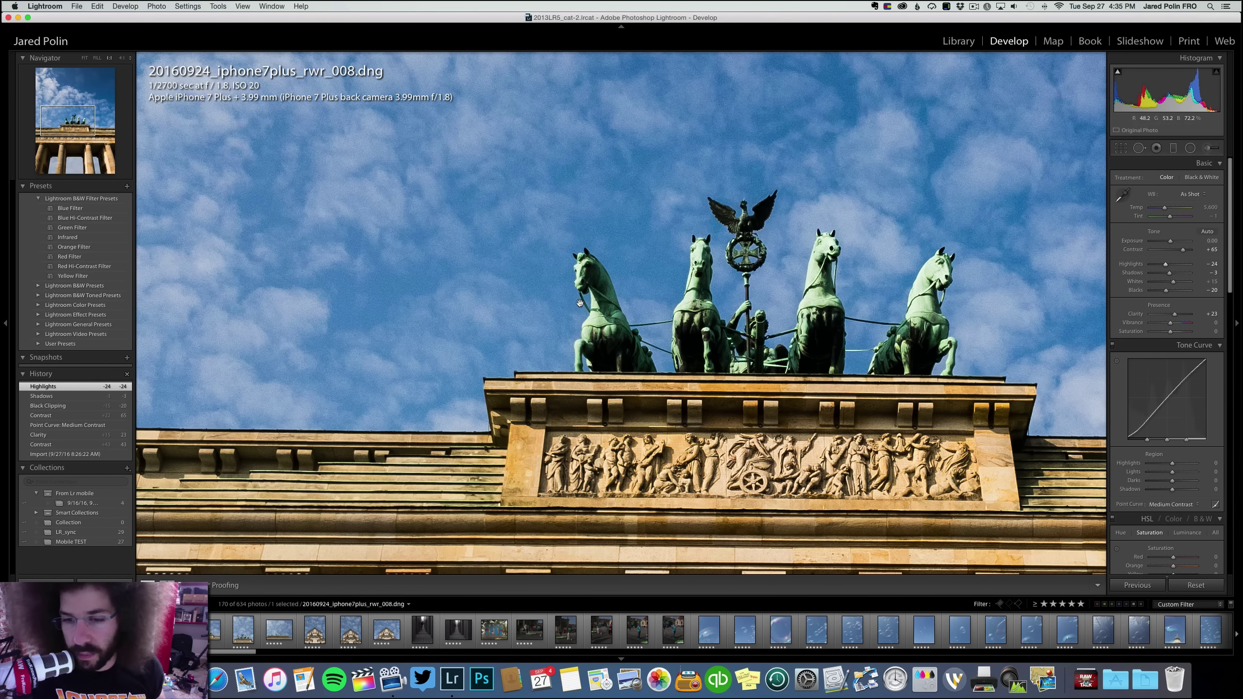
click(672, 282)
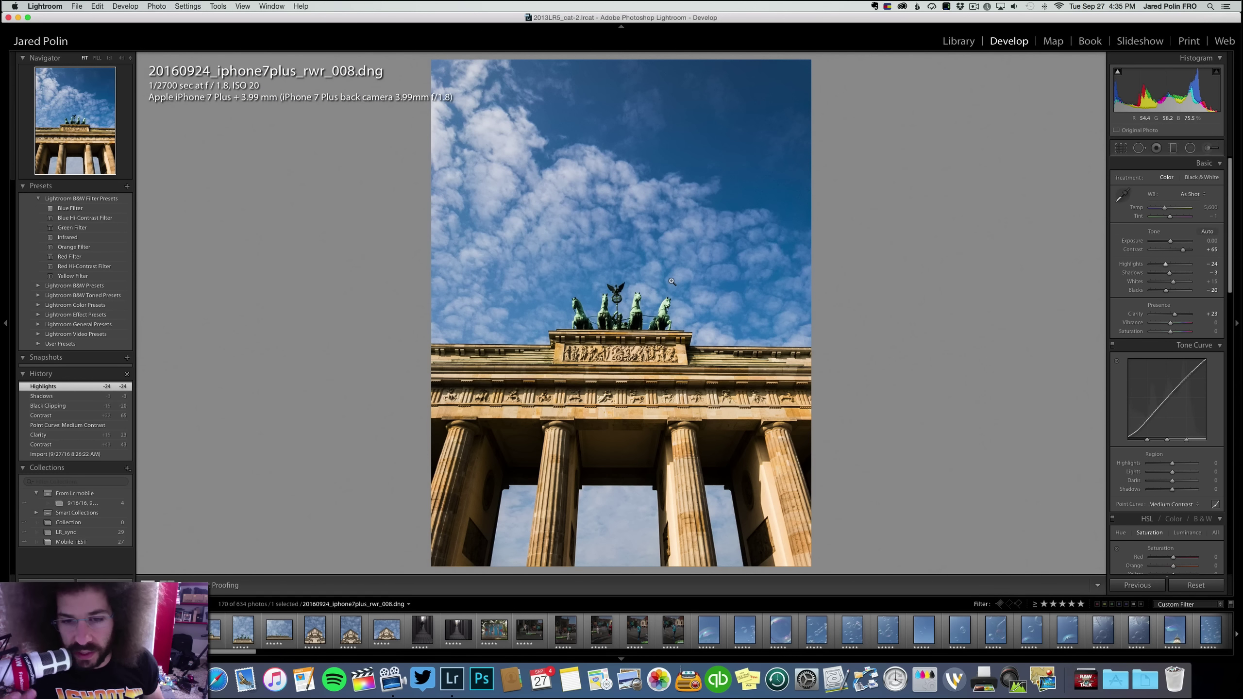
drag(1166, 264, 1169, 265)
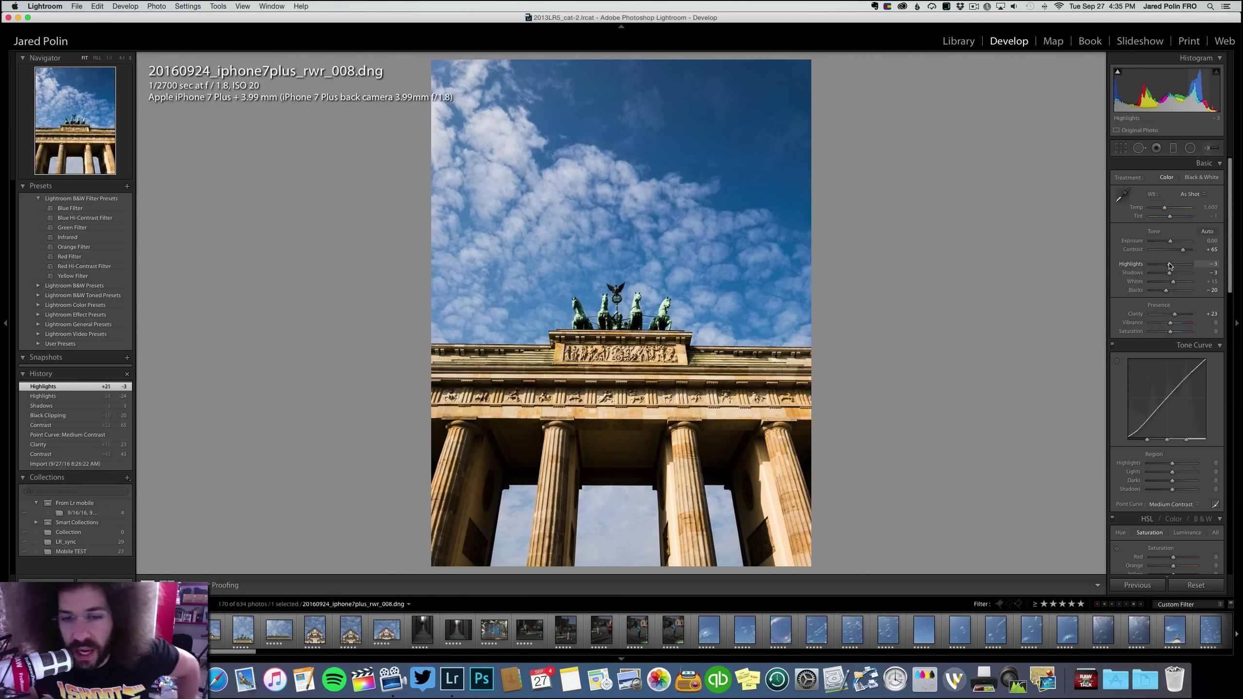
key(Right)
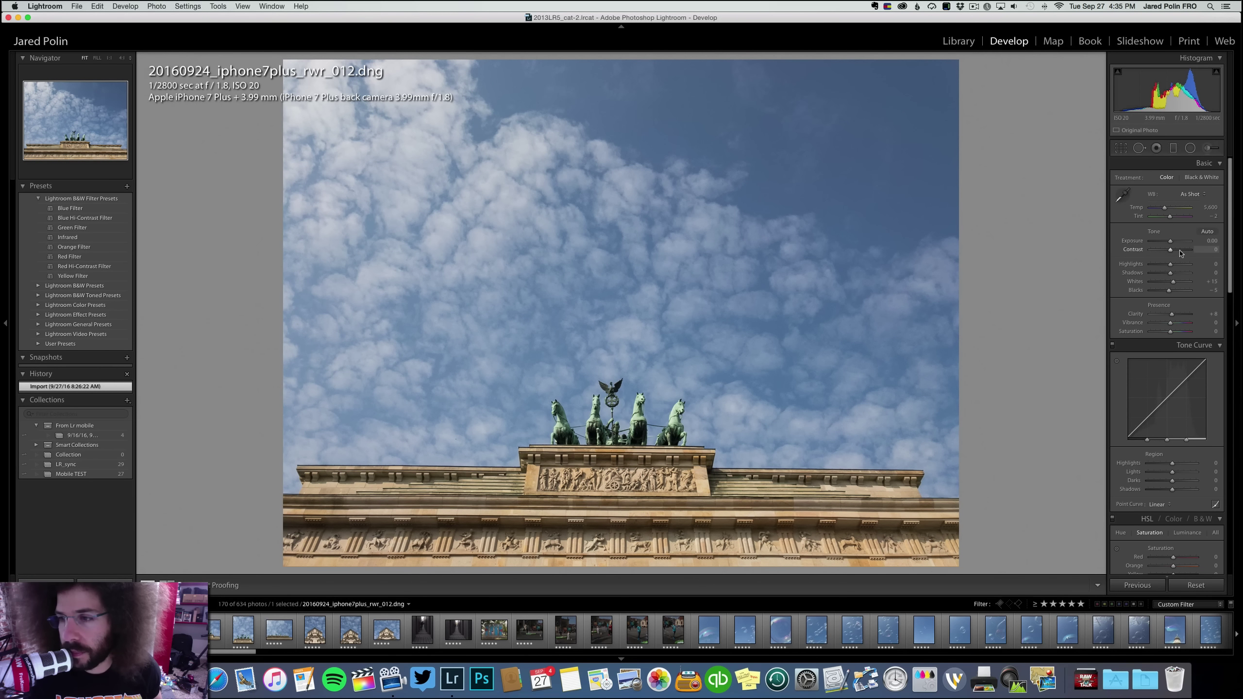
Raise photo _012's contrast, apply the Medium Contrast point curve and set clarity to +11
click(1179, 251)
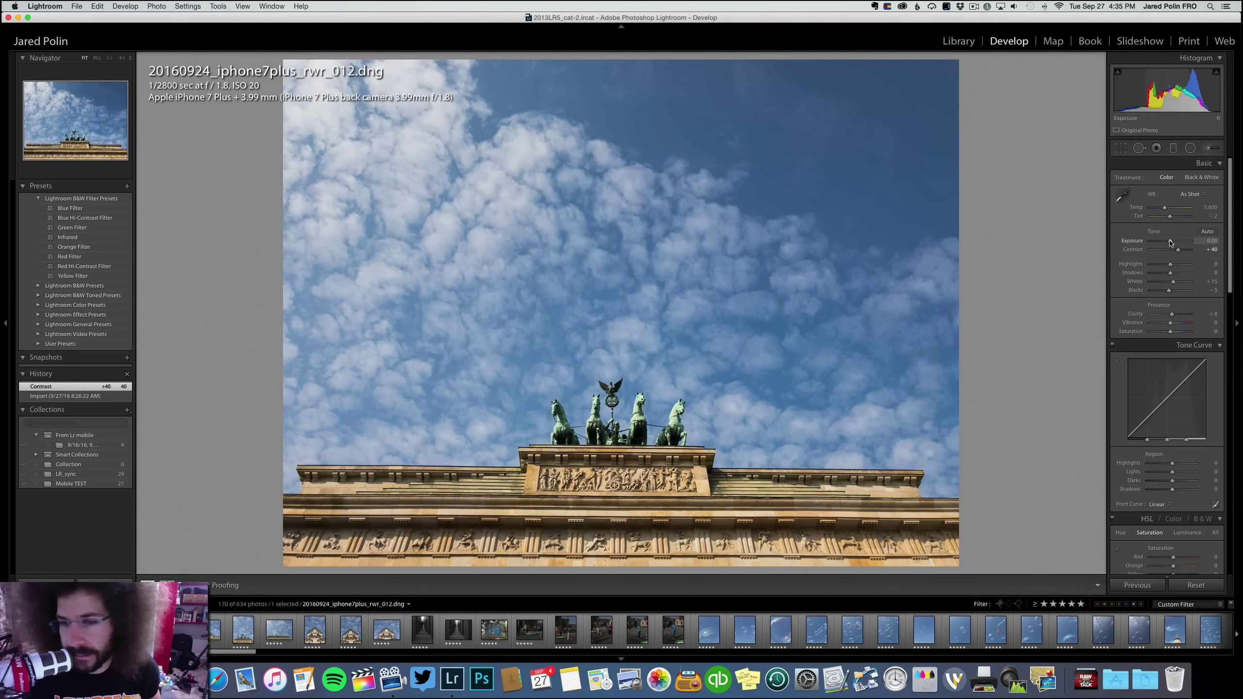
click(1170, 243)
click(1180, 250)
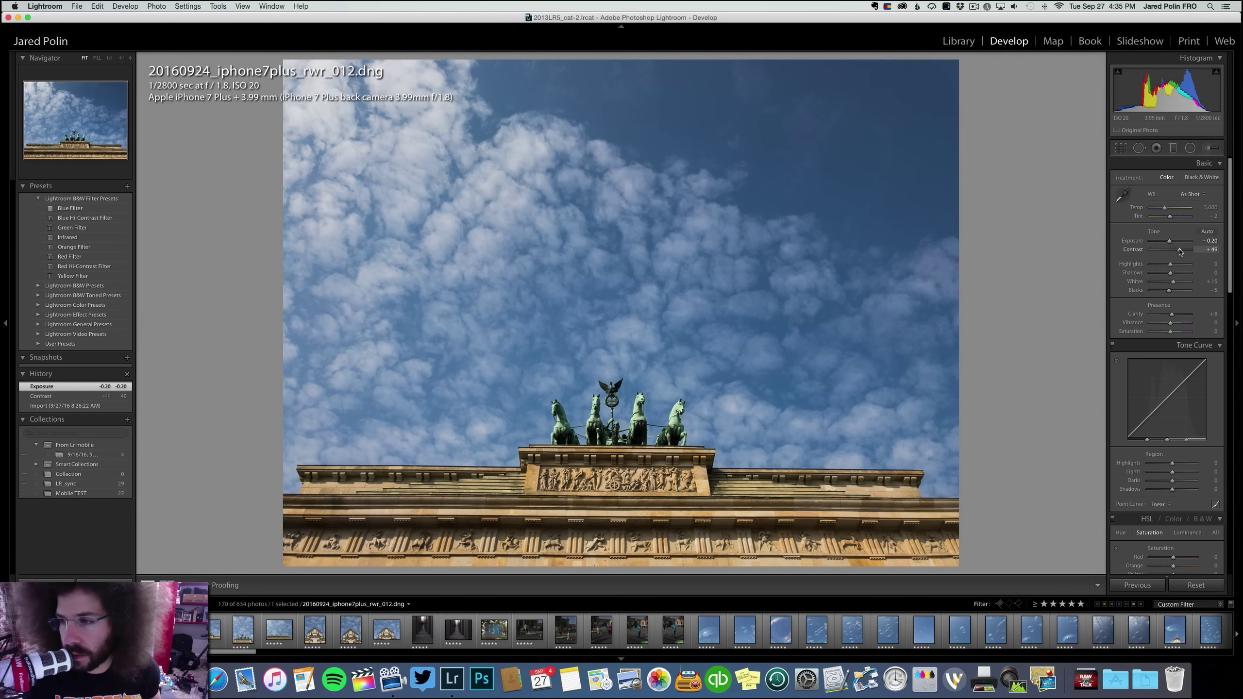
click(1159, 505)
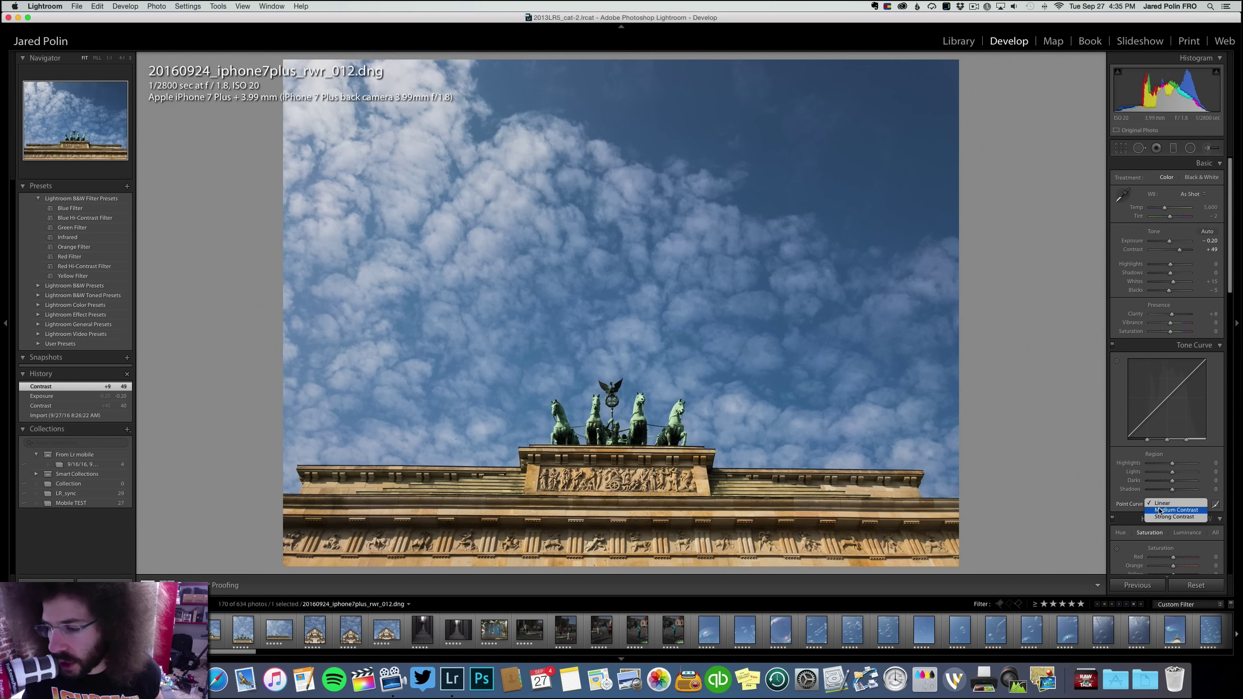
click(1174, 503)
click(1173, 315)
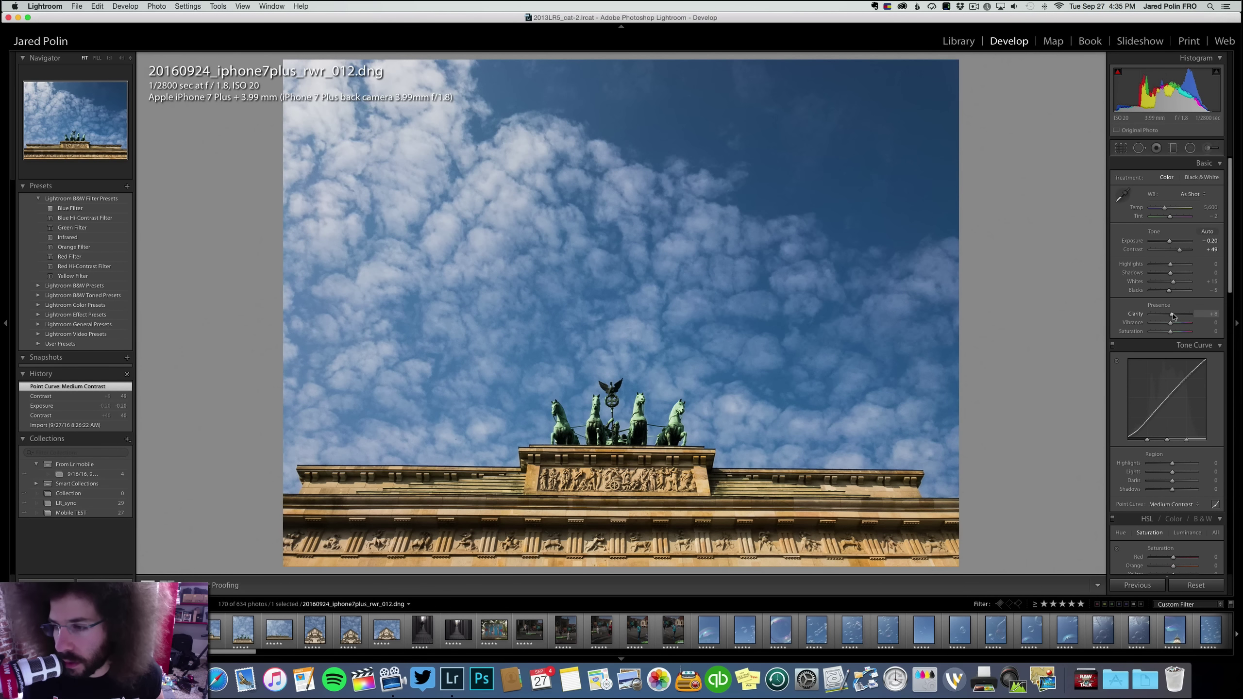
Set exposure +0.05, contrast +60 and highlights -51, checking the quadriga detail
click(1172, 242)
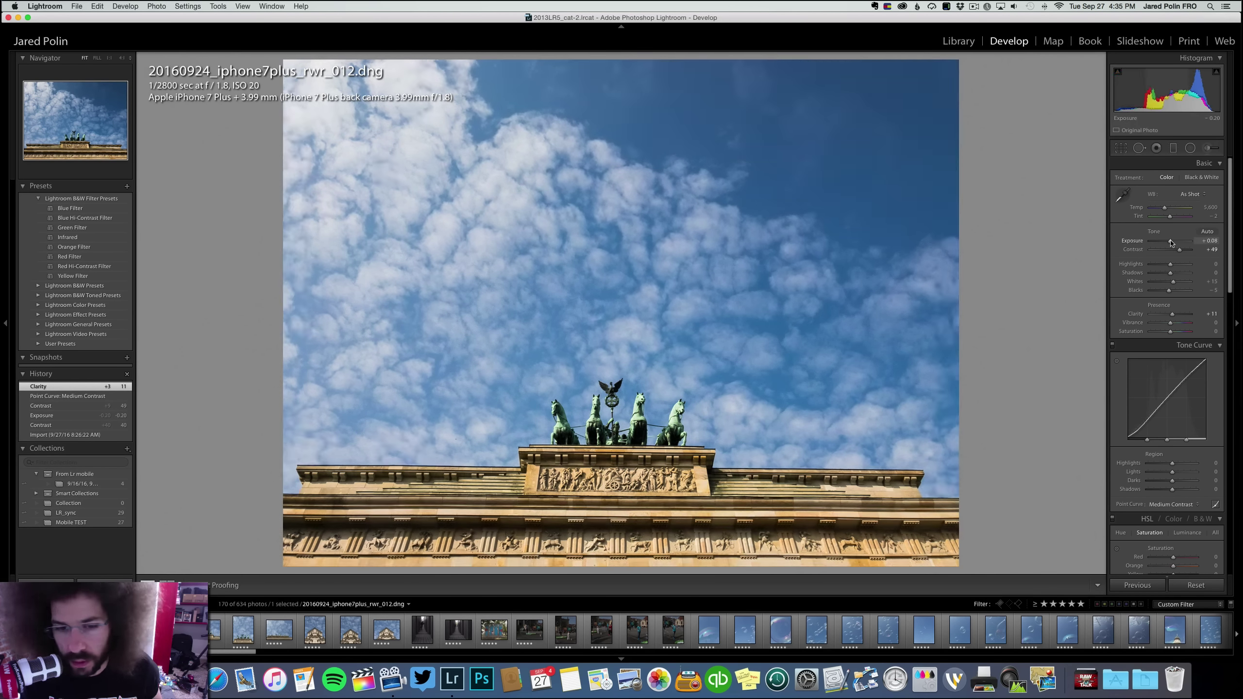
click(1182, 249)
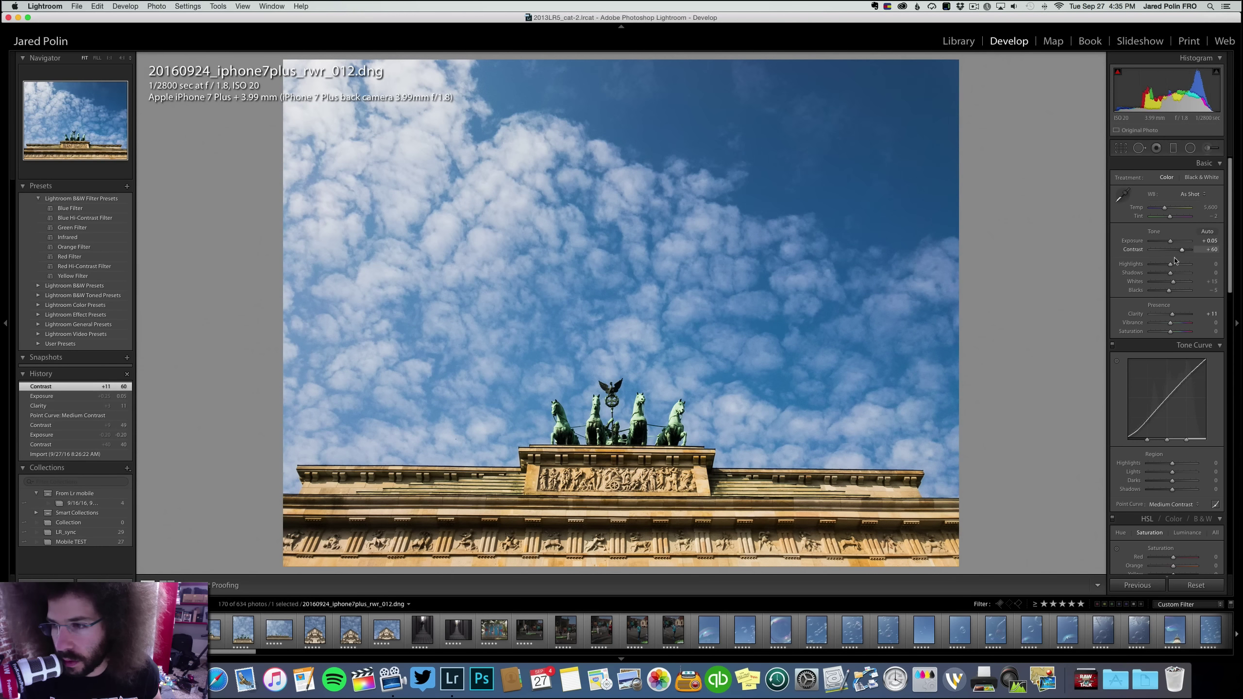
click(1161, 265)
drag(1160, 265, 1161, 264)
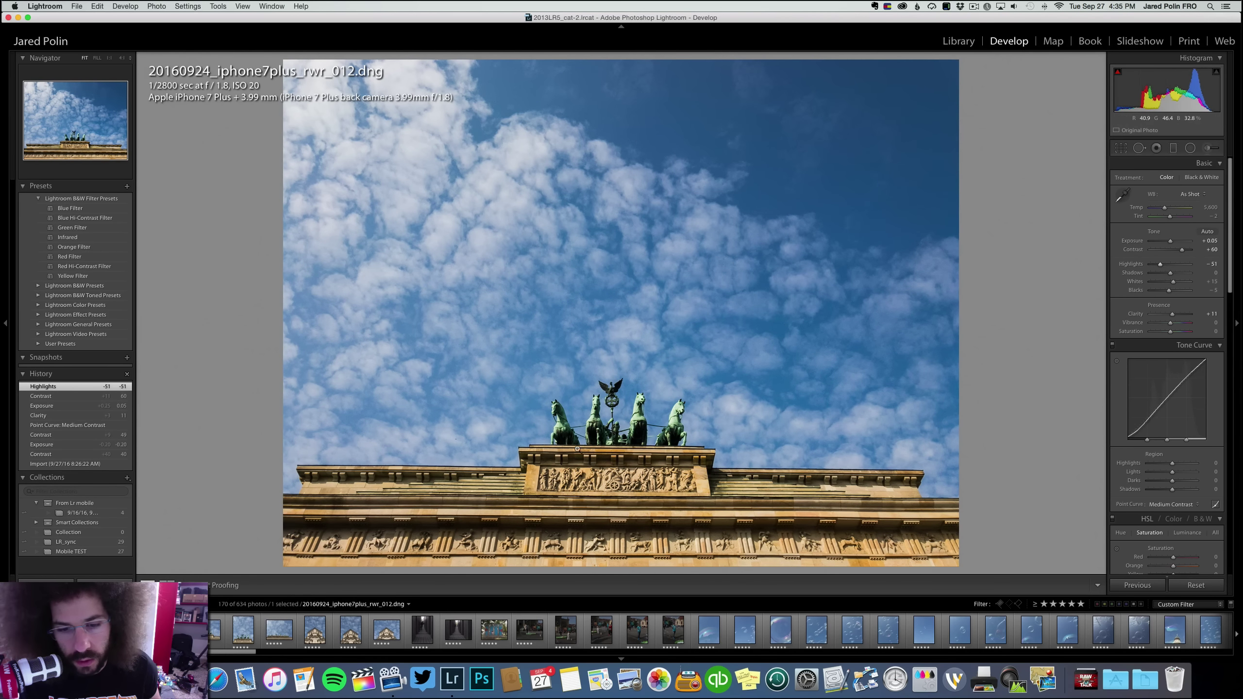
click(555, 449)
click(695, 250)
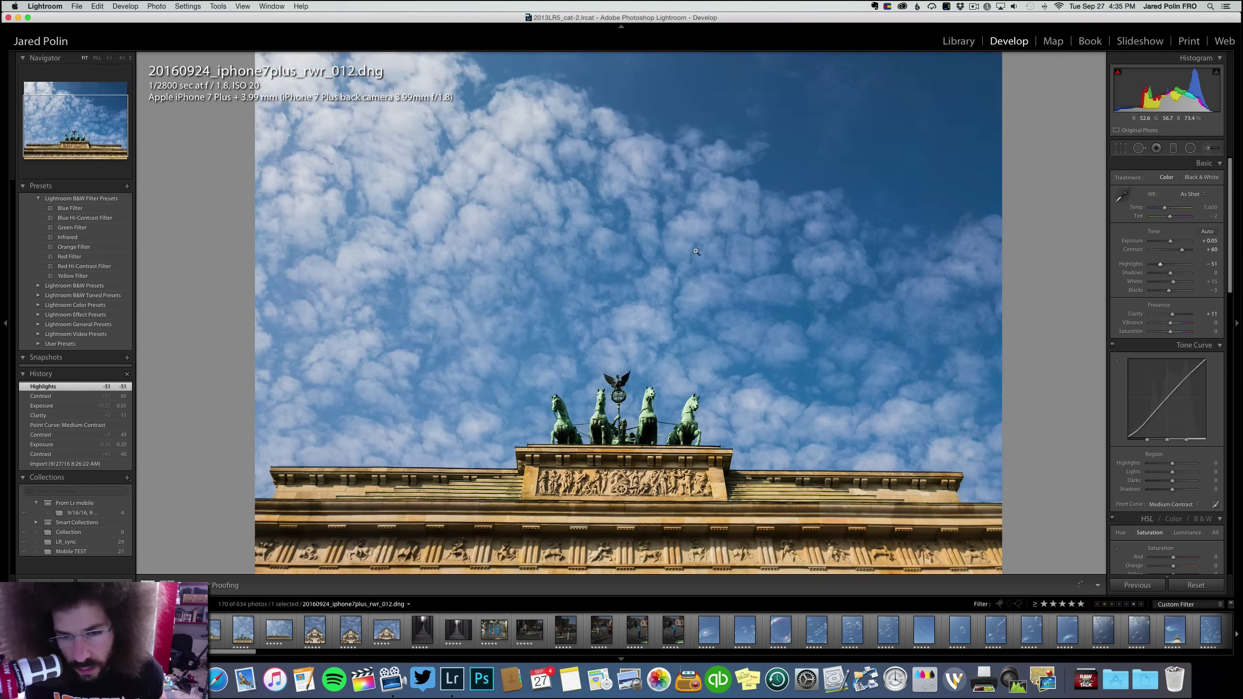
key(Right)
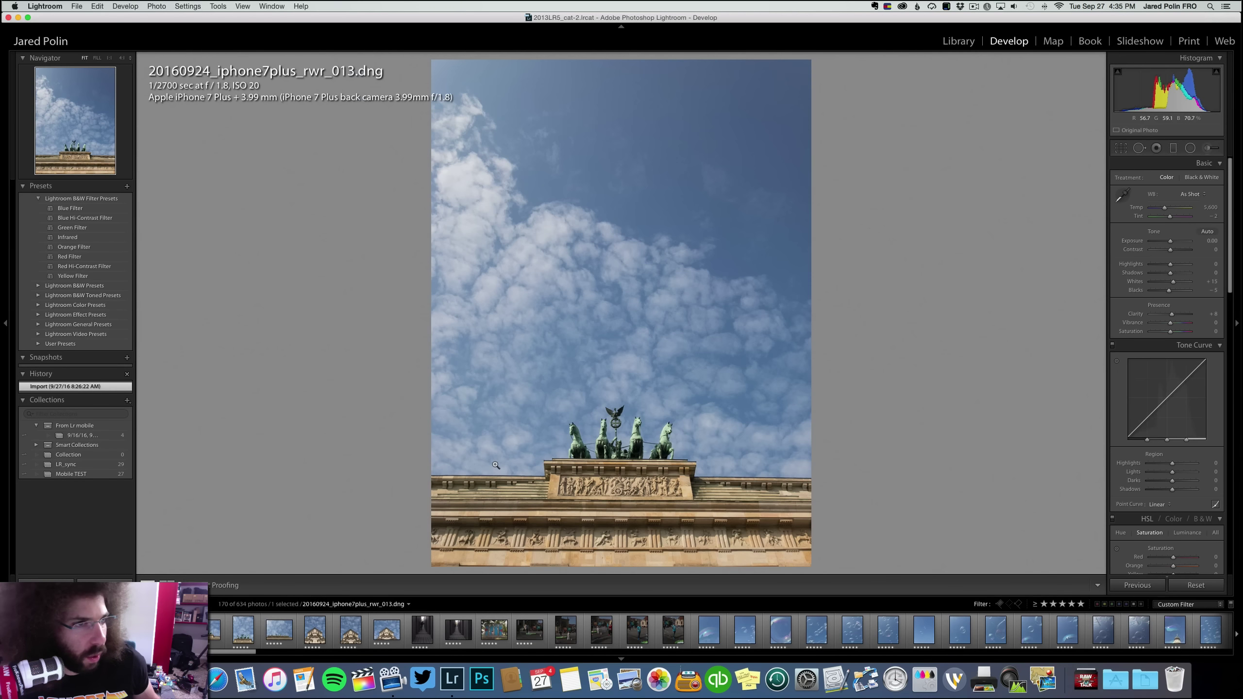
Compare the edited photo _012 with the unedited _013 and _017
key(Left)
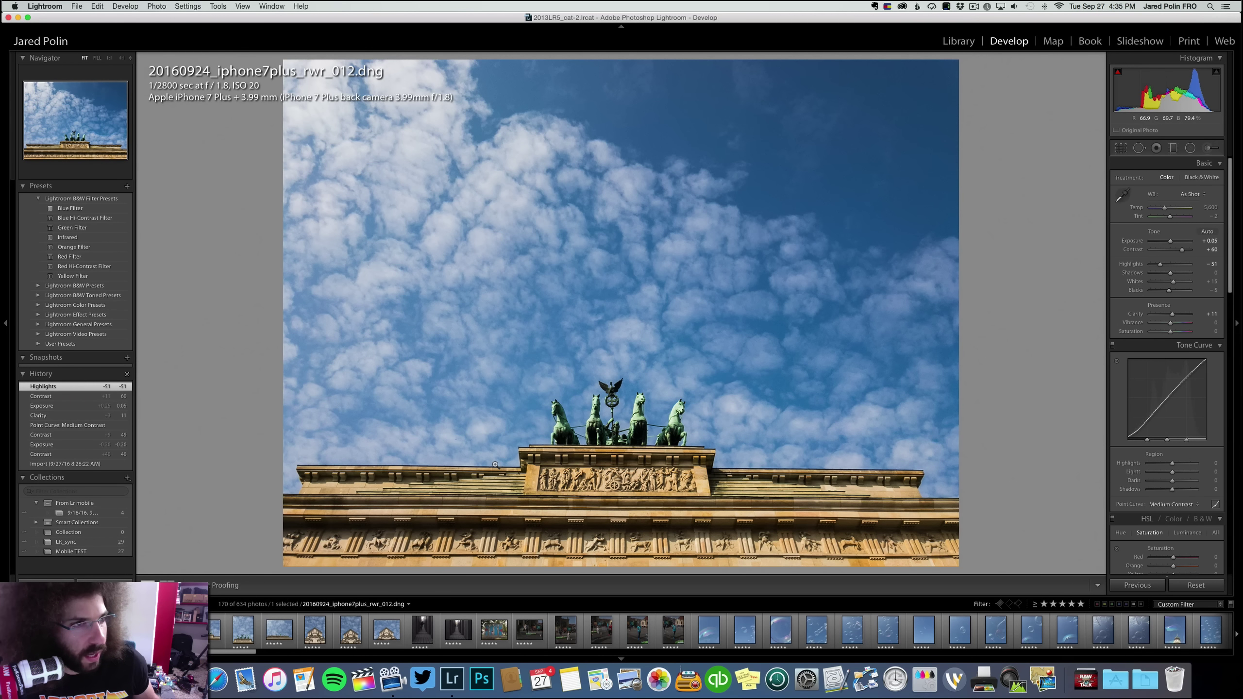
key(Right)
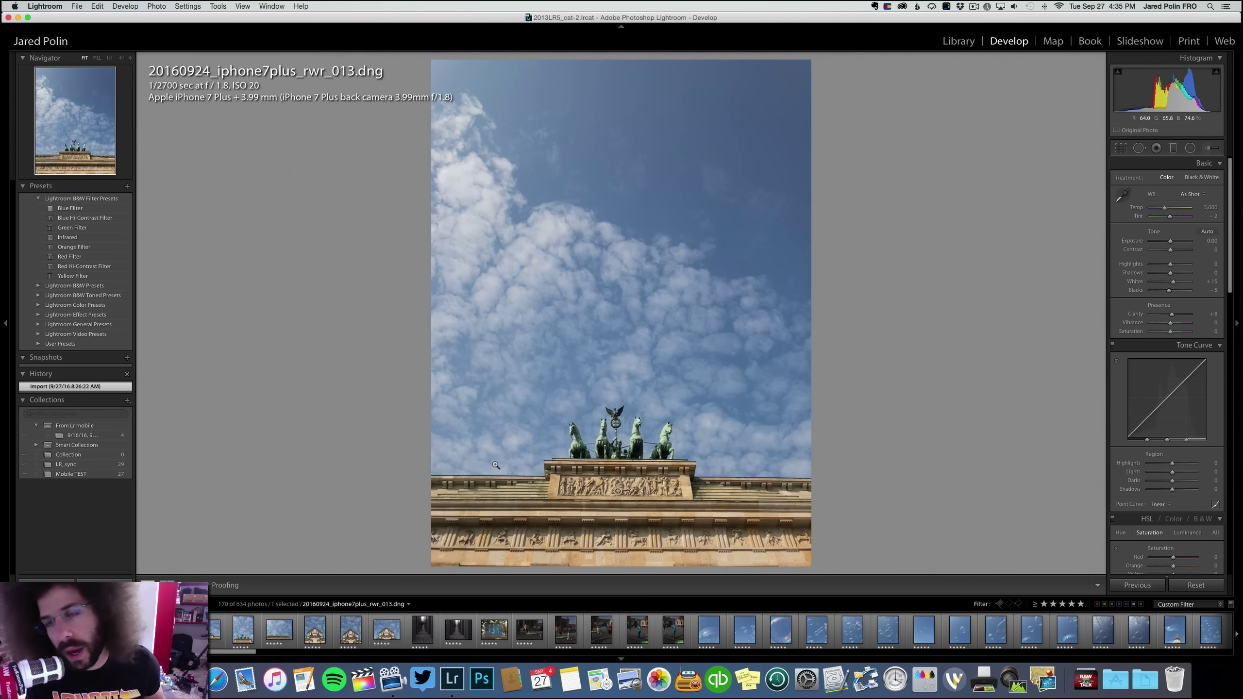
key(Left)
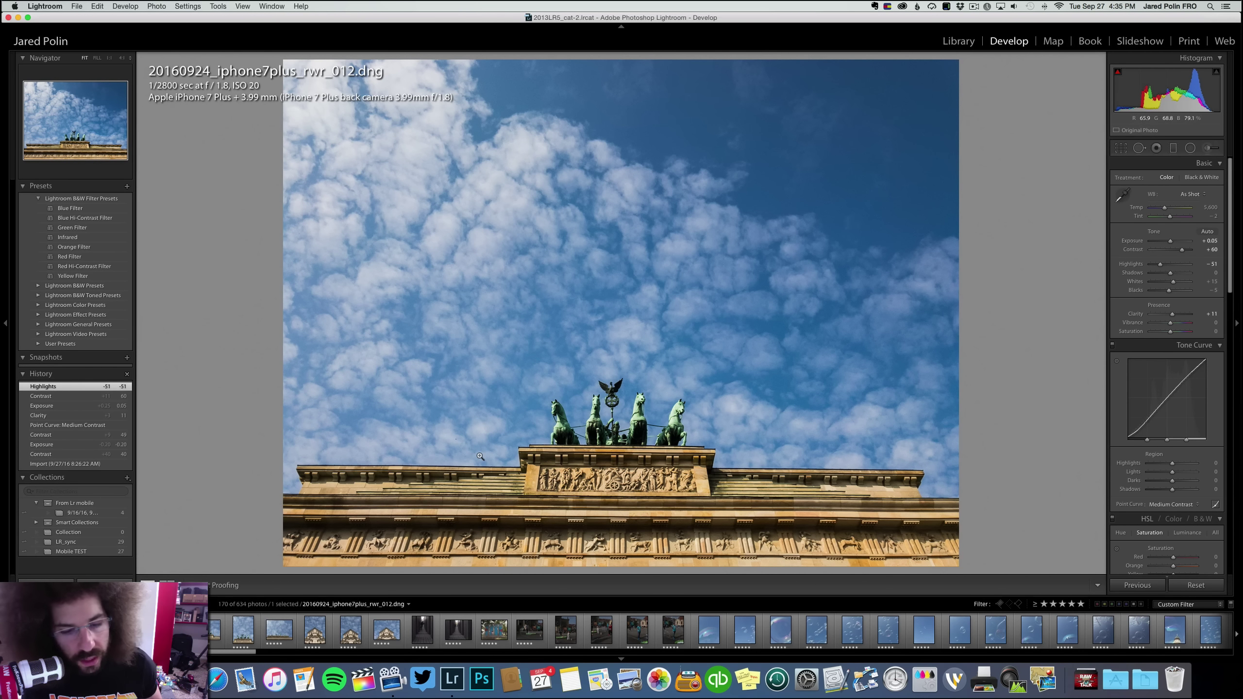
key(Right)
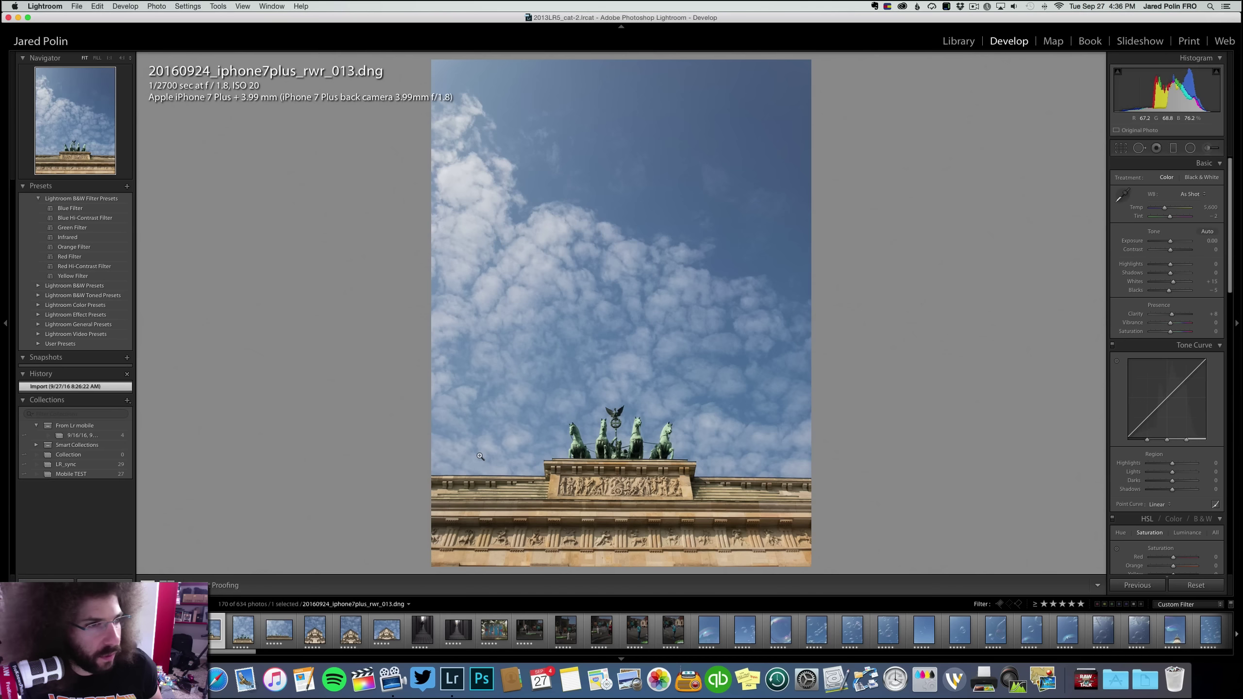
key(Right)
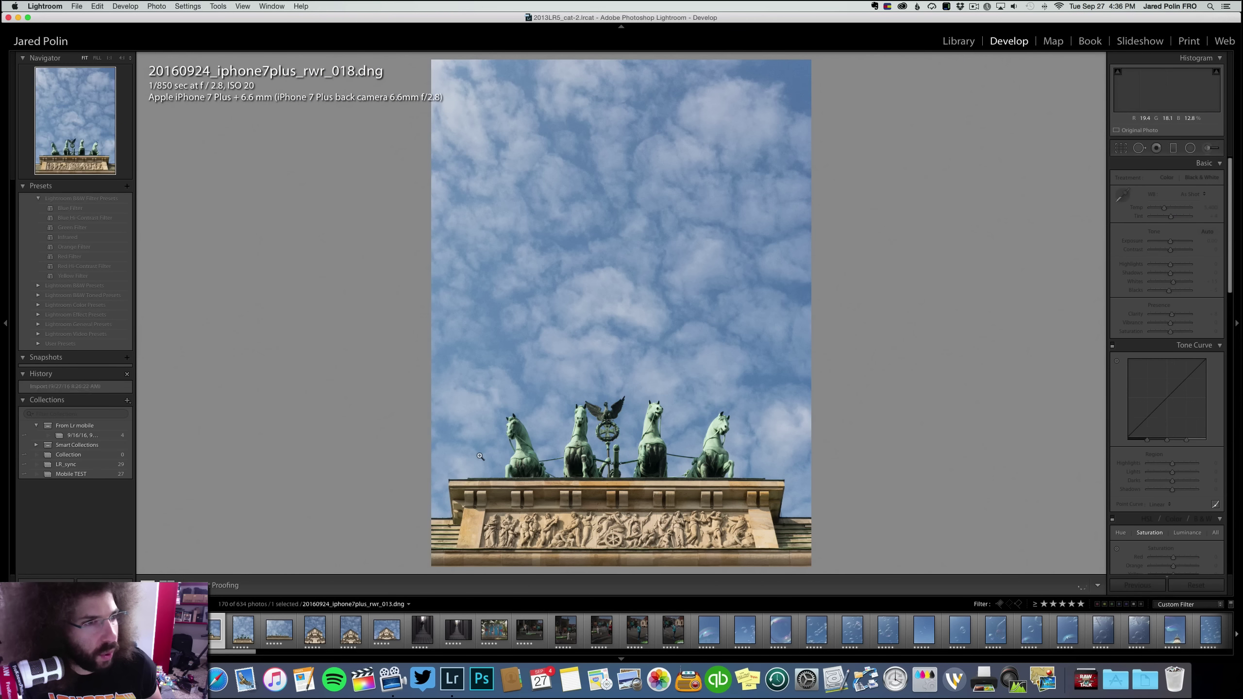
key(Left)
key(Right)
key(Left)
key(Left)
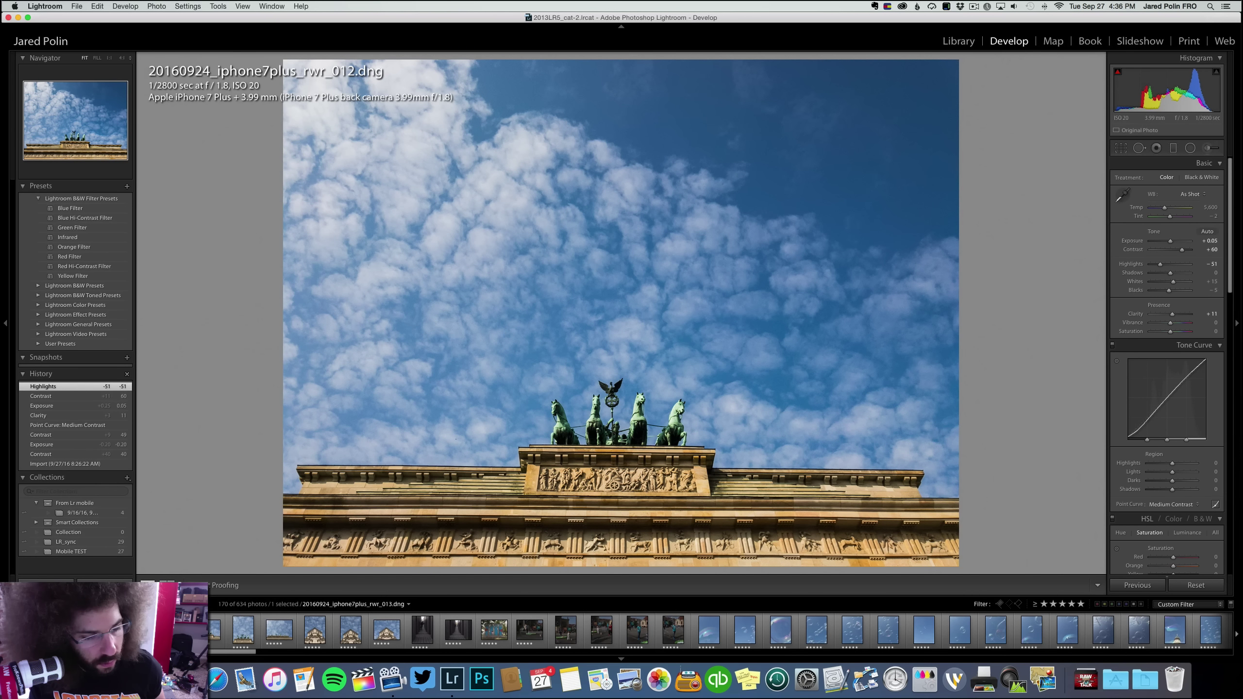
Sync _012's edits onto _013, trying and then undoing a +6 tint tweak
key(shift+Right)
key(super+shift+s)
key(Return)
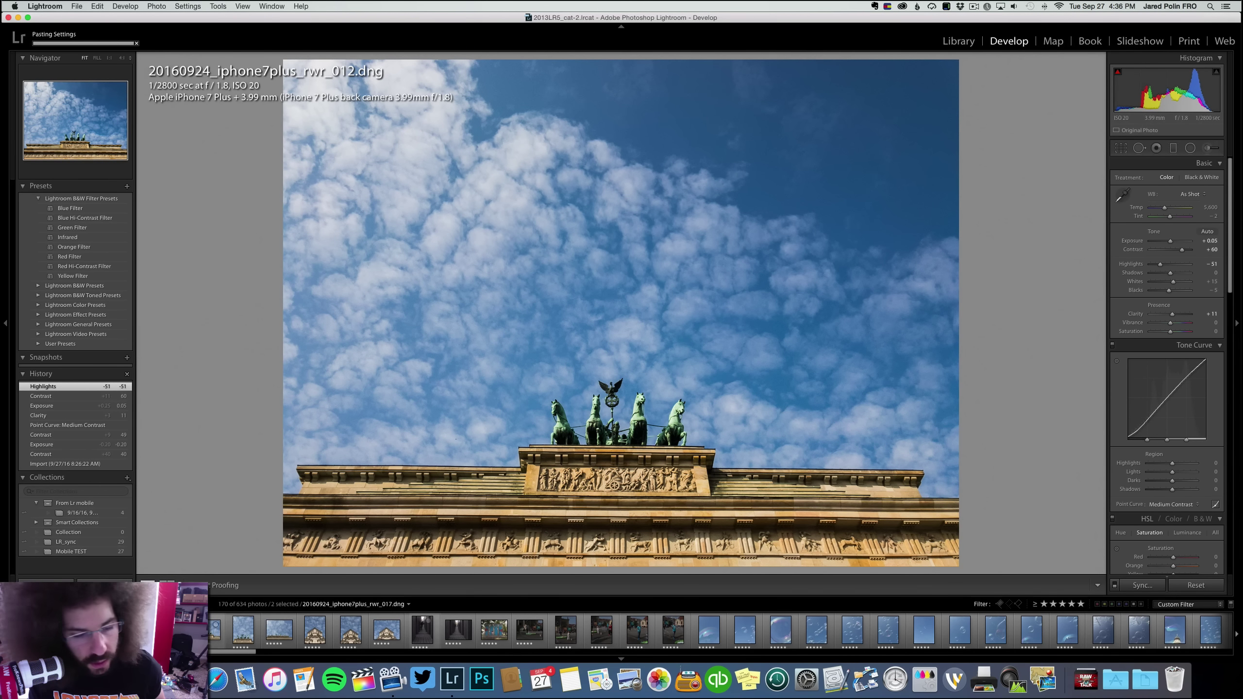
key(Right)
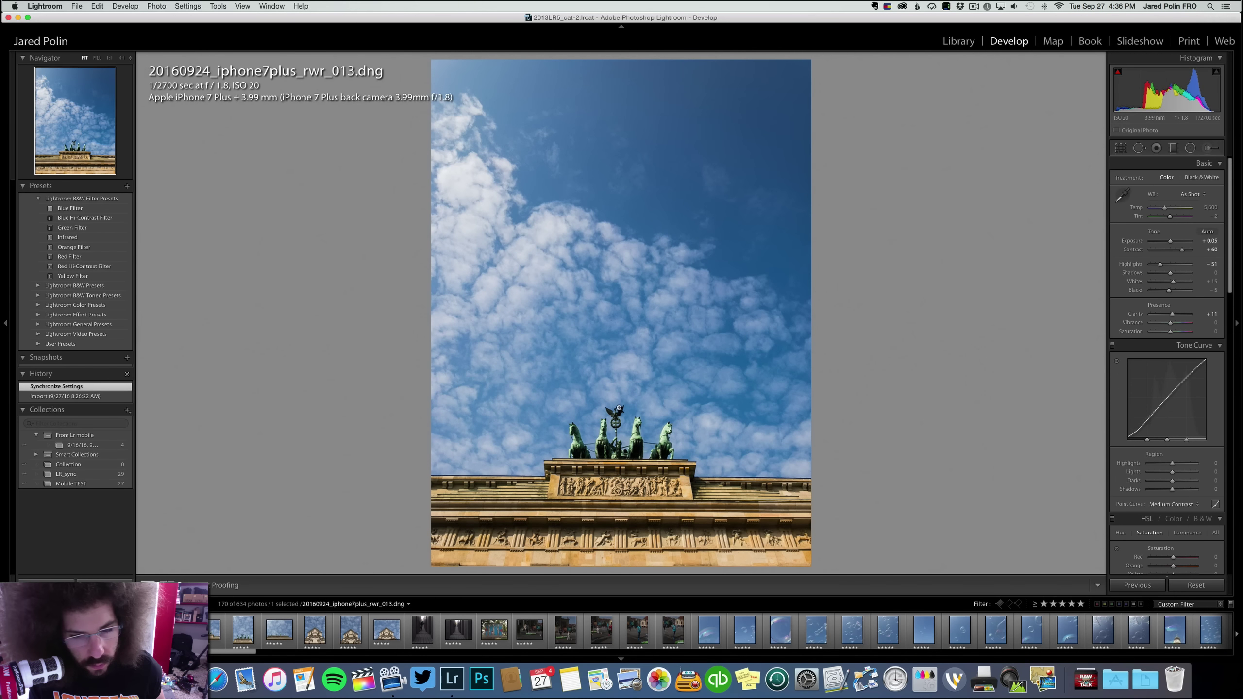
drag(1171, 220, 1173, 221)
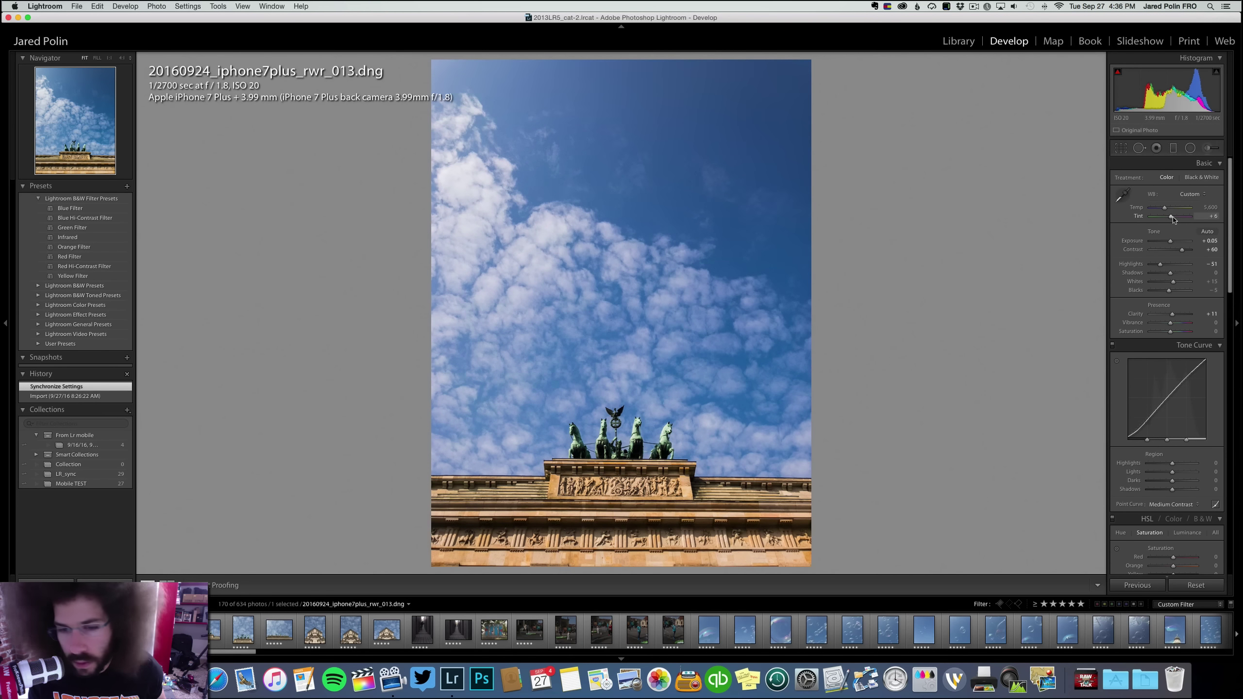
key(super+z)
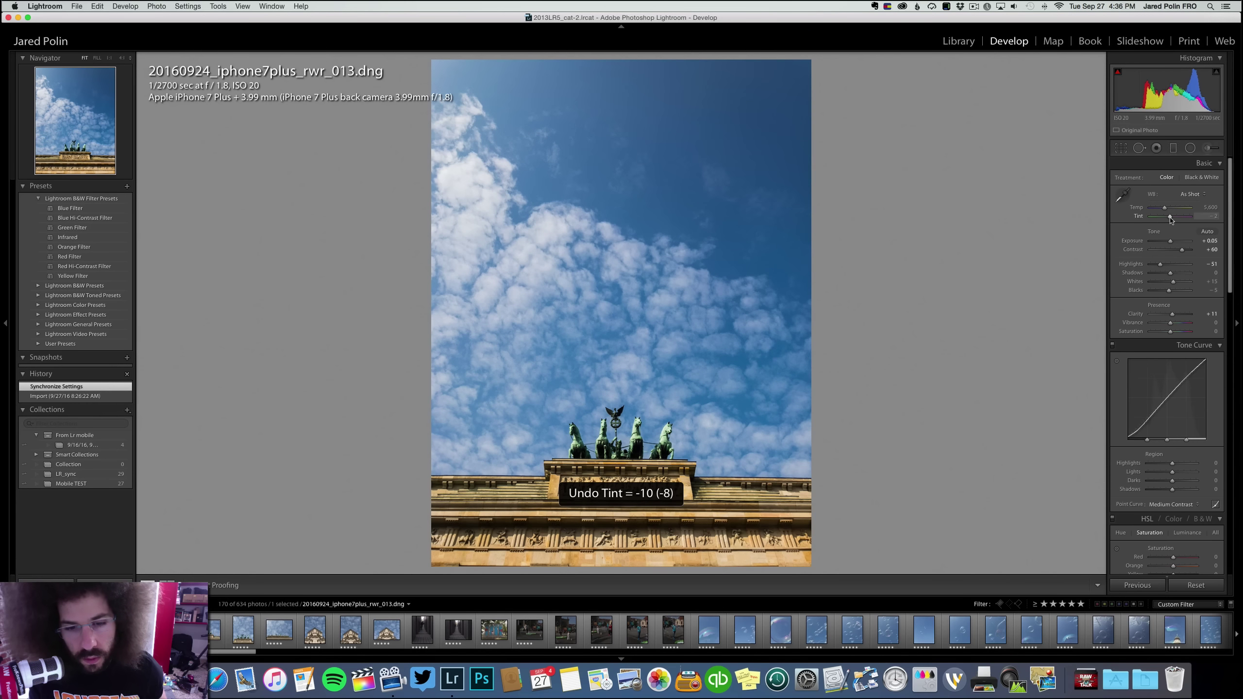
key(z)
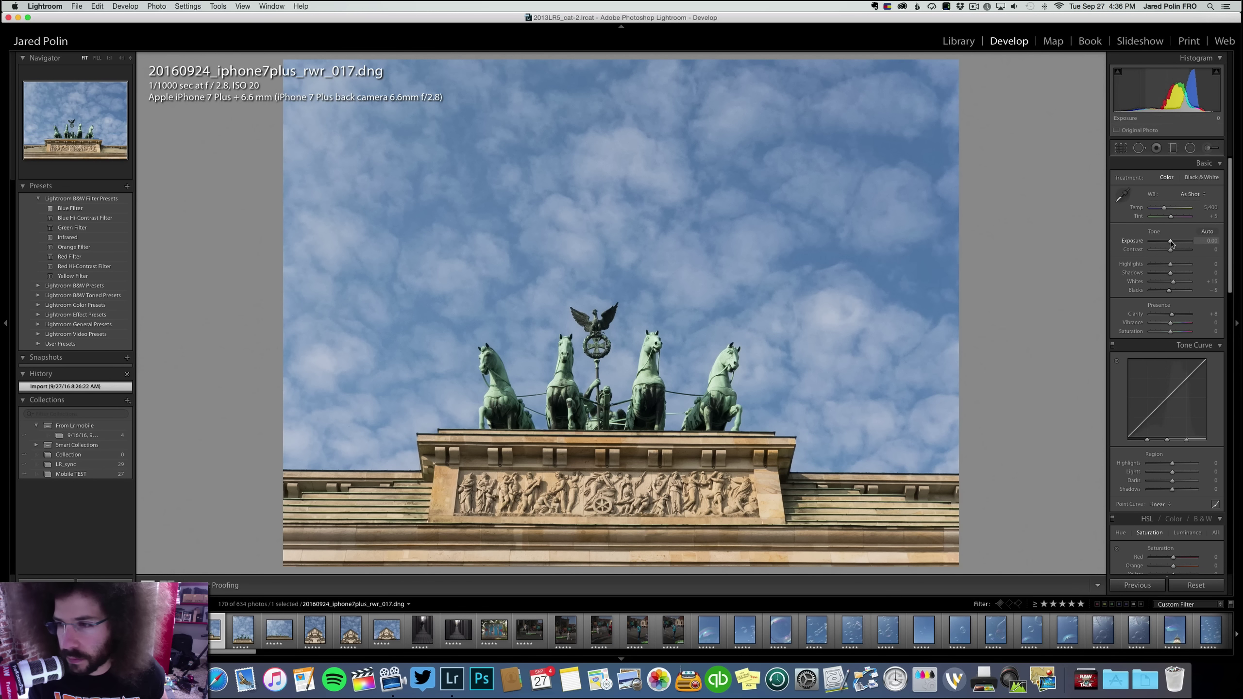
Give _017 contrast +44, a Medium Contrast curve, clarity +15, blacks -16 and highlights -45
drag(1170, 249, 1177, 250)
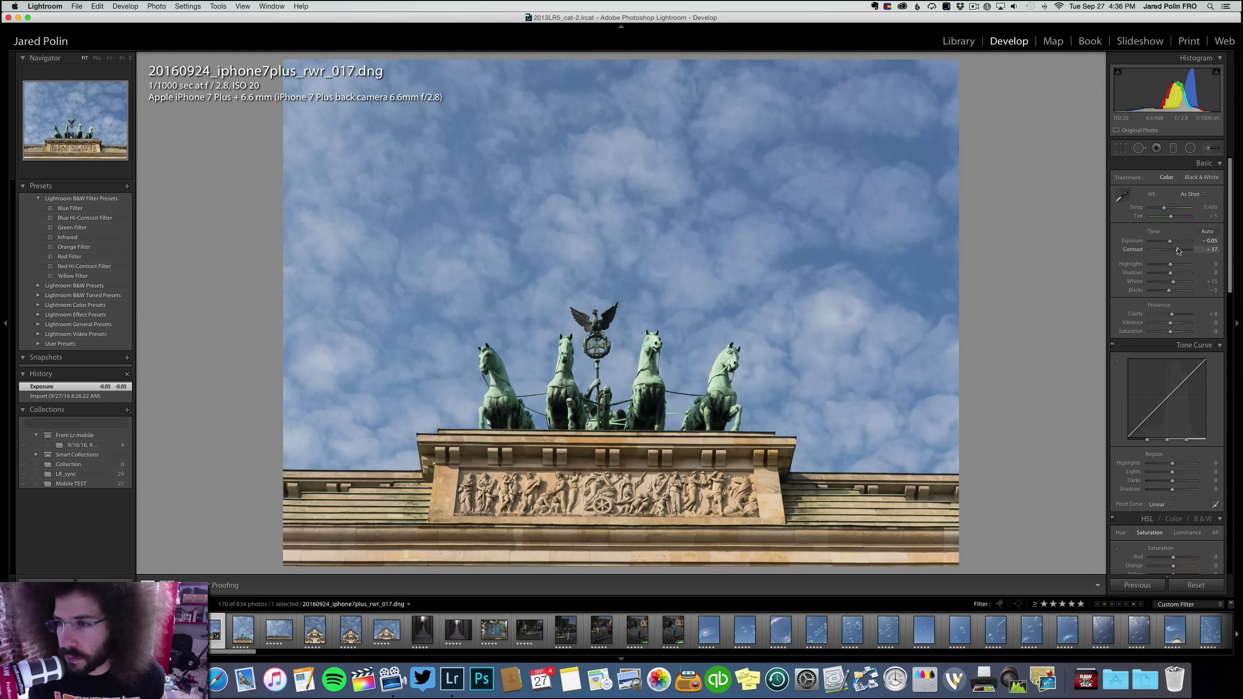
click(1160, 504)
click(1161, 510)
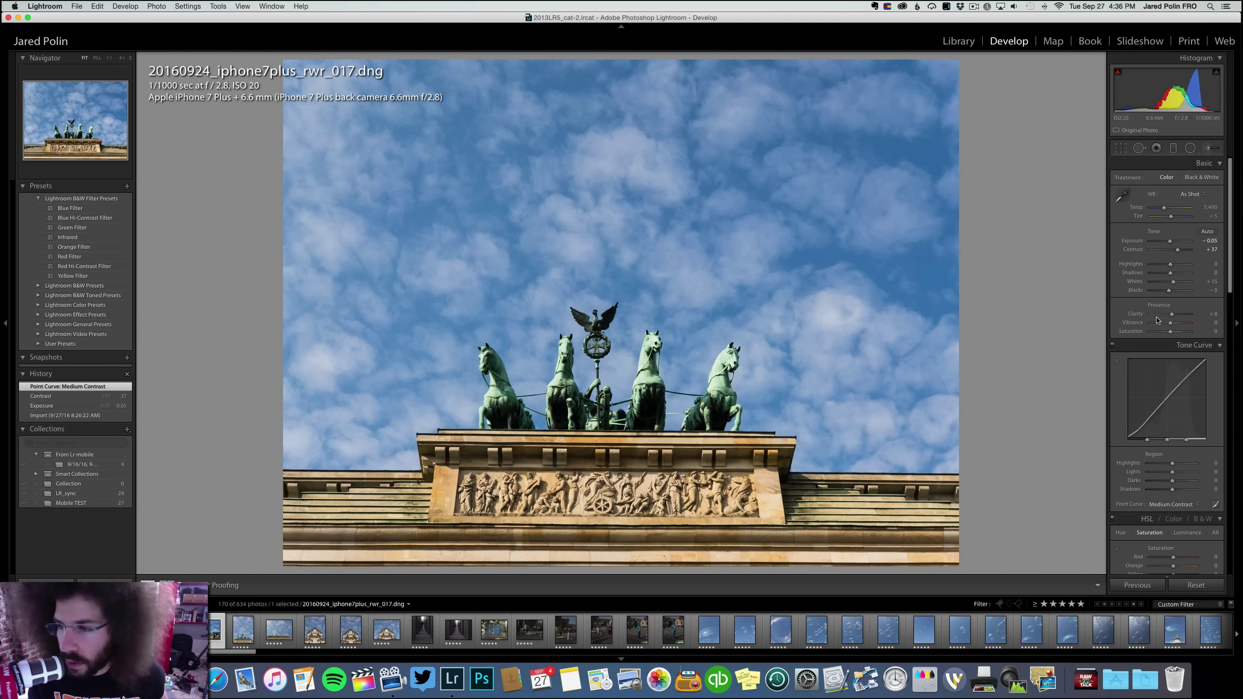
drag(1172, 316, 1174, 314)
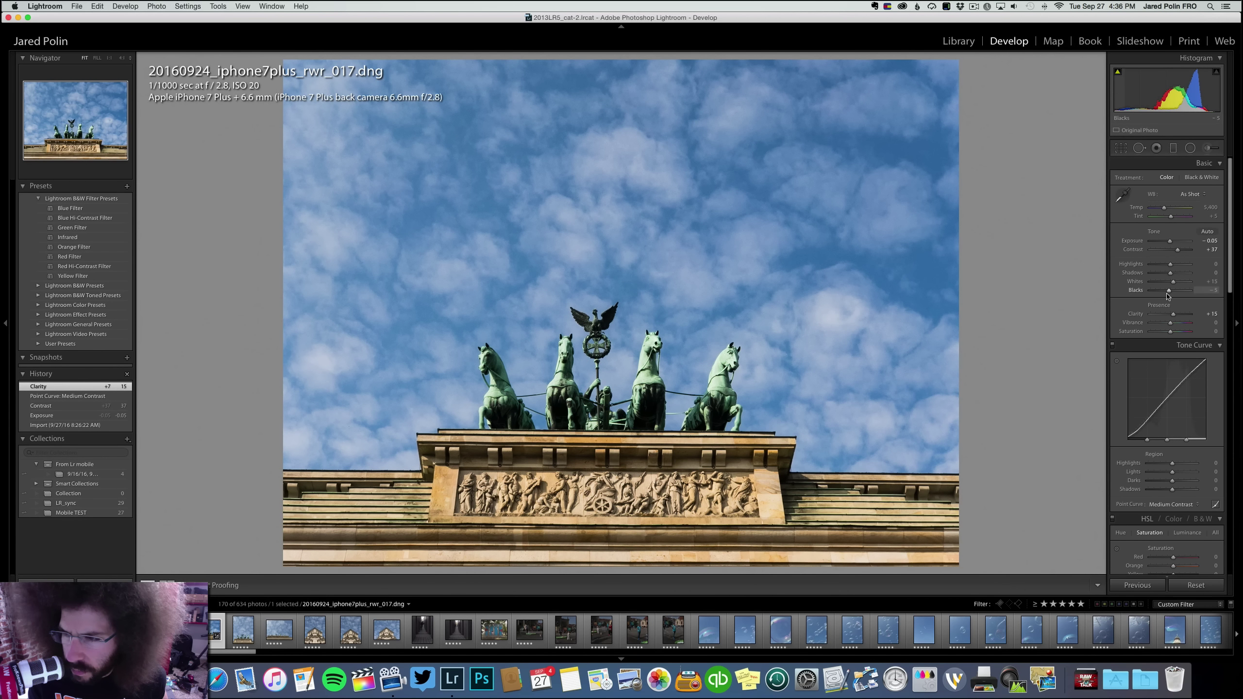
drag(1168, 292, 1167, 292)
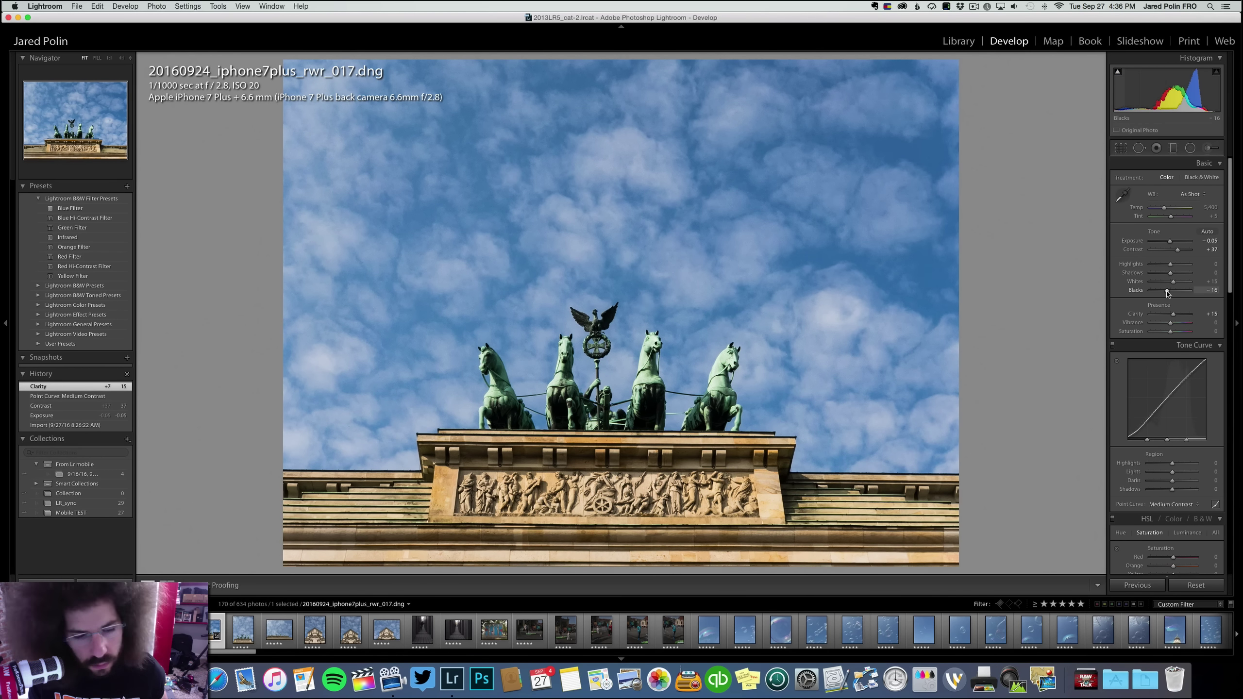
drag(1178, 250, 1162, 264)
click(686, 360)
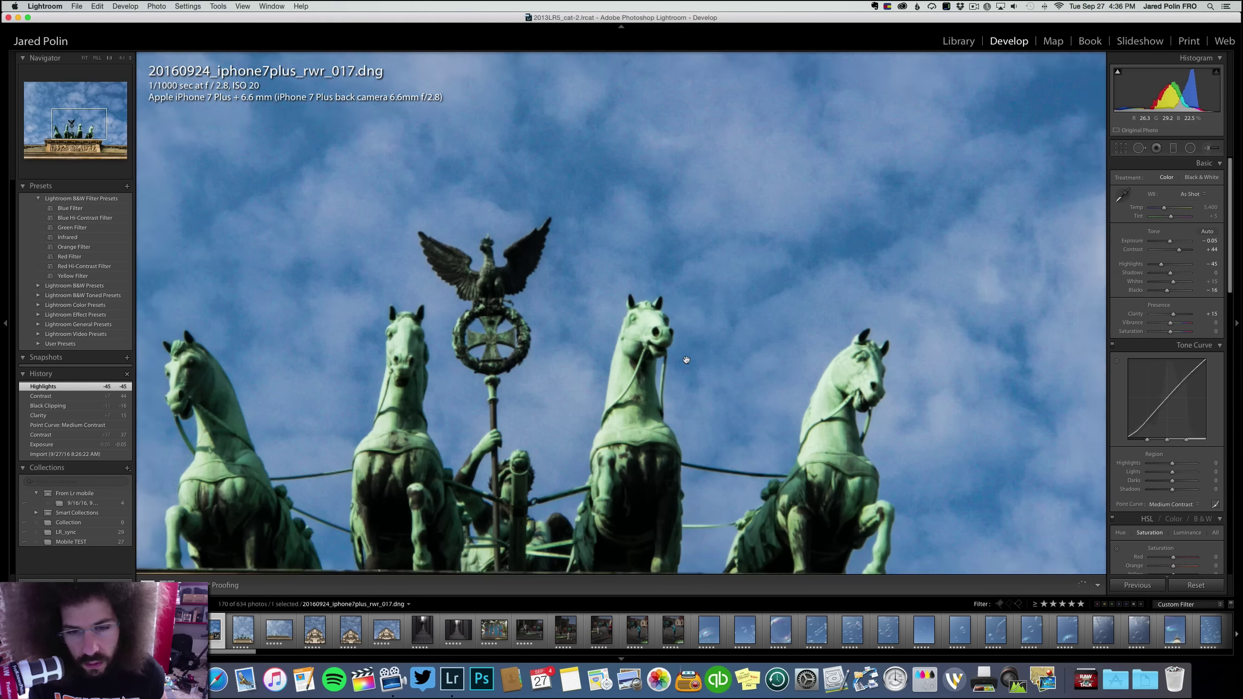
right_click(683, 303)
click(640, 285)
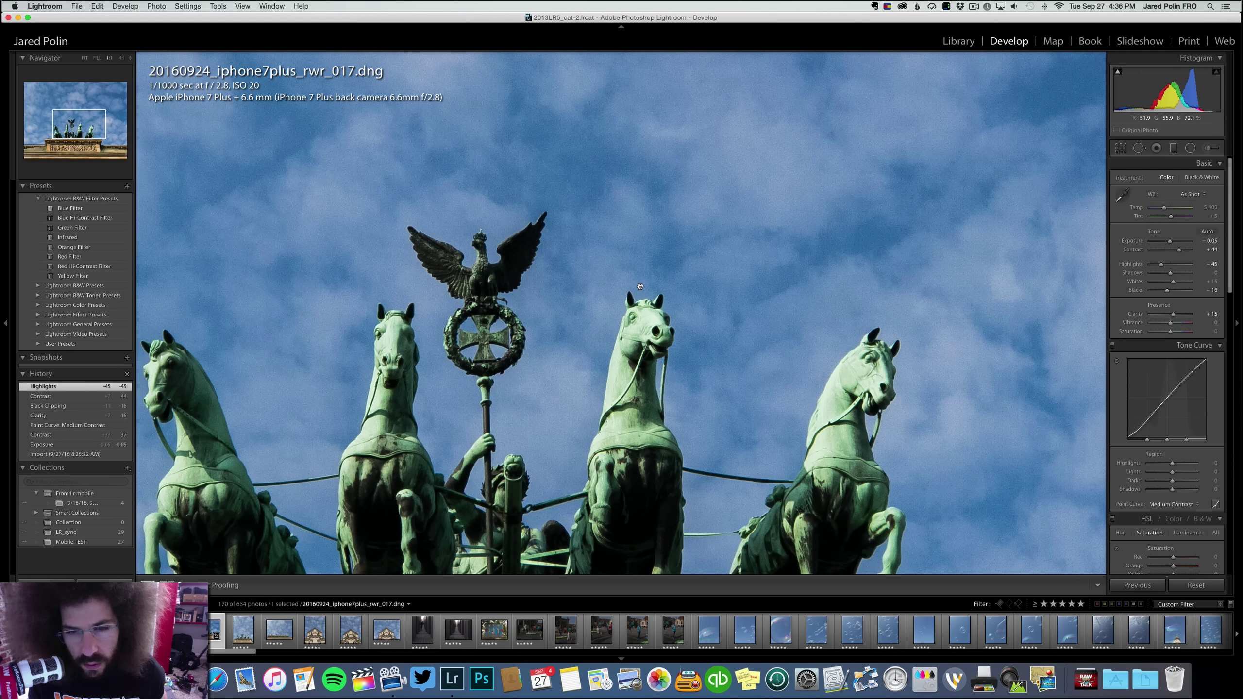
click(641, 287)
Browse ahead to photos _022 and _023, then step back to photo _018
key(Right)
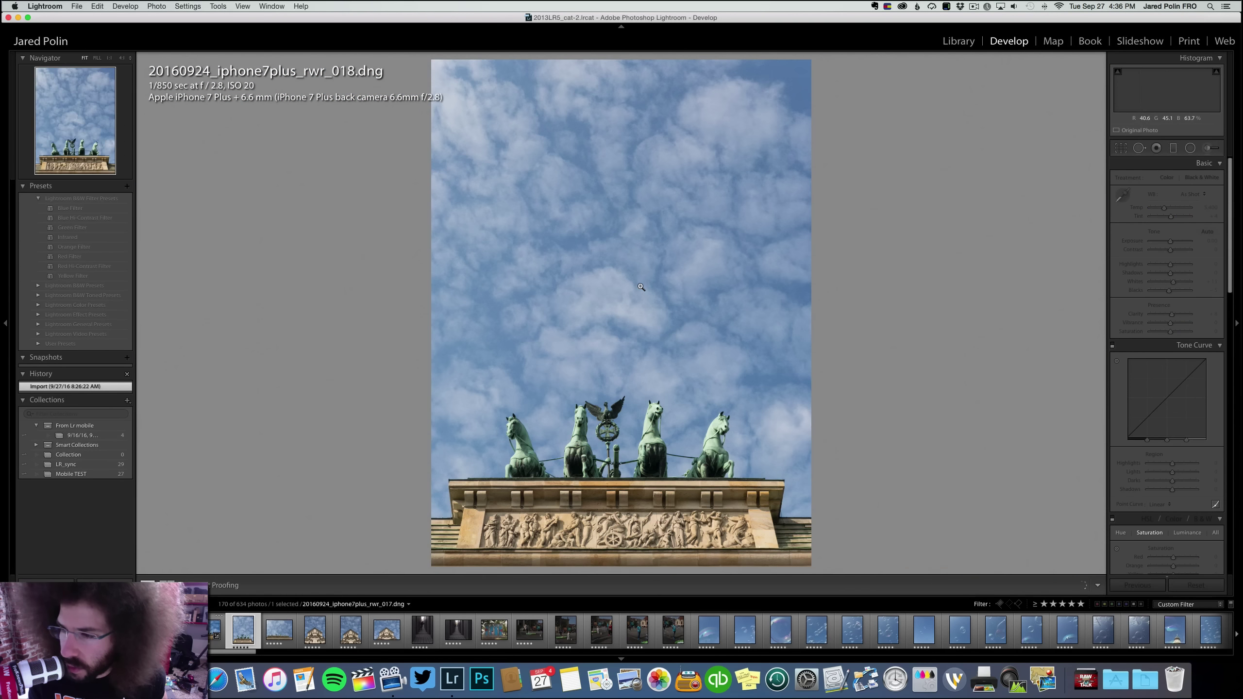
key(Right)
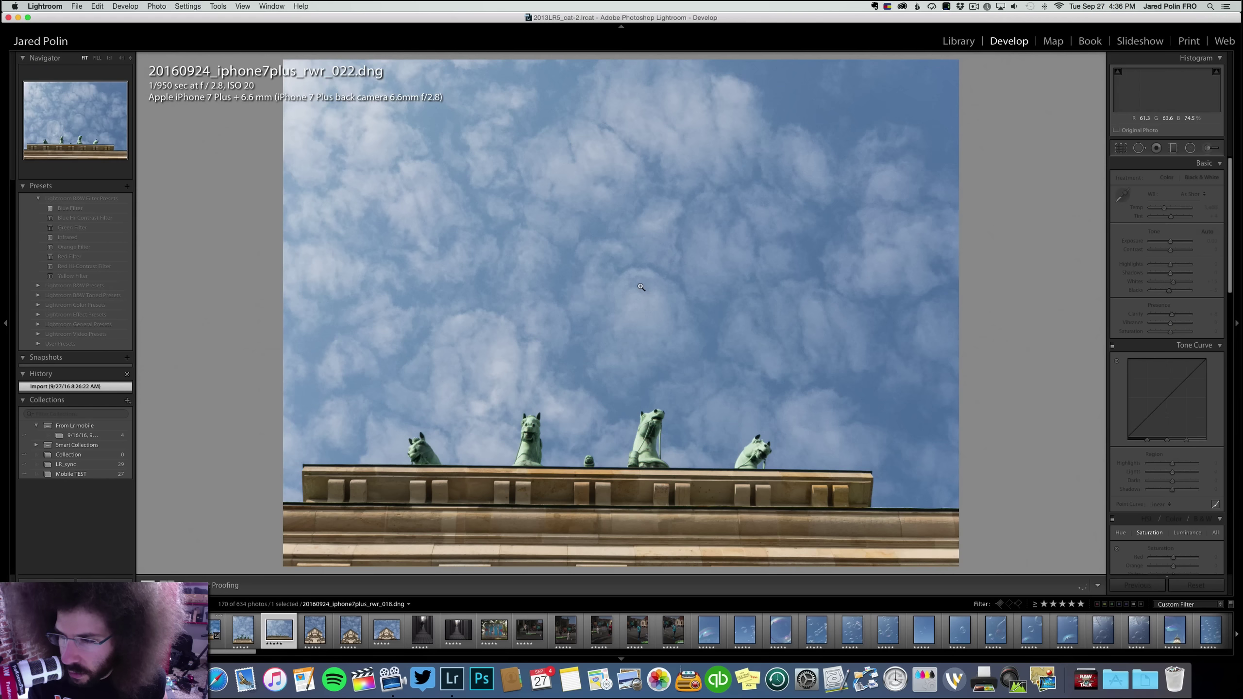
key(Right)
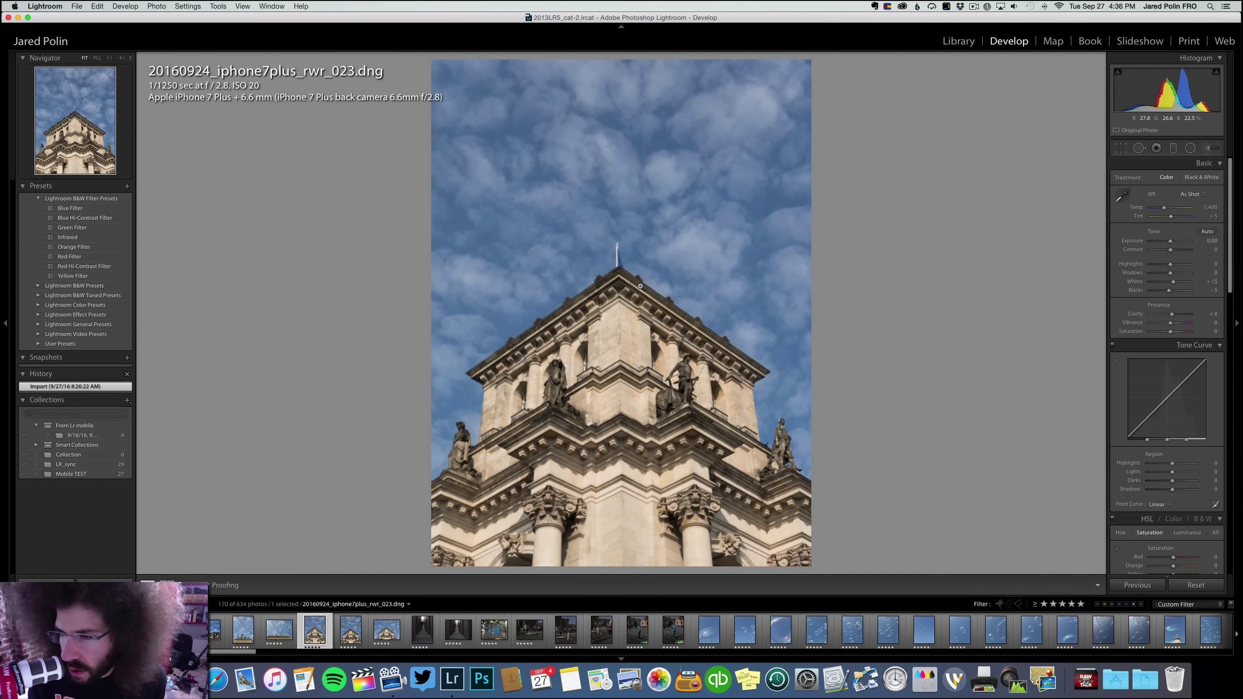
key(Left)
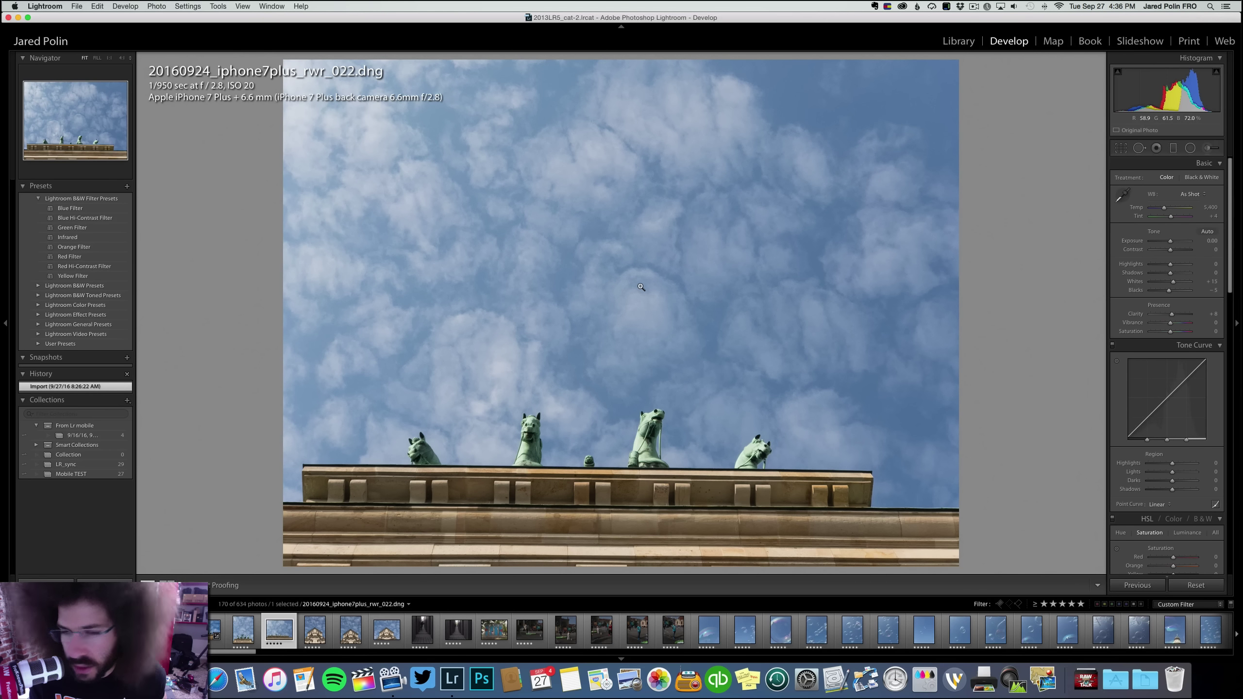
key(Left)
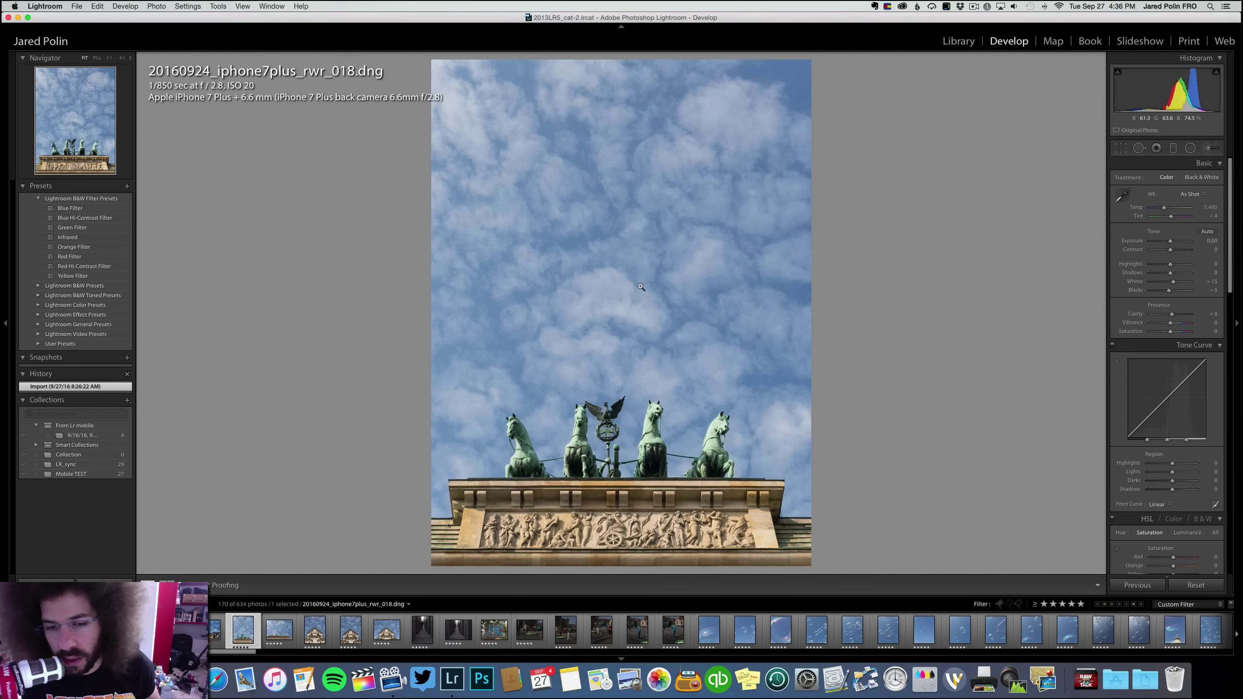
Select _017 with _018 and sync _017's settings onto _018
click(216, 632)
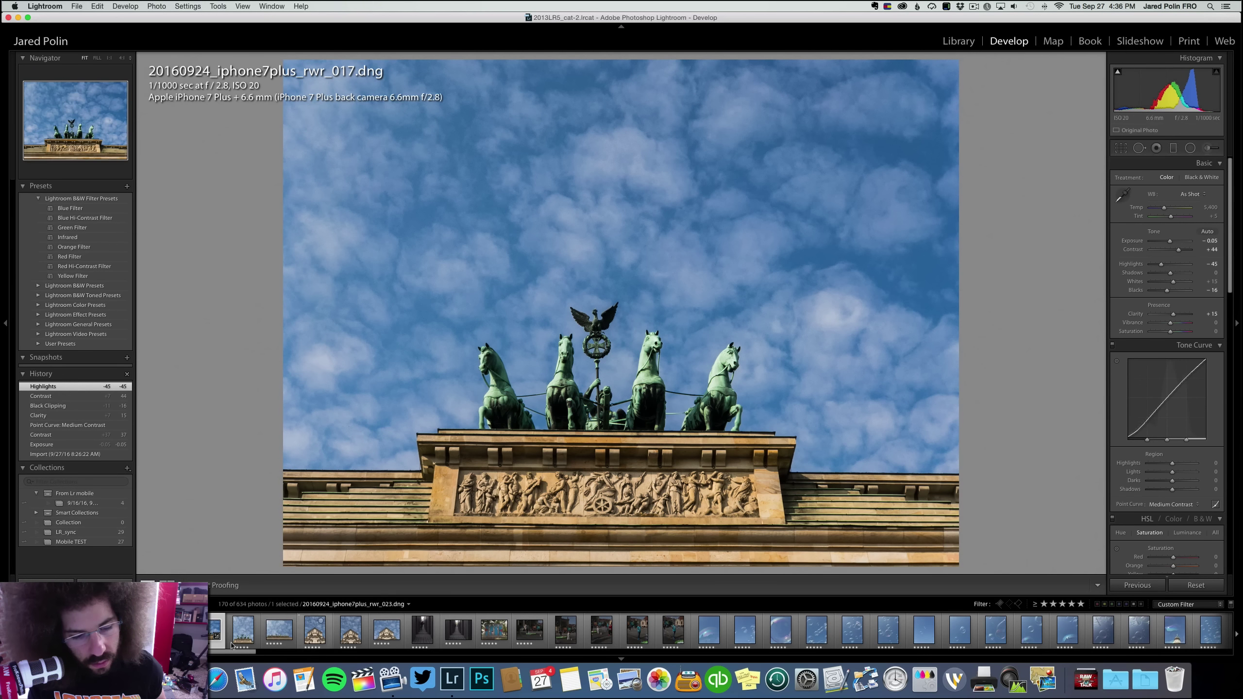
shift+click(279, 631)
click(1140, 585)
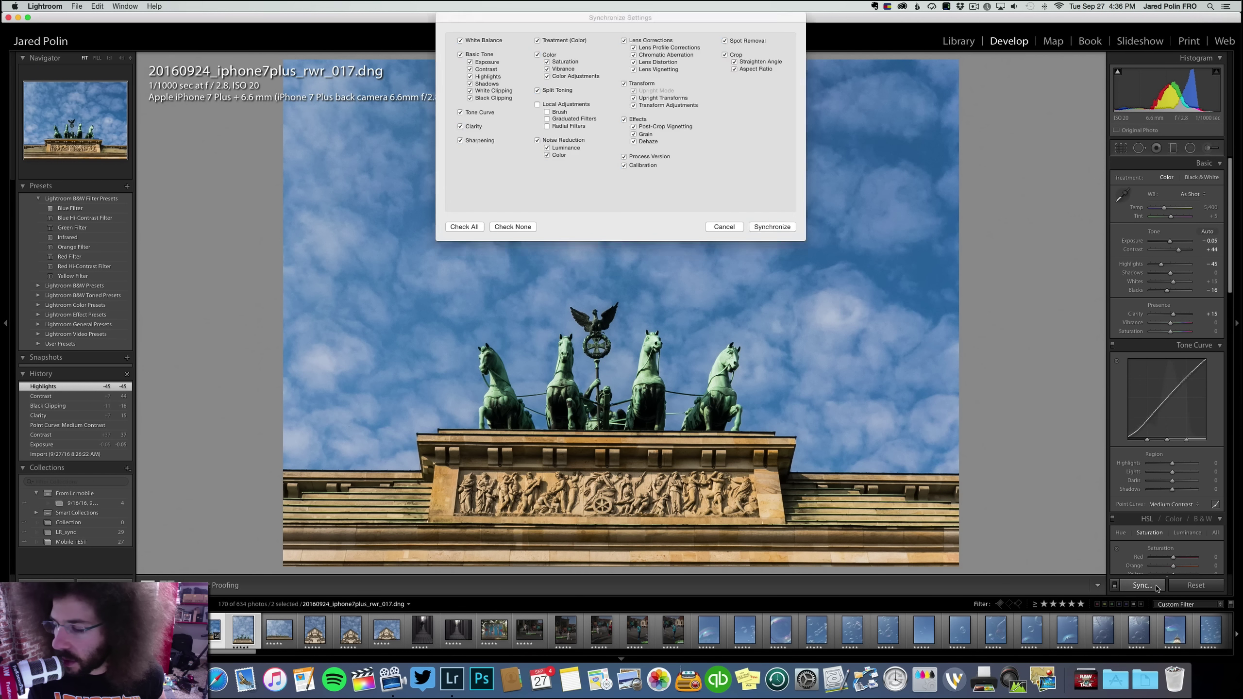
key(Return)
click(251, 631)
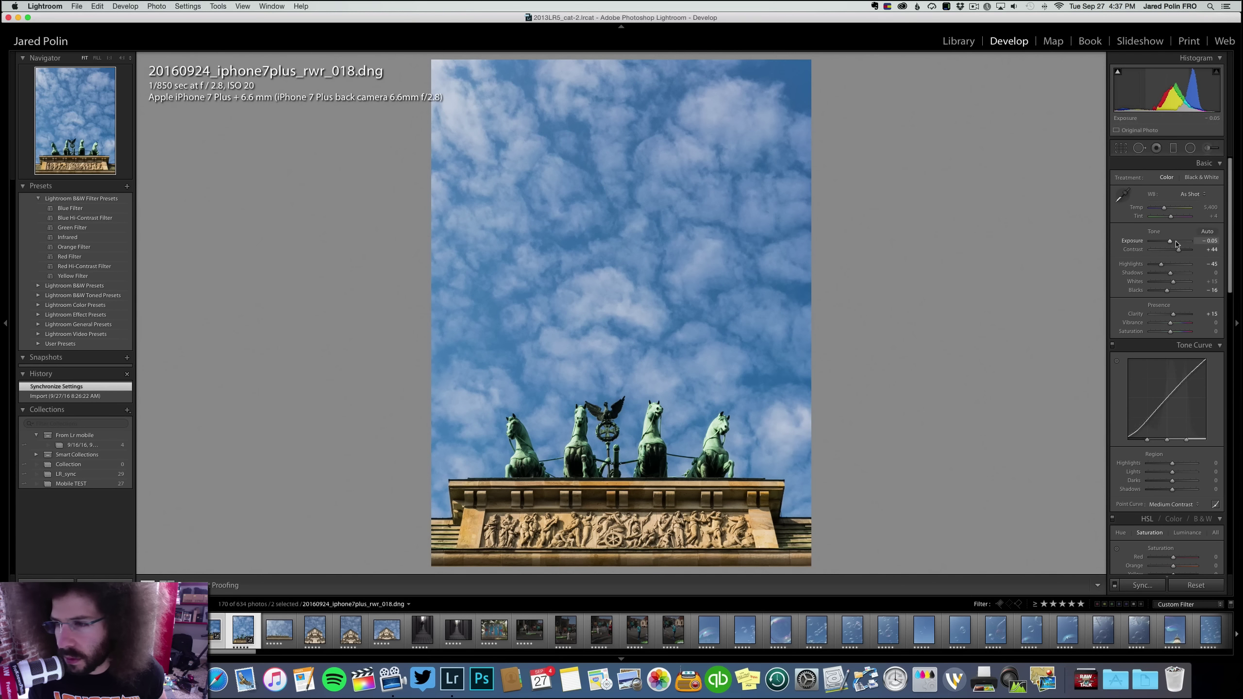
key(super+z)
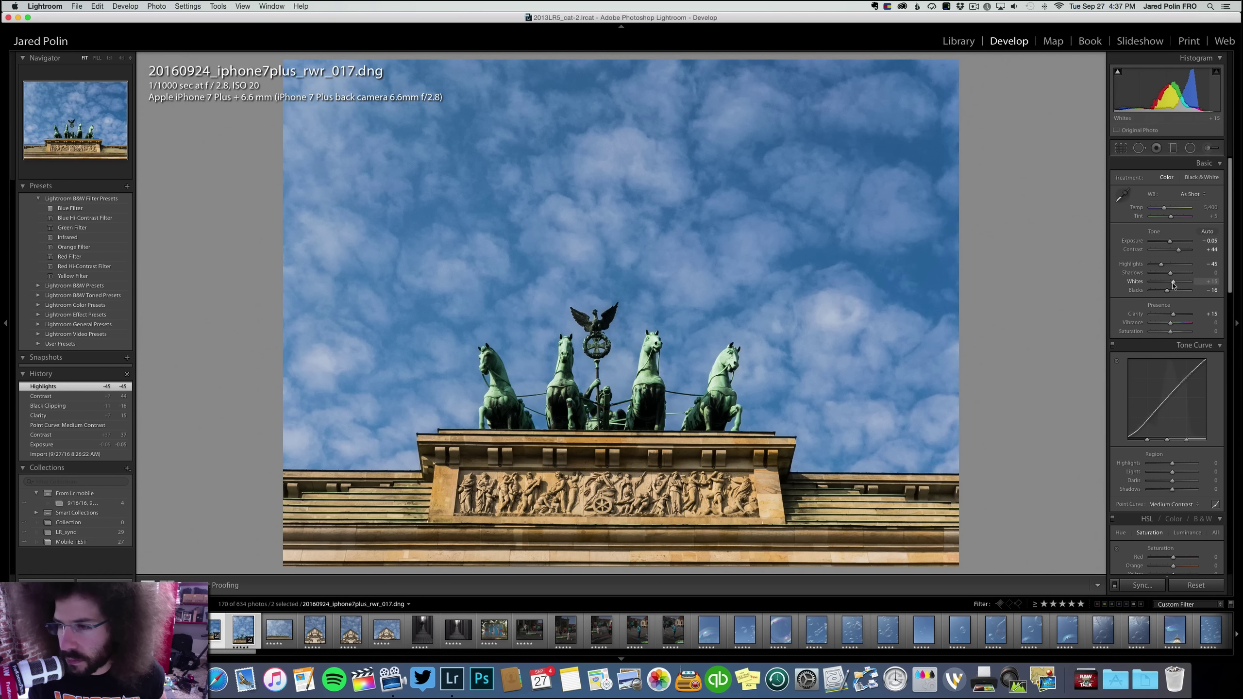
Raise _017's Whites to +34, then clear photo _022's rating
drag(1177, 284, 1181, 283)
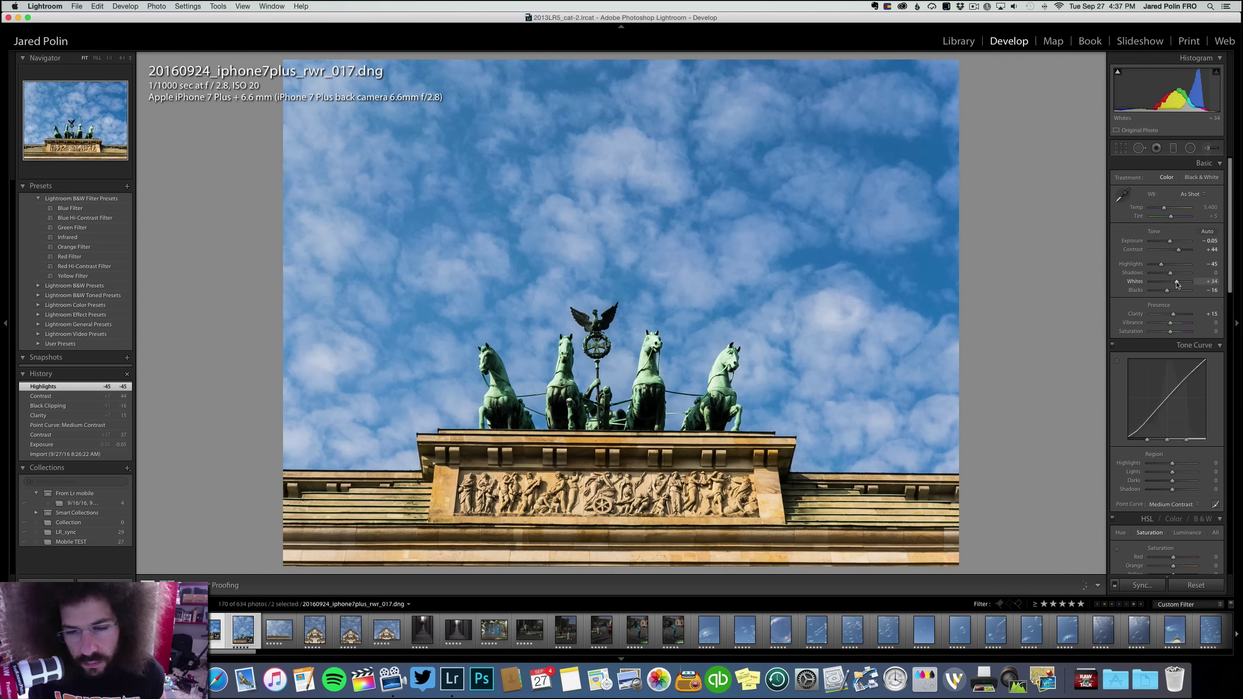
click(636, 315)
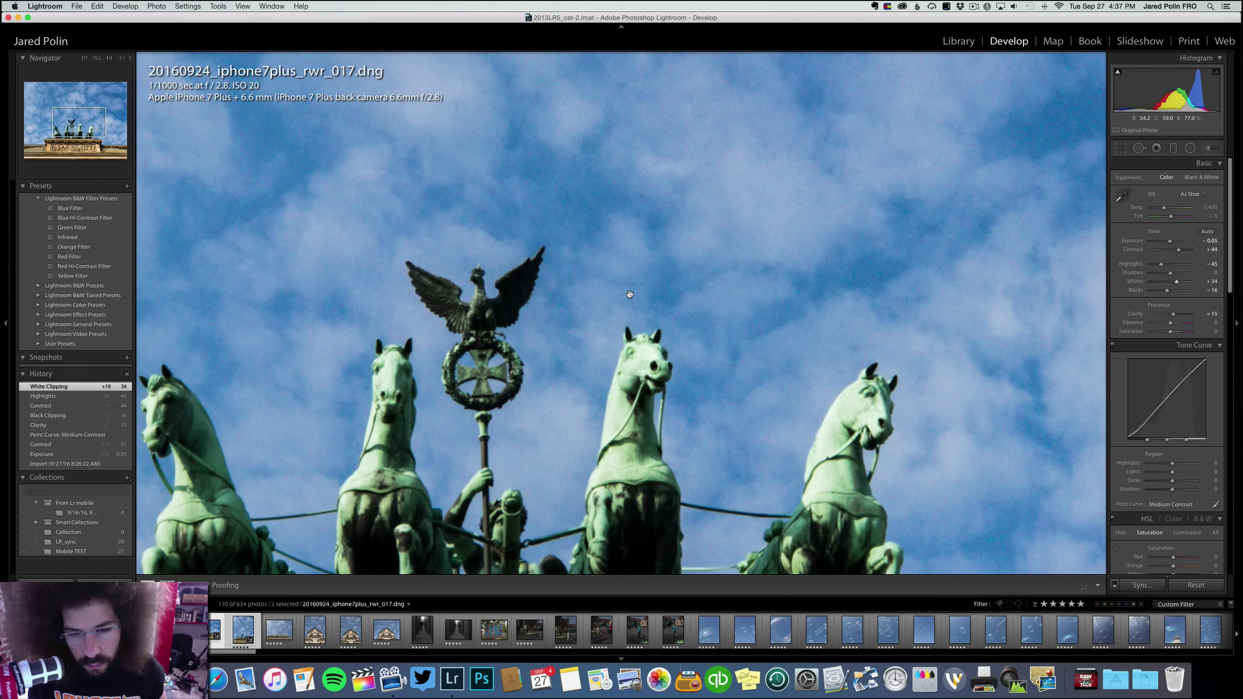
click(551, 282)
key(Right)
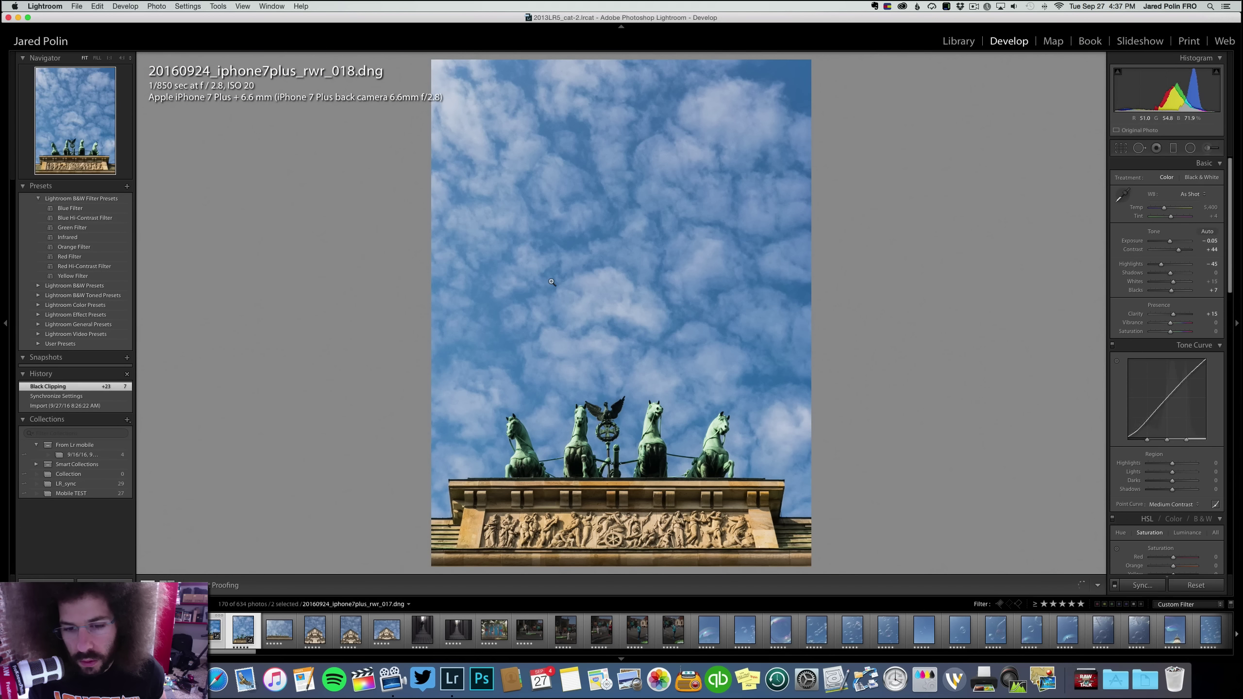
key(Left)
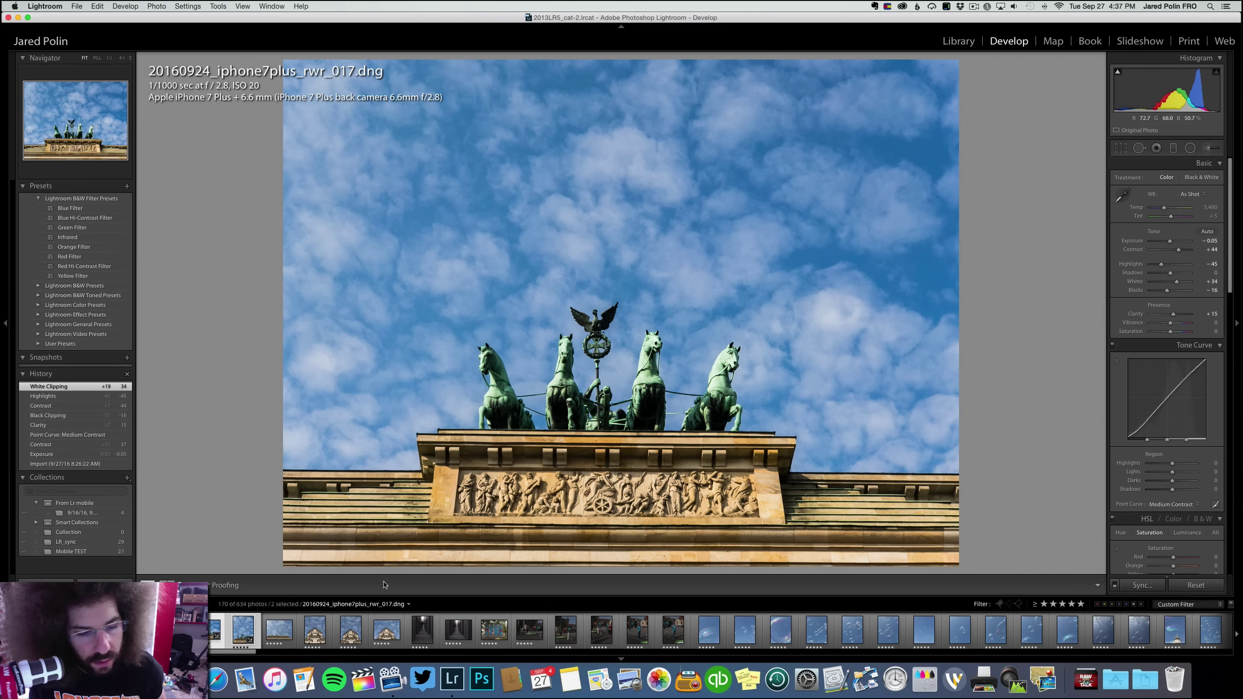
click(276, 629)
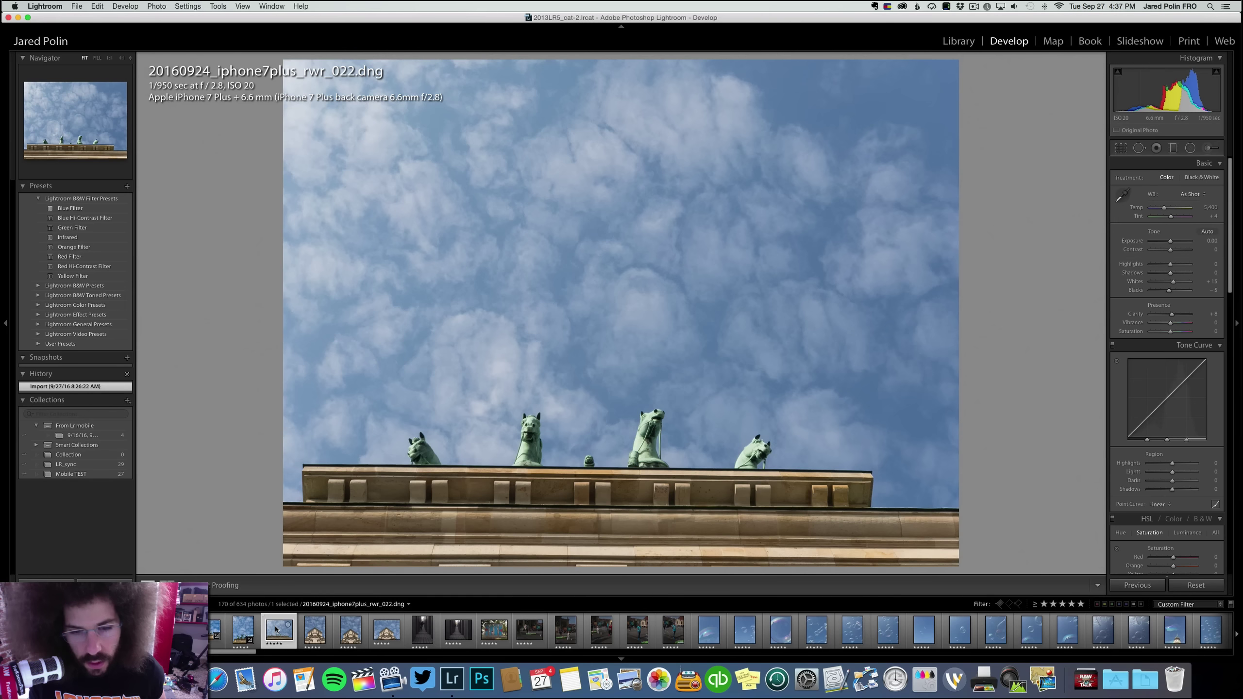
key(0)
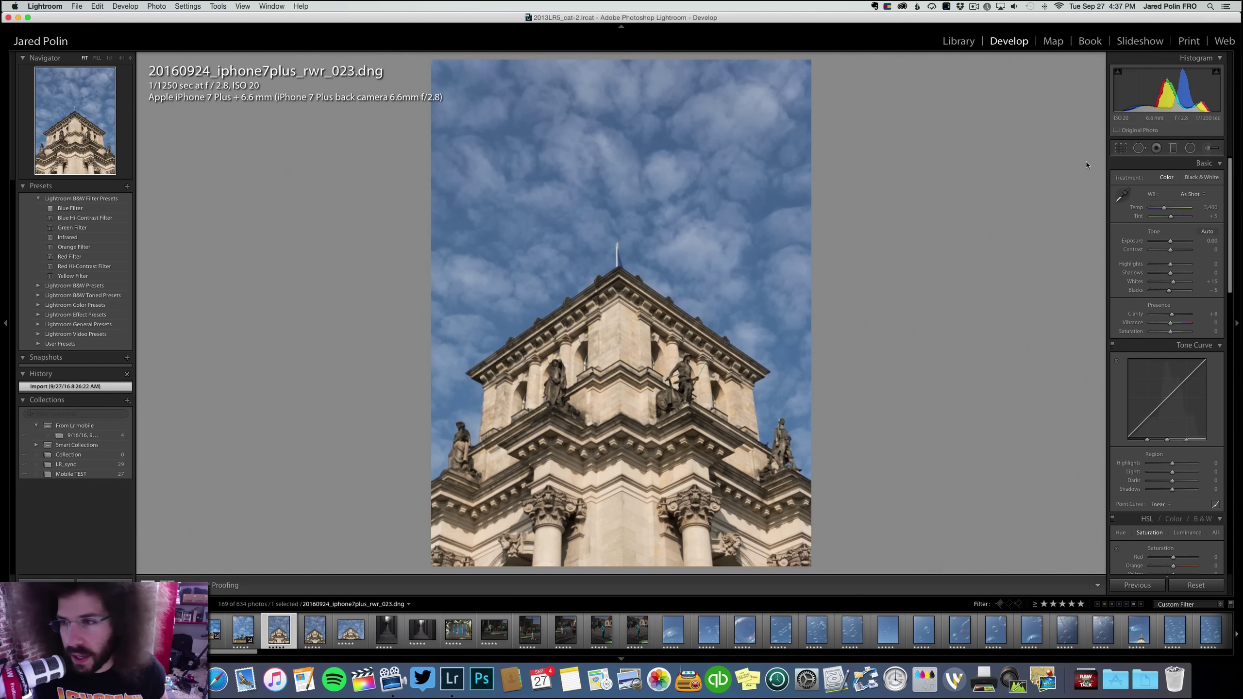
click(1121, 149)
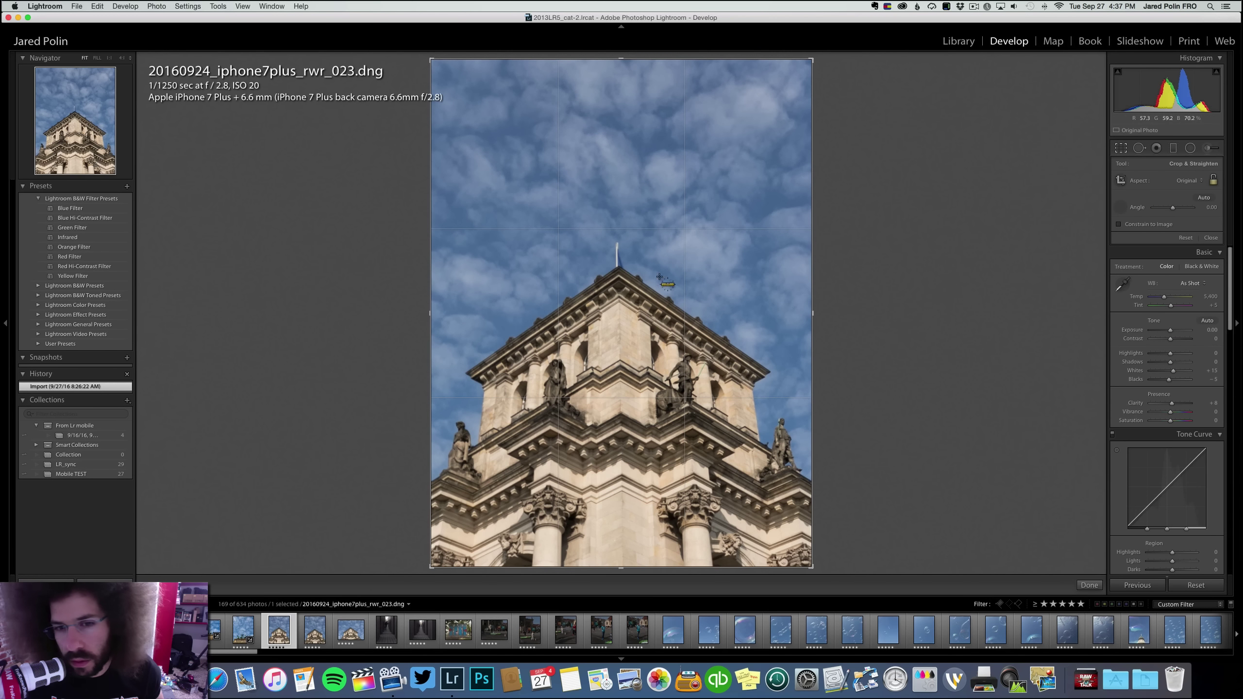
mouse_move(618, 214)
mouse_down()
mouse_move(626, 573)
mouse_move(599, 573)
mouse_move(618, 574)
mouse_up()
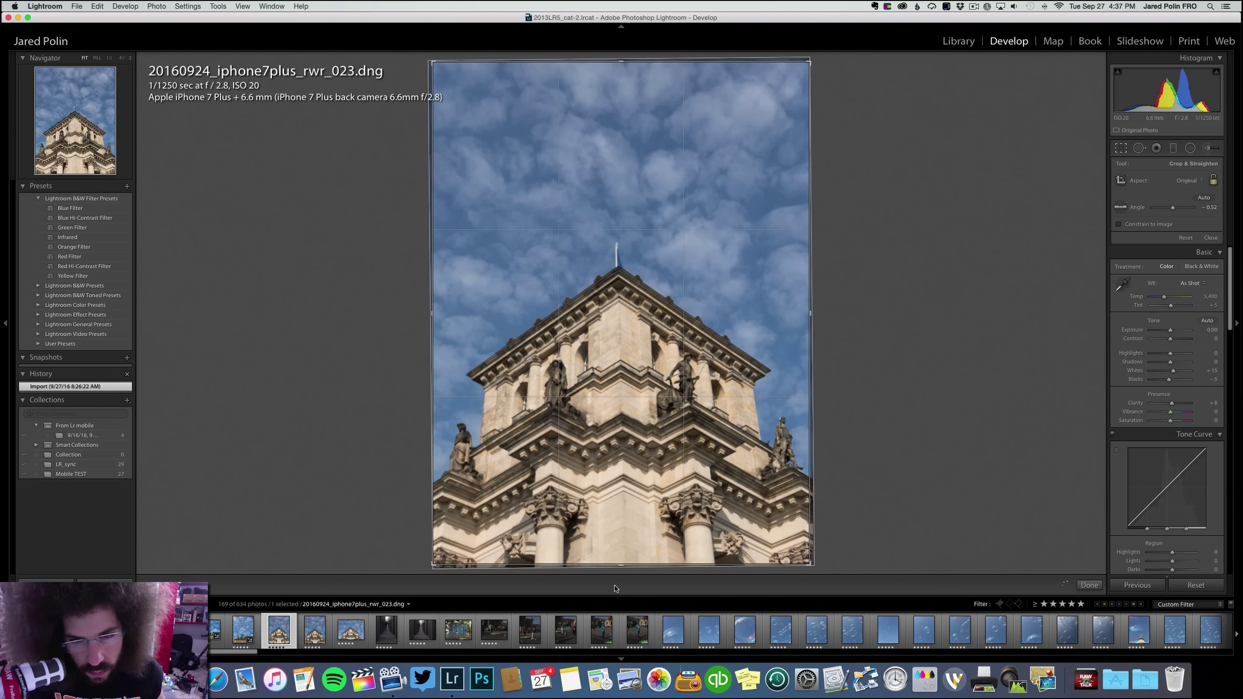
key(Return)
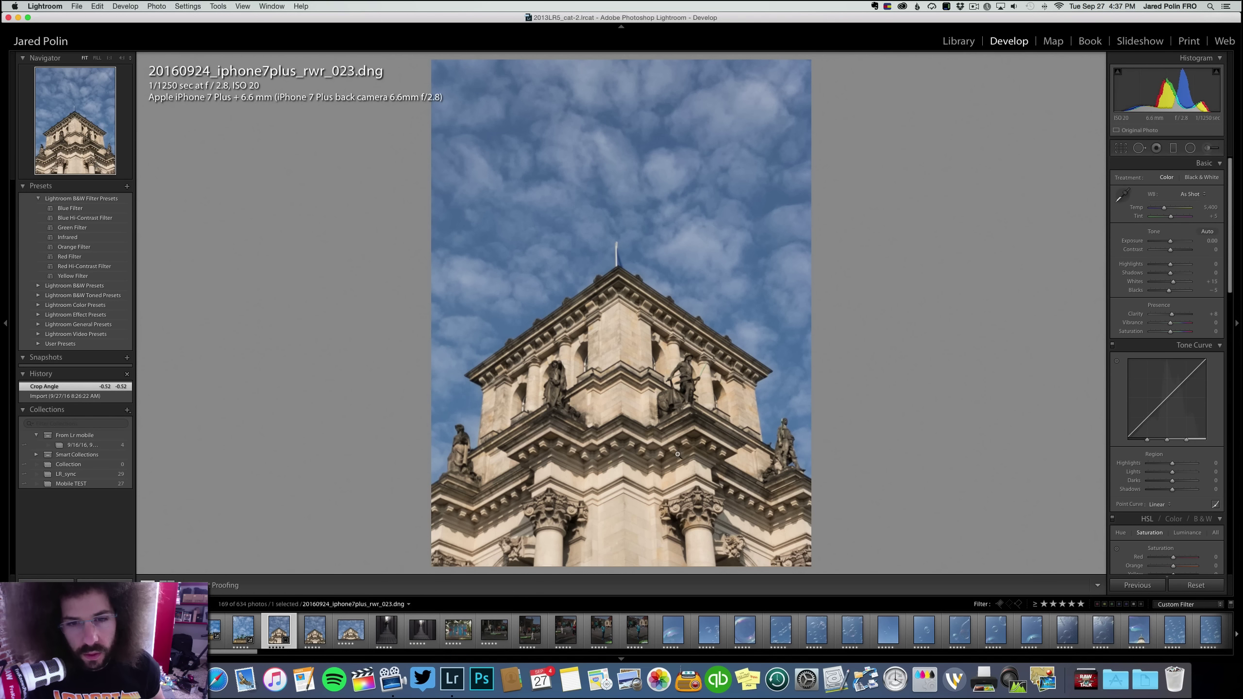
click(1121, 148)
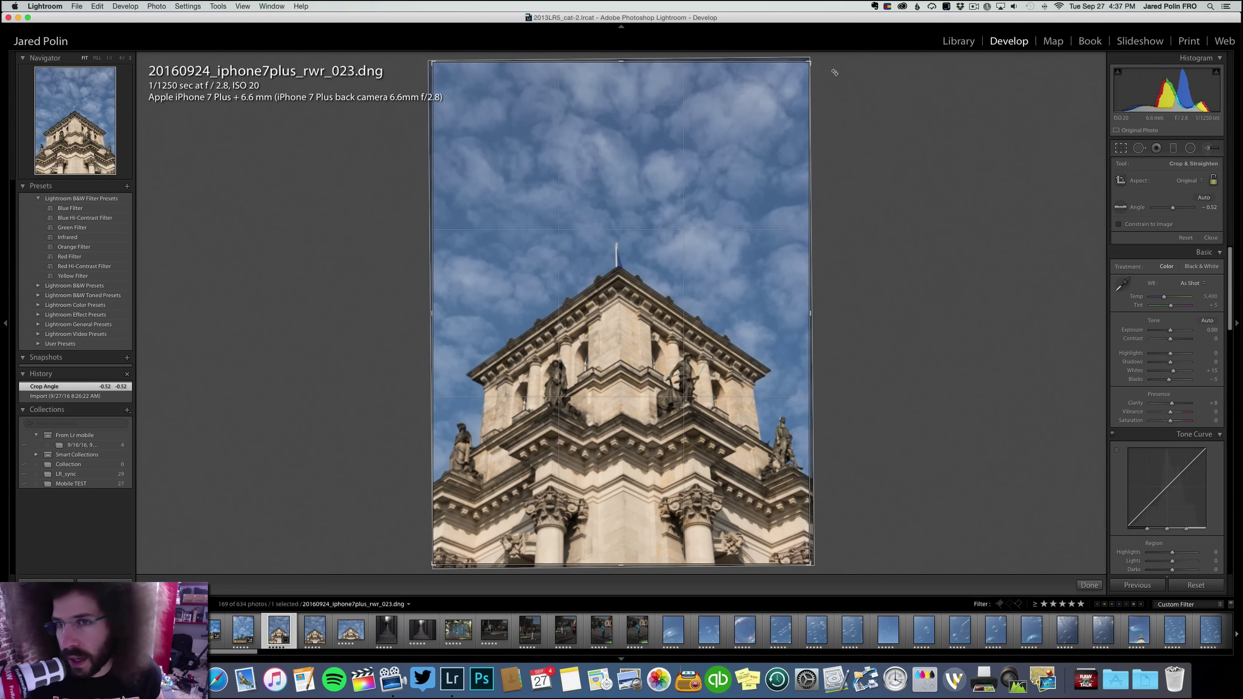
drag(811, 61, 810, 60)
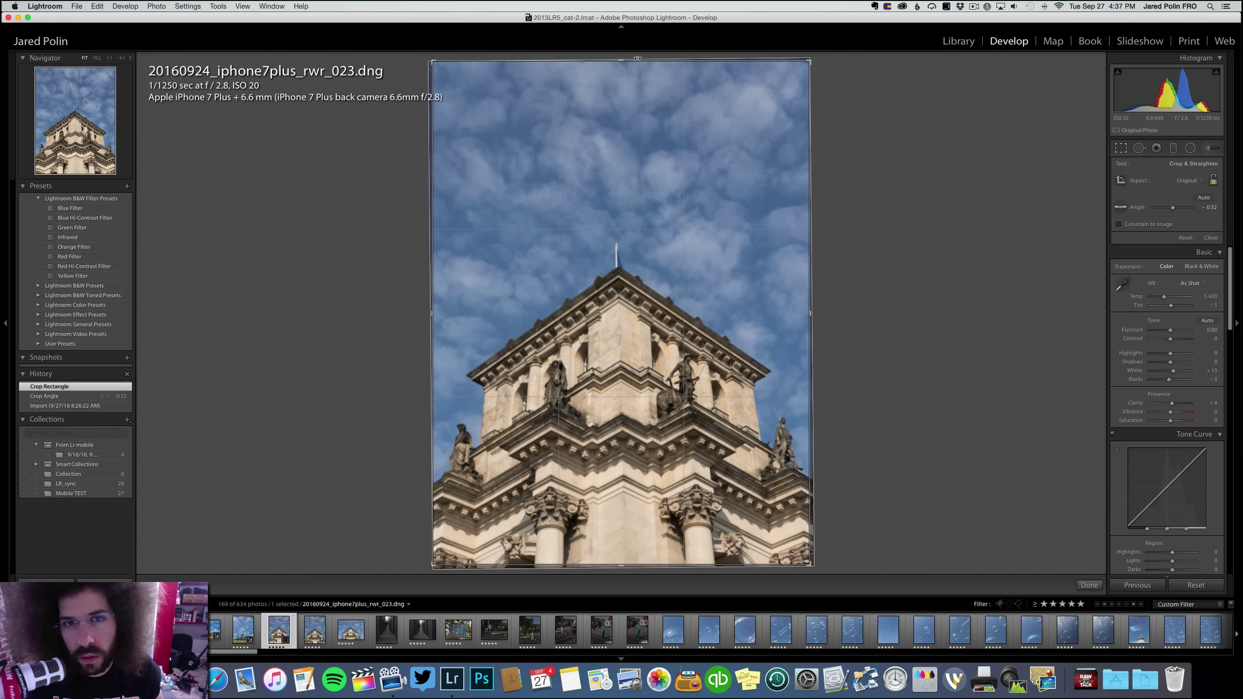
drag(652, 75, 652, 73)
click(1196, 585)
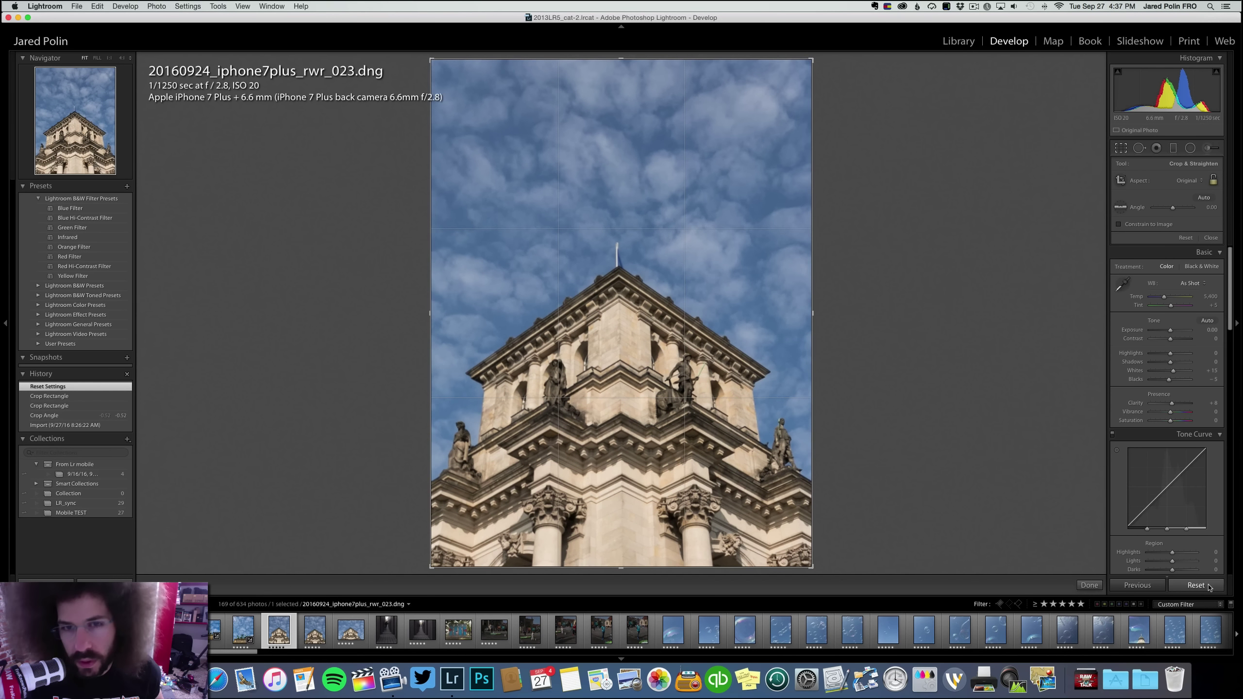
click(1125, 153)
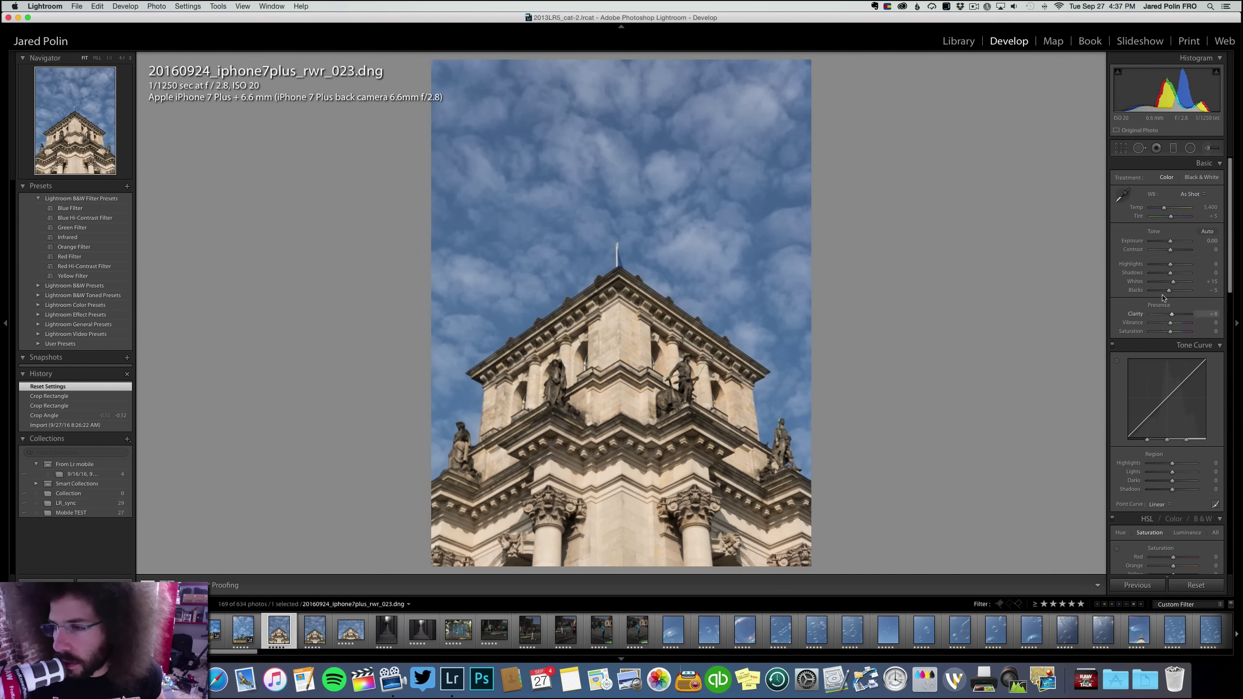
Give photo _023 +53 contrast and the Strong Contrast point curve, then inspect the cornice at 1:1
drag(1170, 250, 1180, 250)
click(1159, 504)
click(1162, 517)
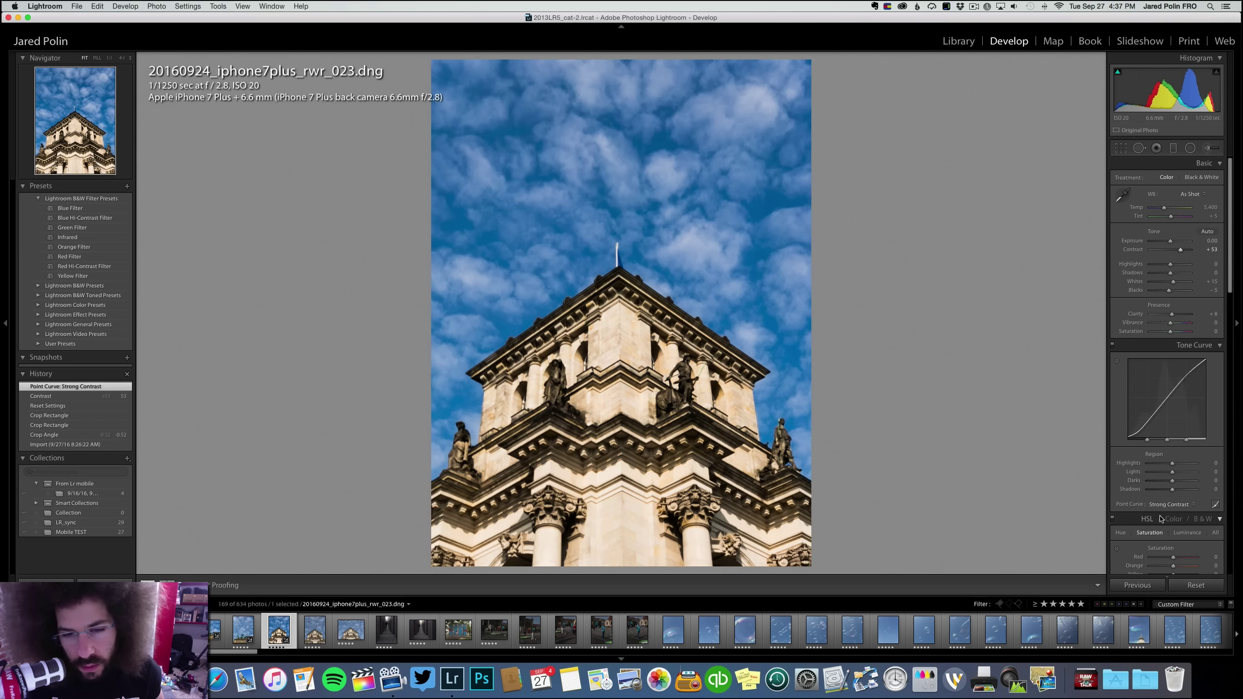
click(688, 335)
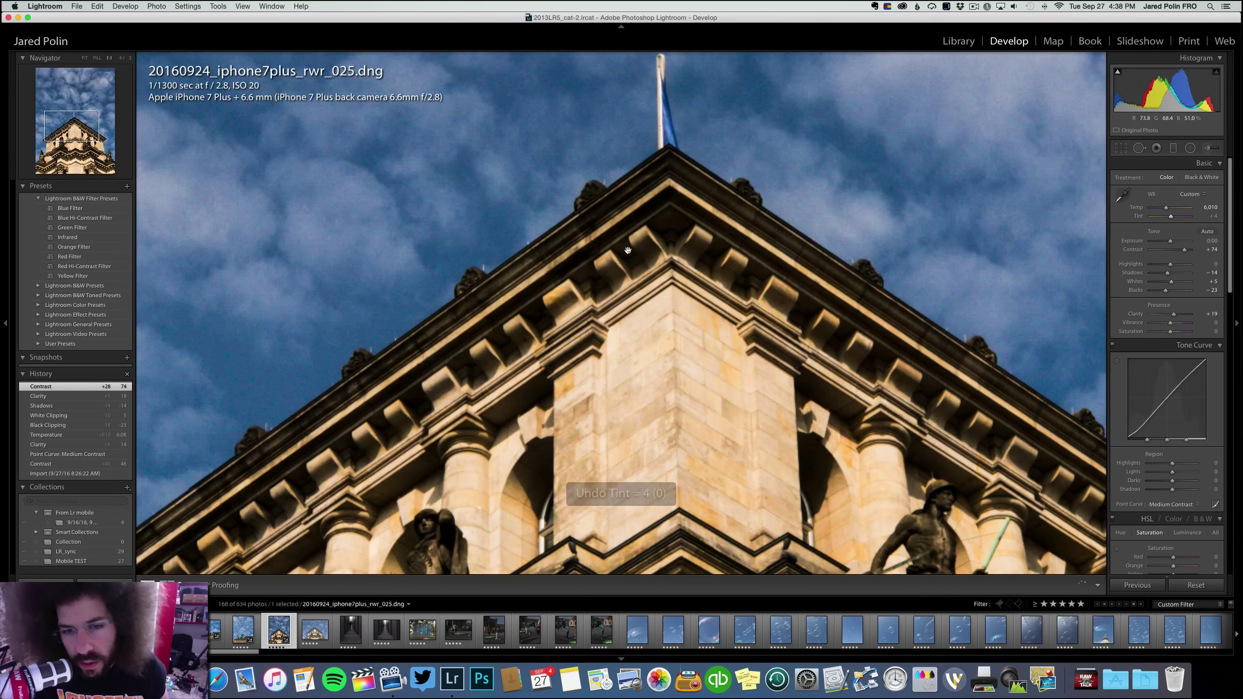
Fit _025 back in view, then set saturation to +6 after undoing a +34 try and resetting vibrance
drag(685, 480, 685, 54)
scroll(685, 148, down, 15)
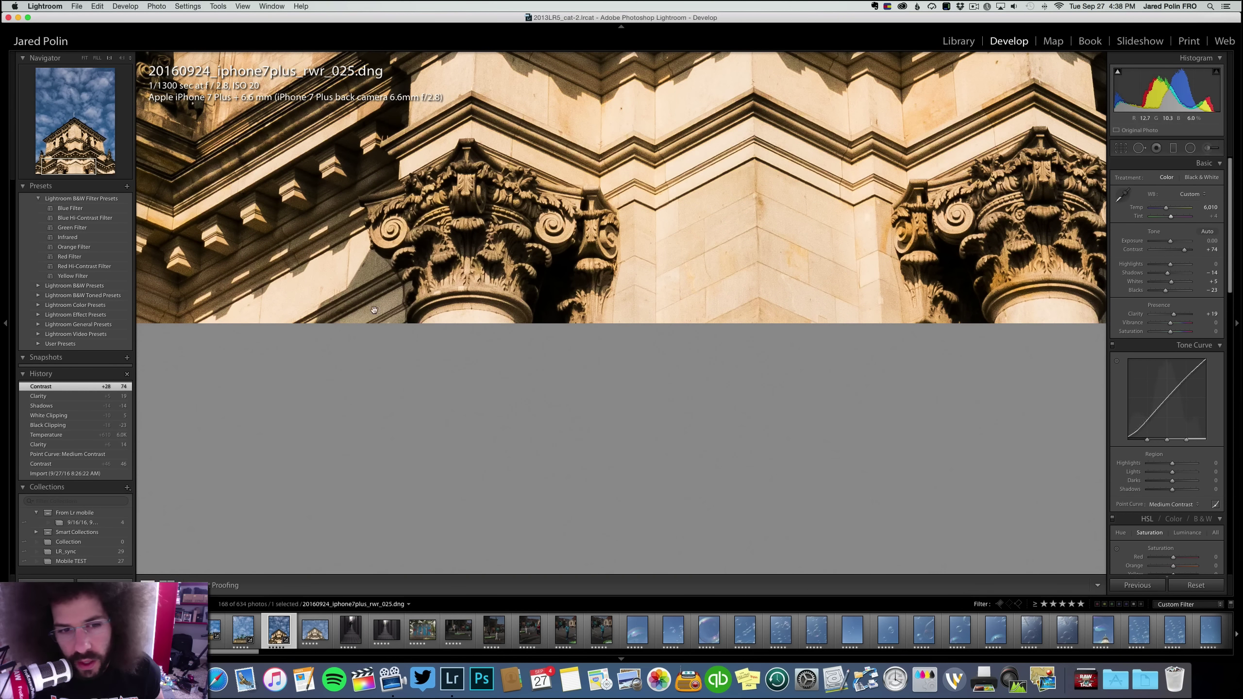
click(753, 305)
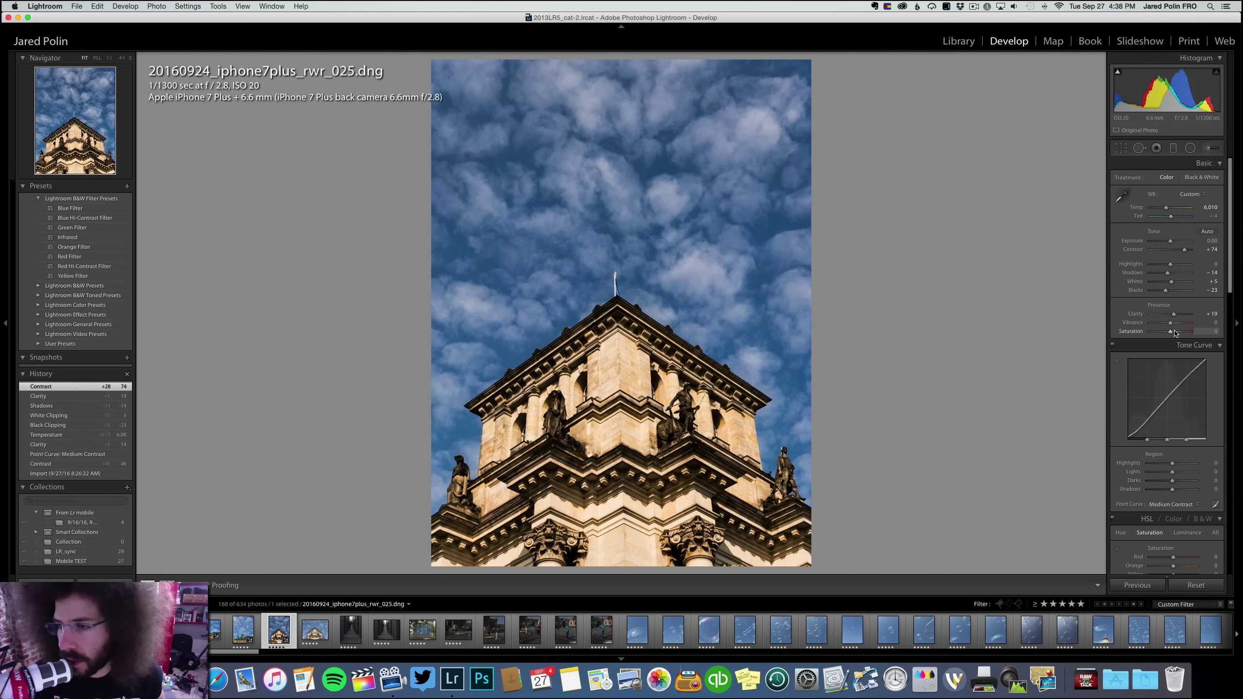
drag(1175, 333, 1177, 334)
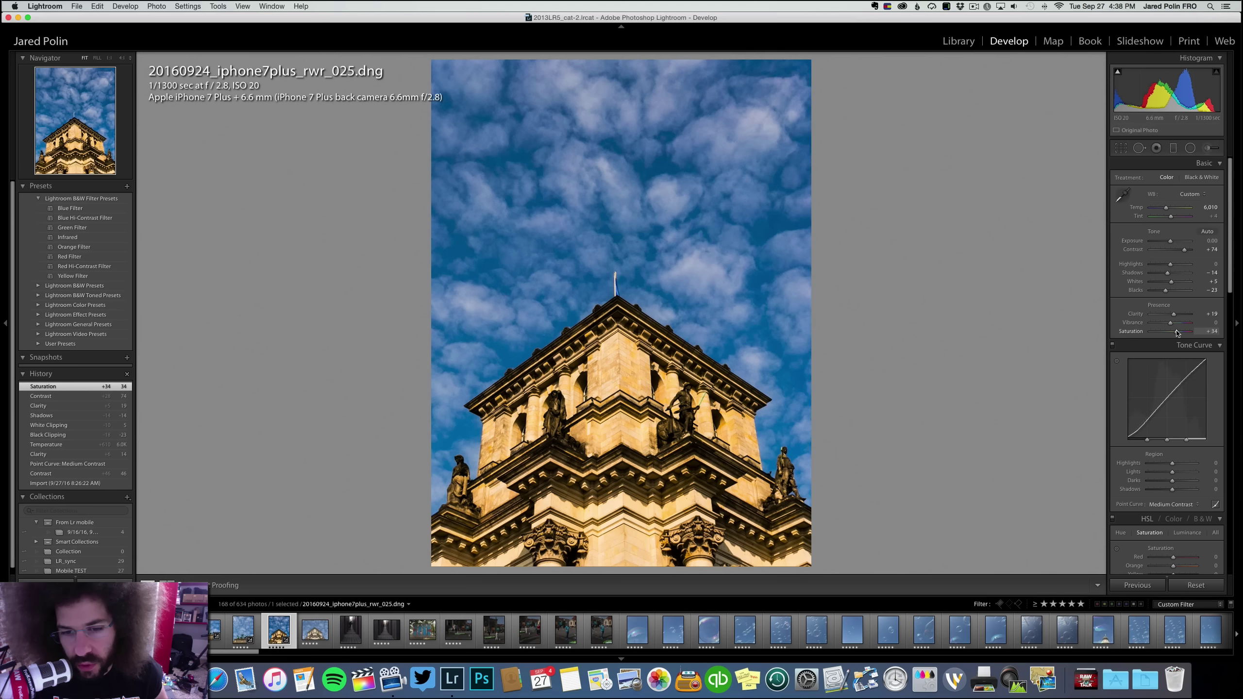
key(super+z)
drag(1177, 327, 1175, 326)
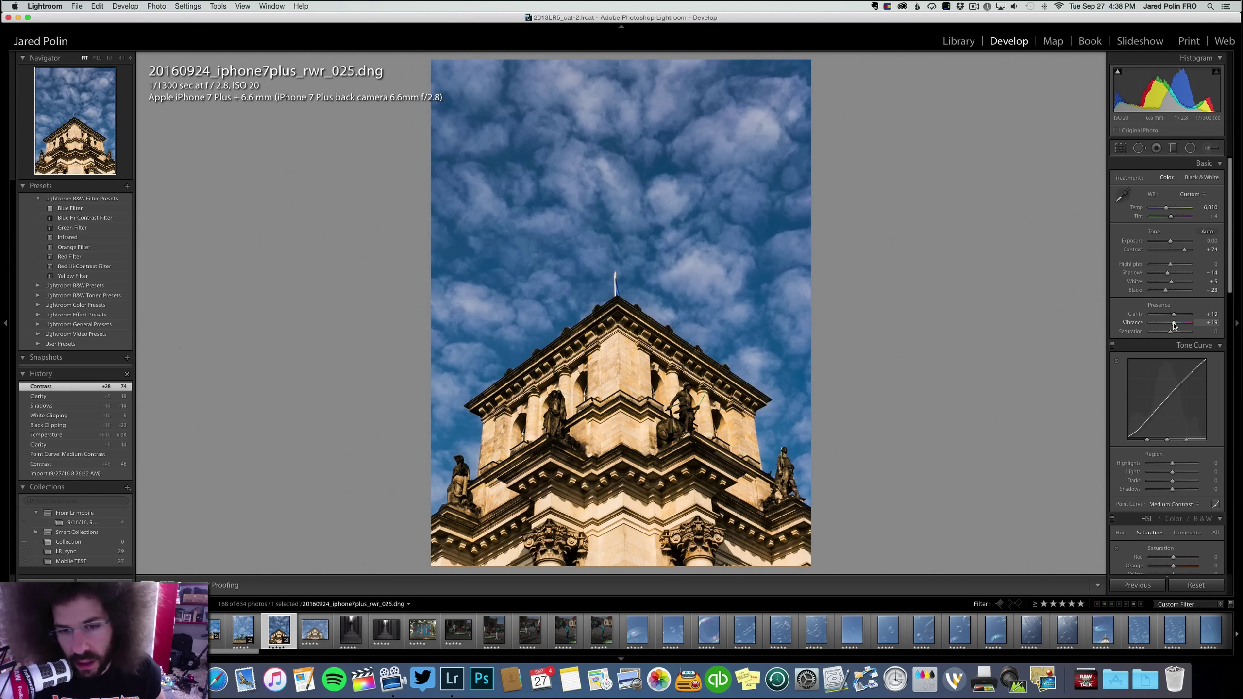
double_click(1173, 325)
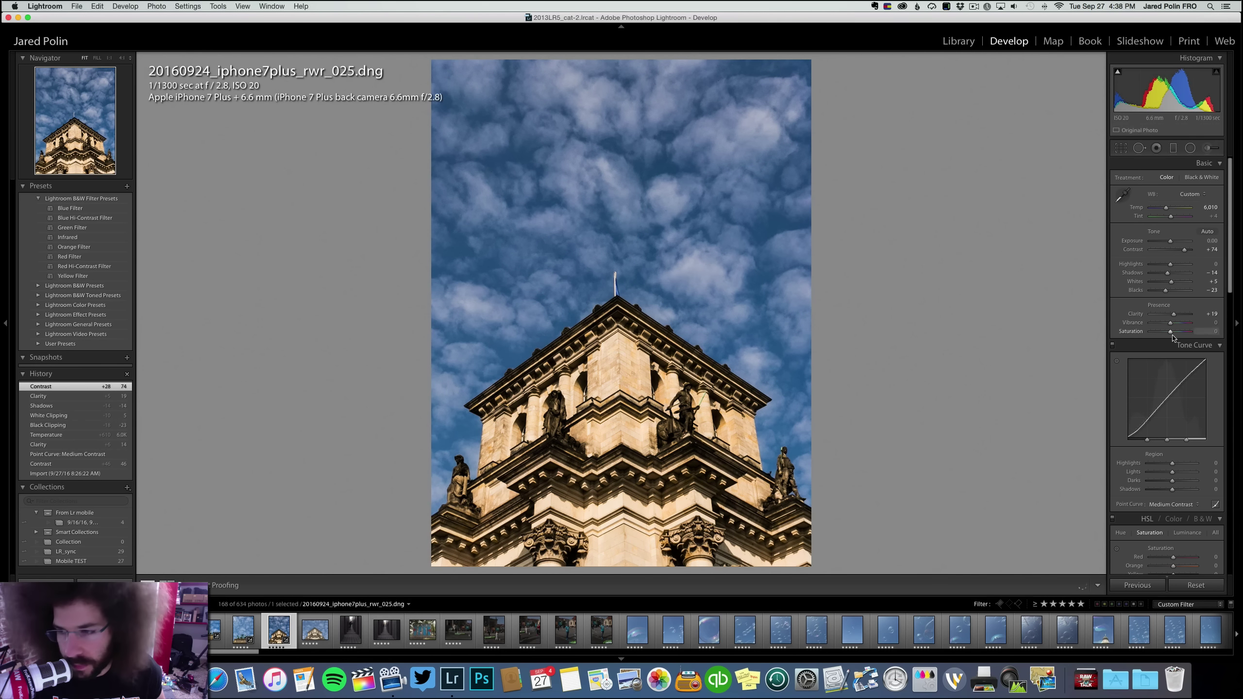
drag(1171, 331, 1171, 332)
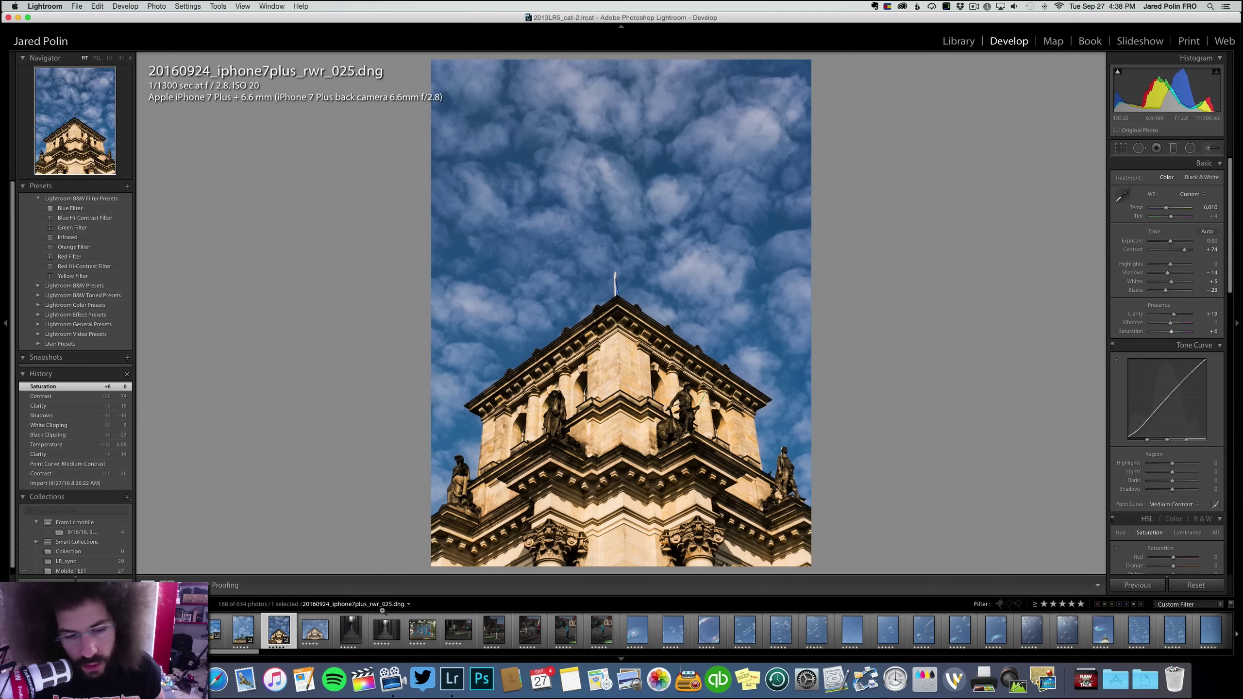
Create a black-and-white virtual copy of _025 with contrast +100
right_click(278, 628)
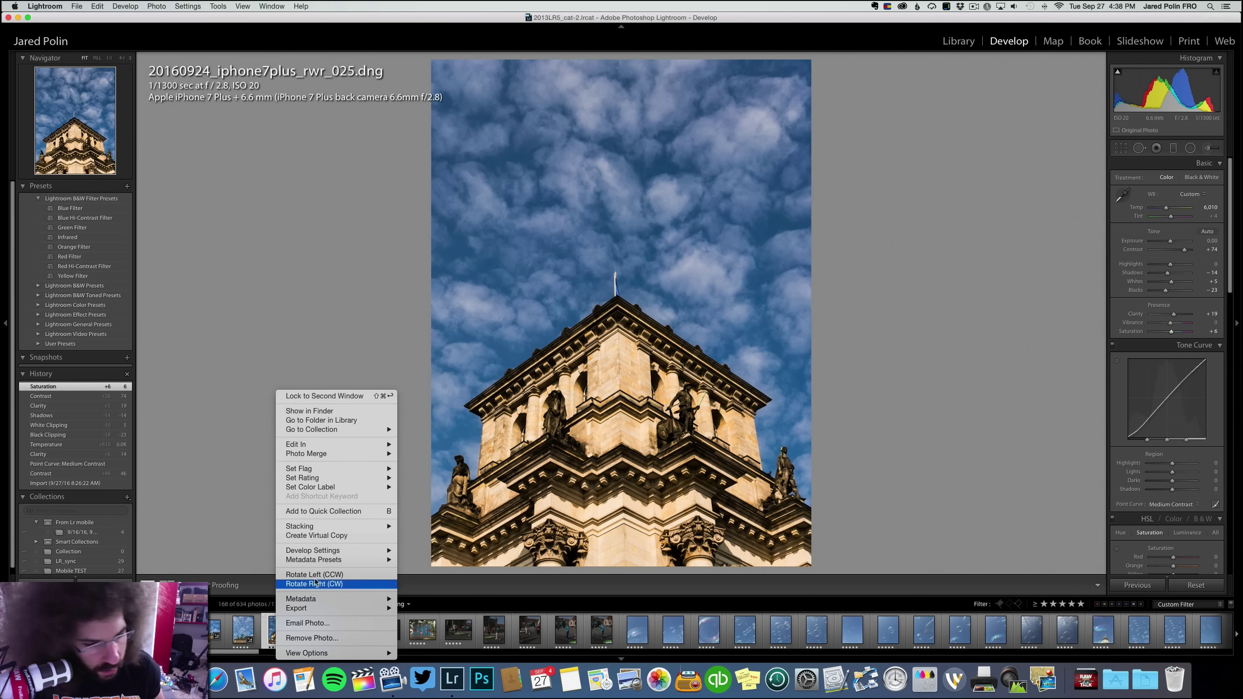
click(318, 536)
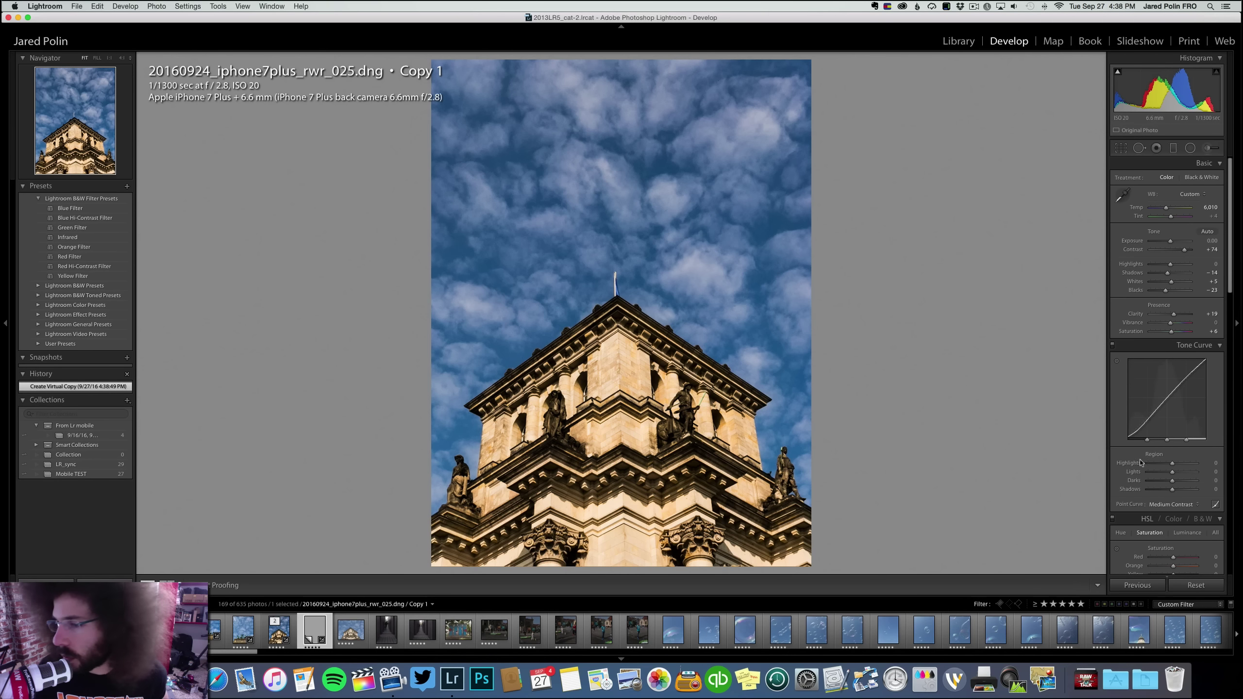
click(1201, 177)
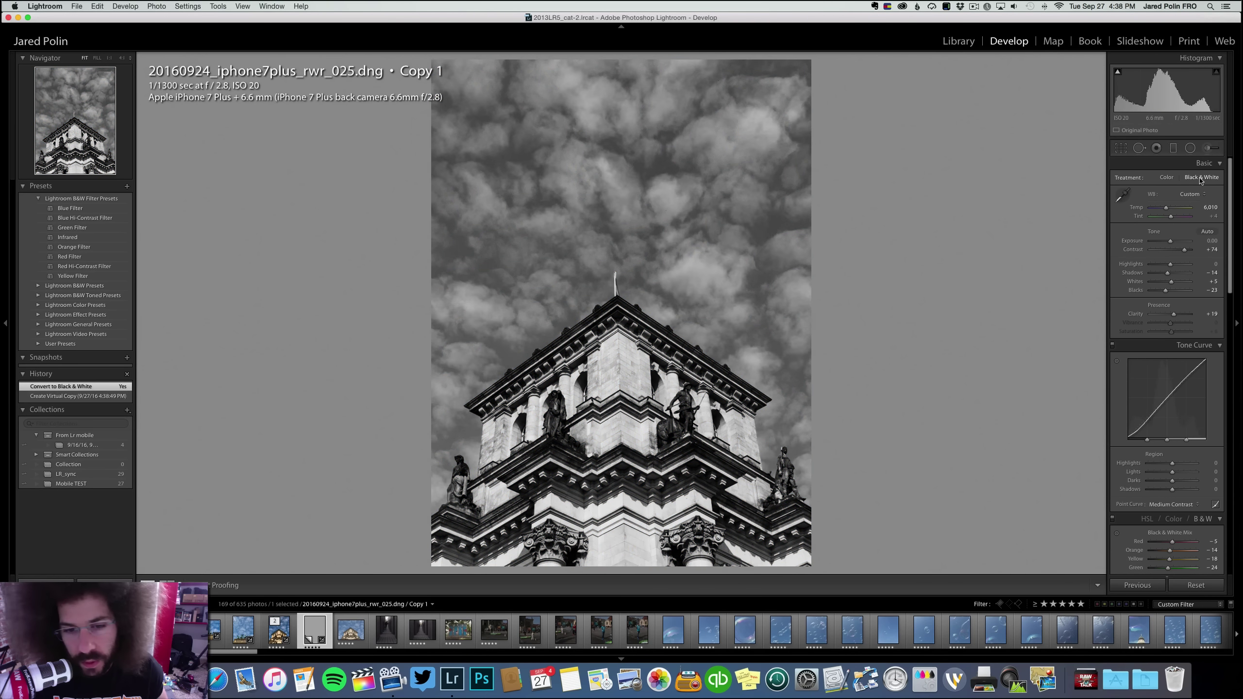
drag(1184, 249, 1192, 253)
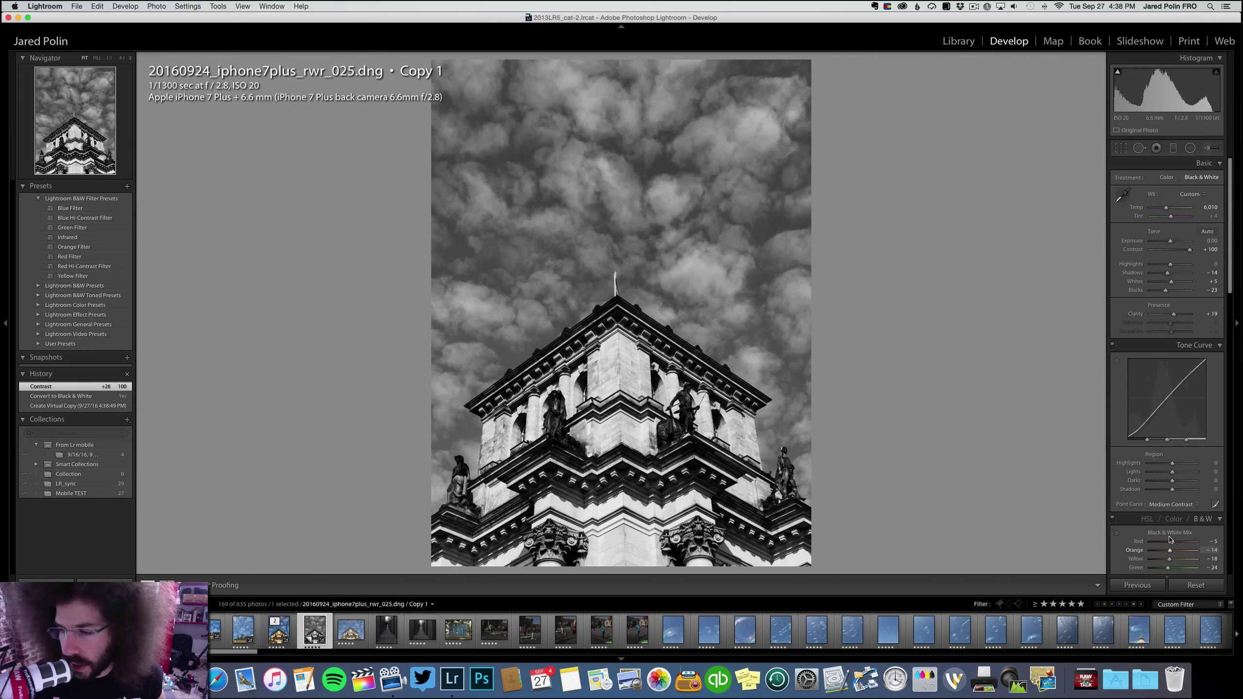
Apply the Medium Contrast point curve to the copy and lift shadows to +20
click(1162, 505)
click(1163, 511)
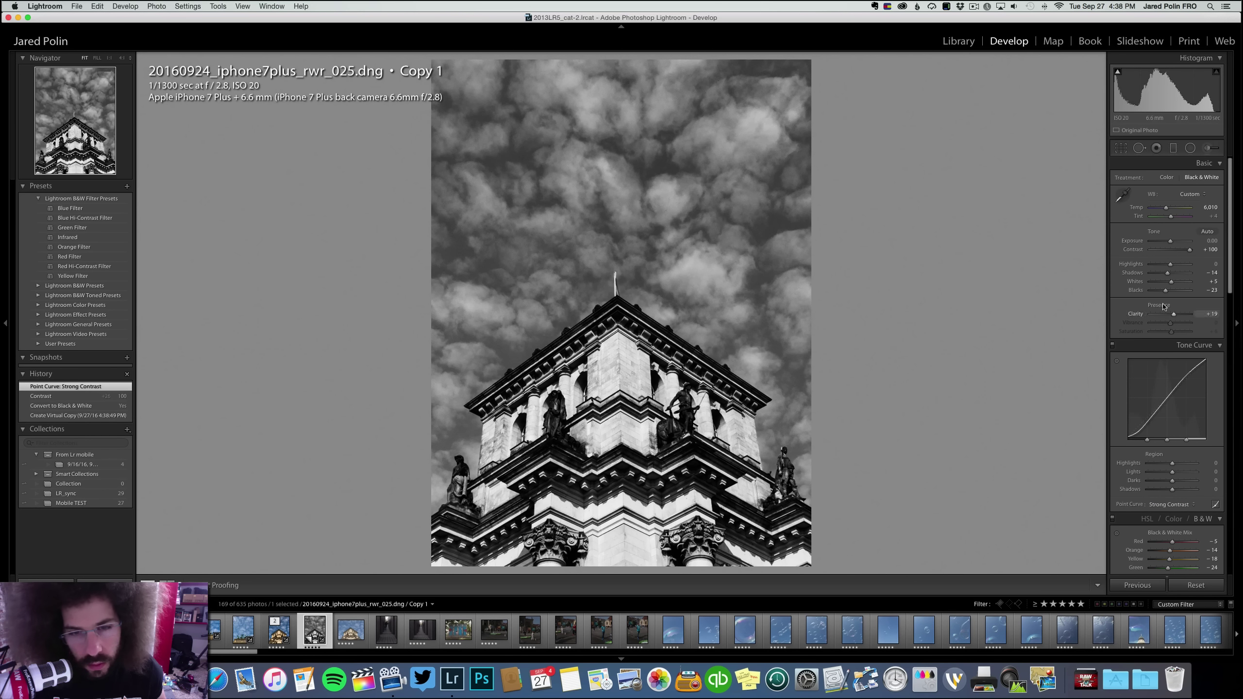
click(1171, 504)
click(1171, 496)
drag(1165, 273, 1168, 277)
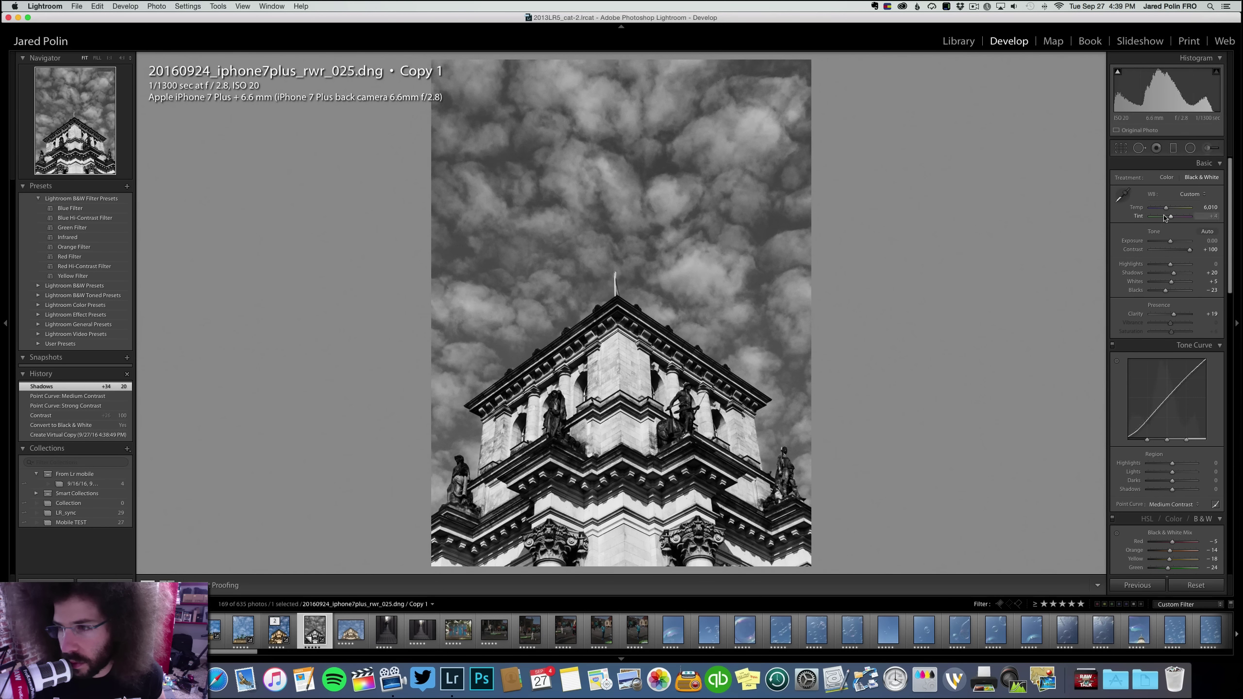
Warm the temperature, shift tint to −13, raise shadows to +57 and add clarity +8
mouse_move(1169, 207)
mouse_down()
mouse_move(1187, 211)
mouse_move(1171, 211)
mouse_up()
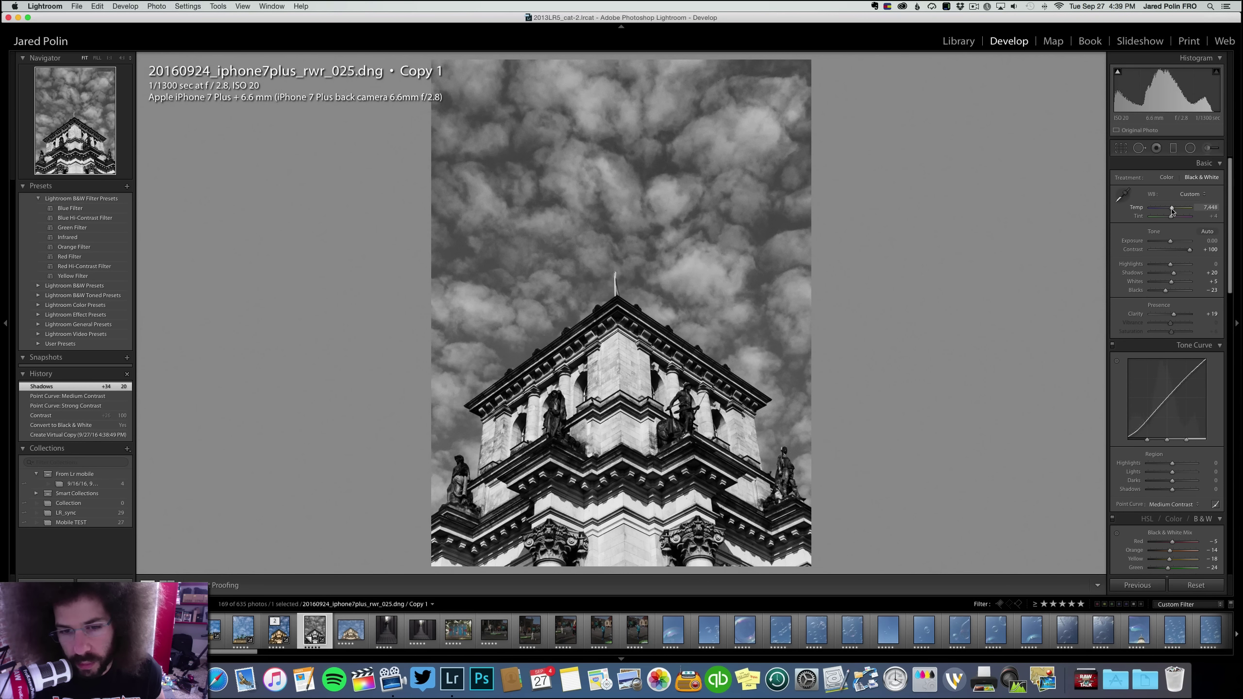
drag(1172, 212, 1169, 219)
drag(1180, 276, 1172, 314)
click(1177, 314)
Compare the black-and-white copy with the colour original, ending on colour 025.dng
key(Left)
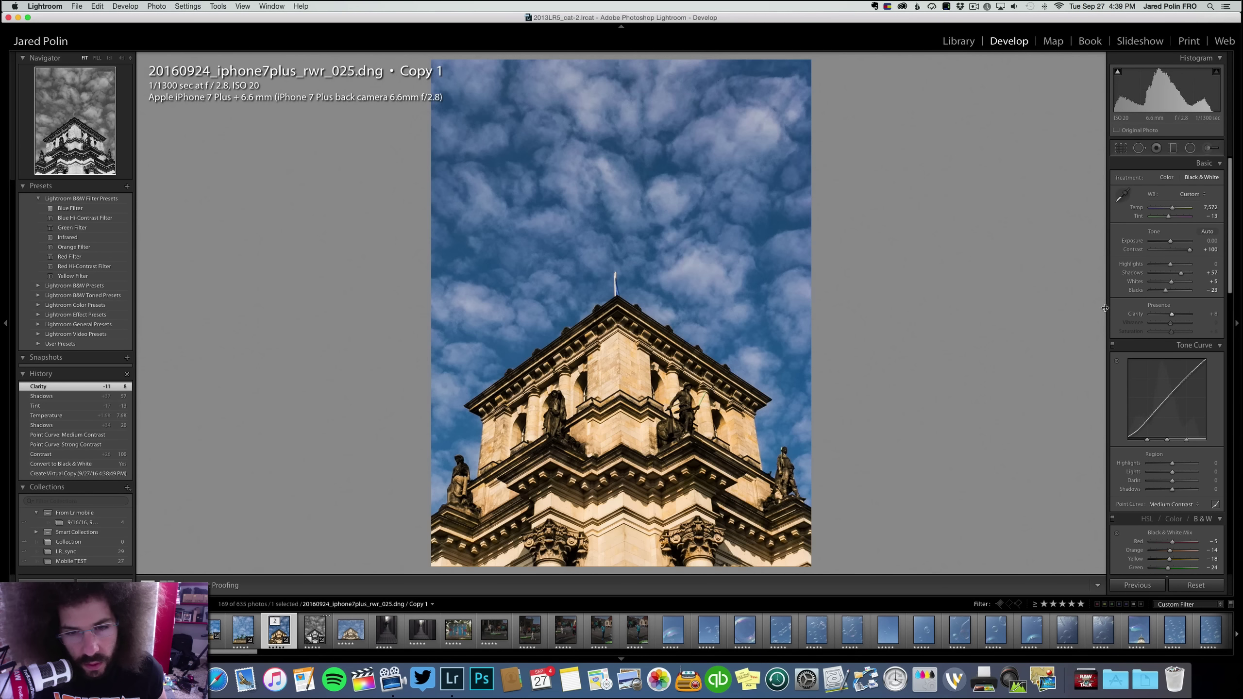
key(Right)
key(Right)
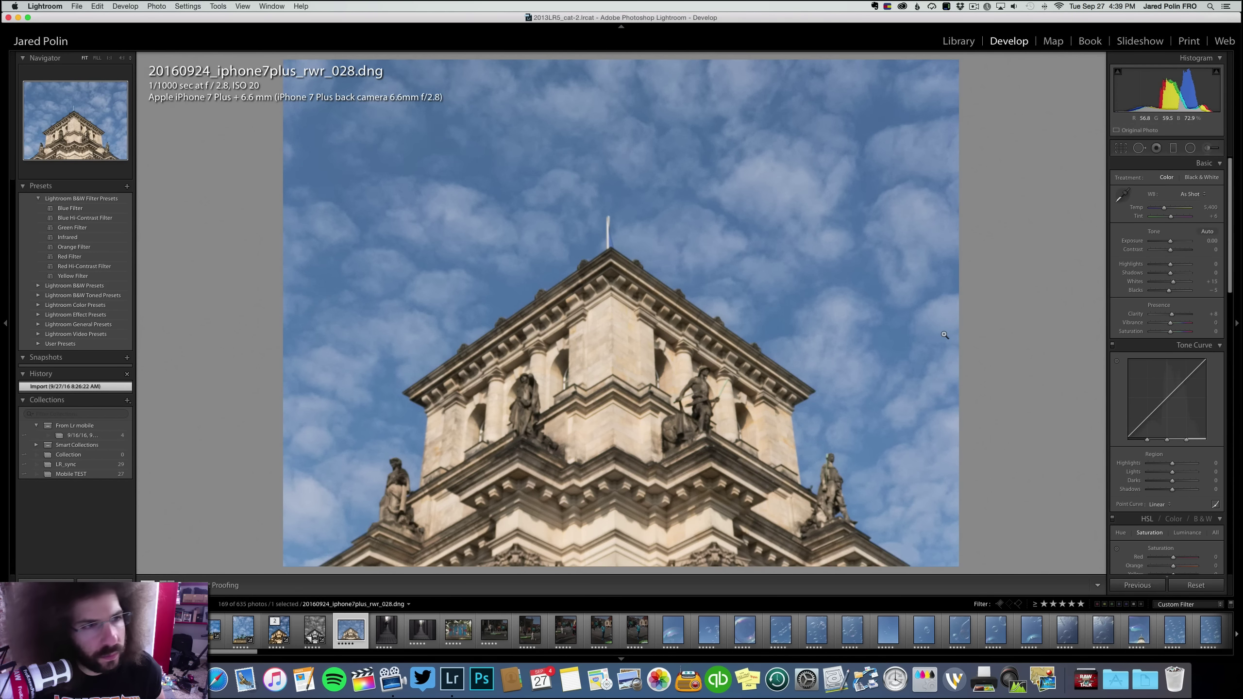
key(Left)
key(Left)
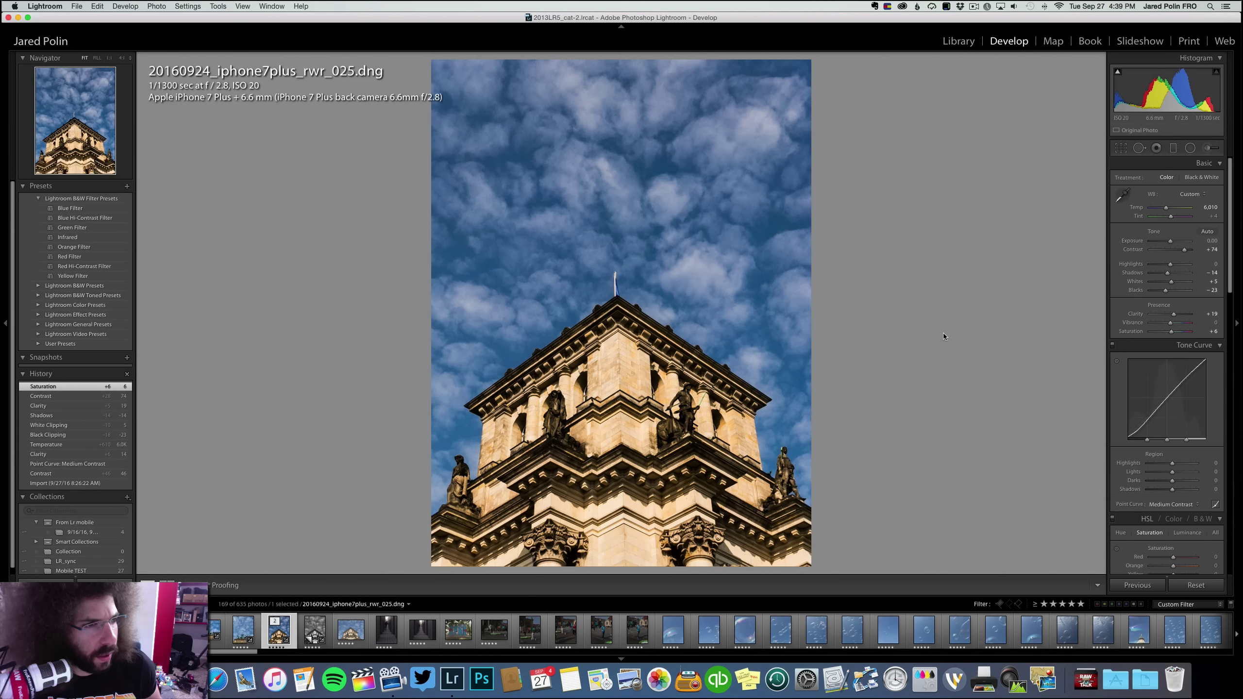
Inspect tower photo 028 at 1:1, return to Fit, and clear its star rating to 0
key(Right)
key(Right)
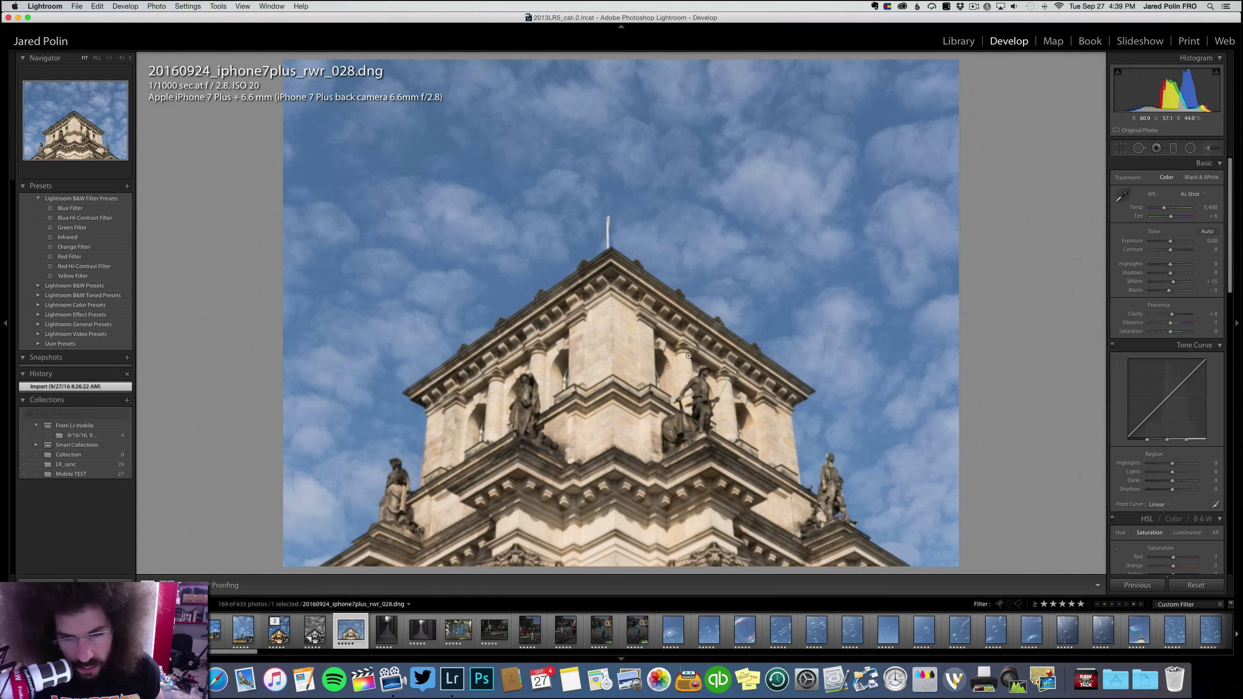
click(604, 337)
drag(704, 391, 709, 211)
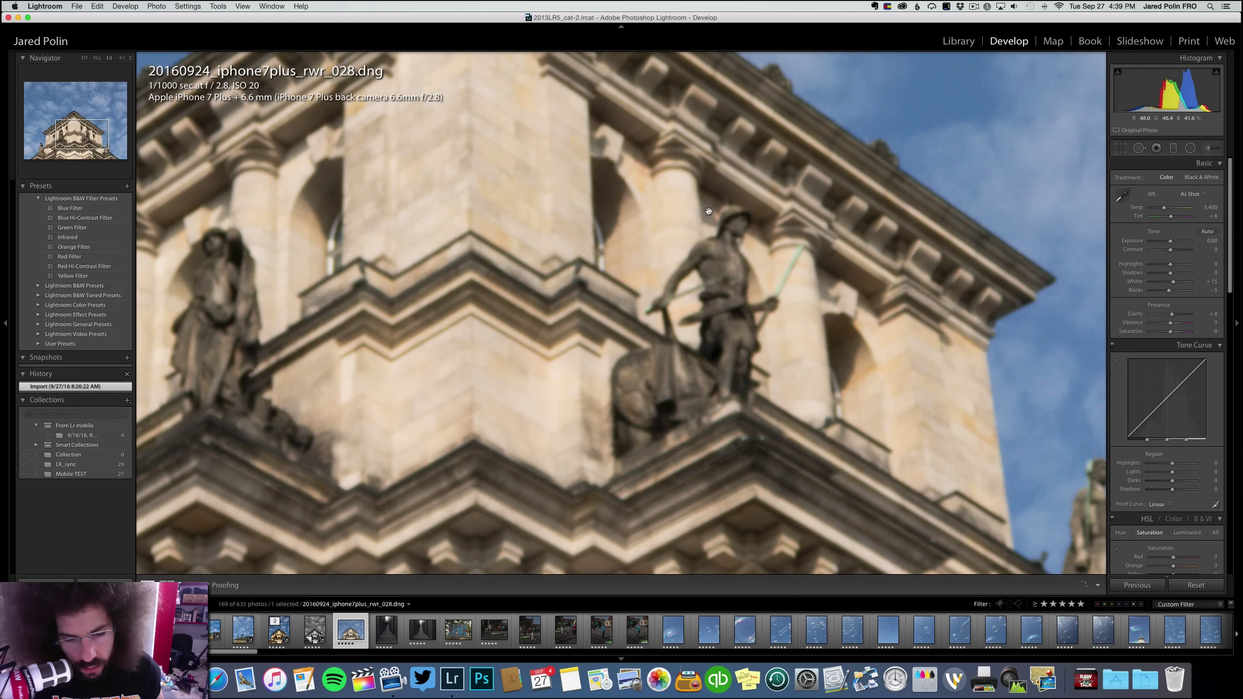
click(708, 211)
key(0)
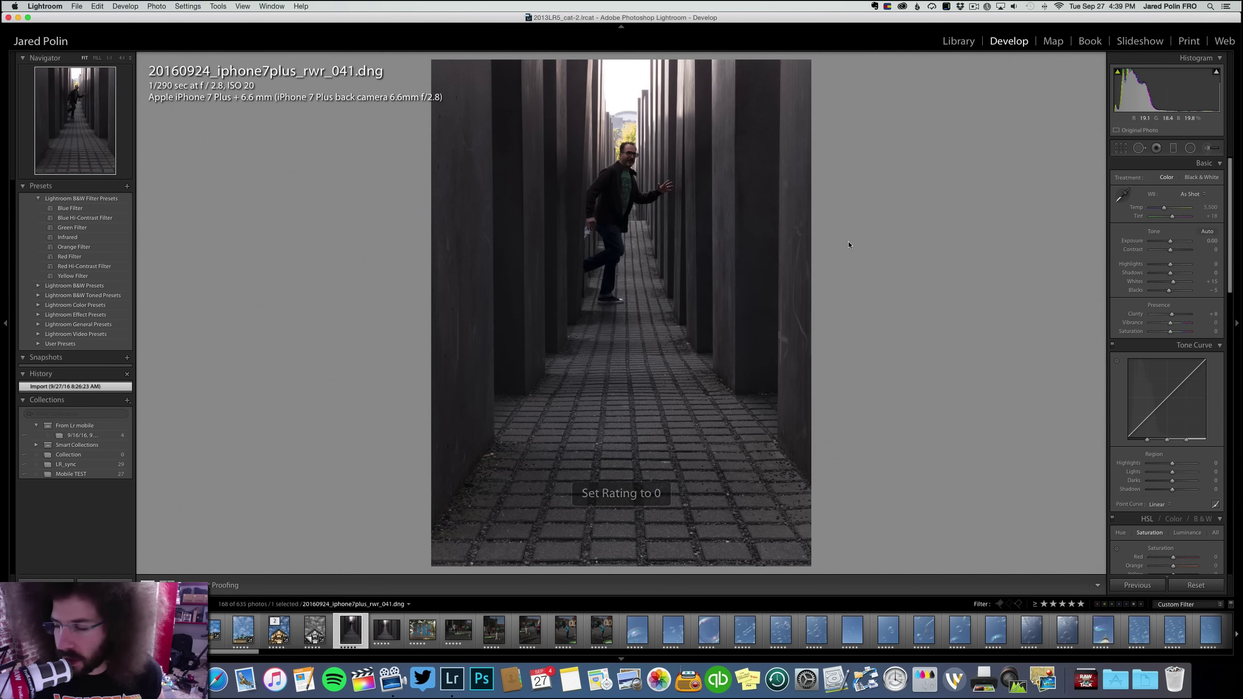
Set corridor photo 041 to exposure +1.20, contrast +44, clarity +30 and temperature 5,855
click(1175, 243)
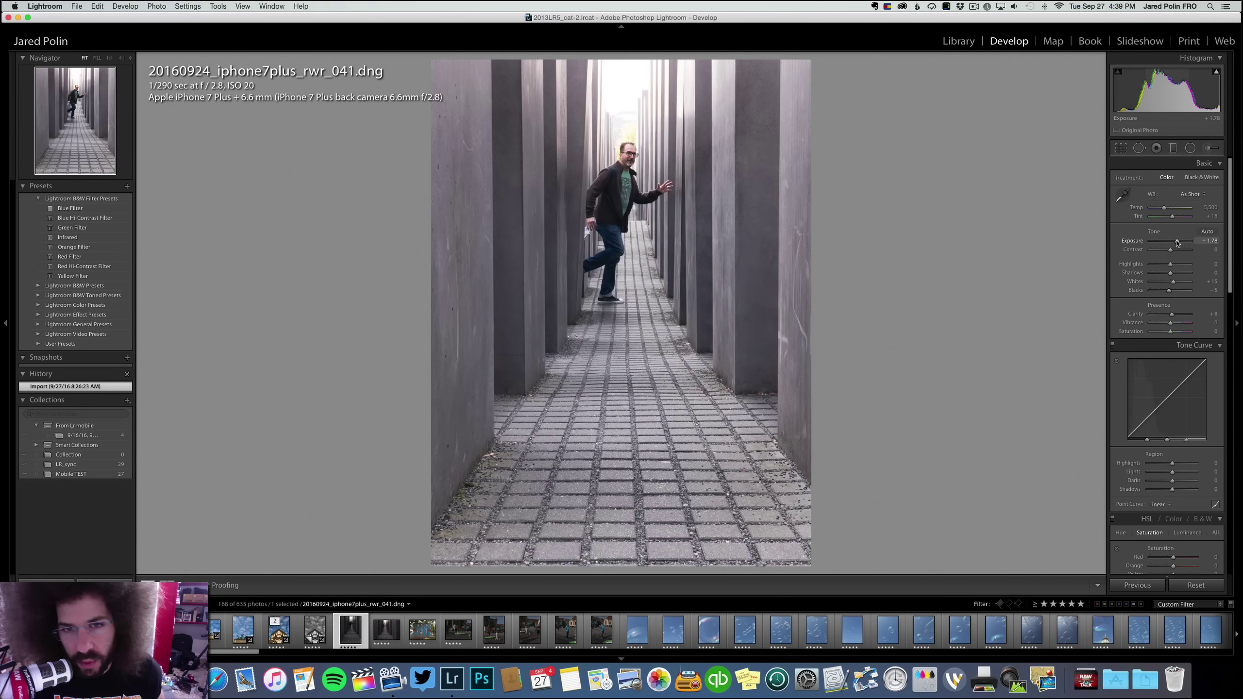
drag(1171, 249, 1179, 249)
drag(1172, 314, 1175, 292)
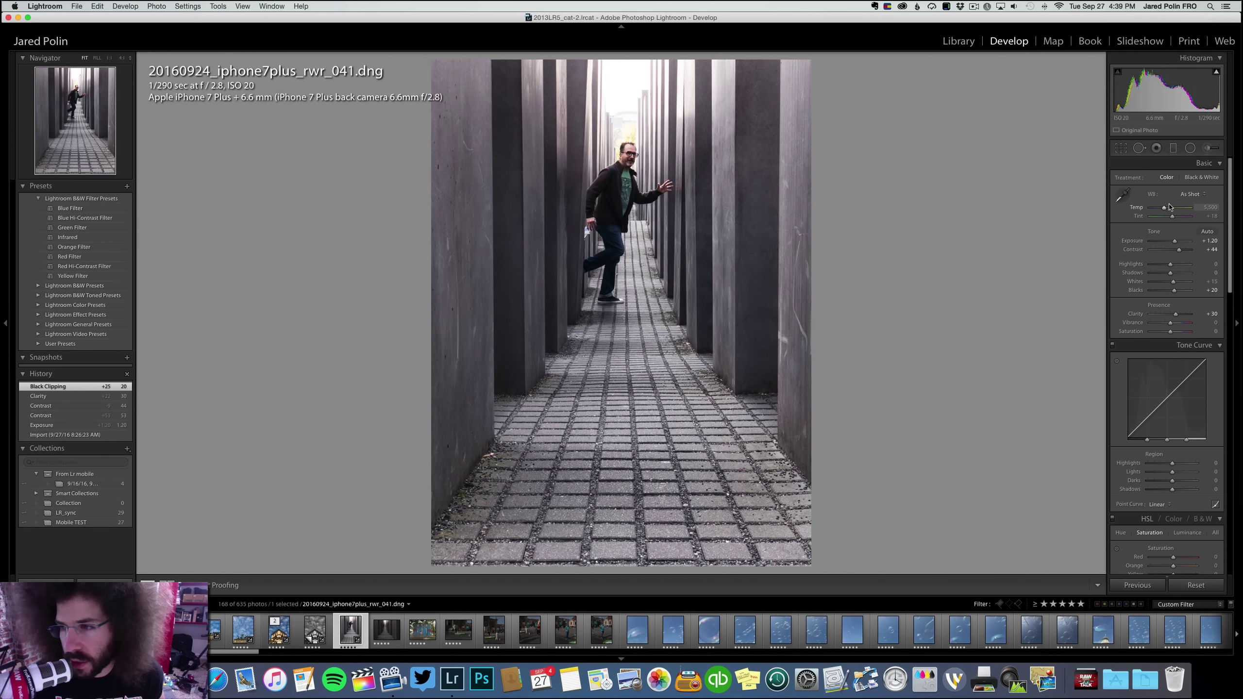
drag(1165, 208, 1166, 208)
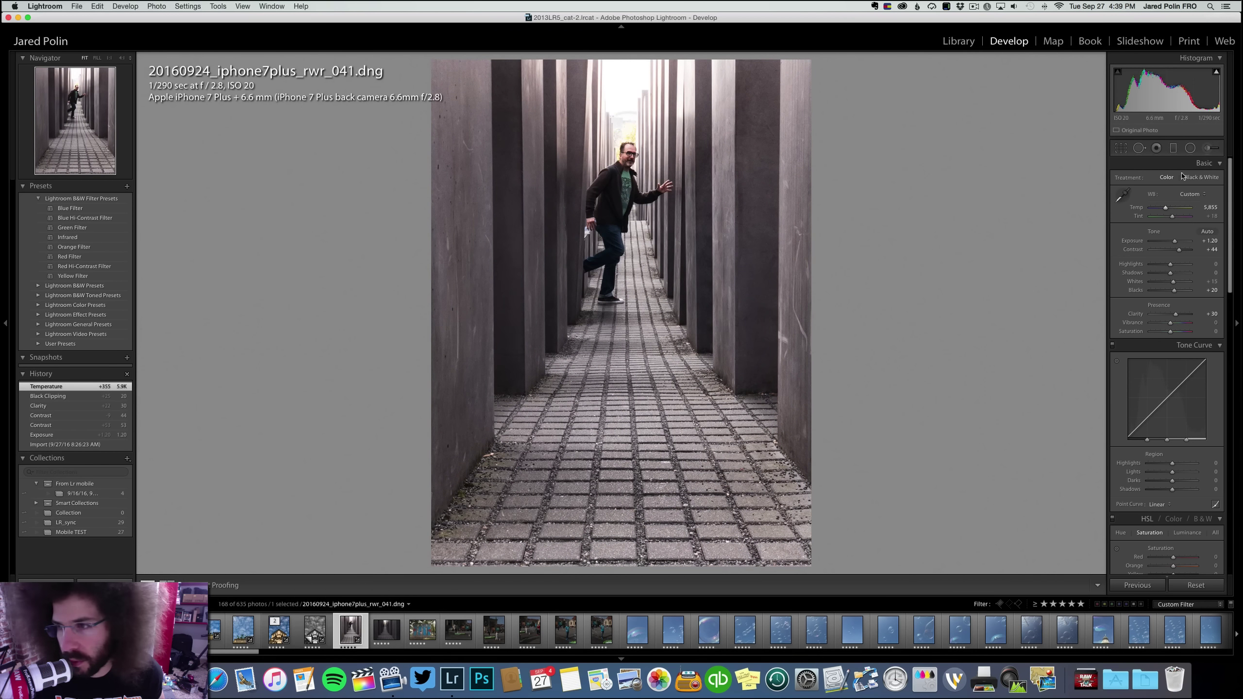
Preview Black & White twice, keep Color, and apply the Medium Contrast point curve
click(1202, 178)
click(1166, 178)
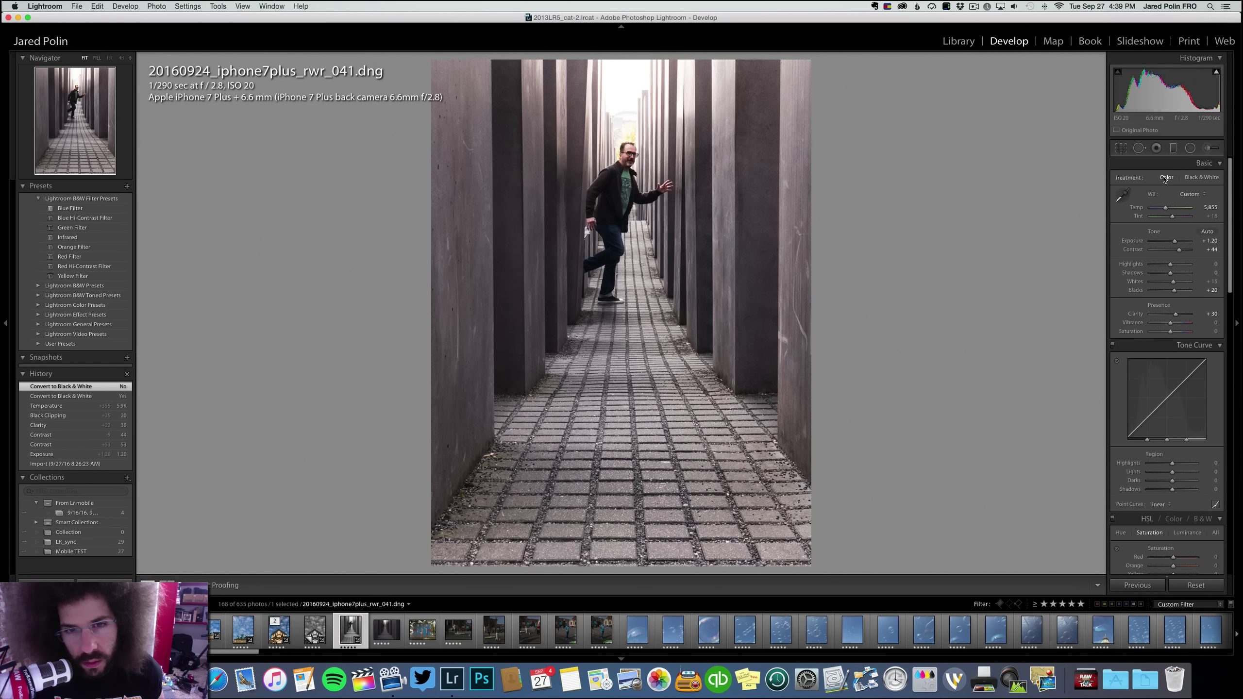
click(1194, 177)
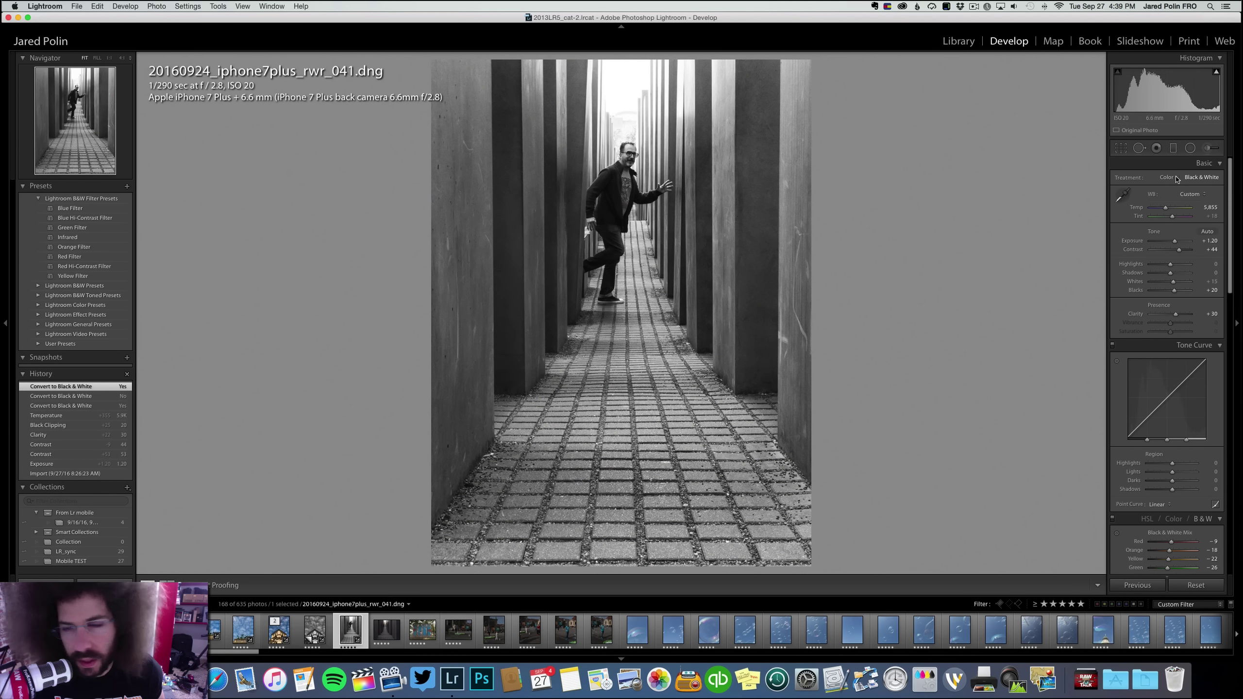
click(1171, 178)
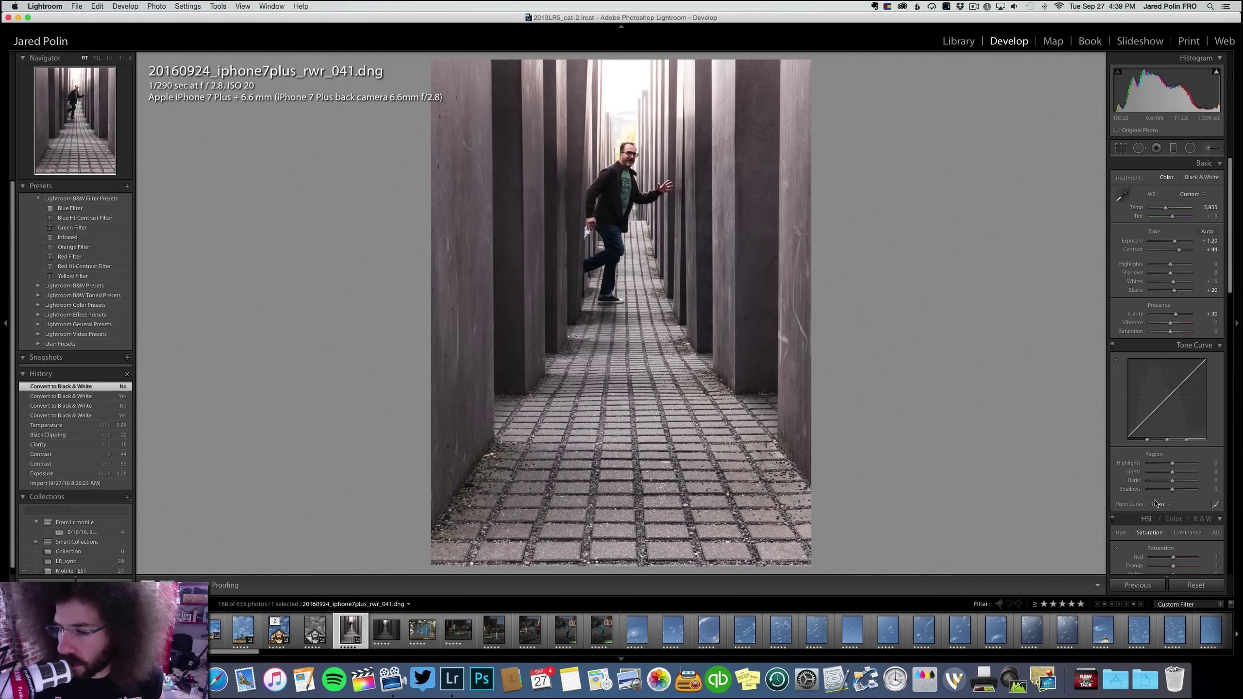
click(1156, 503)
click(1170, 511)
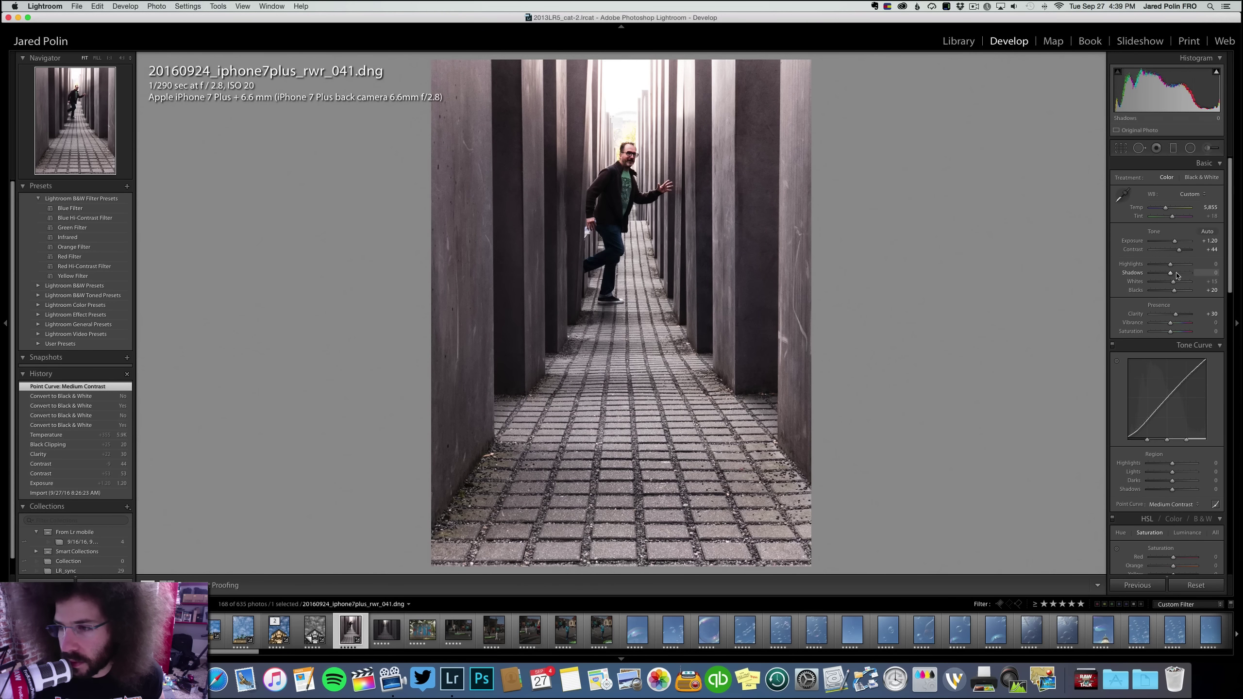
Lift shadows to +14, drop blacks to −5, raise contrast to +63, then check the face close up
drag(1179, 275, 1181, 276)
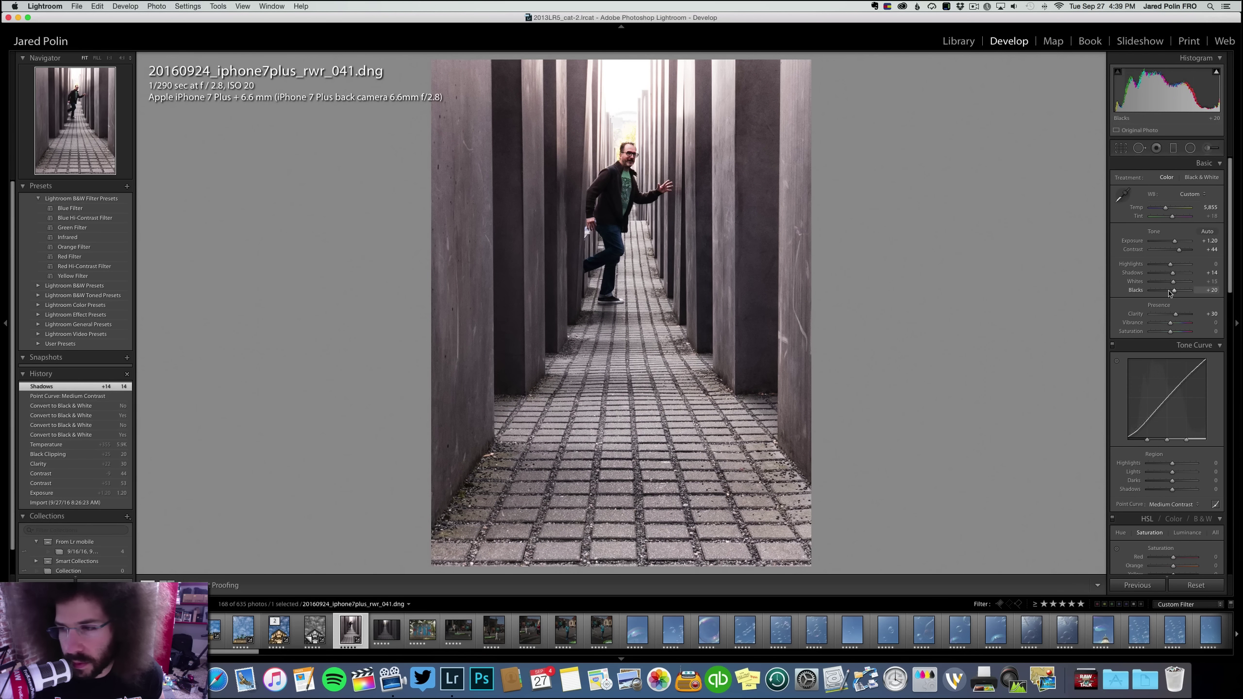
click(1169, 291)
click(1183, 250)
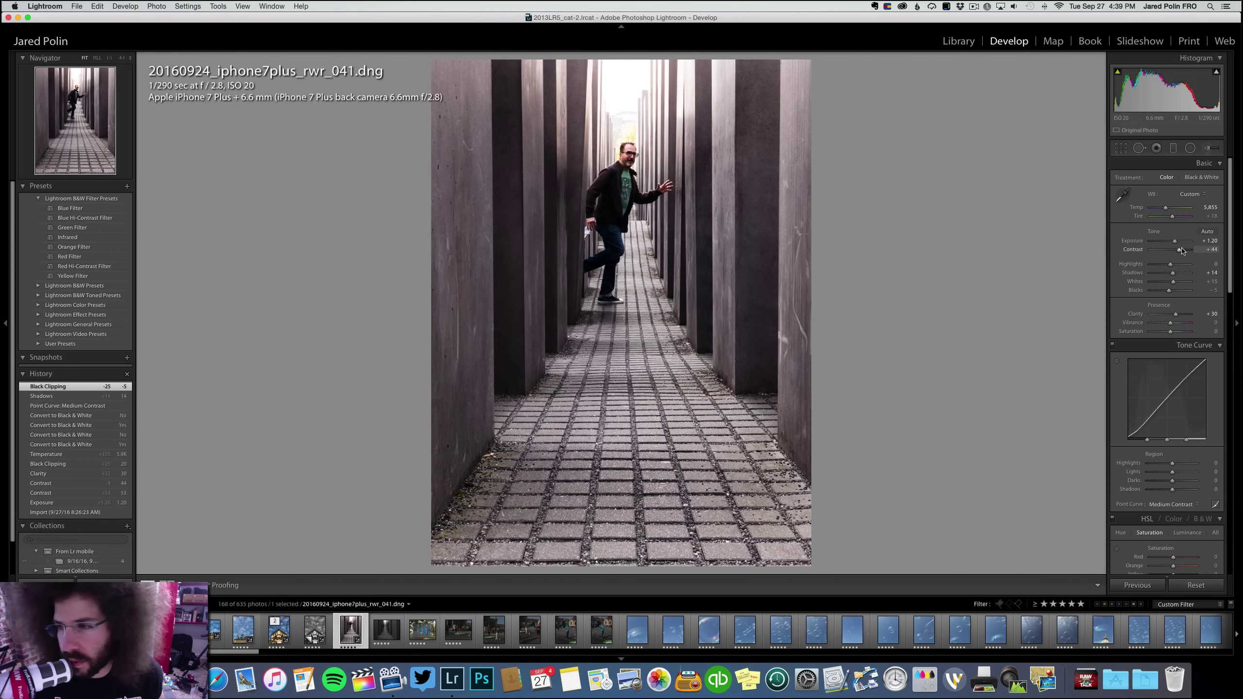
click(620, 148)
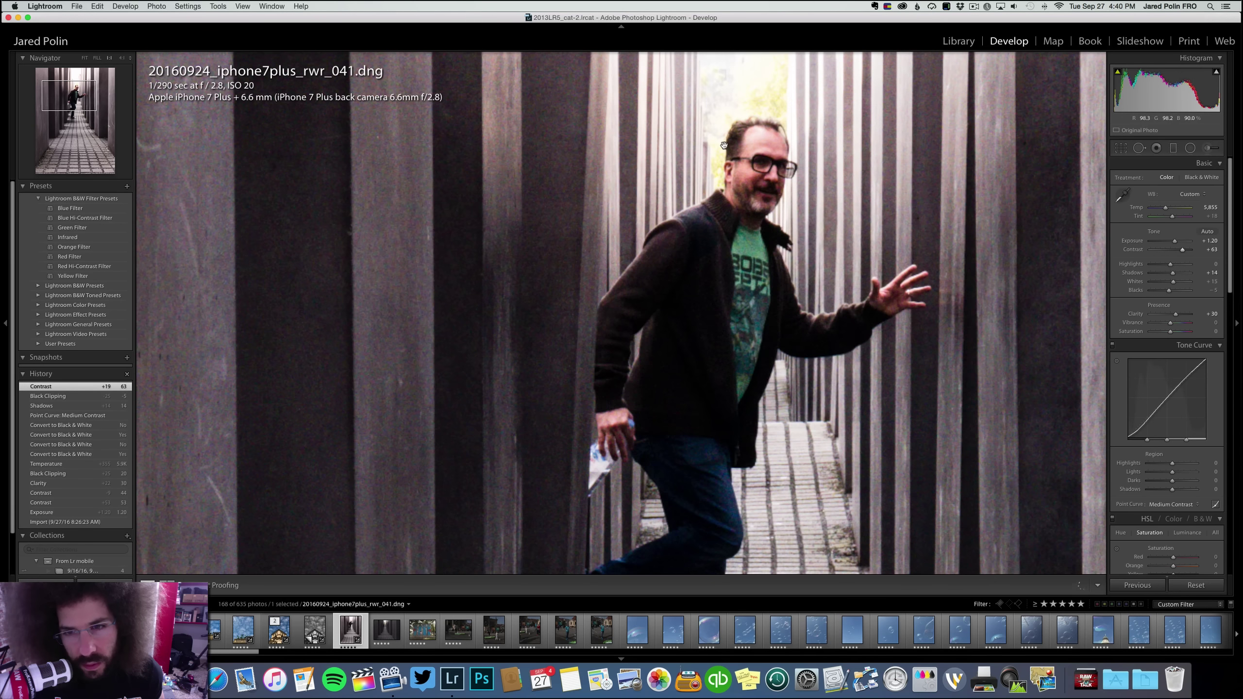
drag(723, 145, 711, 150)
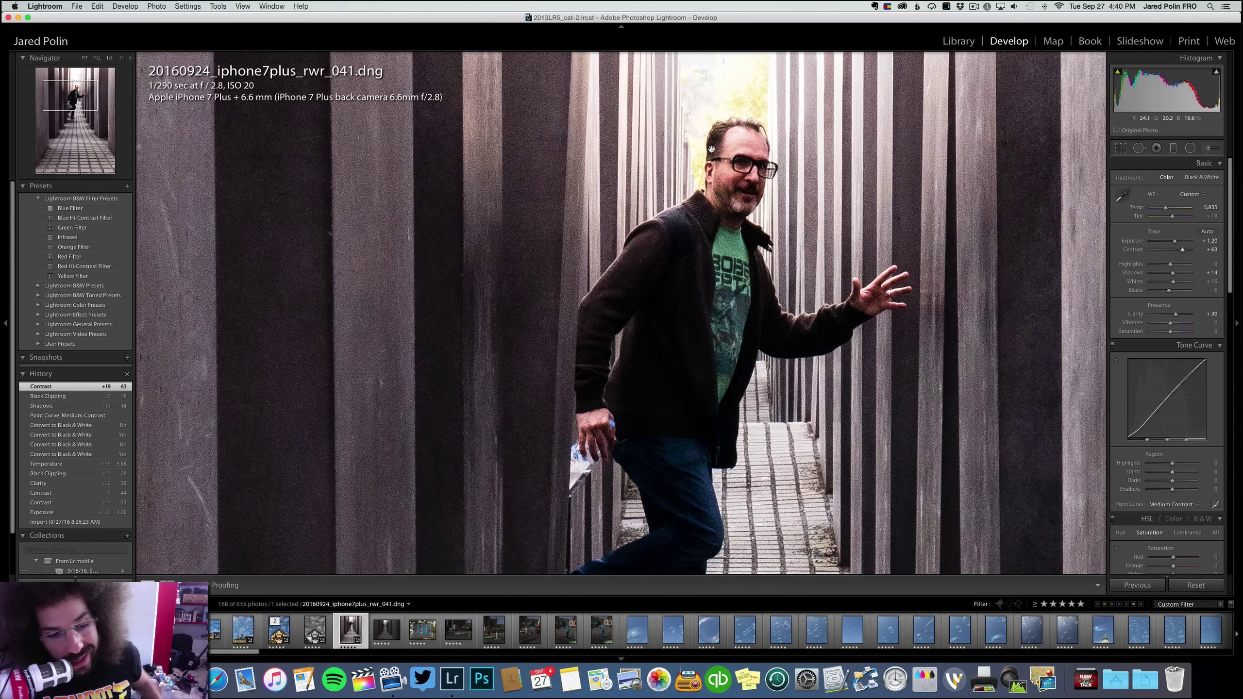
Check tower photo 025's spire close up, cool its temperature to 5,763, then advance to the next photo
key(z)
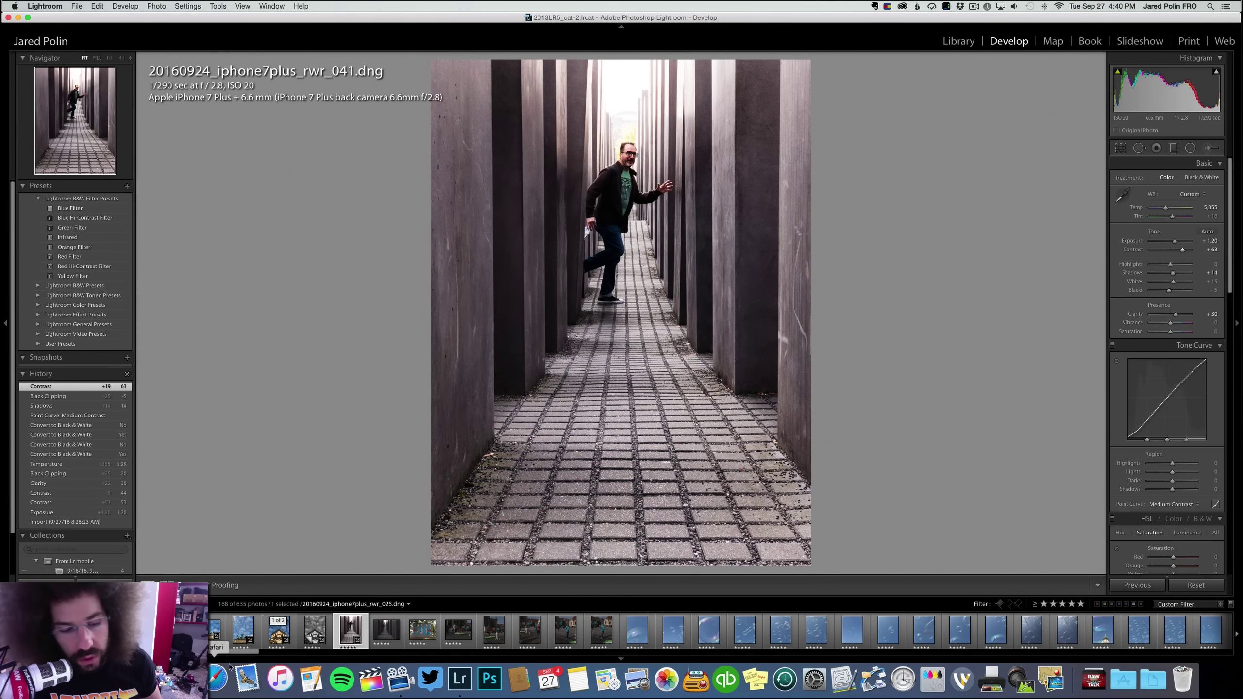
click(278, 629)
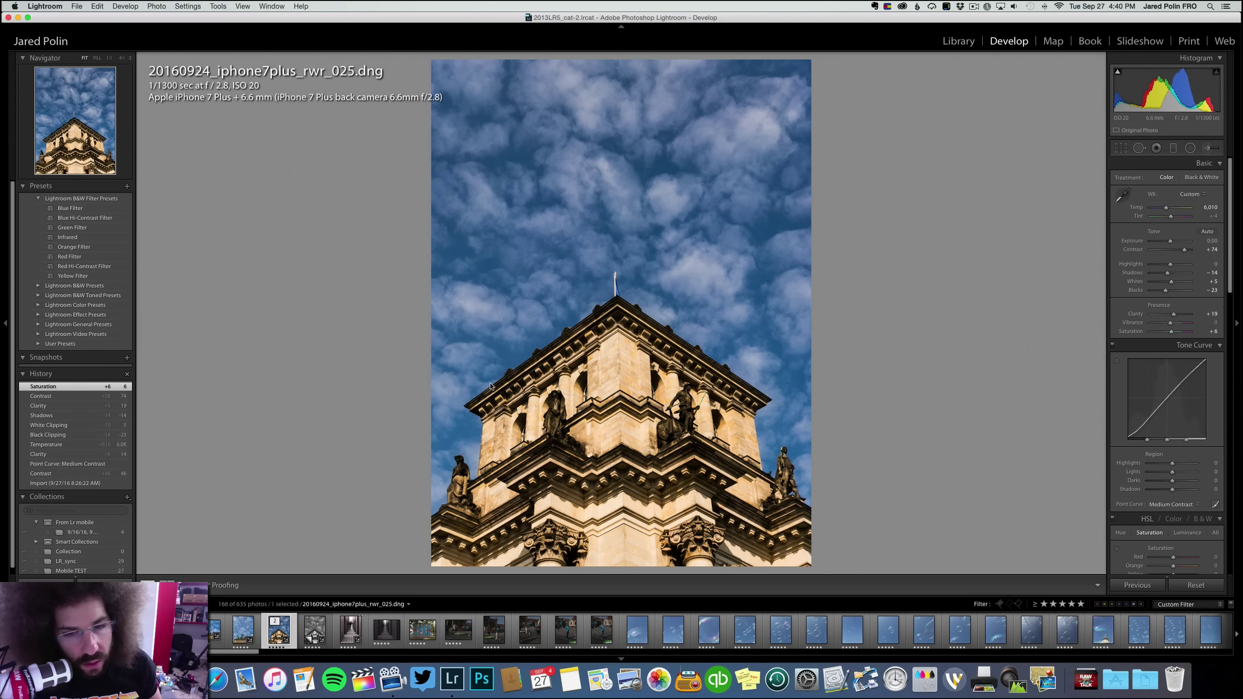
click(617, 301)
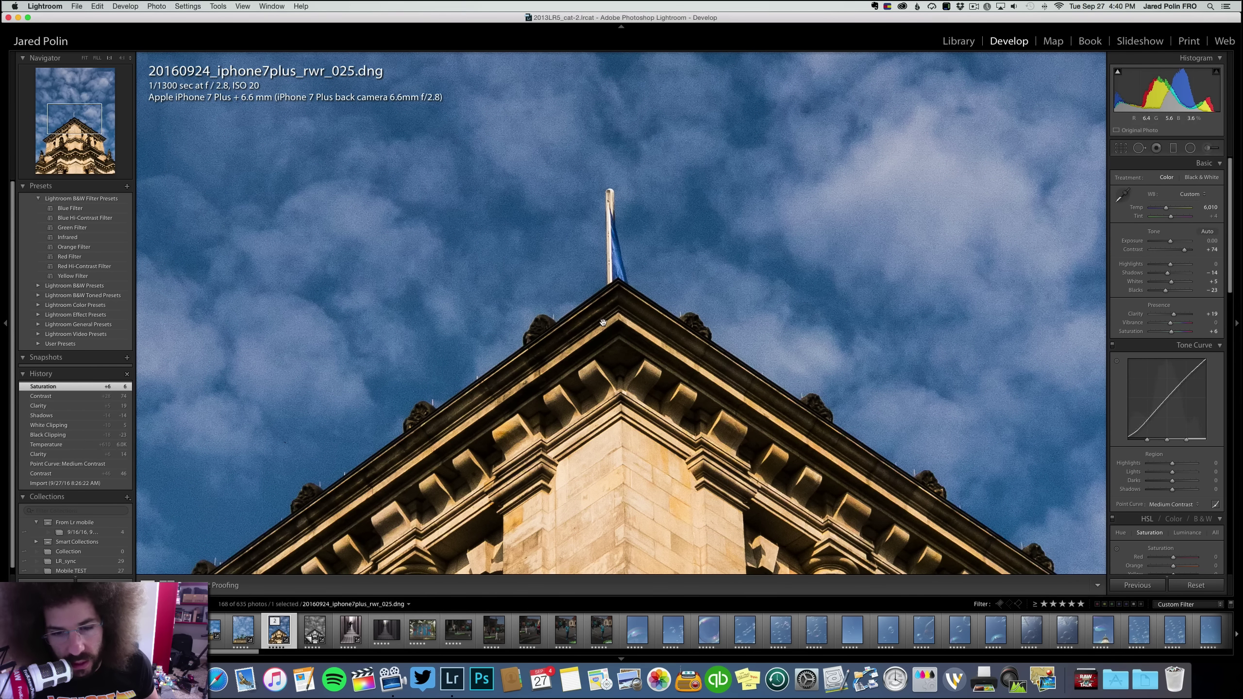
scroll(720, 304, down, 10)
scroll(726, 167, down, 10)
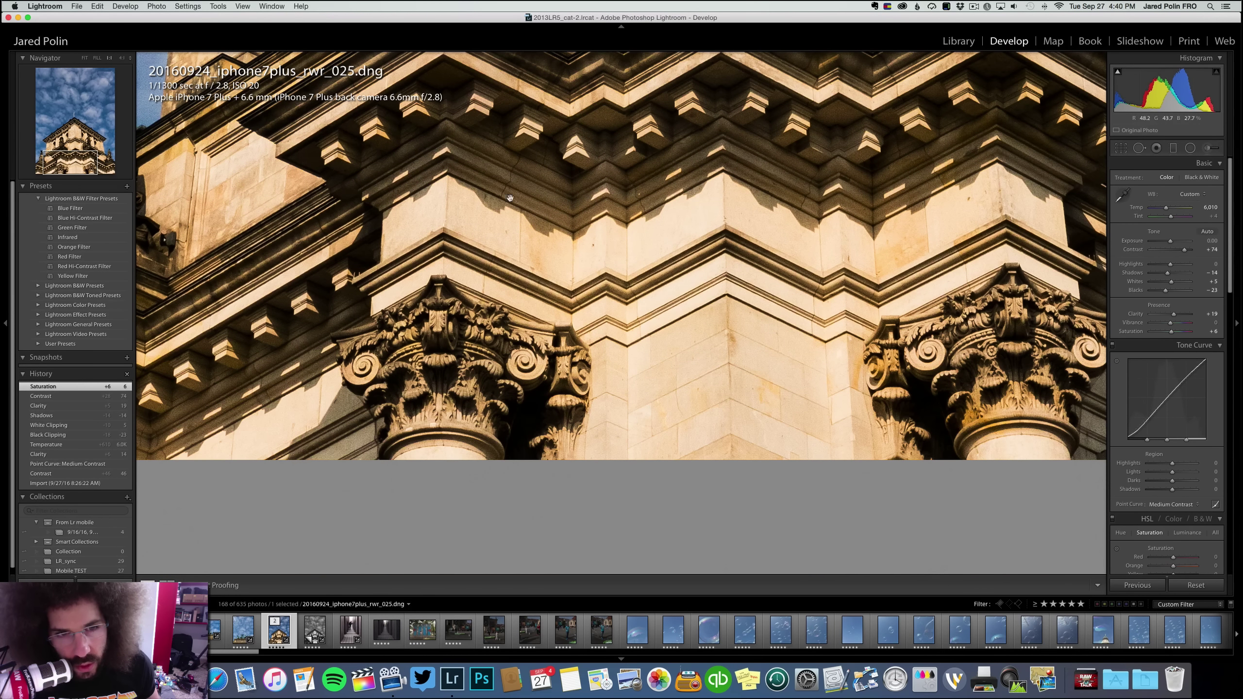
click(734, 265)
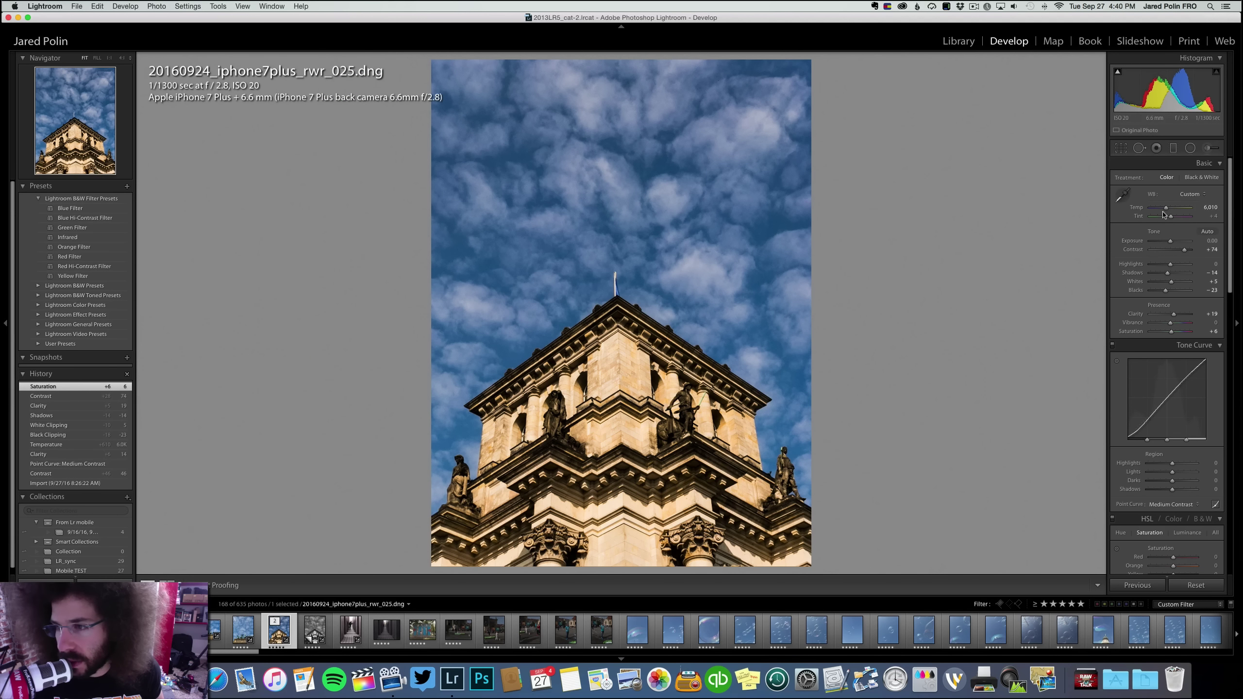
drag(1167, 208, 1167, 210)
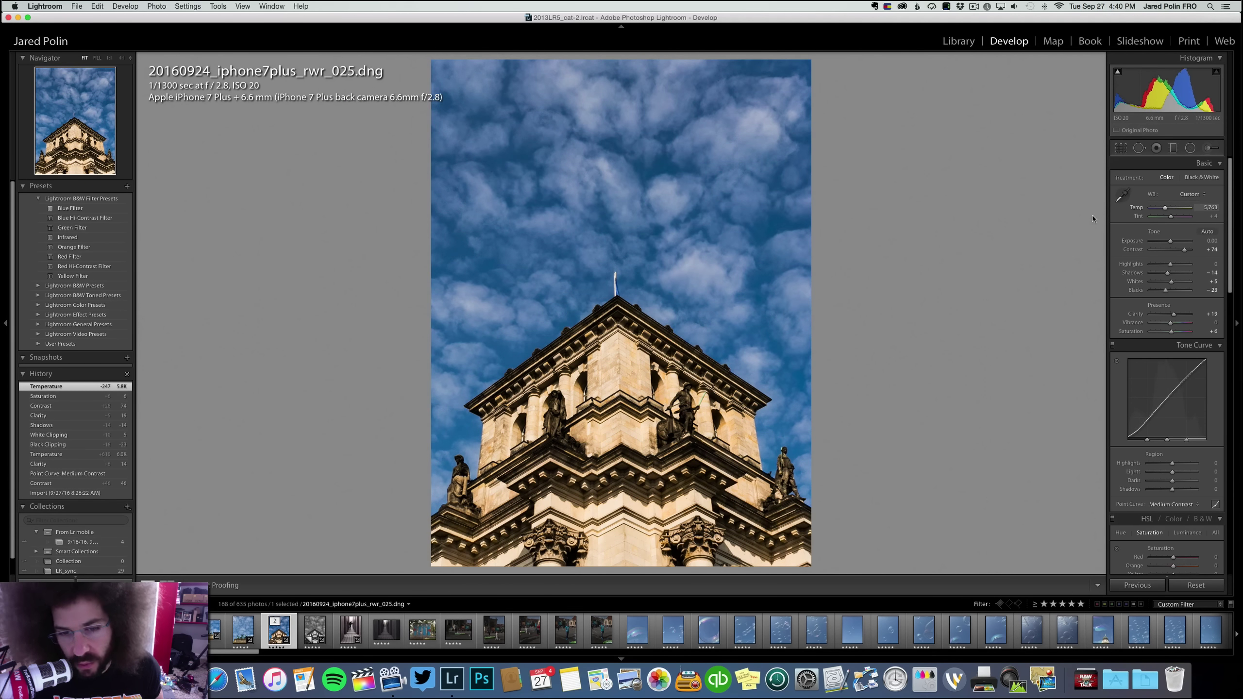
key(Right)
key(Right)
key(Right)
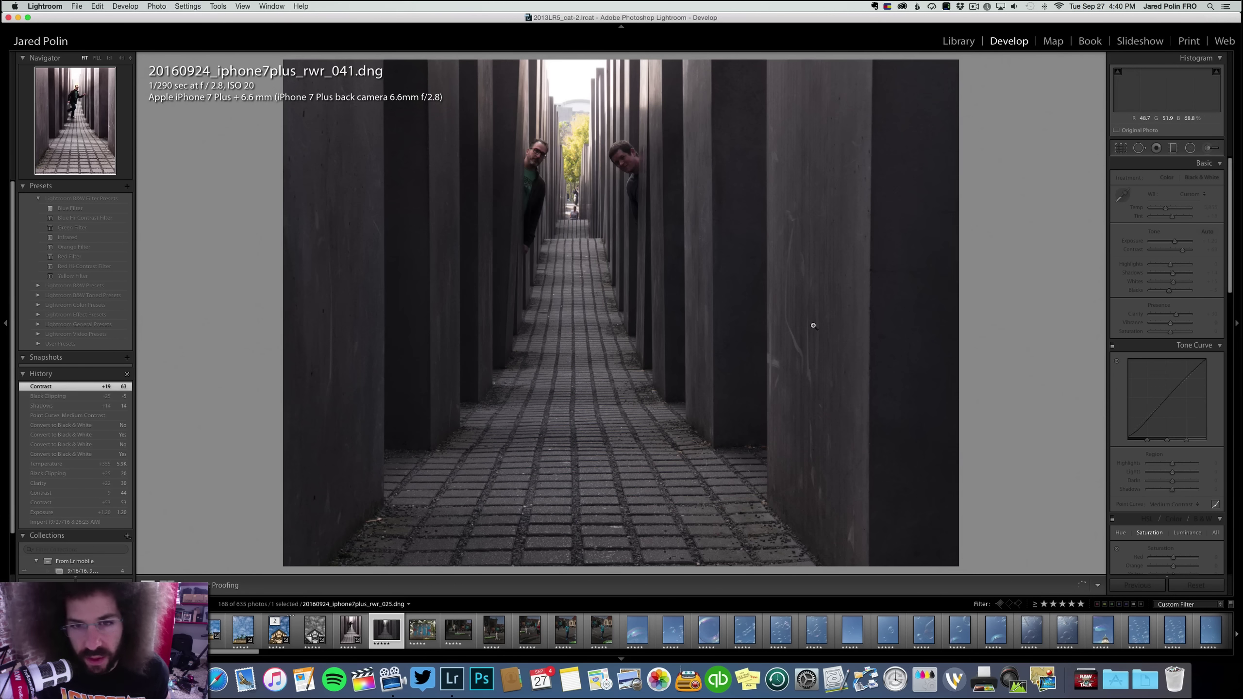
Brighten corridor photo 047 to exposure +1.07 with more contrast and a Medium Contrast curve
key(Right)
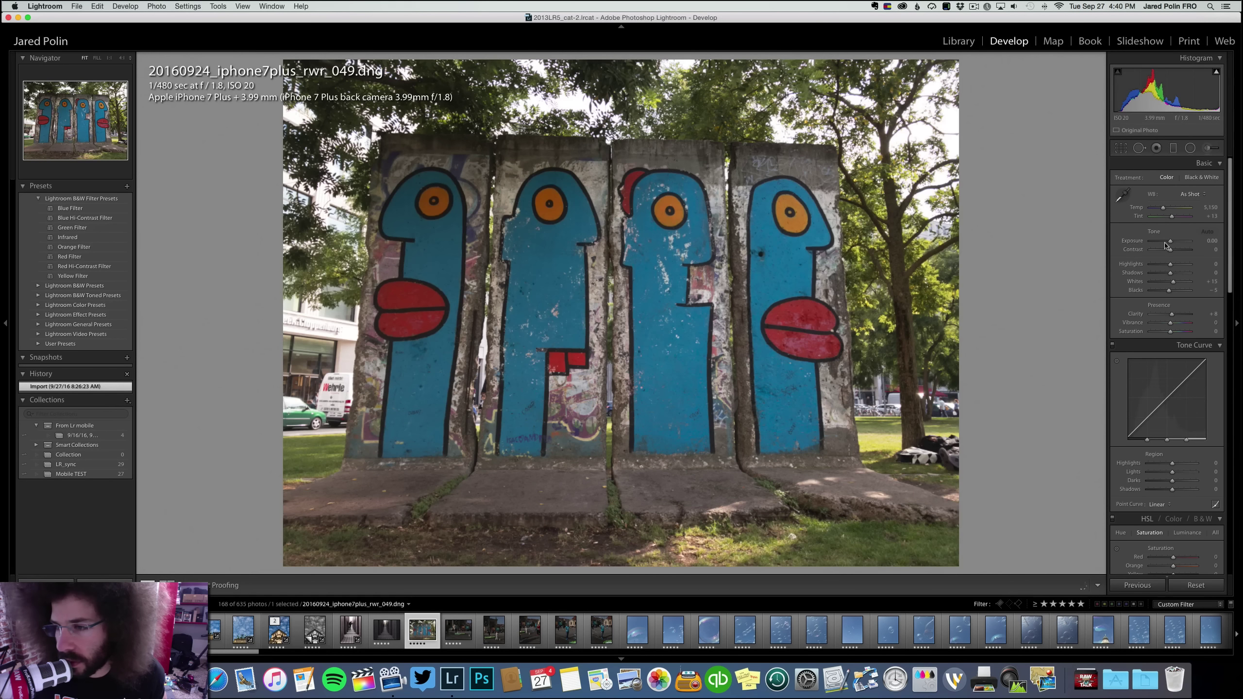
key(Left)
drag(1175, 244, 1185, 250)
click(1158, 504)
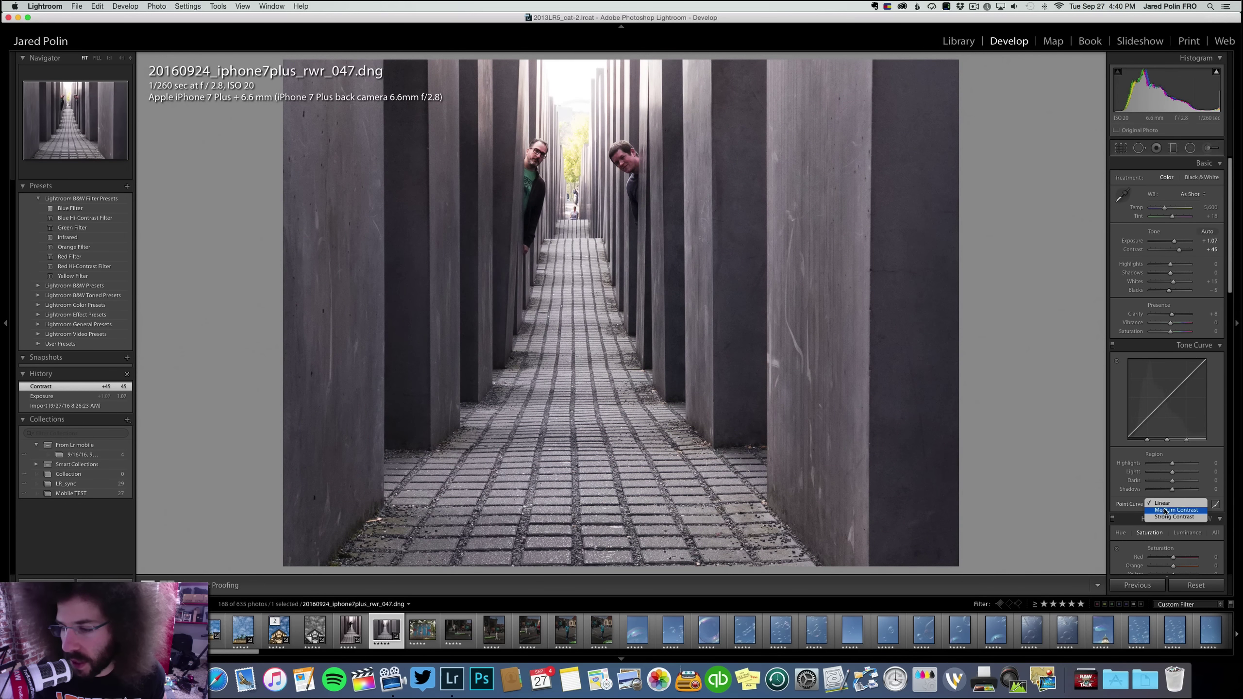
click(1169, 510)
Raise clarity to +28, convert to Black & White, fine-tune exposure to +1.05, then advance to _049
drag(1176, 316, 1179, 315)
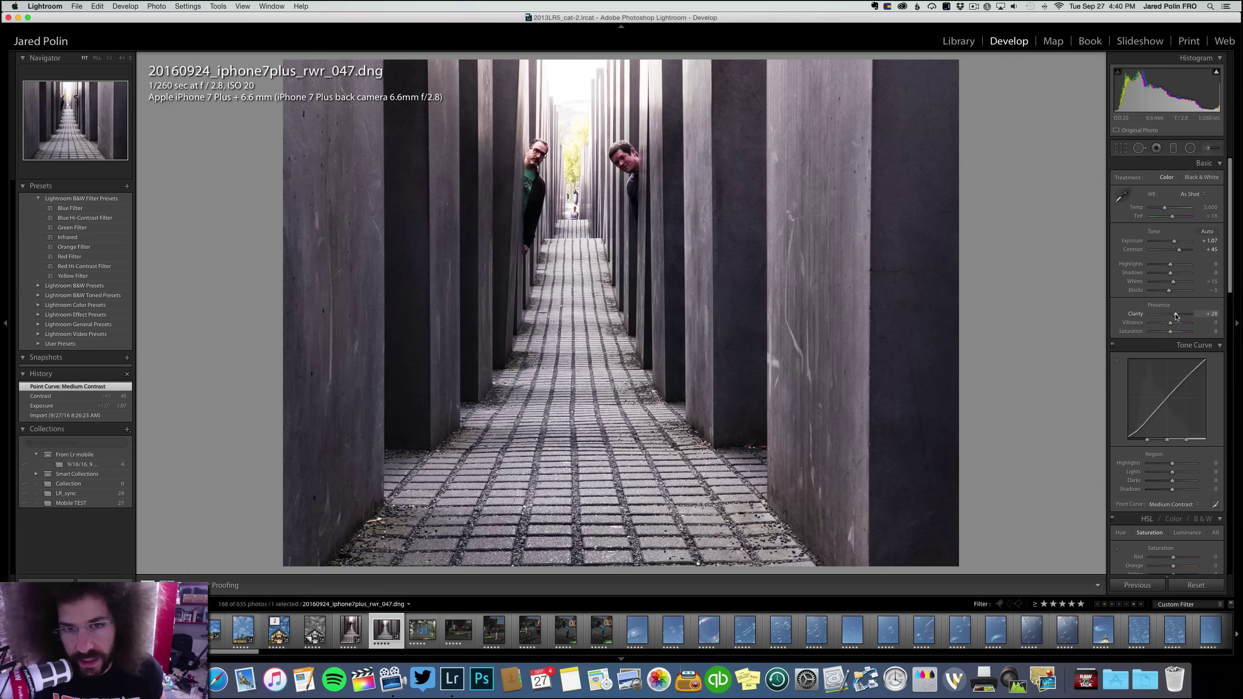
click(1194, 178)
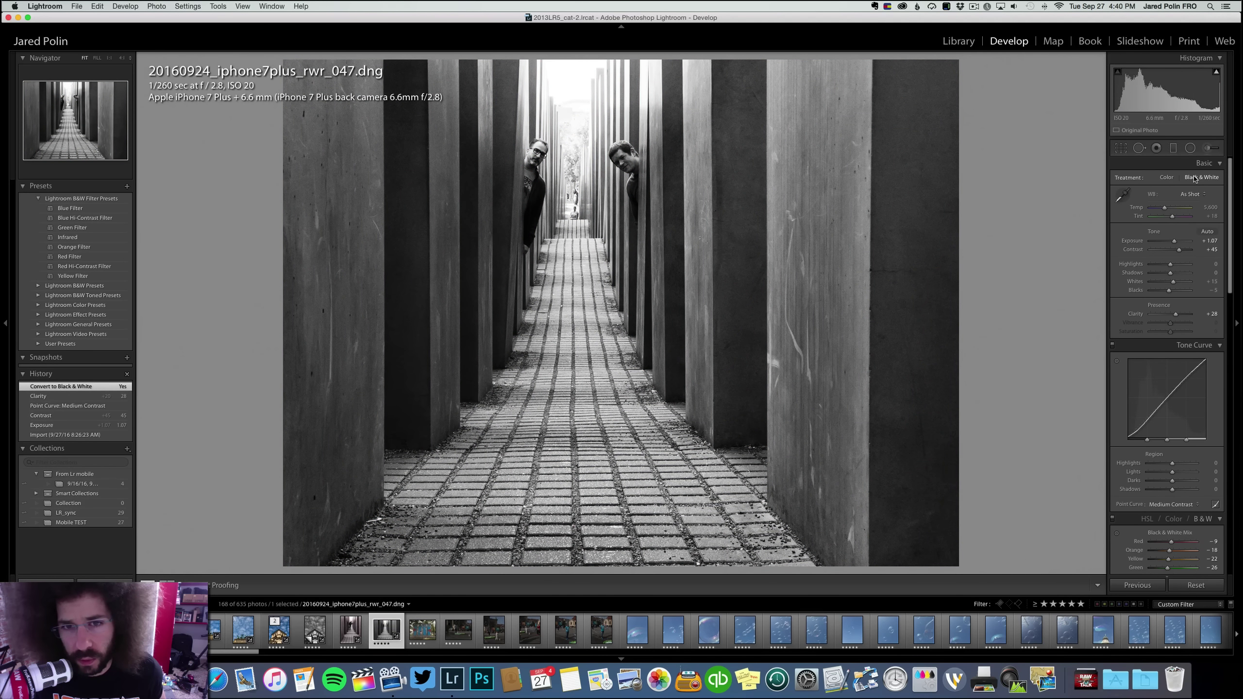
drag(1175, 241, 1167, 265)
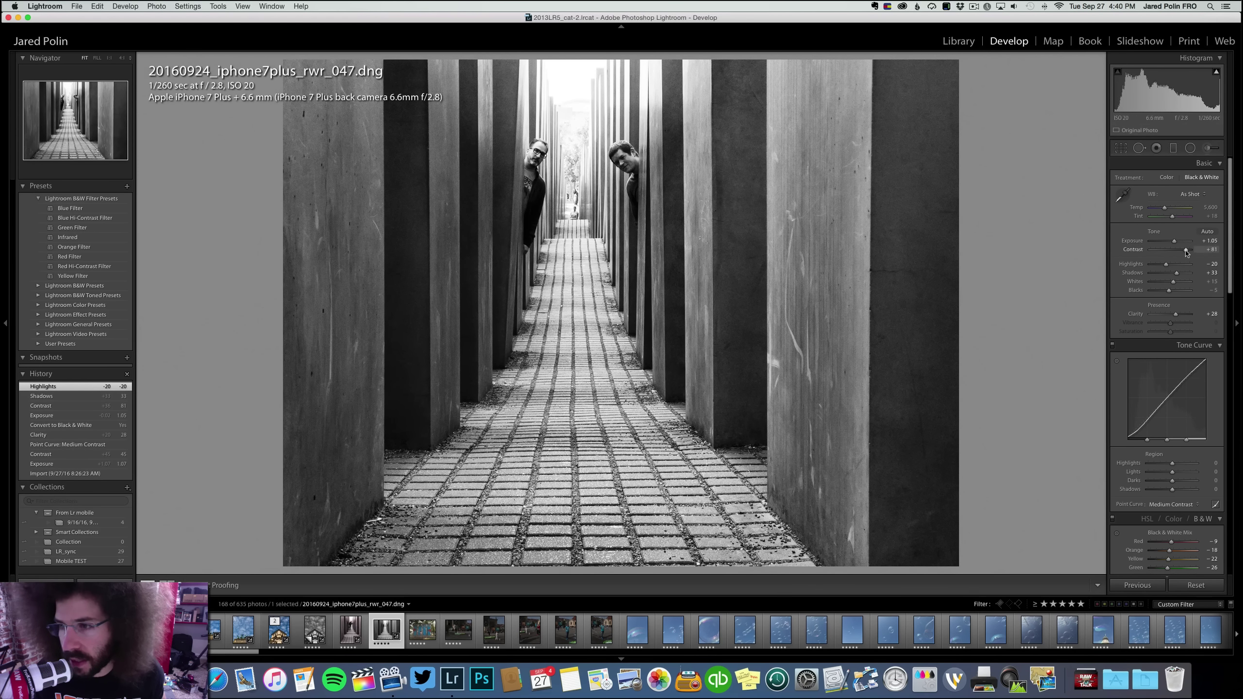
key(Right)
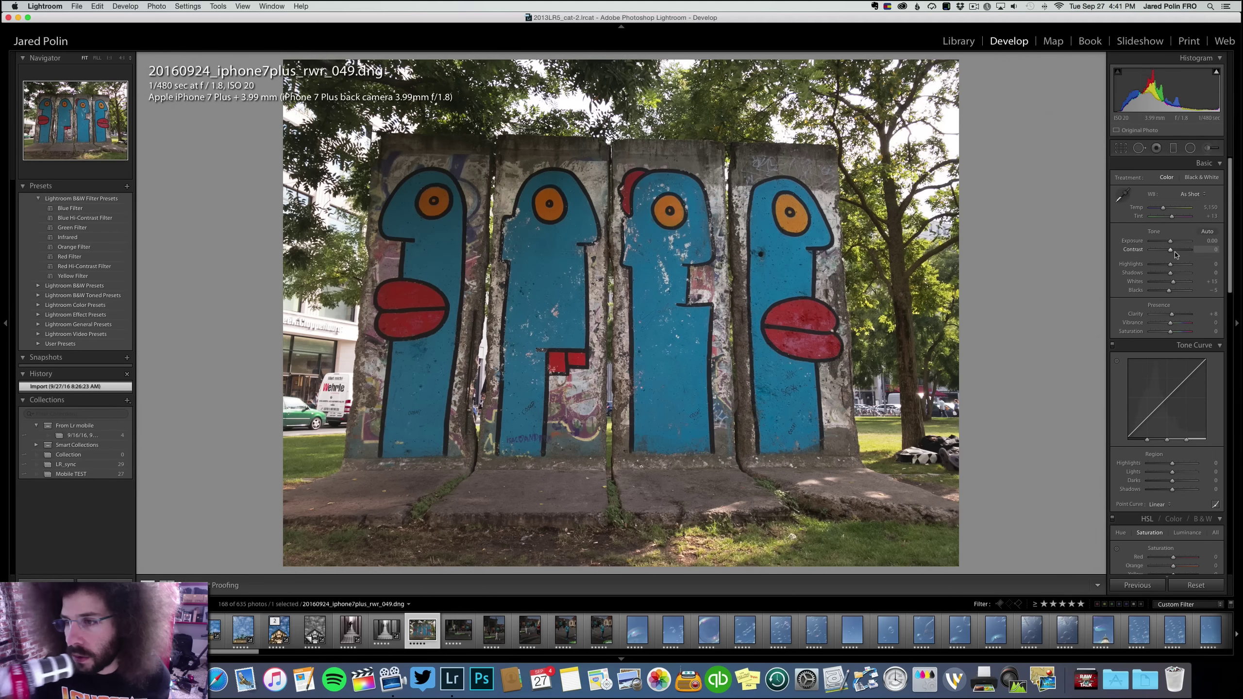
Give graffiti photo 049 contrast +42, a Medium Contrast curve, clarity +22 and shadows +24
click(1179, 250)
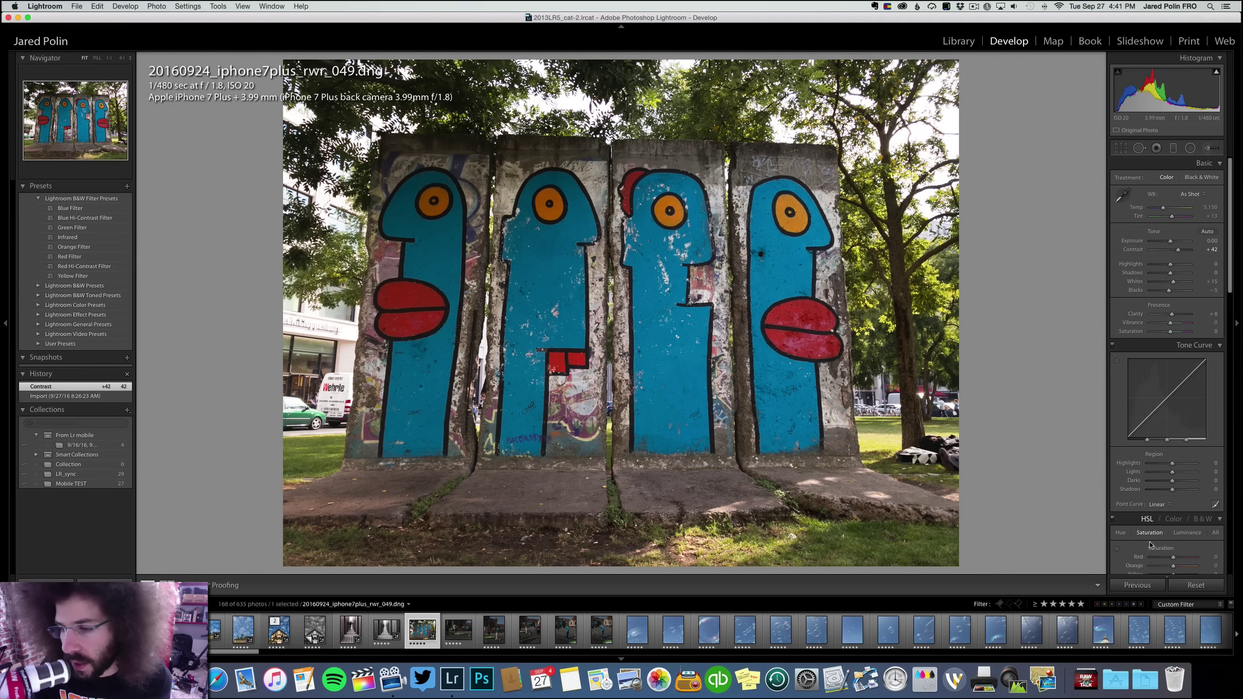
click(1159, 504)
click(1161, 512)
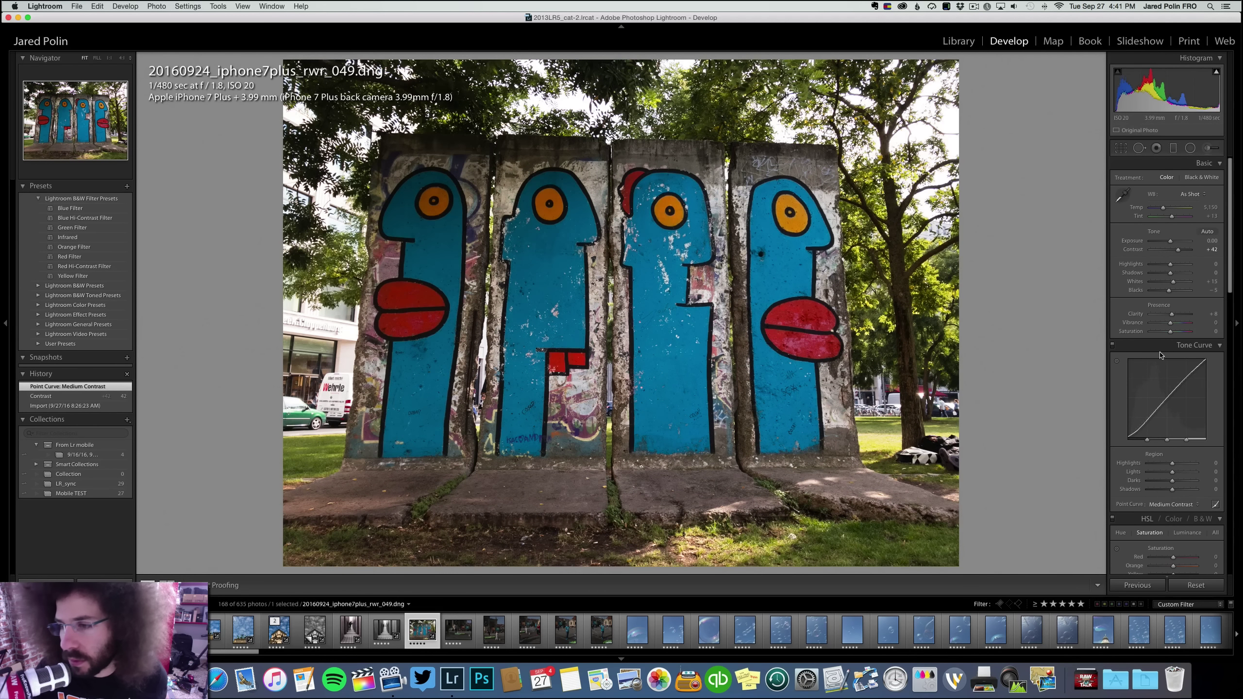
drag(1166, 314, 1165, 317)
click(1175, 276)
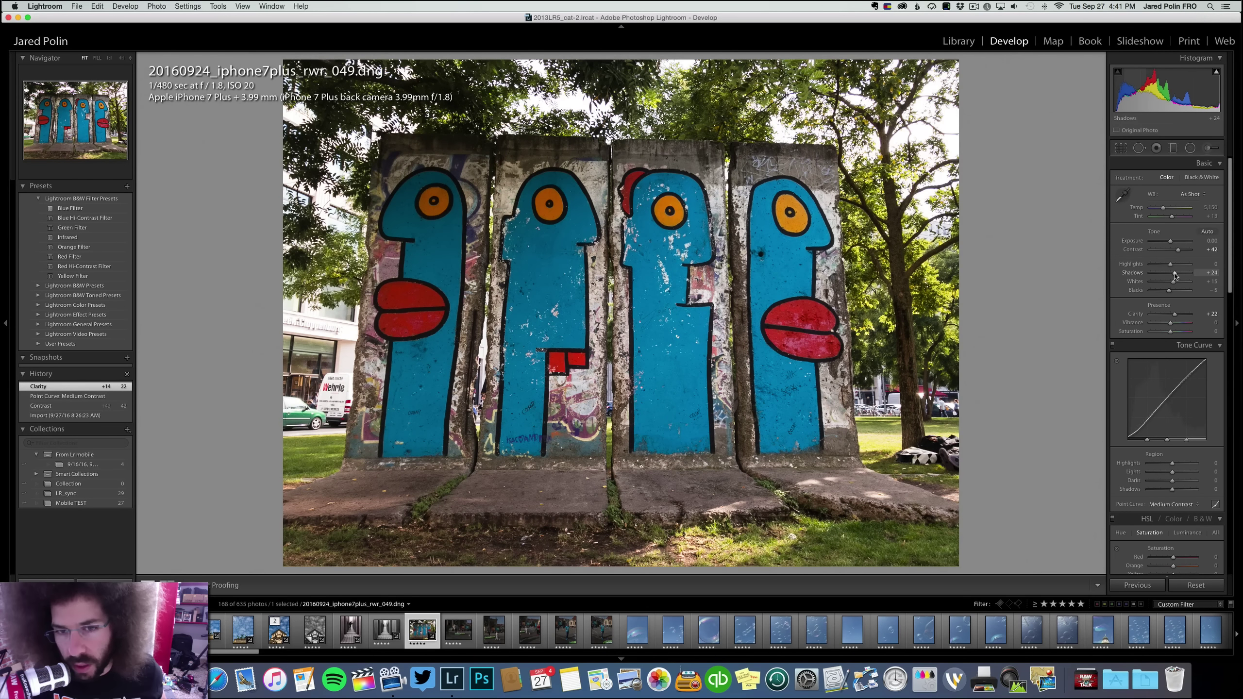
Move to bubble photo _061 and set exposure +1.51 and contrast +58
key(Right)
drag(1171, 241, 1176, 241)
drag(1170, 250, 1182, 250)
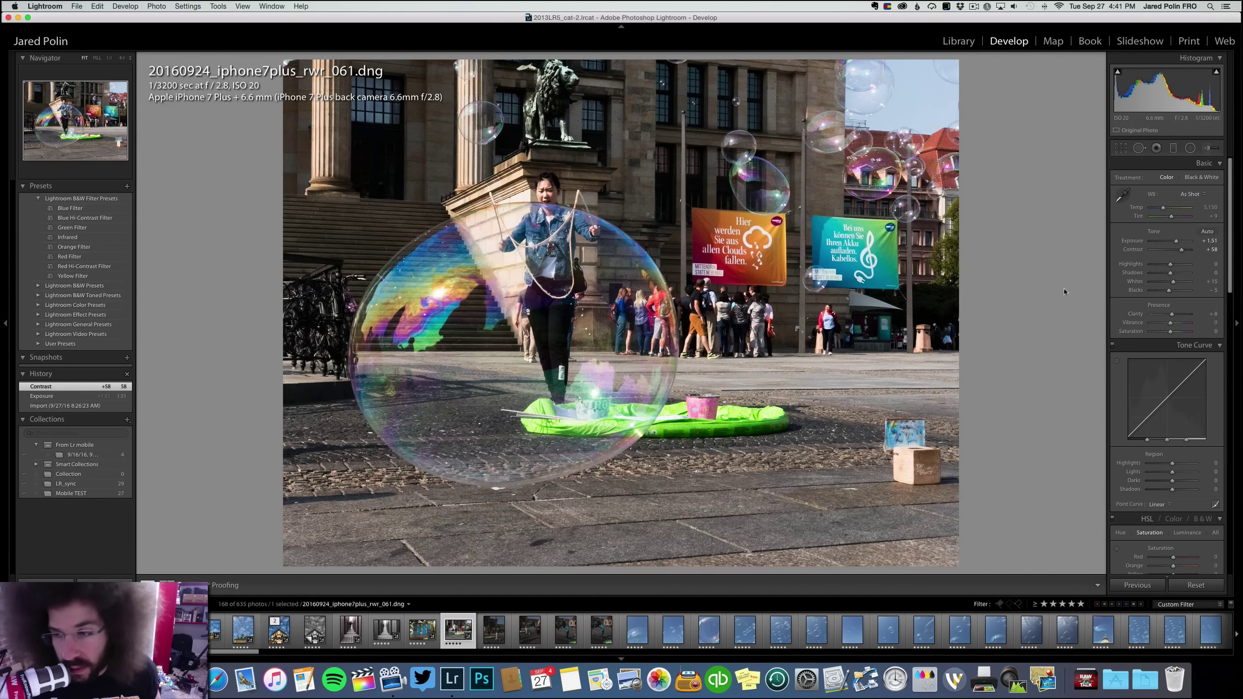
Apply Medium Contrast curve, clarity +25, shadows +28, contrast +67 and temperature 5,118 to _061
click(1157, 505)
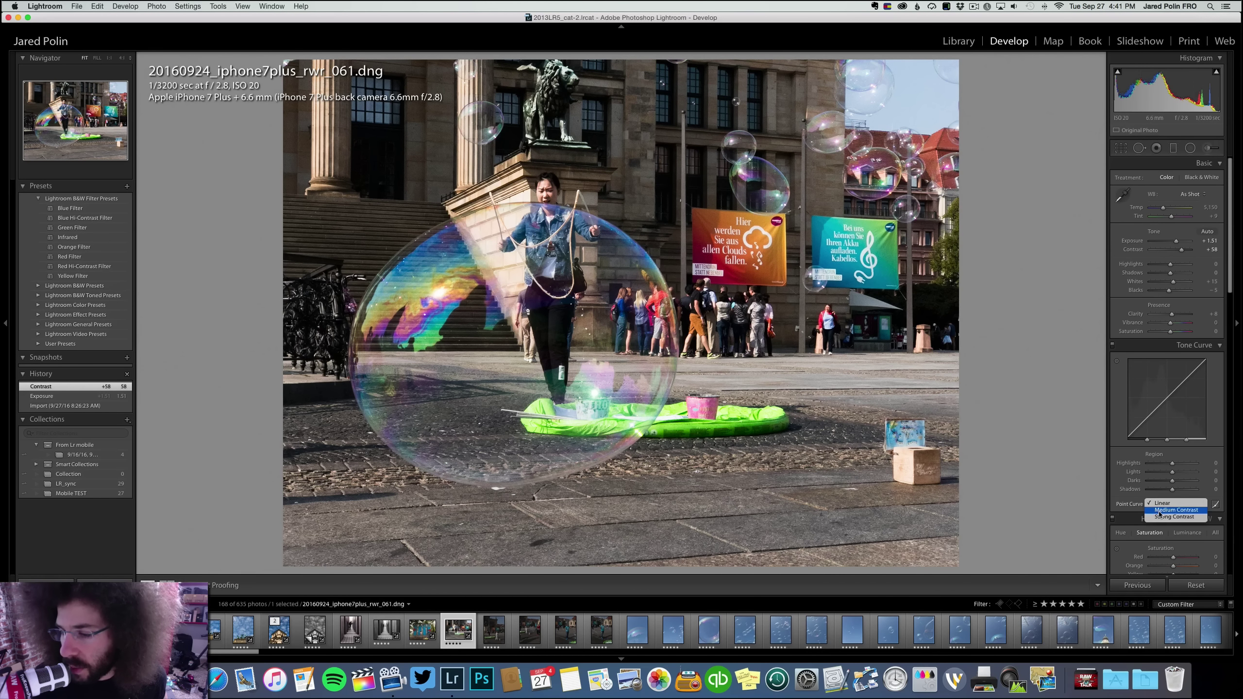
click(1165, 513)
drag(1177, 318, 1177, 277)
drag(1181, 250, 1183, 250)
drag(1164, 208, 1163, 208)
Check _061 at full size, return to Fit, and advance to photo _064
click(552, 193)
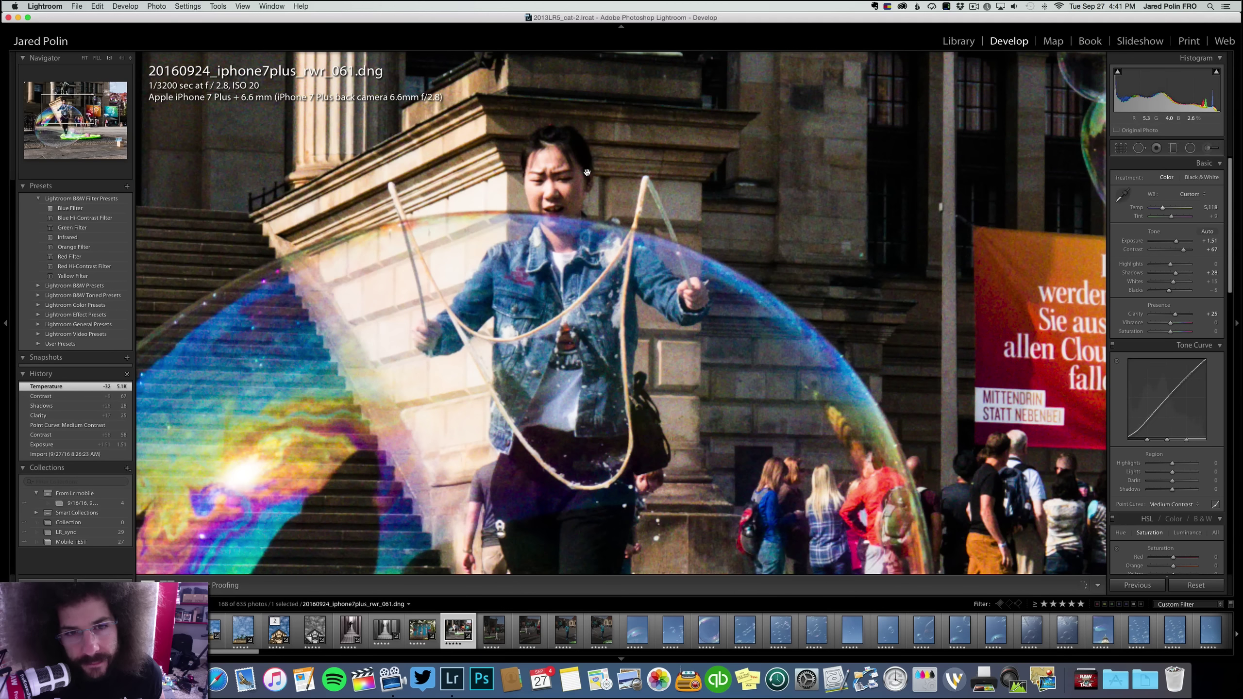
click(586, 172)
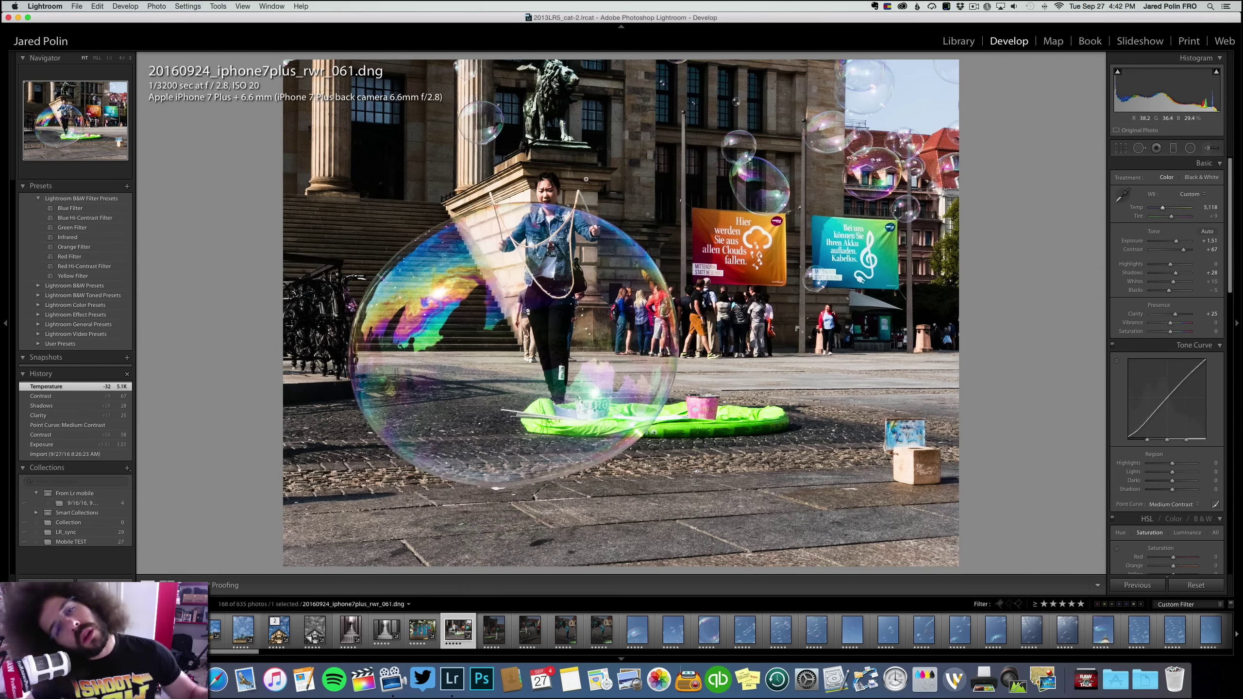
key(Right)
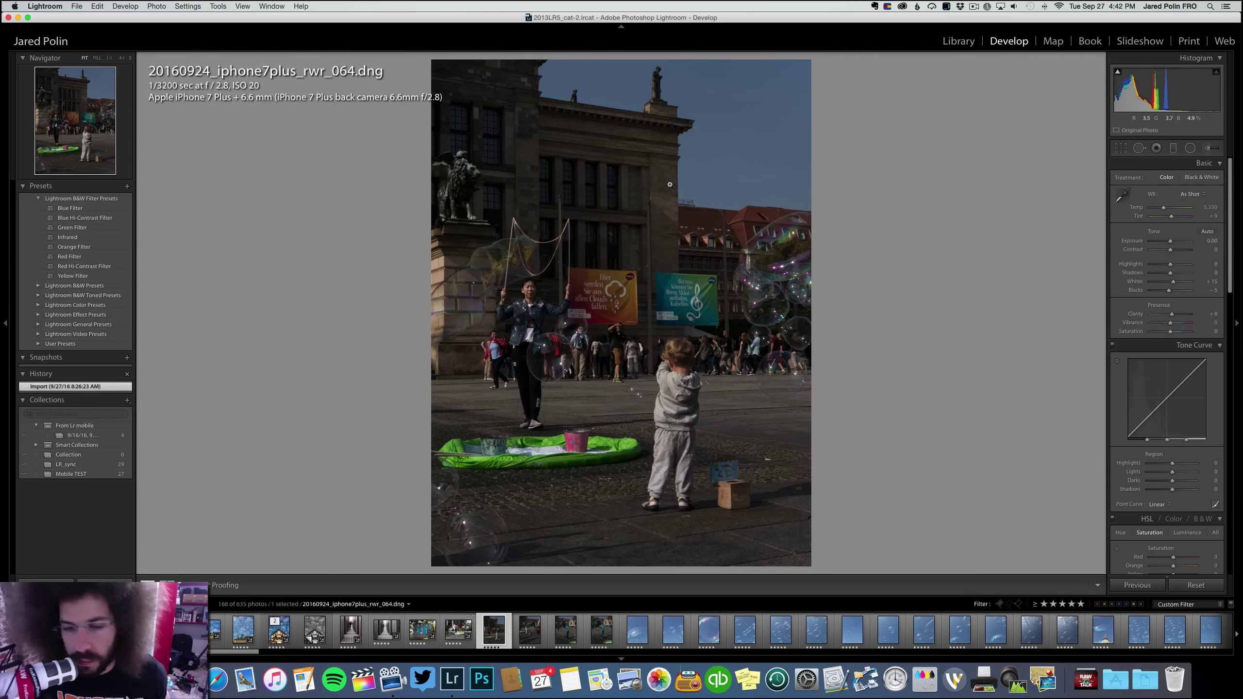
Set _064's exposure to 1.15, convert it to Black & White, and add contrast
click(1208, 241)
text(1.15)
key(Return)
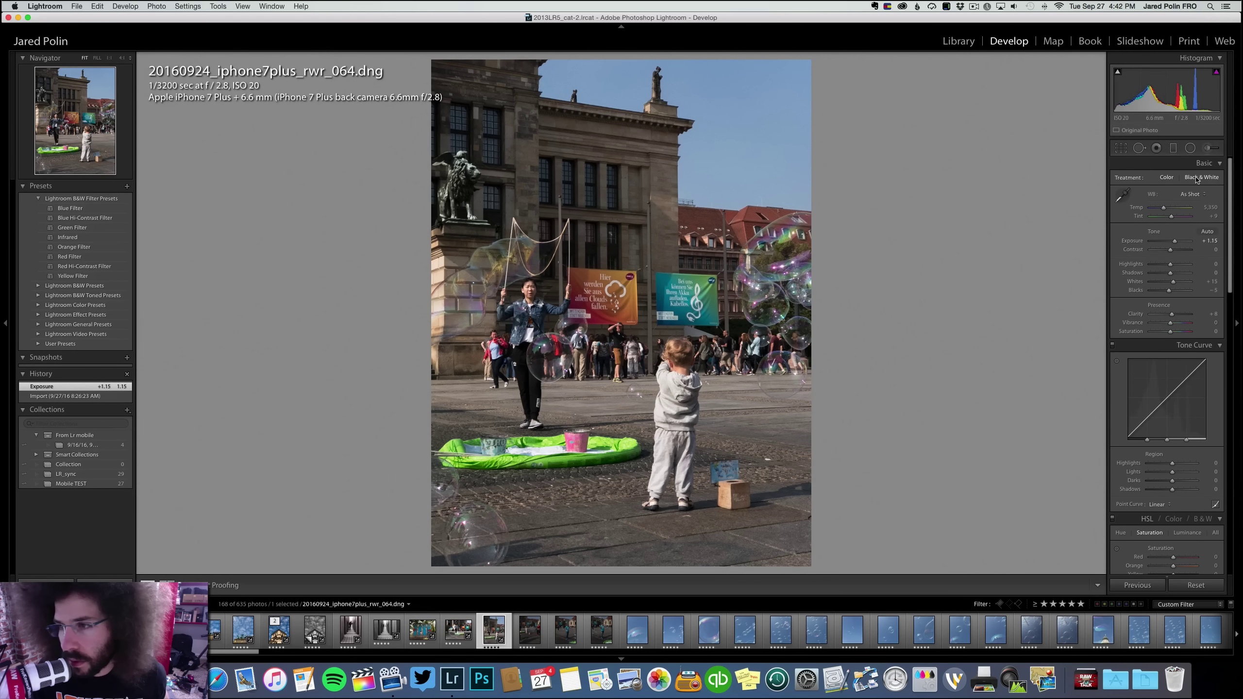
click(1196, 179)
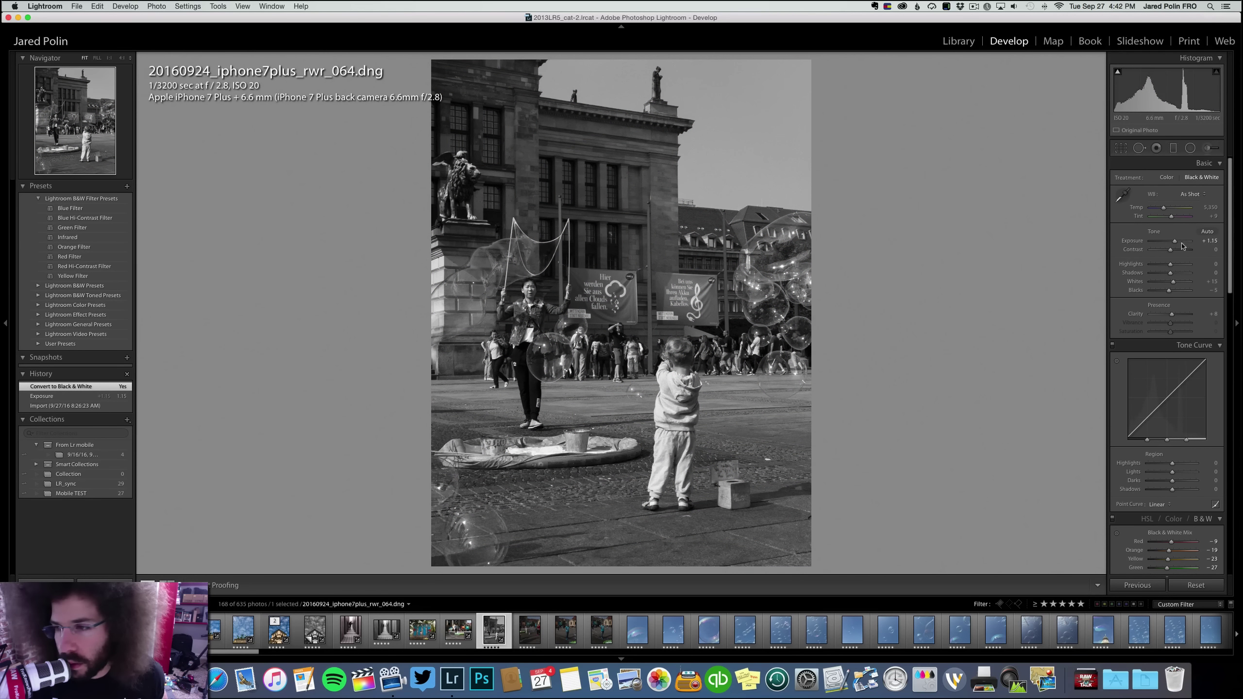
drag(1171, 249, 1176, 251)
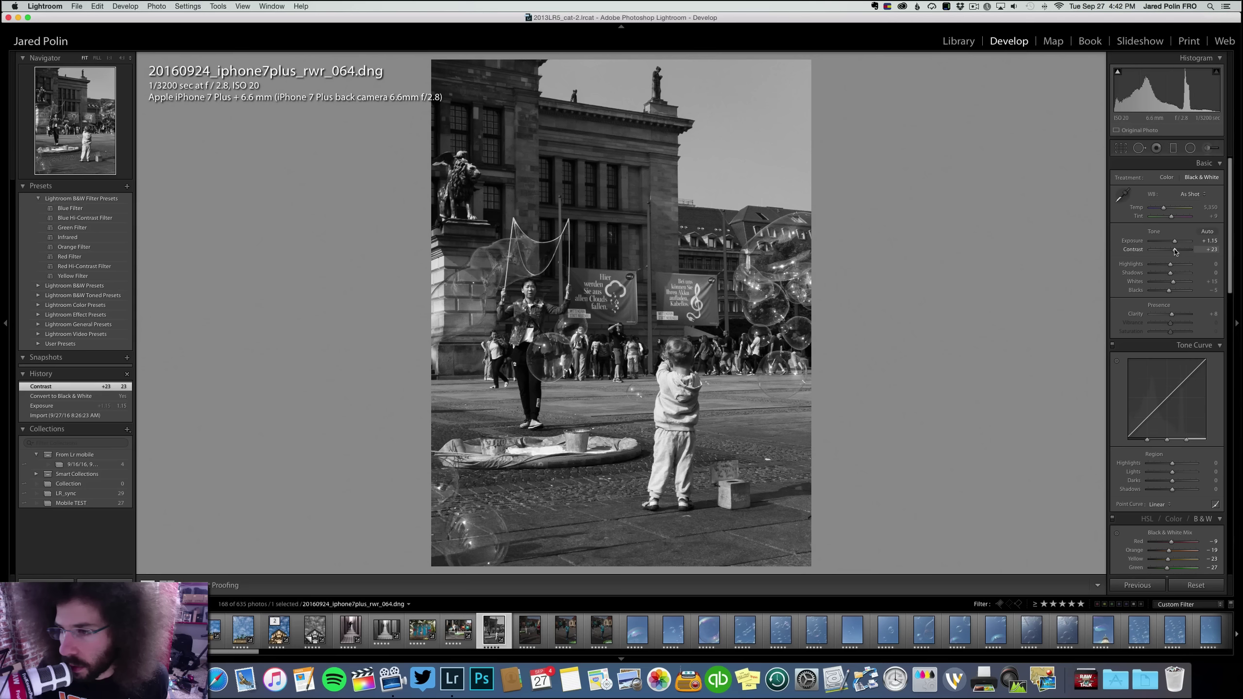
Apply Medium Contrast curve, clarity +28, deeper blacks, shadows +59 and highlights −14
click(1165, 504)
click(1175, 511)
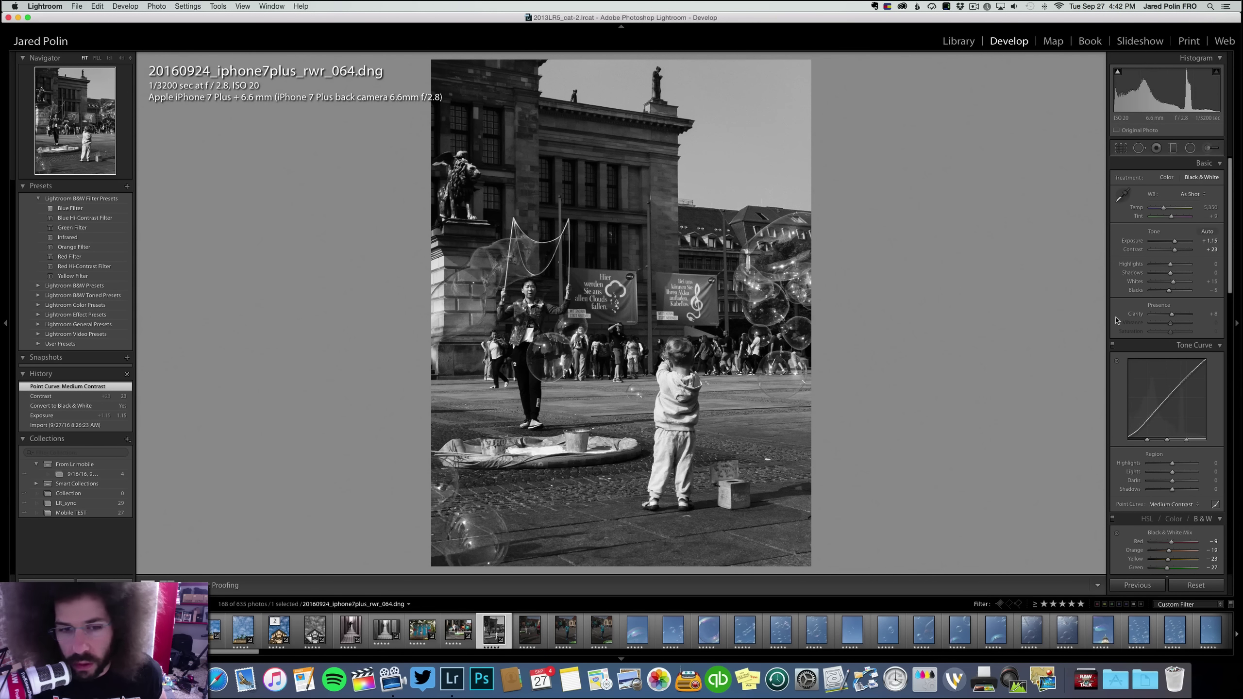
drag(1175, 316, 1165, 293)
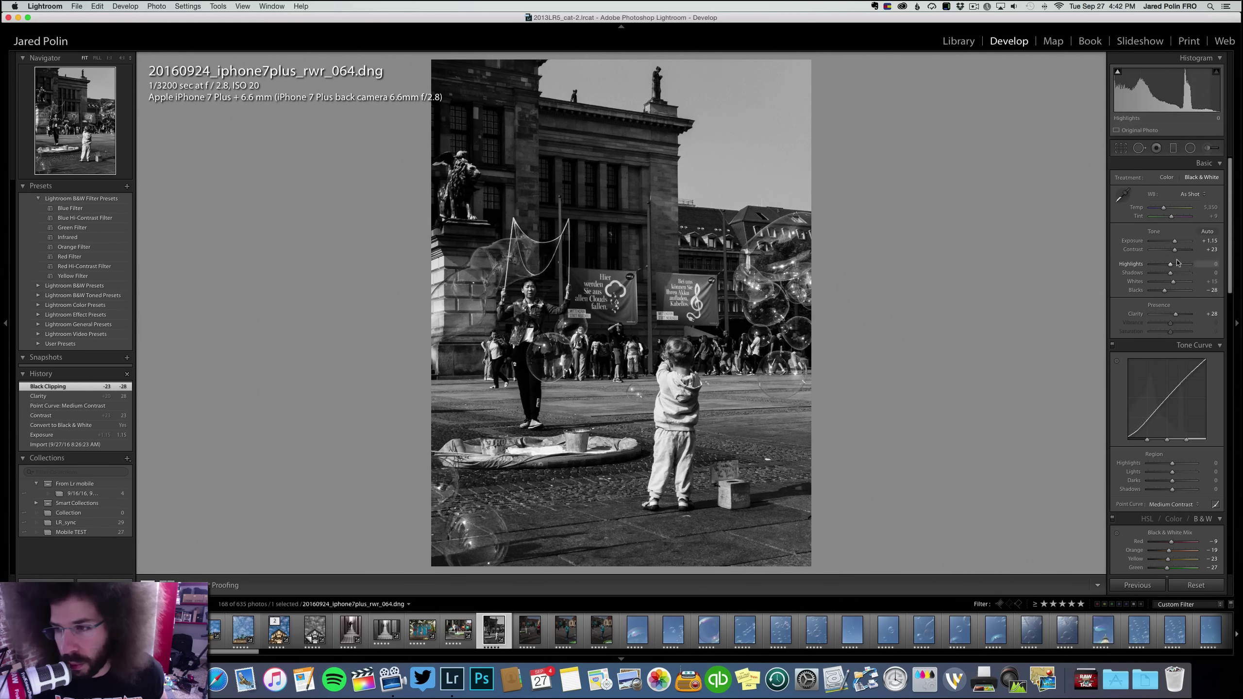
drag(1175, 249, 1184, 252)
drag(1183, 252, 1182, 277)
mouse_move(1171, 264)
mouse_down()
mouse_move(1175, 241)
mouse_move(1184, 250)
mouse_up()
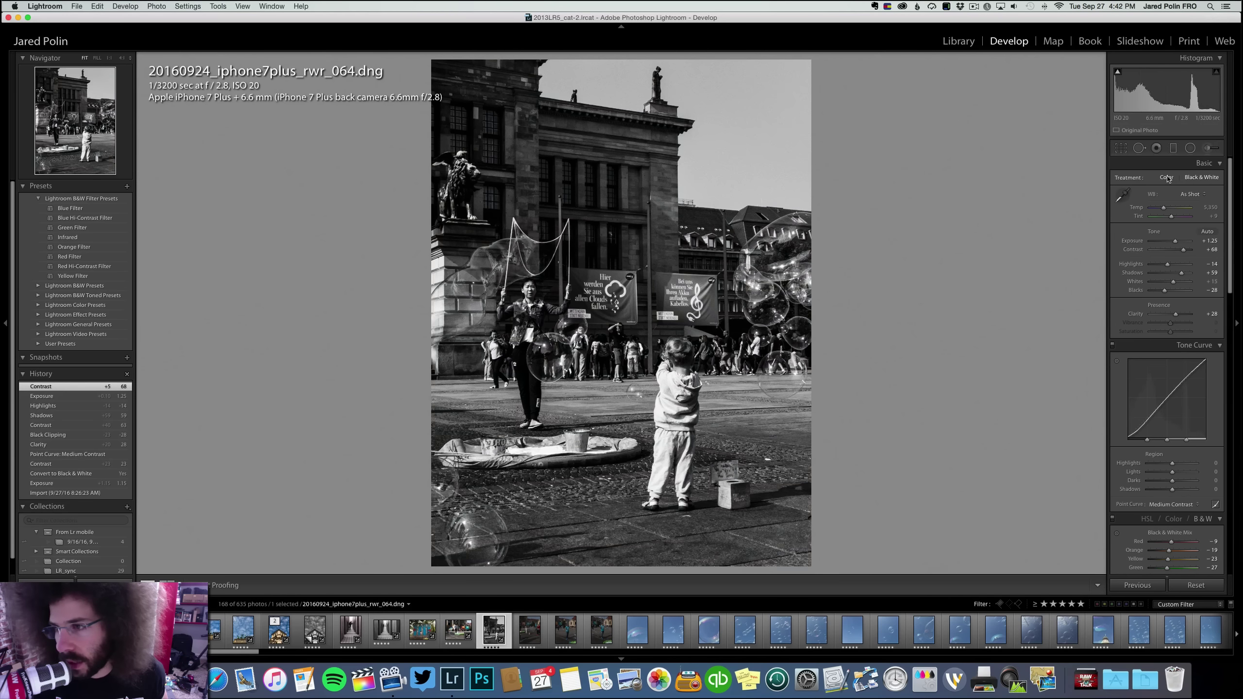
Compare against the colour version, keep Black & White, and advance to _065
click(1167, 178)
click(1188, 177)
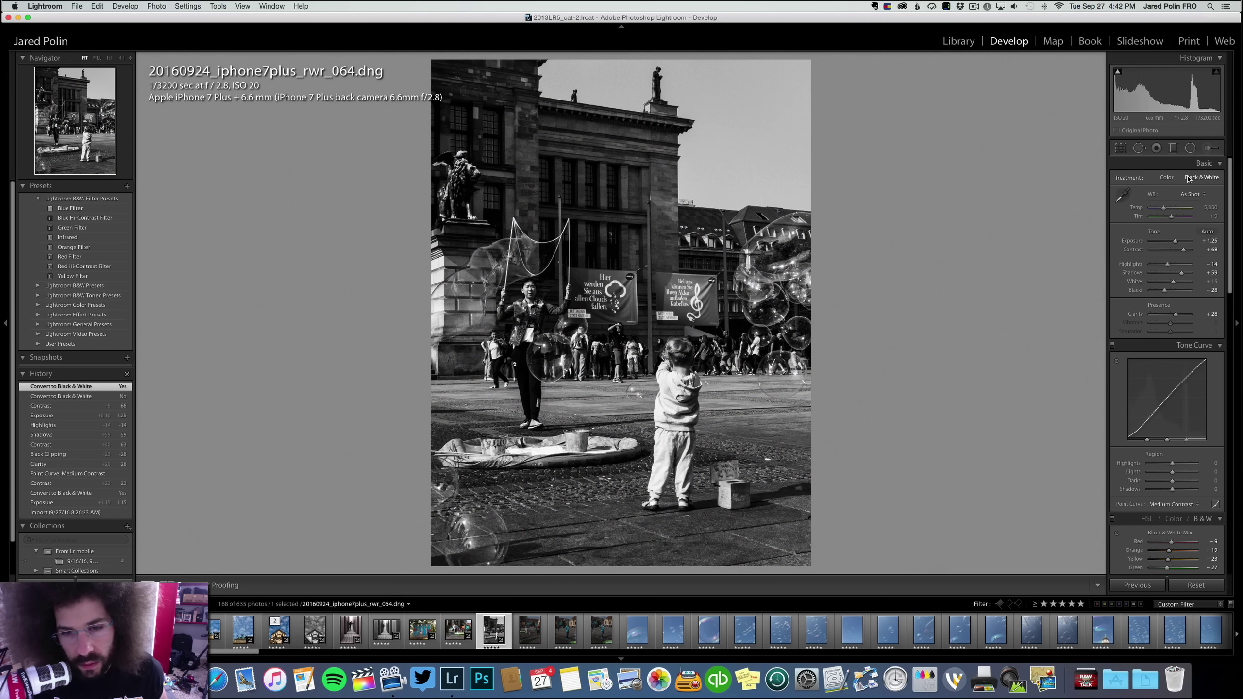
key(Right)
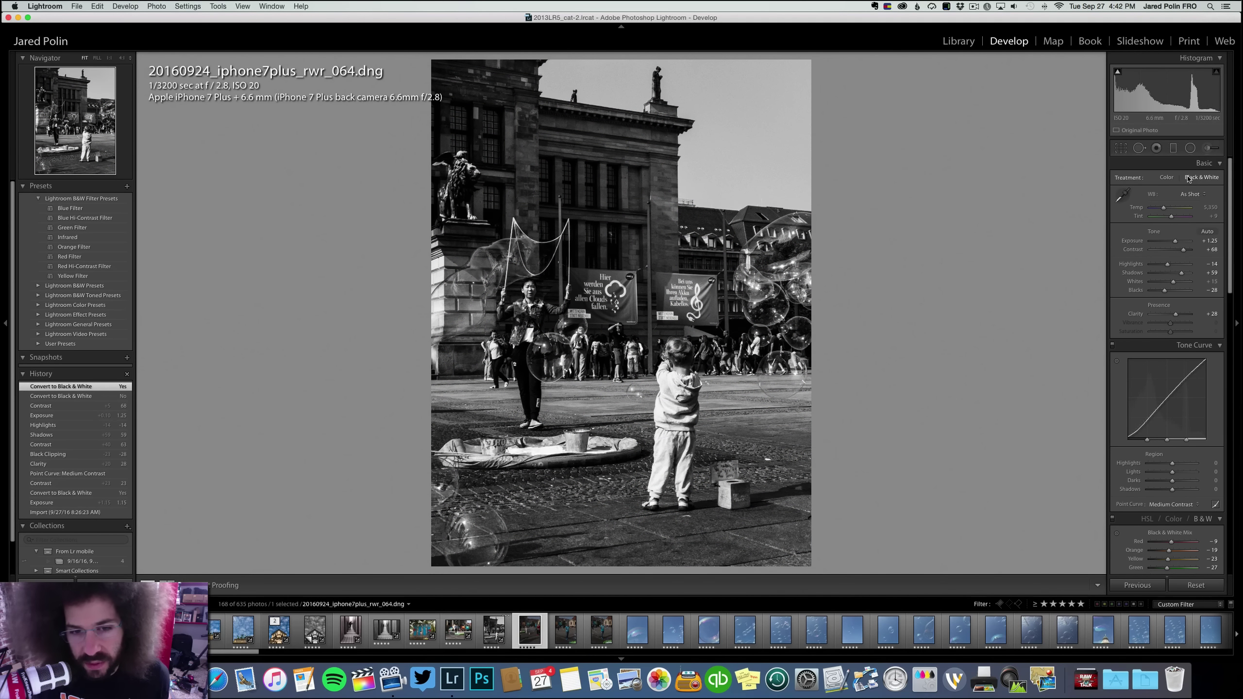
Check _065 at 1:1, return to Fit, and set exposure +0.85 and contrast +48
click(534, 245)
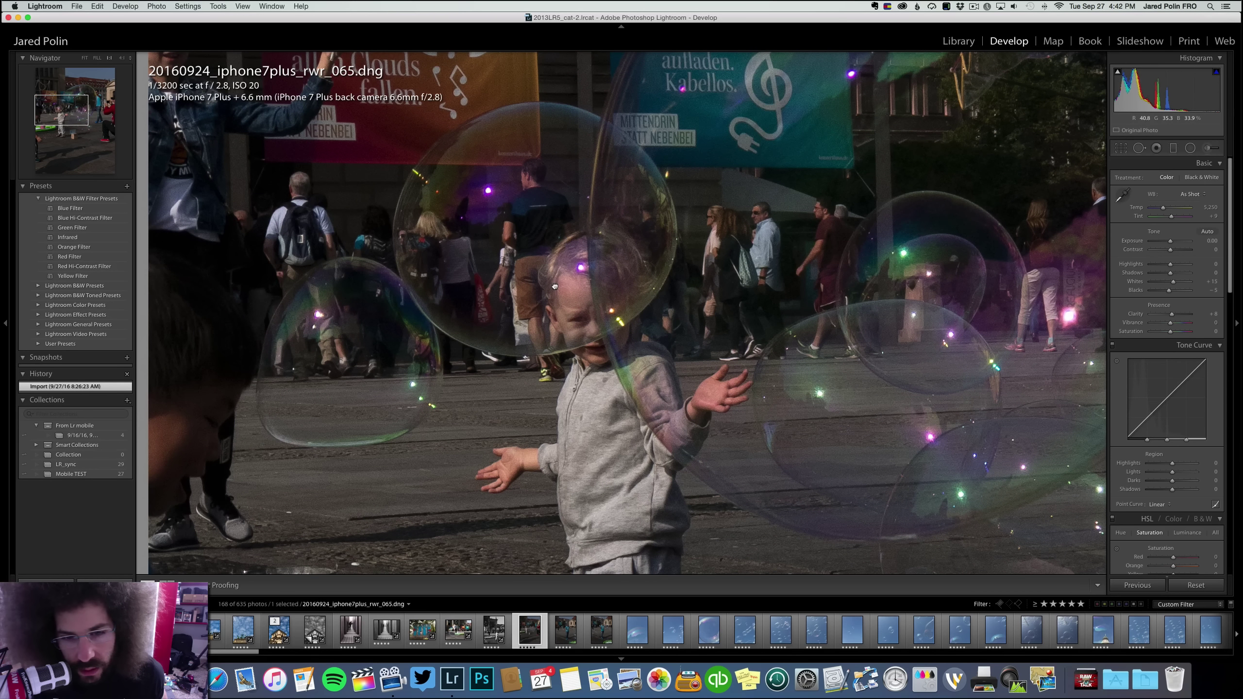
click(555, 286)
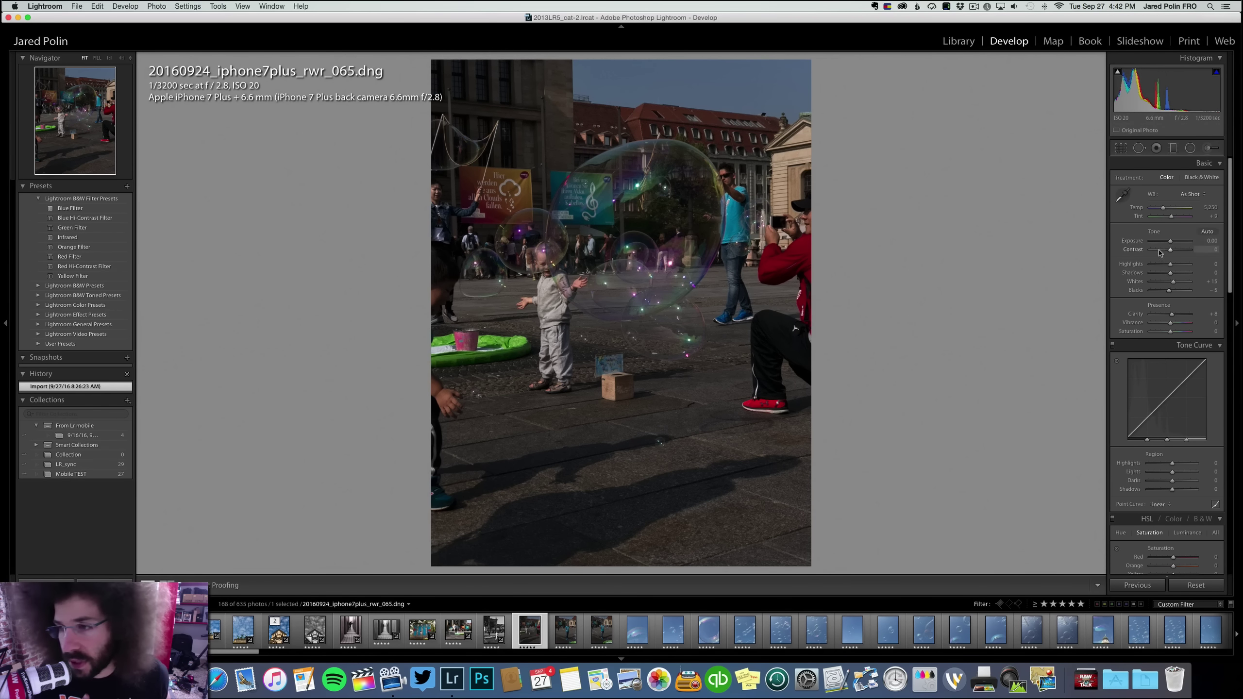
drag(1171, 241, 1174, 241)
click(1178, 249)
click(1181, 249)
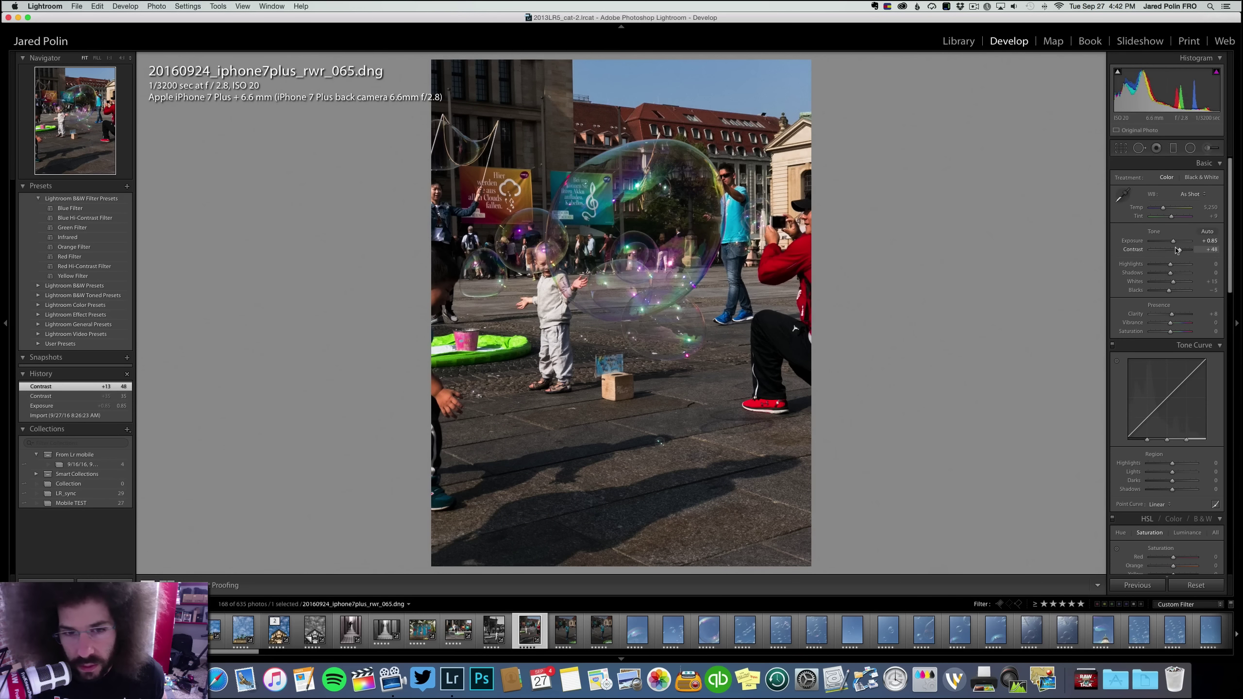
Apply Medium Contrast curve, clarity +30, shadows +24, temperature 4,967, then advance to _074
click(1153, 504)
click(1176, 510)
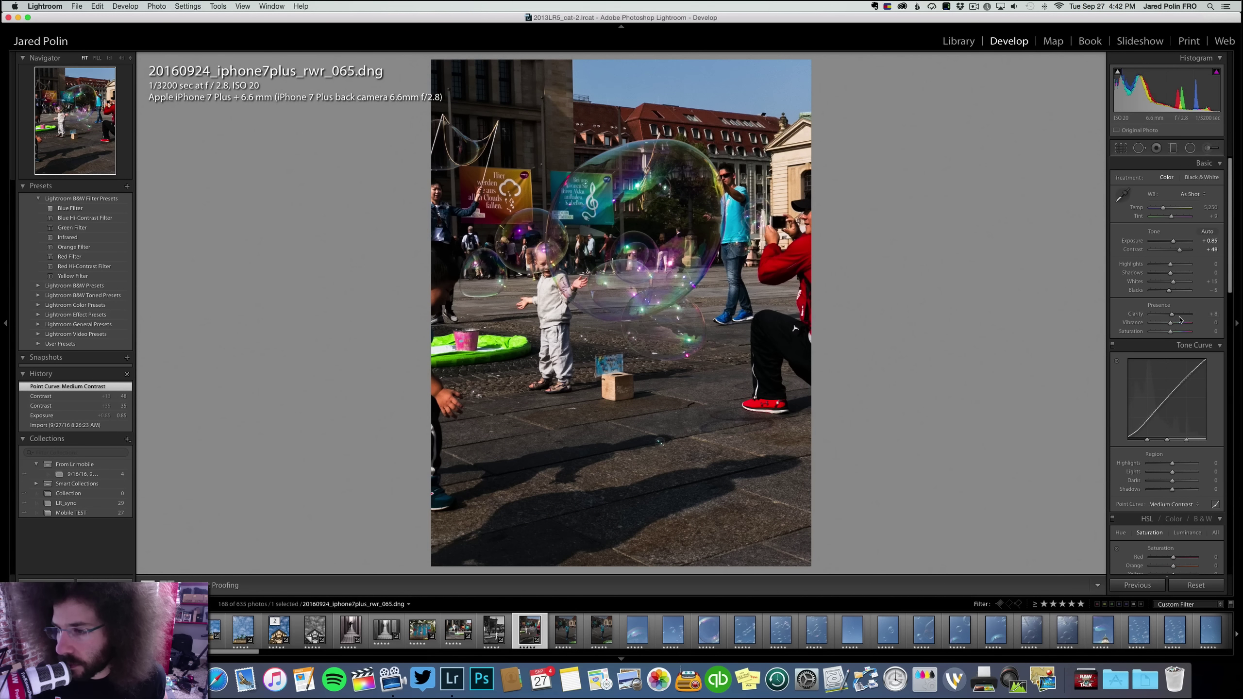
drag(1172, 314, 1181, 273)
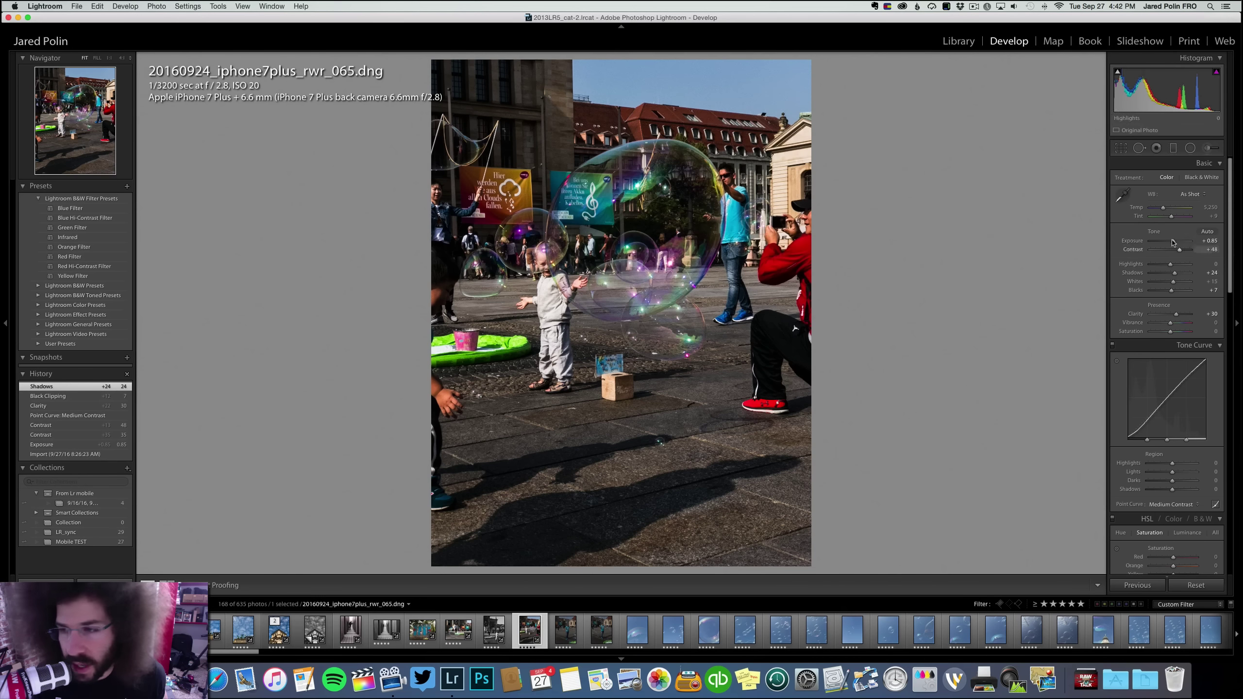
drag(1163, 210, 1162, 211)
key(Right)
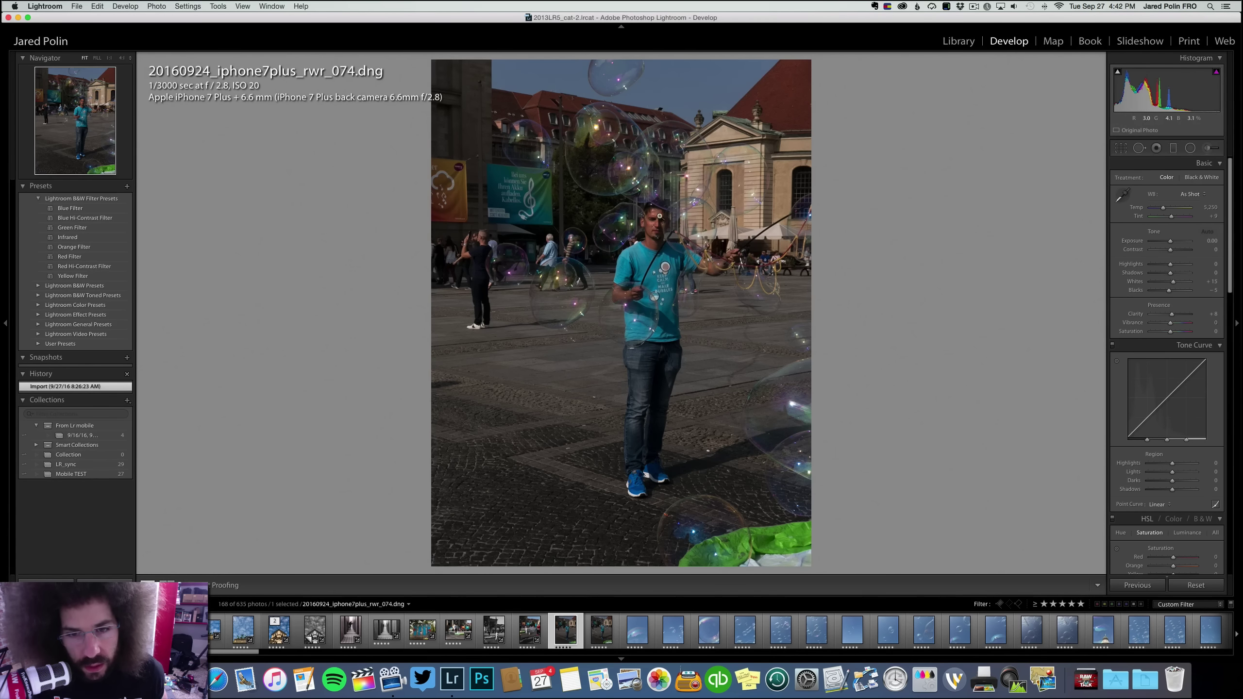
Zoom in on the man's shirt to inspect detail, then return to the full view
click(685, 397)
scroll(685, 397, down, 5)
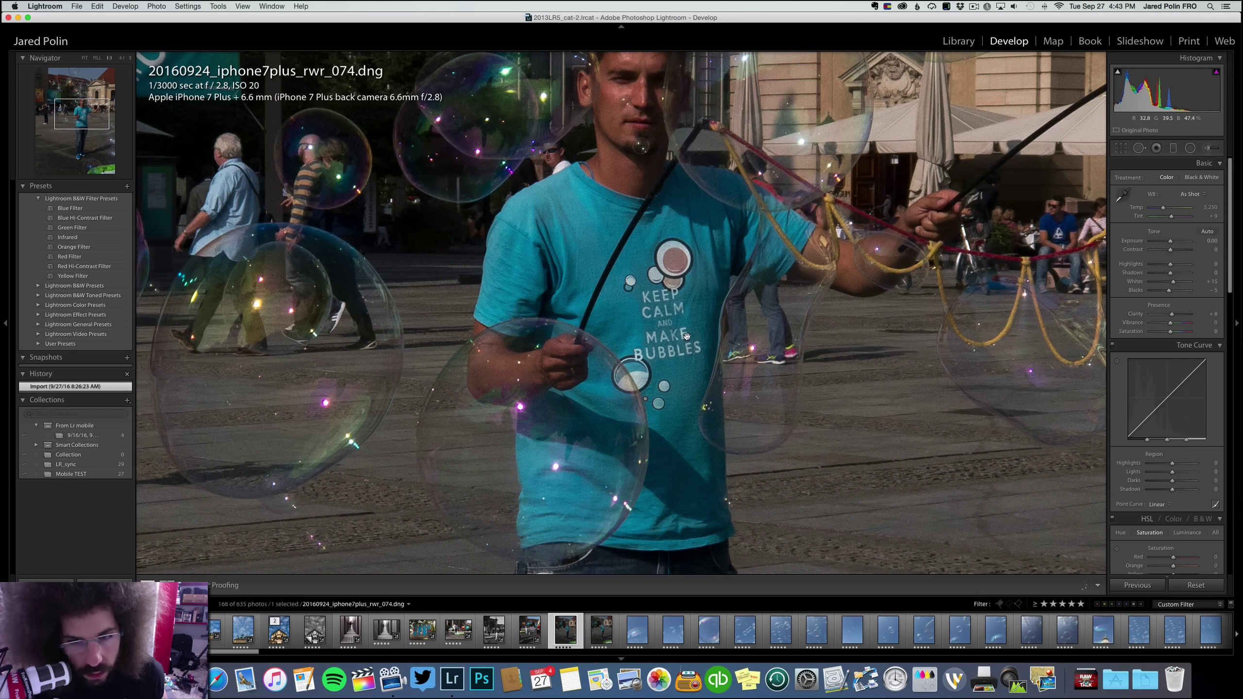
right_click(649, 334)
click(621, 262)
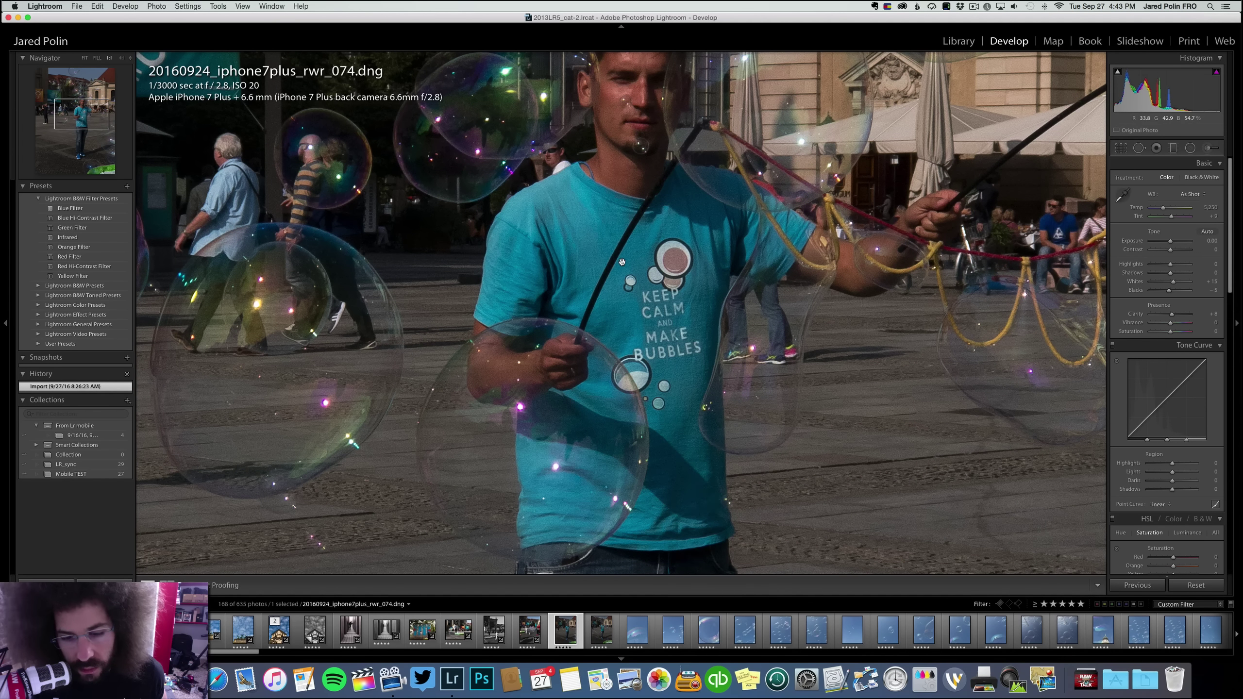
click(637, 300)
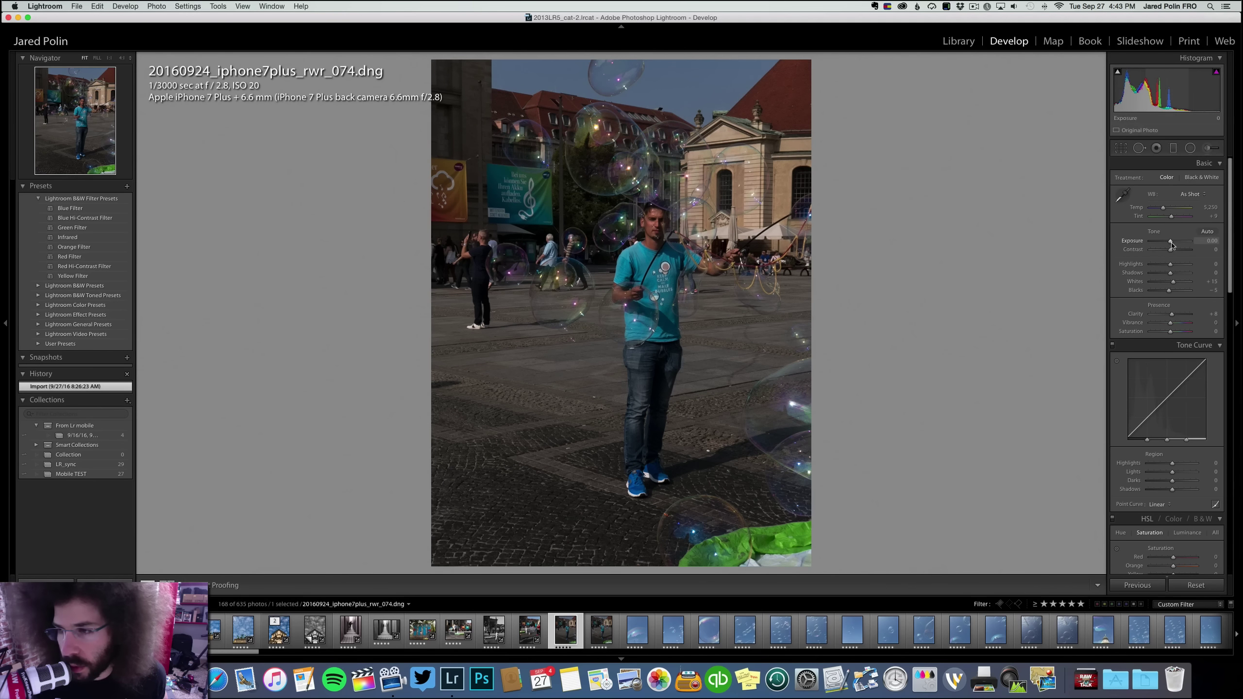
Set exposure +1.04, contrast +29, Medium Contrast curve, Clarity +35, Shadows +36 and Temp 4,593
drag(1171, 243, 1175, 250)
drag(1164, 207, 1164, 210)
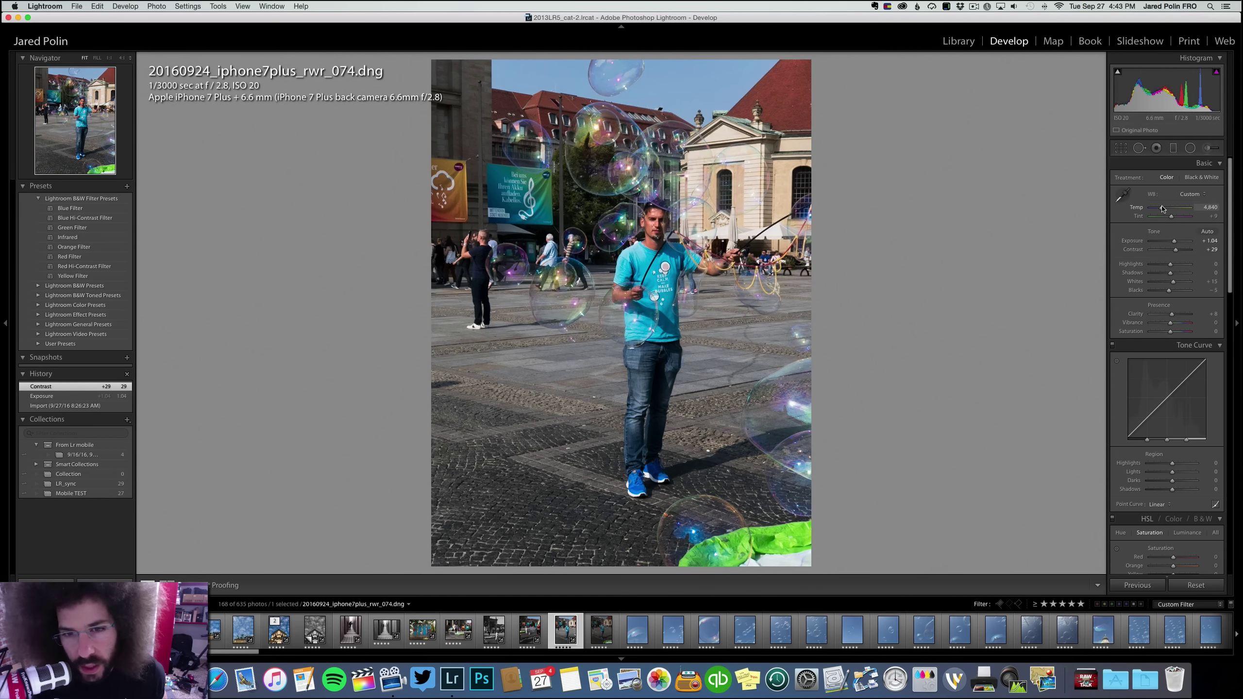
click(1159, 505)
click(1175, 512)
drag(1177, 312, 1179, 314)
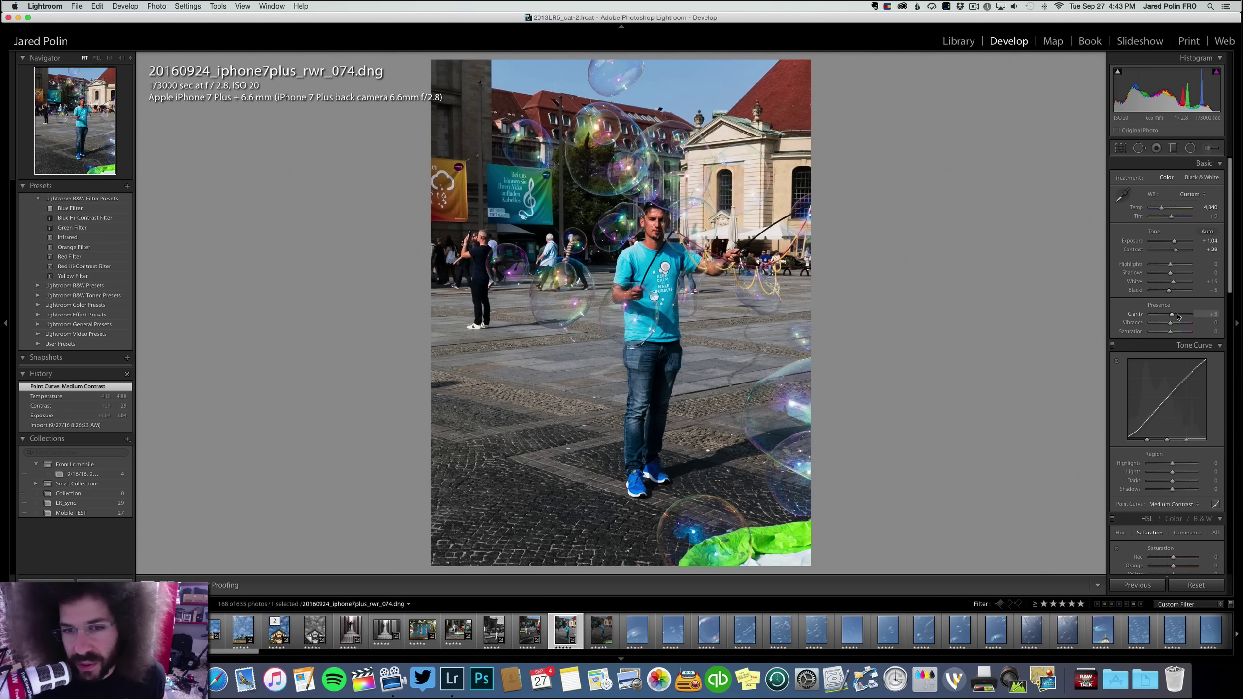
click(1179, 273)
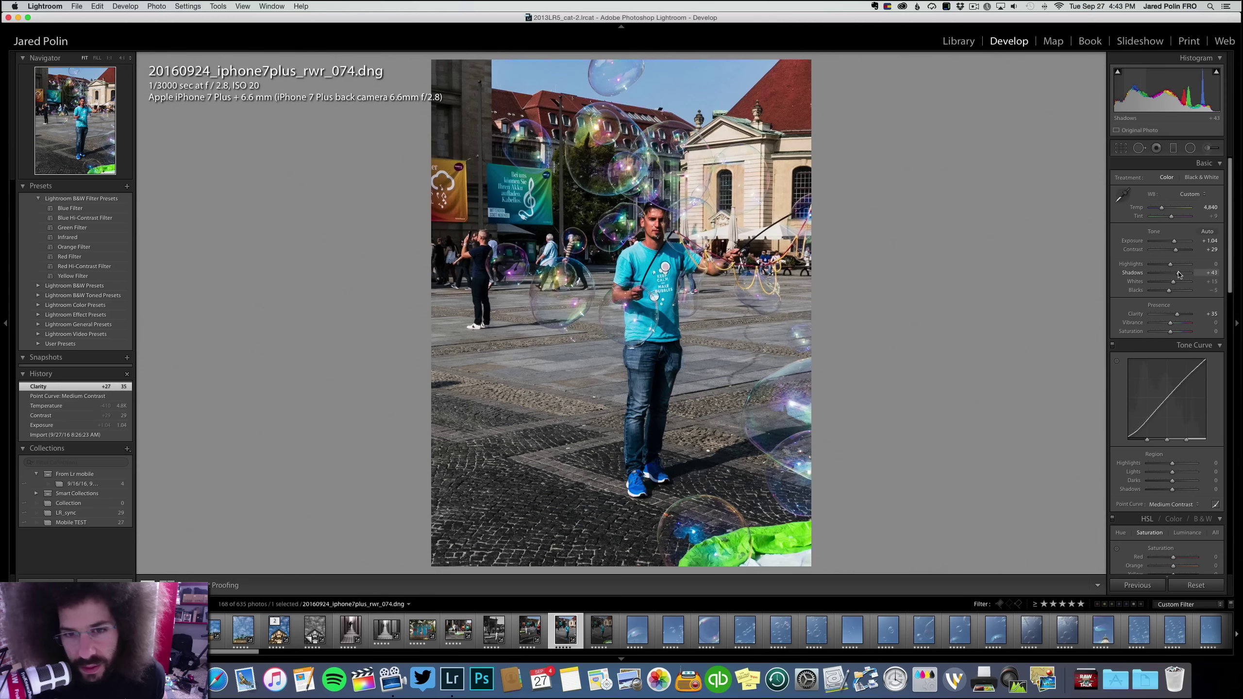
drag(1179, 274, 1177, 274)
drag(1161, 208, 1163, 210)
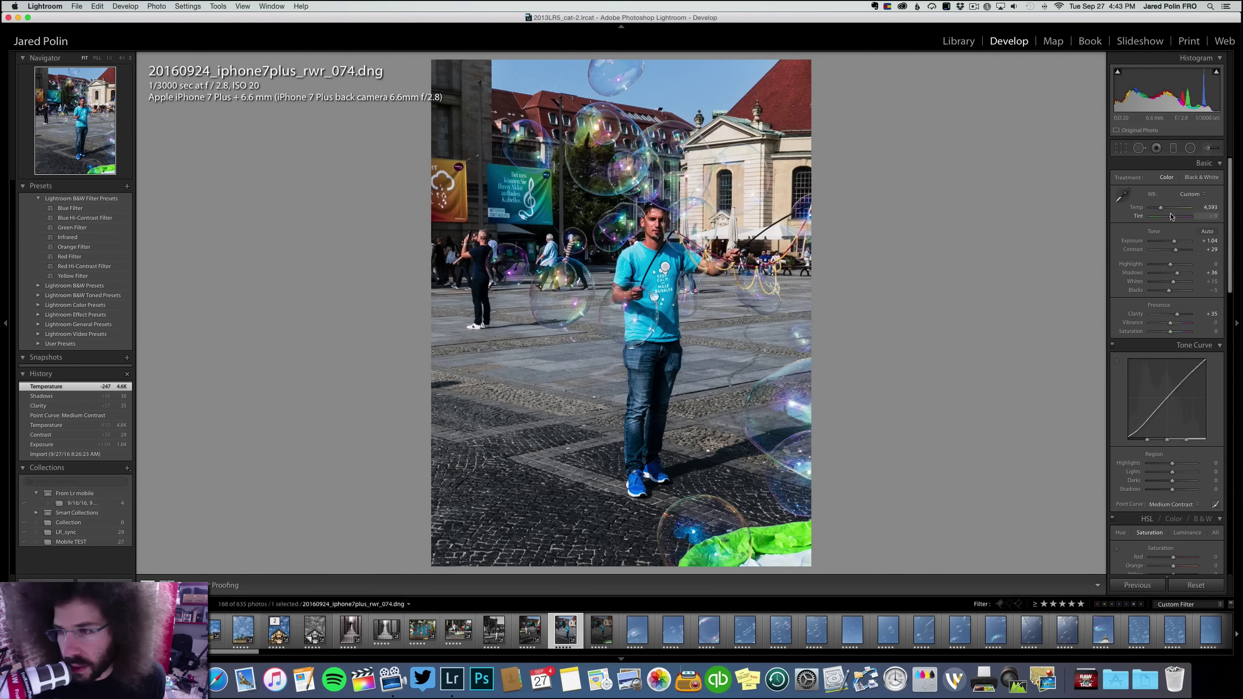
Preview photo 074 in black and white, keep it in colour, and check it at 1:1
key(v)
key(v)
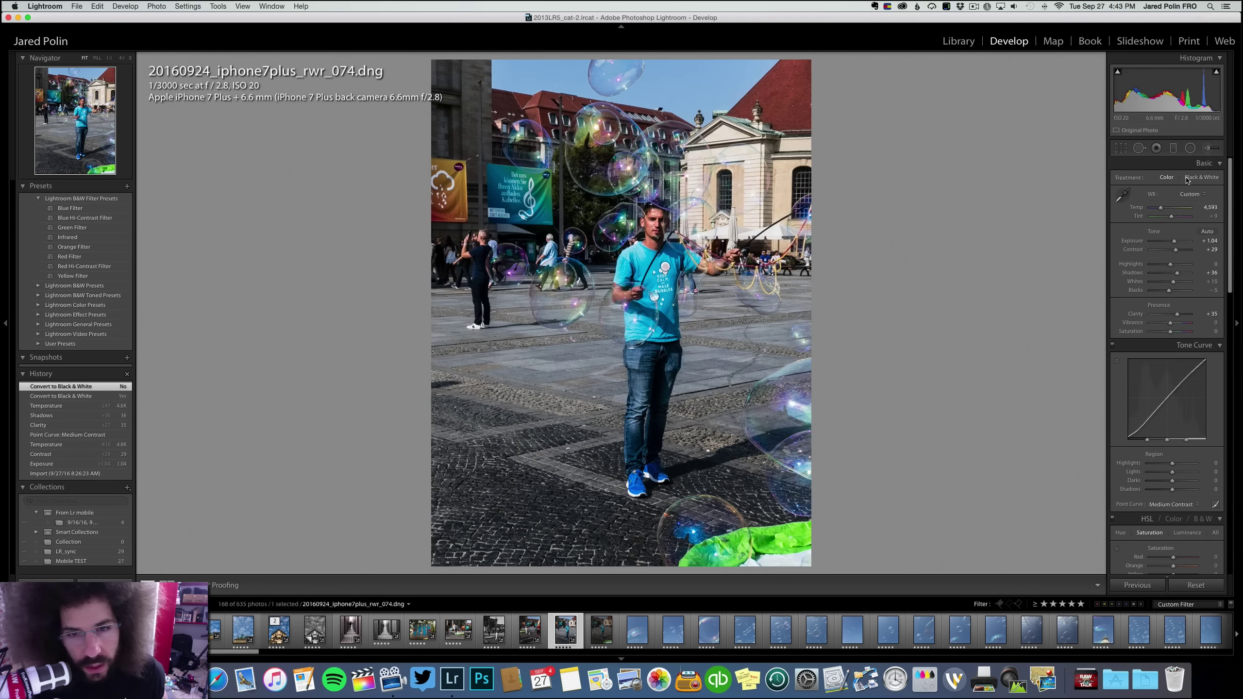
key(v)
key(v)
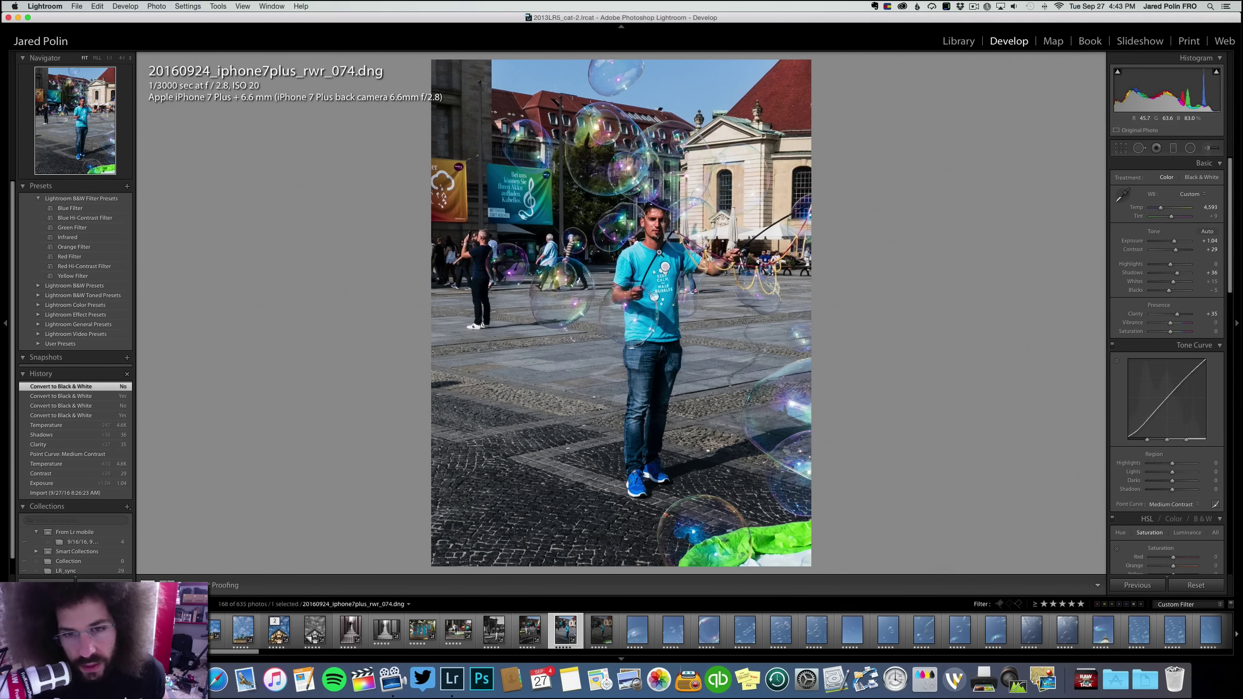
click(657, 240)
drag(634, 208, 638, 255)
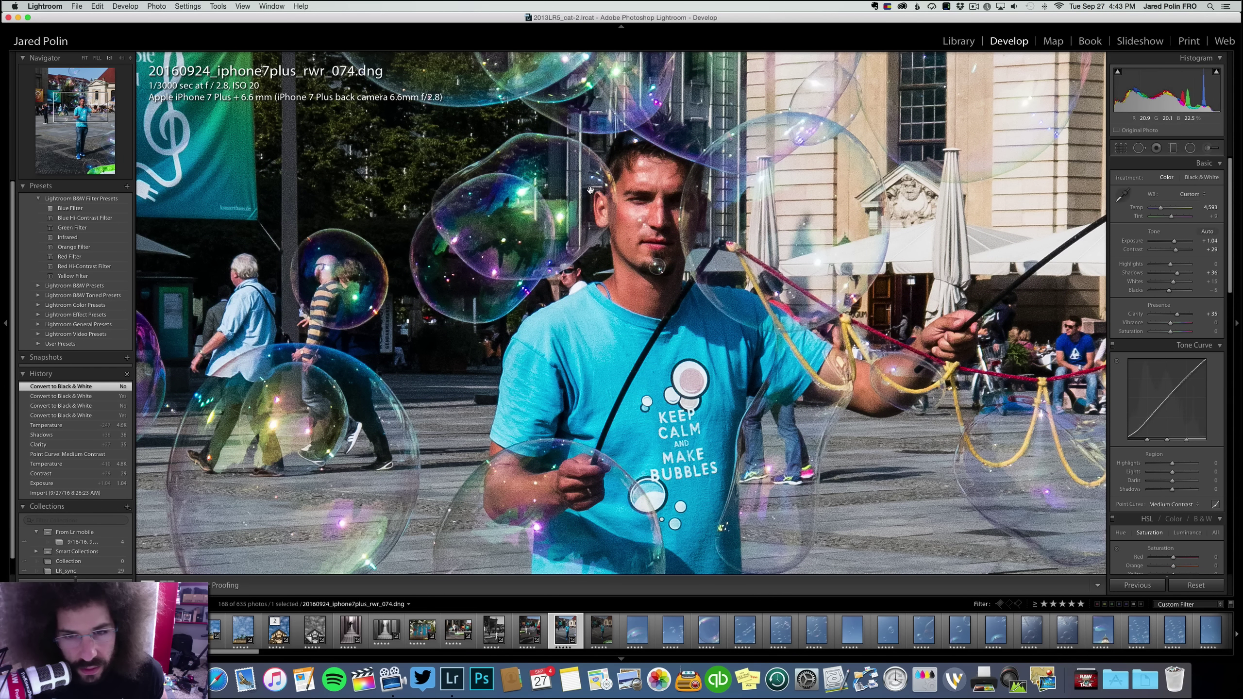
click(627, 174)
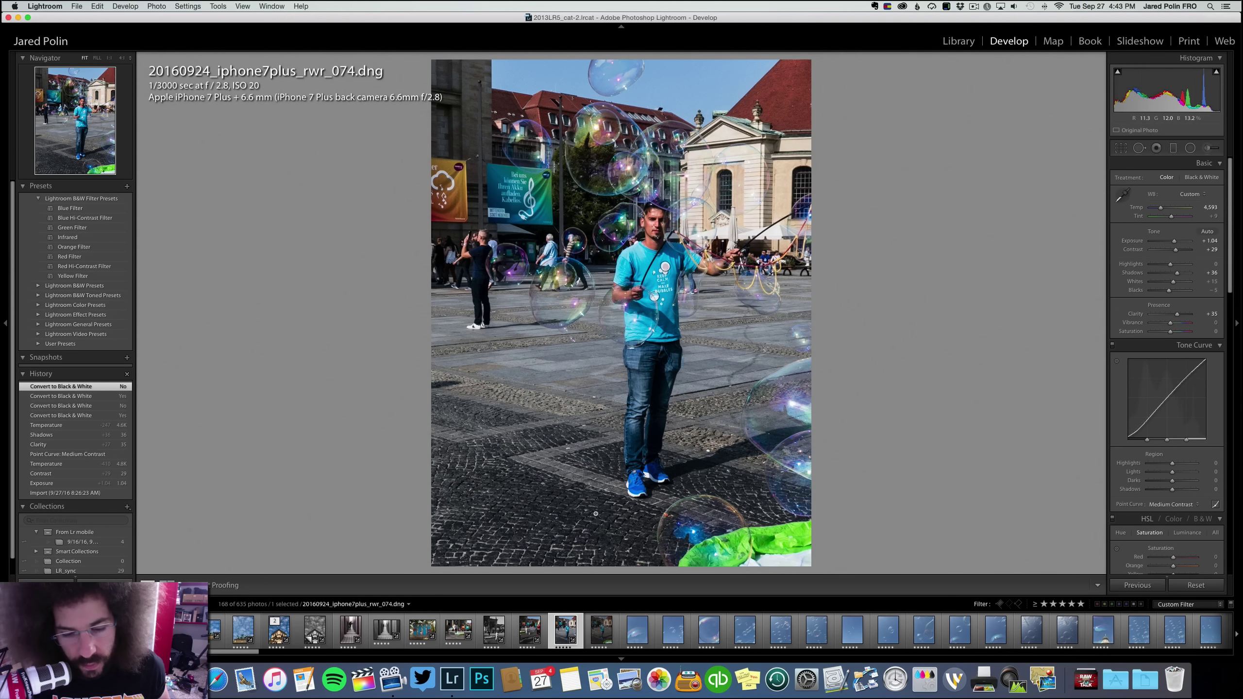
click(597, 633)
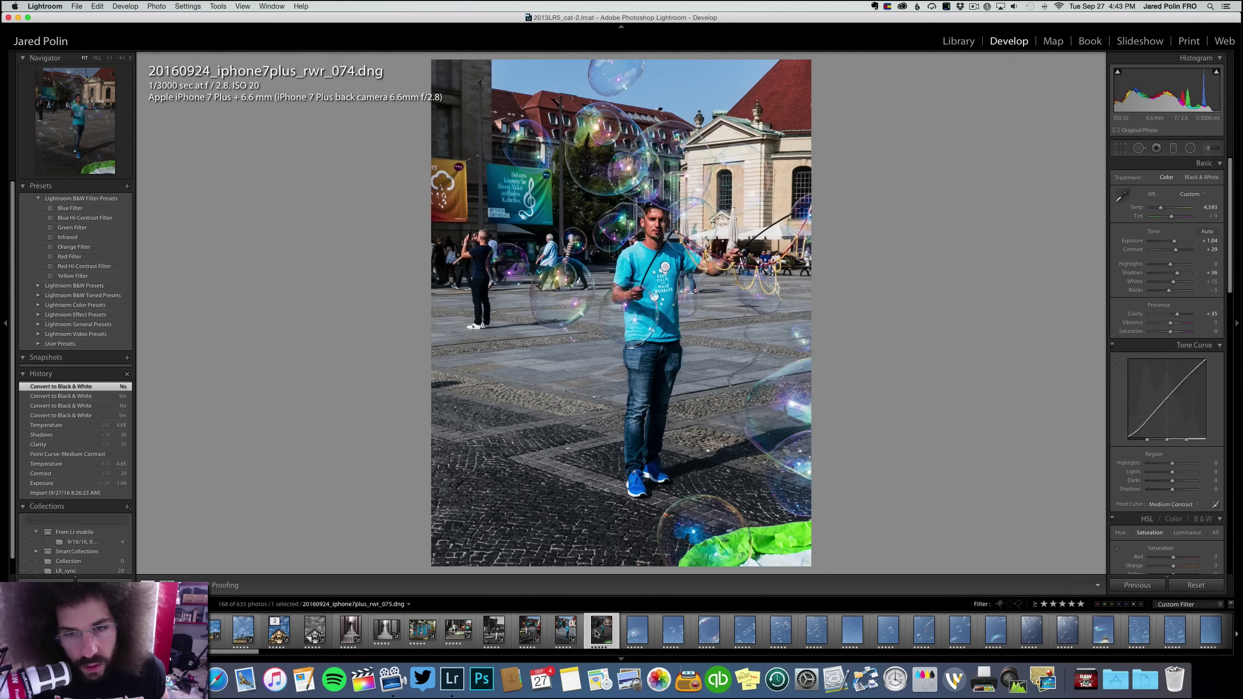
click(565, 631)
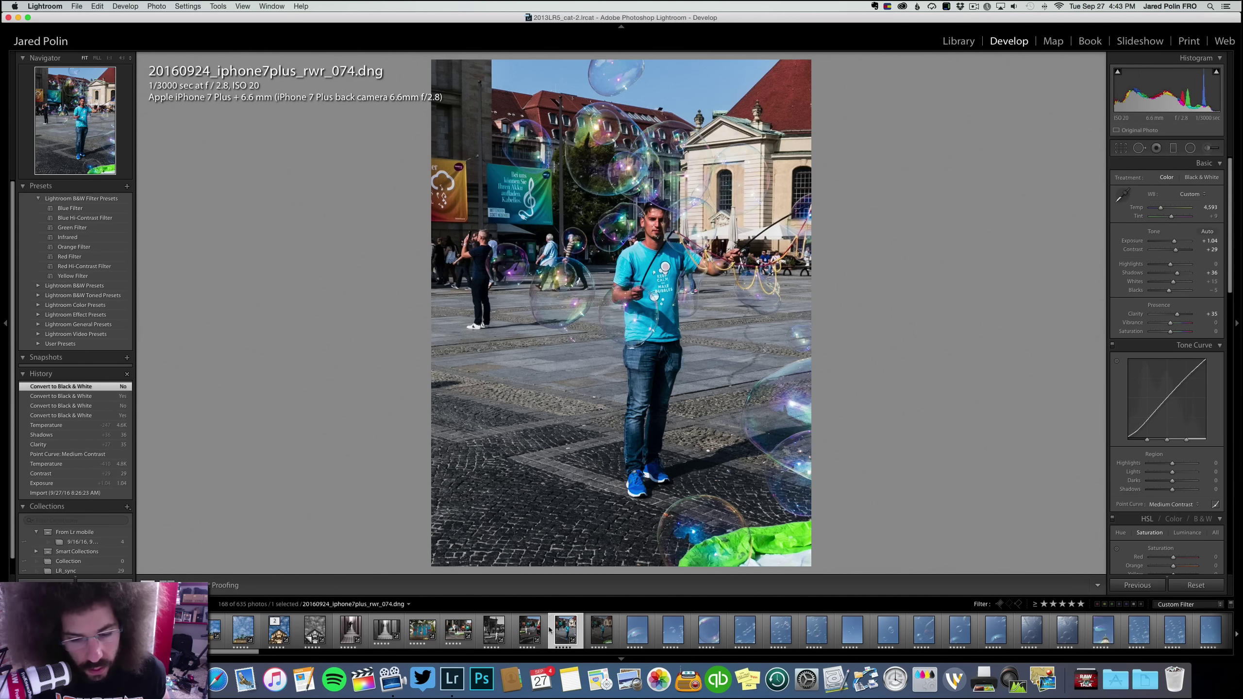
Create a virtual copy of photo 074, convert it to black and white, and raise its contrast
right_click(563, 632)
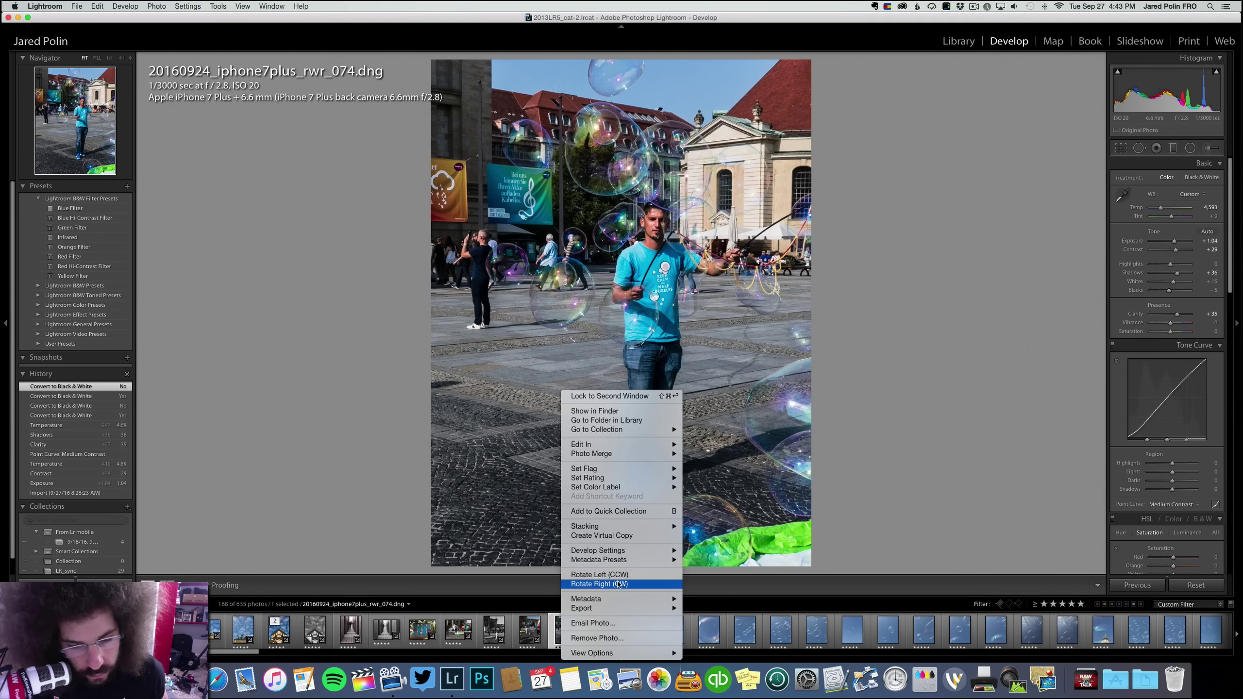
click(619, 535)
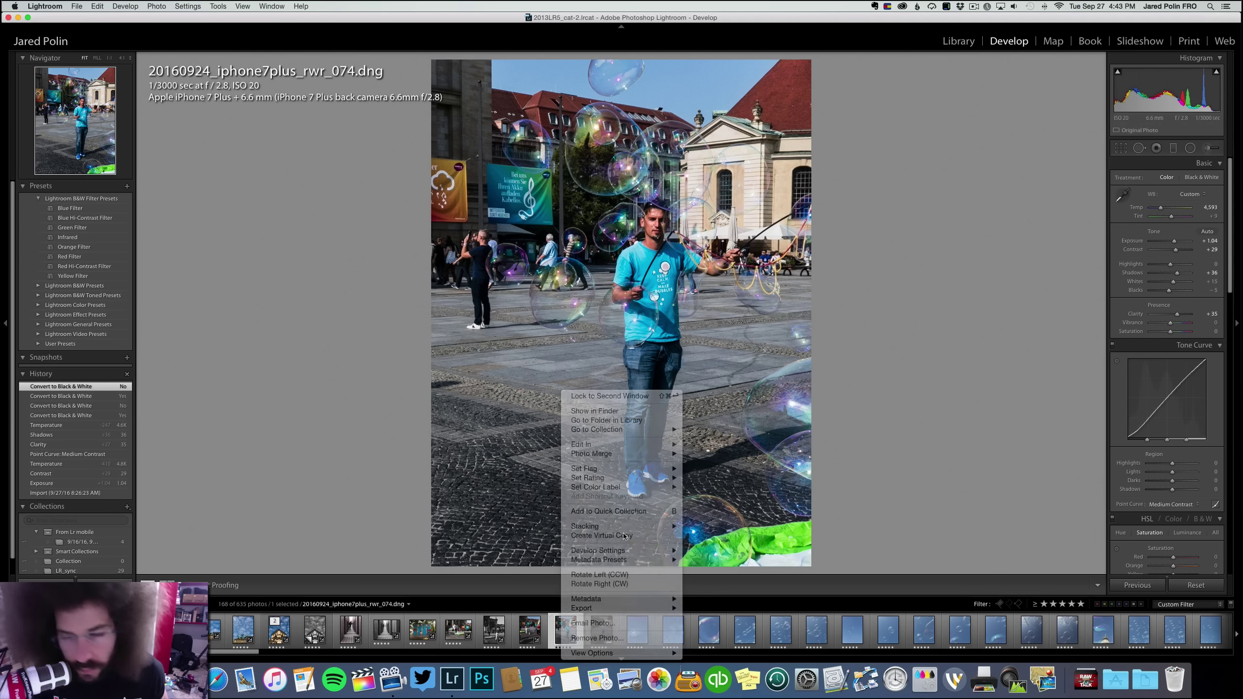
key(v)
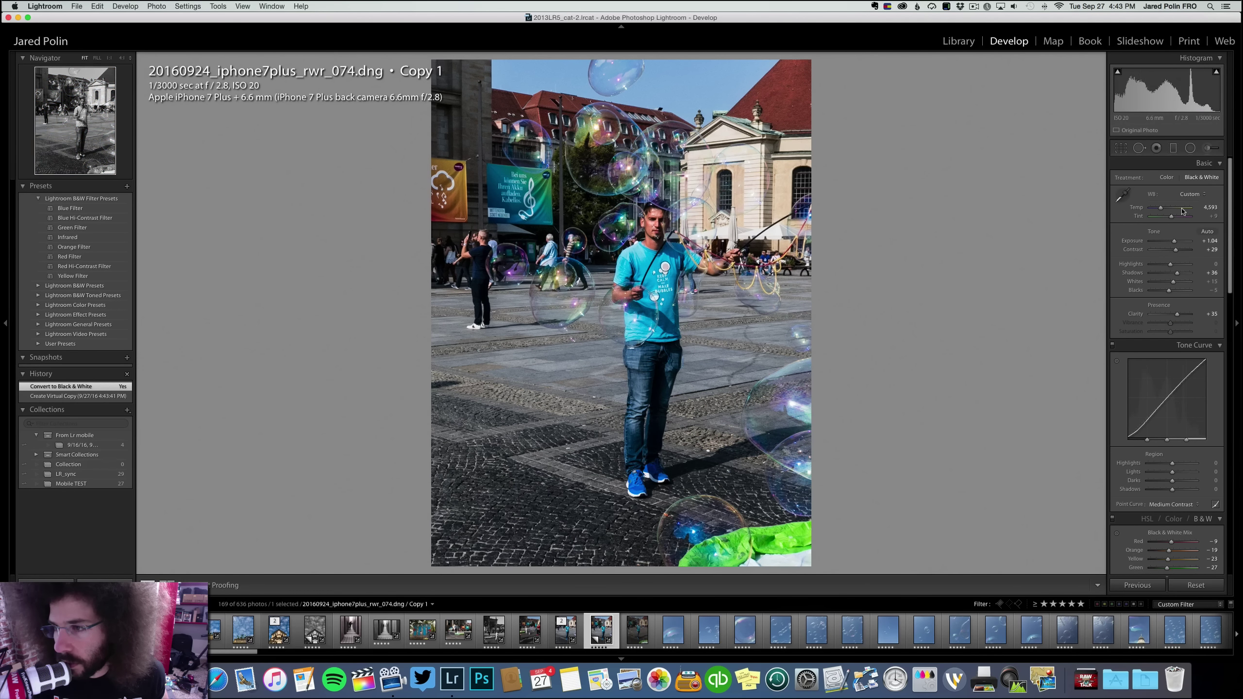
drag(1170, 252, 1170, 282)
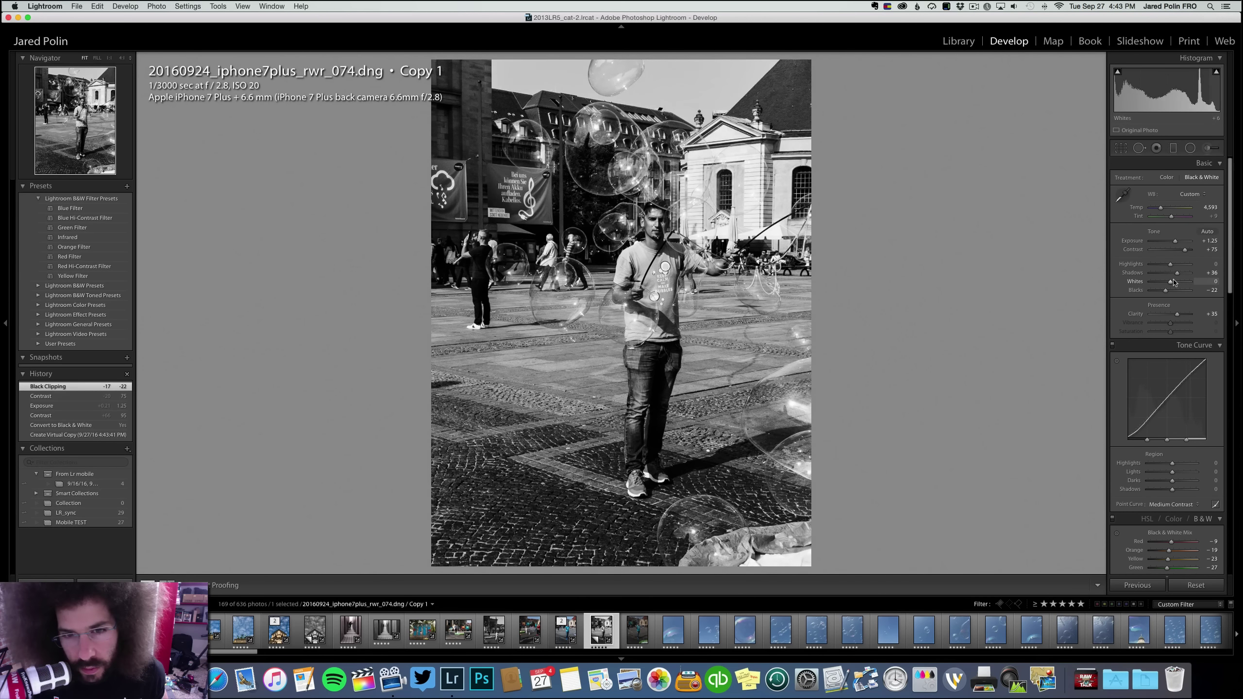
Check the copy's detail up close, compare with the colour original, and move to photo 075
click(672, 214)
right_click(634, 269)
key(Escape)
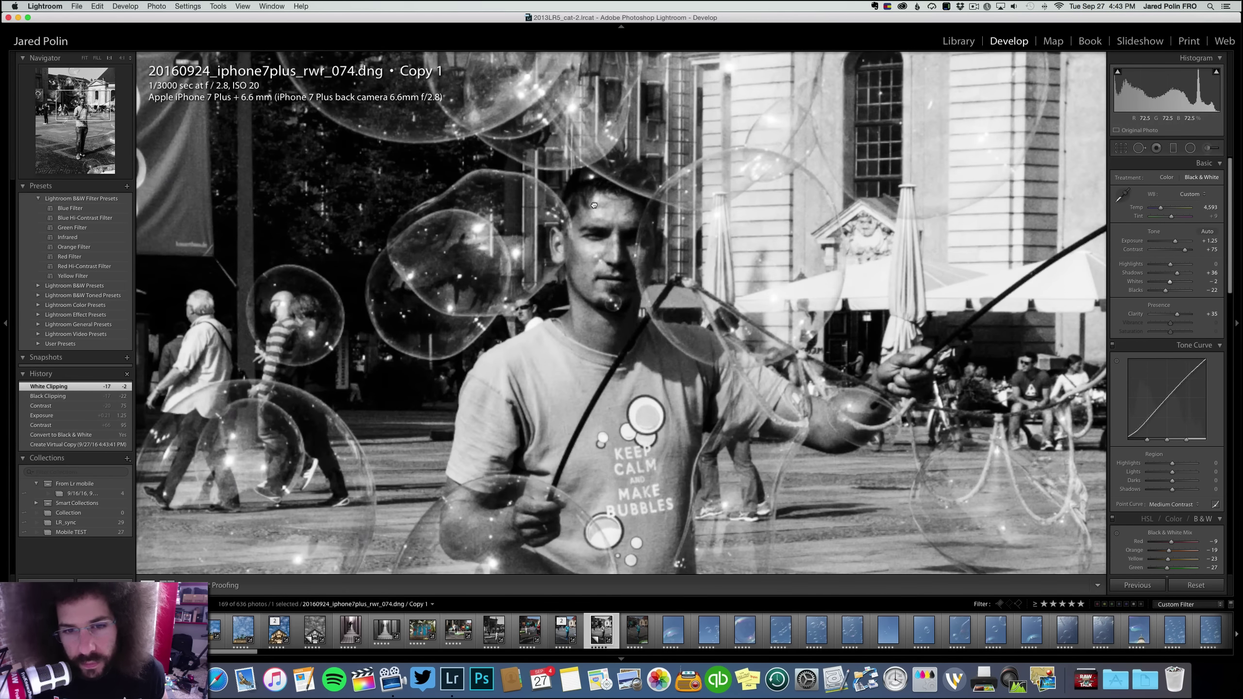
click(594, 205)
key(backslash)
key(Right)
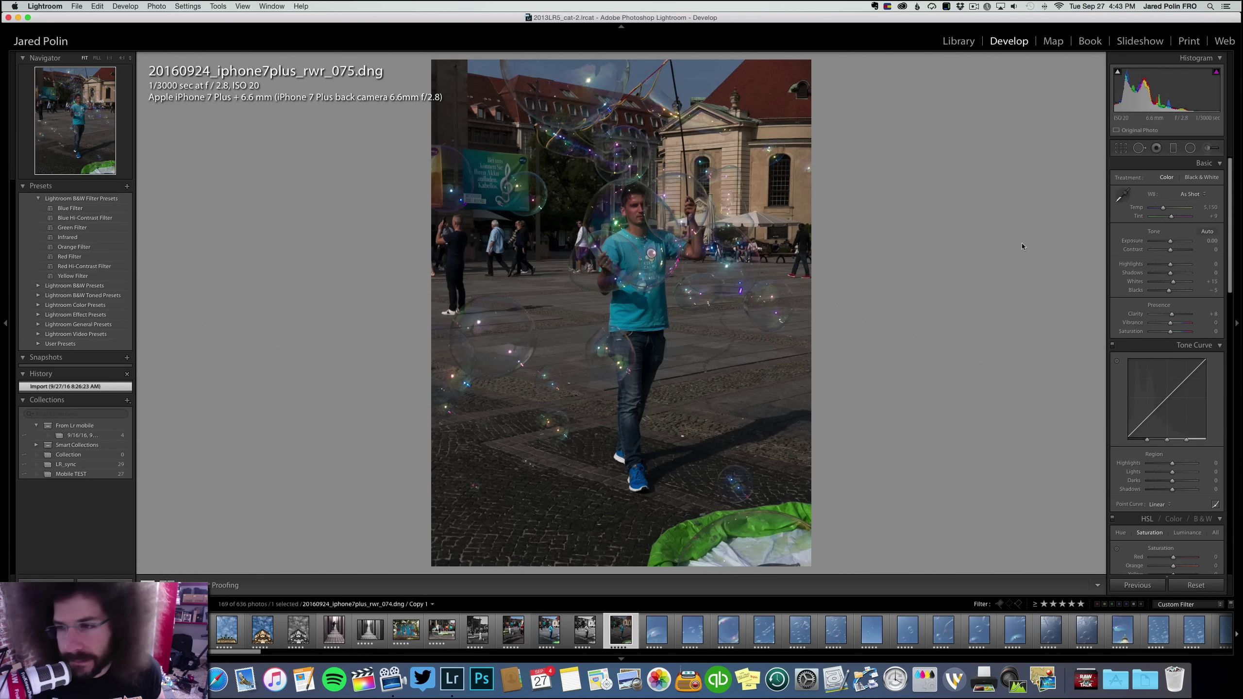
Brighten exposure, raise contrast, and apply the Medium Contrast curve, Clarity +22 and Shadows +40
drag(1174, 243, 1178, 250)
click(1179, 250)
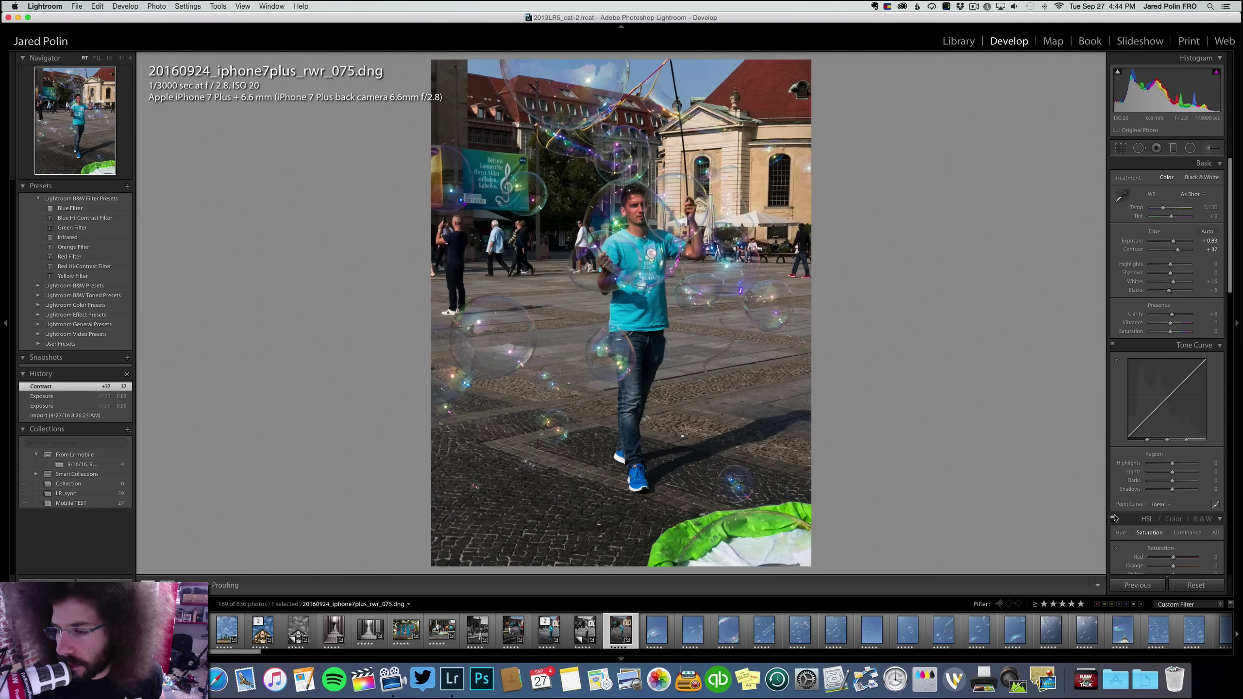
click(1158, 505)
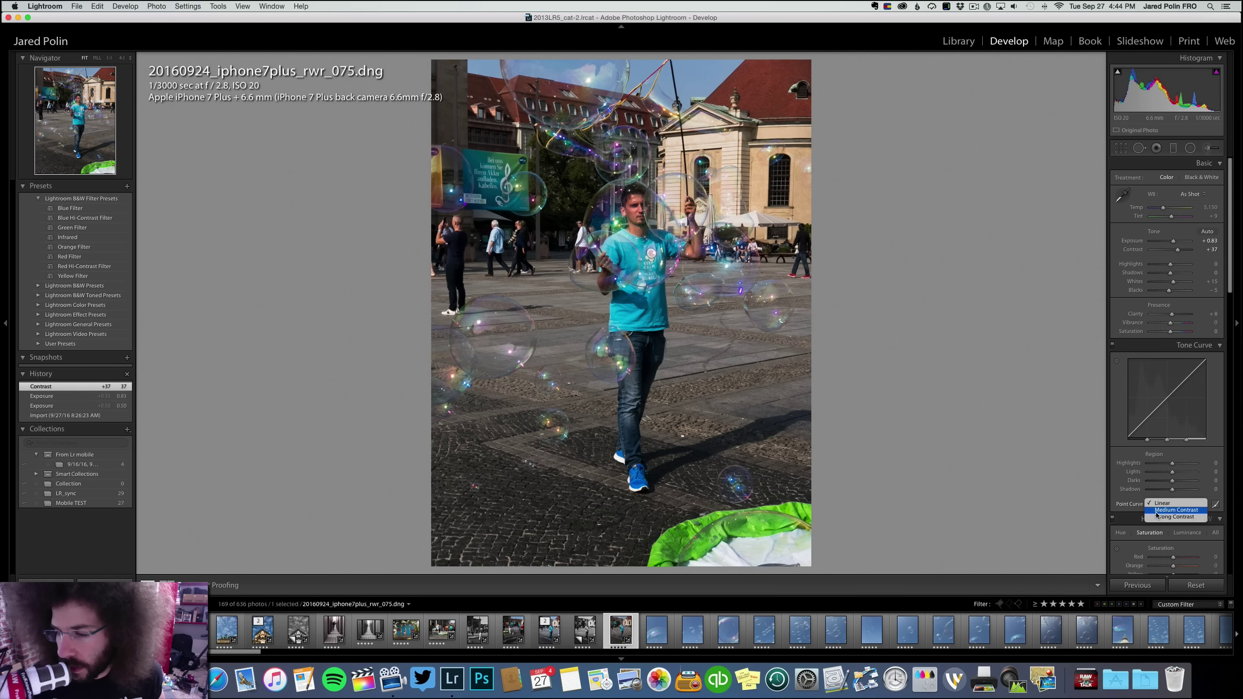
click(1158, 511)
drag(1172, 319, 1174, 317)
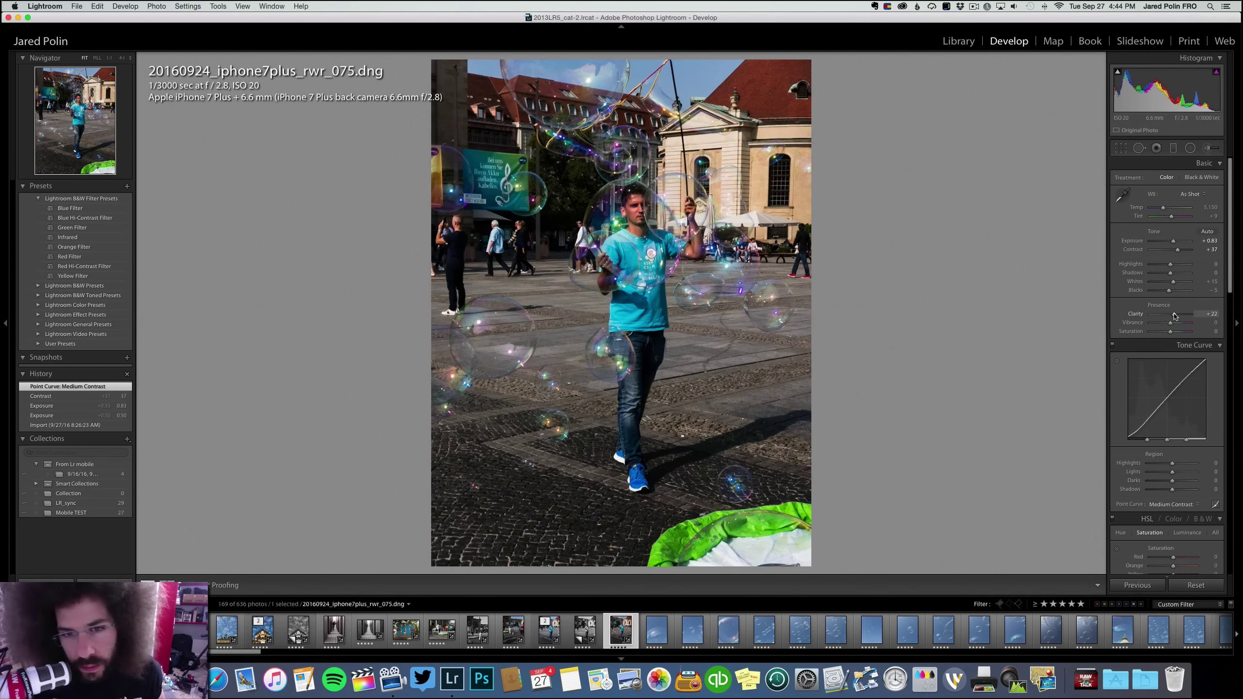
click(1178, 273)
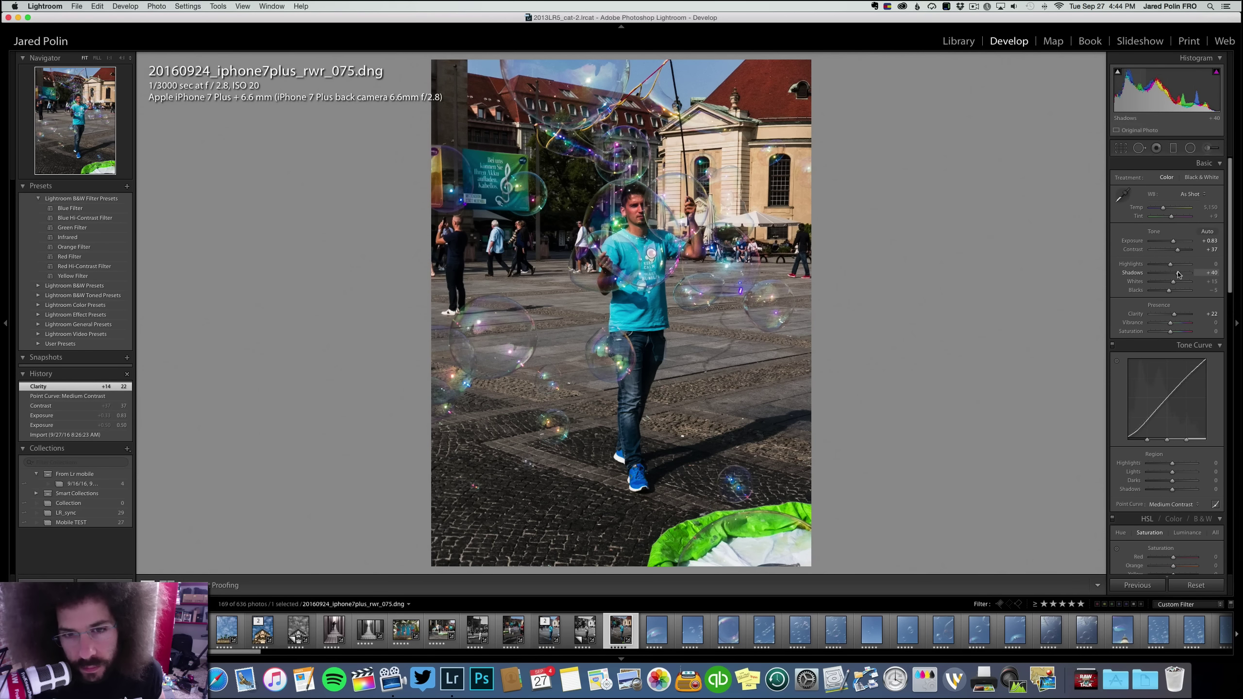
Set the temperature to 4,736 and preview black and white before returning to colour
drag(1164, 208, 1182, 251)
drag(1164, 209, 1162, 212)
click(1201, 177)
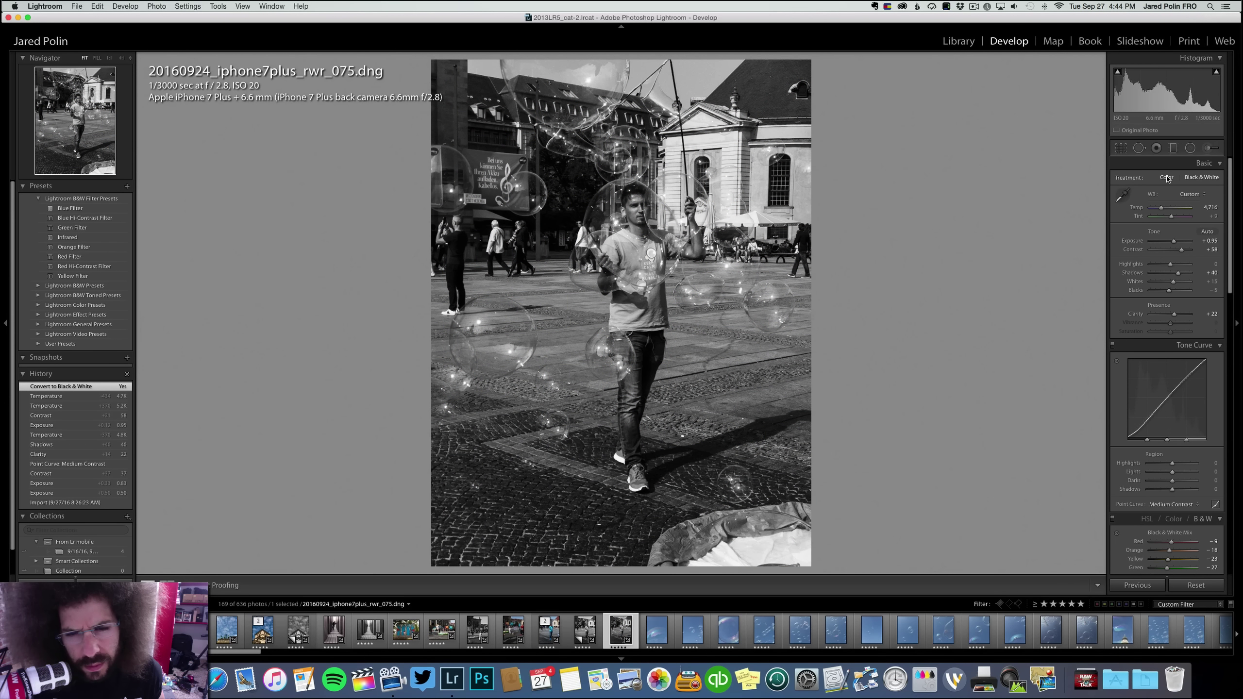
click(1167, 178)
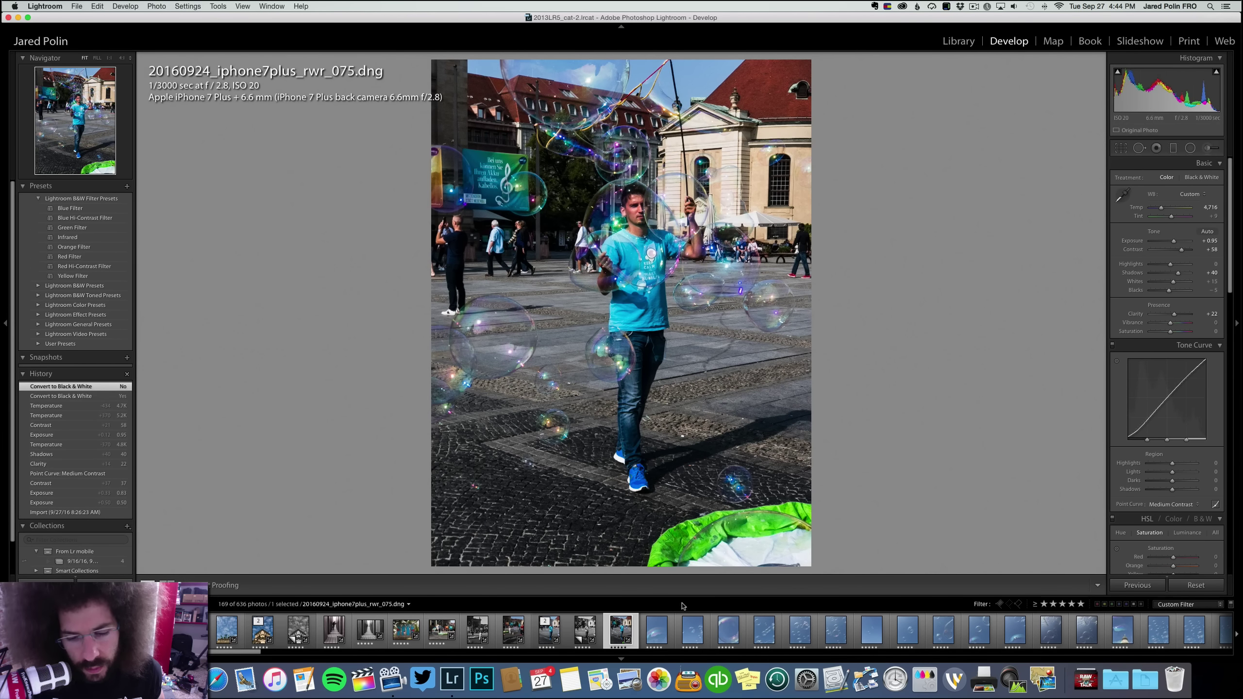
Make a black-and-white virtual copy of photo 075 with contrast +100 and exposure +1.05
right_click(621, 631)
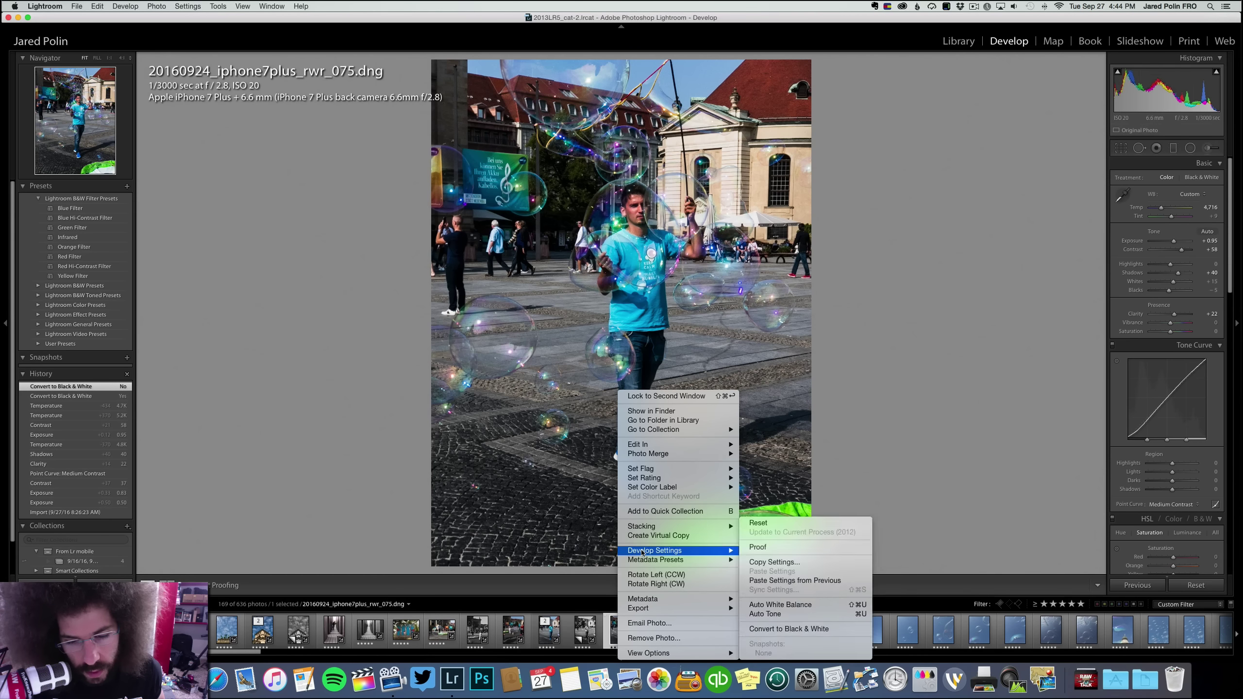
click(658, 535)
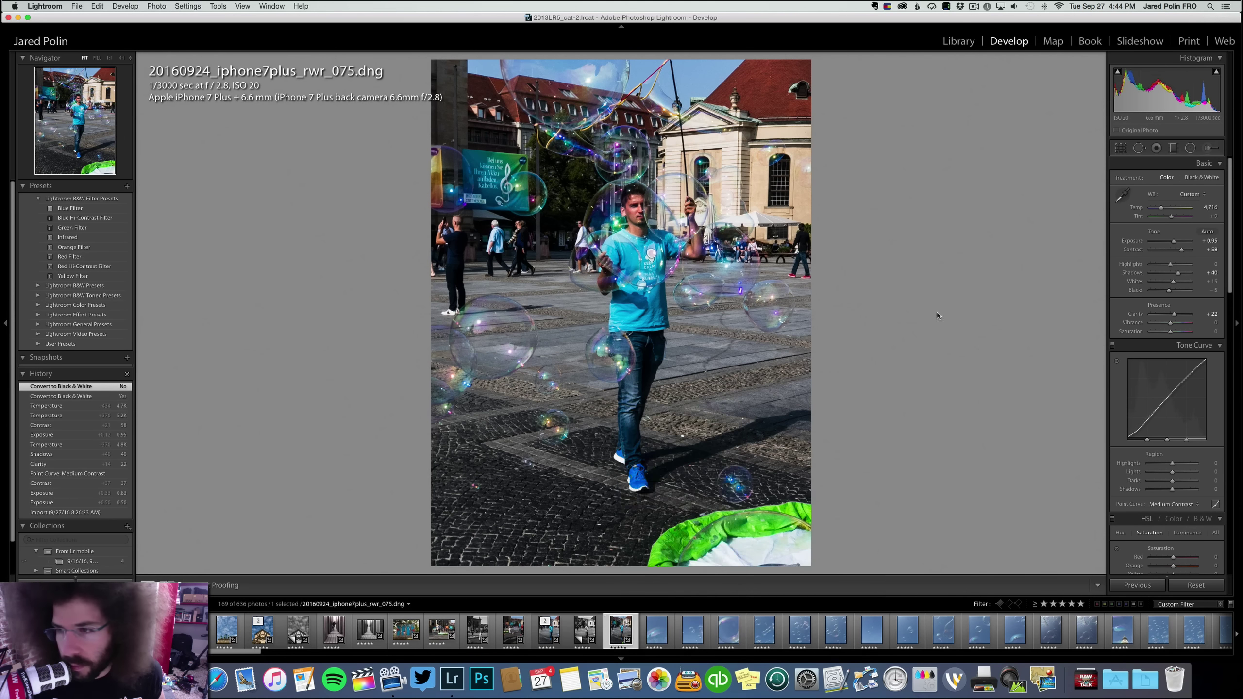
click(1201, 177)
click(1188, 251)
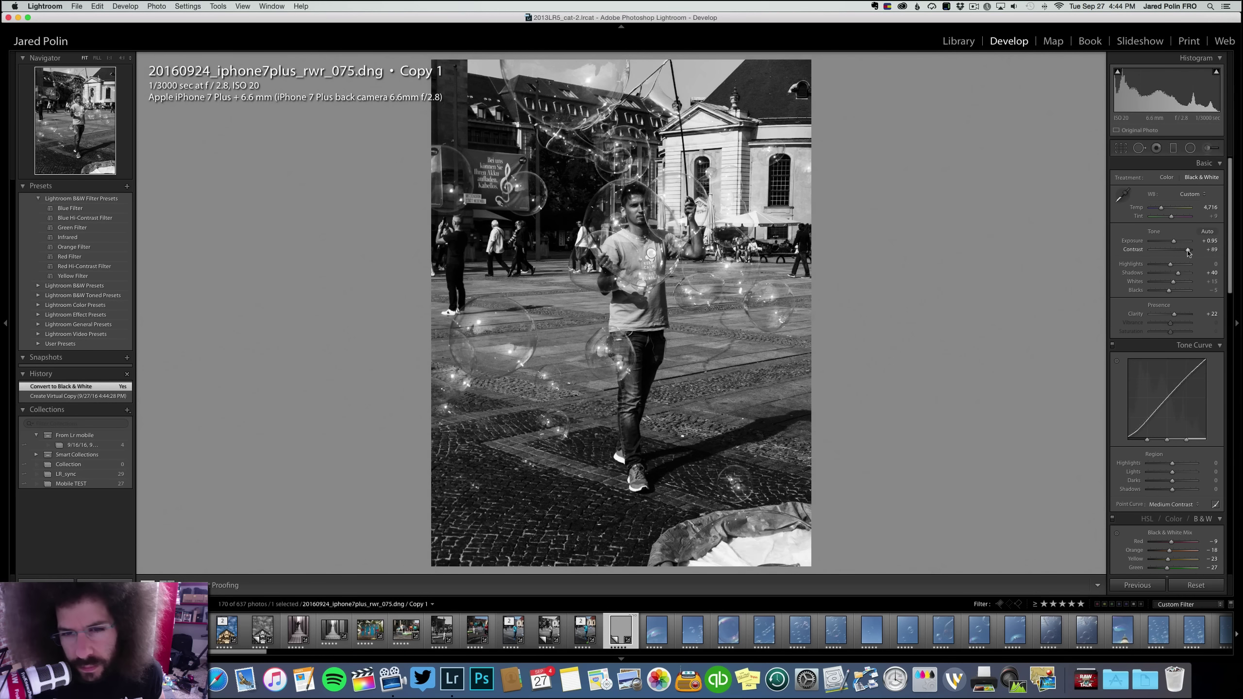
drag(1189, 253, 1174, 241)
Deepen the copy's blacks and lift whites to +20, then move to photo 083
key(F1)
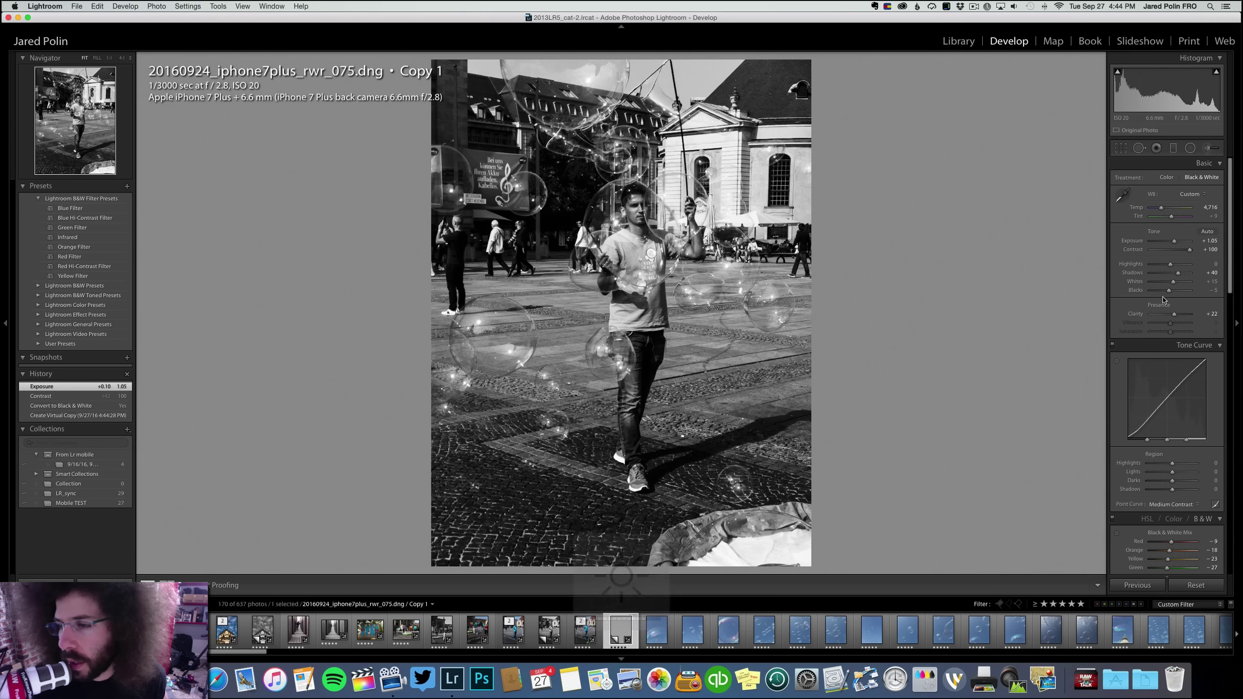
drag(1169, 292, 1175, 283)
key(Right)
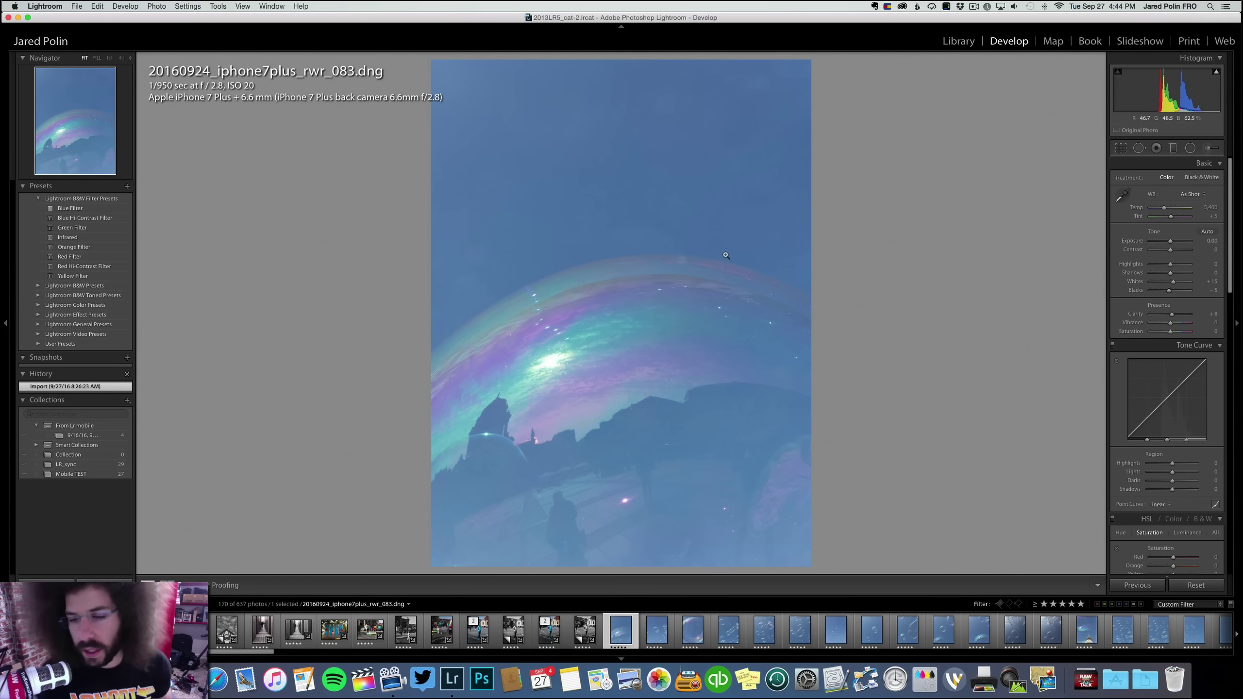
Give photo 083 contrast +100, Medium Contrast curve, exposure −0.70, Clarity +43 and Shadows +41
drag(1170, 250, 1181, 250)
click(1148, 508)
click(1168, 515)
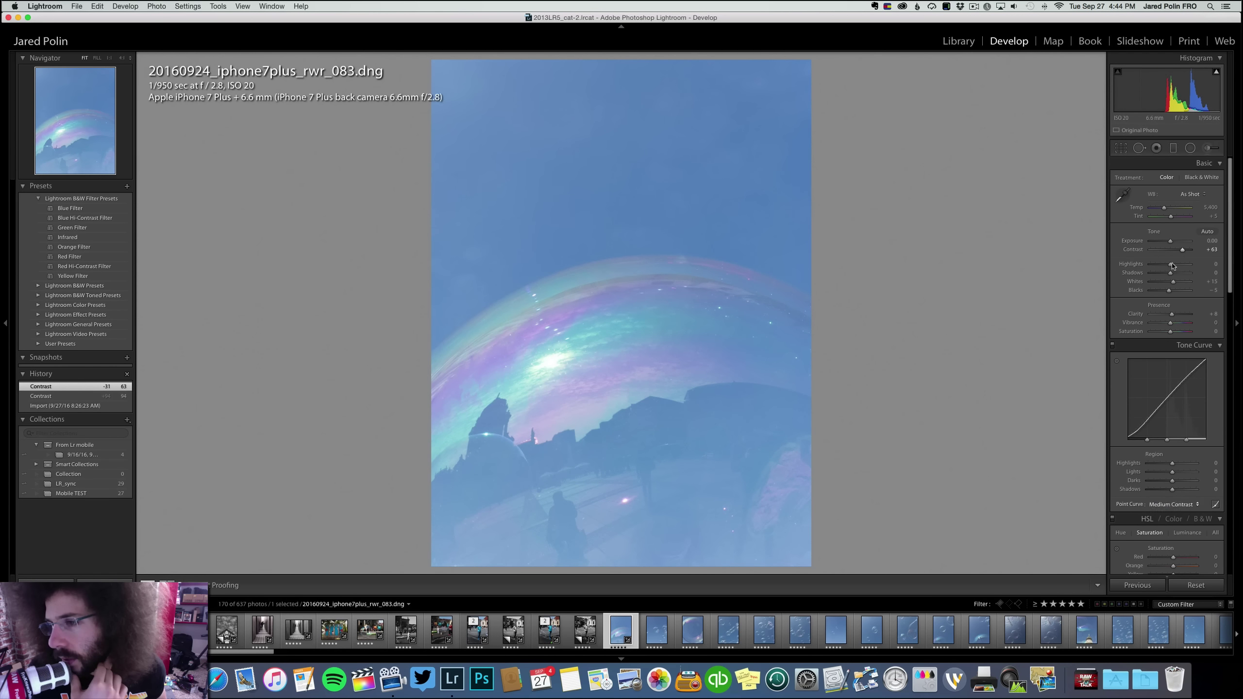
drag(1166, 245, 1177, 311)
drag(1171, 272, 1188, 250)
click(1191, 179)
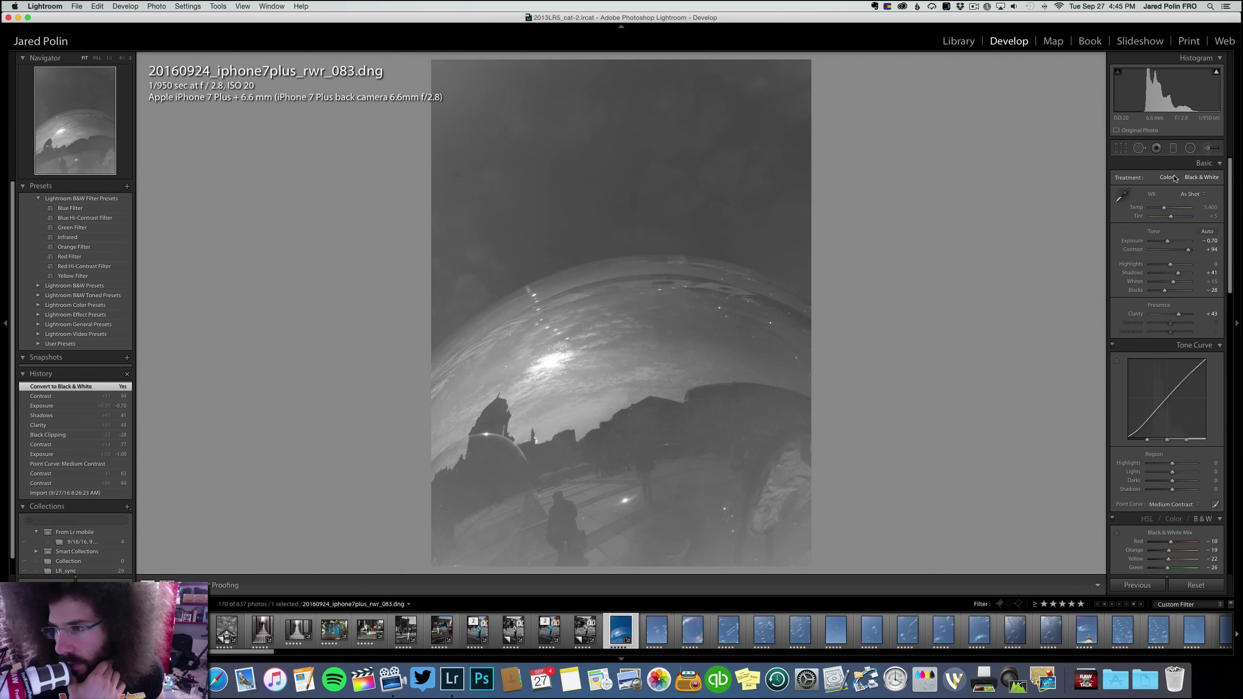
click(1168, 178)
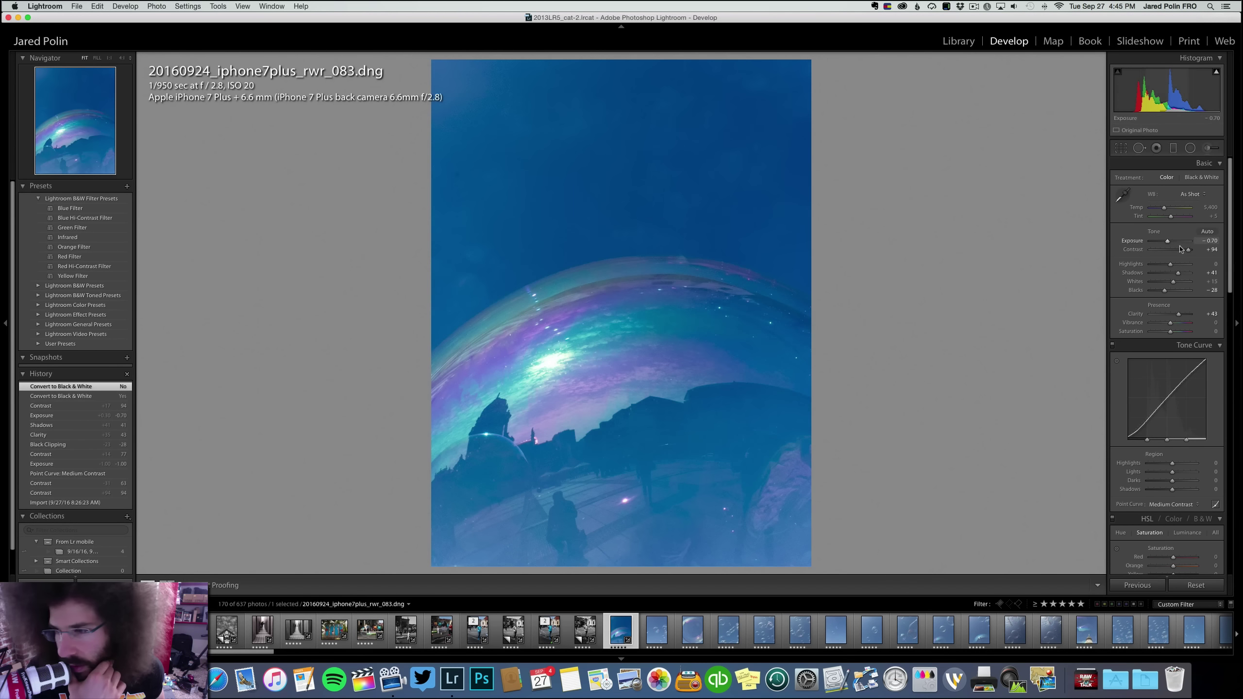
drag(1188, 250, 1163, 265)
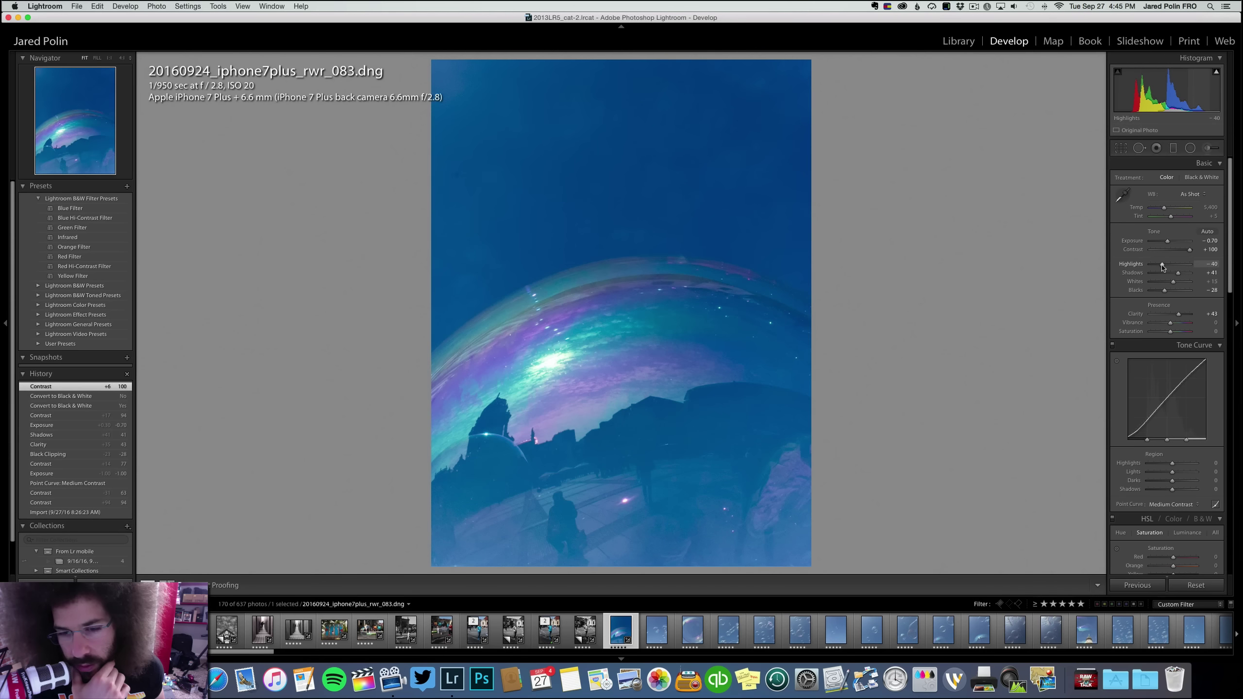
Check detail at 1:1, add Vibrance +20 while undoing the saturation change, then advance to 085
click(448, 152)
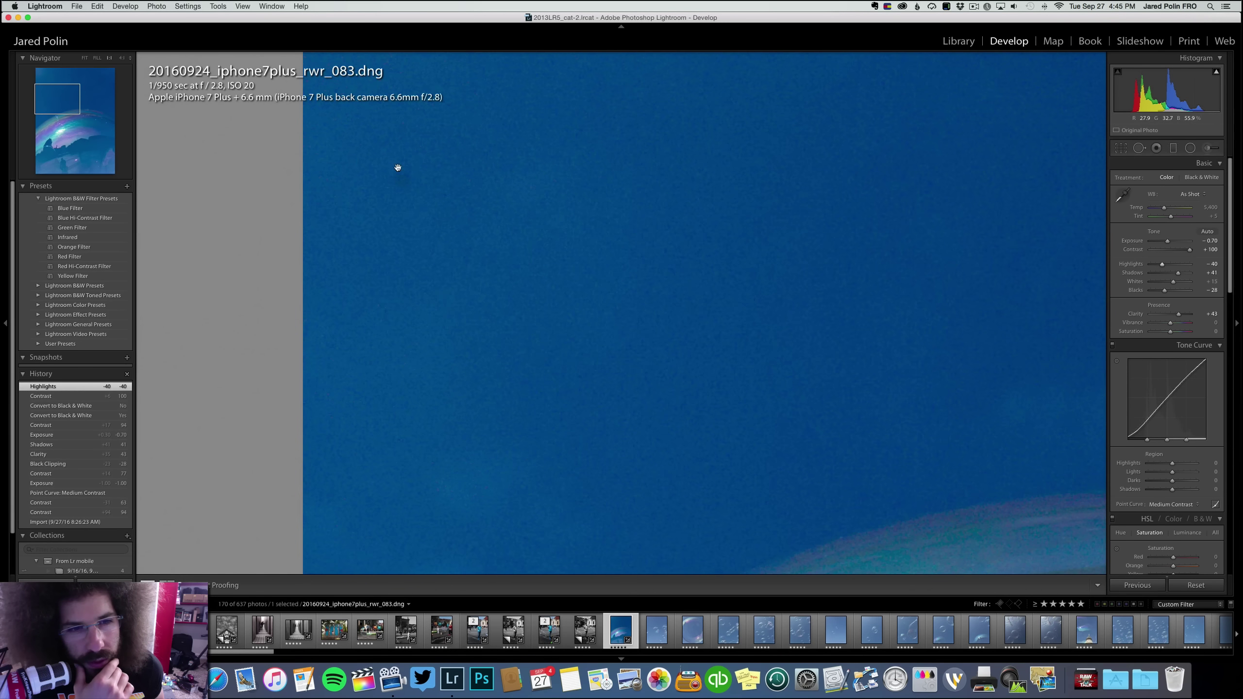
drag(398, 167, 495, 167)
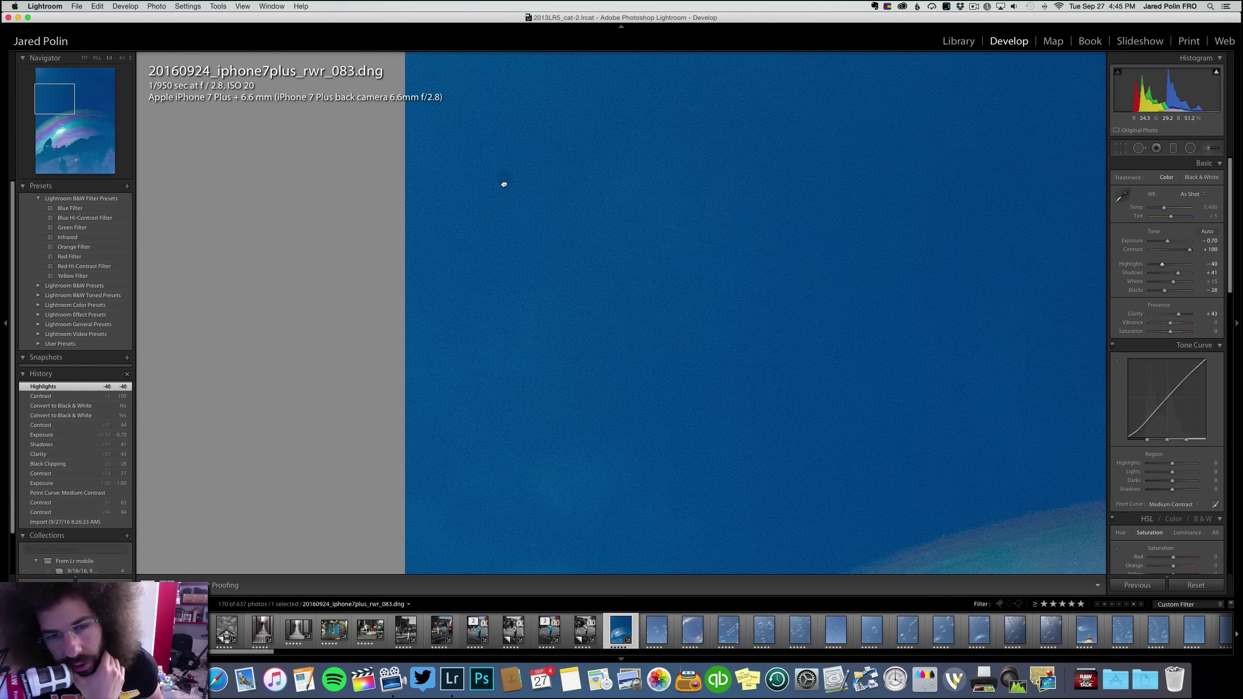
click(504, 184)
scroll(1170, 294, down, 2)
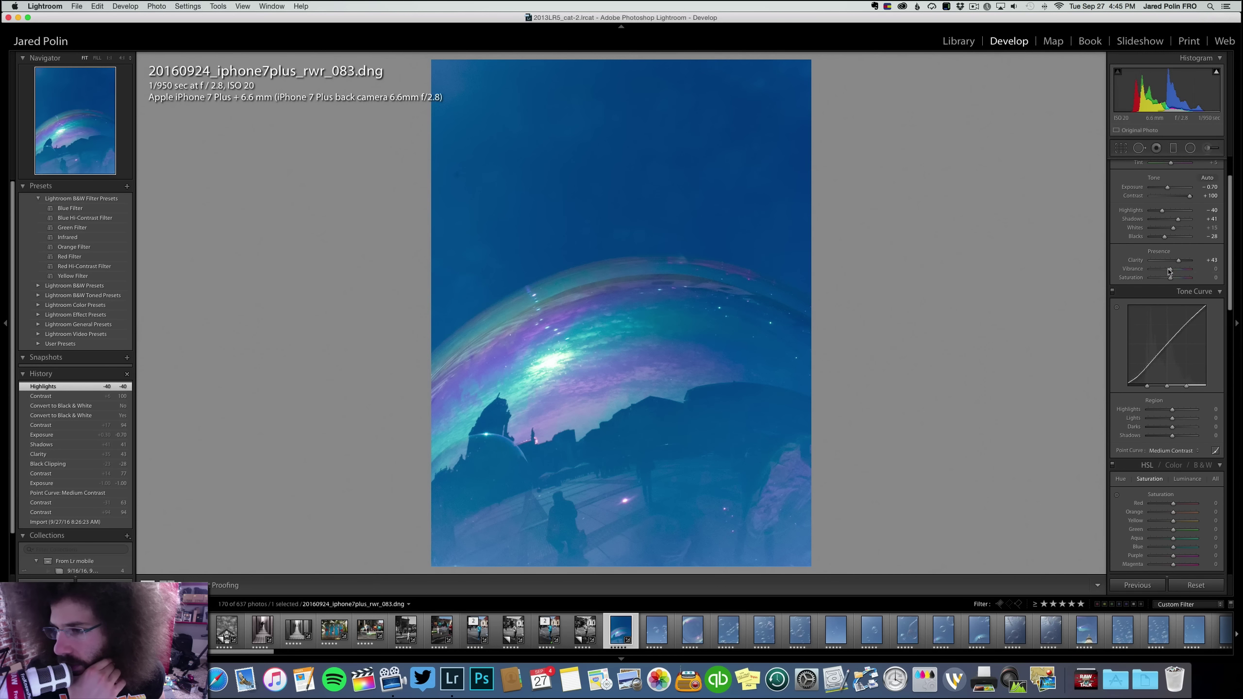
drag(1178, 271, 1176, 280)
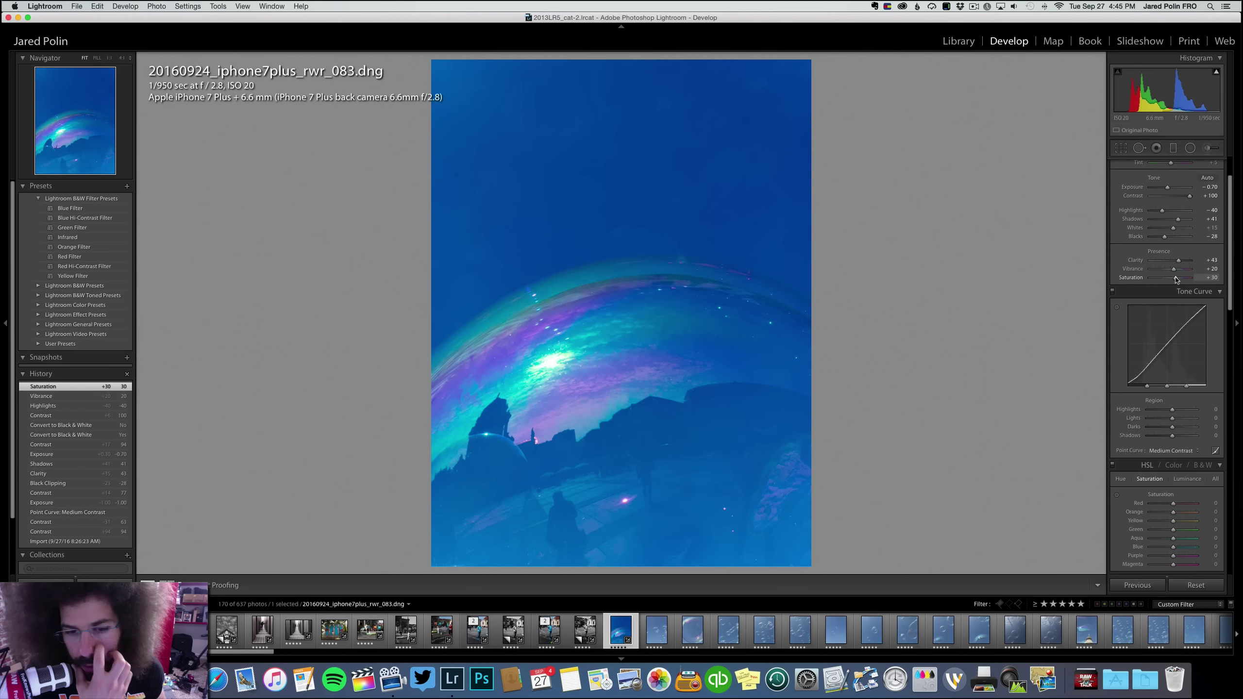
key(super+z)
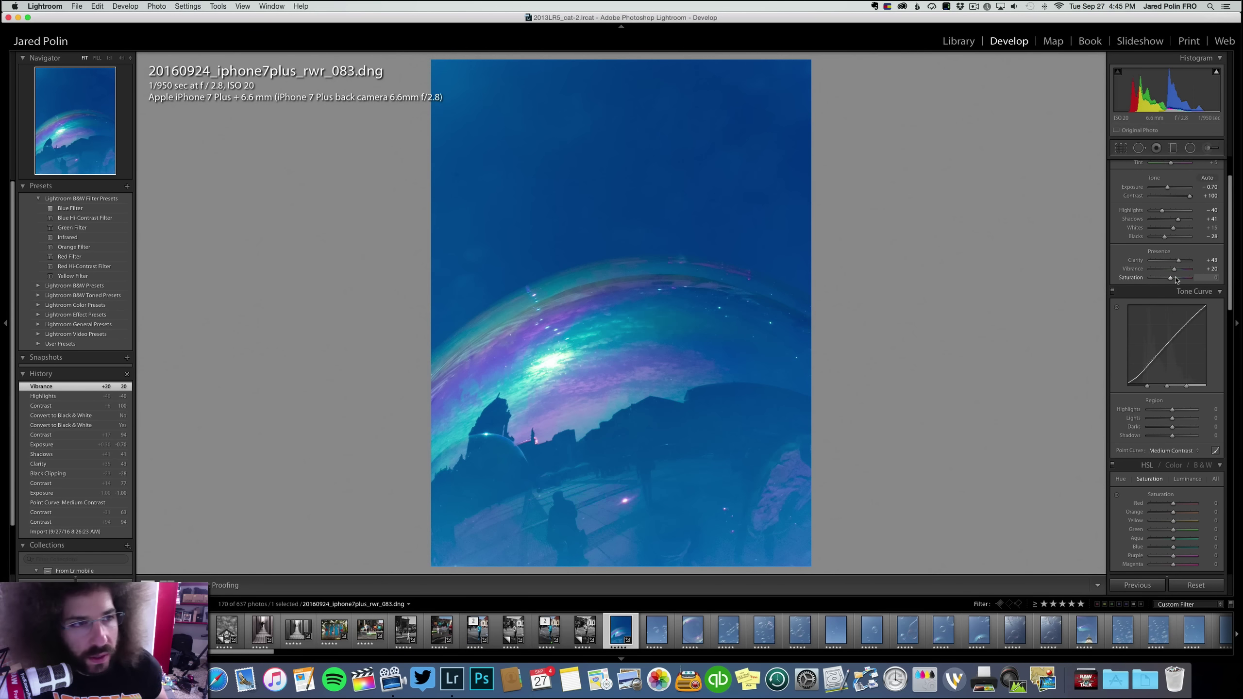
key(Right)
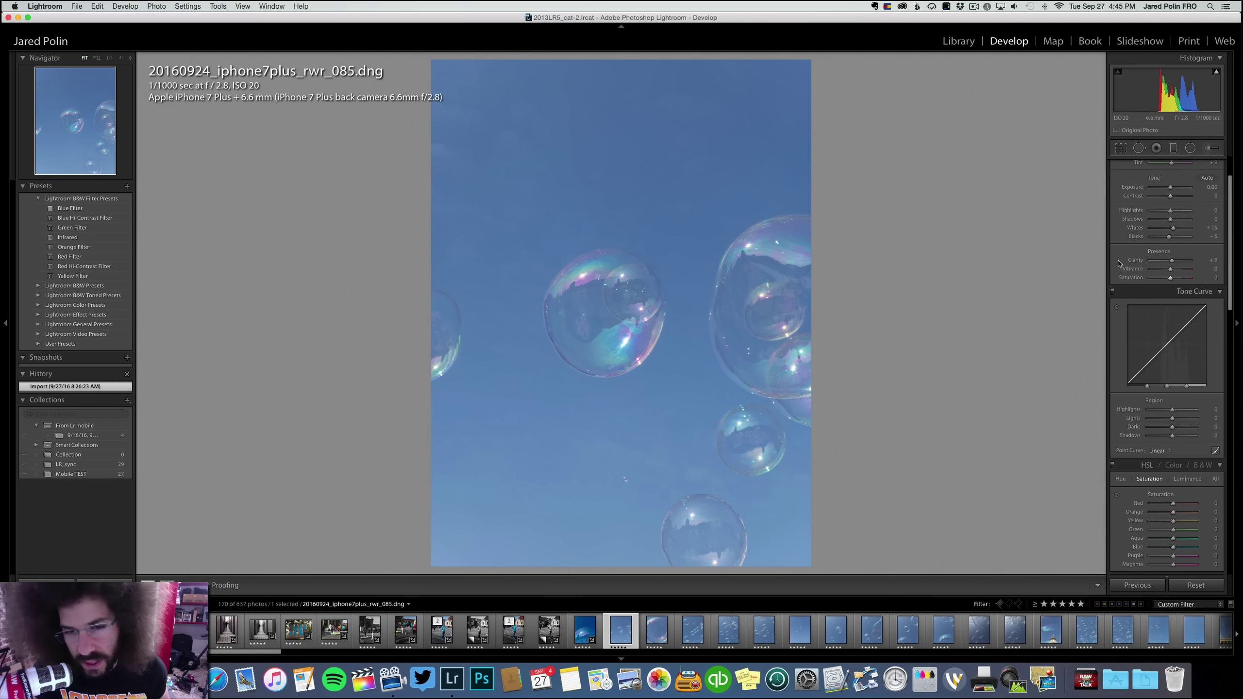
Clear photo 085's rating to 0 and zoom into photo 089's bubble
key(0)
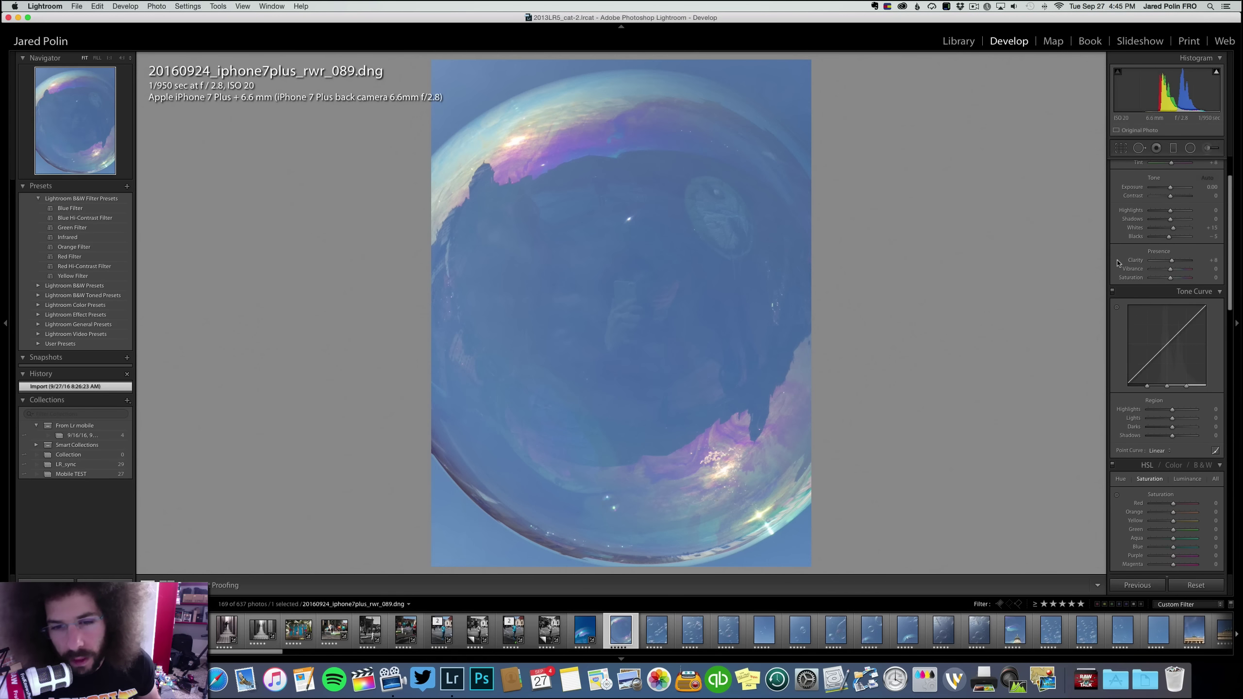
click(619, 265)
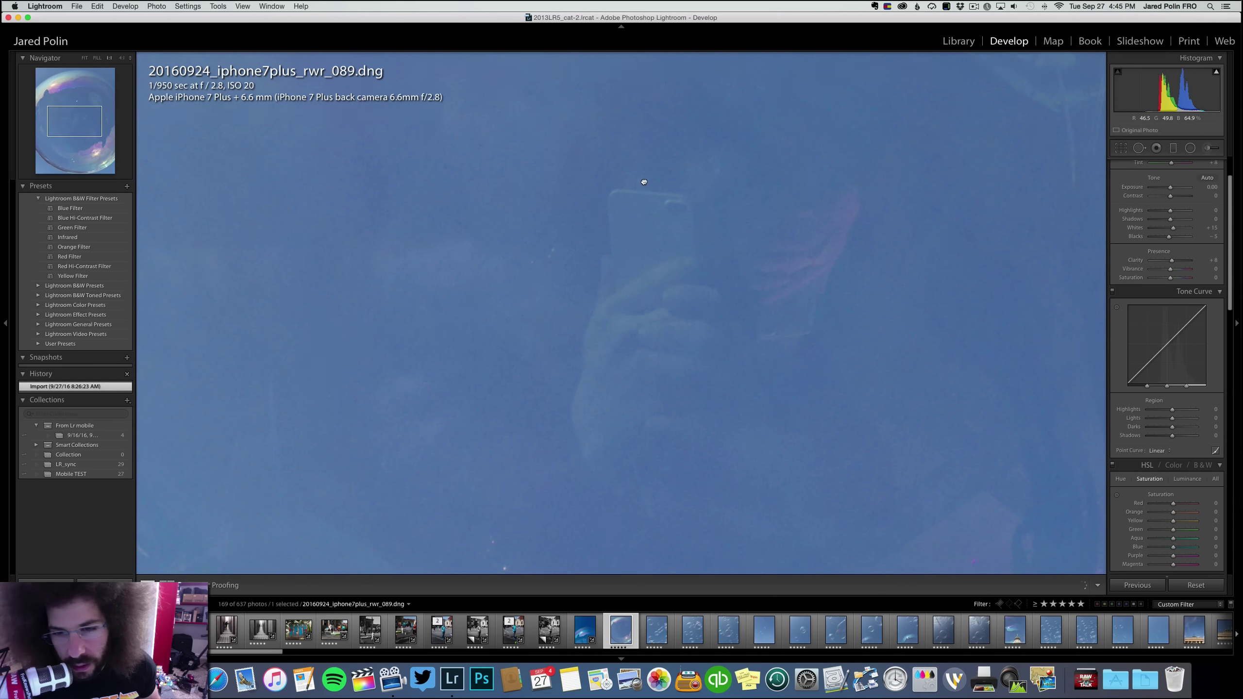
scroll(684, 304, up, 5)
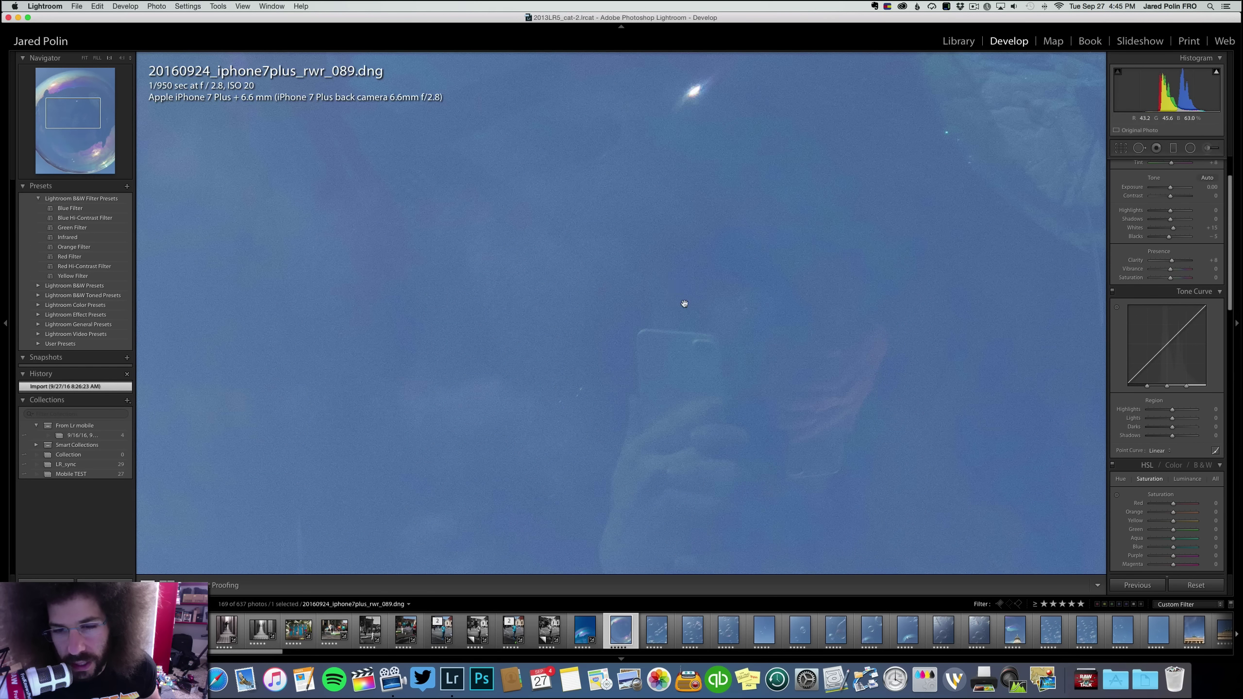
click(736, 212)
Re-examine photo 089 at 1:1, then clear the filmstrip selection
click(744, 231)
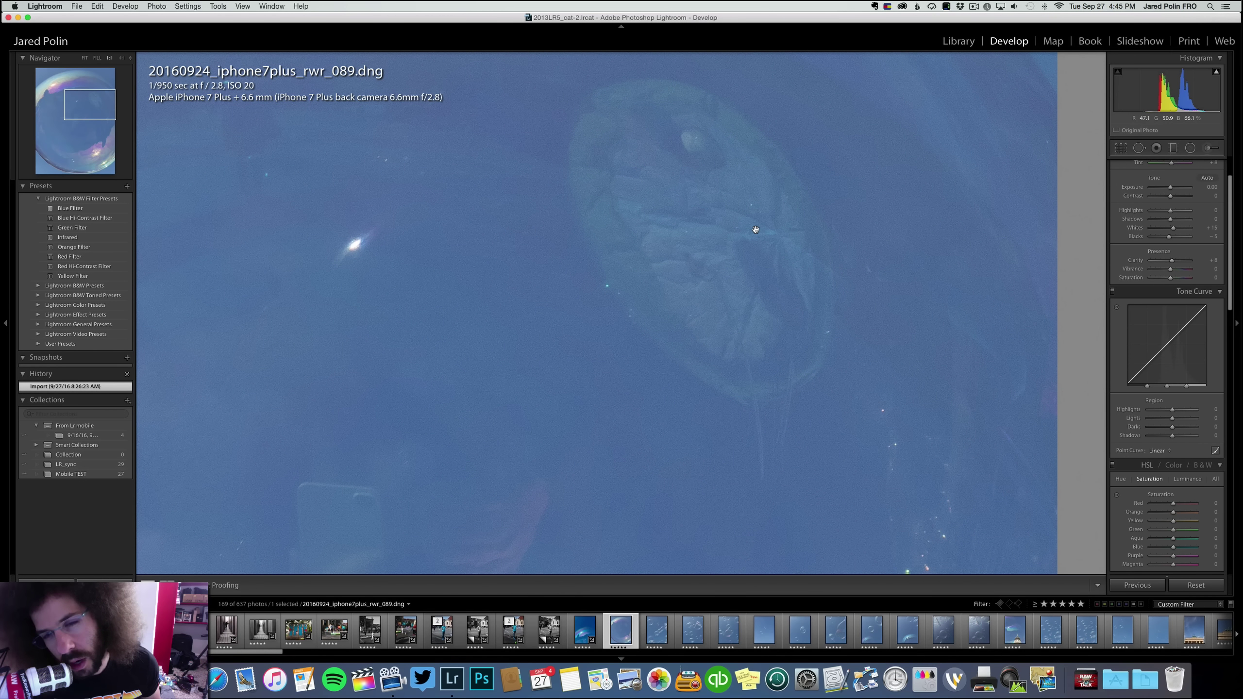
click(645, 227)
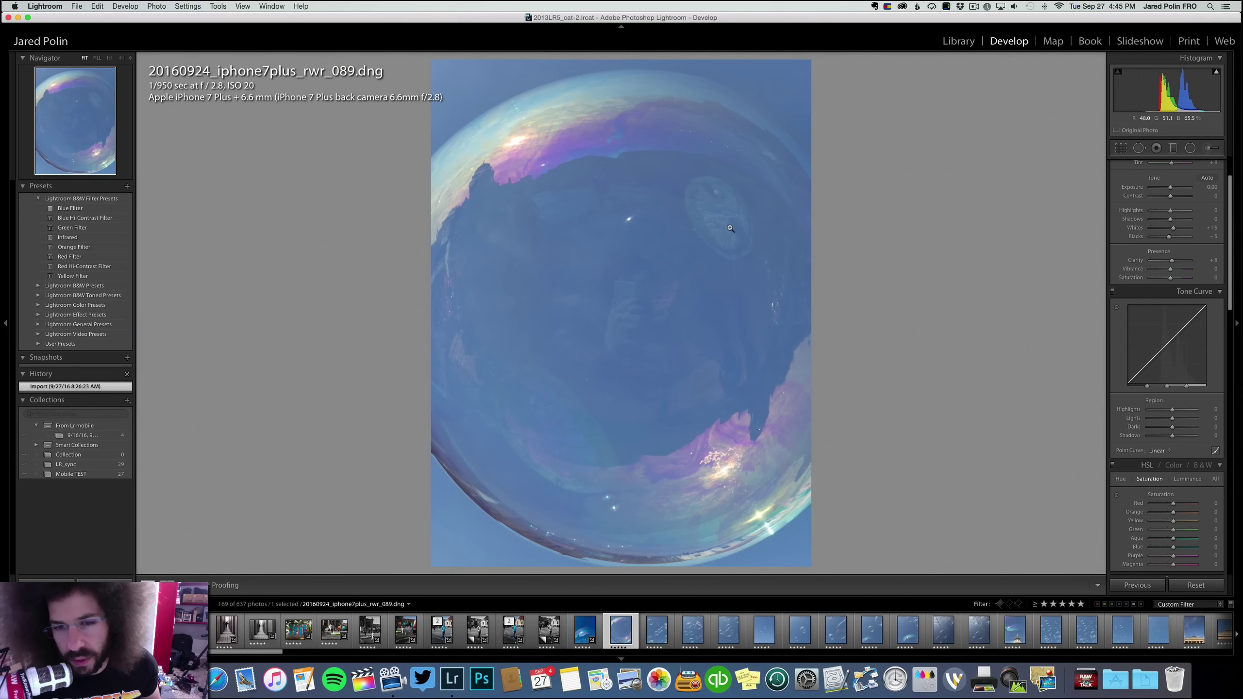
scroll(1184, 227, up, 2)
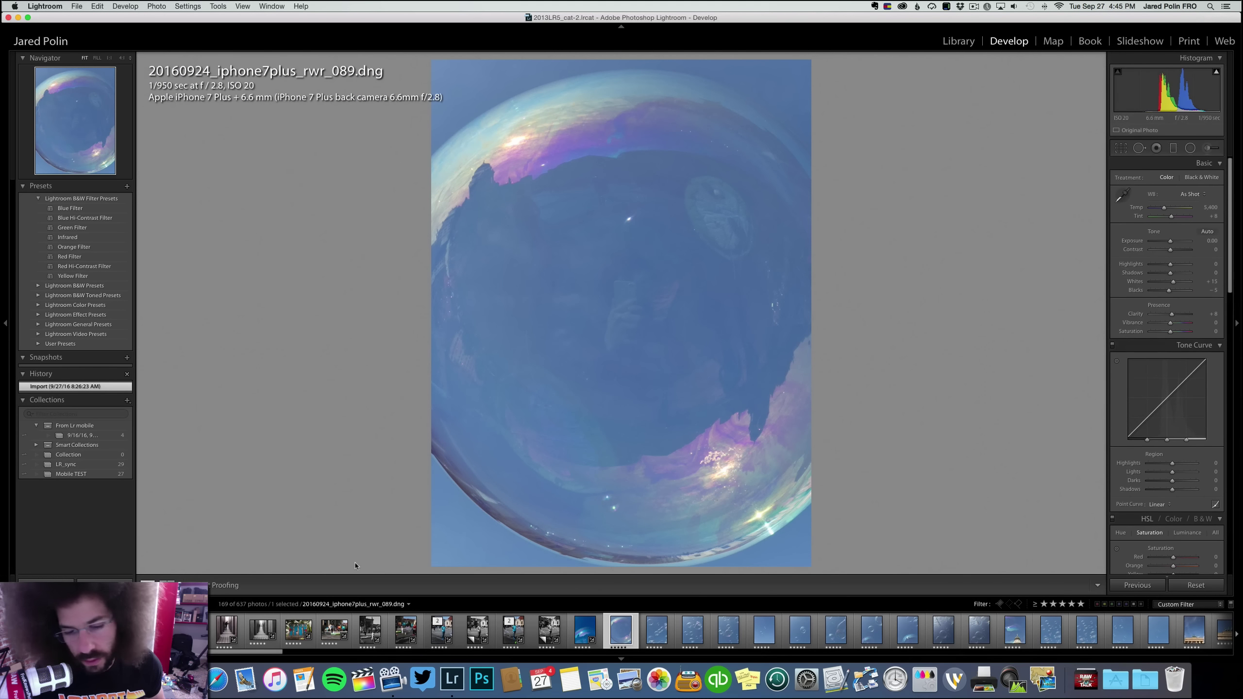
click(584, 632)
super+click(615, 631)
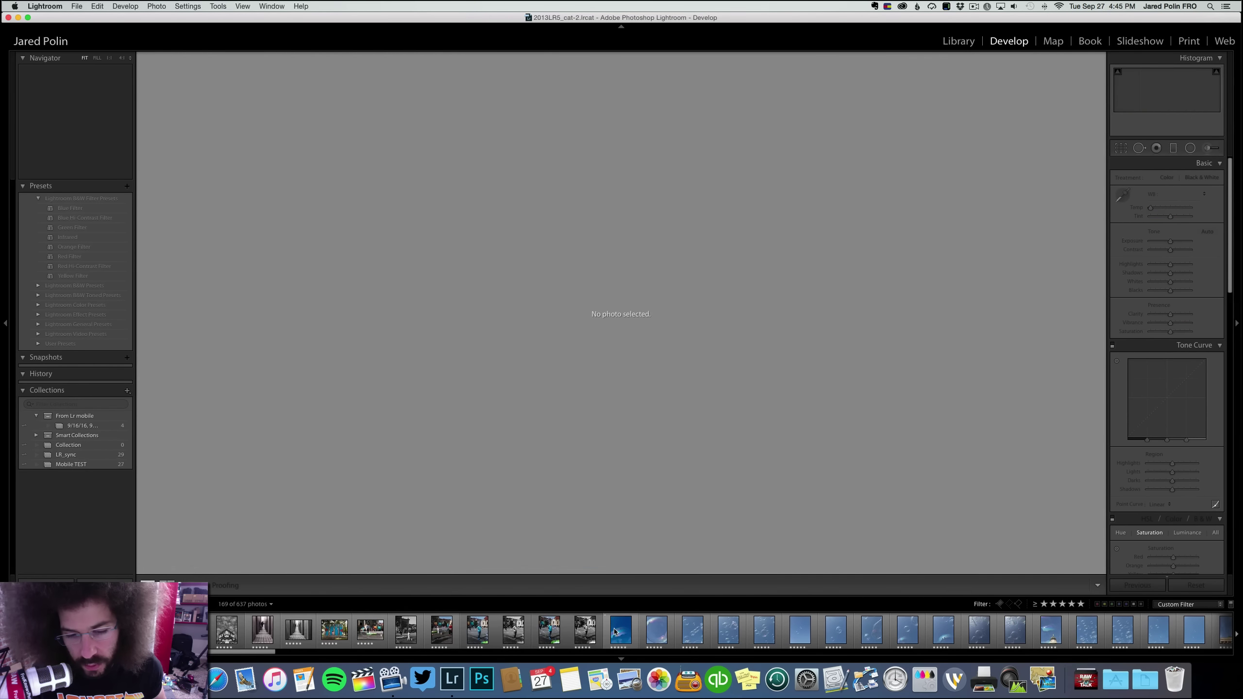
Select photos 083 and 089 and synchronize 083's settings onto 089
click(615, 632)
super+click(657, 632)
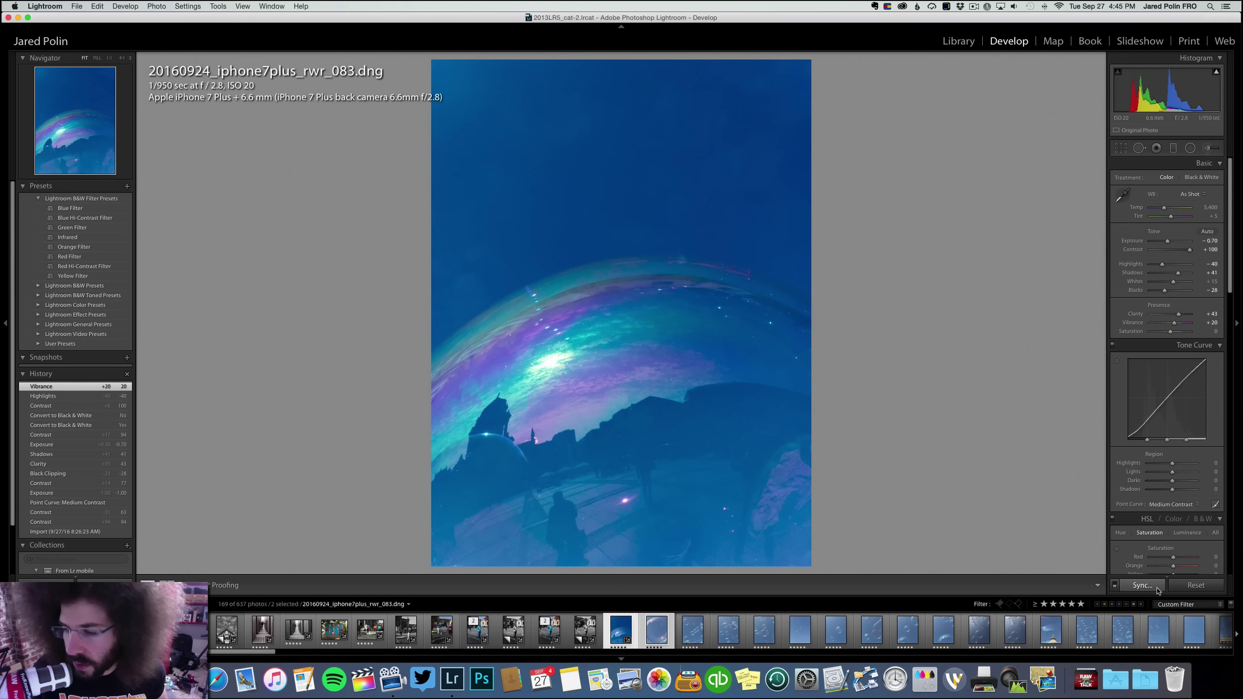
click(1157, 590)
click(772, 227)
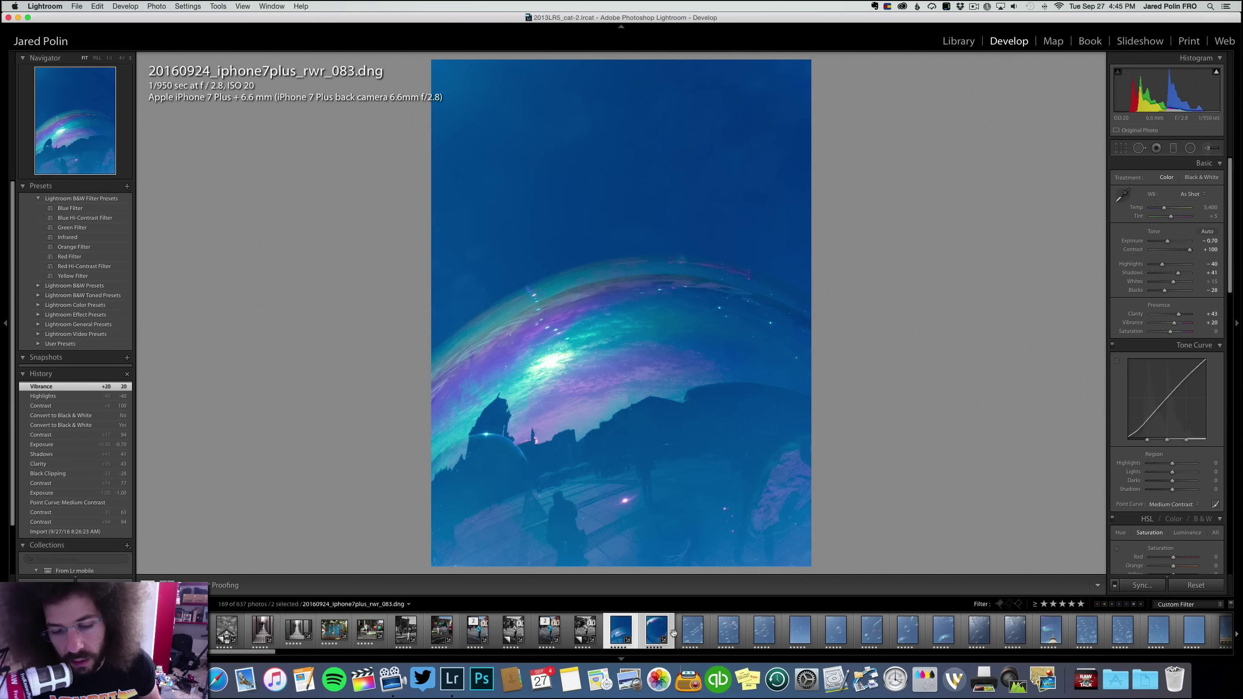
Set photo 089's exposure to −0.45 and move on to photo 092
click(672, 633)
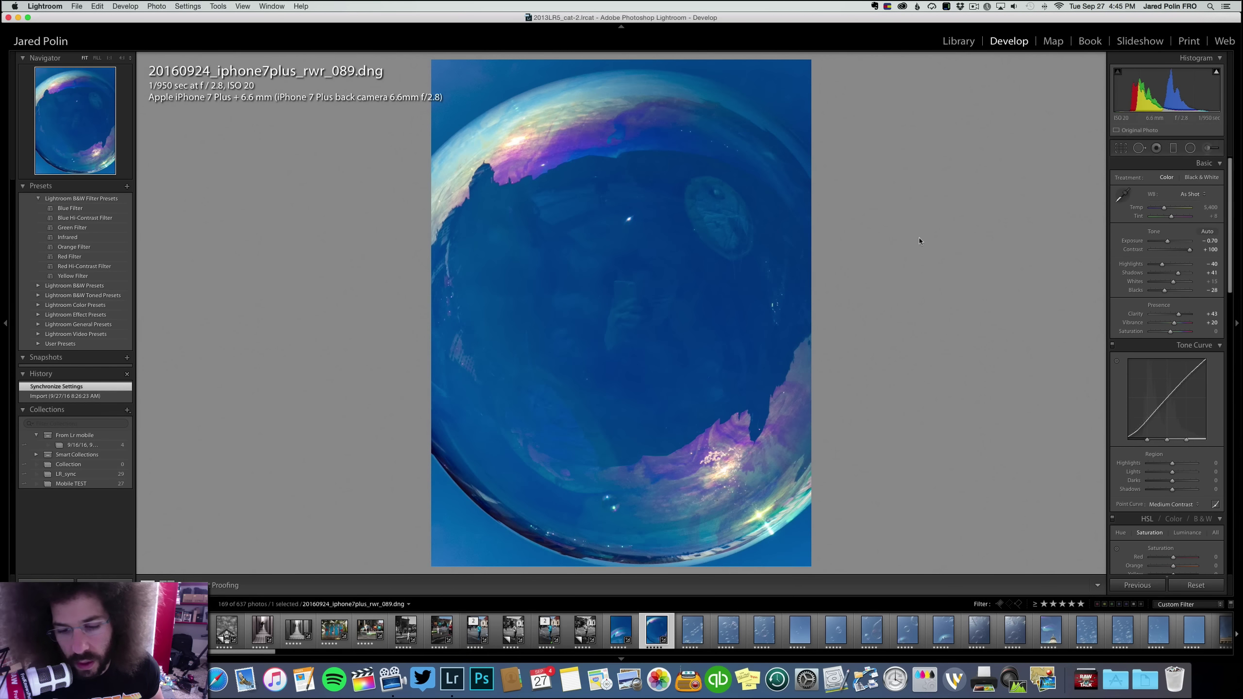
drag(1172, 241, 1169, 241)
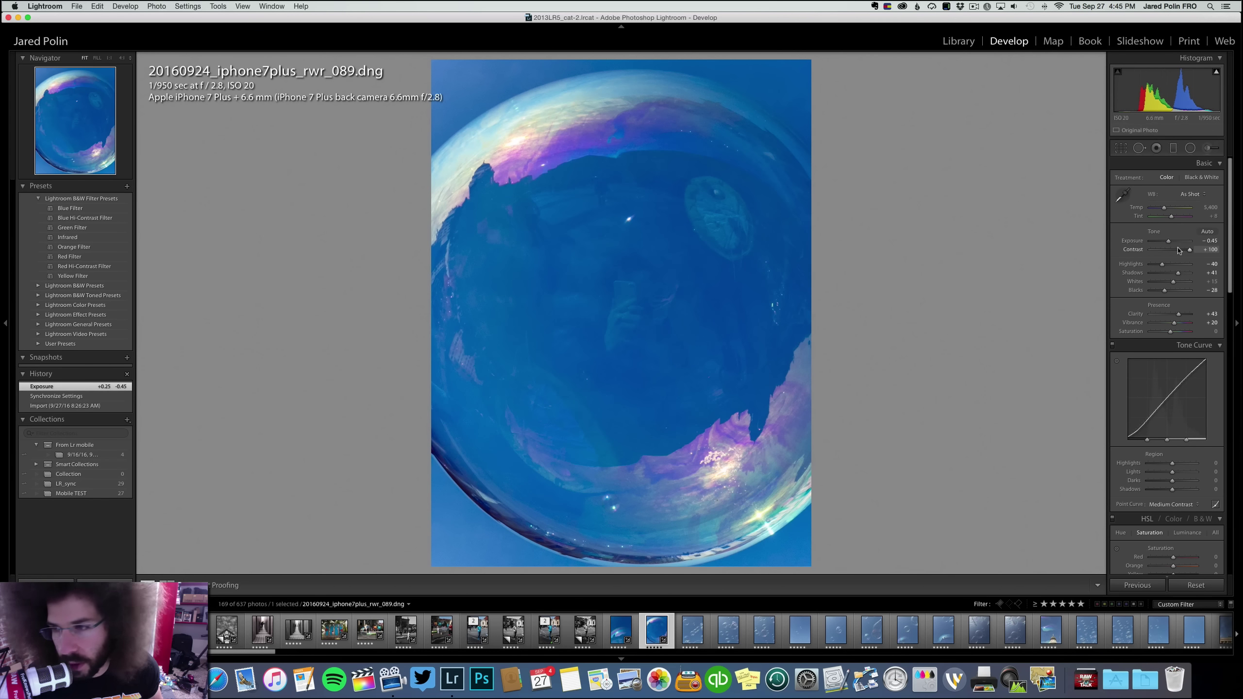
key(Right)
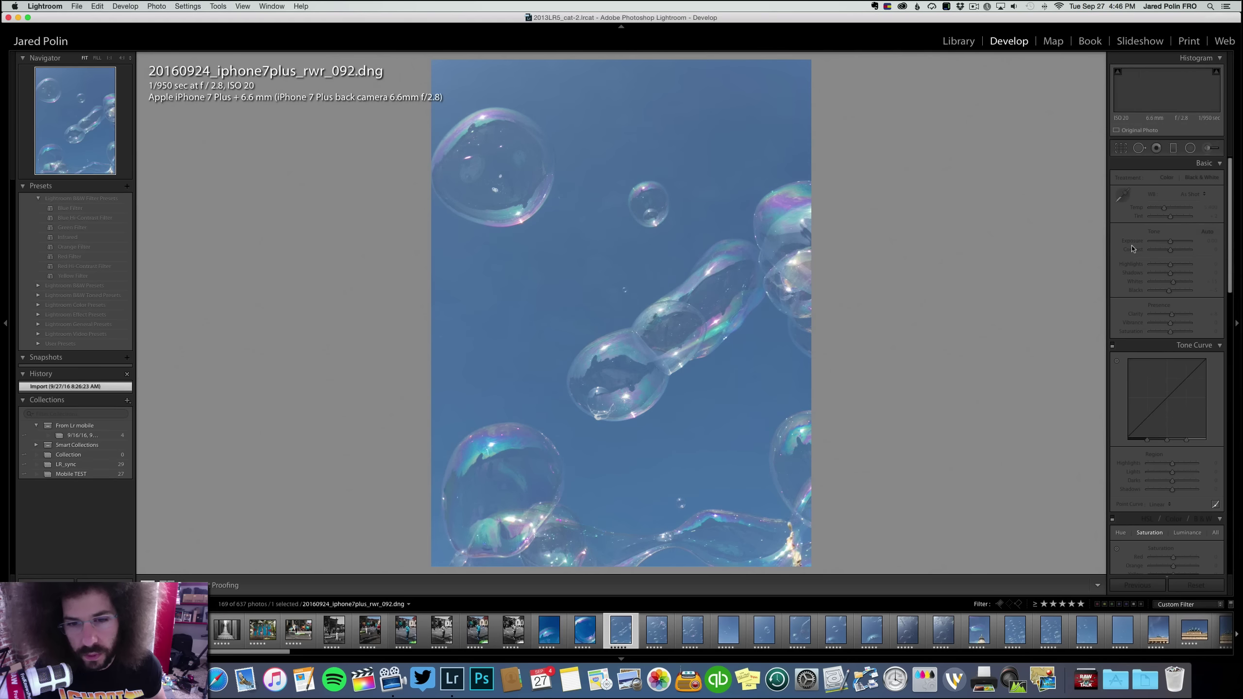
Set exposure −0.80, Medium Contrast curve, Clarity +29, Highlights +6 and temperature 6,257 on photo 092
drag(1170, 249, 1186, 251)
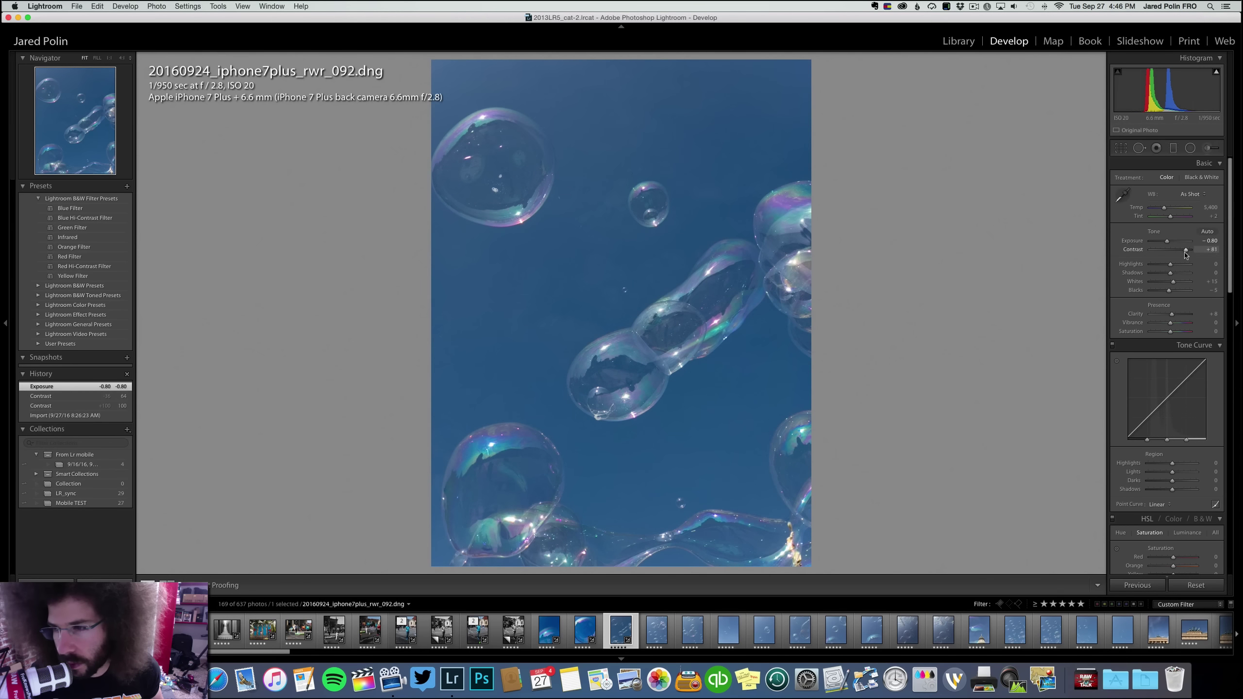
click(1151, 505)
click(1166, 513)
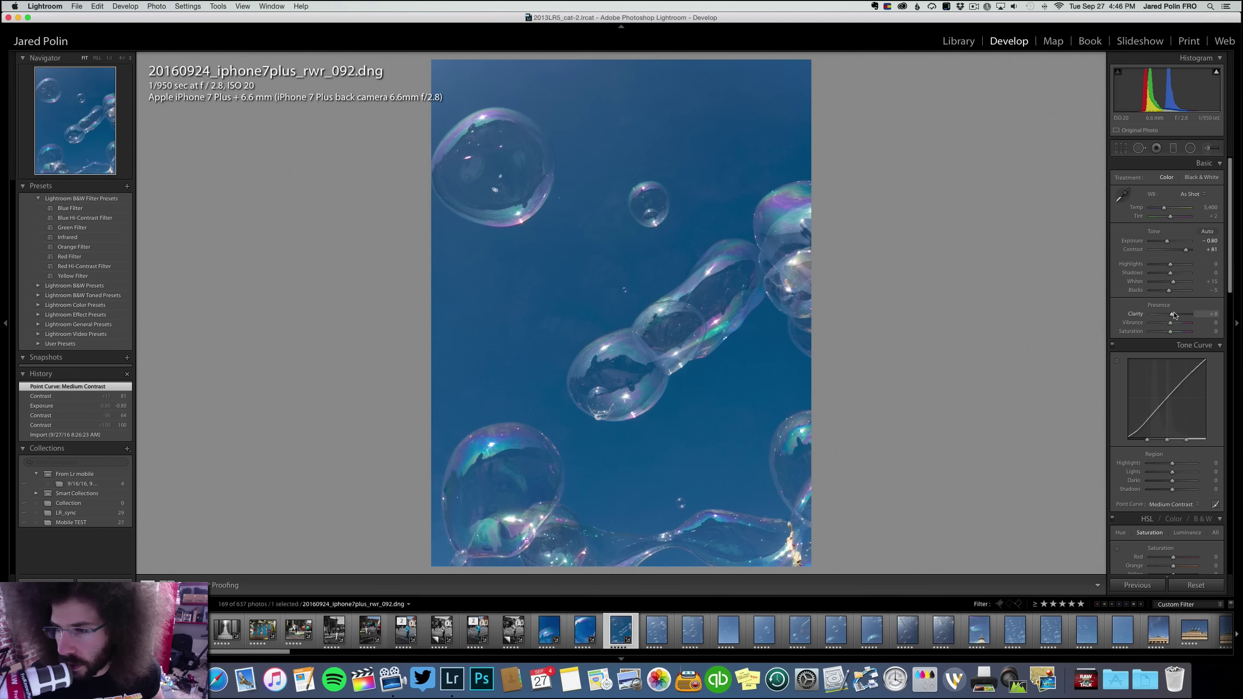
drag(1177, 316, 1168, 276)
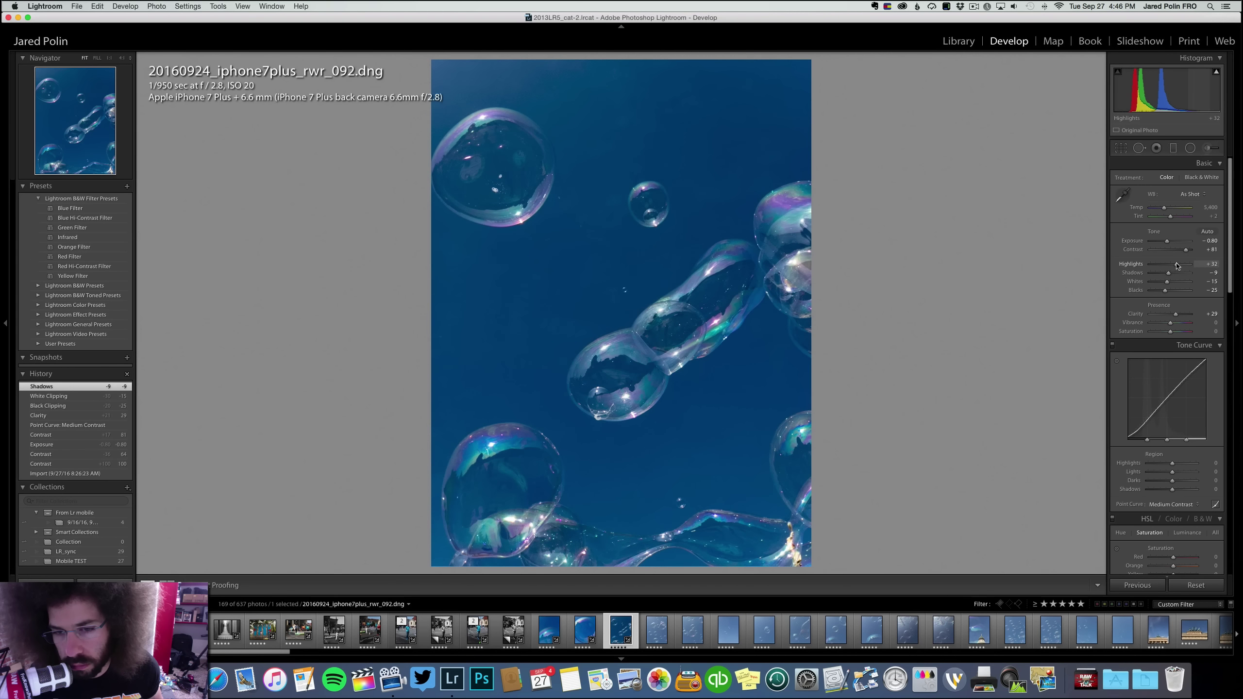
drag(1177, 266, 1179, 265)
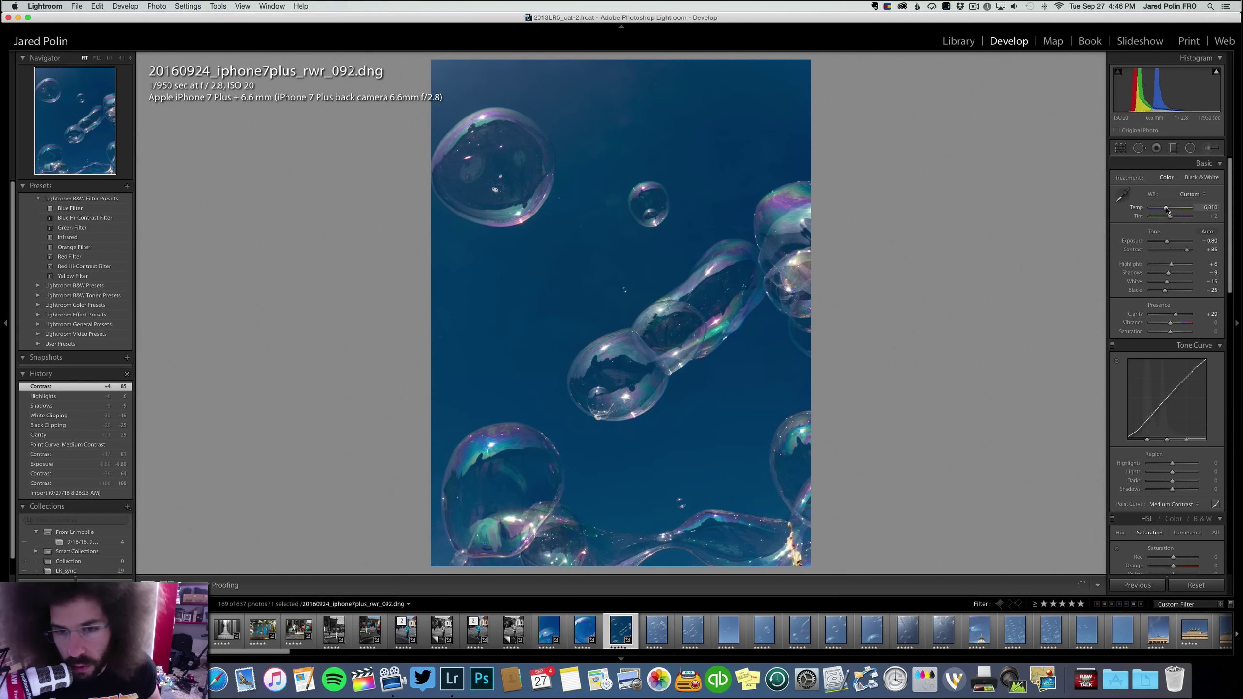
drag(1167, 211, 1168, 211)
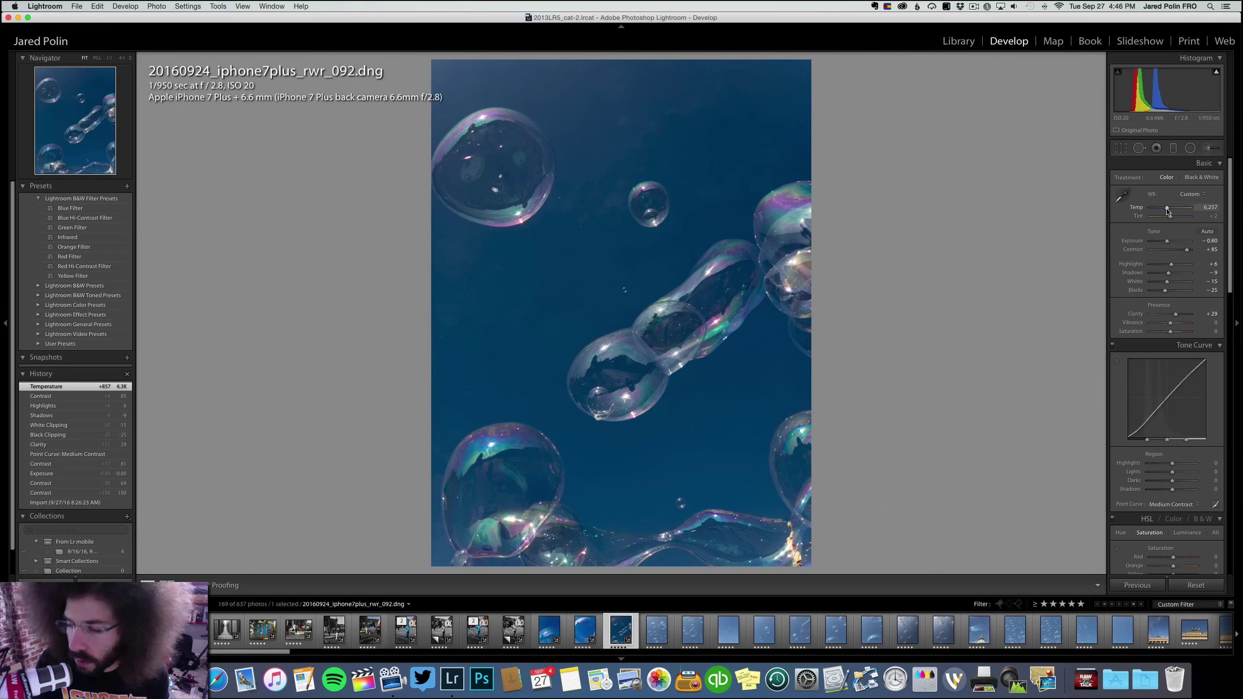
Hide the info overlay, check the bubbles at 1:1, deepen blacks to −26, and set contrast +84
key(i)
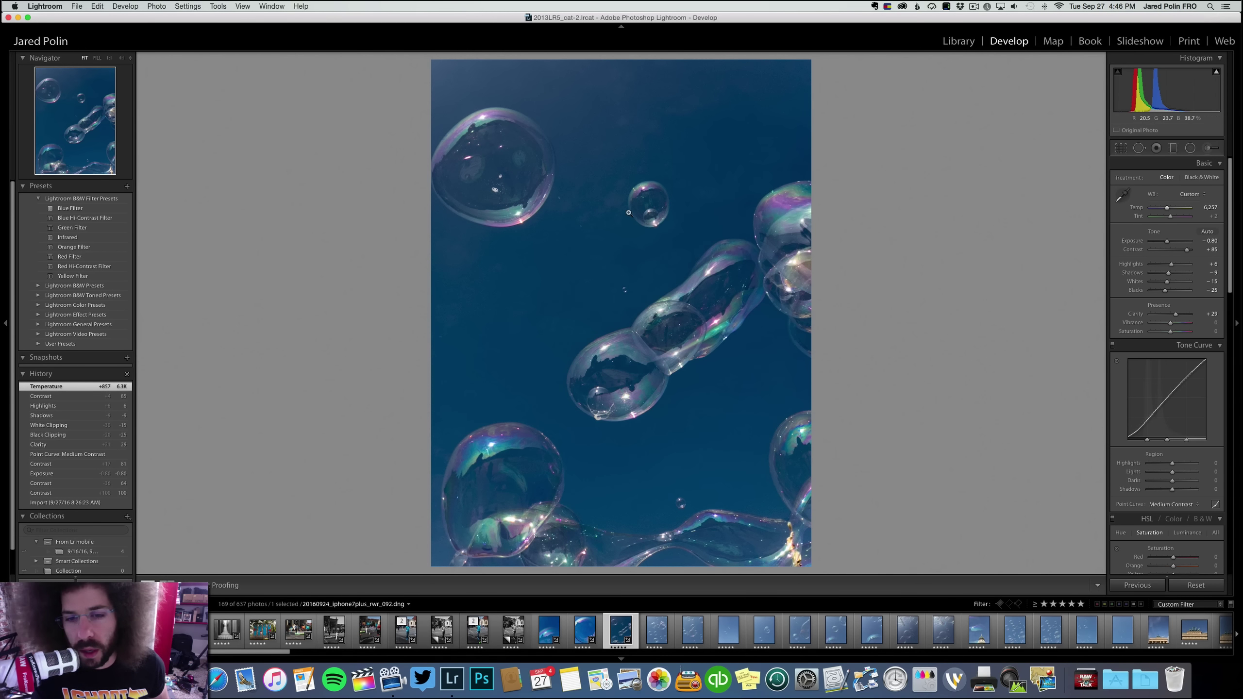
click(642, 298)
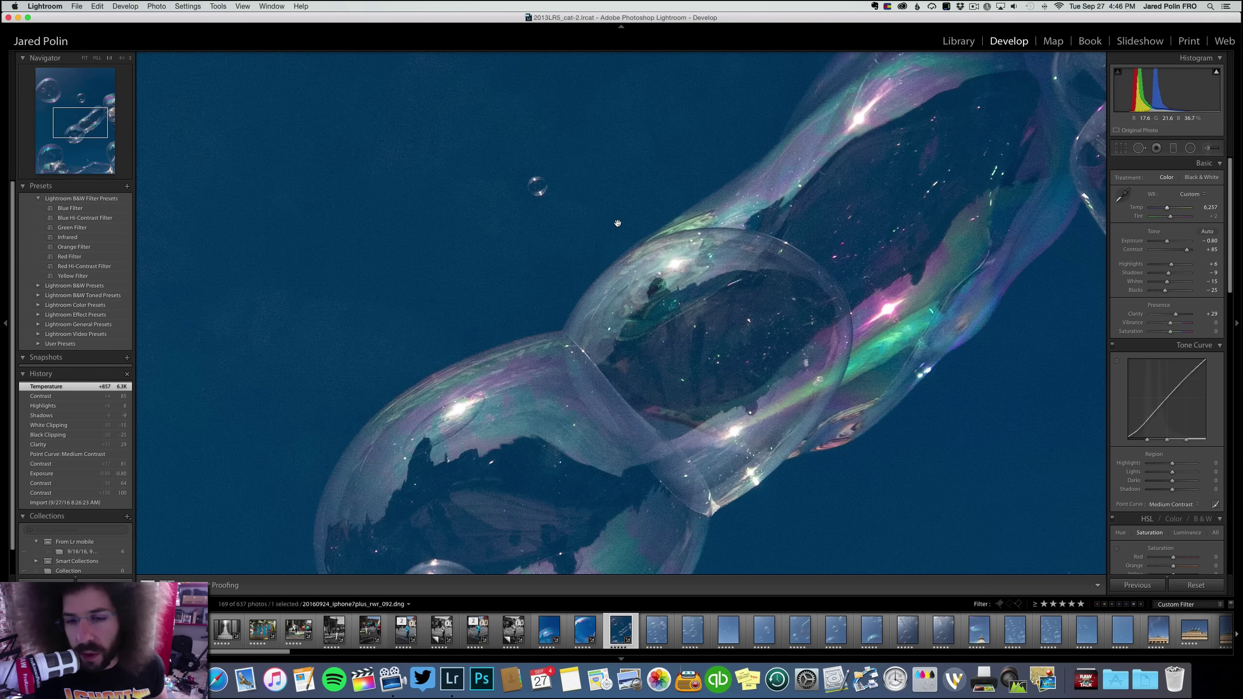
click(618, 224)
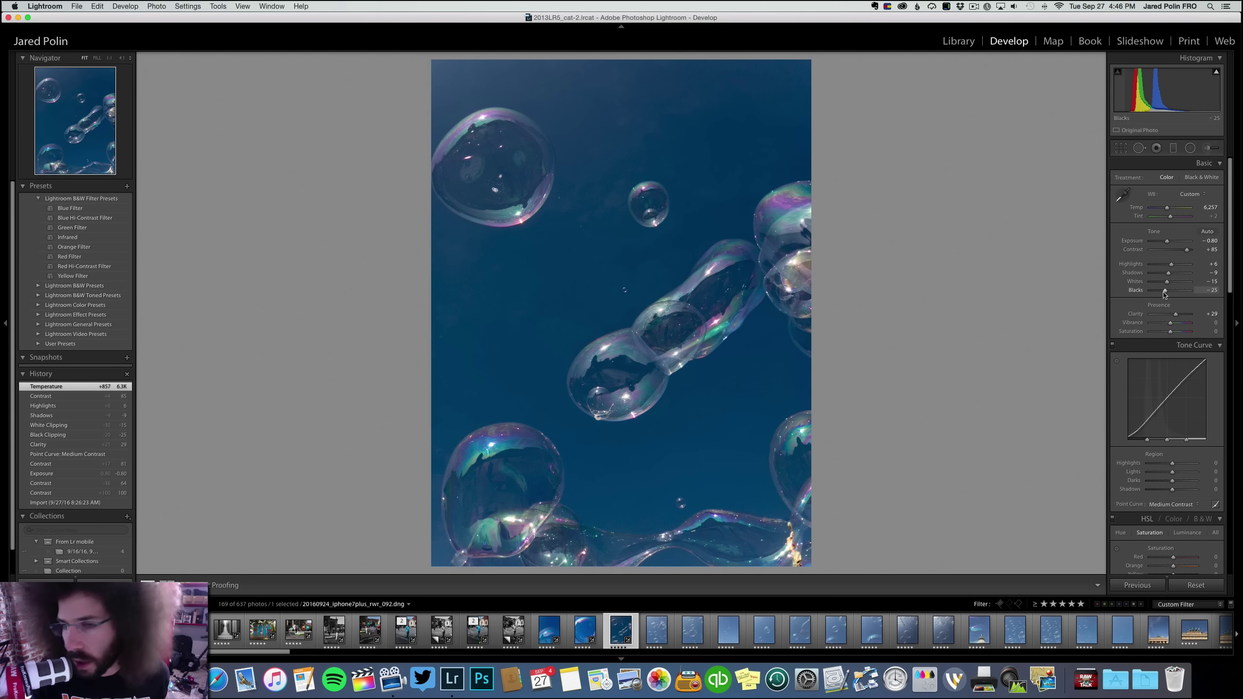
drag(1165, 293, 1165, 294)
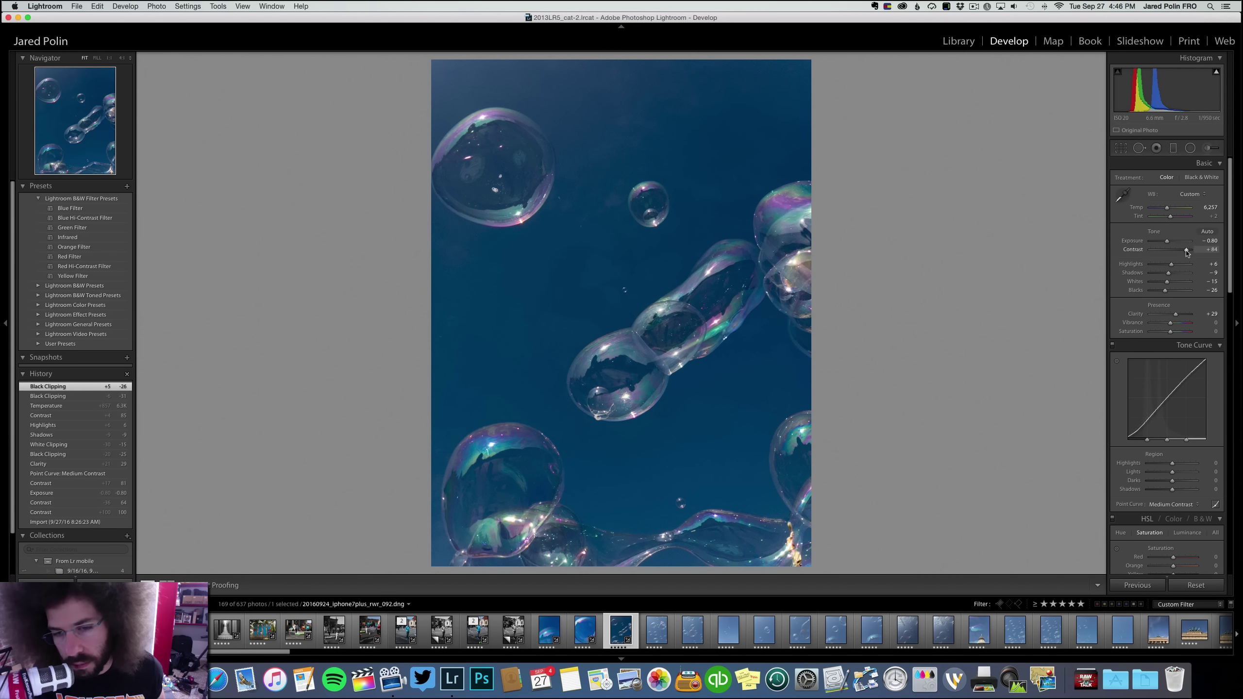
drag(1187, 251, 1186, 251)
Compare photo 094 with the edited photo 092, cycling the info overlay
key(Right)
key(Right)
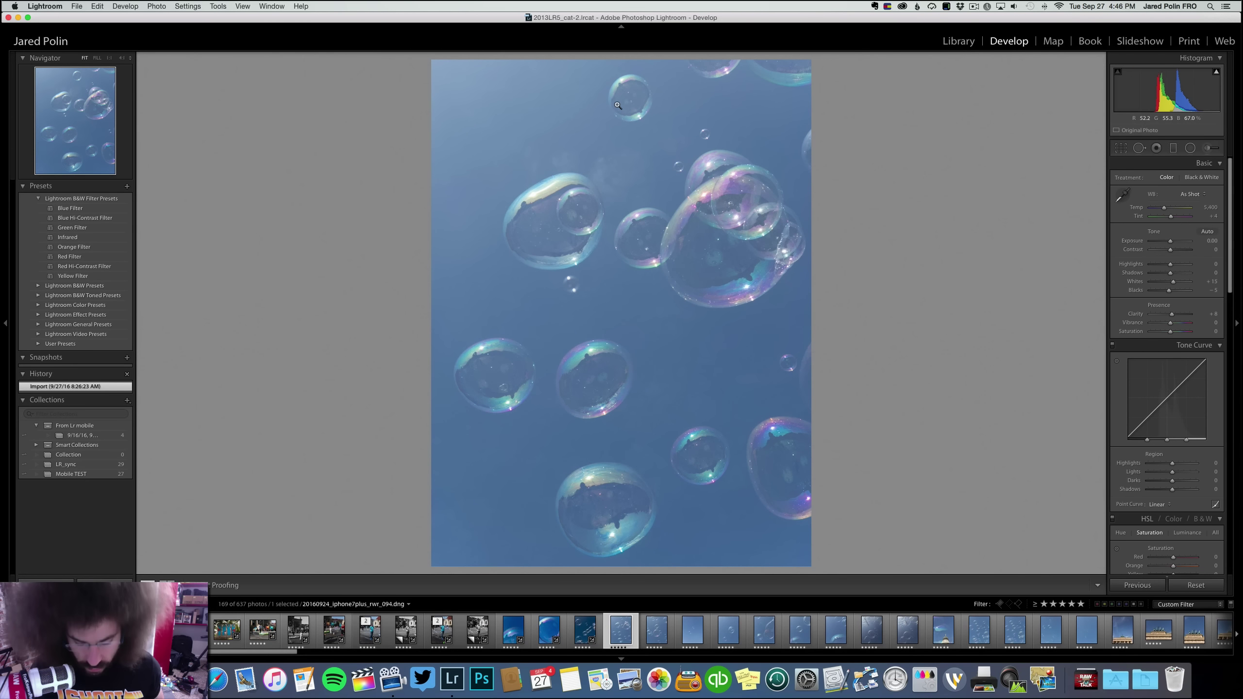
key(i)
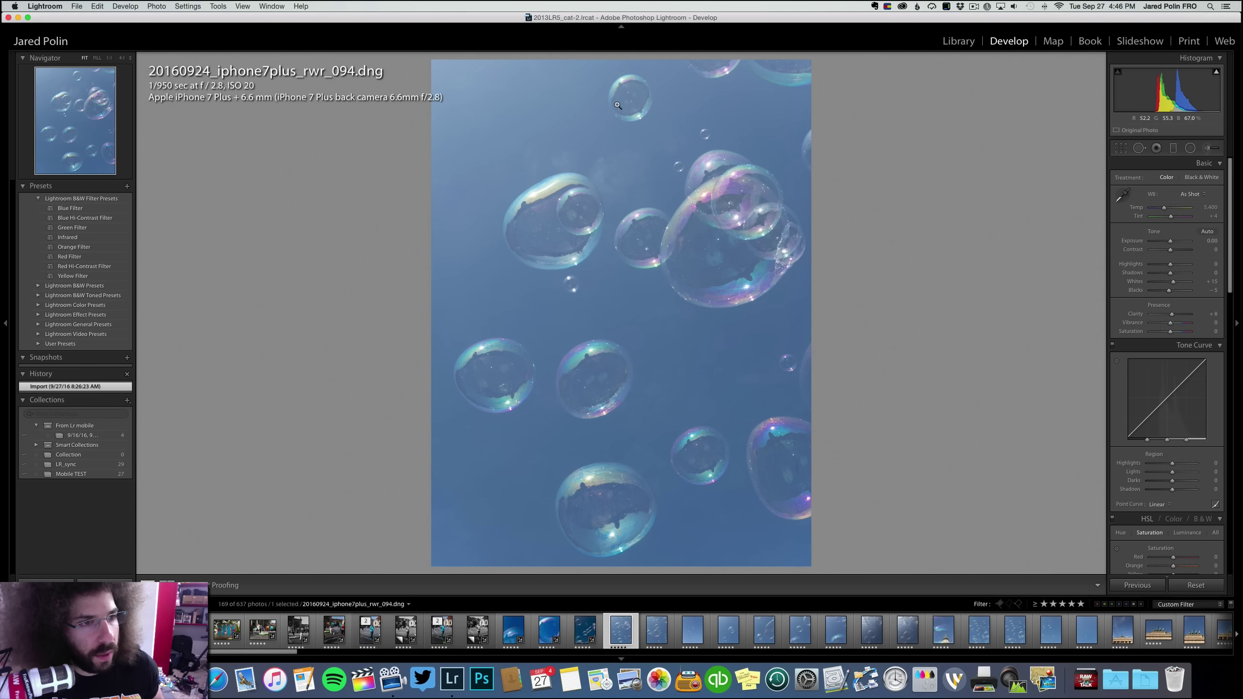
key(i)
key(i)
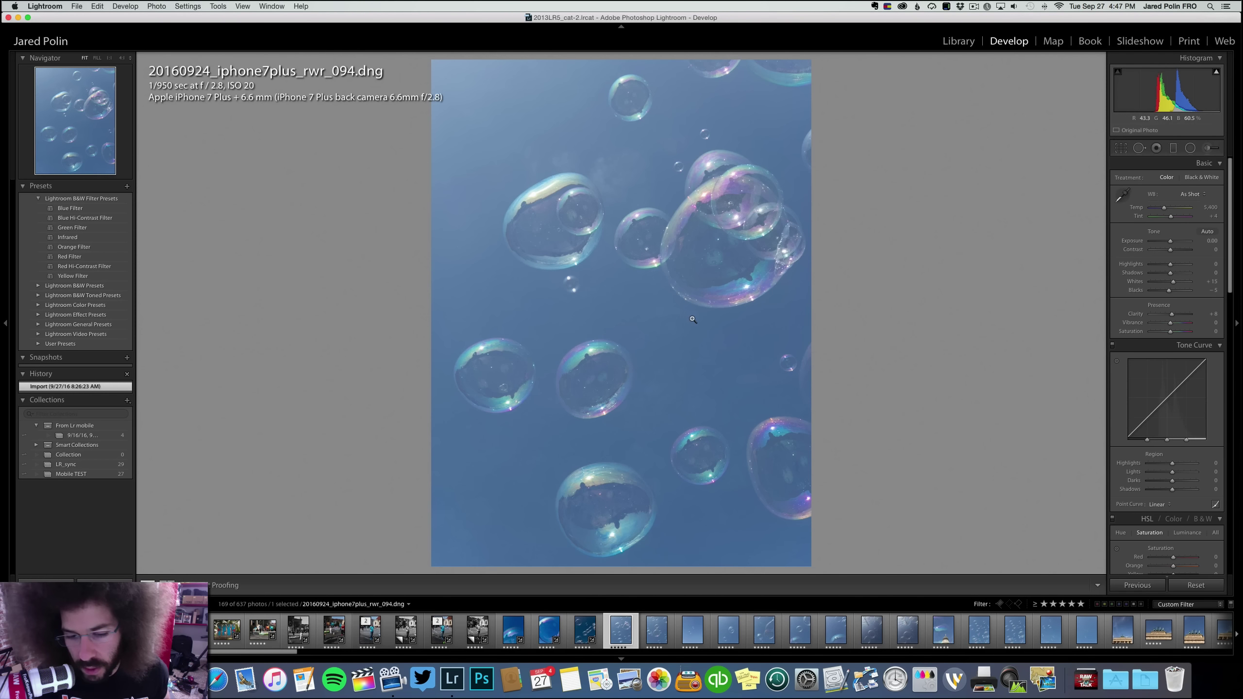
key(Left)
key(Right)
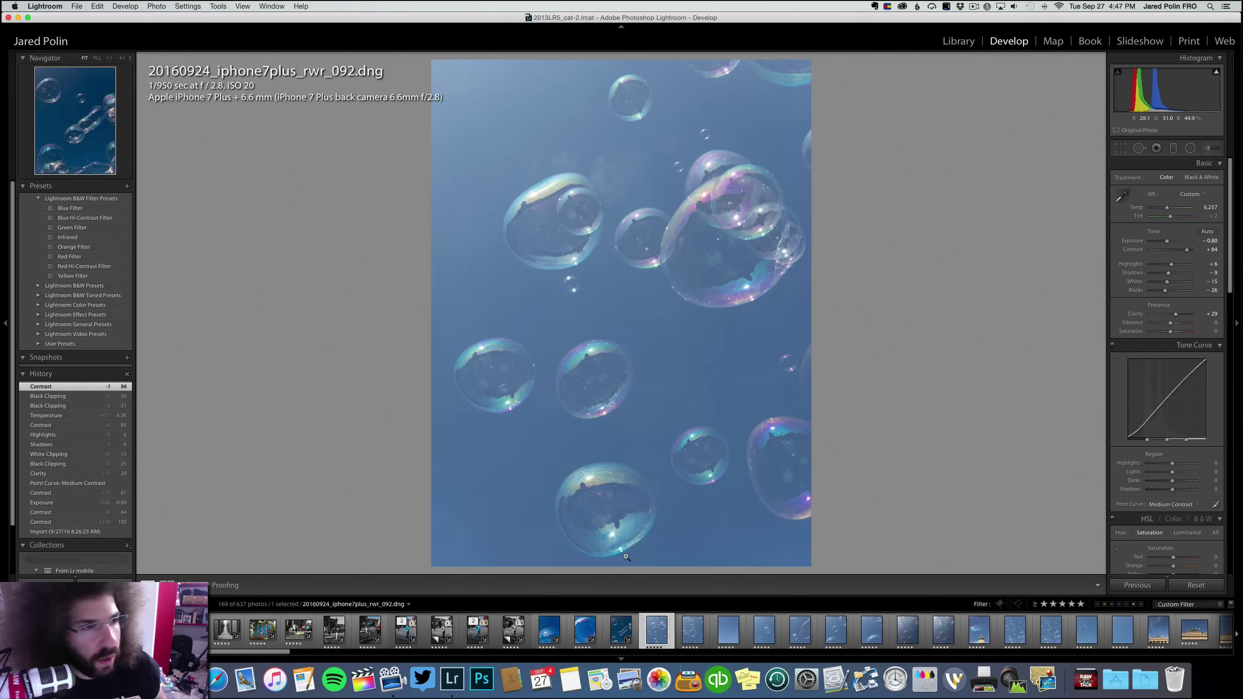
key(Left)
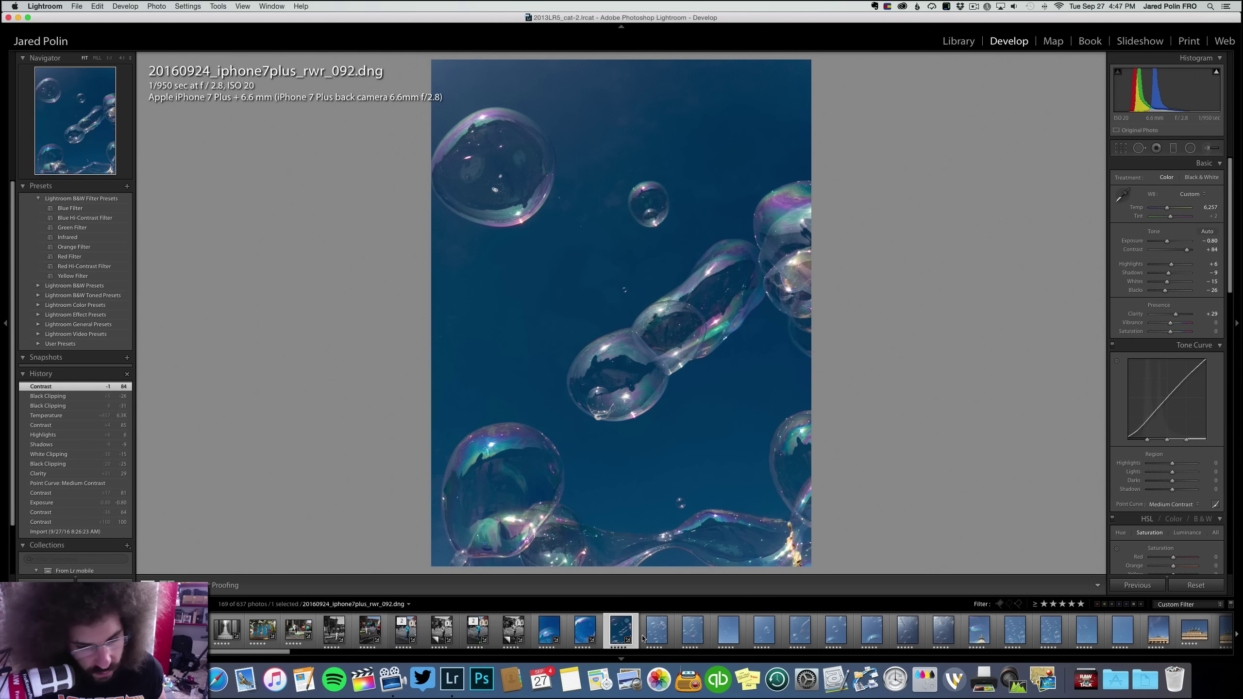
Paste photo 092's settings onto photo 094, trying and undoing an exposure change
super+click(643, 639)
key(super+shift+v)
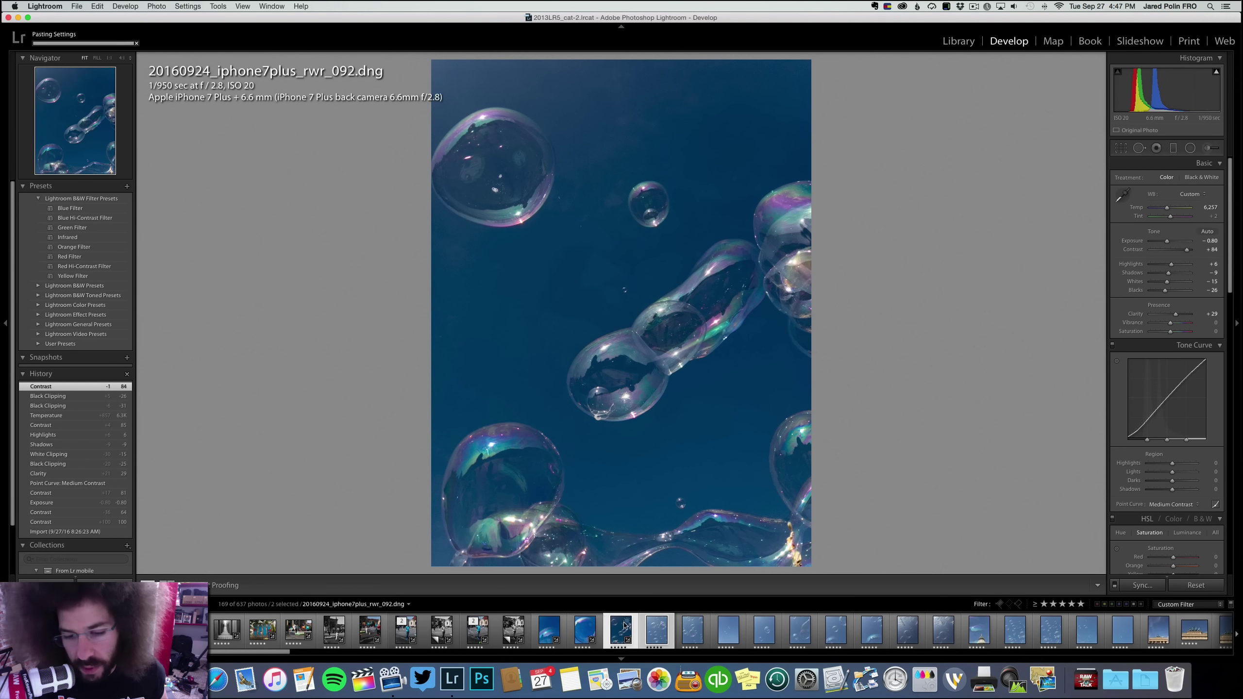
click(659, 632)
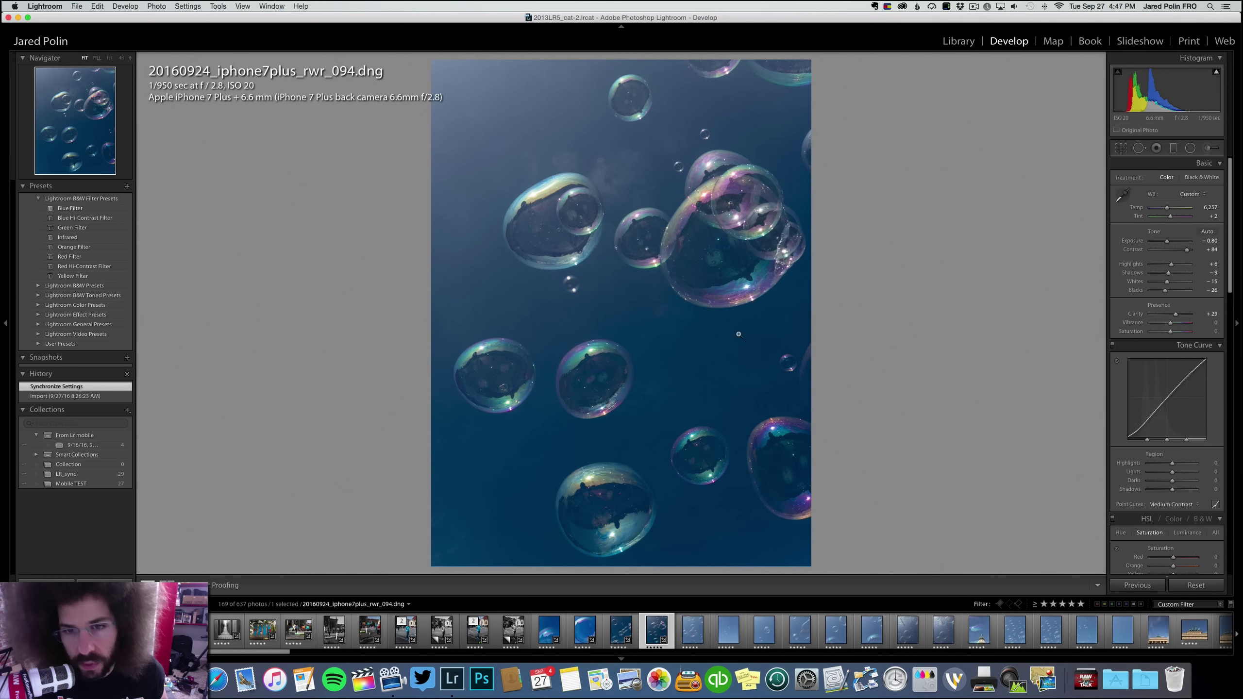
drag(1169, 243, 1167, 243)
key(super+z)
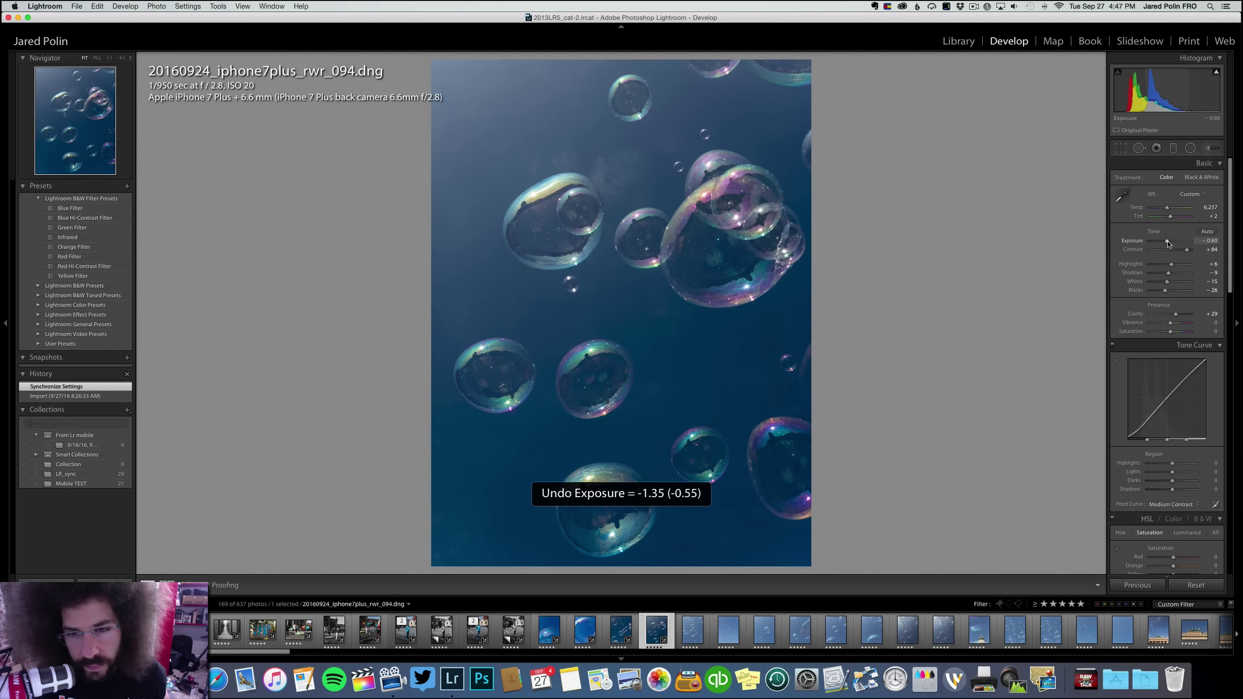
Set photo 094's Highlights +14, Shadows −40 and Vibrance +18, checking the bubbles up close
mouse_move(1180, 267)
mouse_down()
mouse_move(1162, 273)
mouse_move(1187, 283)
mouse_move(1173, 283)
mouse_up()
click(1183, 274)
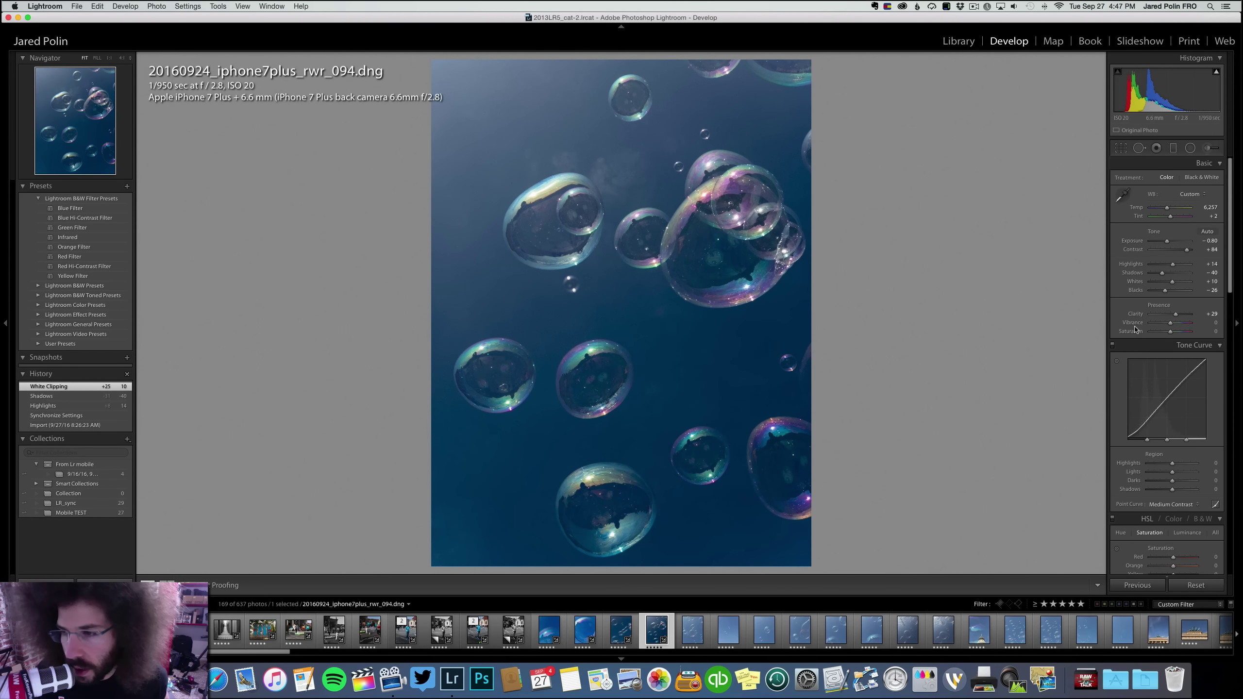
drag(1173, 325, 1177, 324)
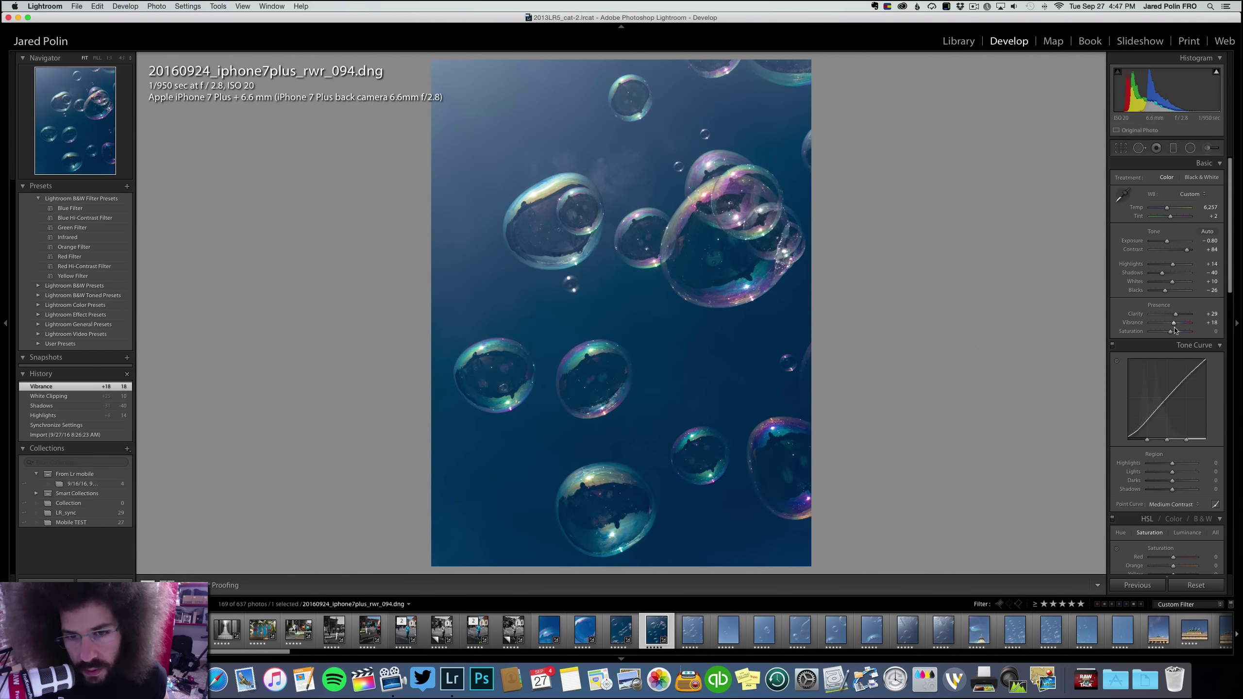
click(600, 237)
click(599, 237)
Paste photo 094's settings onto photo 095
super+click(693, 630)
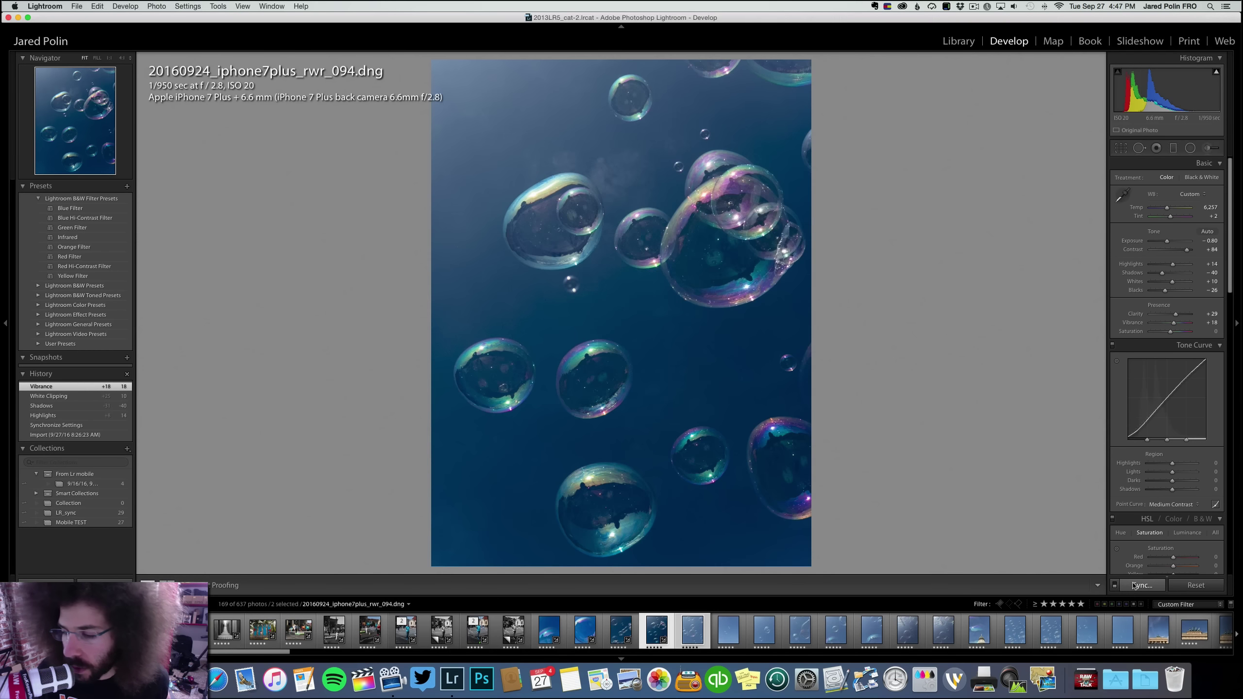
key(super+shift+v)
click(706, 634)
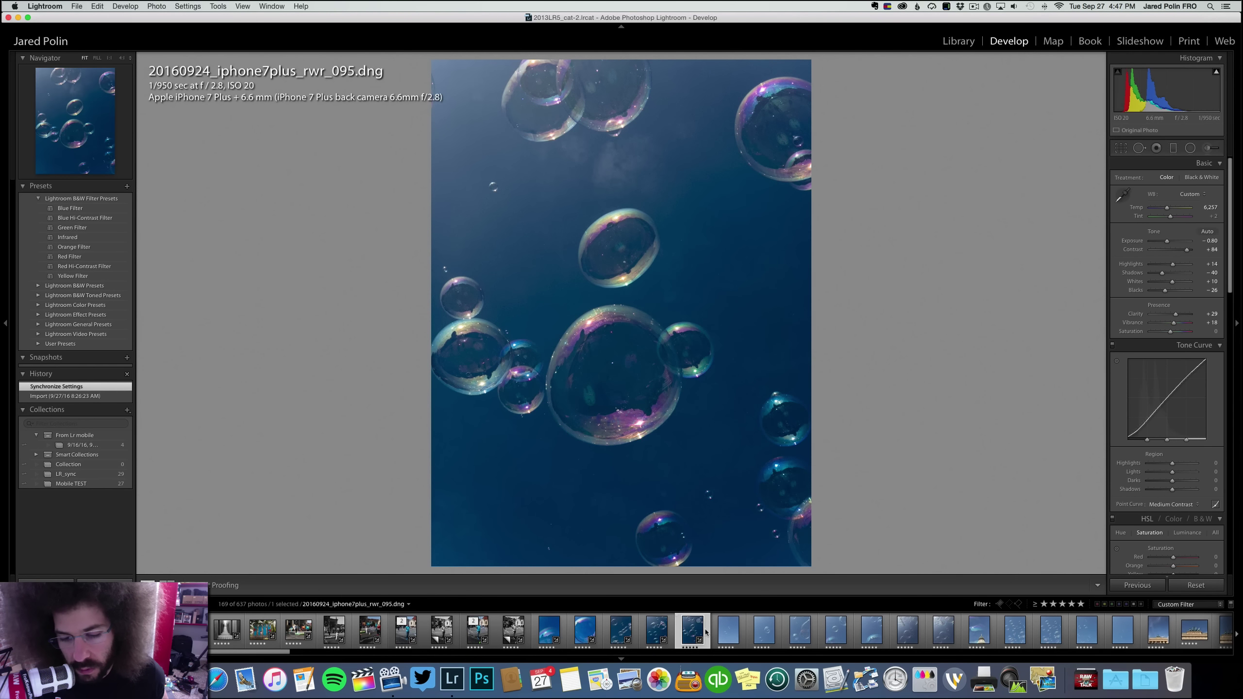
On photo 102 set exposure −0.95, Medium Contrast curve and Clarity +22
key(Right)
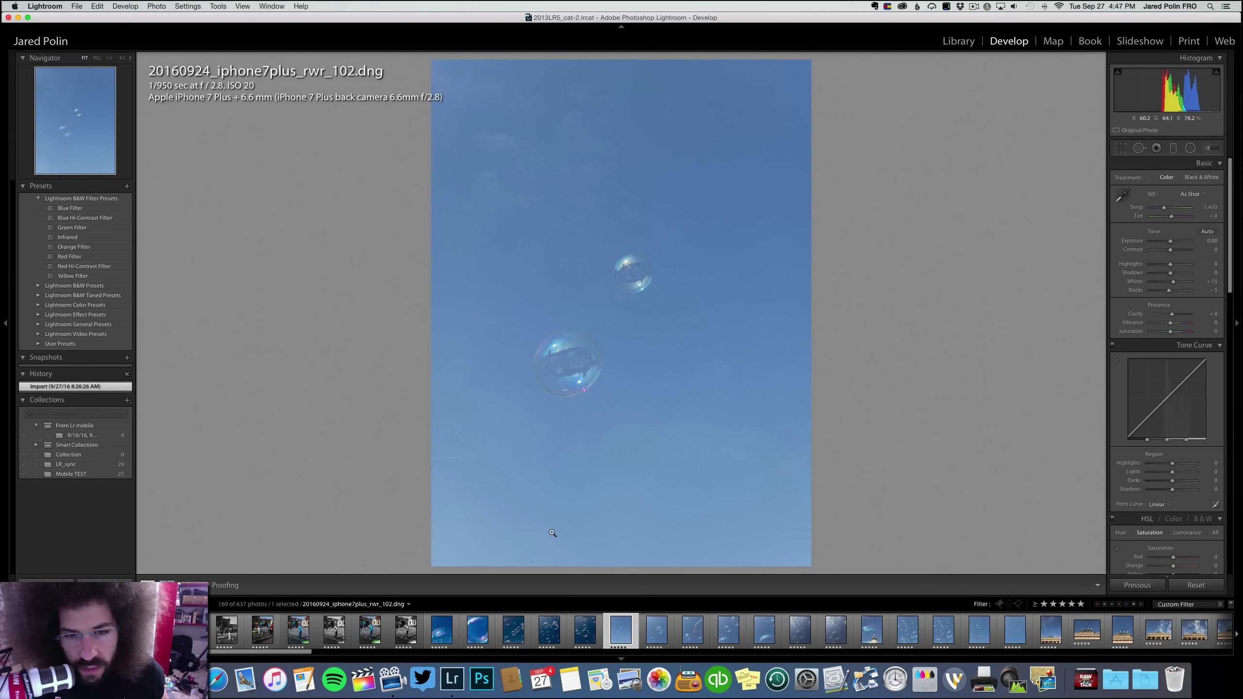
drag(1171, 241, 1186, 249)
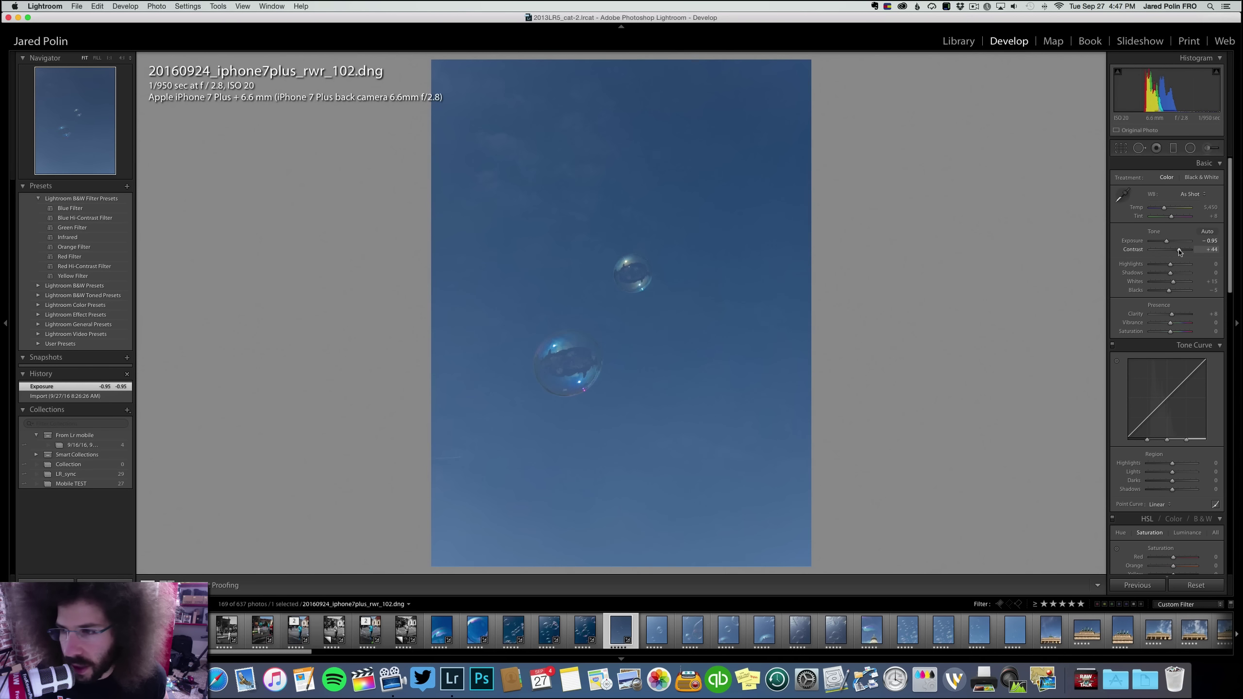
click(1161, 506)
click(1169, 514)
drag(1172, 314, 1163, 291)
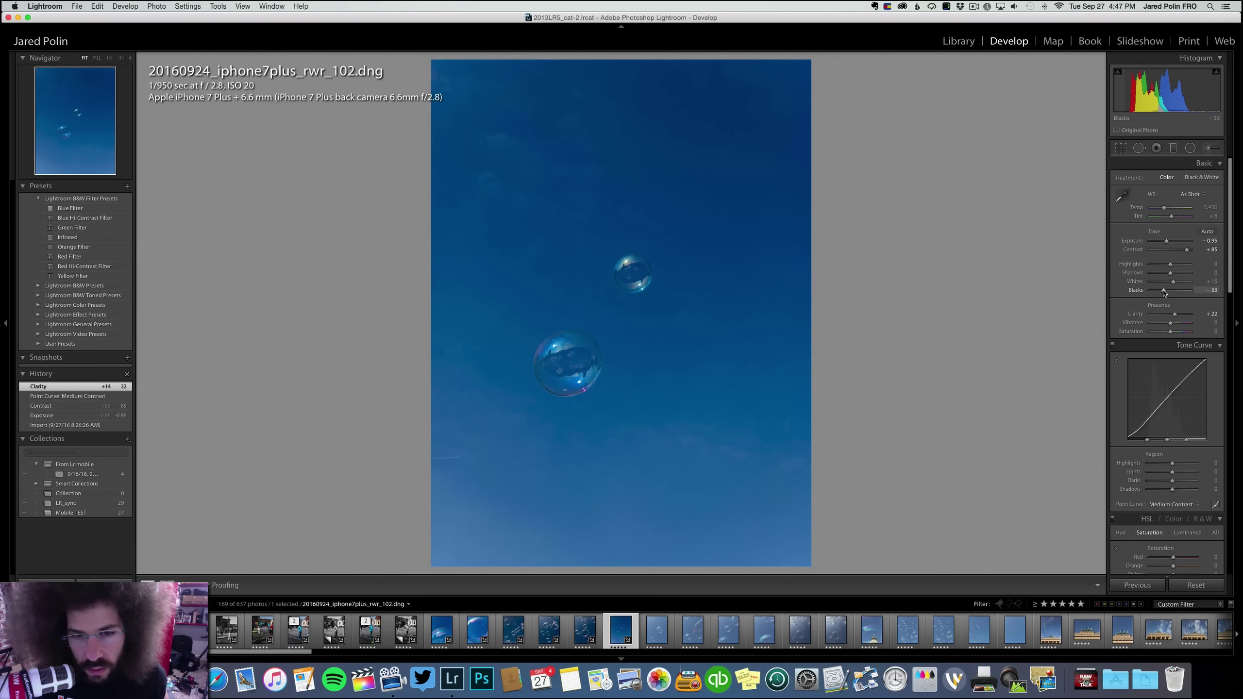
Preview photo 102 in black and white, keep it in colour, and set temperature 6,257
key(v)
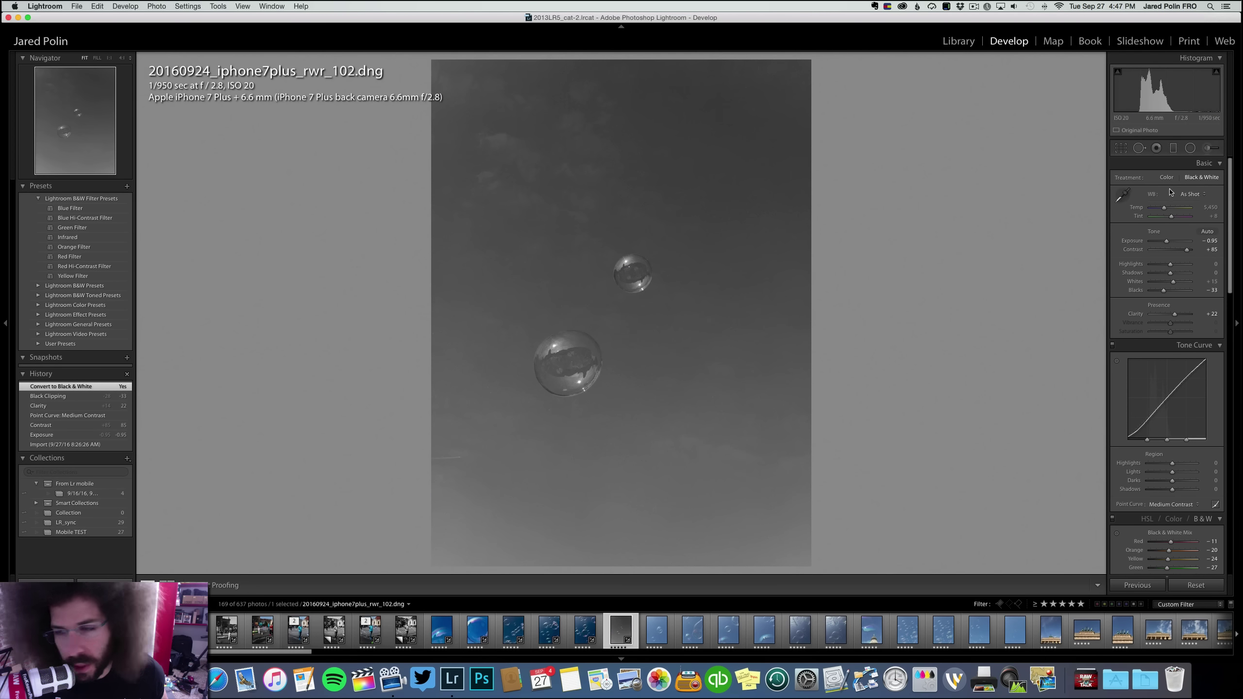
drag(1167, 240, 1167, 240)
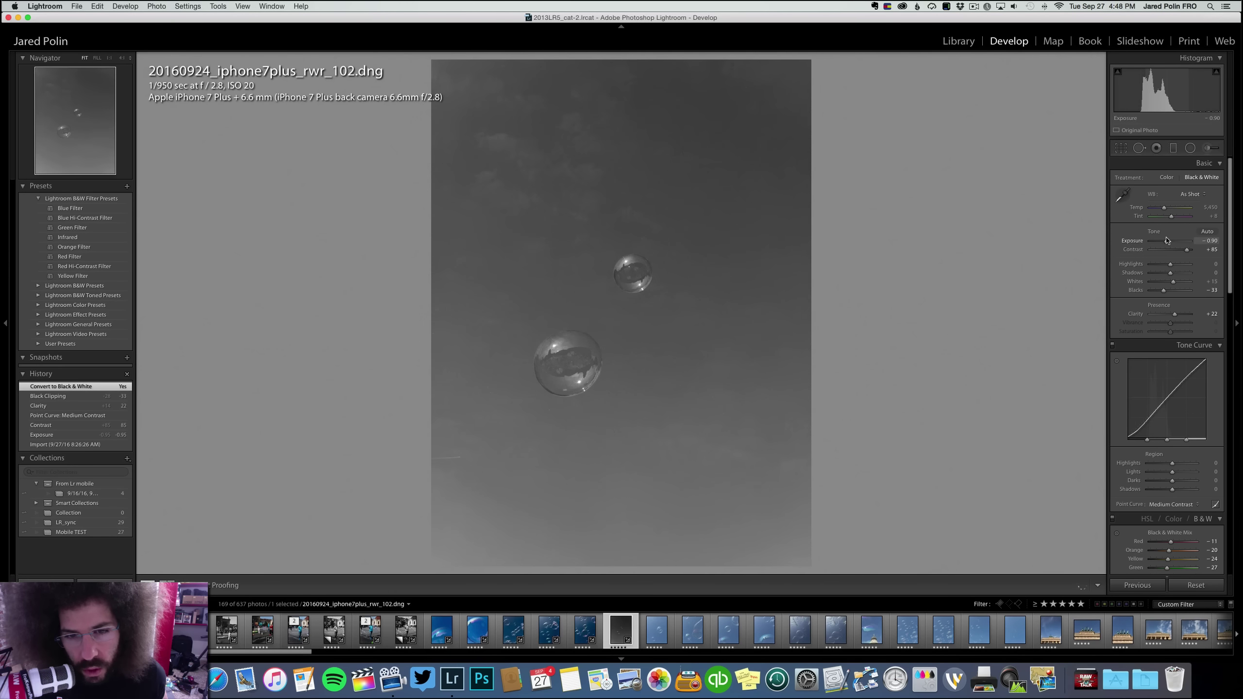
click(1165, 178)
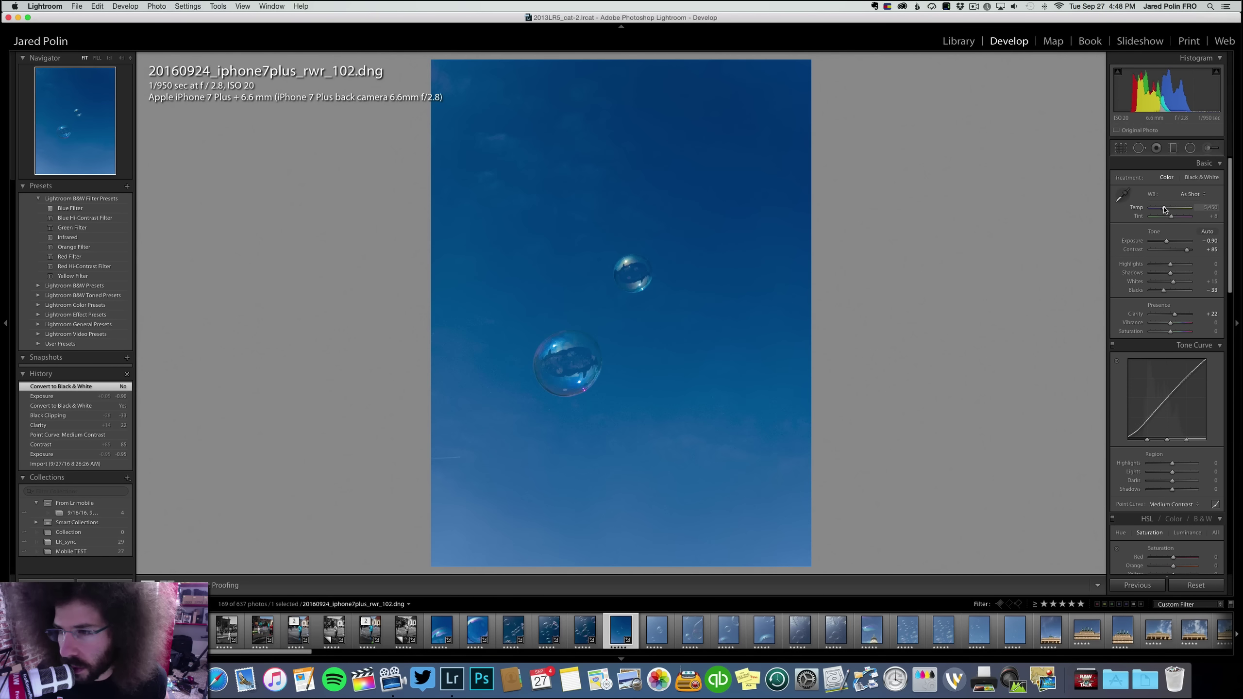
drag(1164, 207, 1170, 220)
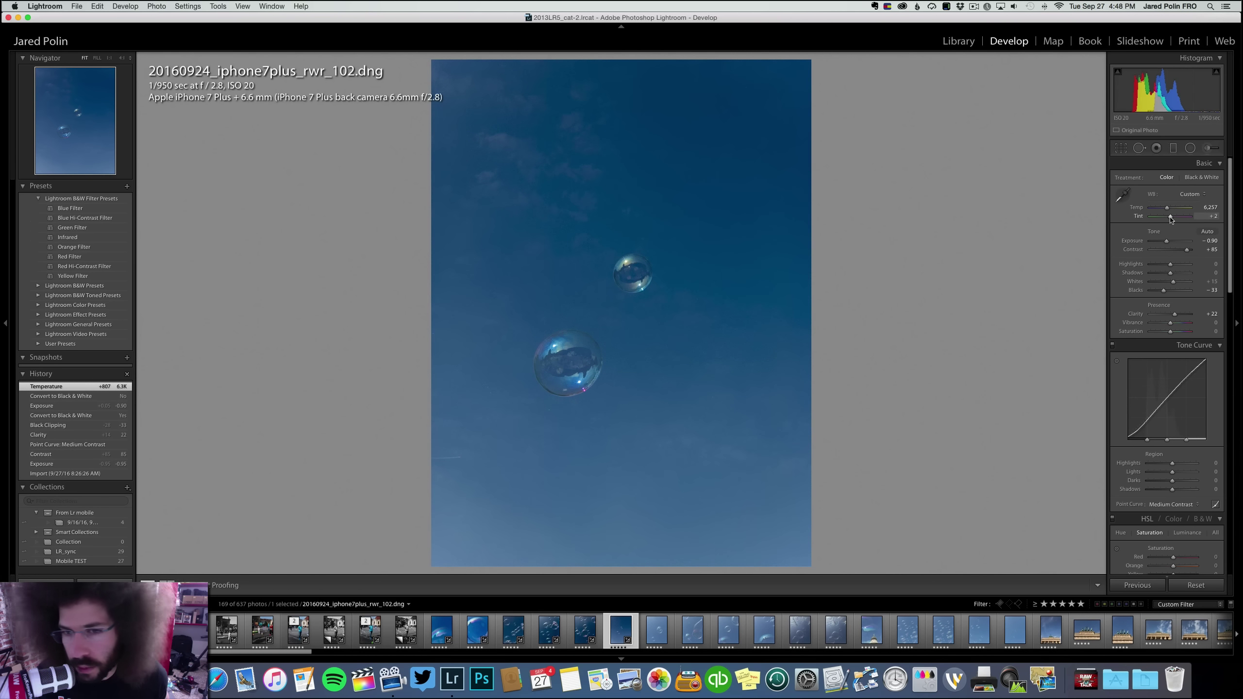
key(Right)
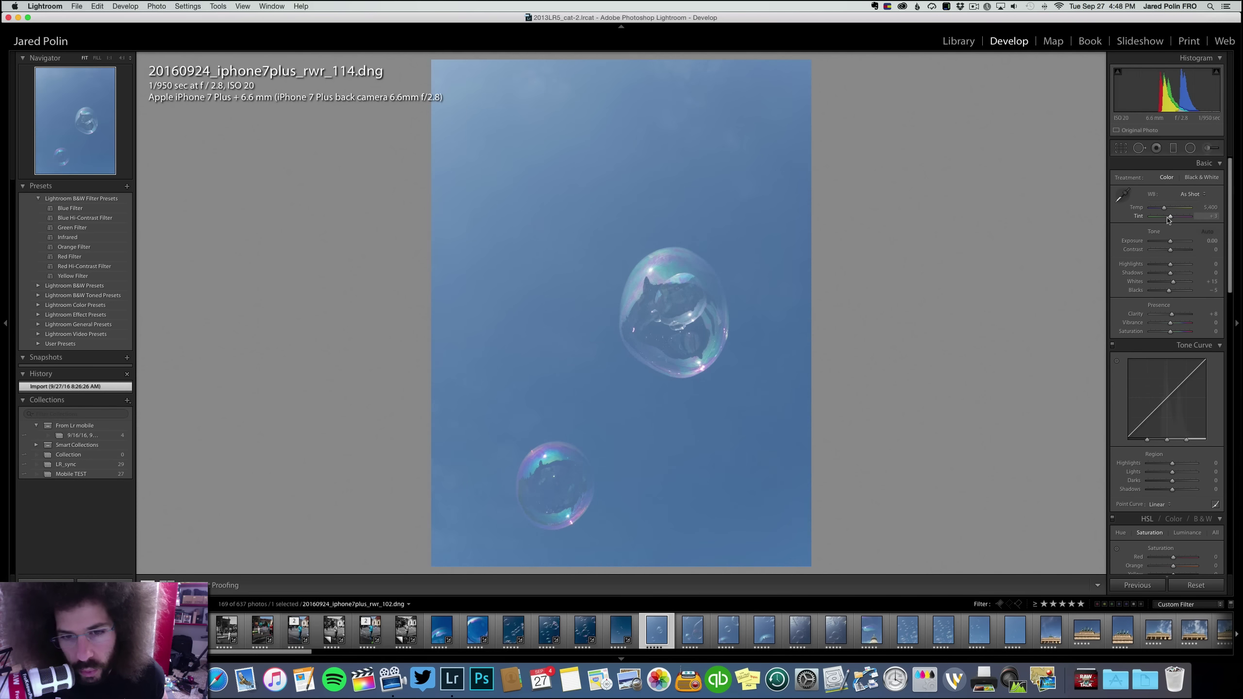
key(Left)
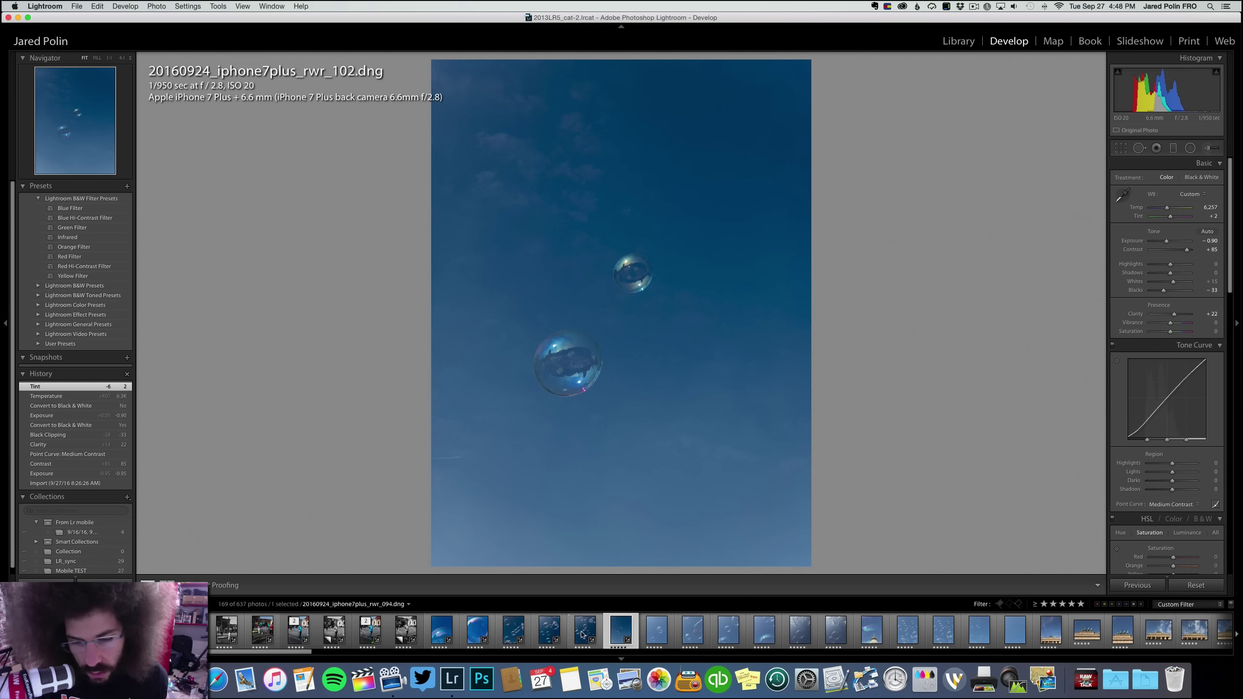
Sync photo 102's grade onto 114, brighten 114's exposure to −0.80, then move to 120
shift+click(656, 632)
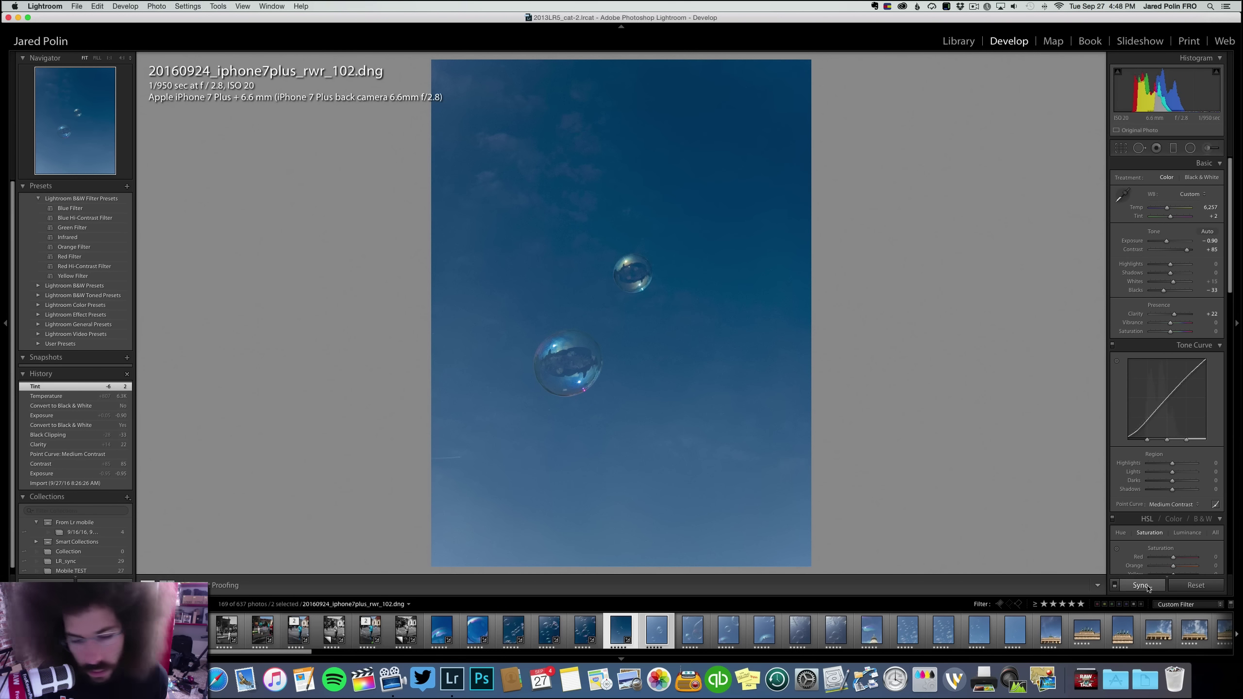
click(670, 631)
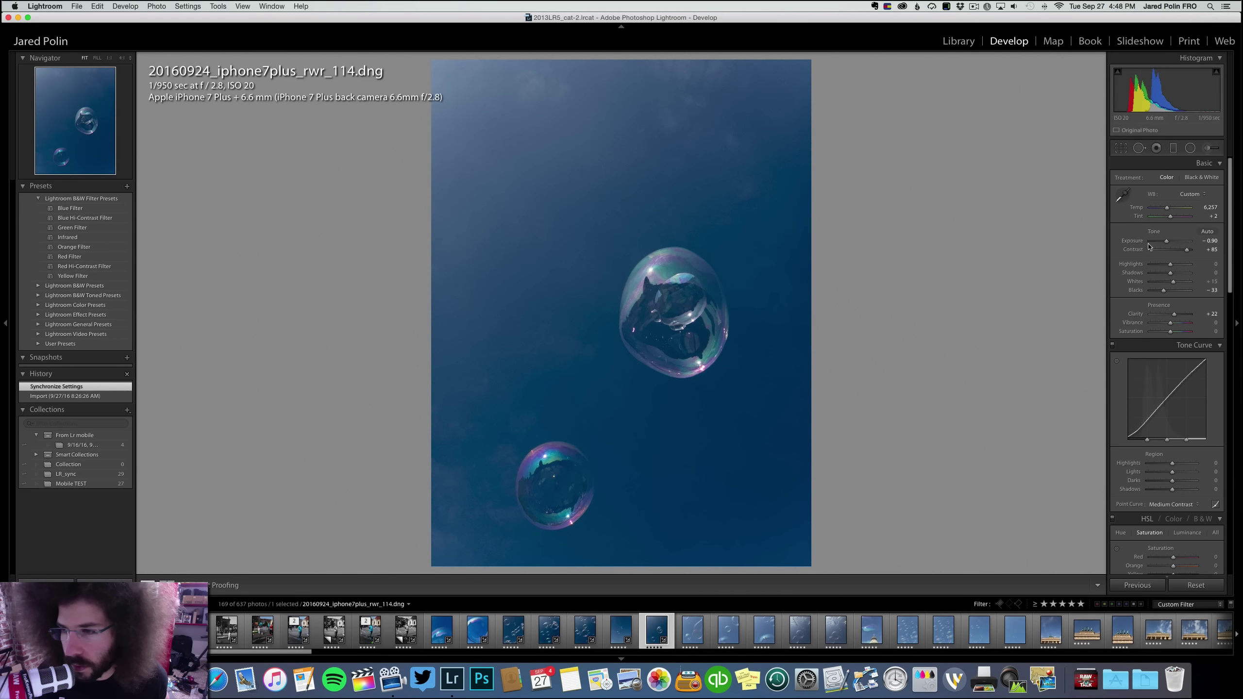
drag(1166, 241, 1168, 242)
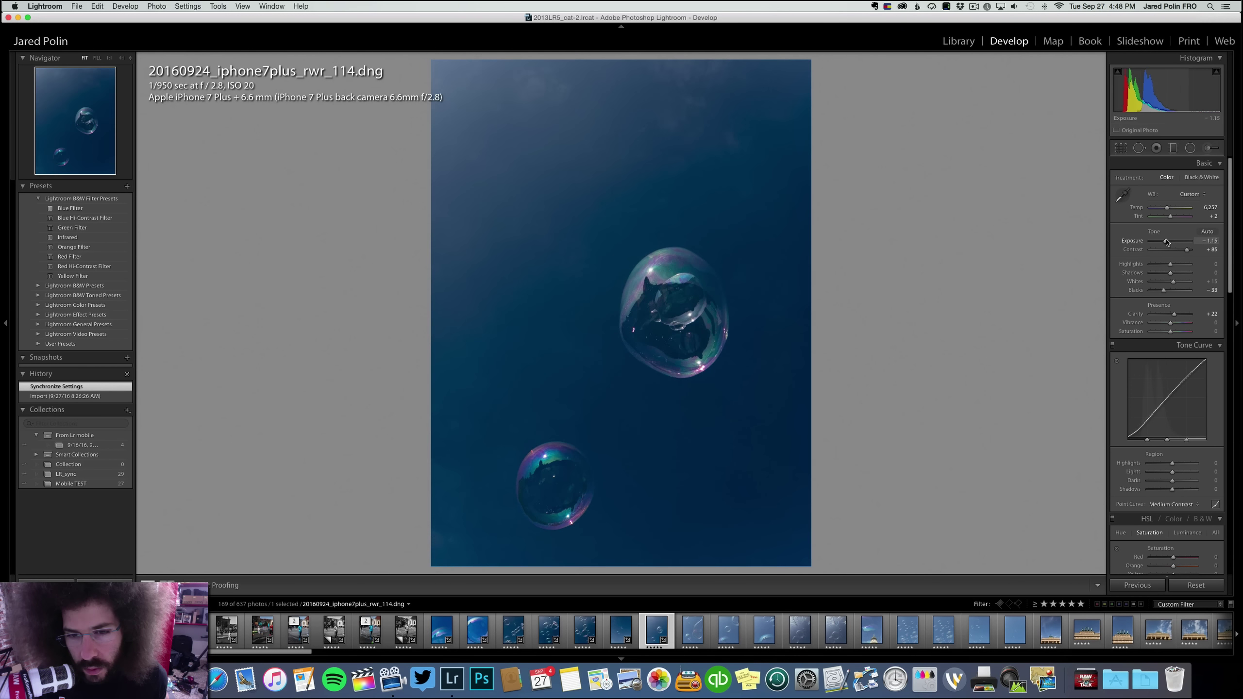
key(Left)
key(Right)
key(Right)
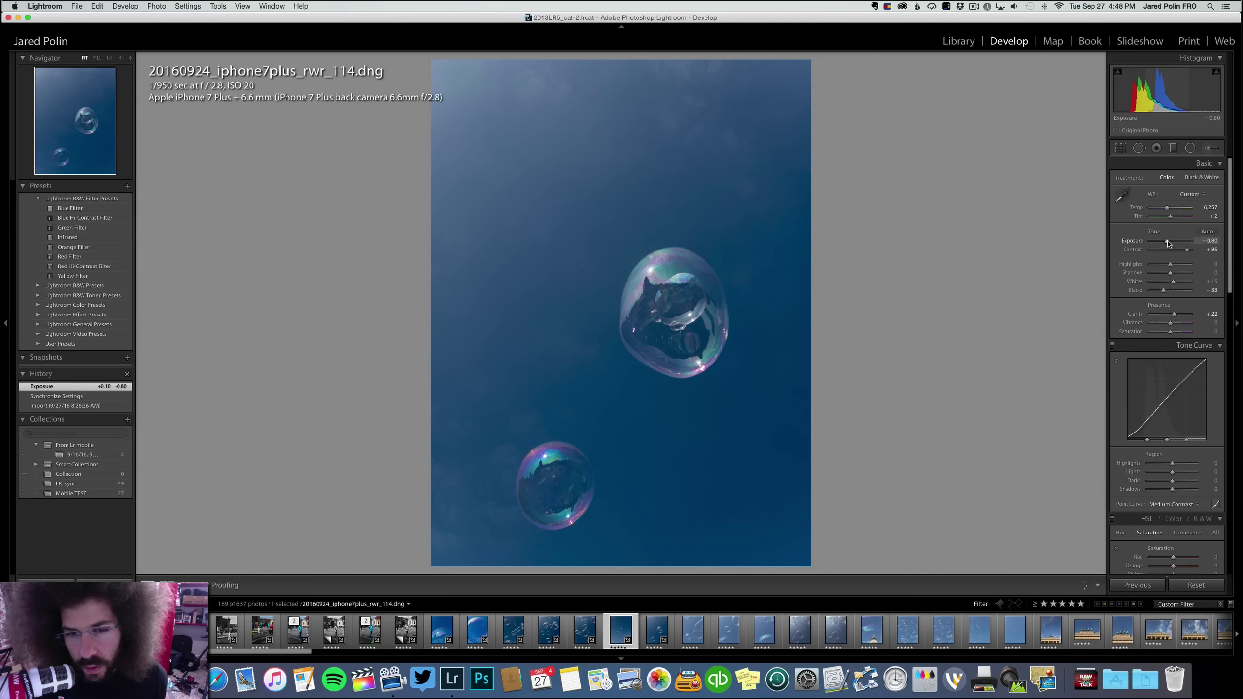
Raise Contrast on photo 120 and apply the Medium Contrast tone curve, comparing with photo 114
drag(1171, 249, 1185, 249)
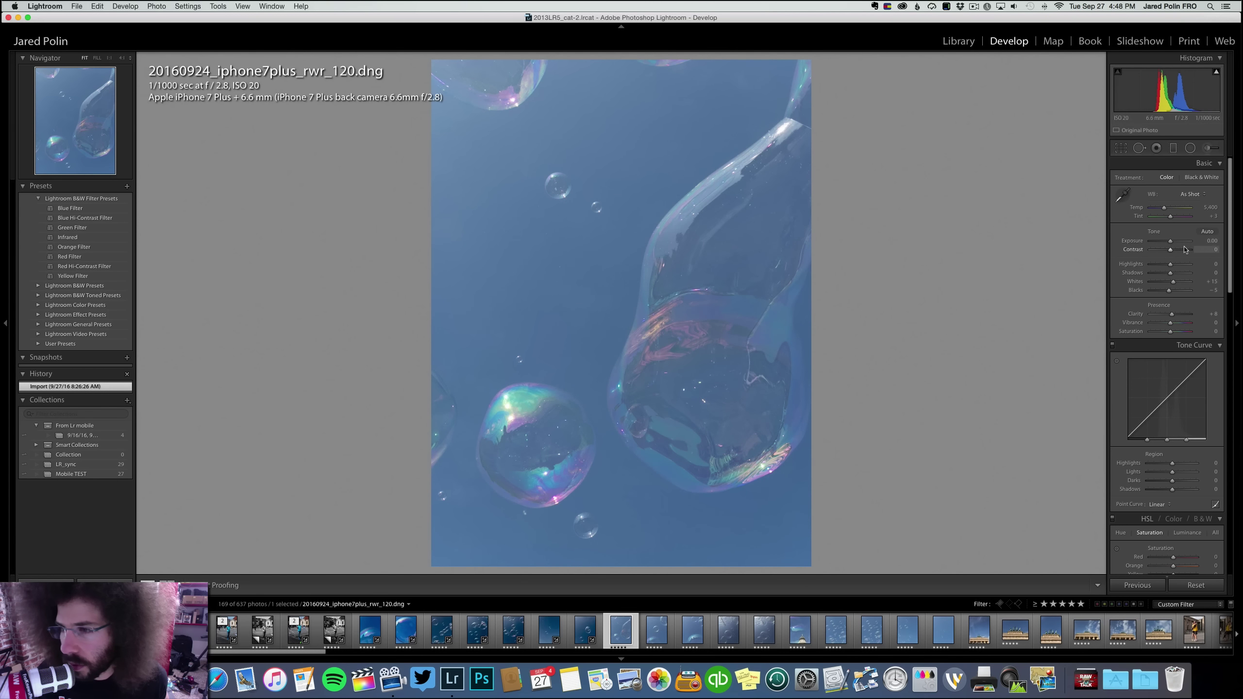
click(1159, 505)
click(1163, 511)
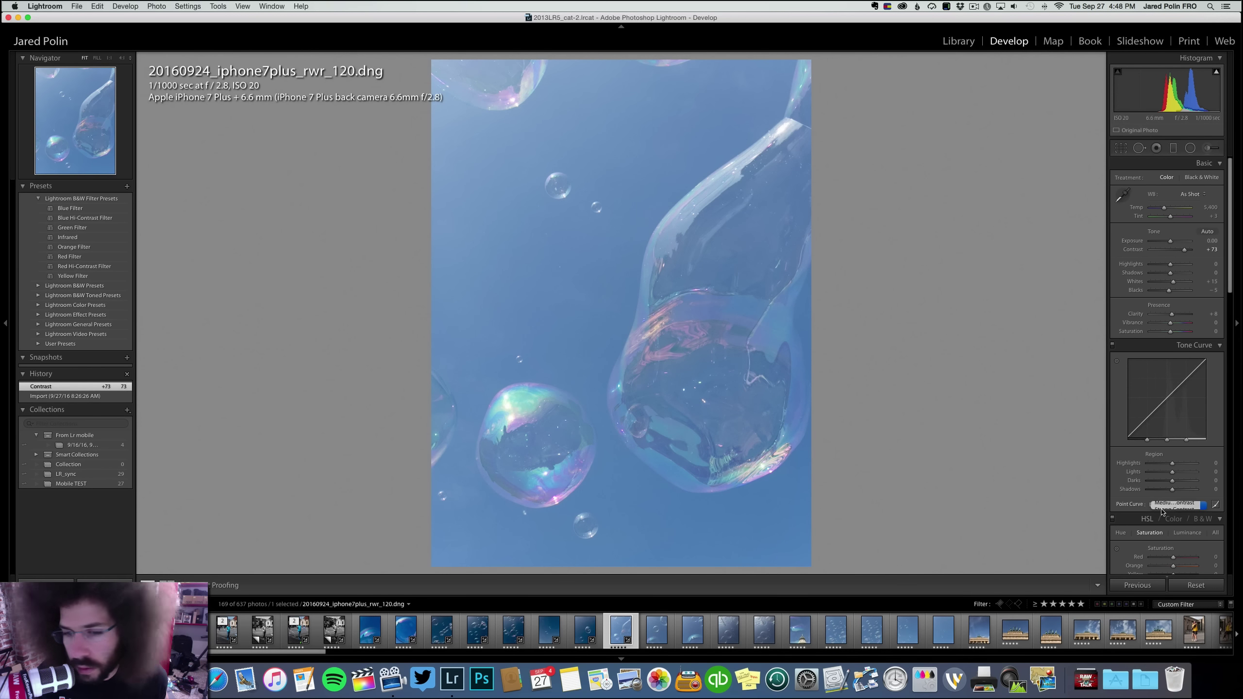
key(Left)
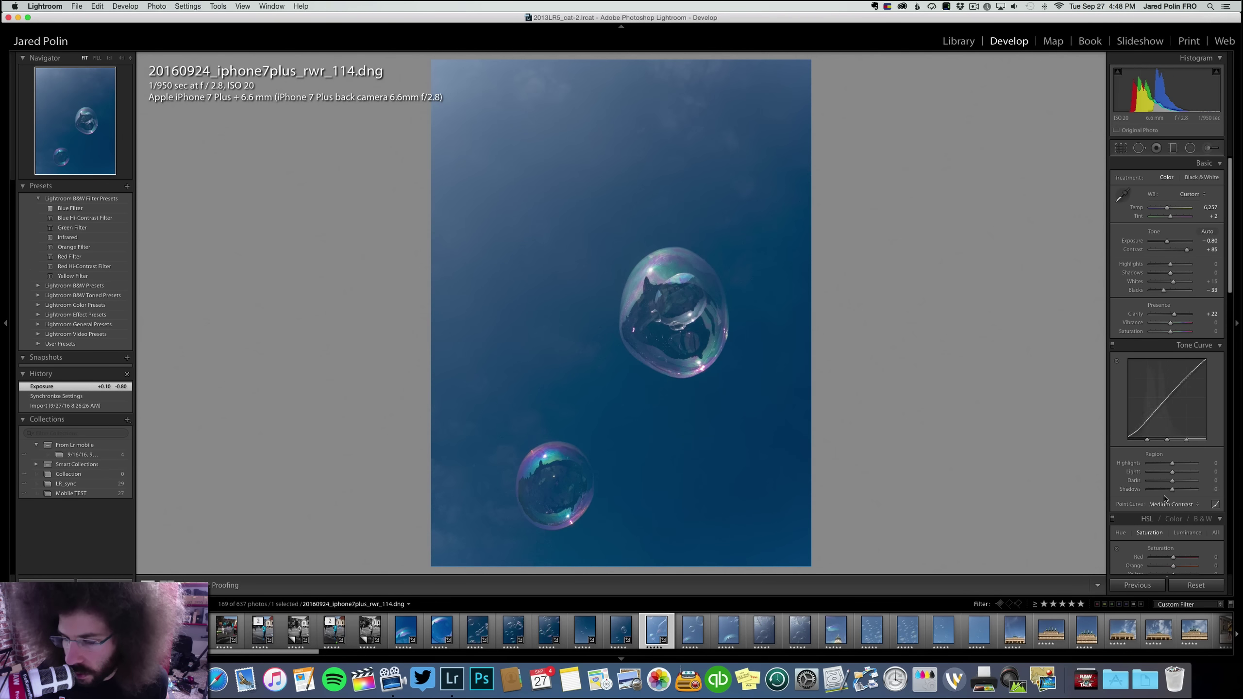
key(Right)
Set Exposure -0.80, Contrast +100, Clarity +33, Highlights -9, check detail at 1:1, then show photo 125
drag(1170, 241, 1197, 251)
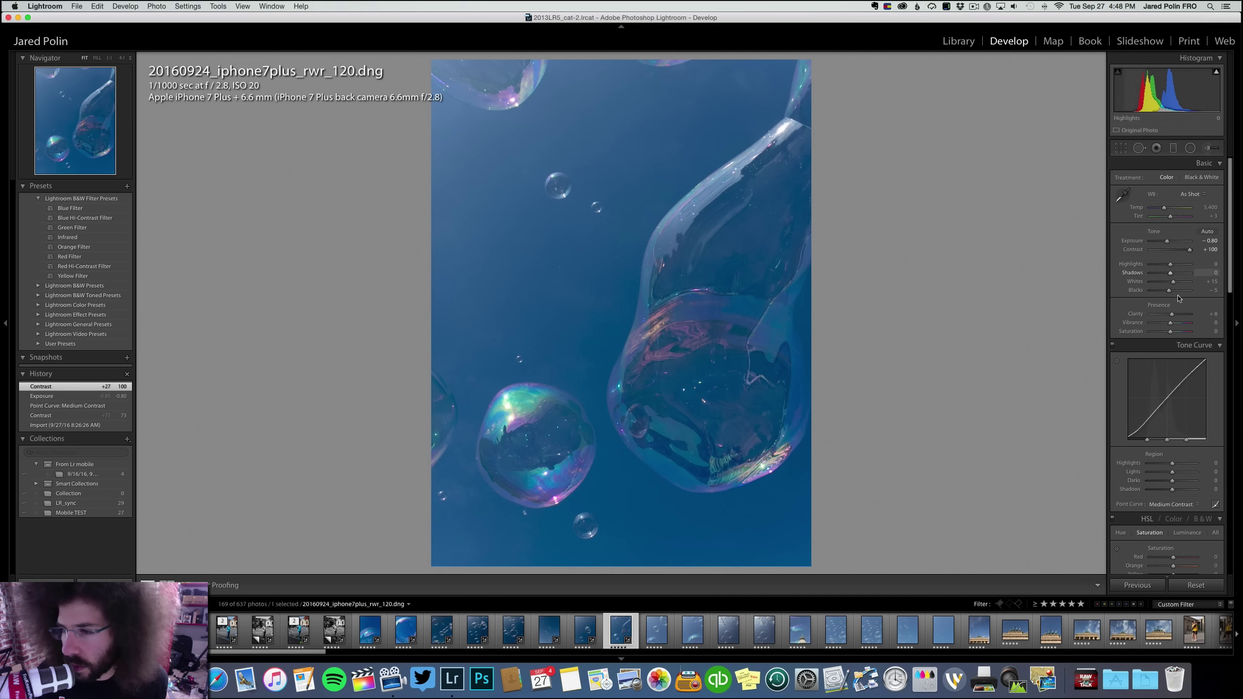
drag(1173, 314, 1160, 266)
click(695, 322)
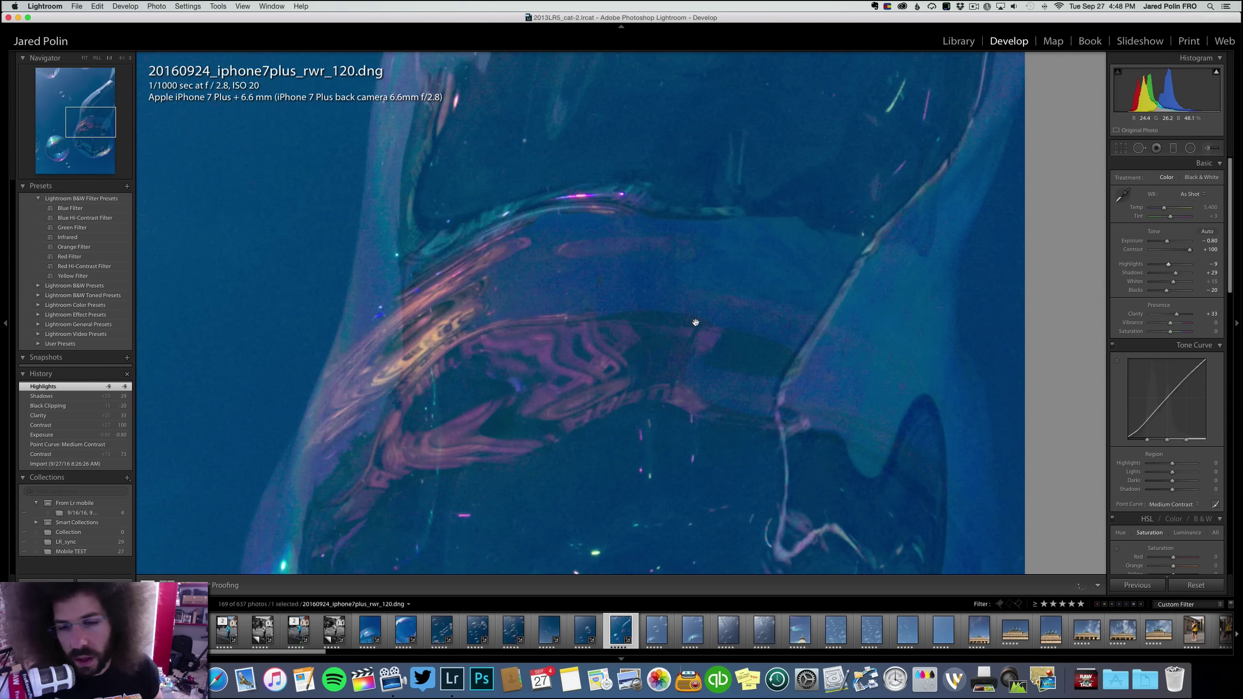
click(585, 239)
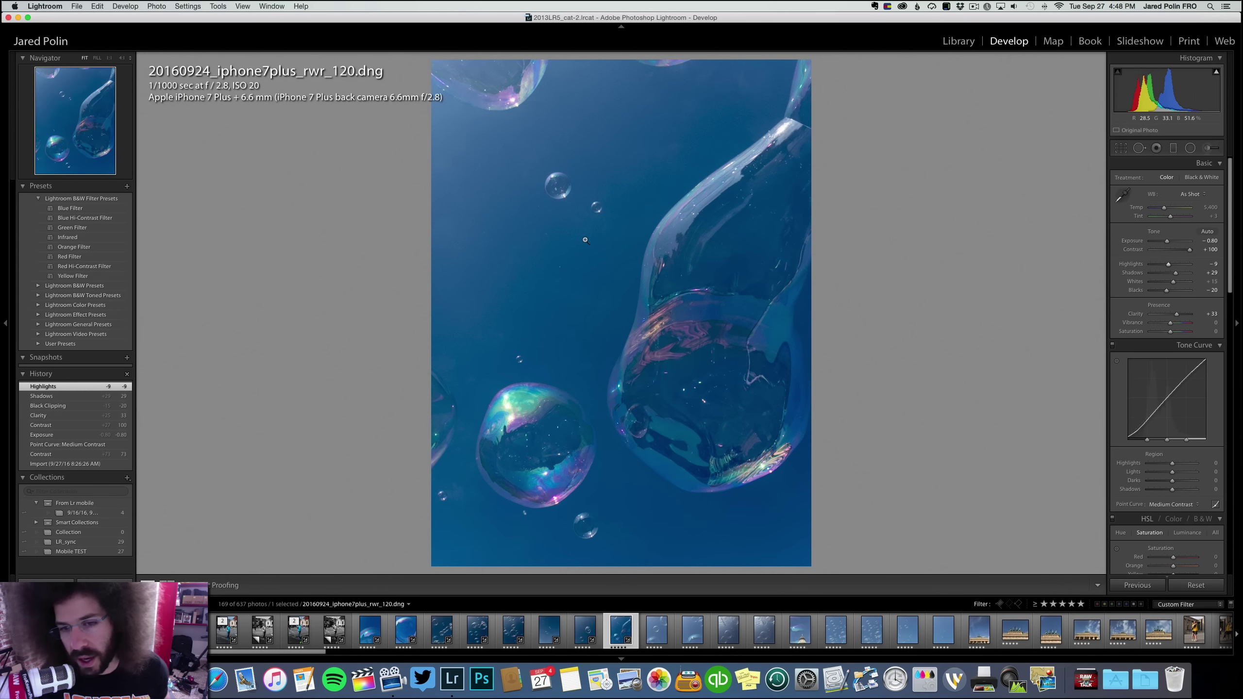
key(Right)
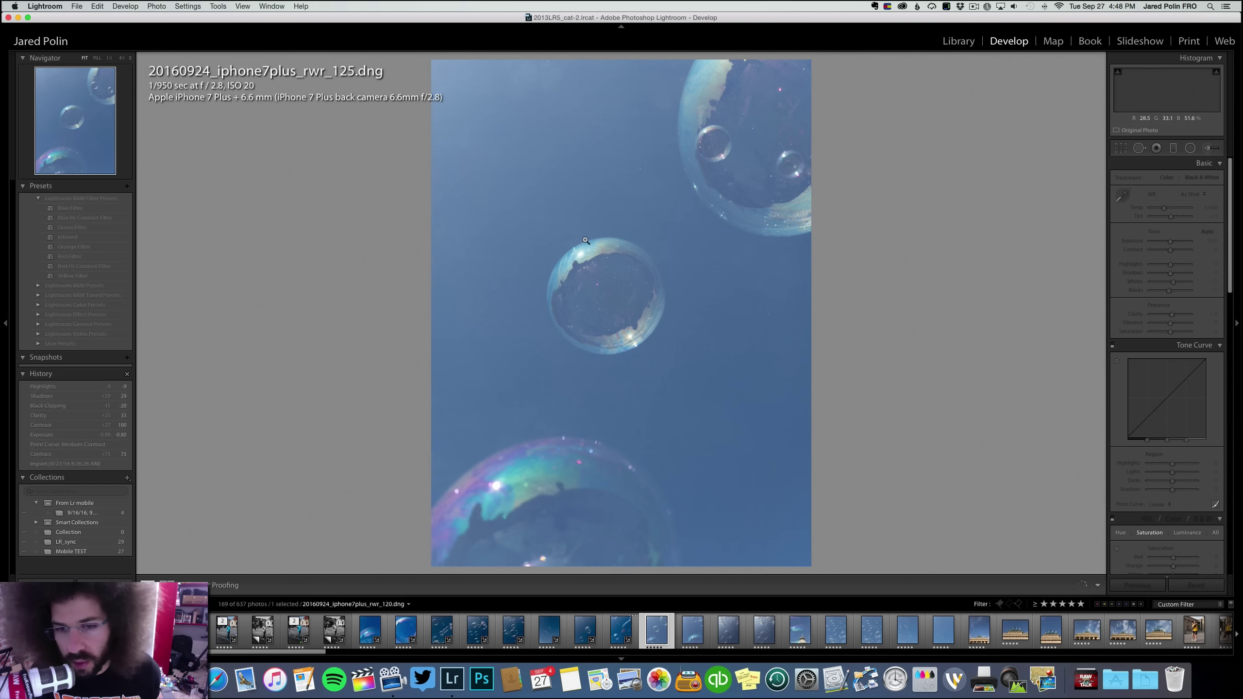
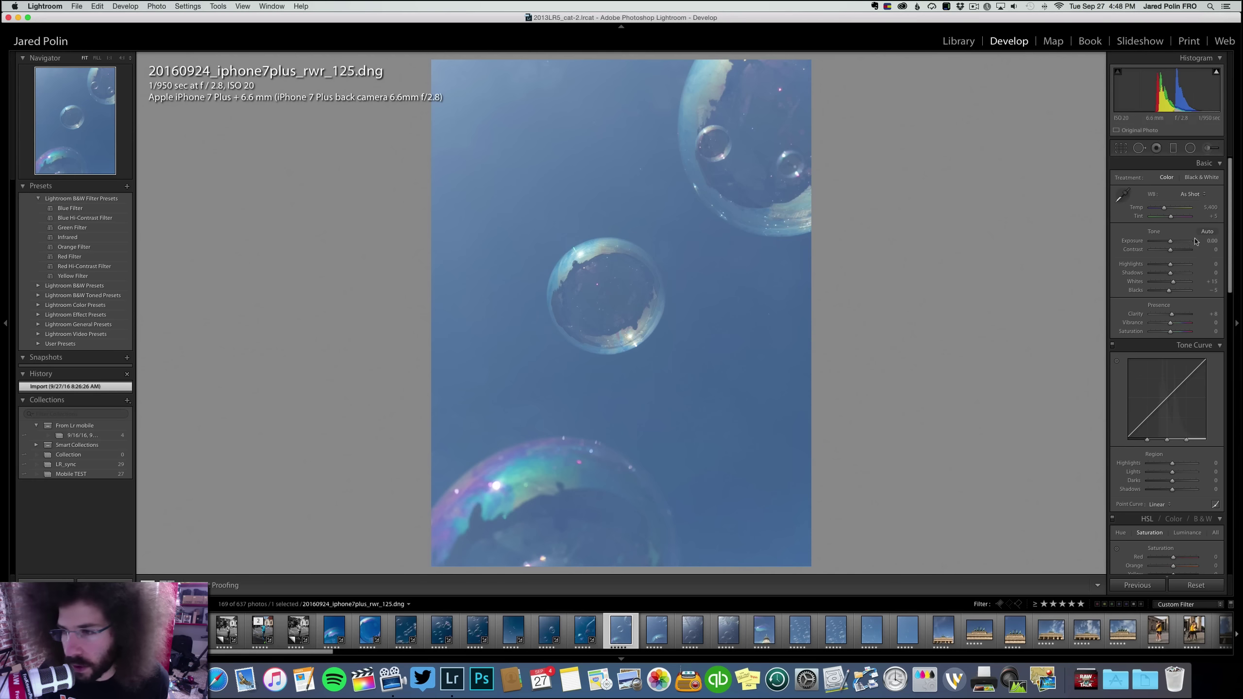
Set Exposure -0.33, Contrast +74, Strong Contrast point curve, Clarity +42 and Blacks -35
drag(1171, 241, 1169, 241)
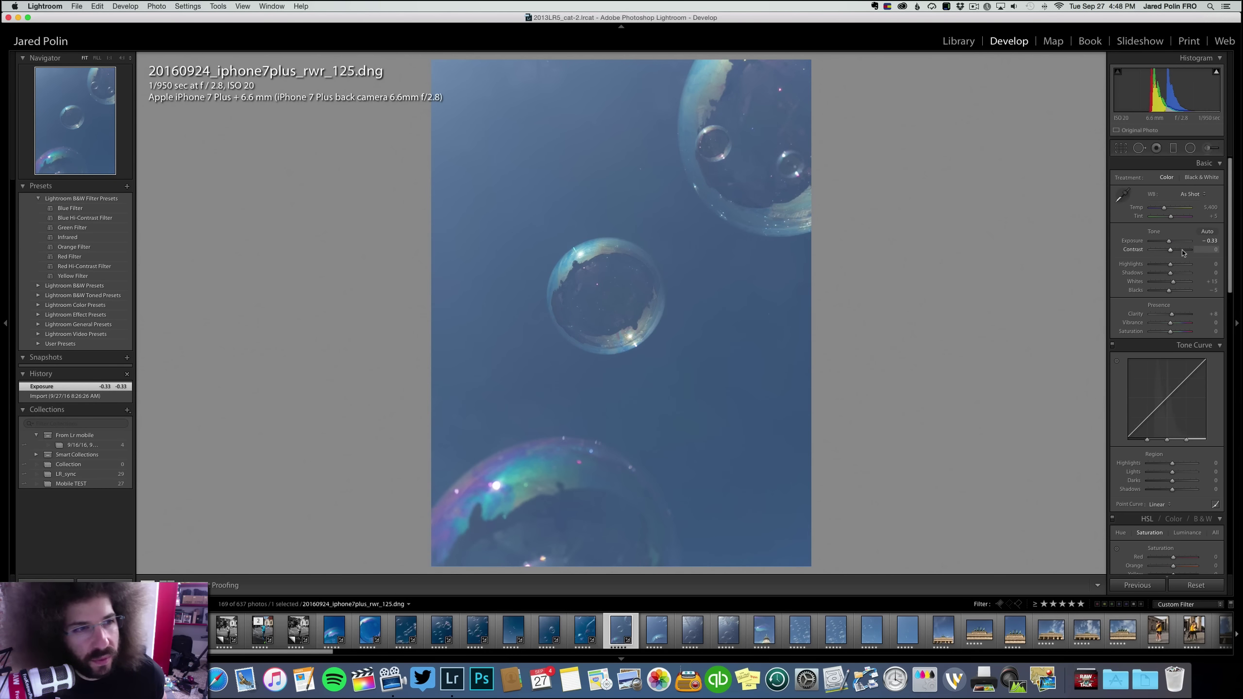
click(1183, 250)
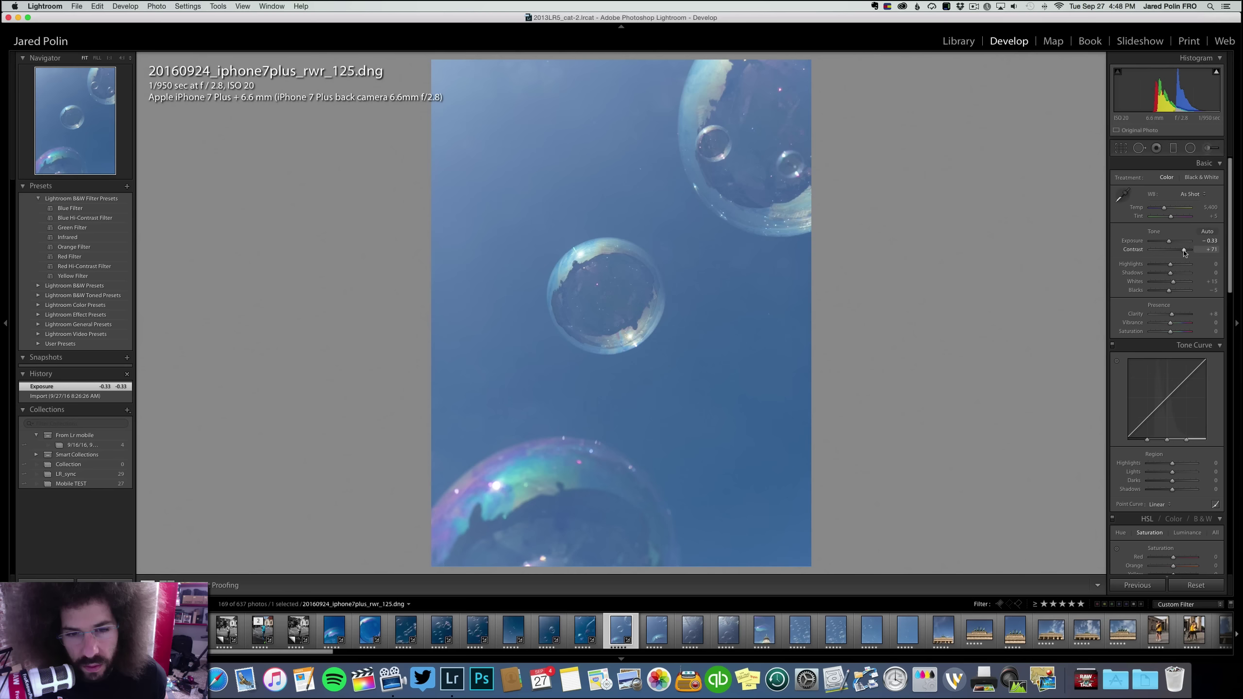
click(1164, 507)
click(1165, 522)
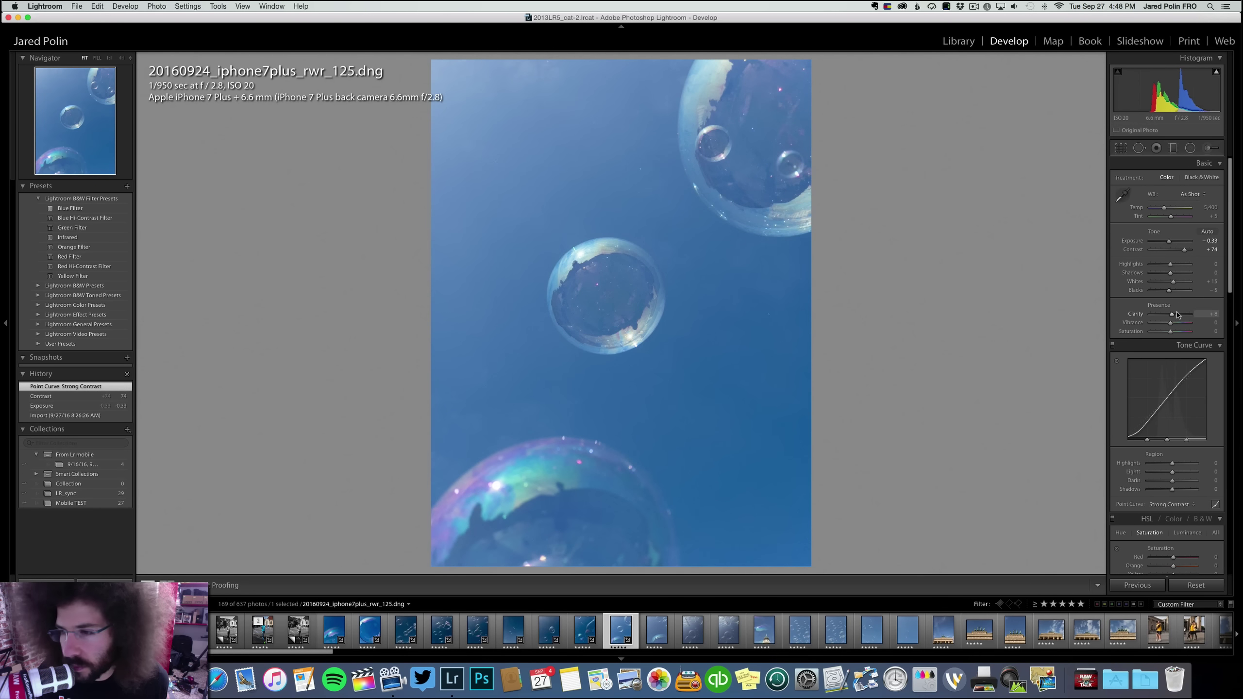
drag(1177, 315, 1165, 292)
click(1194, 179)
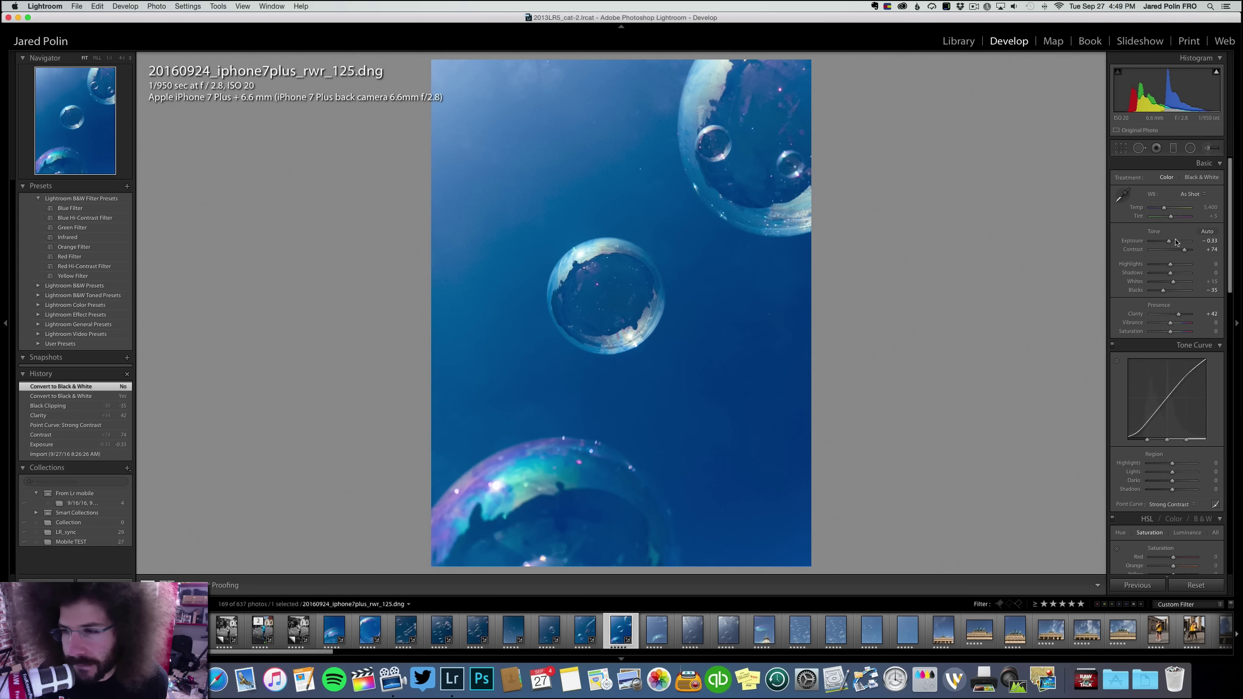
Pull Highlights to -49, warm Temp to 6,348, and set Vibrance +15, Saturation -4
click(1164, 265)
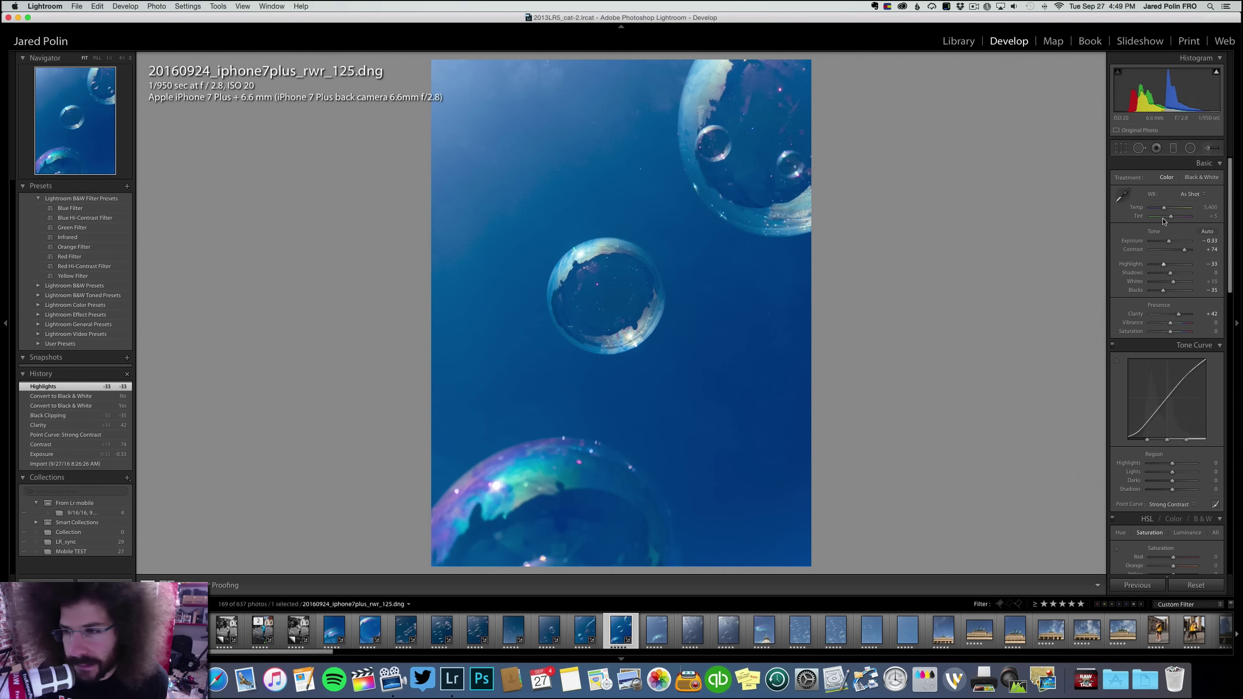
drag(1168, 209, 1169, 210)
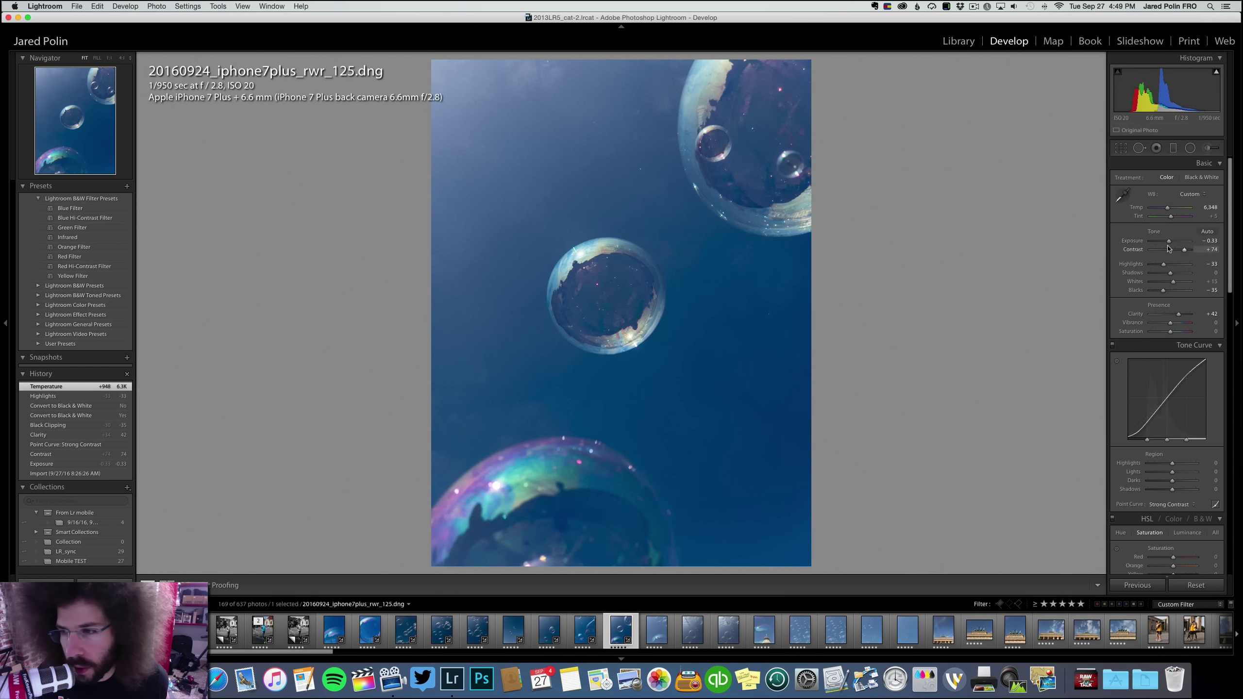
click(1167, 282)
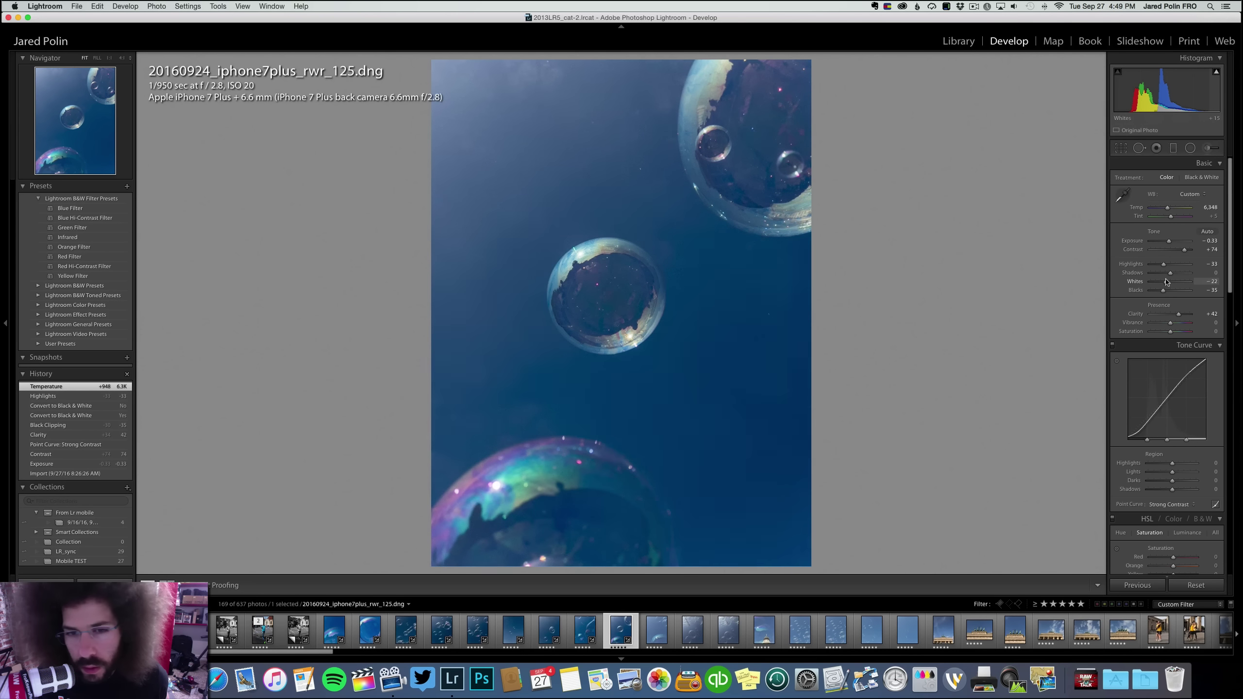
drag(1167, 282, 1173, 282)
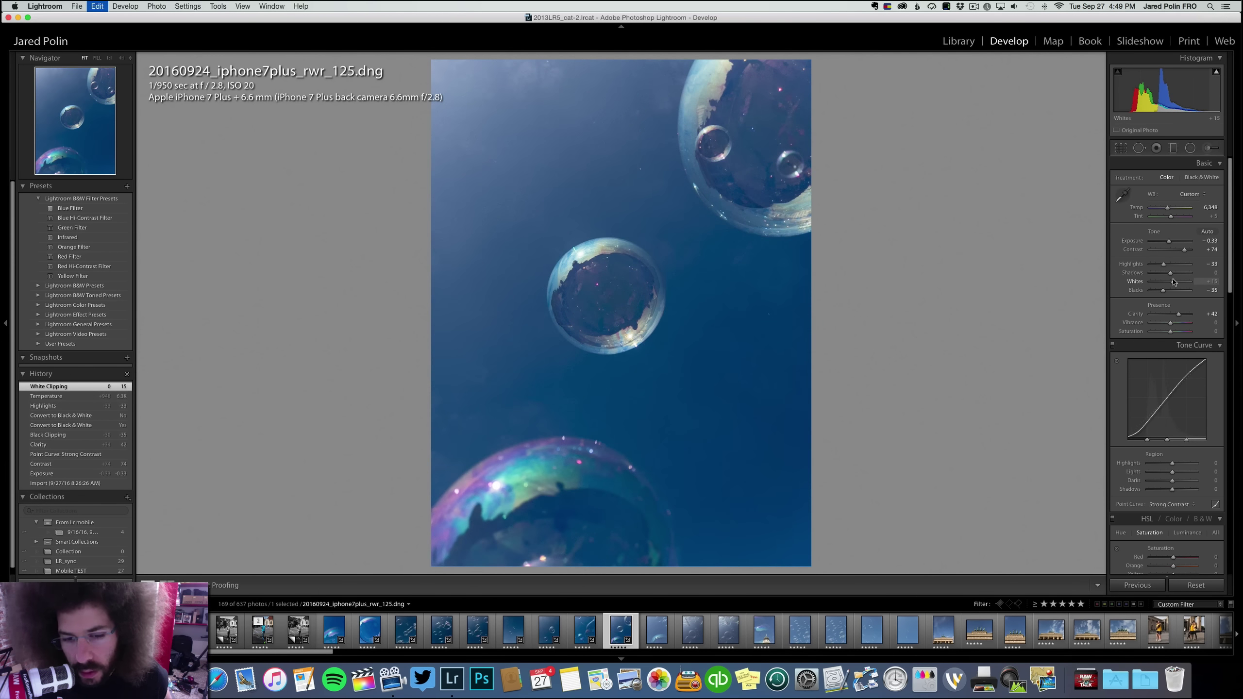
key(super+z)
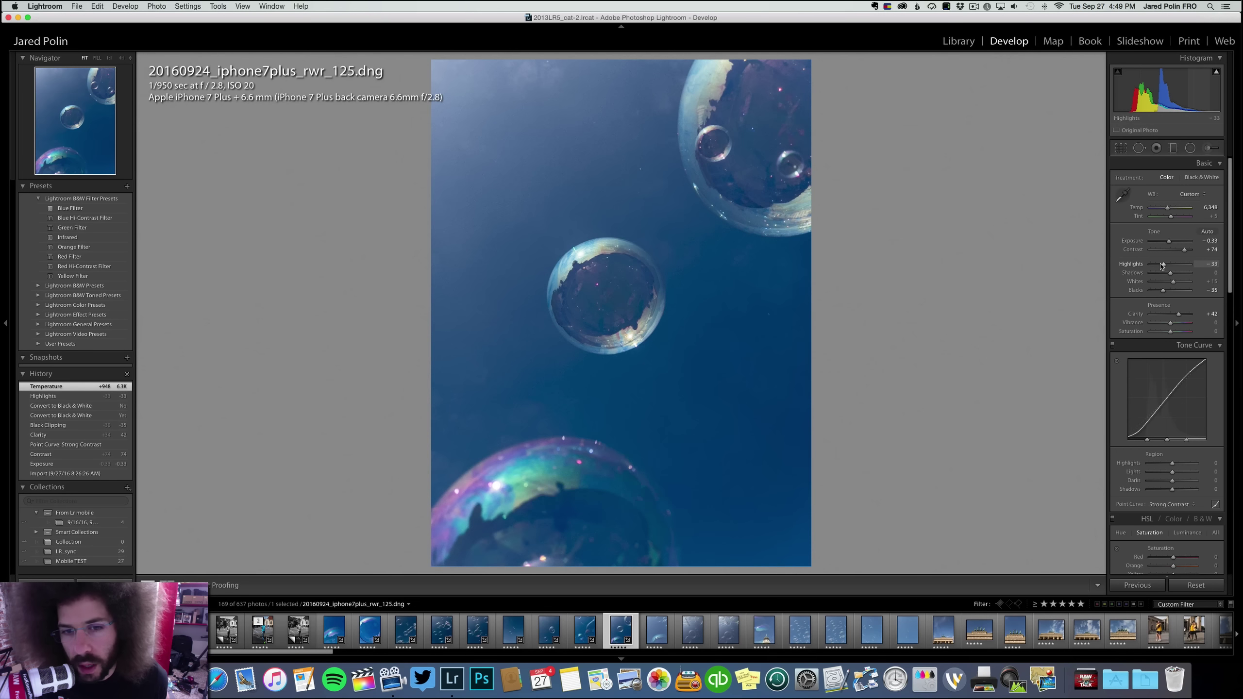
drag(1161, 266, 1161, 265)
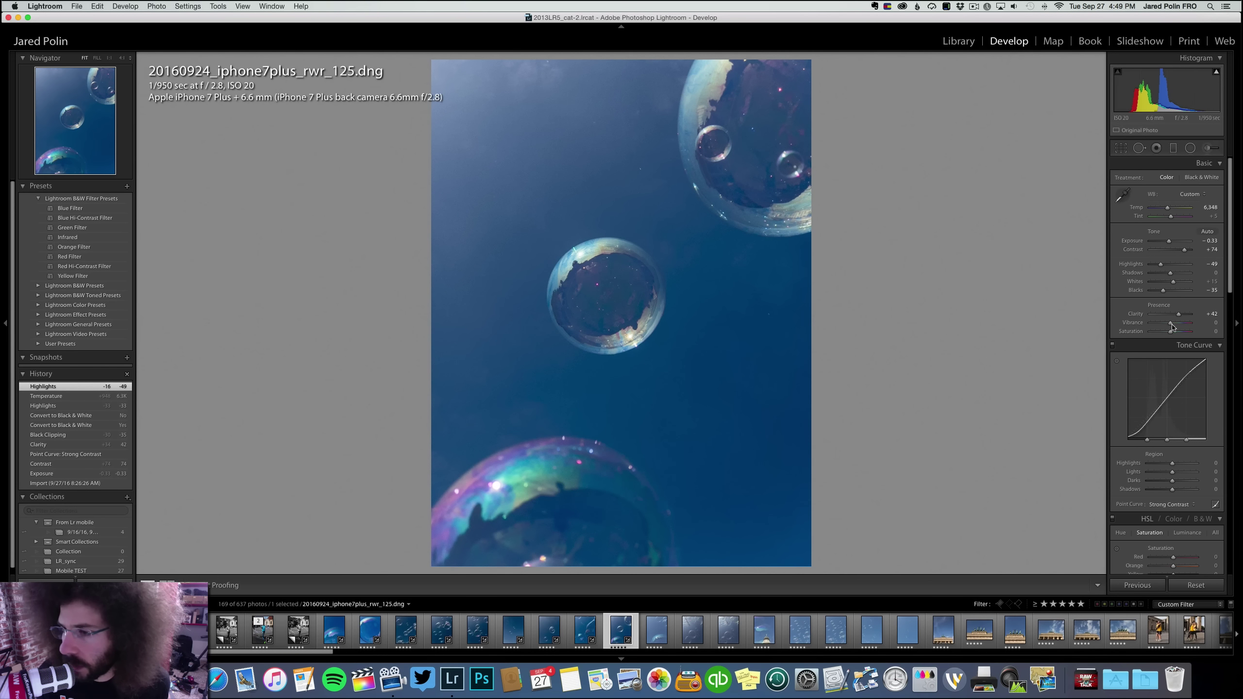
drag(1173, 326, 1170, 331)
Check the bubble detail up close, then sync photo 125's edits onto photo 126
click(602, 286)
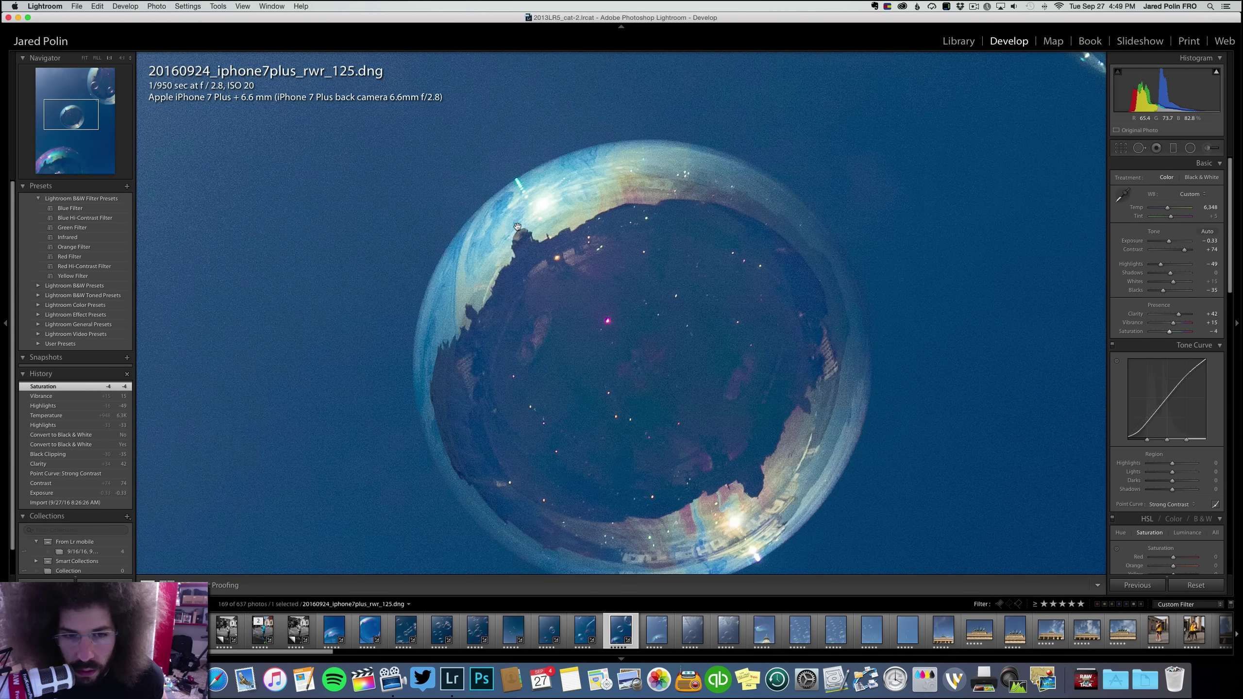
scroll(606, 214, down, 3)
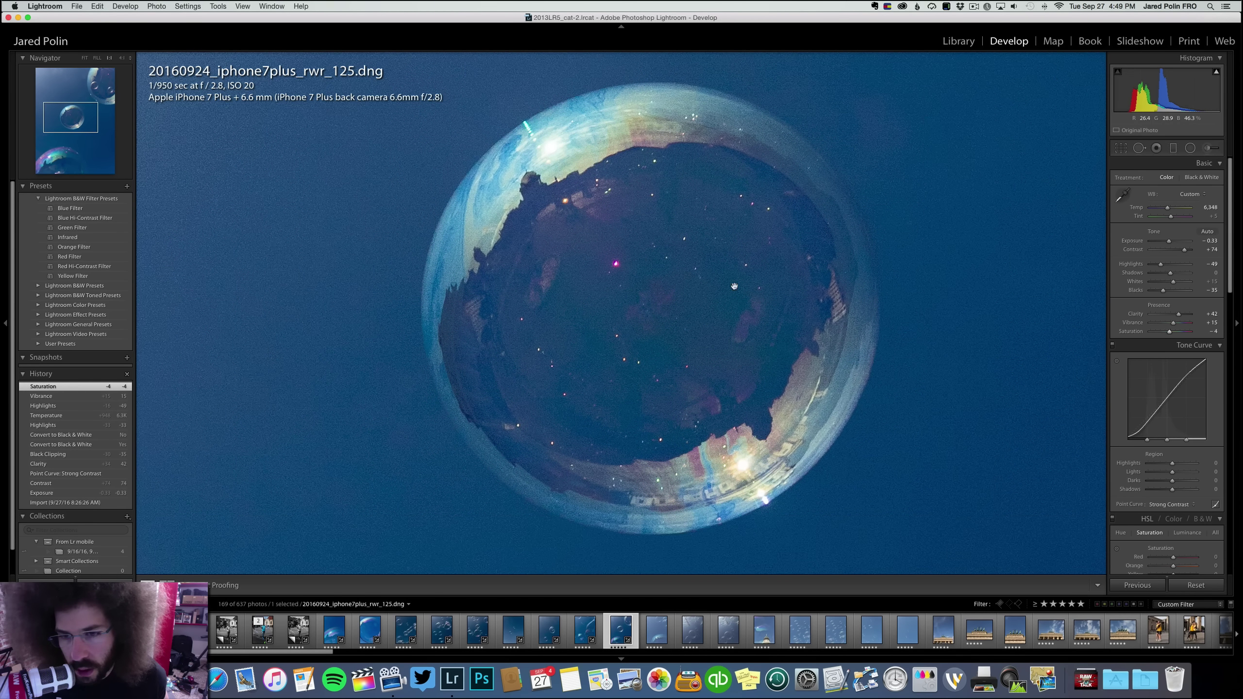
click(646, 253)
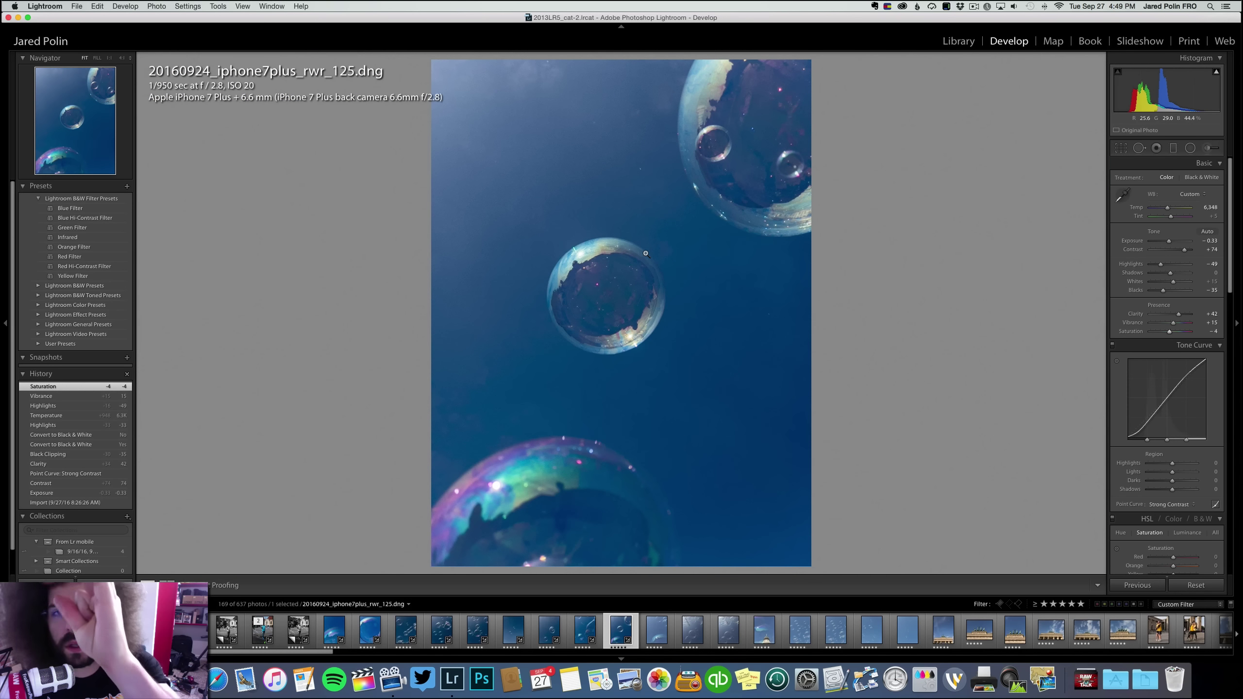
key(Right)
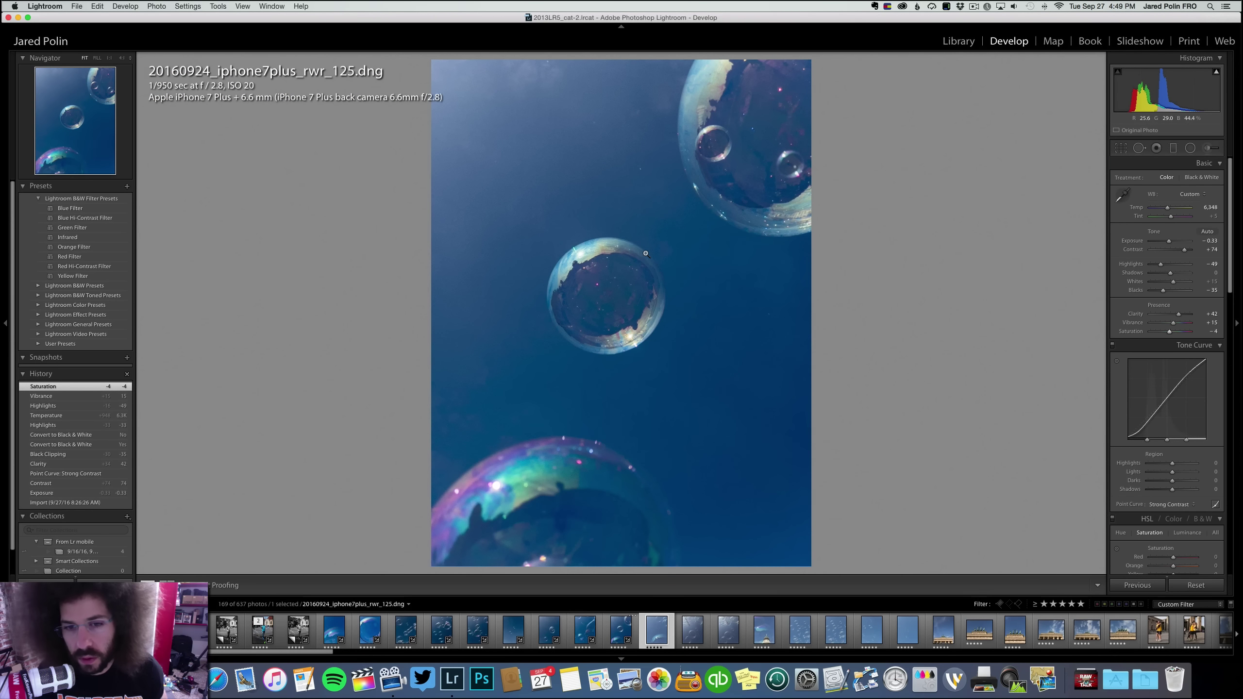
key(Left)
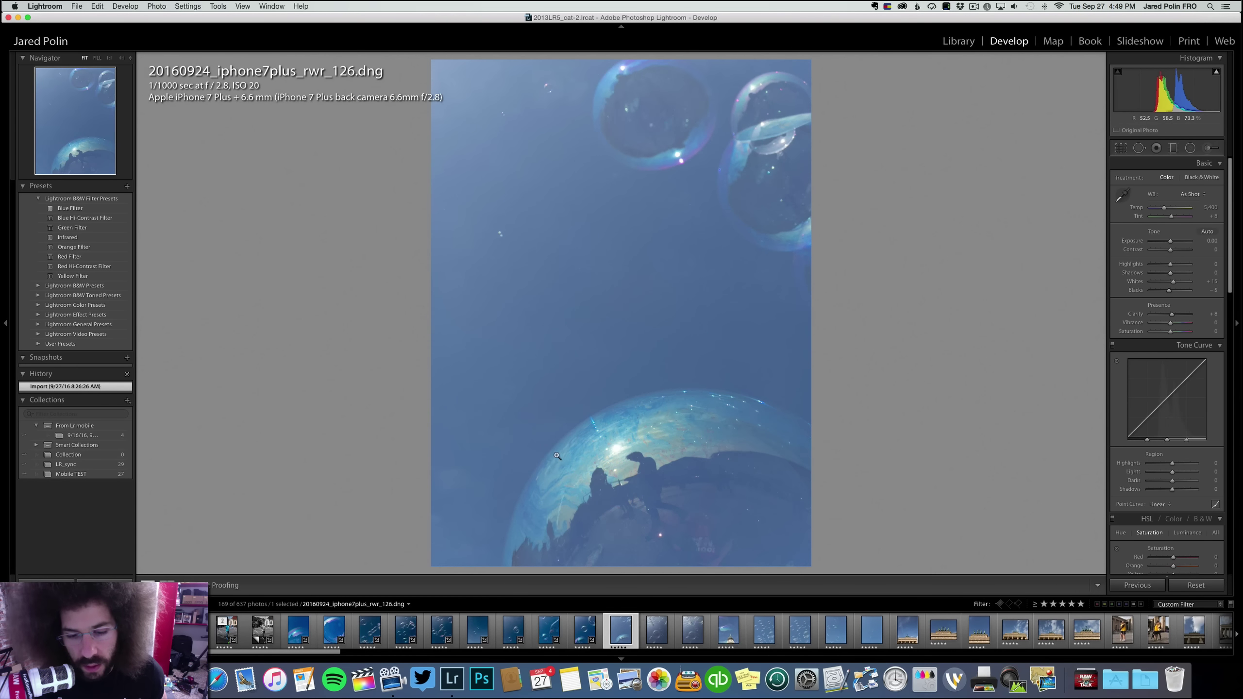
super+click(654, 634)
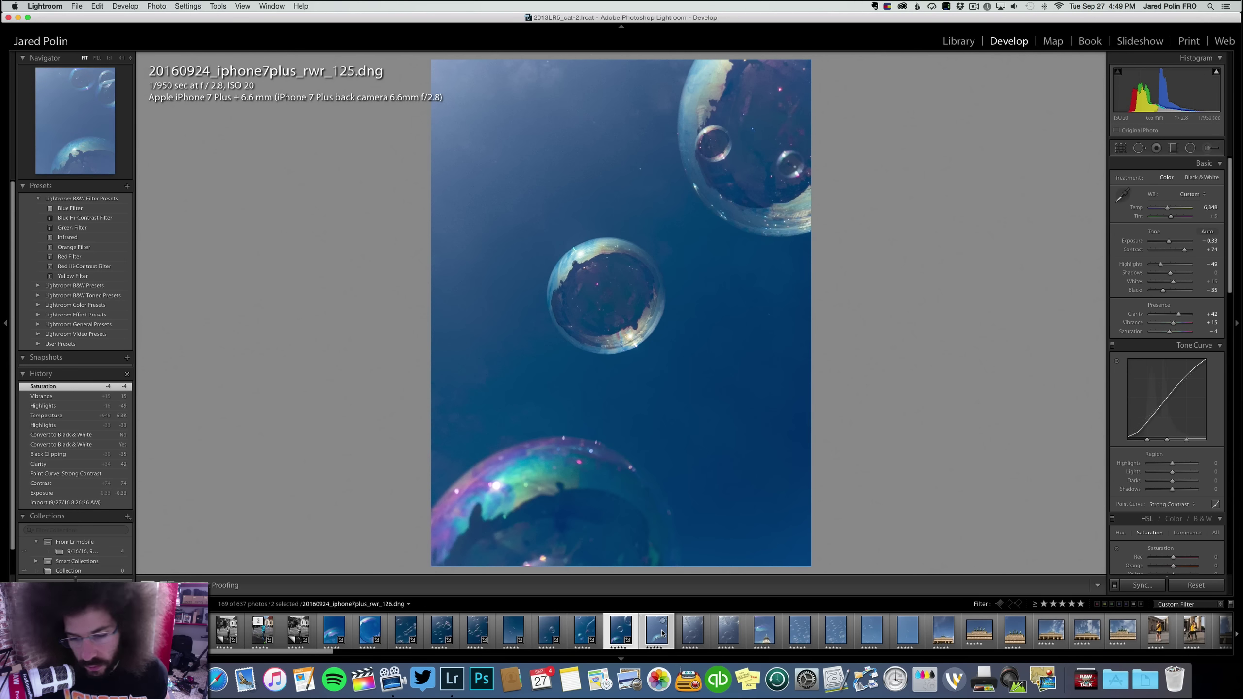
click(1143, 586)
key(Return)
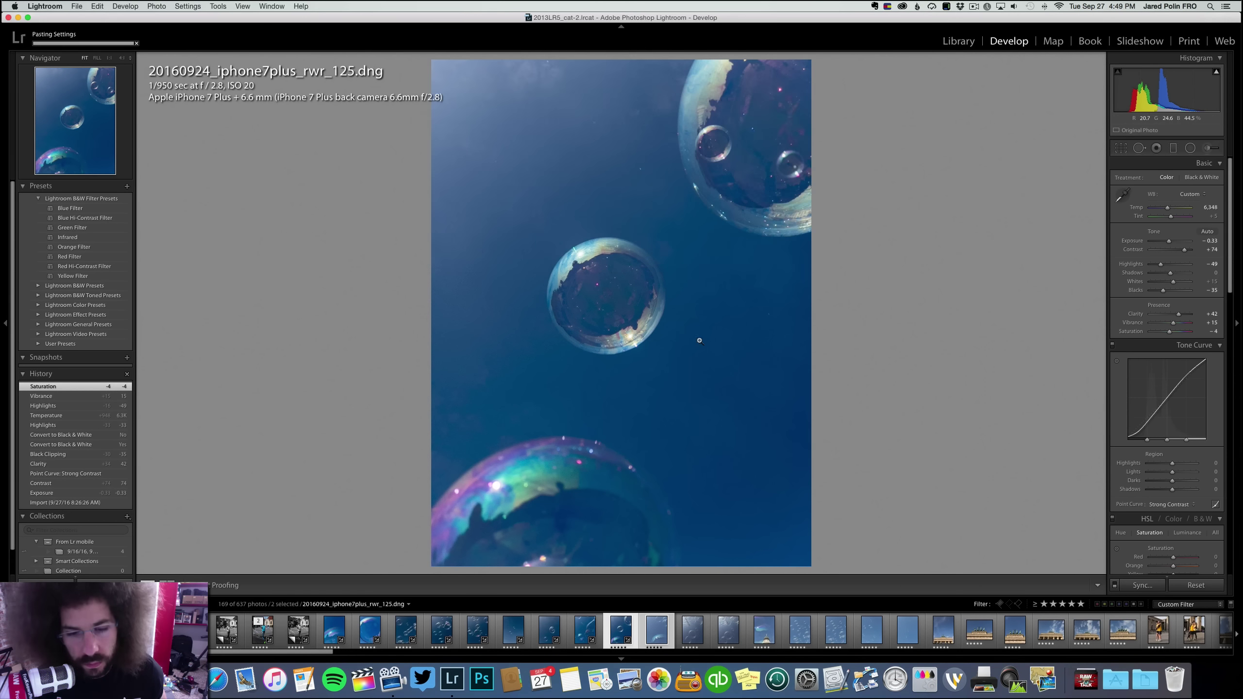
click(671, 637)
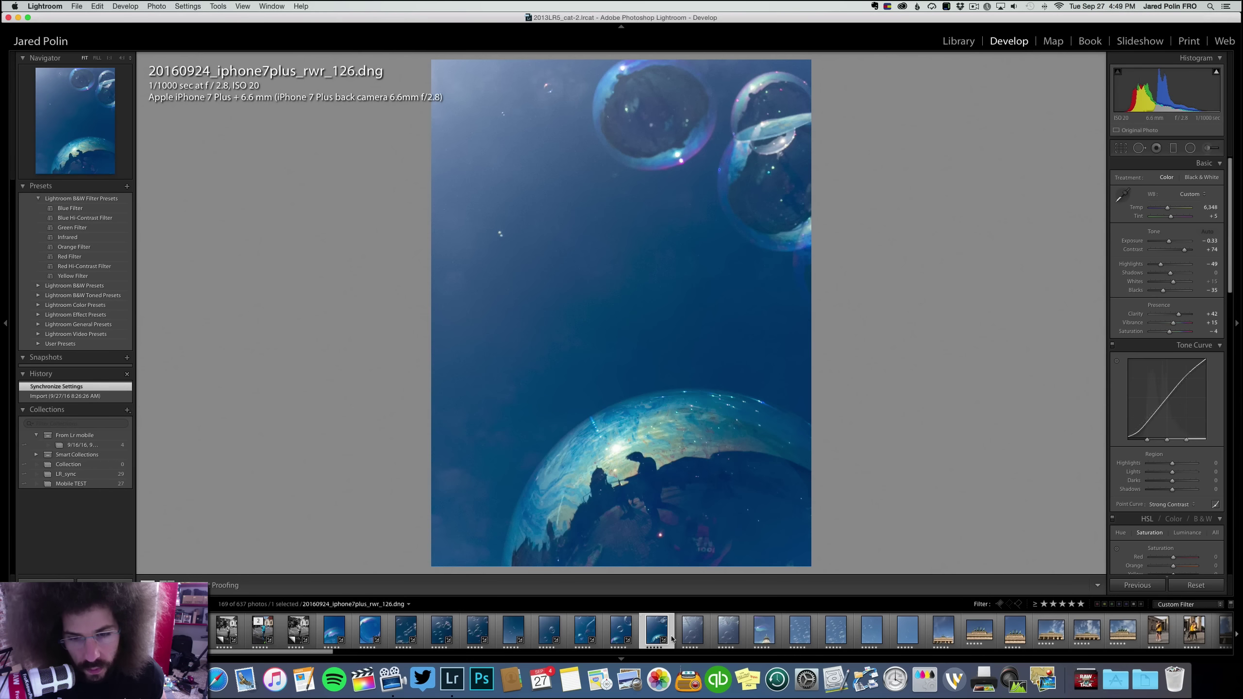
Preview 126 in black and white, keep colour, lower Shadows to +1, then go to _130
click(1216, 178)
click(1170, 177)
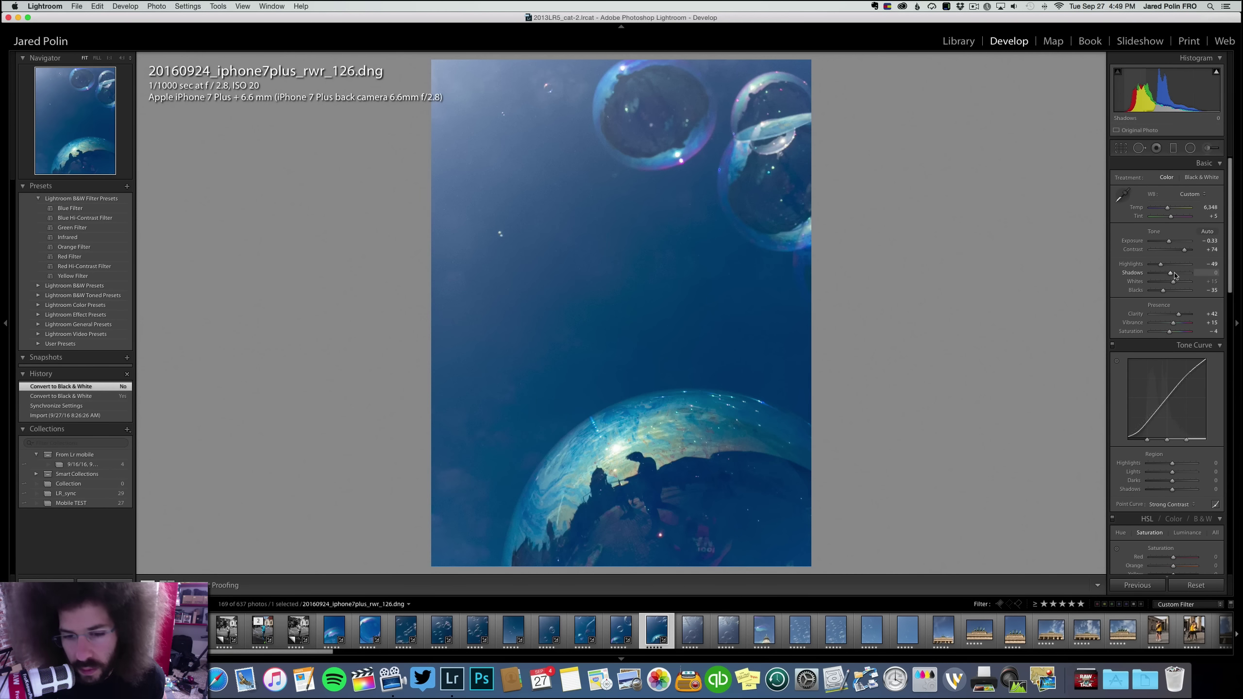
drag(1173, 274, 1164, 293)
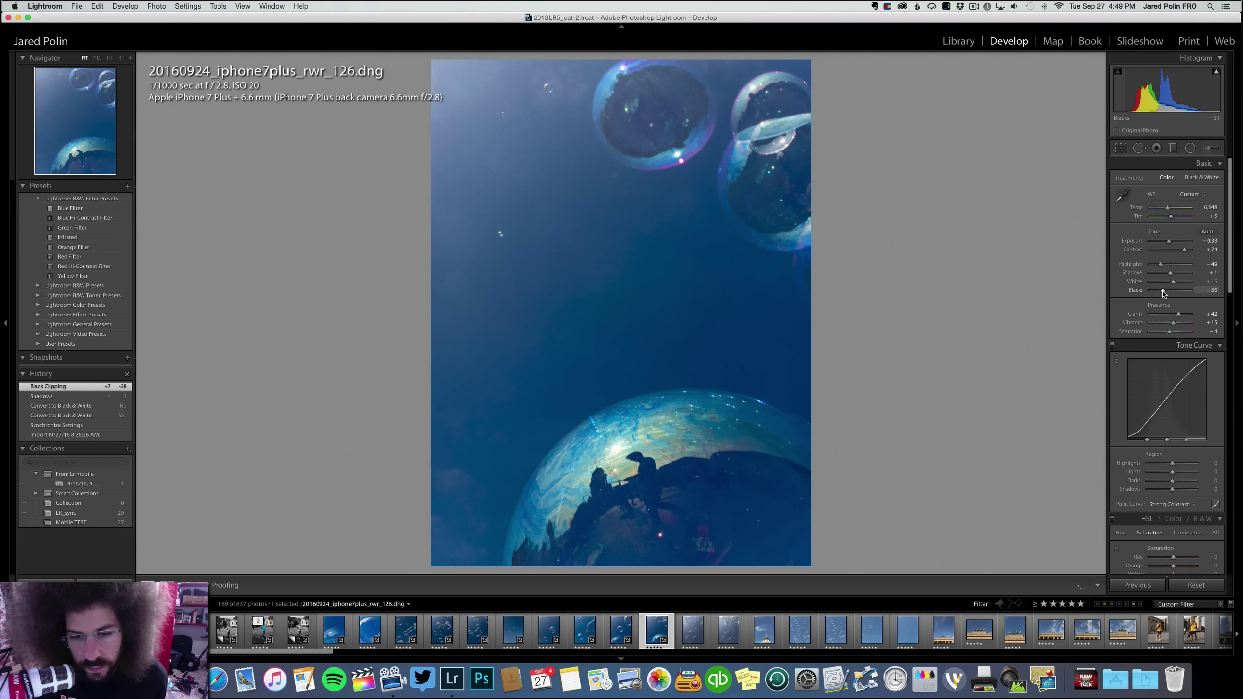
key(Left)
key(Right)
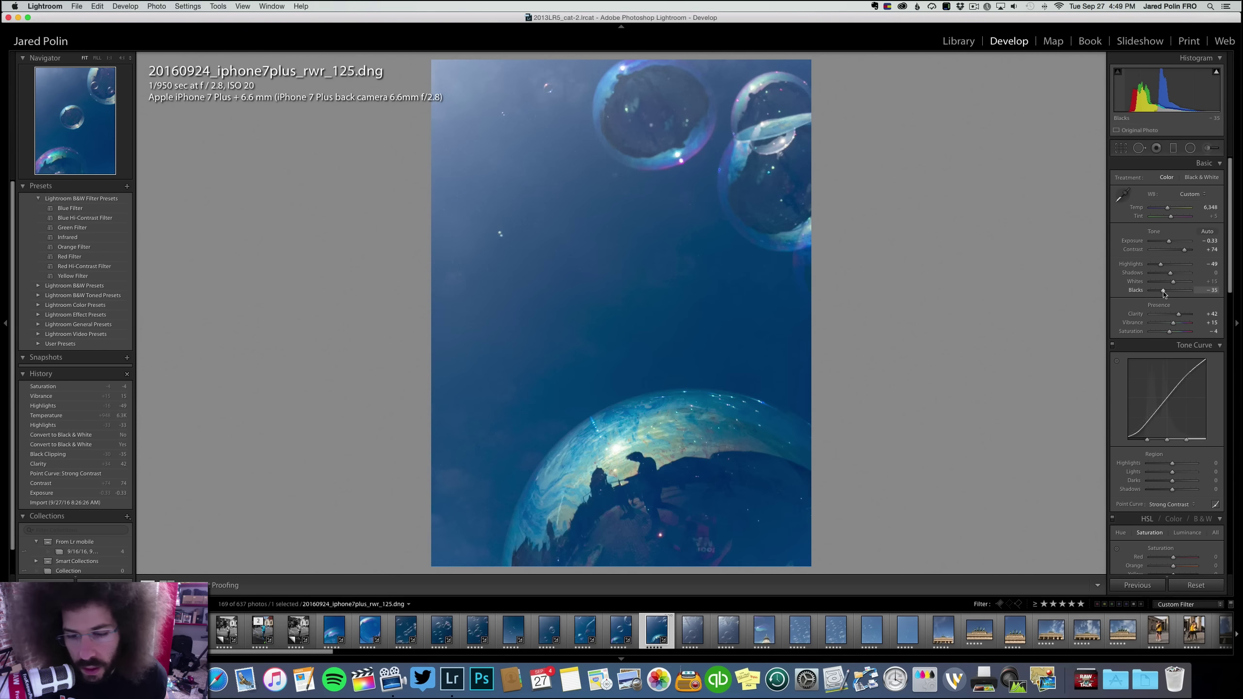
key(Right)
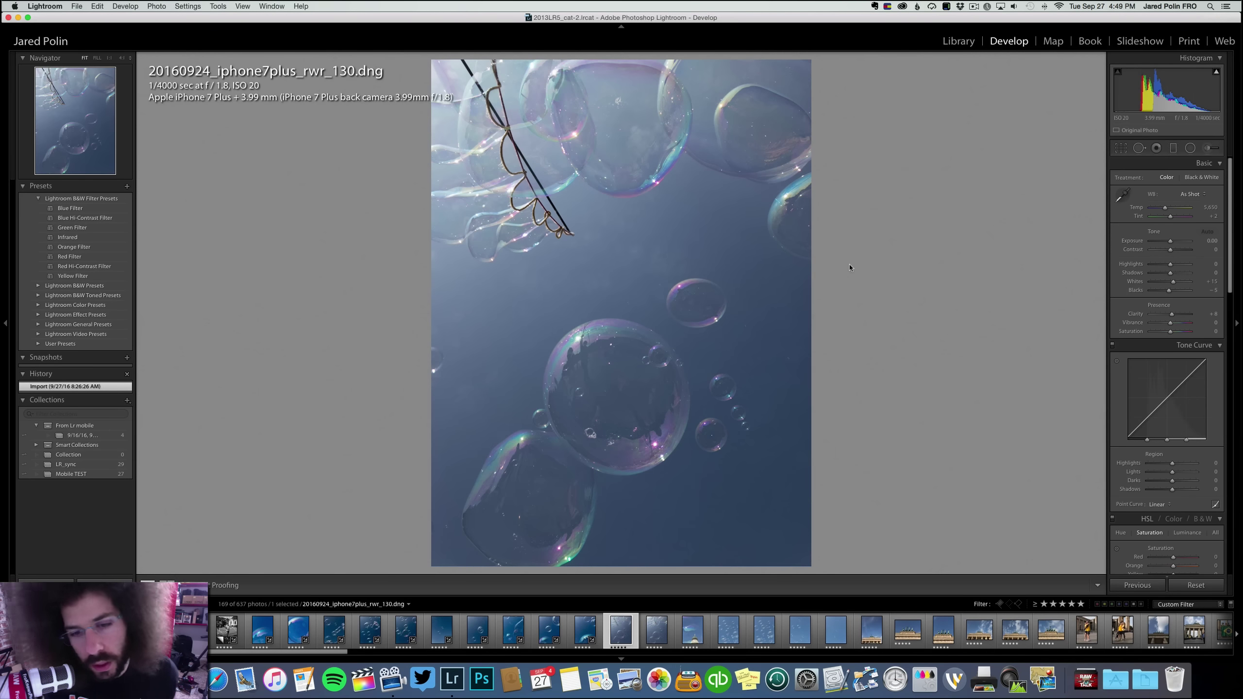
Set Exposure -0.45, Contrast +64, Medium Contrast curve, Clarity +24, Shadows +15 and Temp 6,074
click(1183, 250)
drag(1170, 241, 1182, 250)
click(1157, 505)
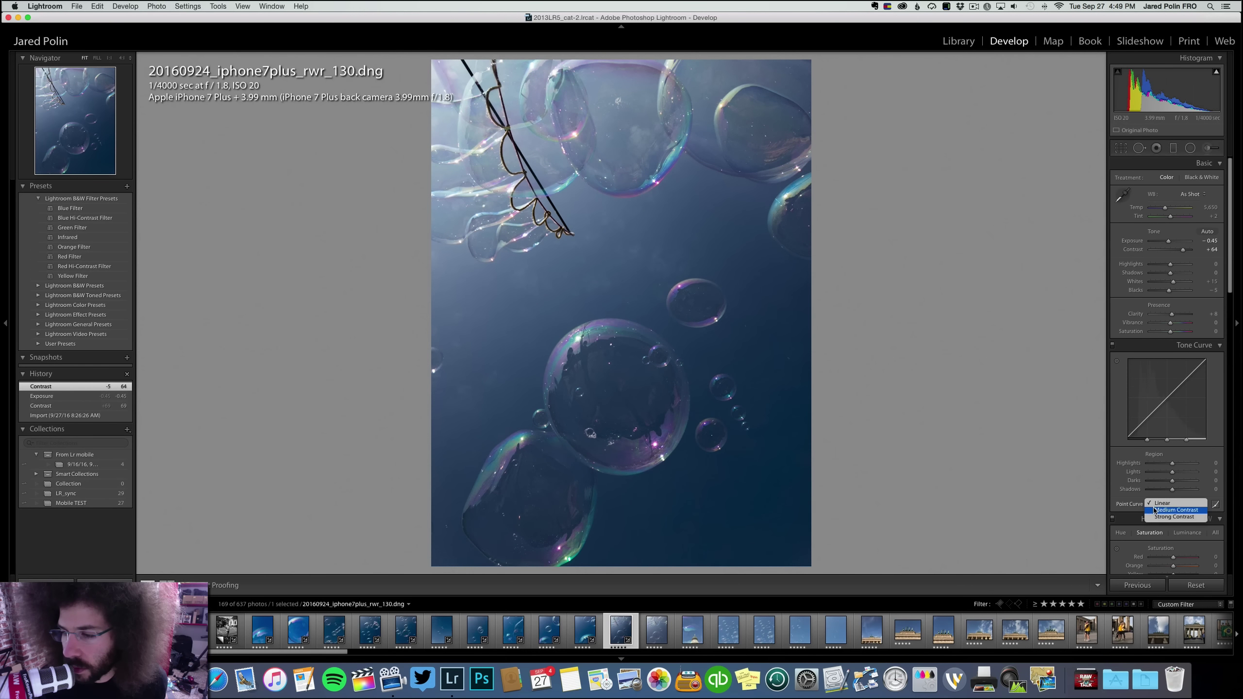
click(1176, 510)
drag(1172, 314, 1175, 273)
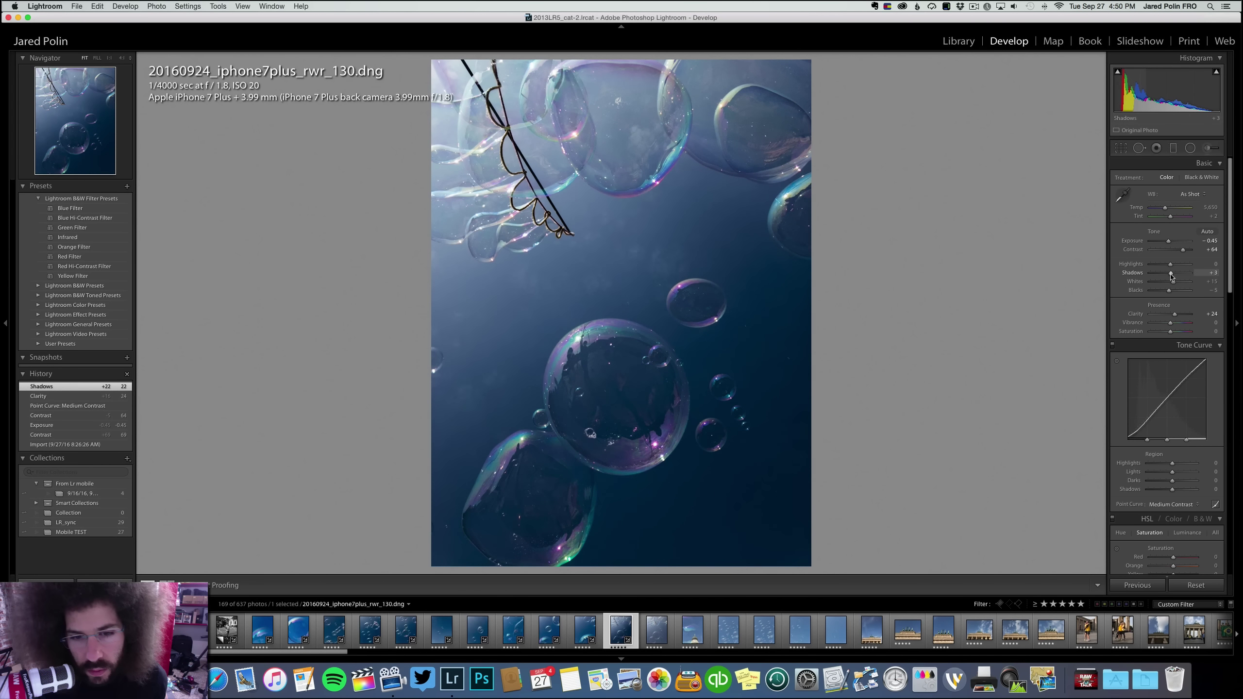
drag(1173, 278, 1173, 278)
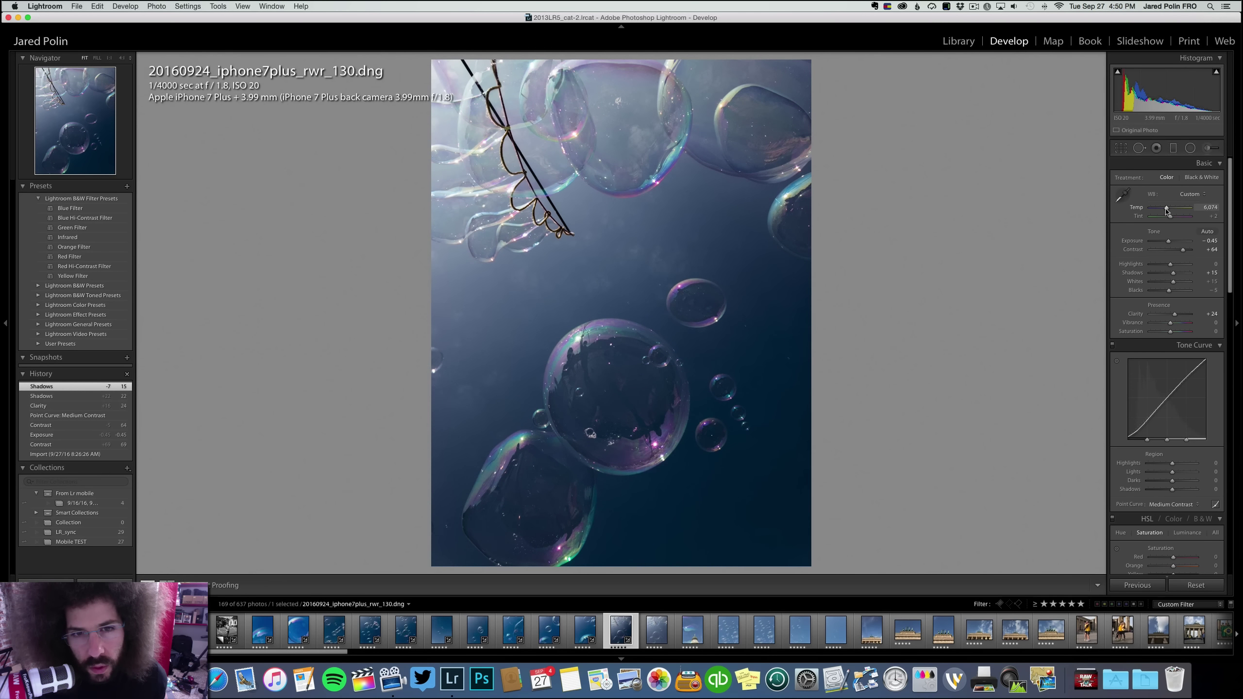
drag(1168, 211, 1170, 243)
Compare before and after, then sync these settings onto the next bubble photo, rwr_131
key(backslash)
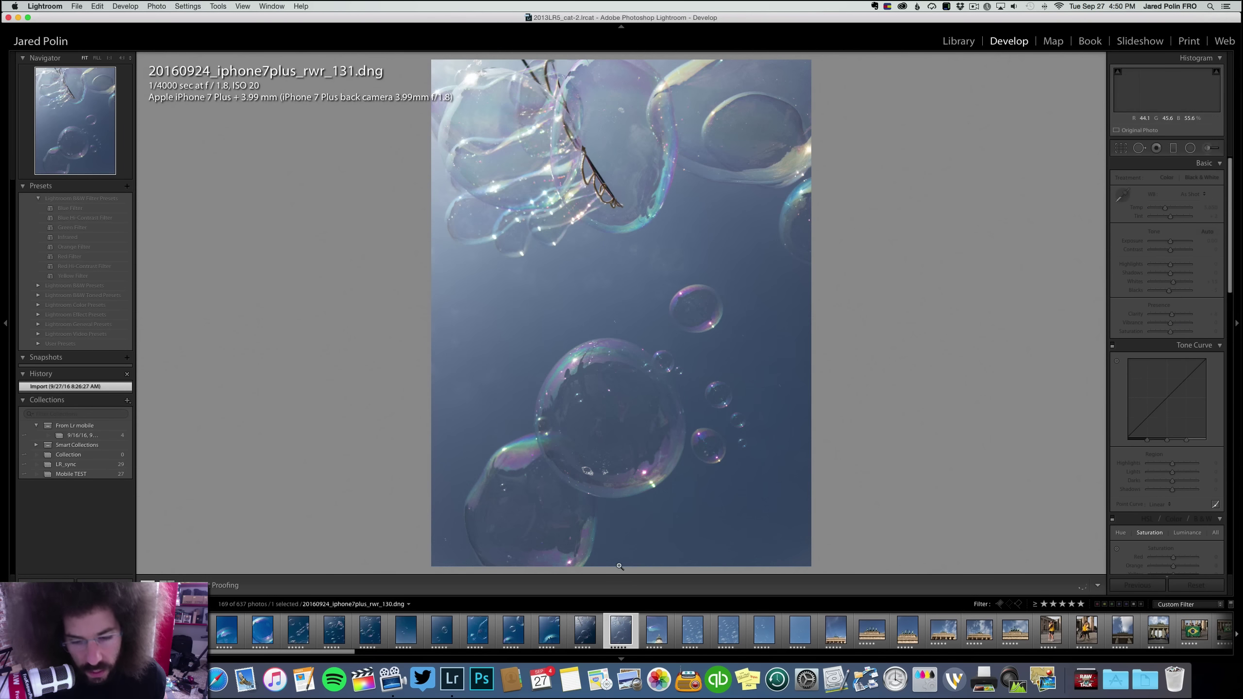
key(backslash)
super+click(656, 631)
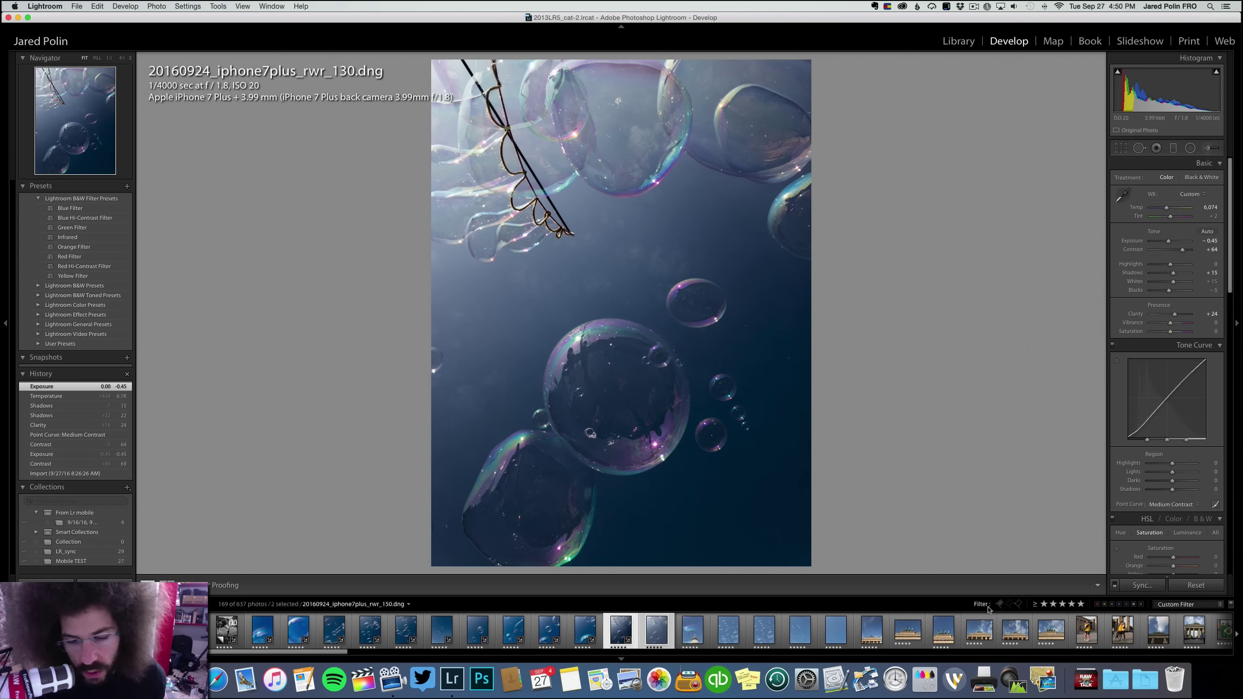
click(1139, 586)
key(Return)
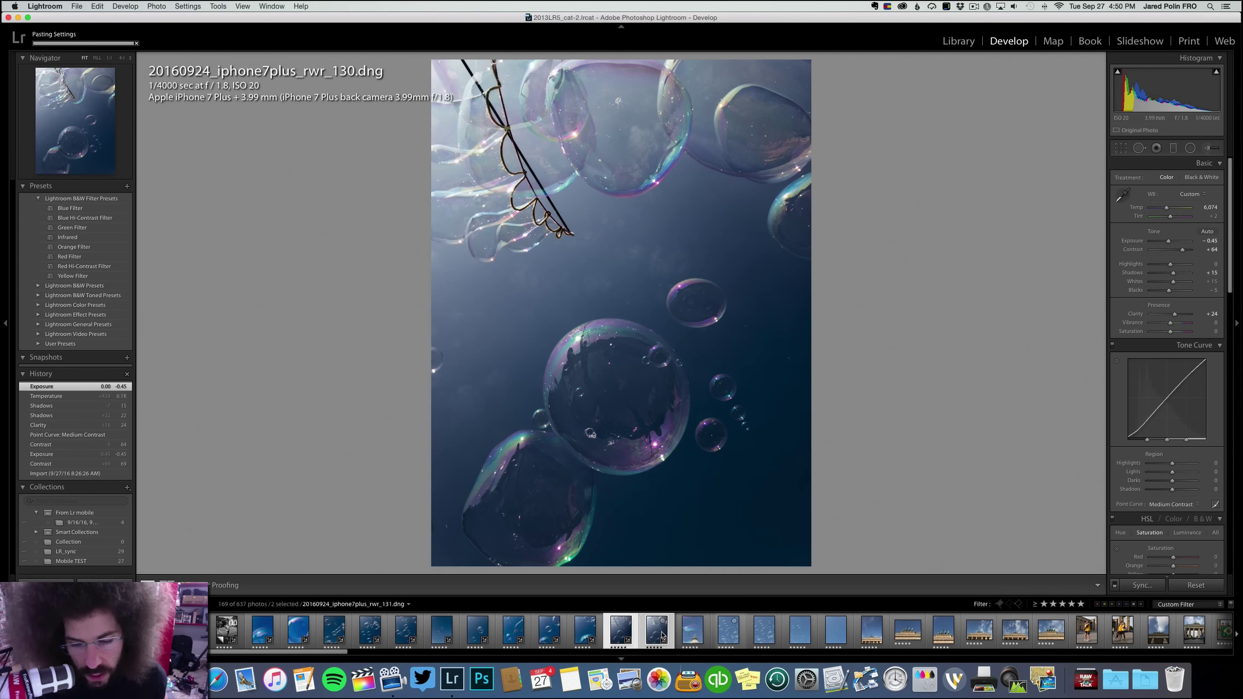
click(665, 634)
click(670, 635)
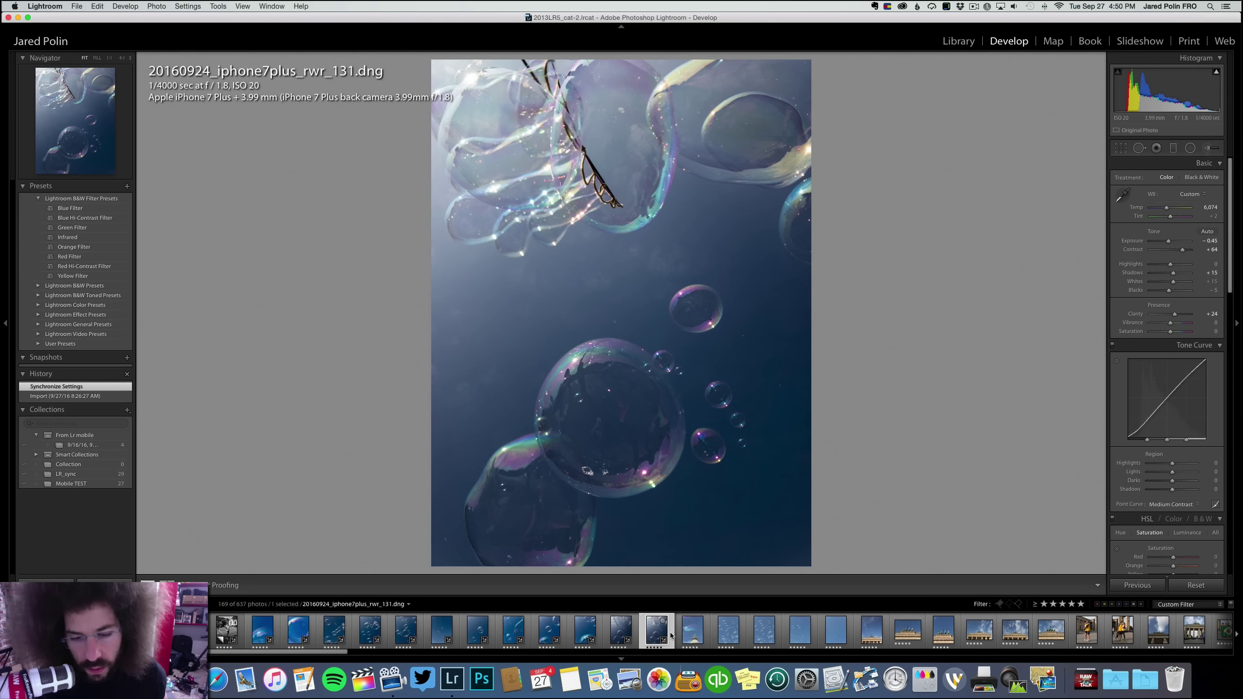
Sync the bubble edits onto the dome photo rwr_145
key(Left)
key(Right)
key(Right)
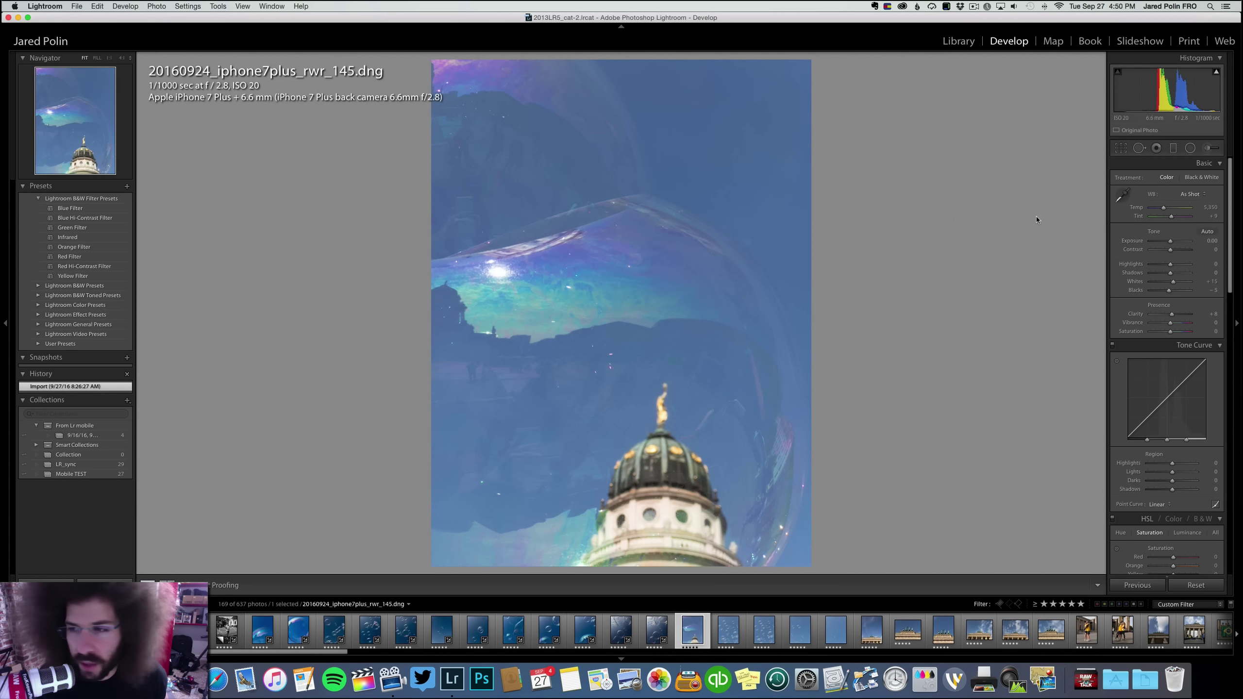
key(Left)
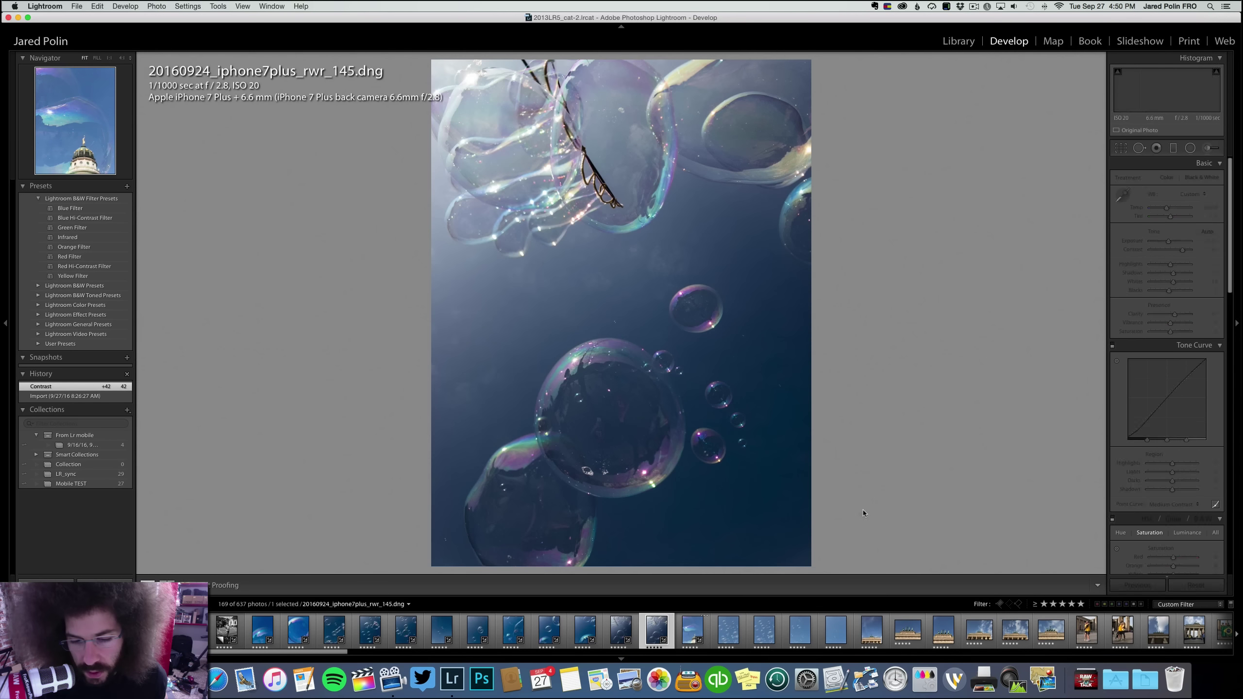
super+click(657, 629)
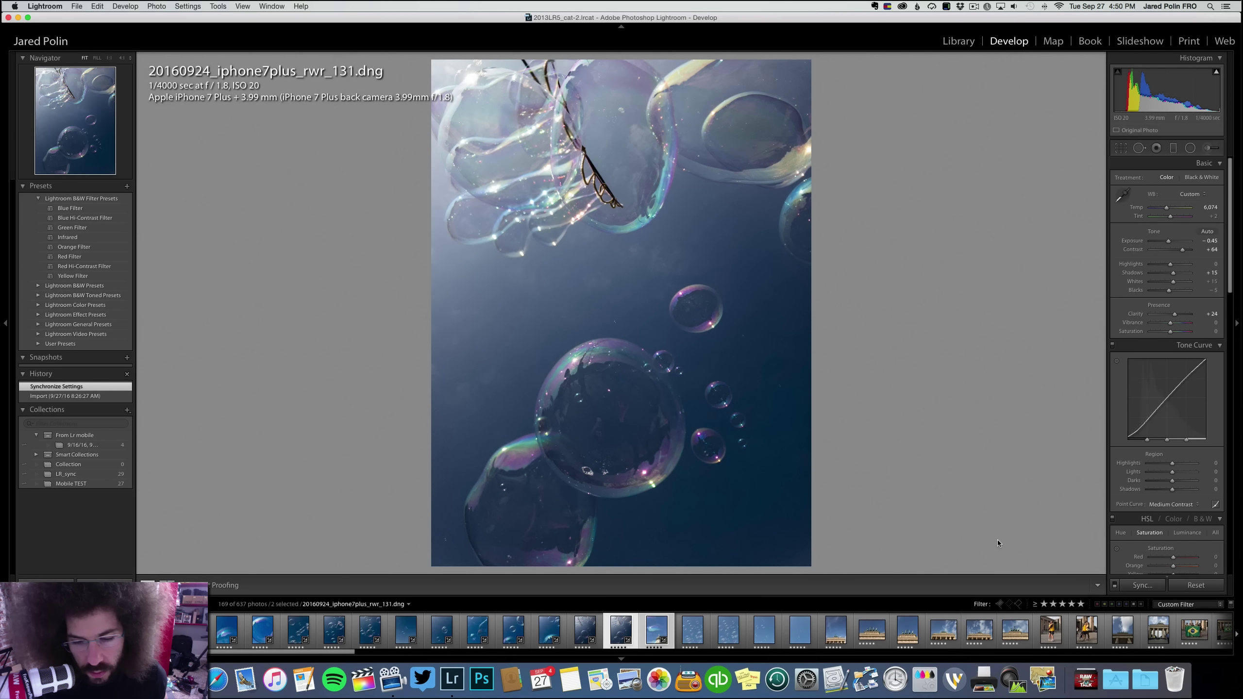
click(1143, 585)
key(Return)
Sync the dome photo's look across the following shots and view rwr_149 alone
click(666, 631)
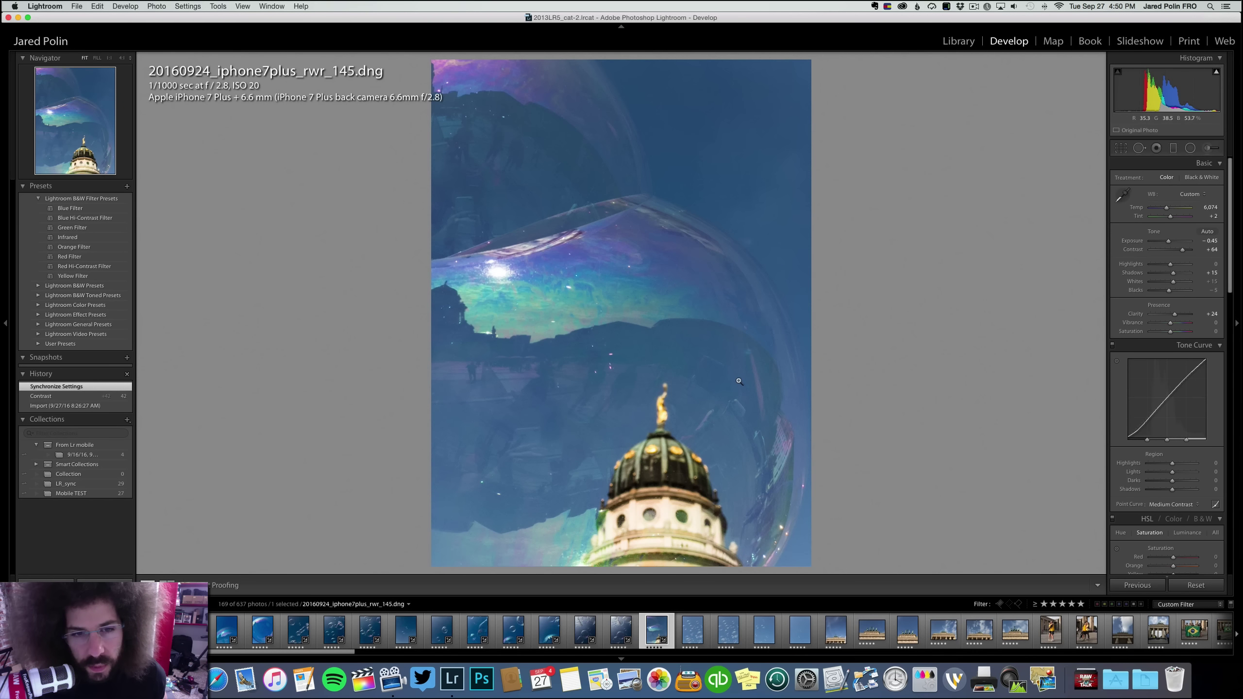
key(Right)
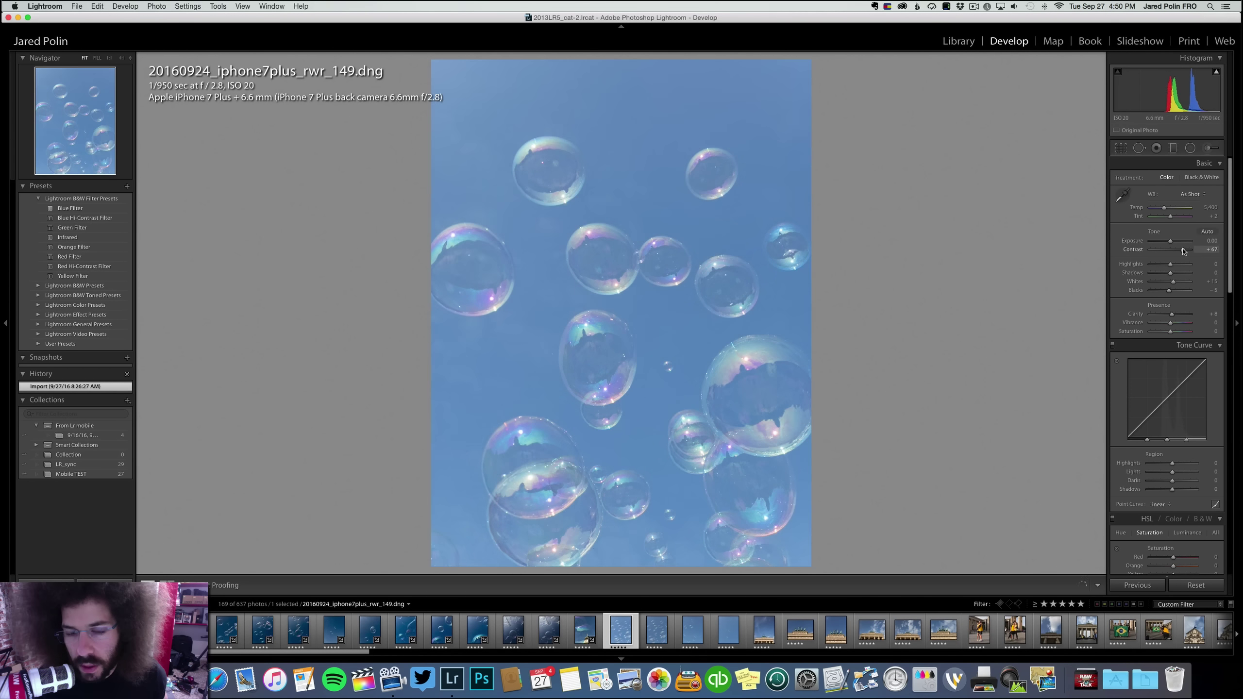
key(Left)
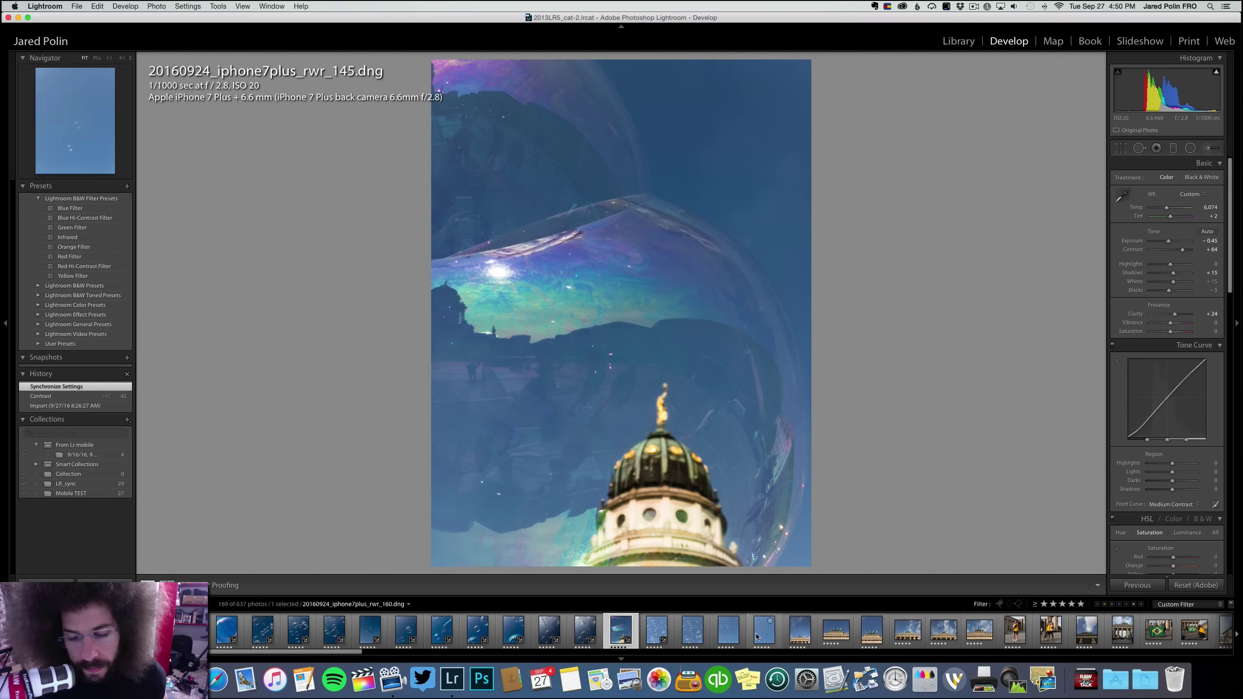
shift+click(720, 633)
click(1143, 585)
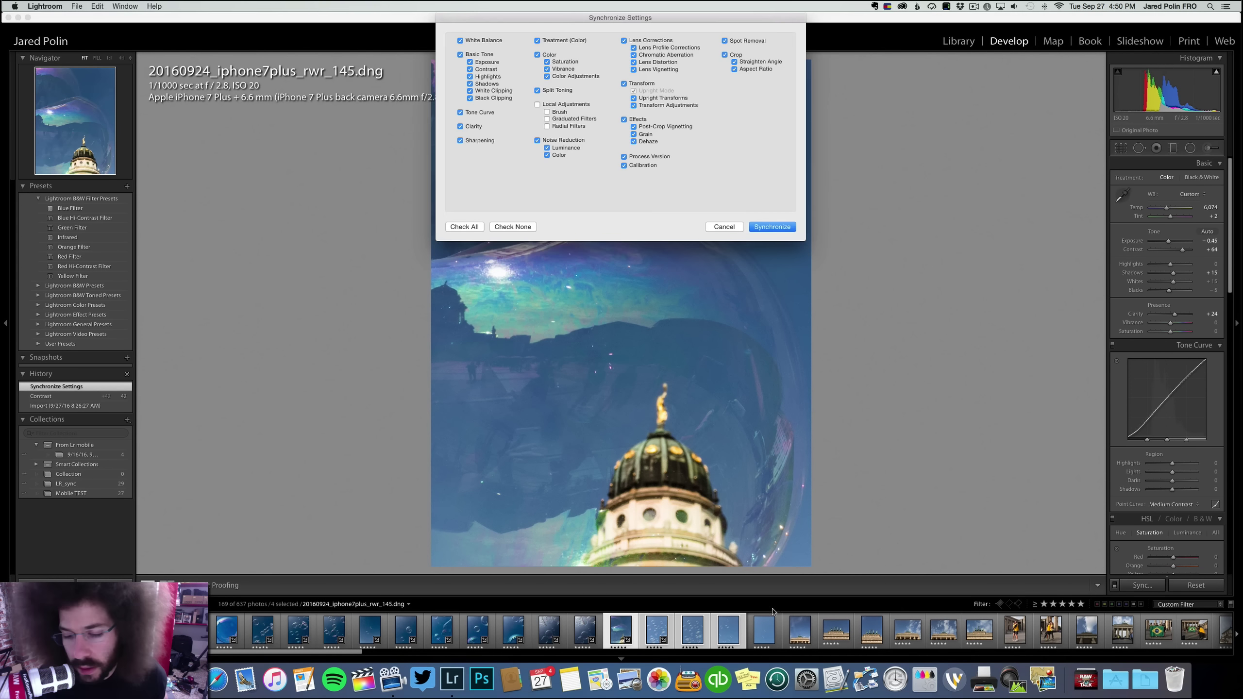
key(Return)
click(673, 633)
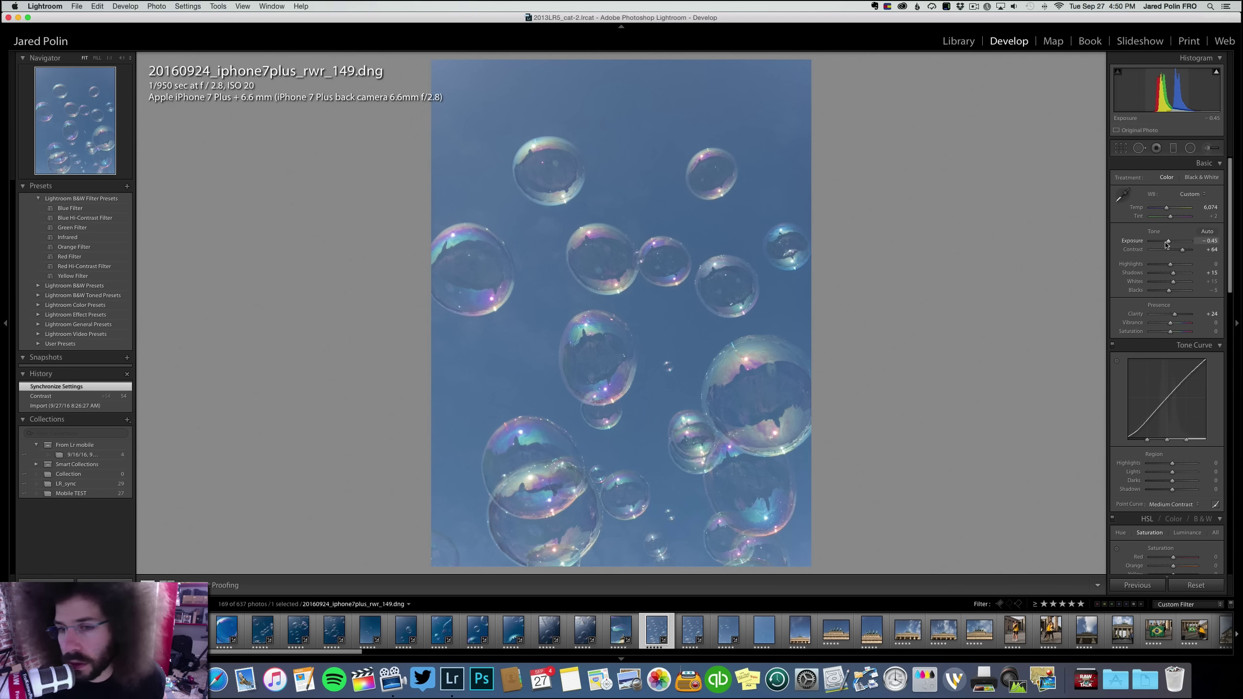
Give rwr_149 Exposure -1.05, Contrast +100, Shadows +43, Blacks -25, Temp 6,751, then zoom-check bubbles
drag(1167, 245, 1185, 251)
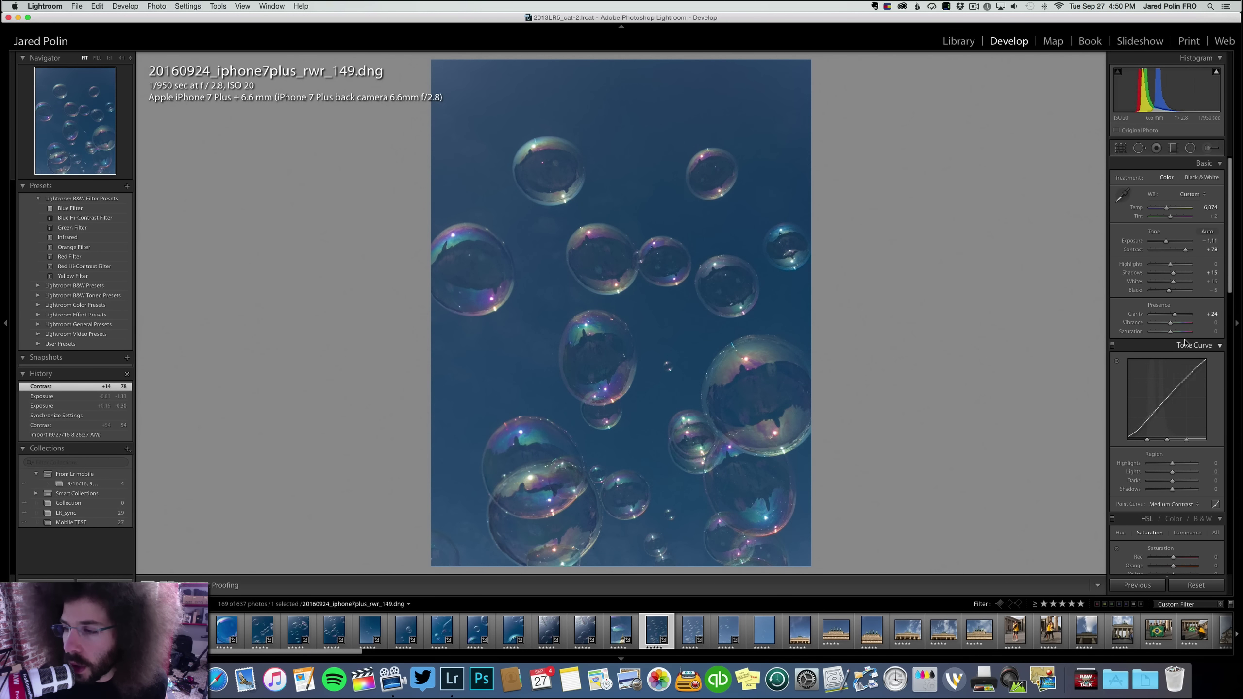
drag(1168, 293, 1166, 293)
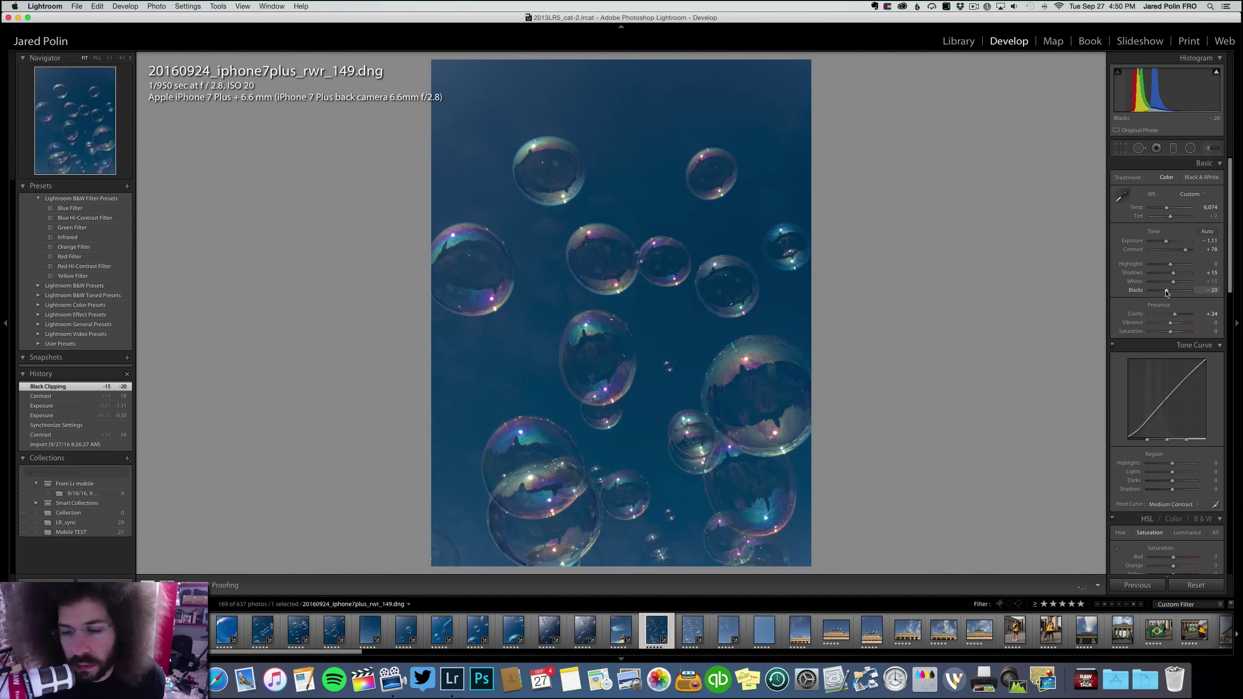
click(1178, 273)
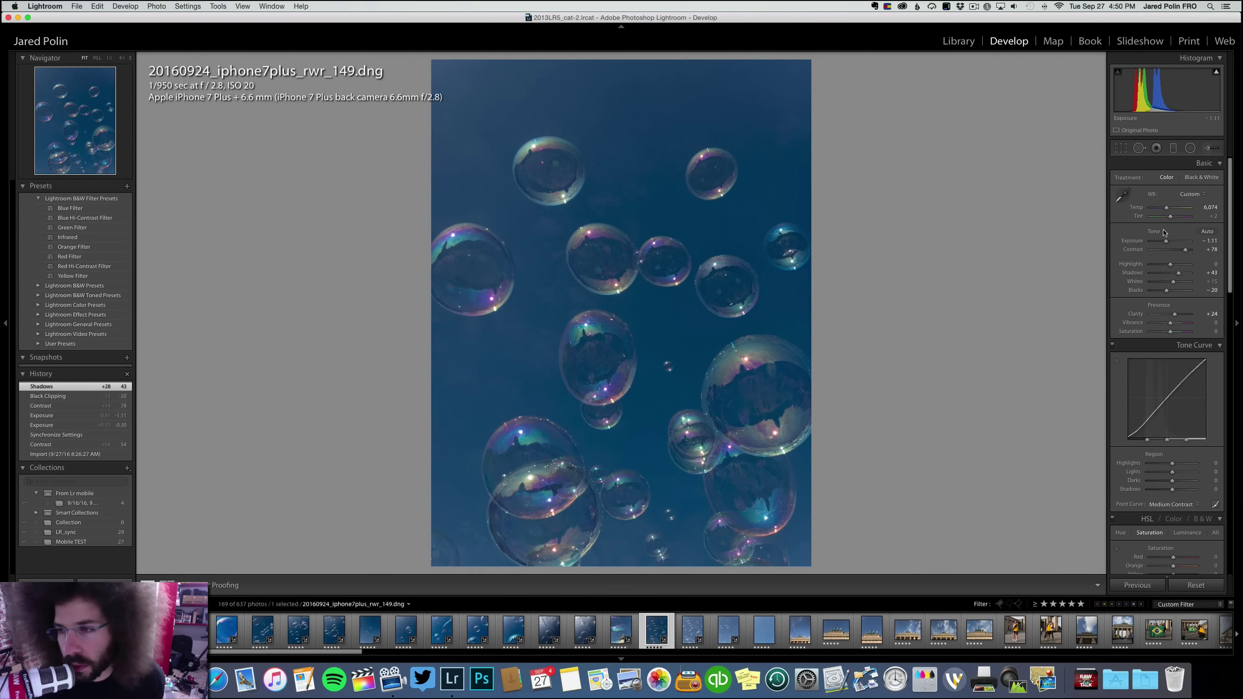
drag(1165, 210, 1166, 242)
drag(1185, 250, 1177, 316)
click(592, 352)
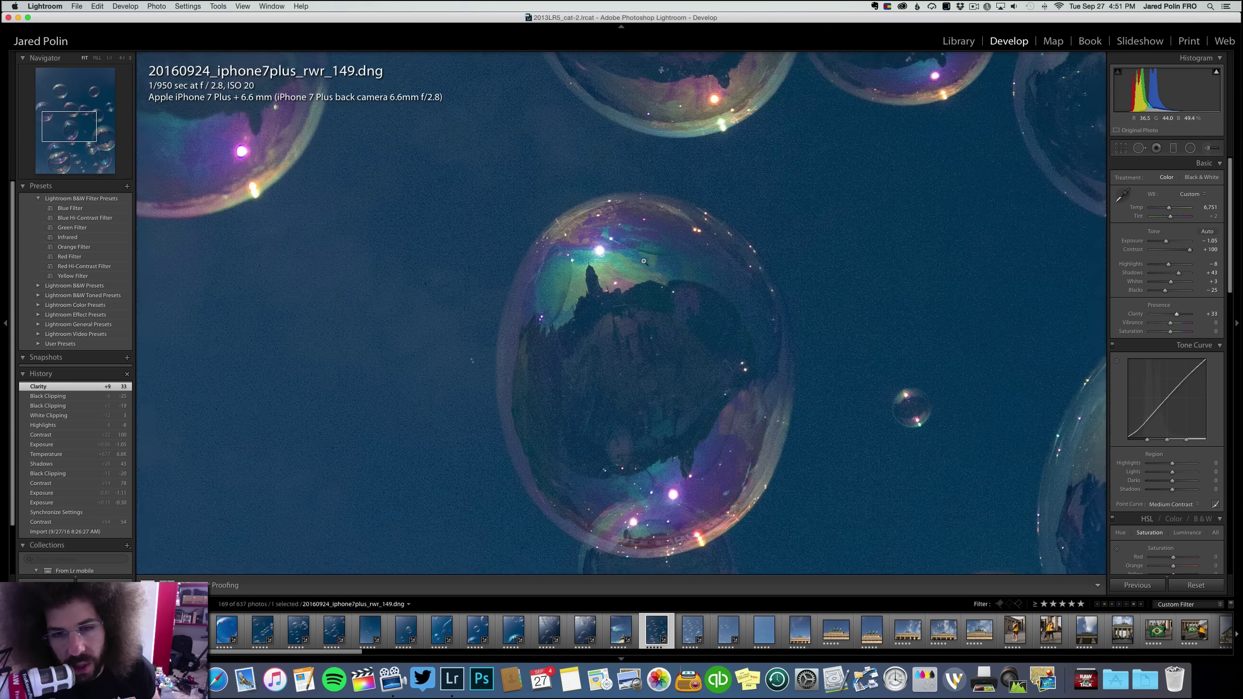
click(805, 327)
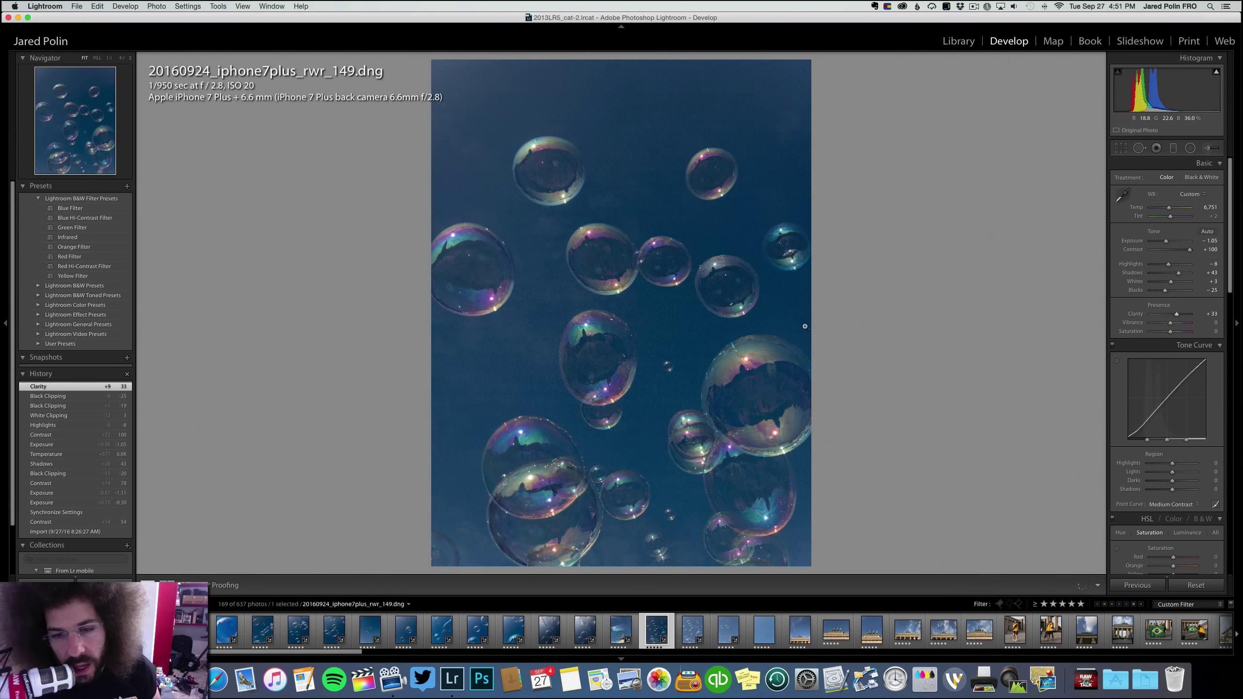
click(546, 517)
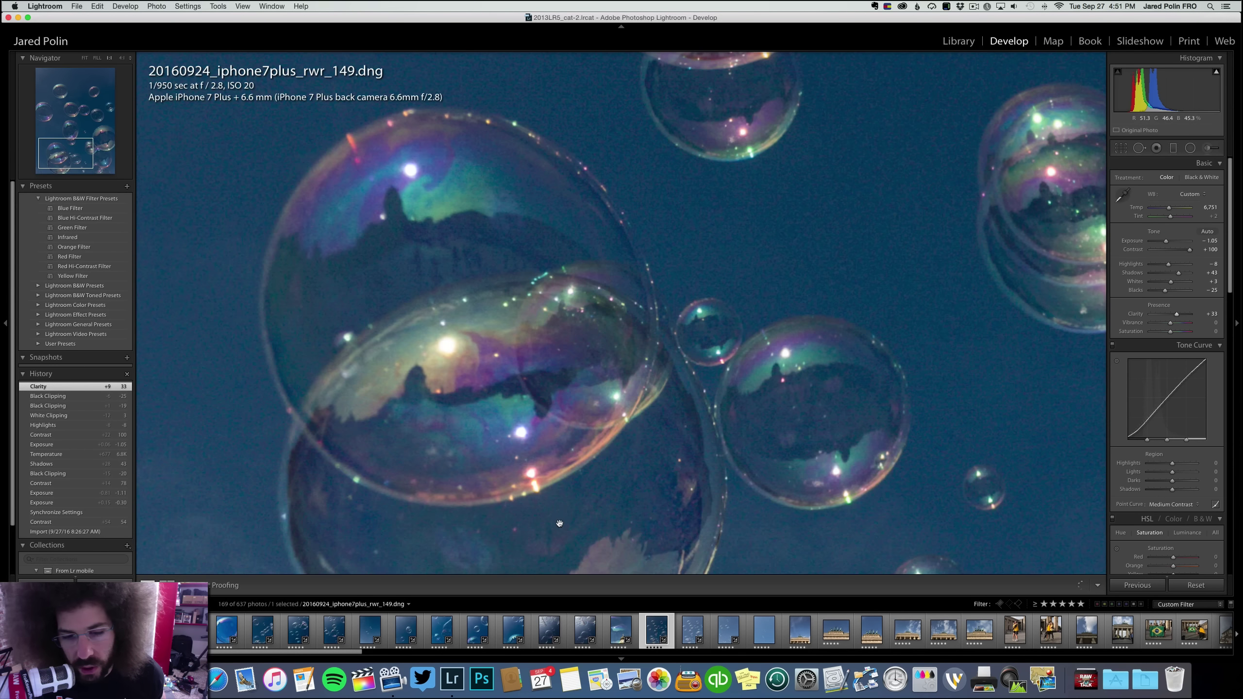
click(503, 349)
Sync the bubble look onto the remaining bubble photos and view _150
super+click(692, 630)
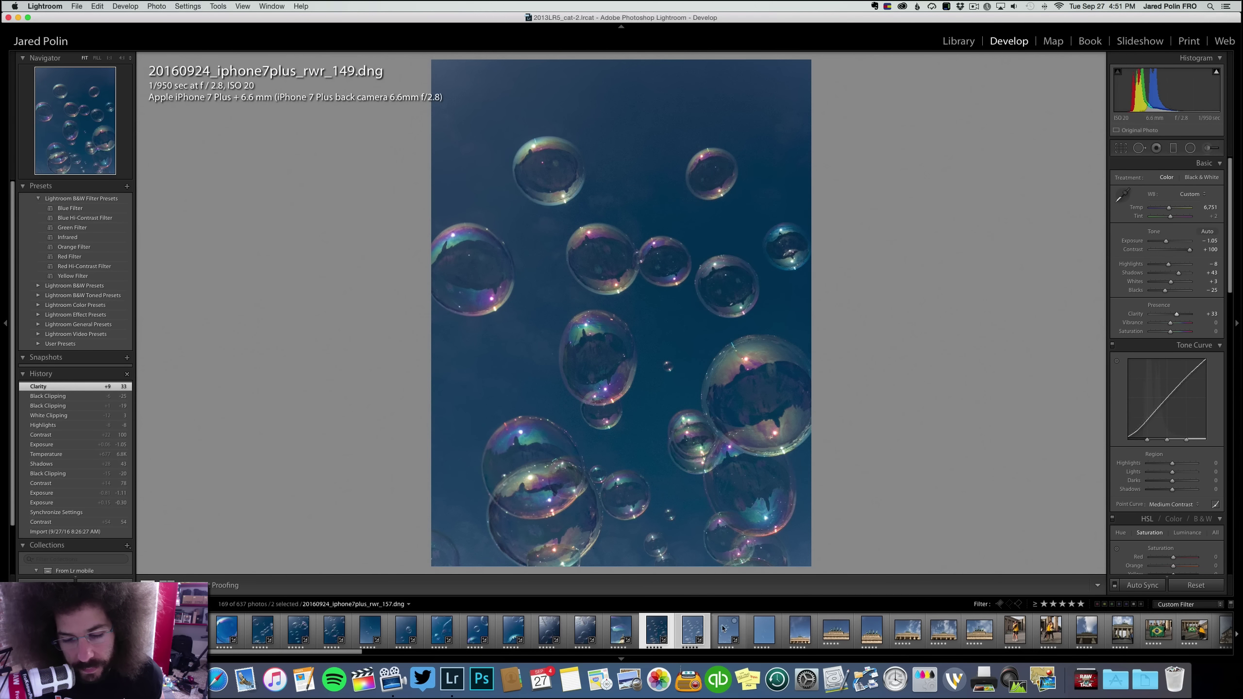
super+click(725, 629)
super+click(771, 630)
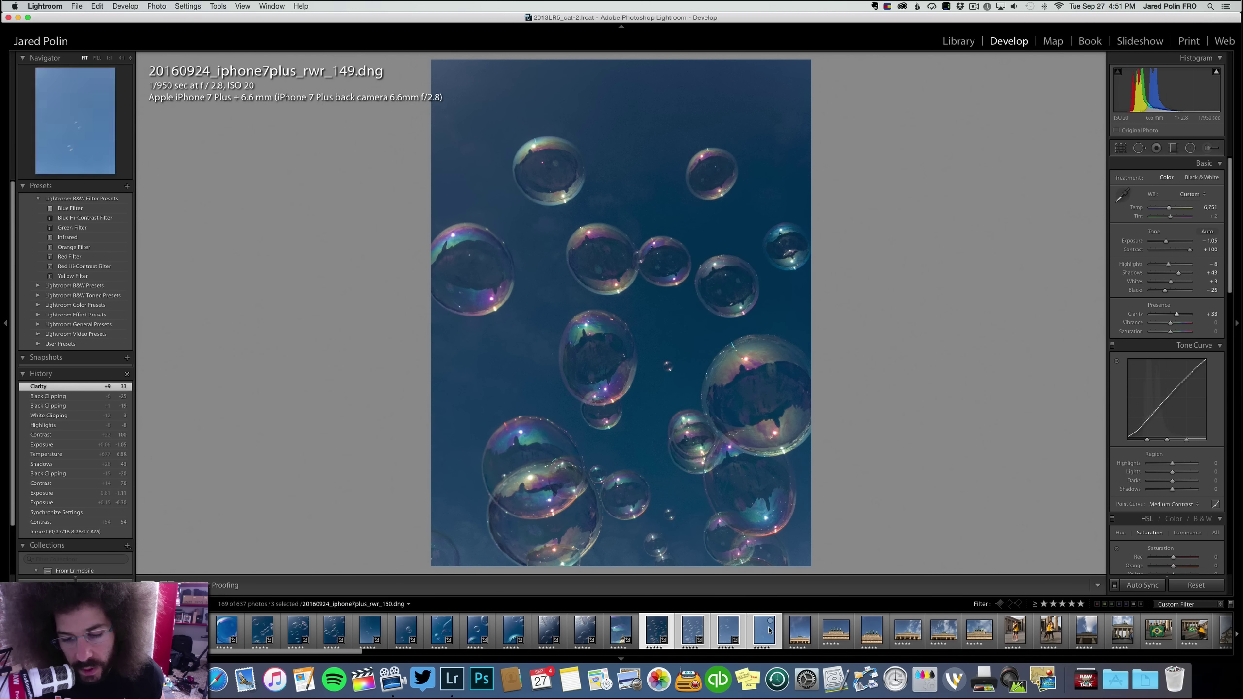
click(1132, 584)
click(697, 629)
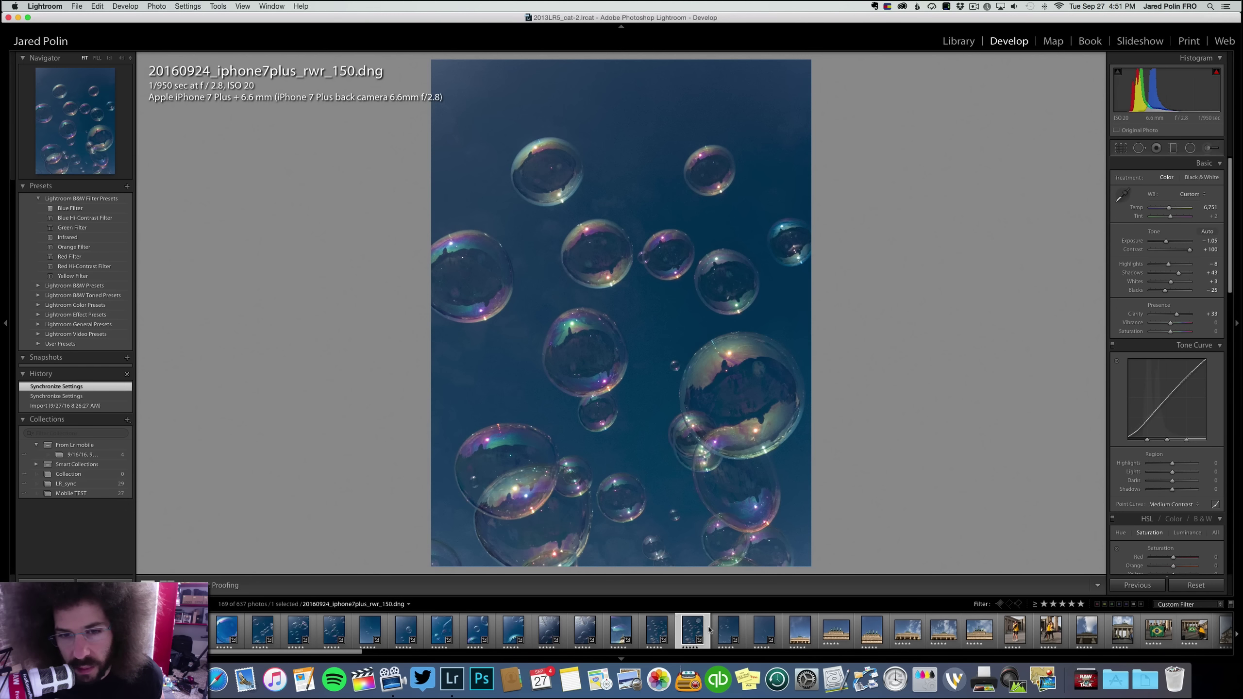
Try brighter exposure on _150, revert it, and deepen Blacks to -27
key(Right)
key(Left)
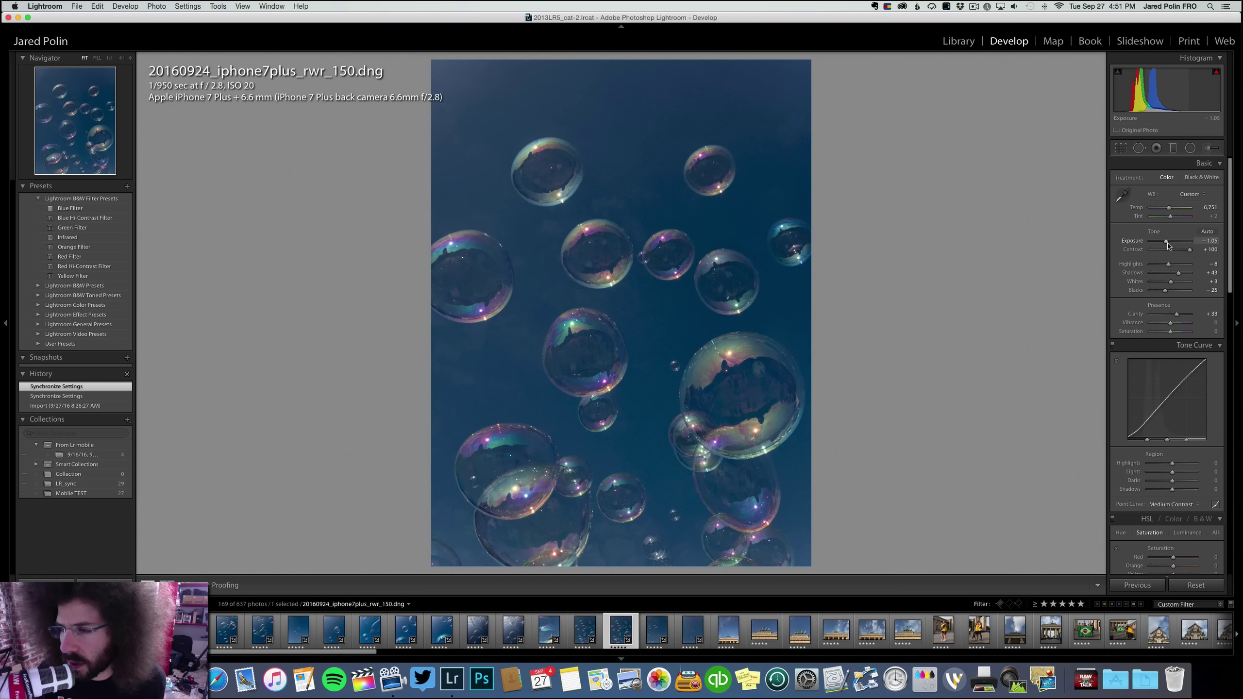
drag(1167, 245, 1179, 247)
key(super+z)
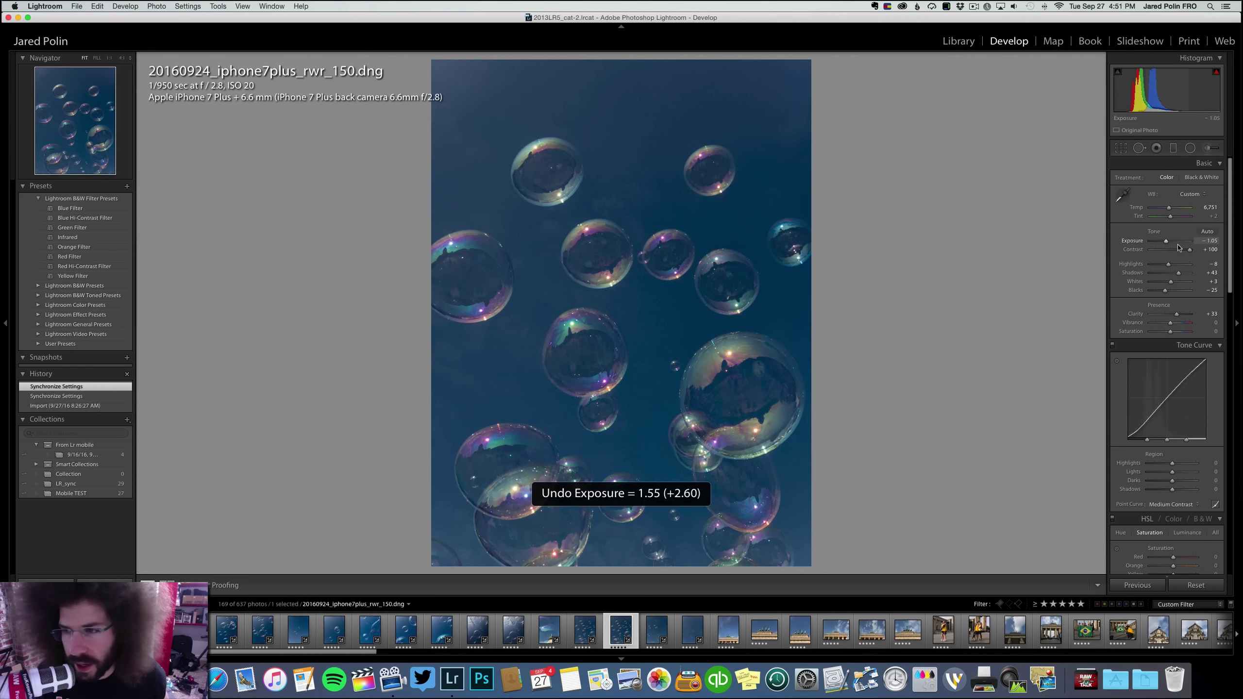
drag(1163, 291, 1166, 294)
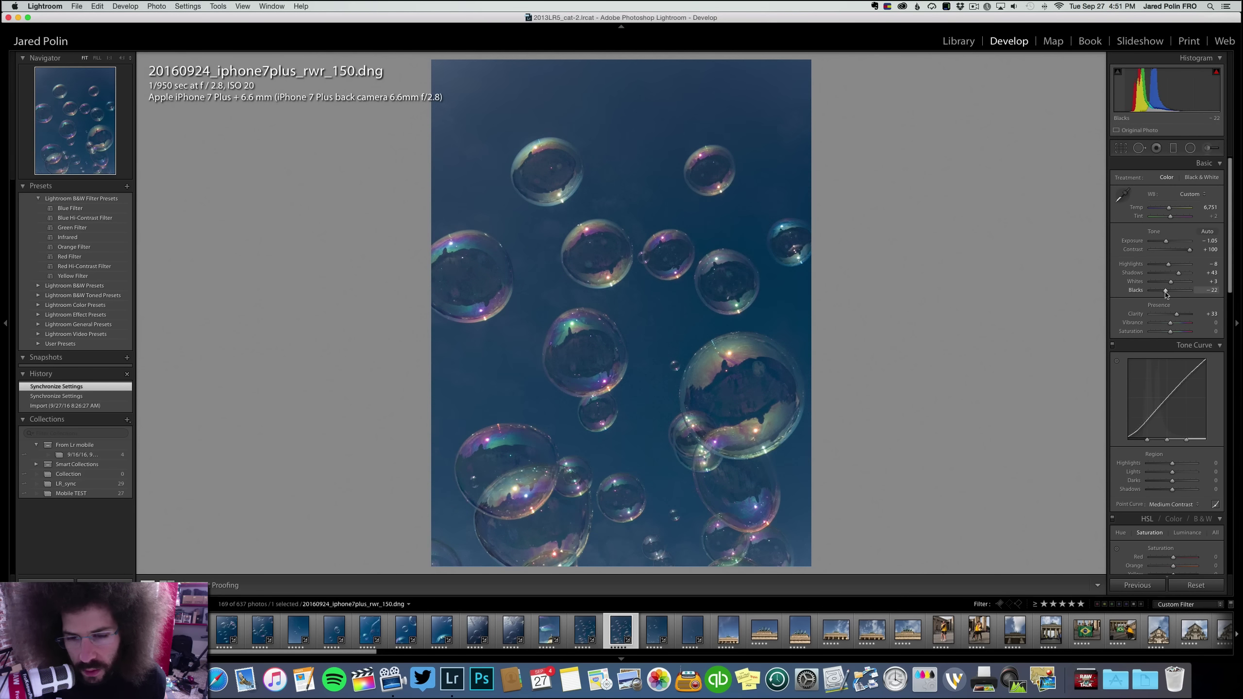
Deepen the blacks on rwr_160 to -41
key(Right)
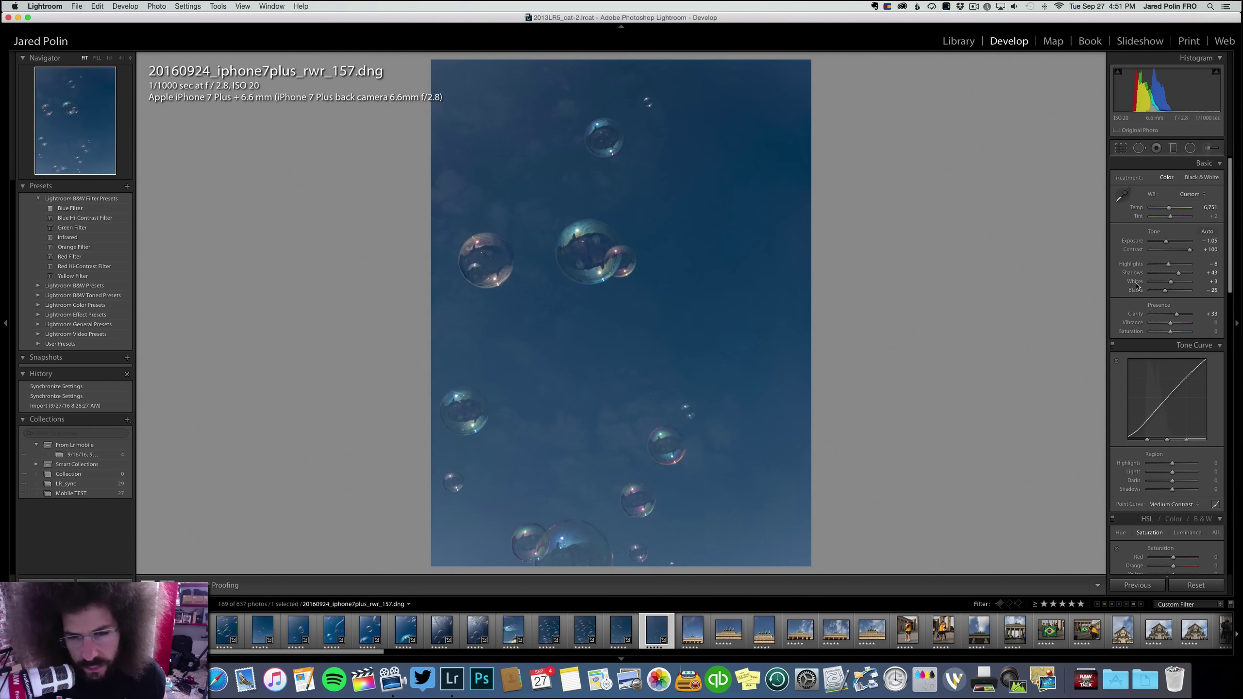
key(Right)
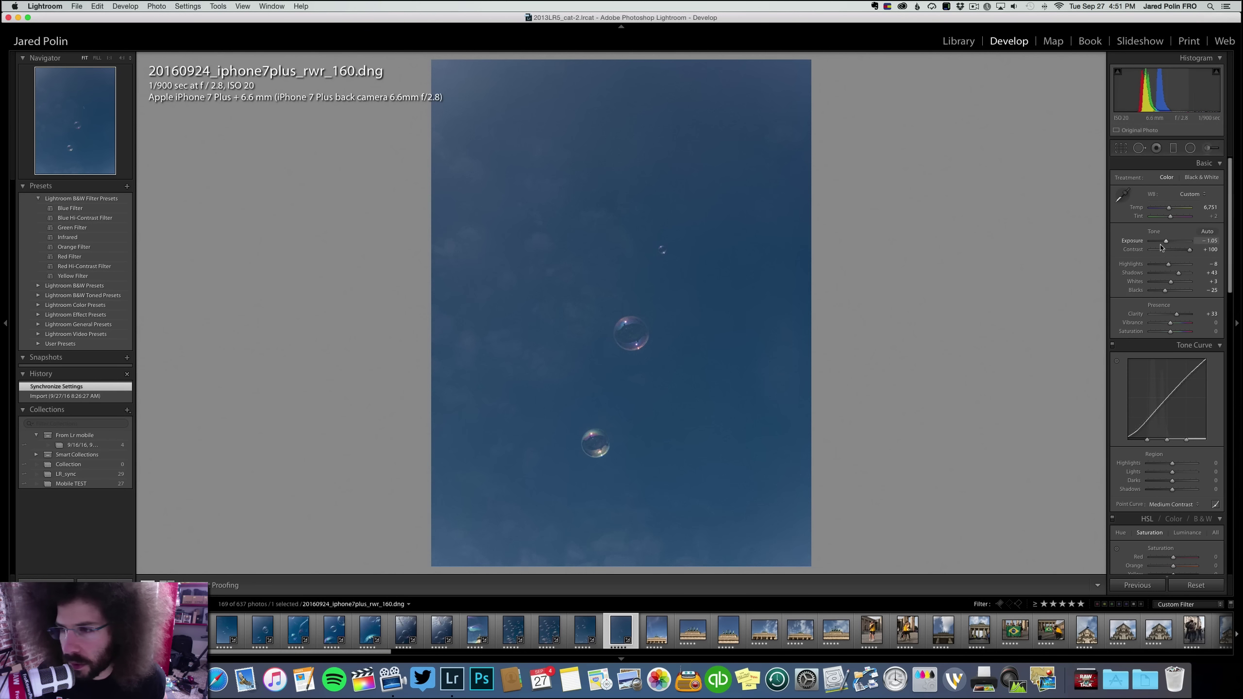
drag(1166, 291, 1174, 282)
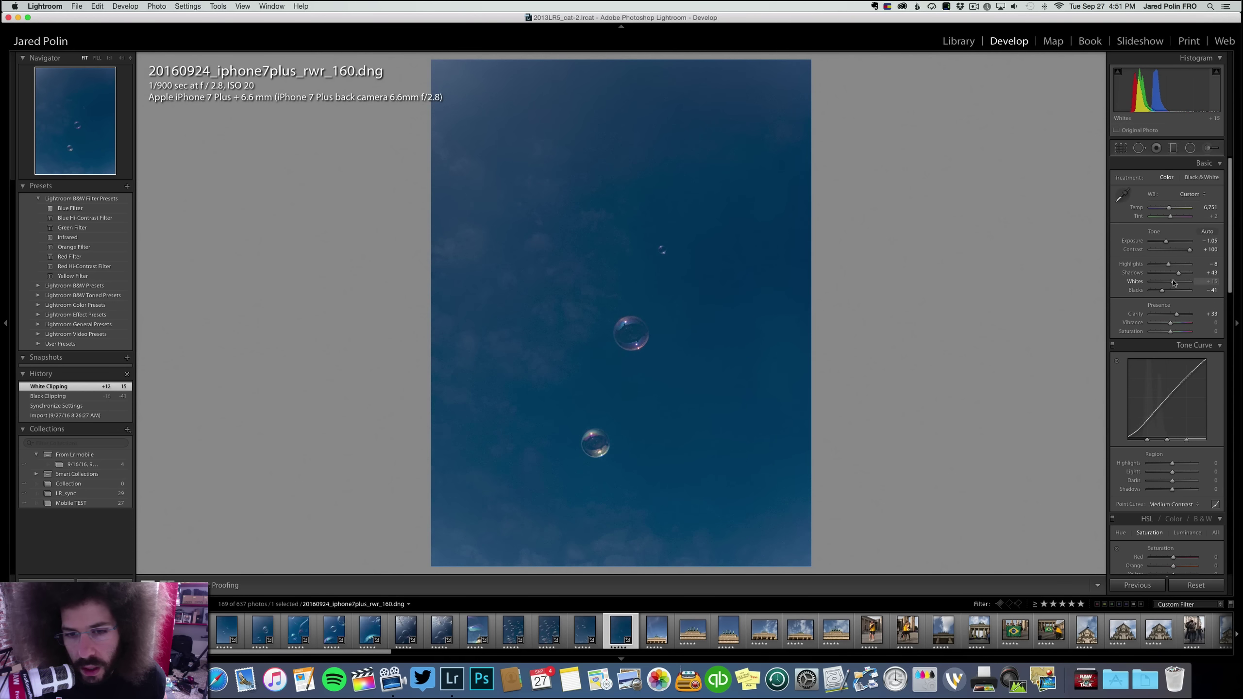
key(Right)
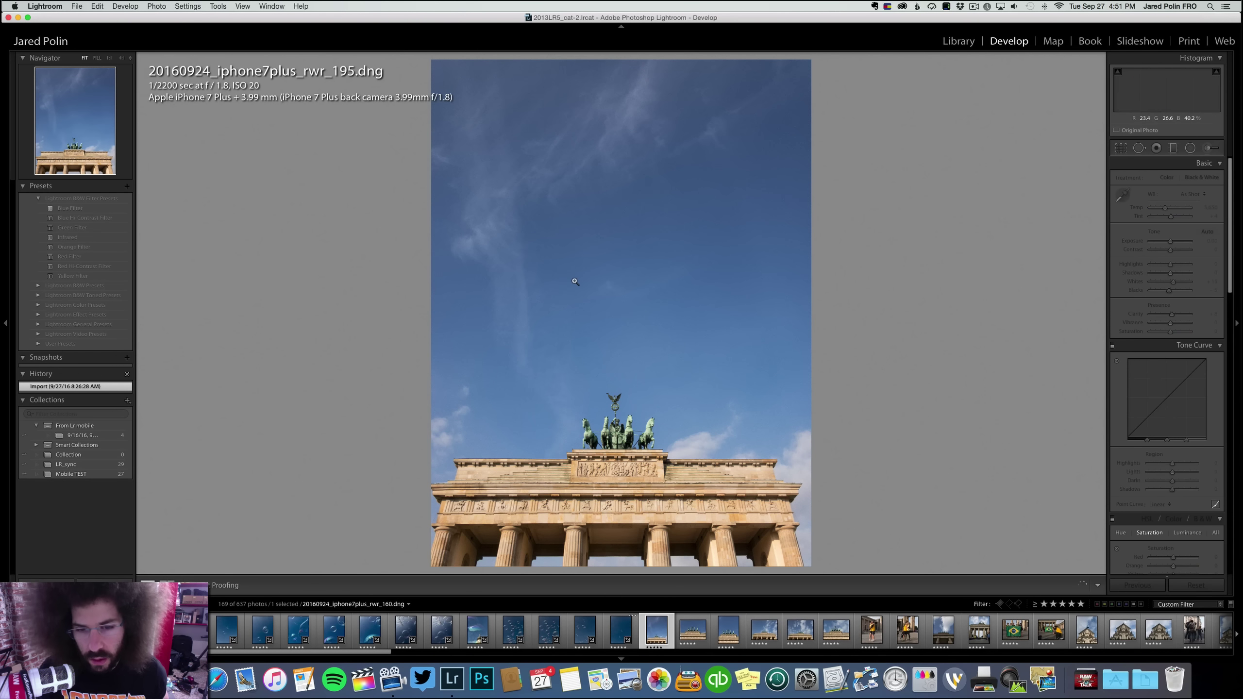
Give the first gate photo Exposure -0.45, Contrast +44, Medium Contrast curve, Shadows +27 and clarity
drag(1170, 242, 1171, 244)
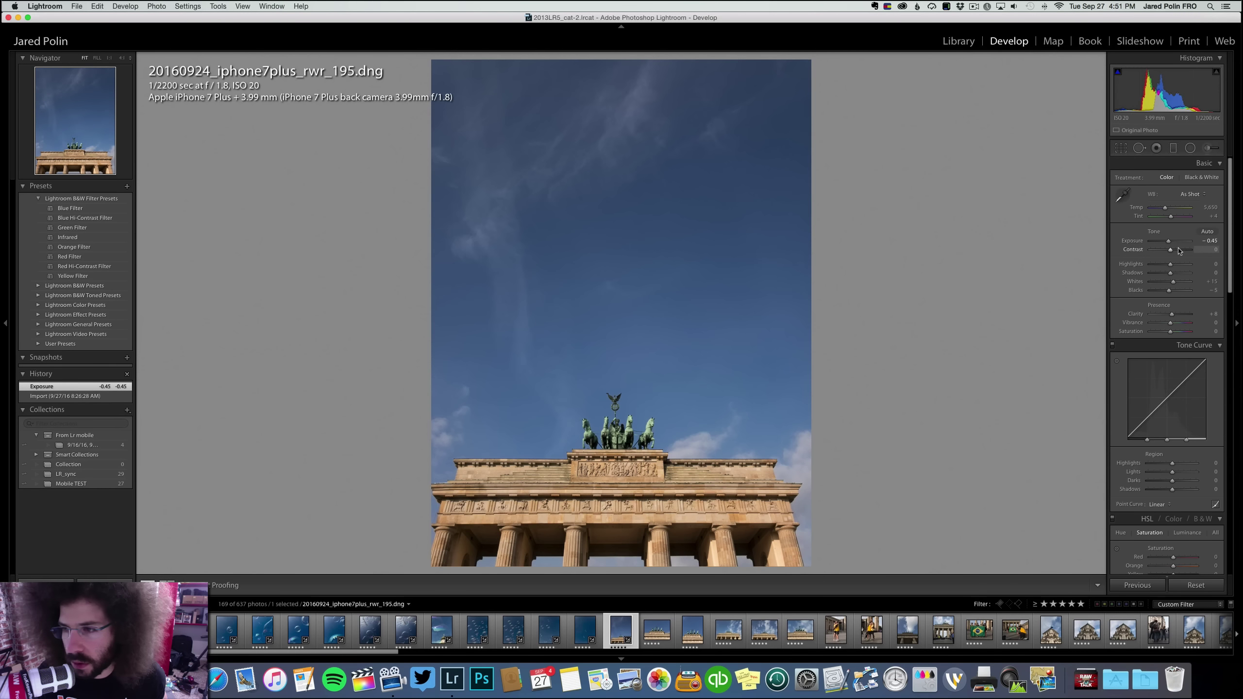
click(1179, 250)
click(1153, 505)
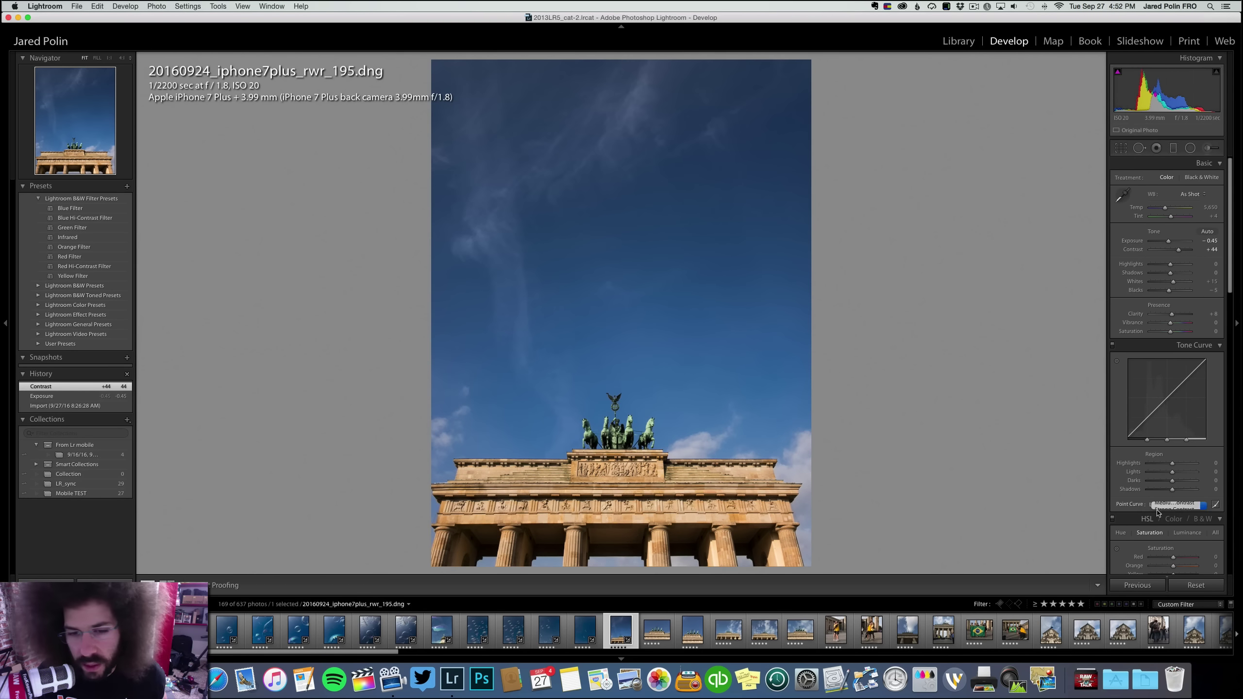
click(1168, 513)
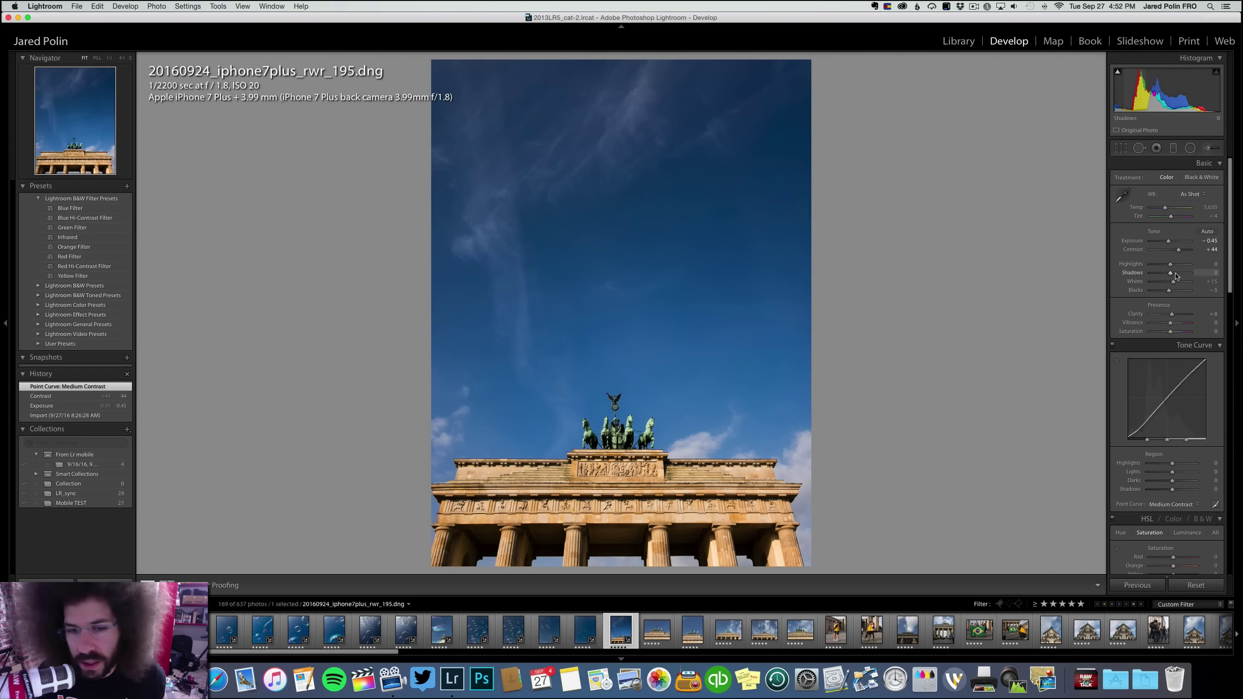
click(1176, 273)
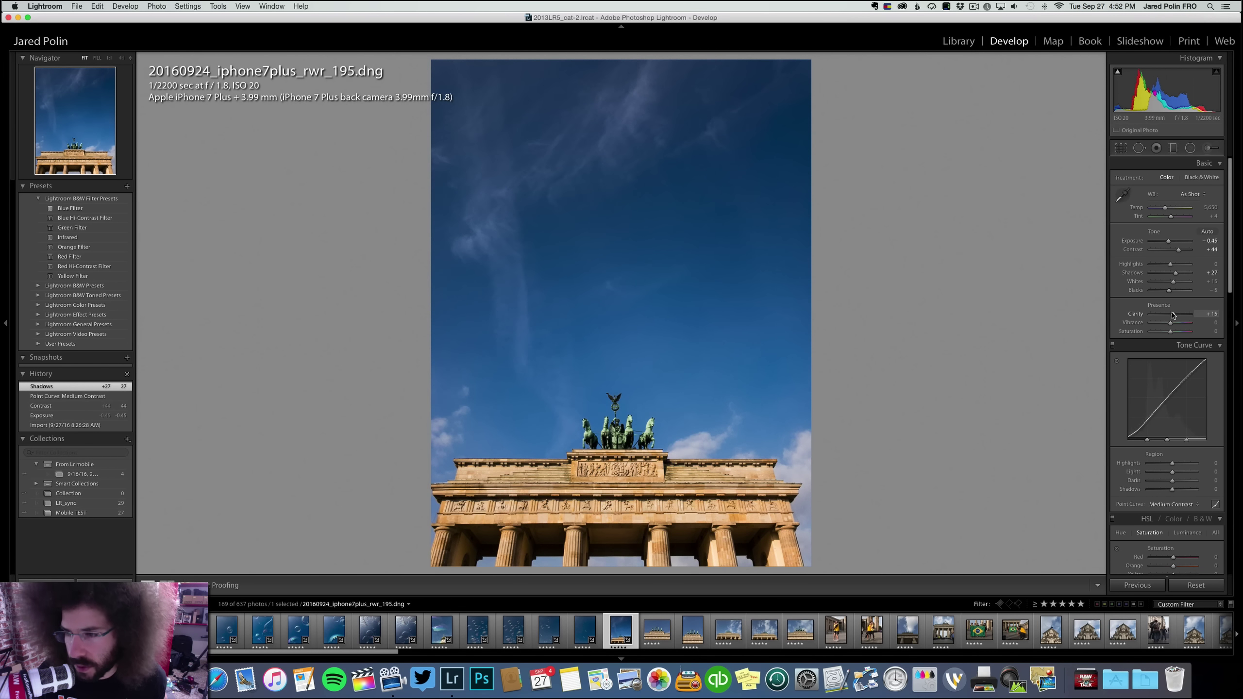
drag(1173, 315, 1173, 314)
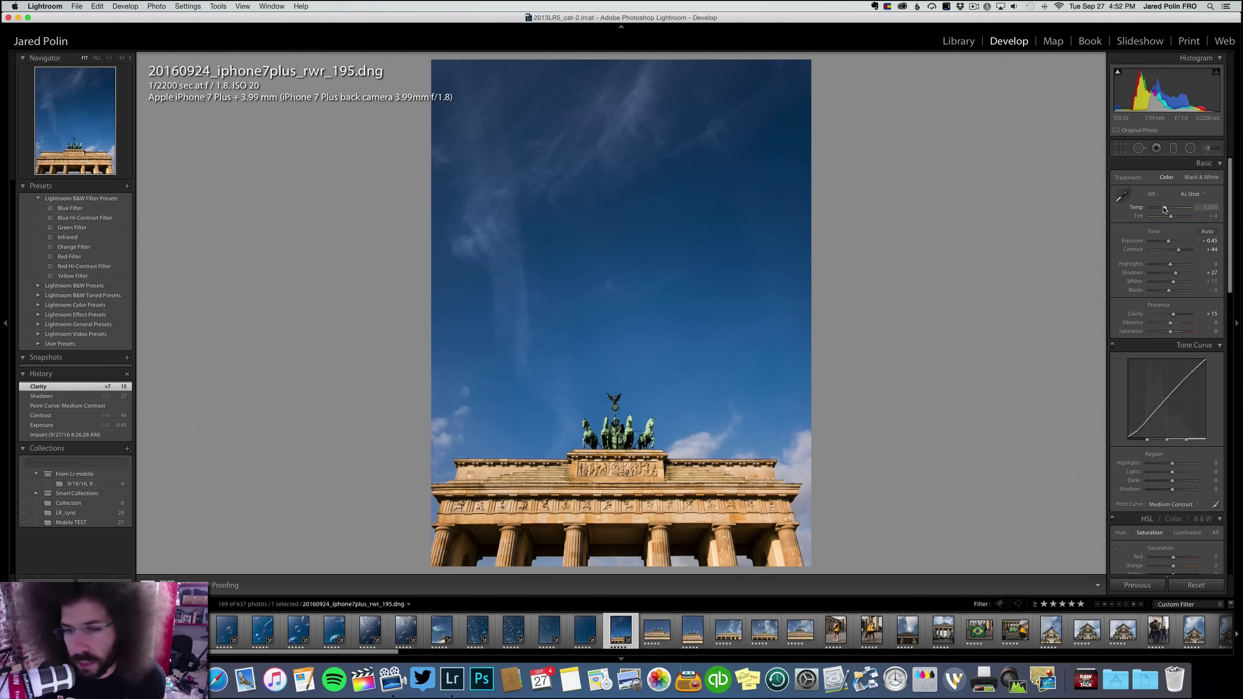
On gate photo rwr_198 set Contrast +52, Exposure -0.05, Clarity +7, Temp 4,967; inspect the quadriga
key(Right)
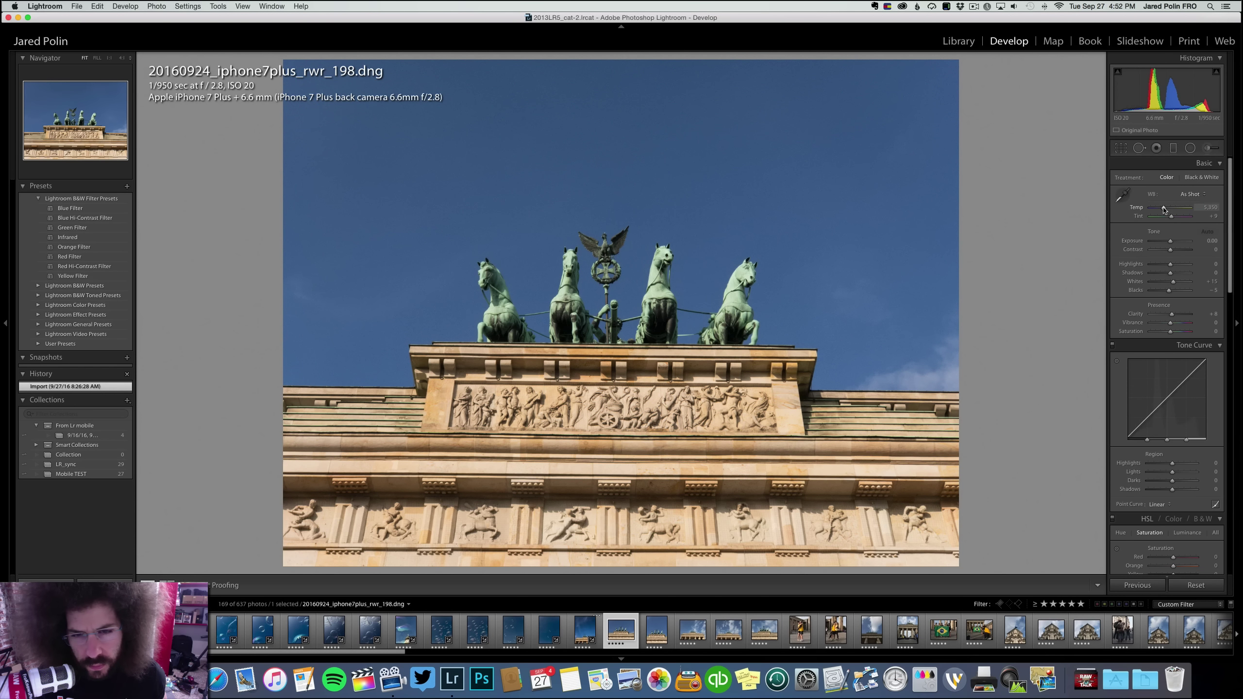
click(1181, 249)
drag(1170, 243, 1180, 250)
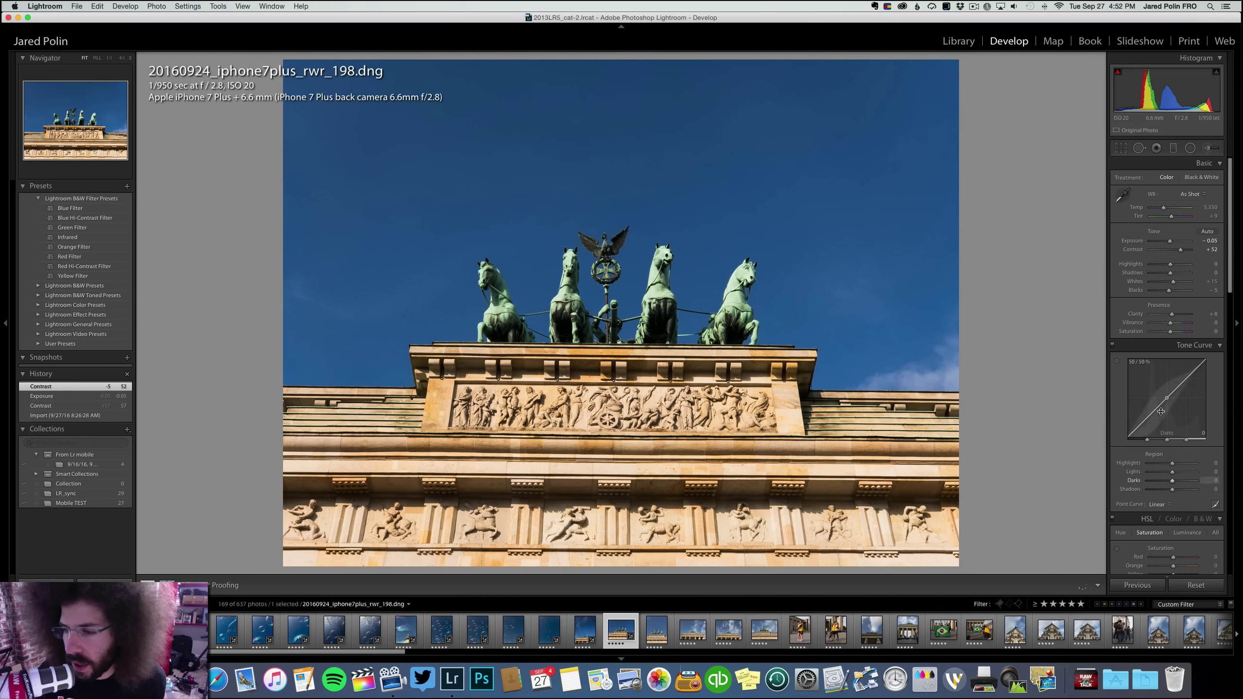
click(1158, 505)
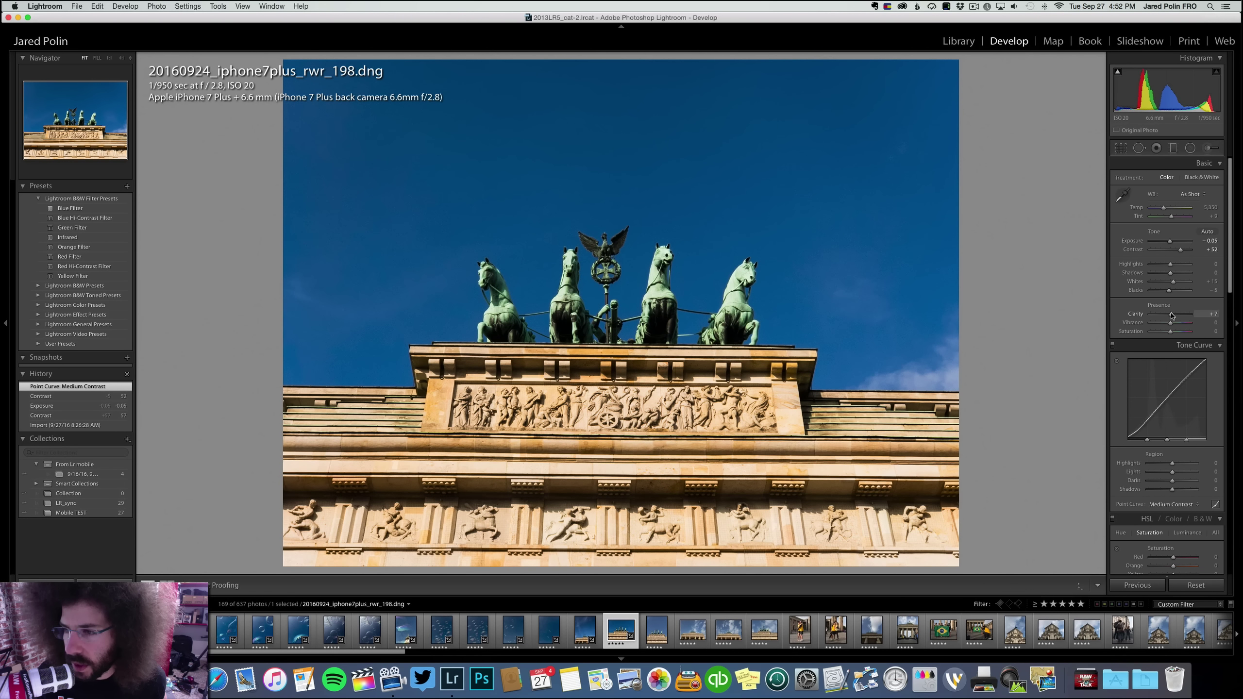
drag(1172, 315, 1172, 314)
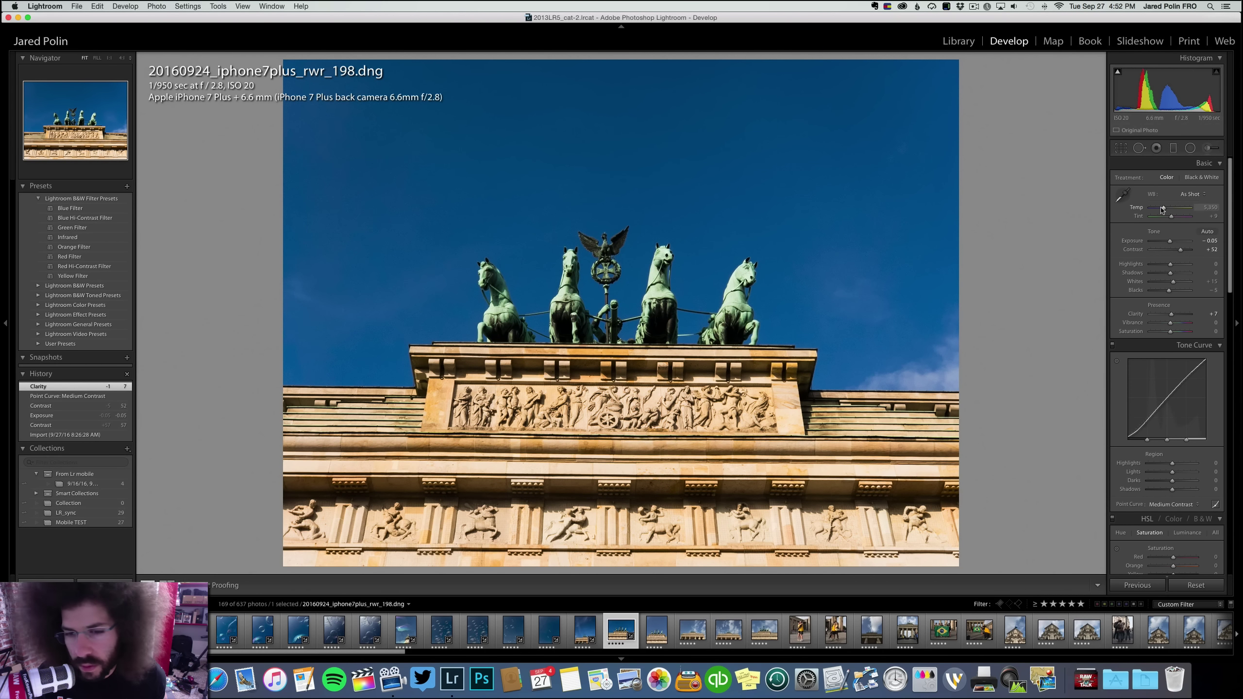
drag(1162, 210, 1161, 210)
click(648, 328)
drag(648, 328, 657, 382)
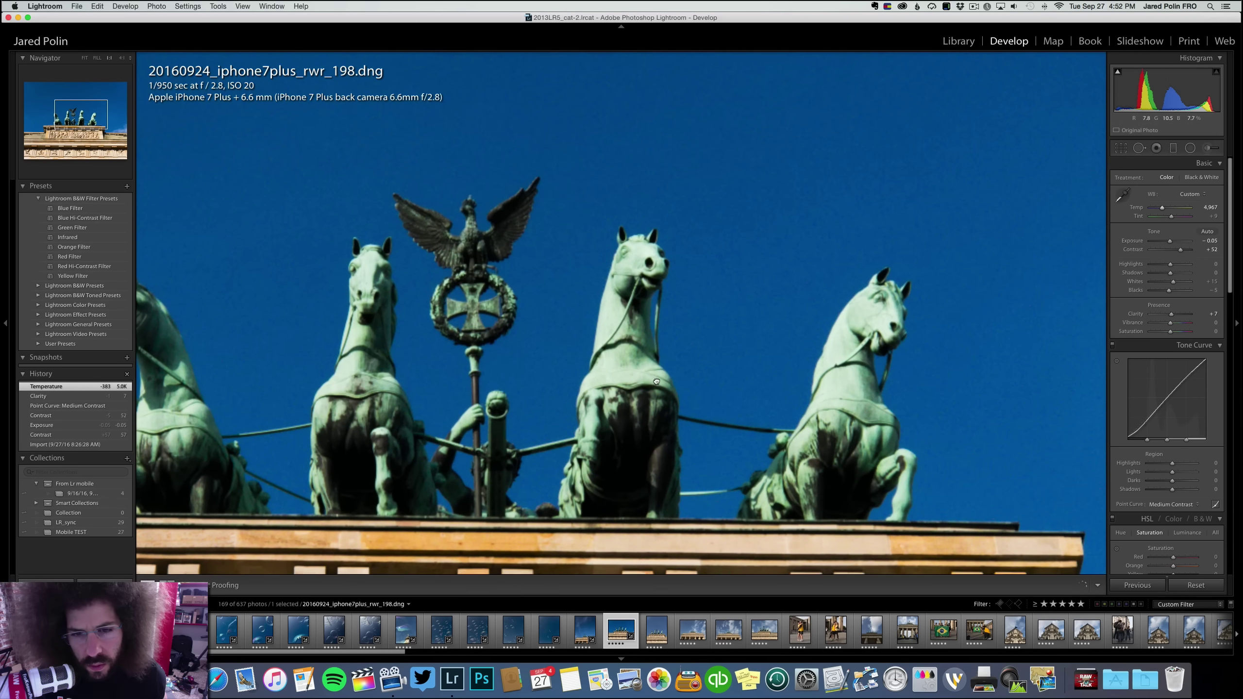
click(618, 281)
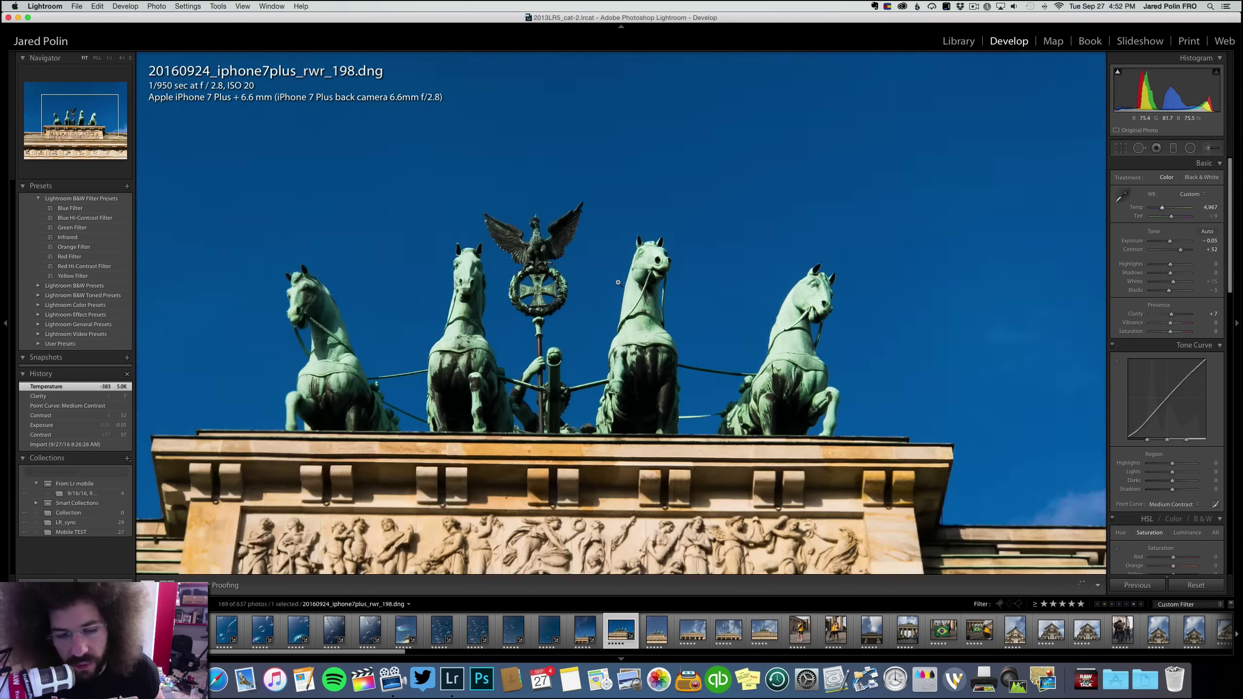
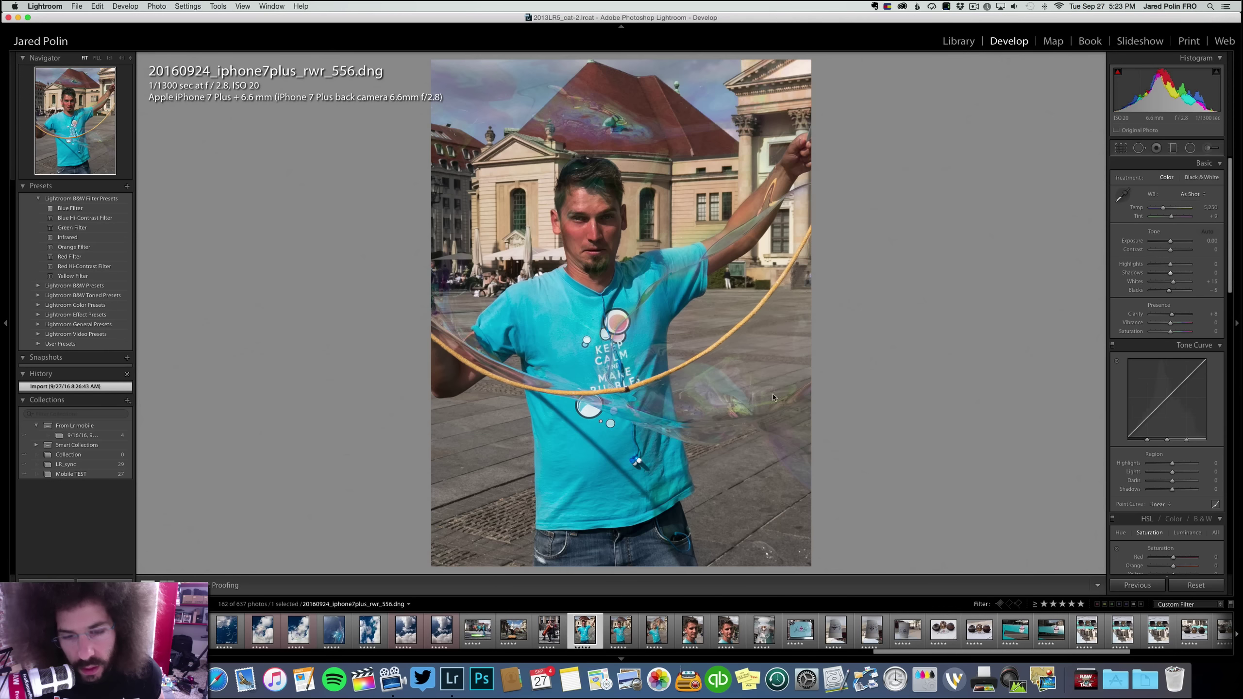
Synchronize photo 555's edits onto the other bubble photos
key(Right)
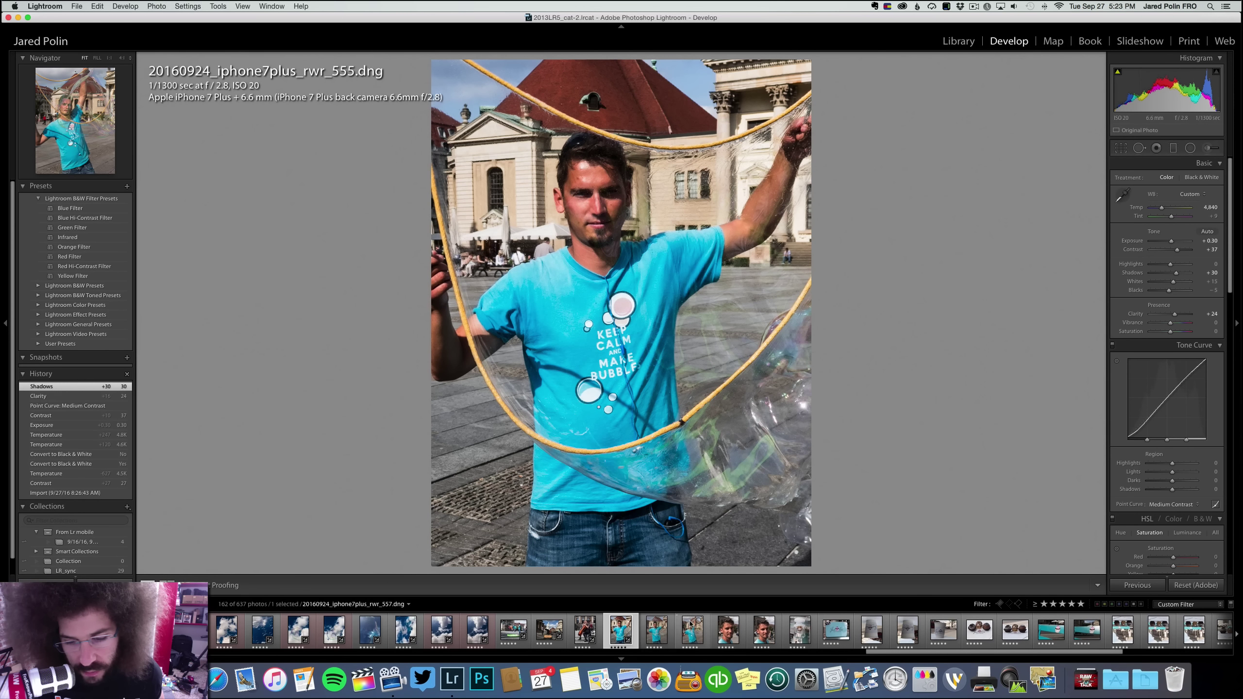
shift+click(692, 630)
click(1142, 585)
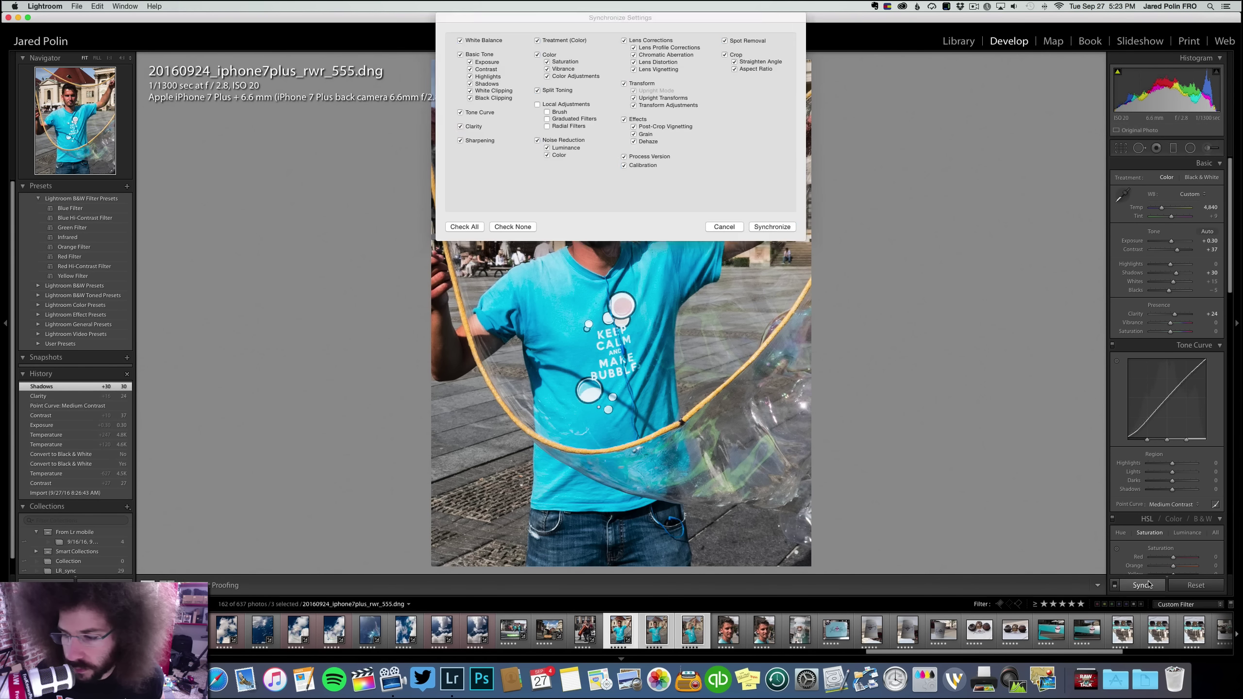
key(Return)
Check photo 556 in black and white and at 1:1 zoom before moving on
click(672, 632)
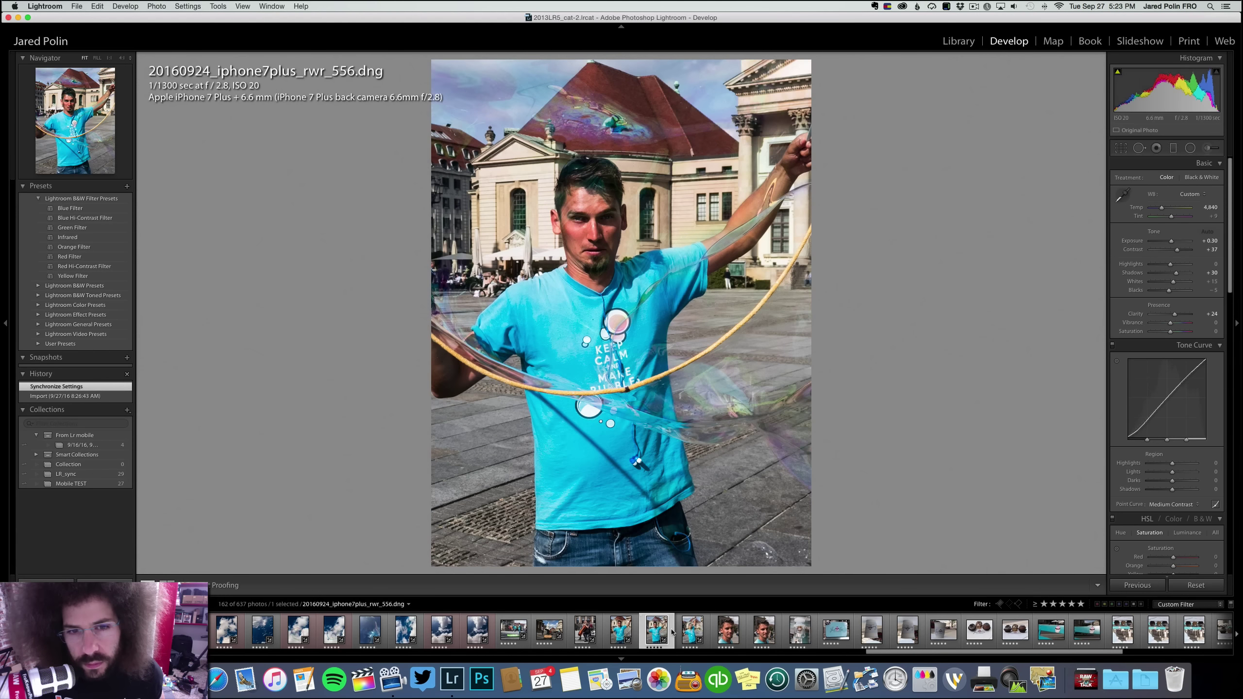
click(1202, 178)
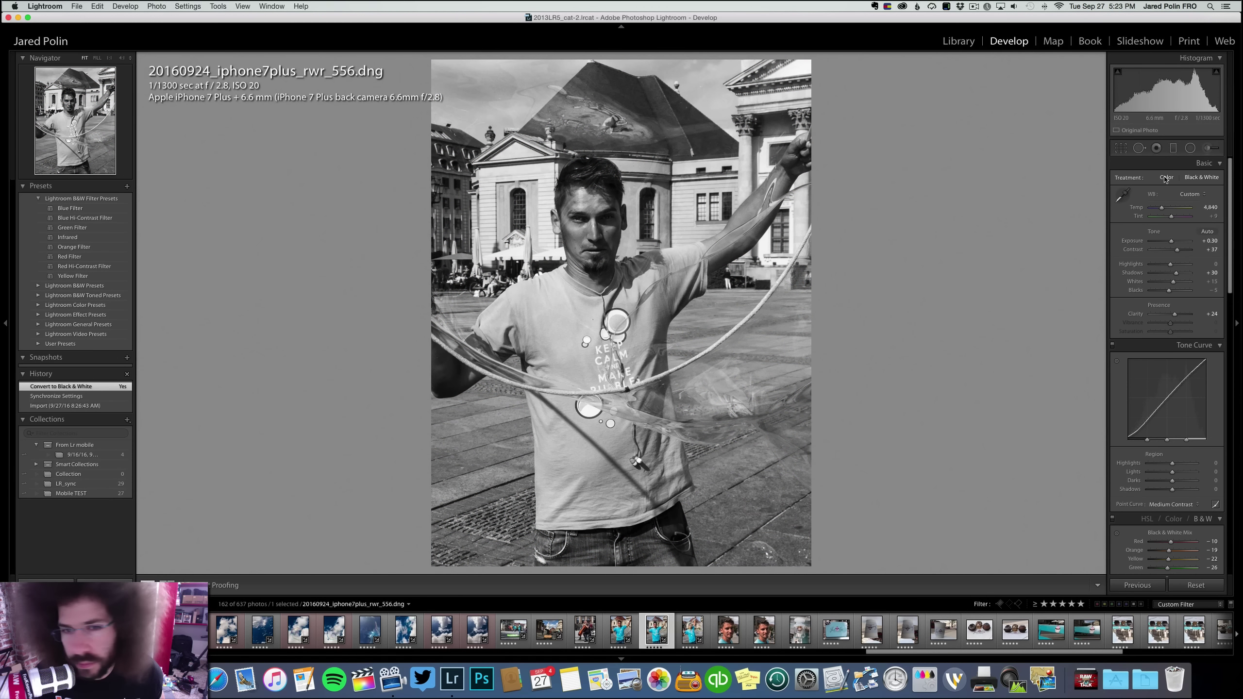
click(1167, 177)
drag(563, 151, 664, 140)
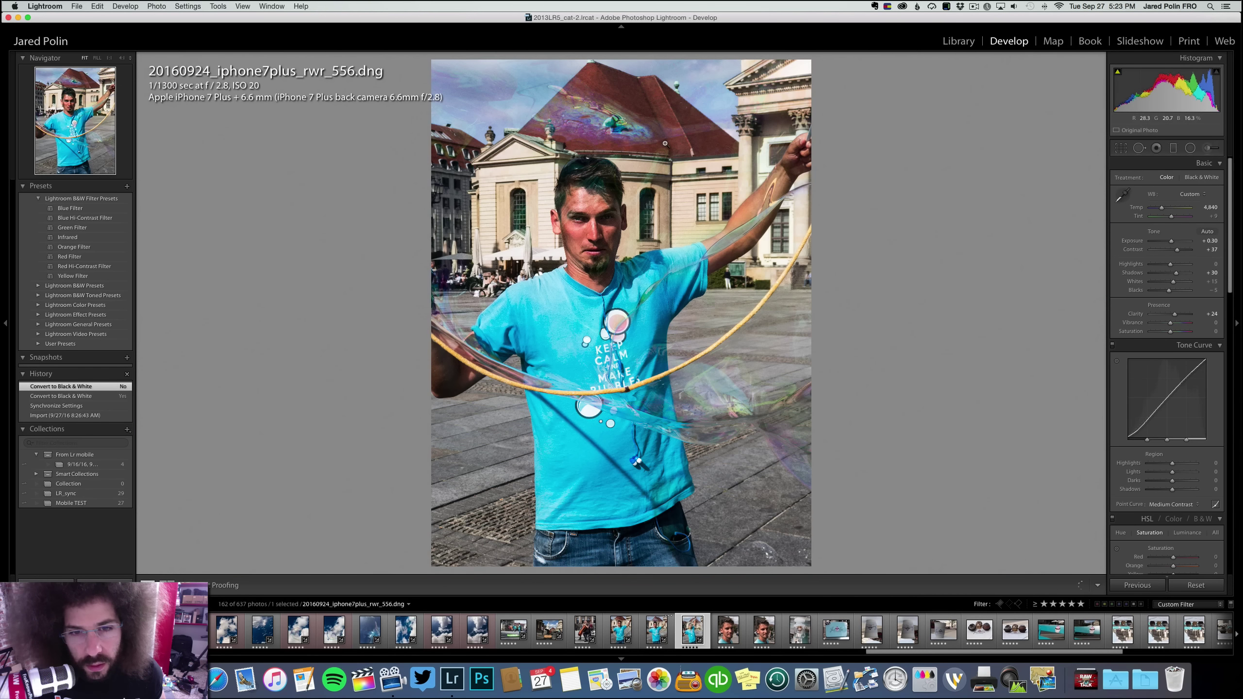
key(Right)
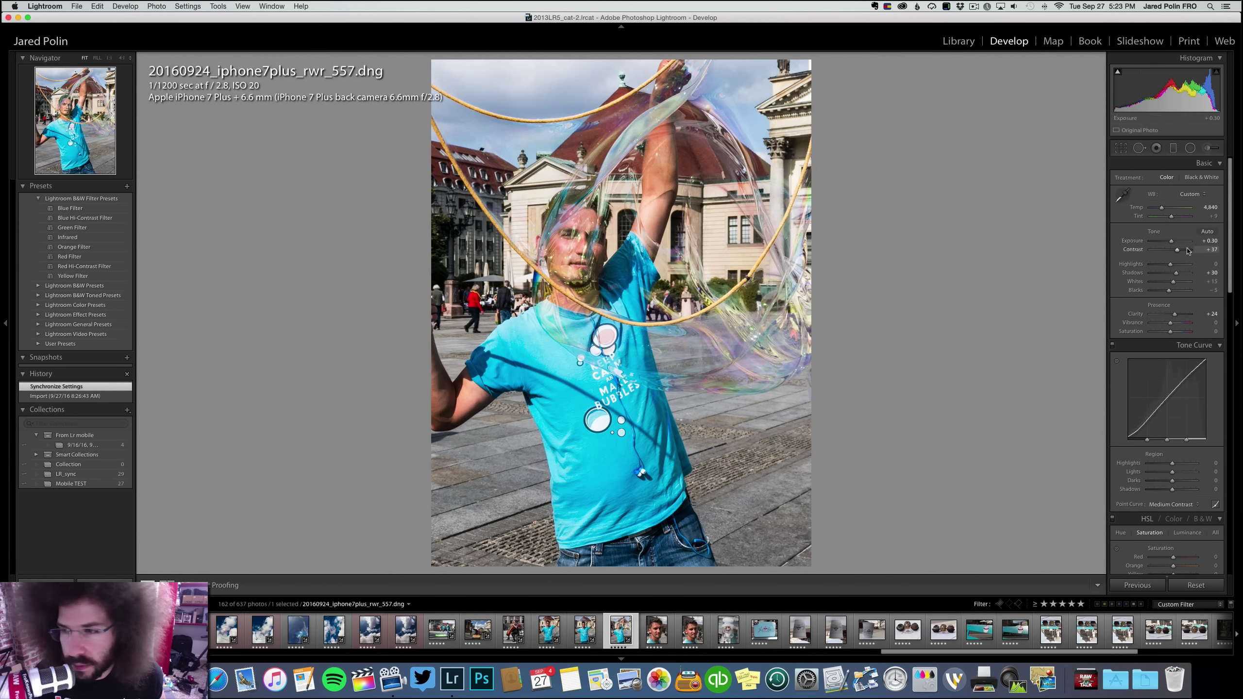
Raise photo 557's contrast to +65 and darken its exposure
click(1184, 251)
drag(1175, 244, 1173, 244)
key(Right)
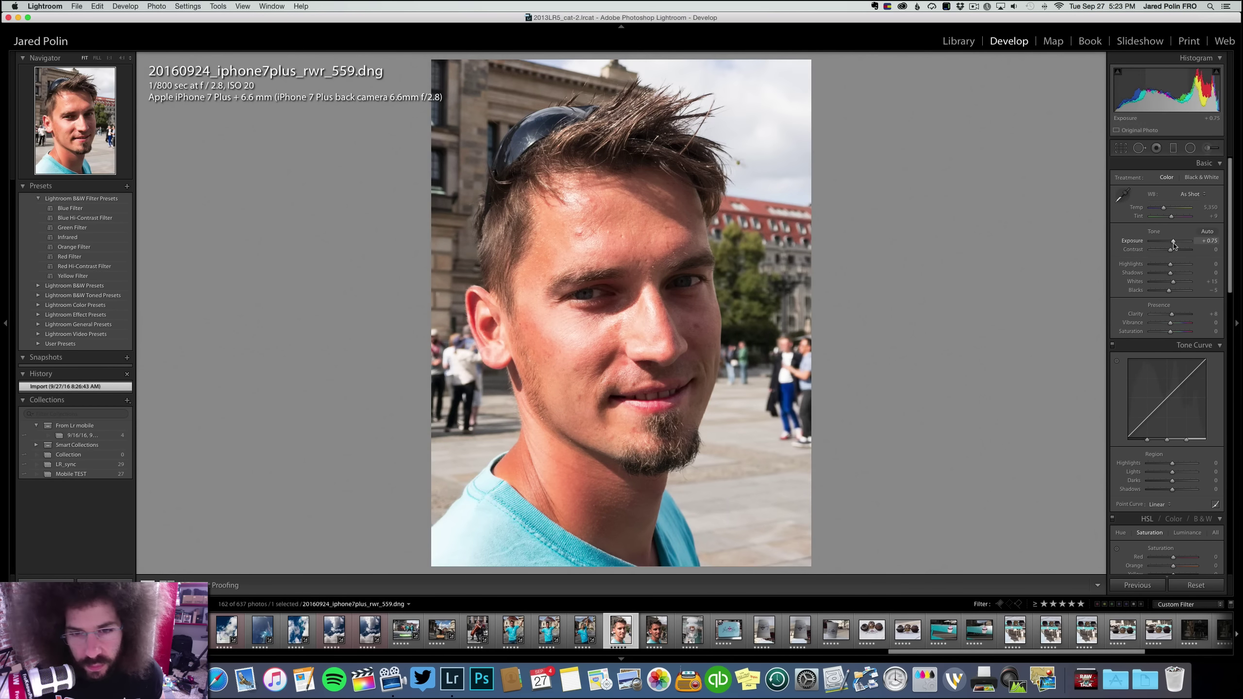
Add contrast, cool the temperature and lift shadows to +74 on portrait 559
click(1177, 250)
drag(1164, 208, 1163, 210)
click(1194, 177)
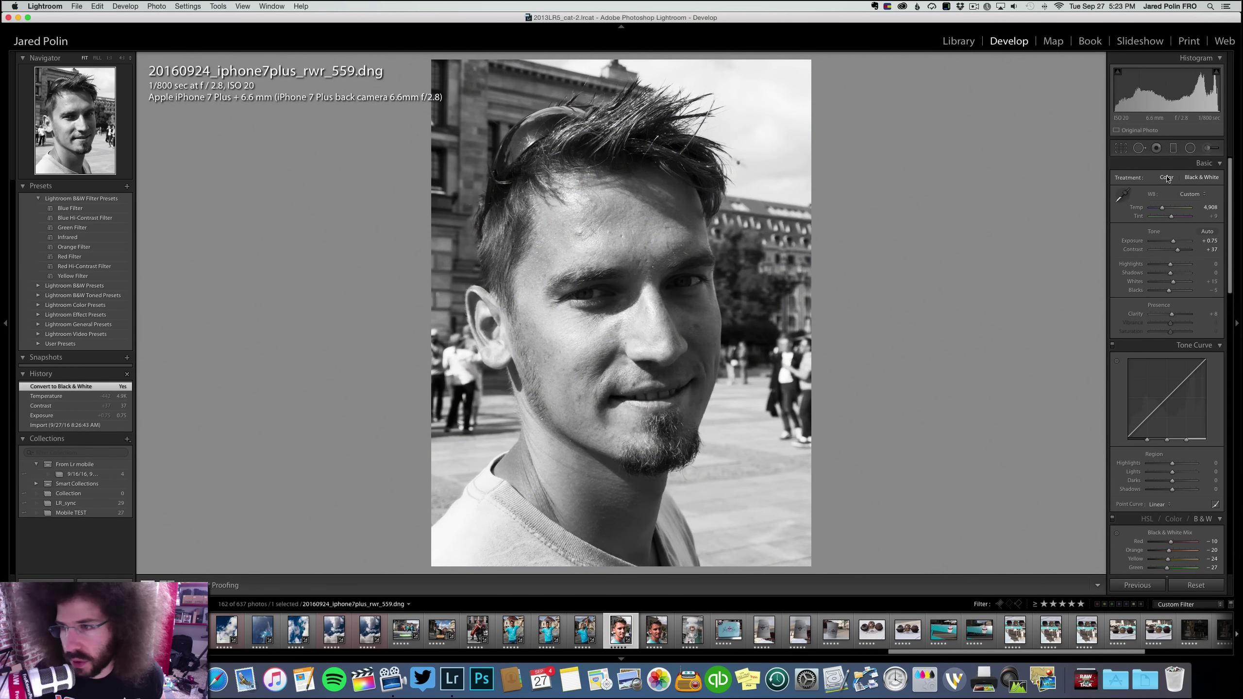
click(1167, 178)
drag(1170, 273, 1183, 250)
Apply the Medium Contrast point curve, raise clarity, and ease contrast back to +25
click(1161, 504)
click(1175, 512)
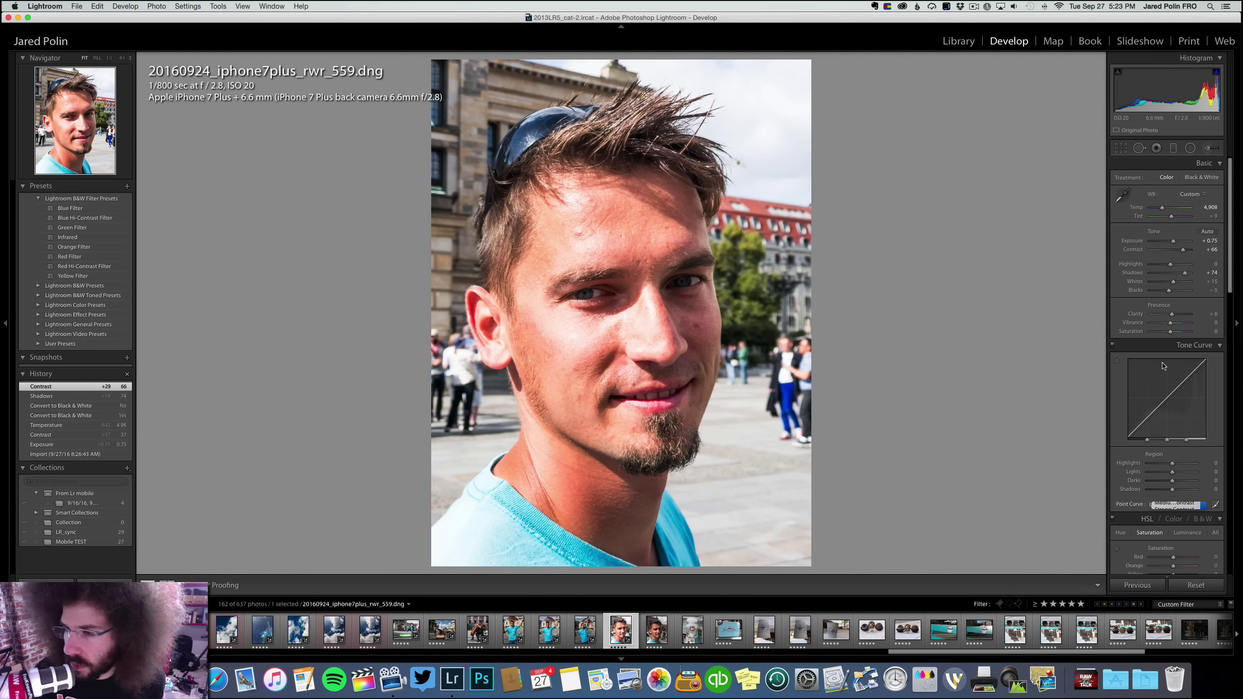
drag(1177, 315, 1177, 315)
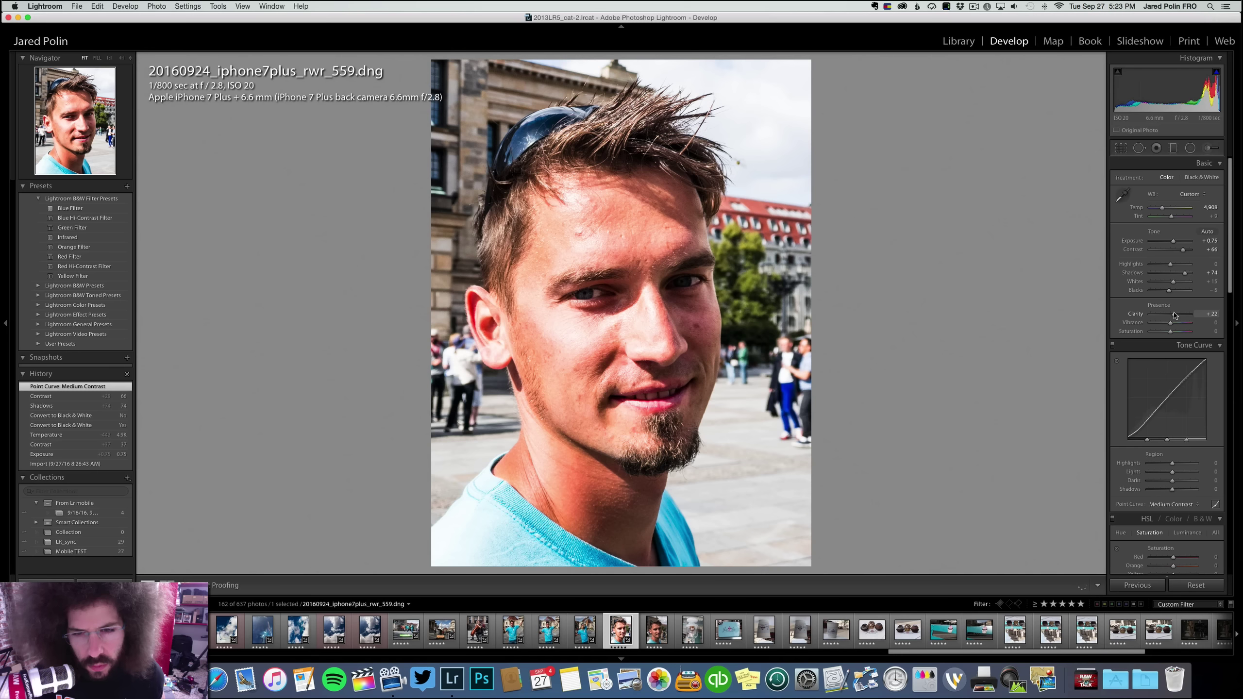
drag(1183, 249, 1173, 244)
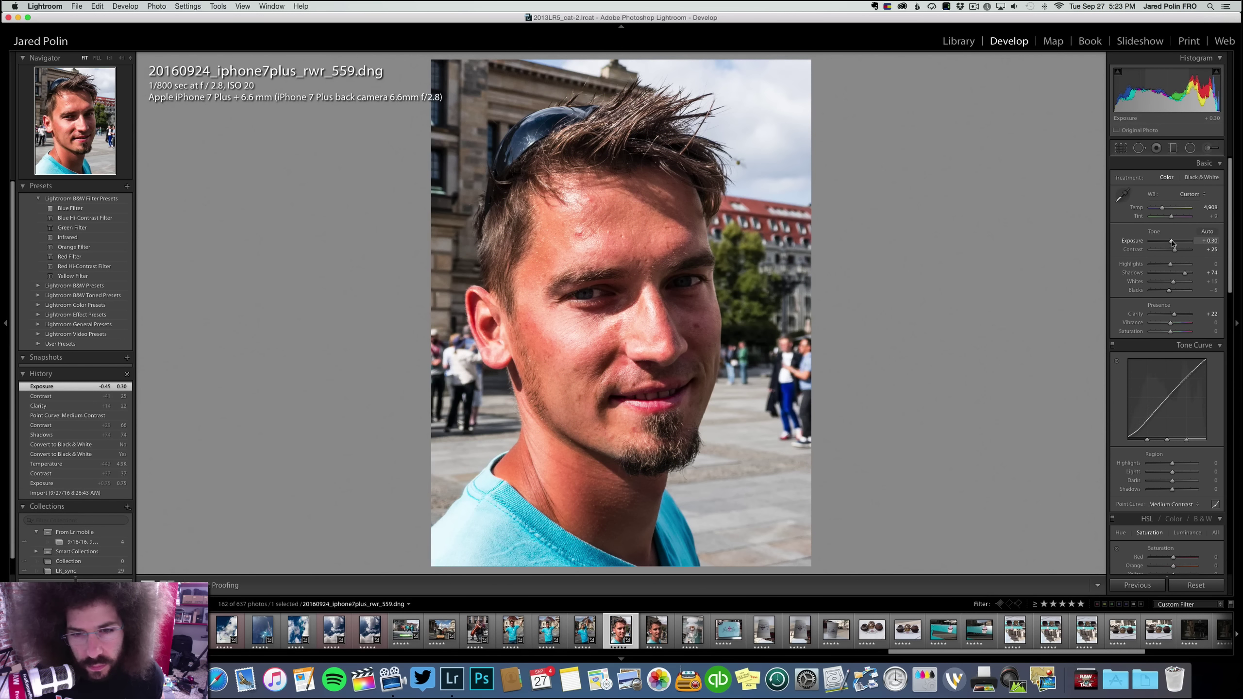
click(1186, 178)
click(1167, 178)
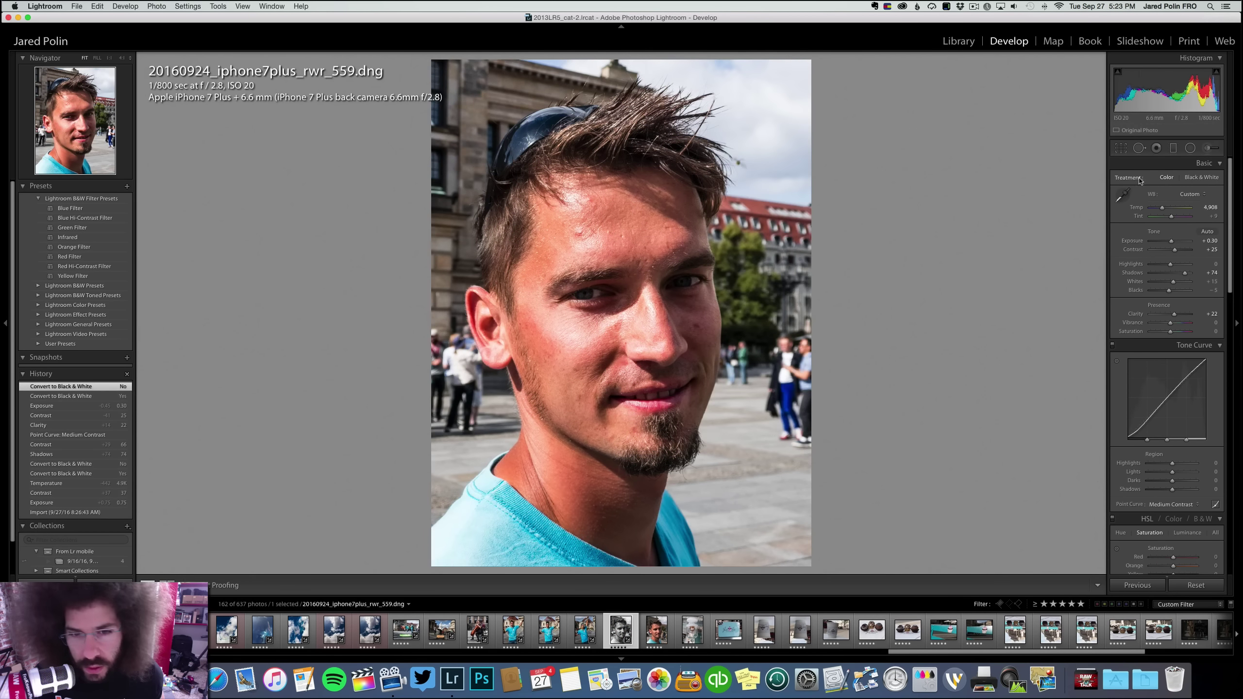
Inspect the face at 1:1 zoom, then cool the temperature to 4,501
click(610, 293)
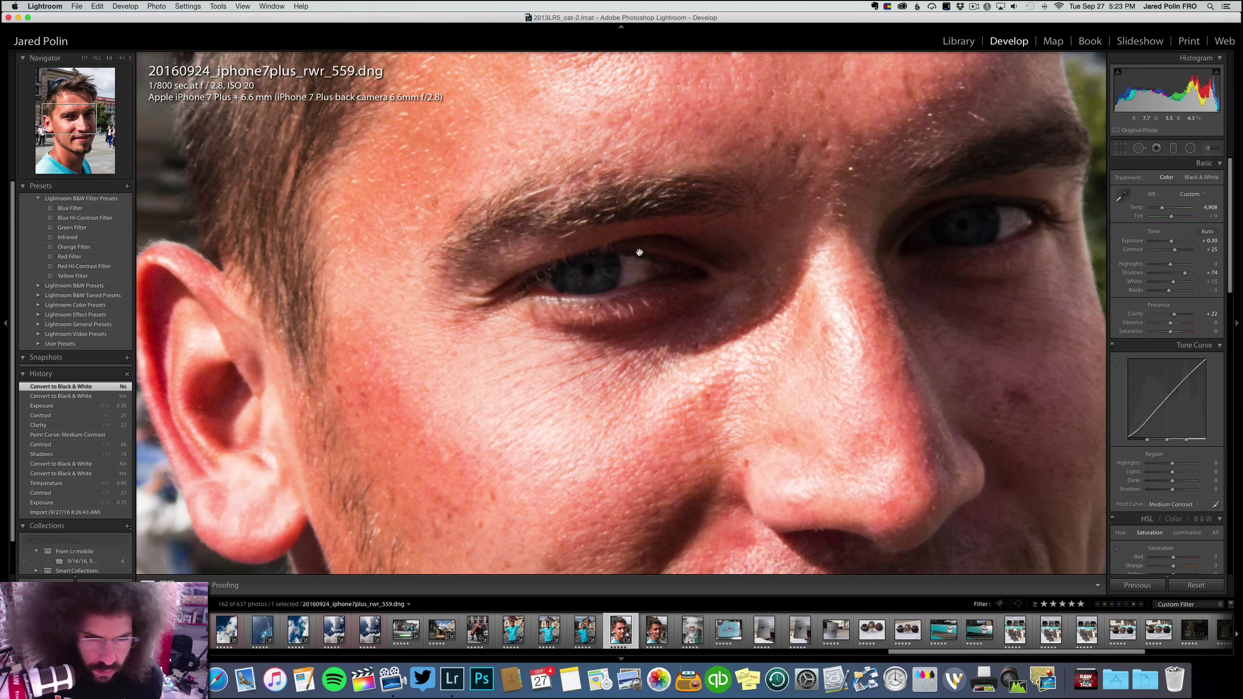
drag(712, 256, 585, 327)
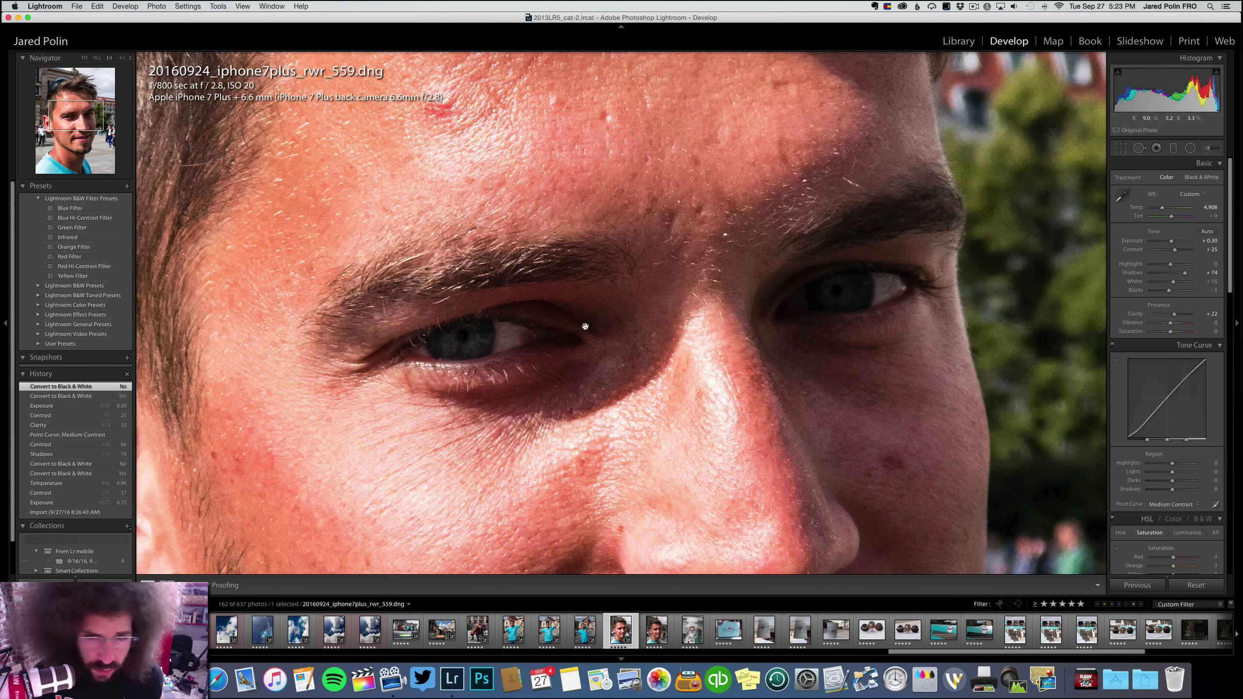
click(615, 258)
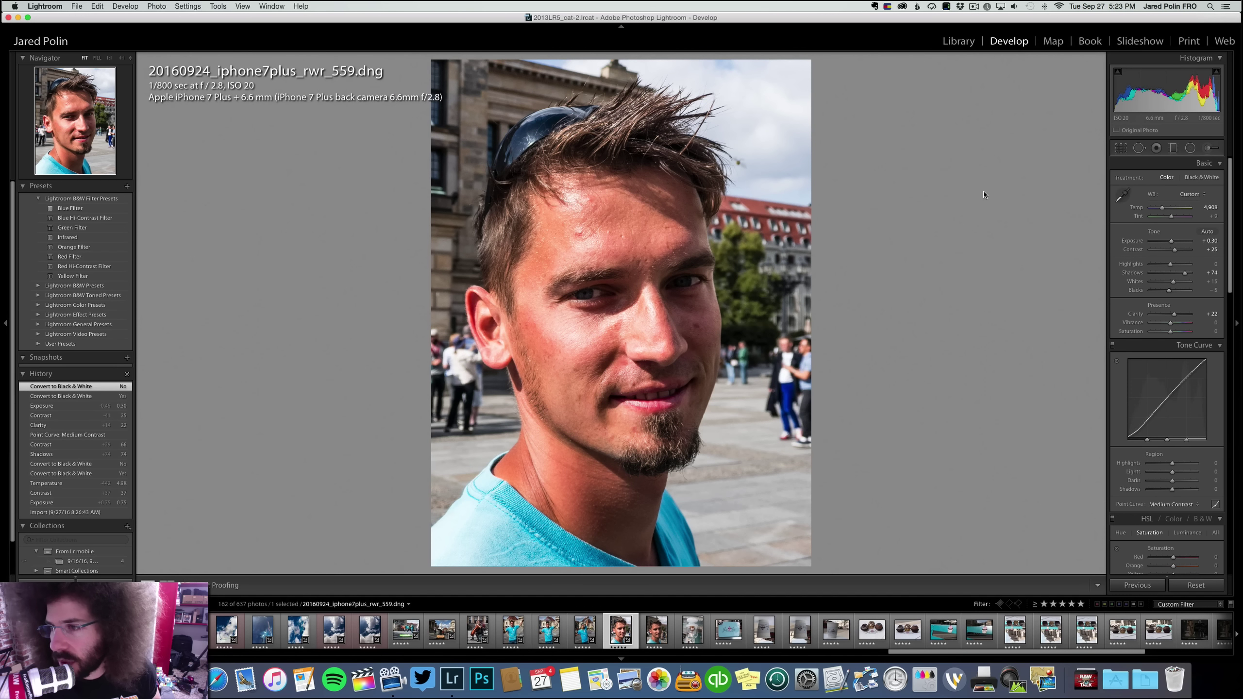
drag(1165, 210, 1162, 210)
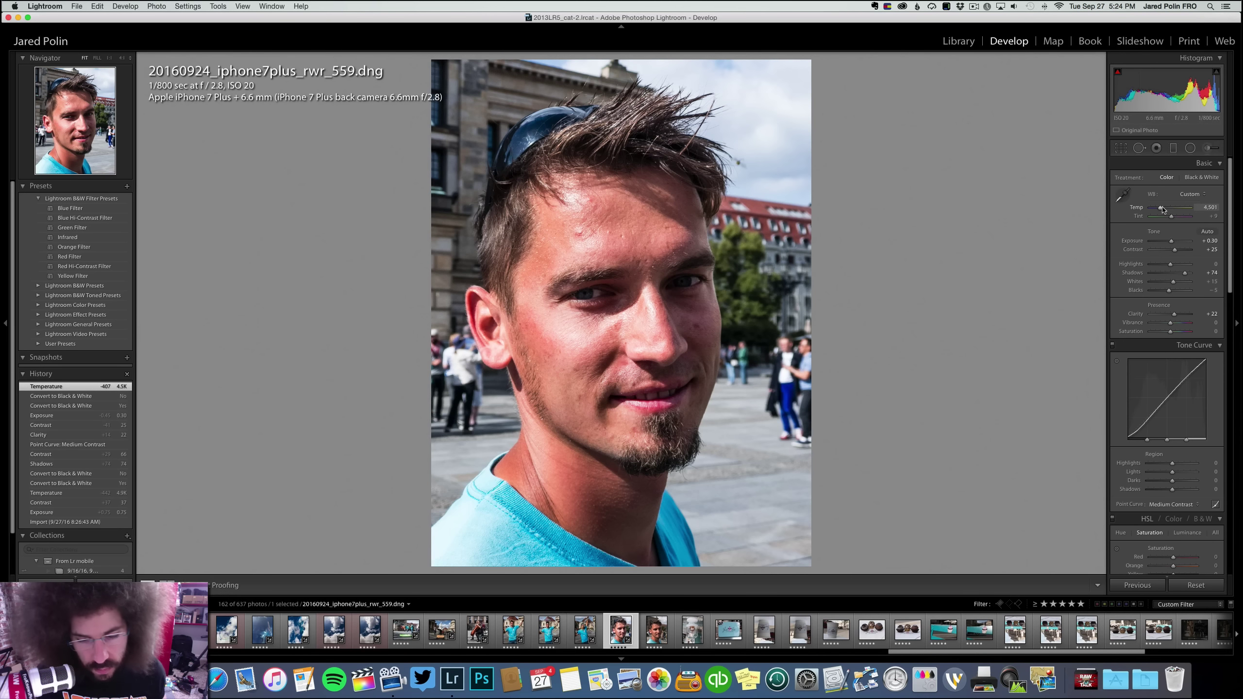
Synchronize portrait 559's settings onto photo 562, then advance to the next photo
super+click(657, 631)
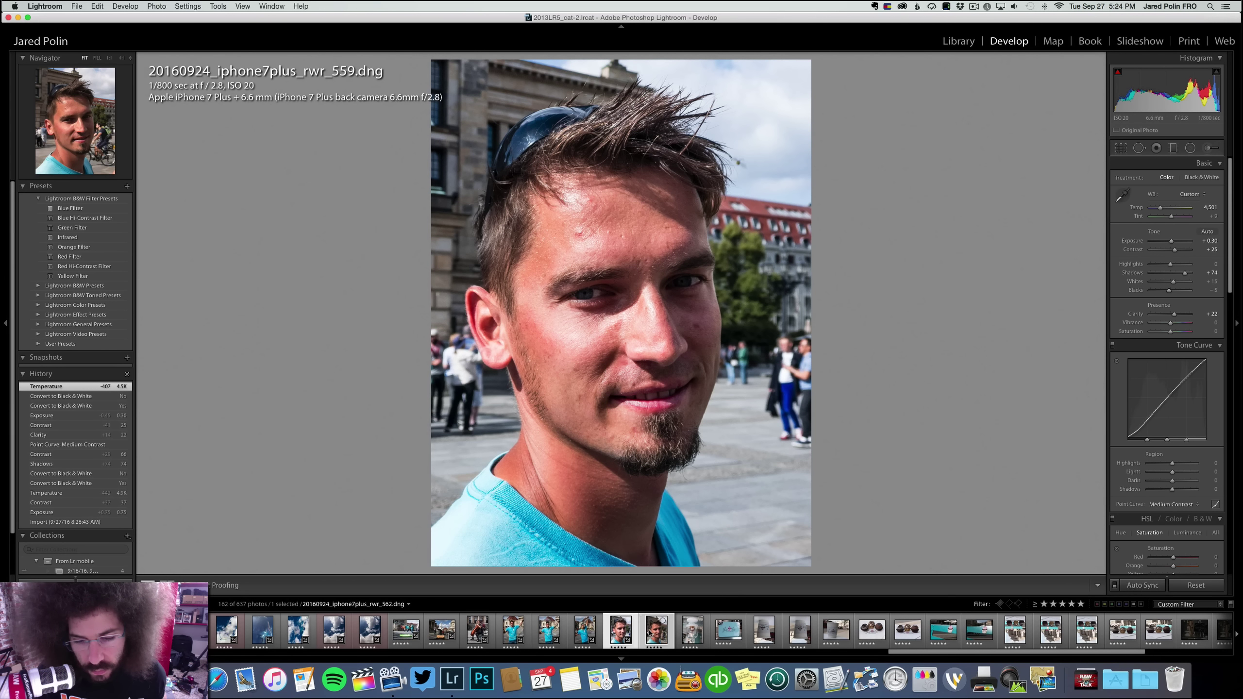
click(1141, 585)
key(Return)
click(661, 632)
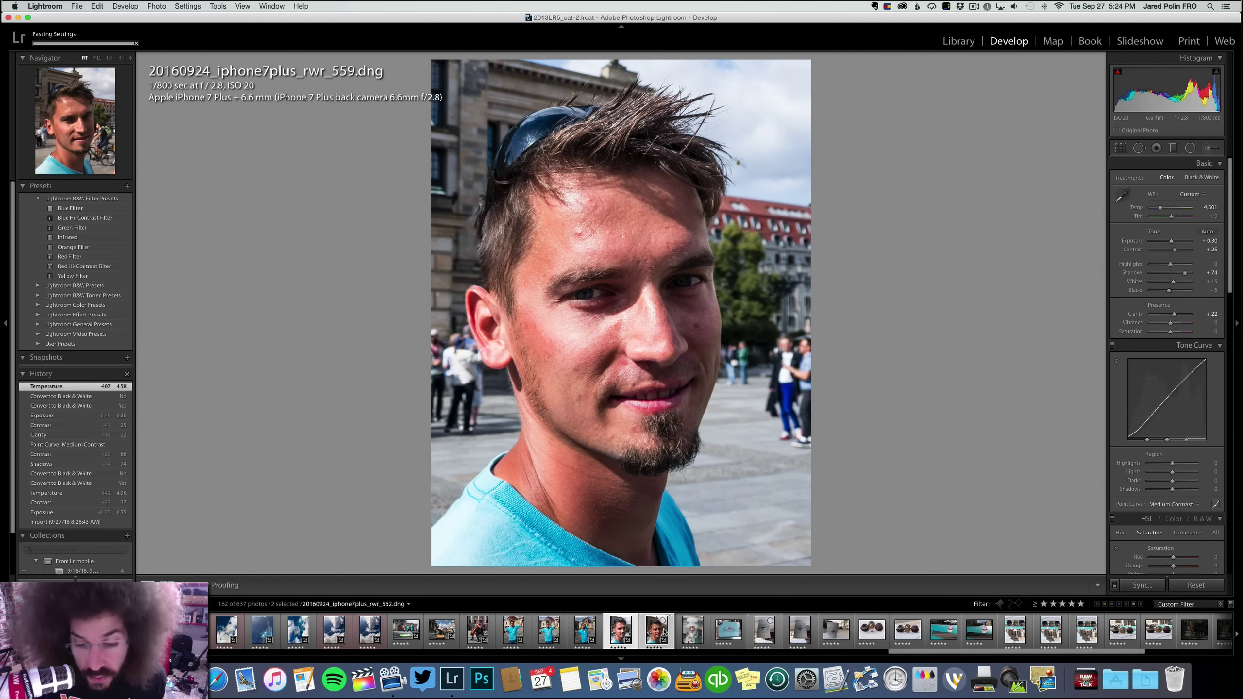
click(663, 633)
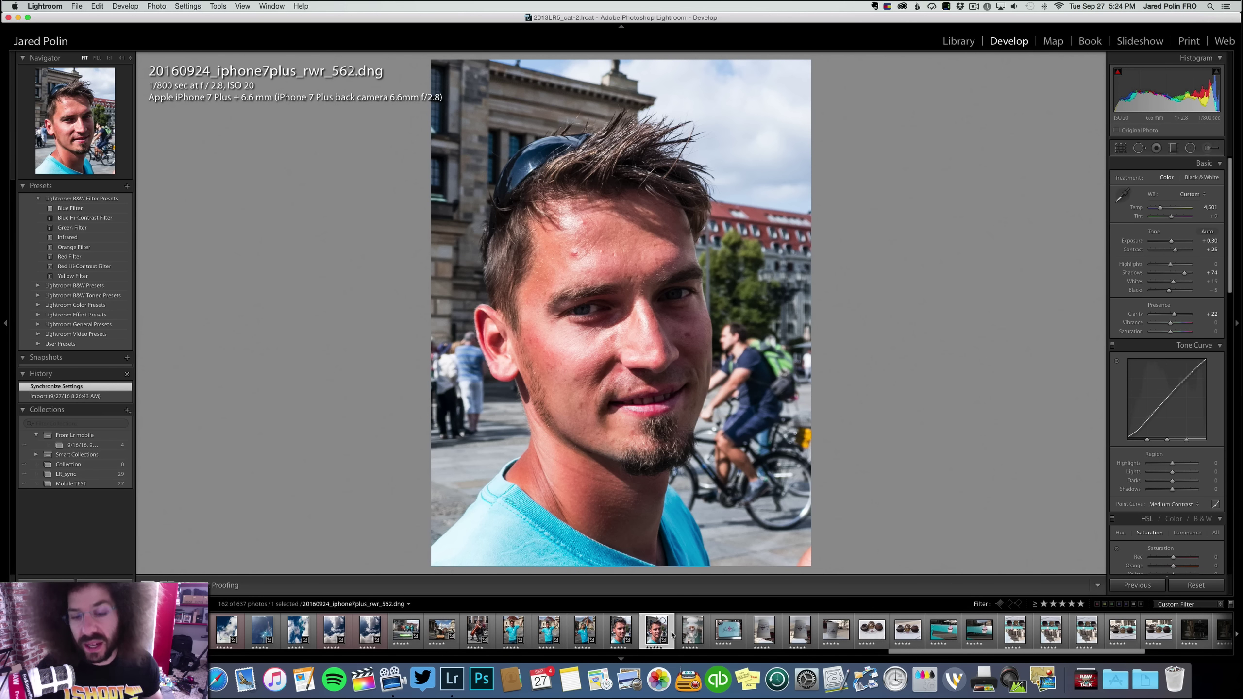
key(Right)
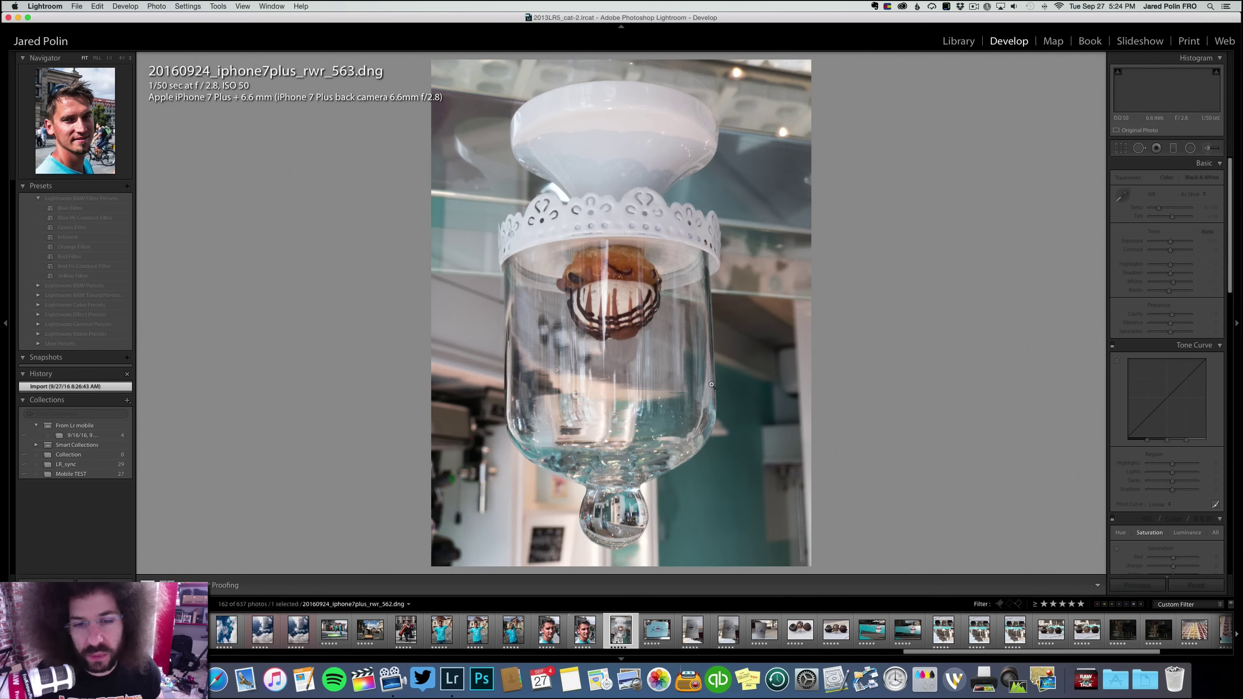
In the Library module, select photo 573 and three more sideways cupcake shots
click(956, 41)
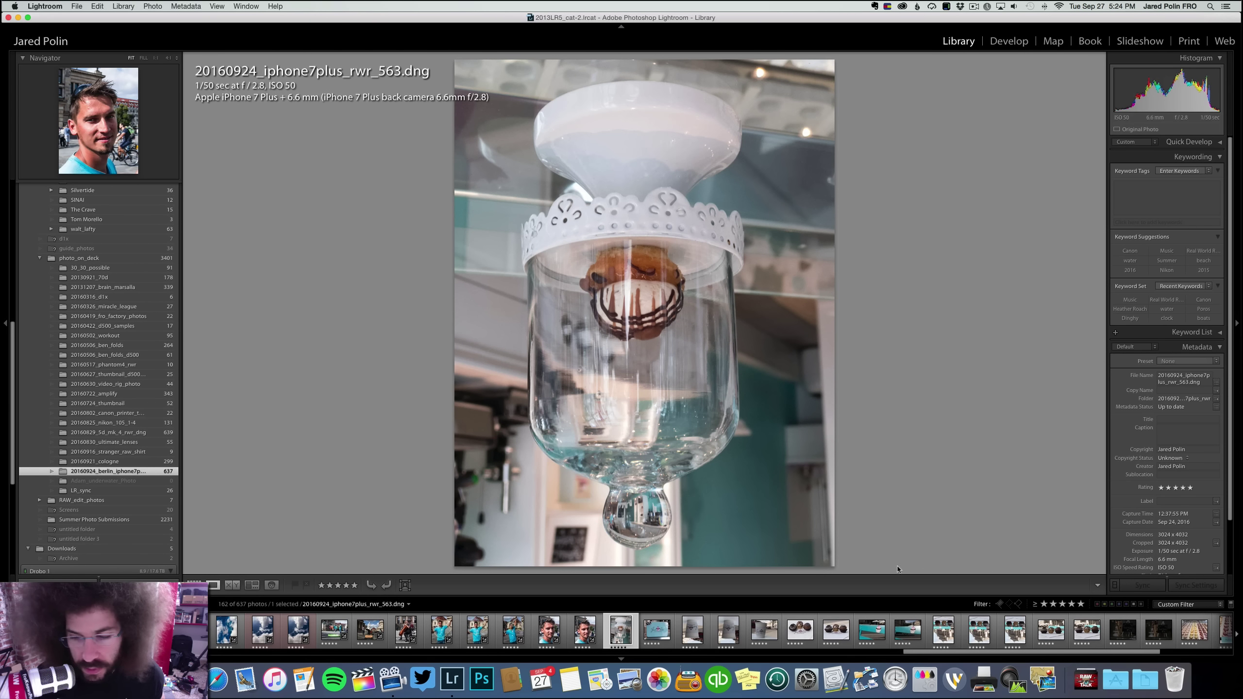
super+click(684, 636)
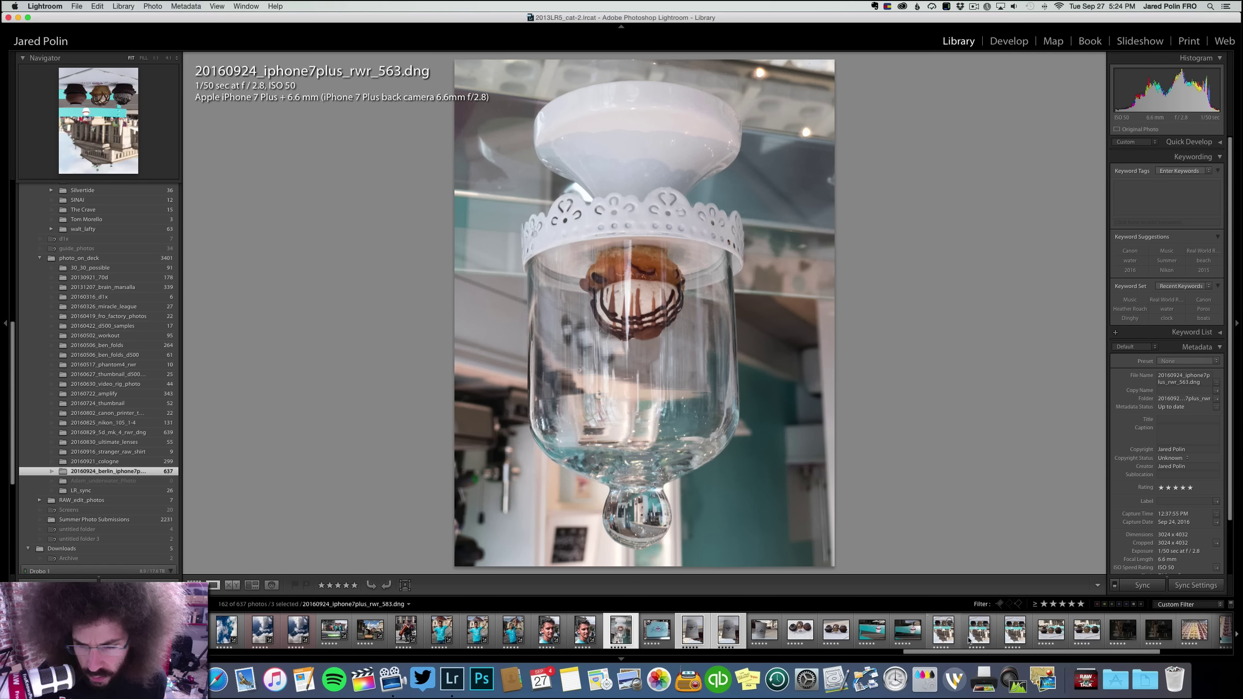
super+click(945, 635)
super+click(979, 634)
super+click(1015, 634)
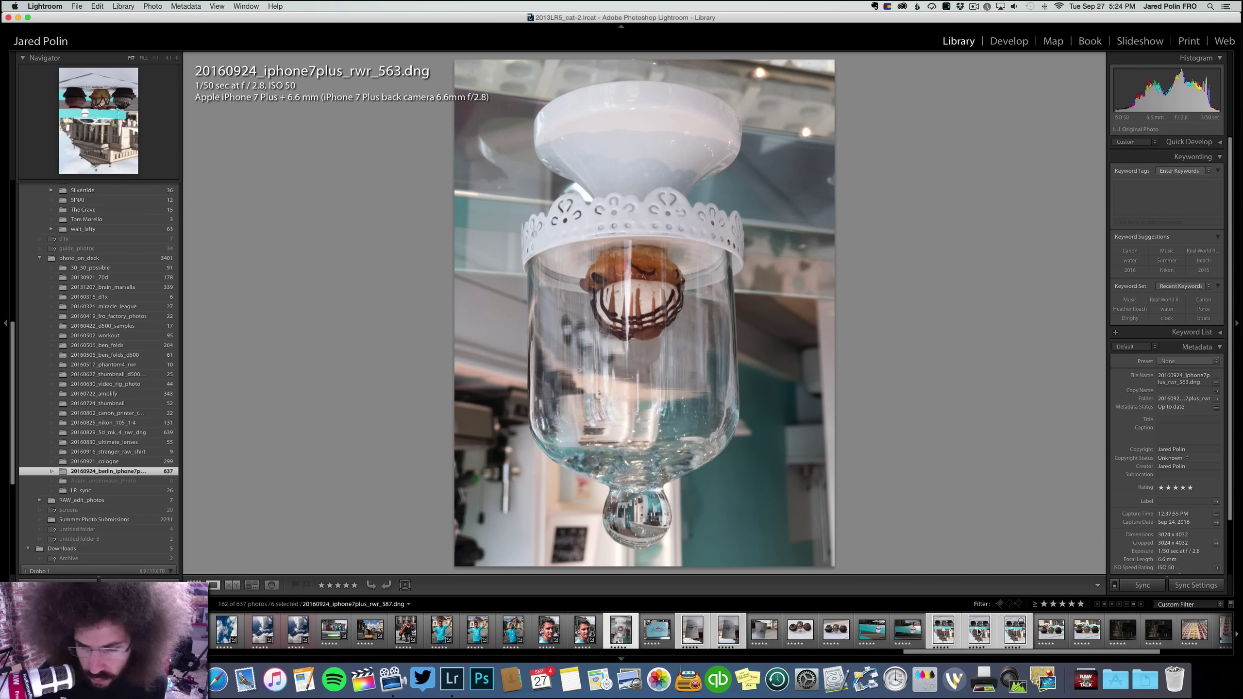
Turn the first three selected photos upright with two clockwise rotations each
click(387, 586)
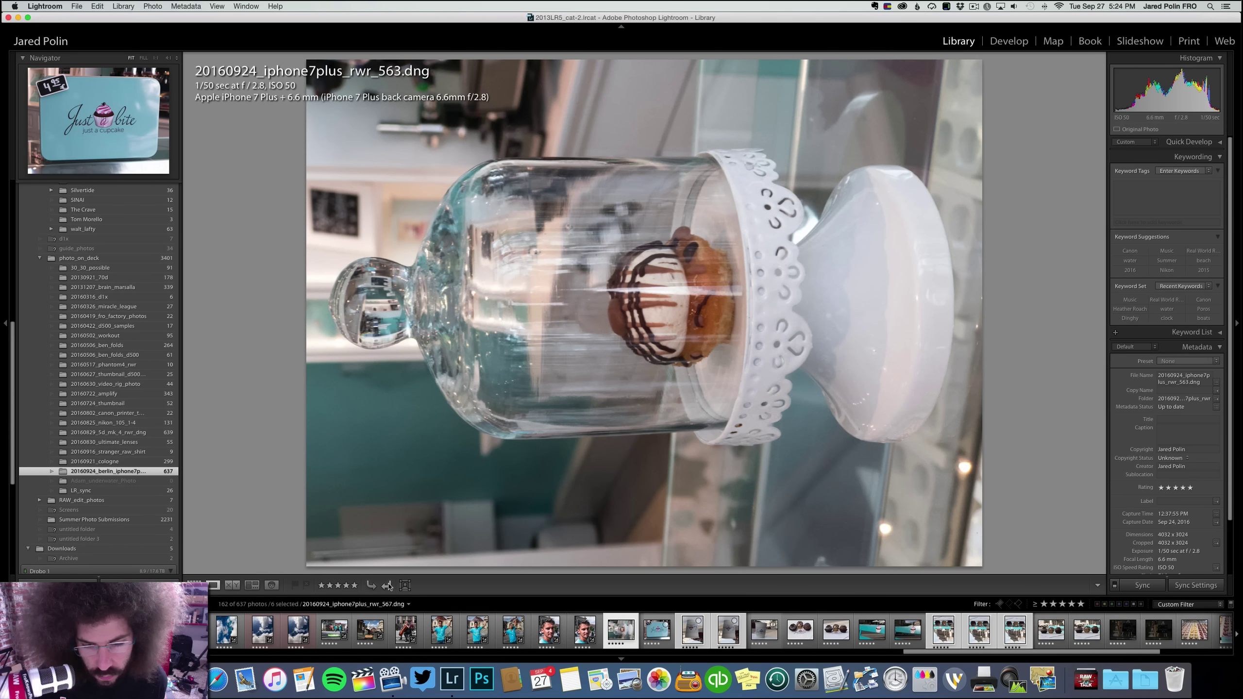
click(387, 586)
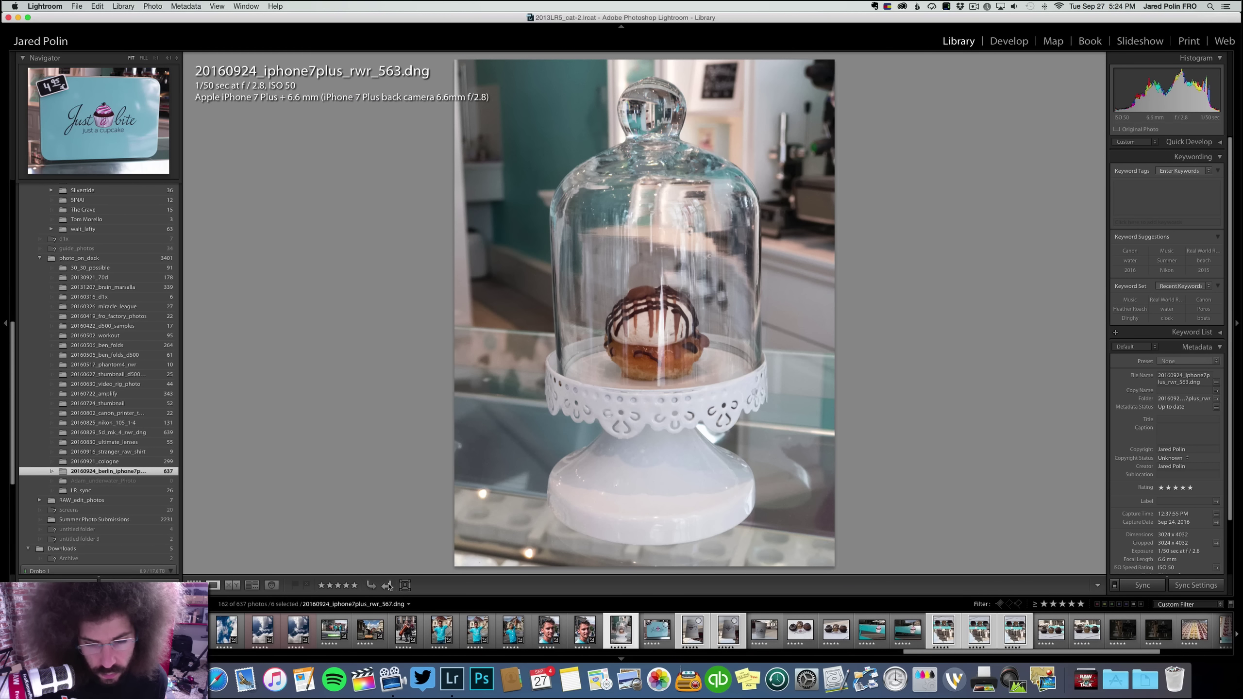
key(Right)
click(387, 586)
click(387, 586)
key(Right)
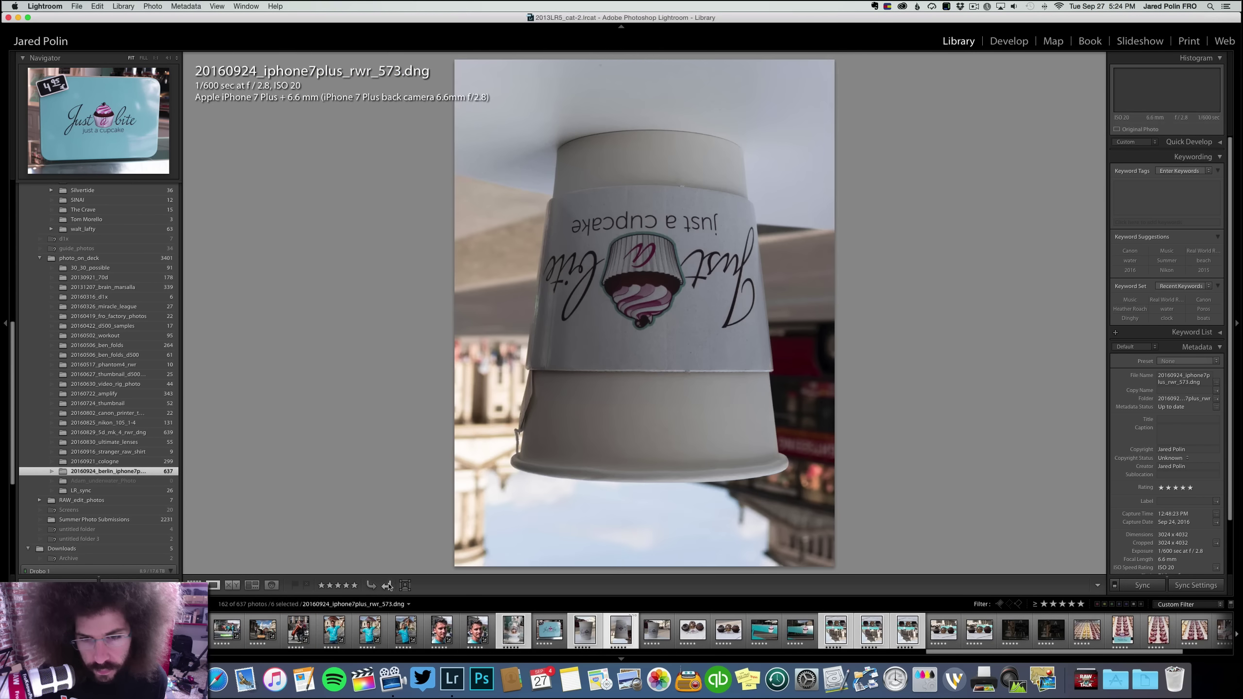
click(387, 586)
click(387, 586)
Rotate the remaining sideways photos upright, then open cloche photo 563 in Develop
key(Right)
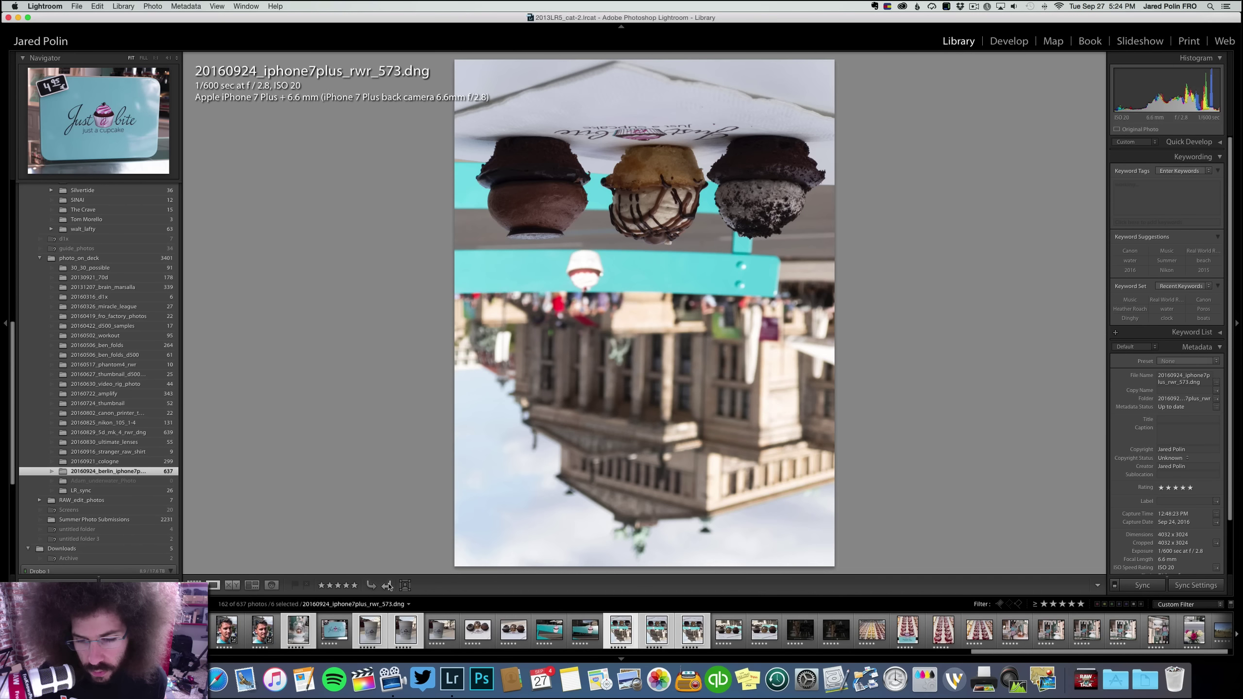
click(387, 586)
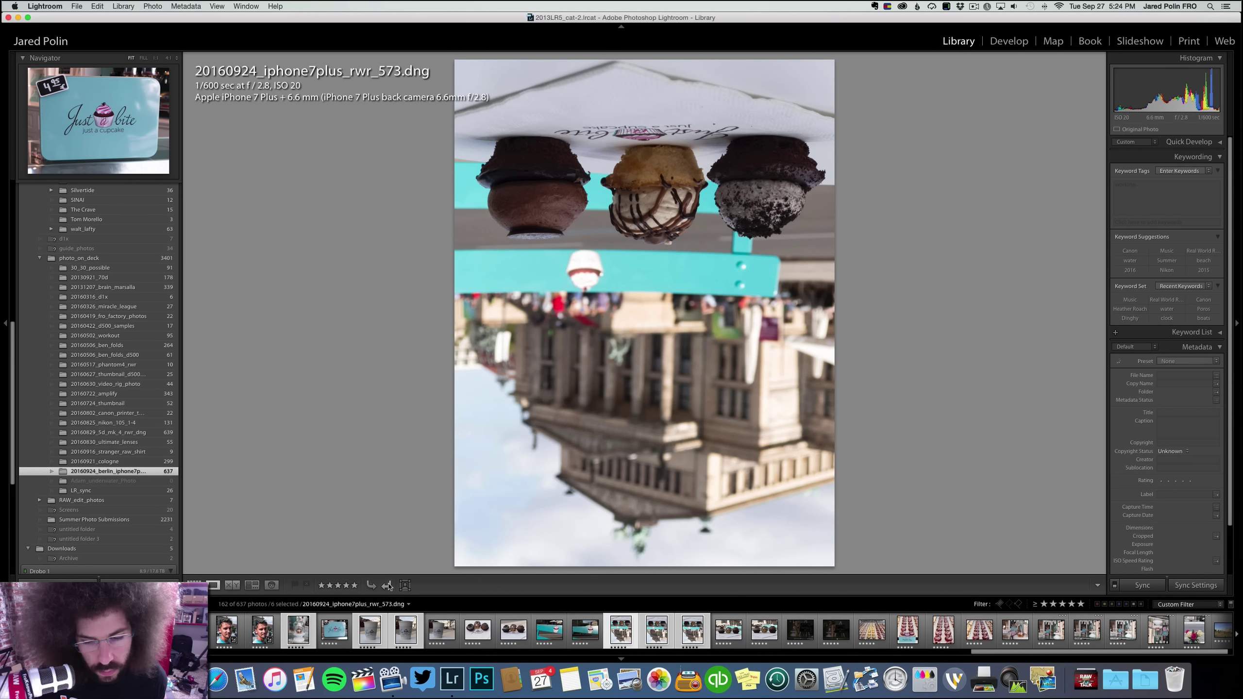
key(Right)
click(387, 586)
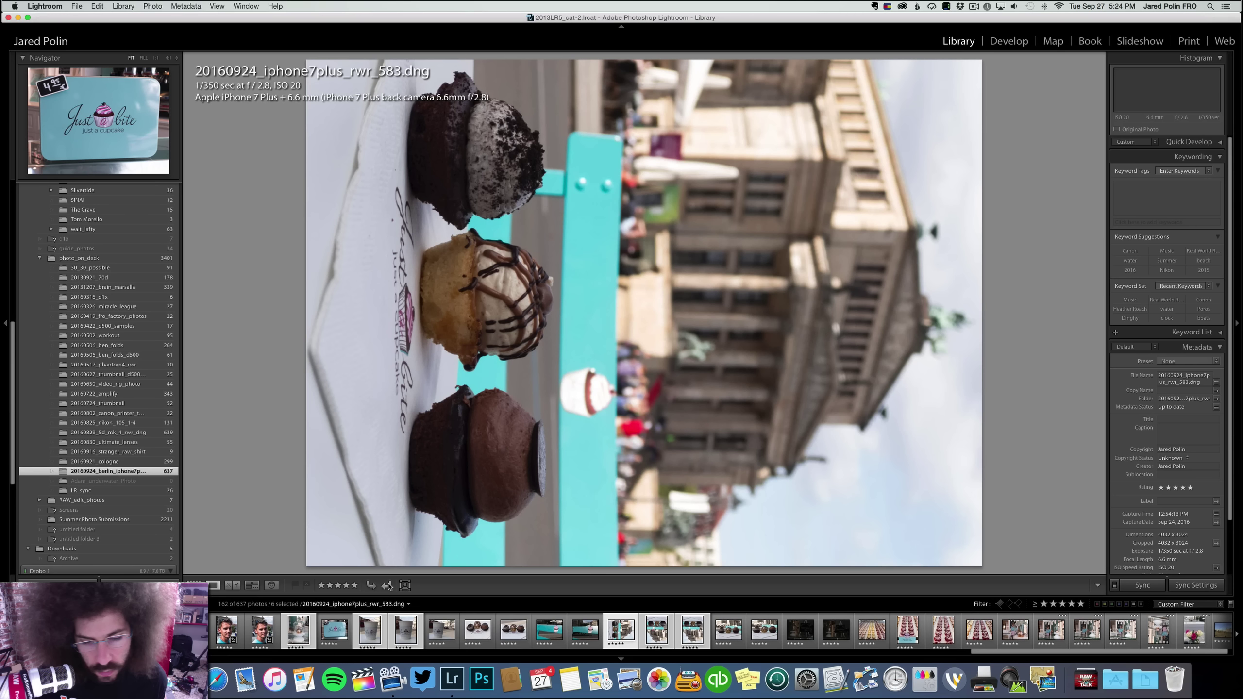
key(Right)
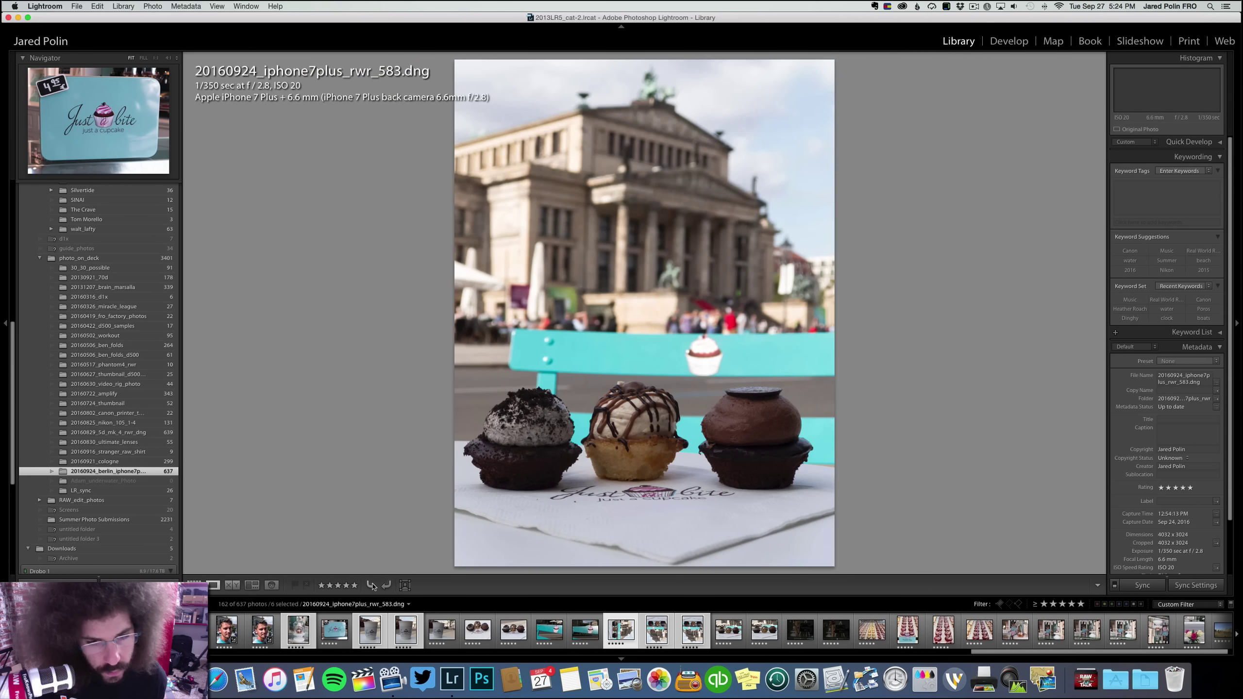
key(Right)
key(Right)
key(Right)
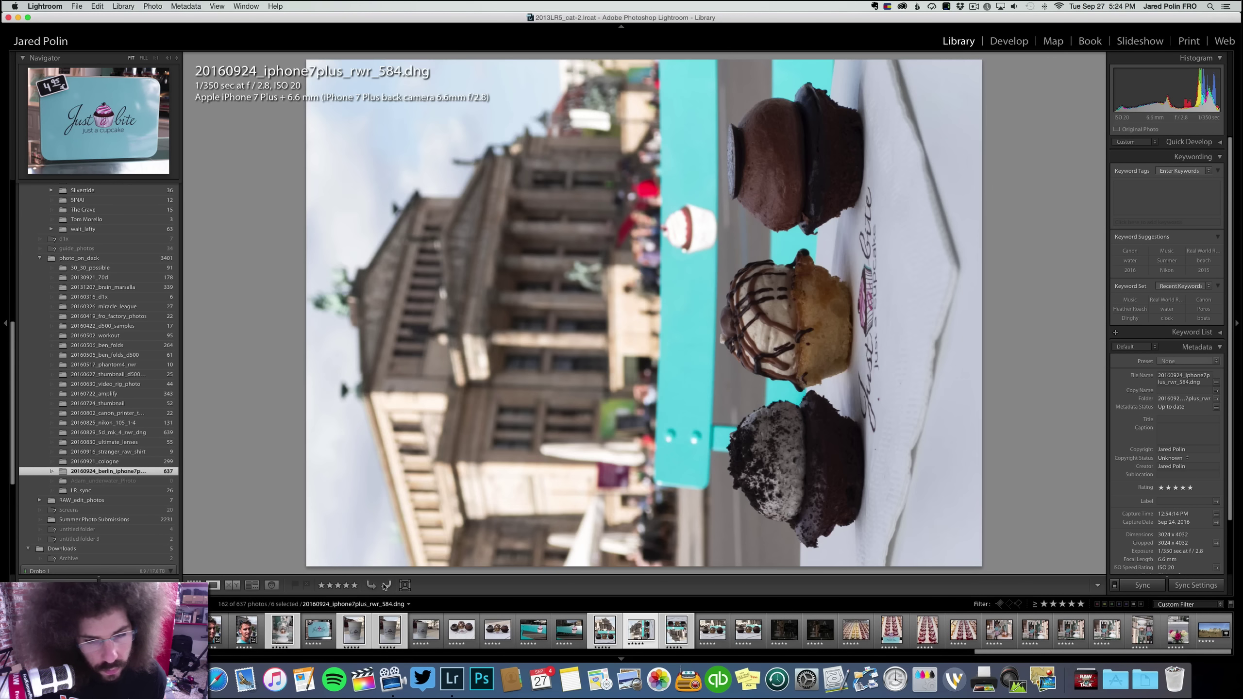
click(386, 585)
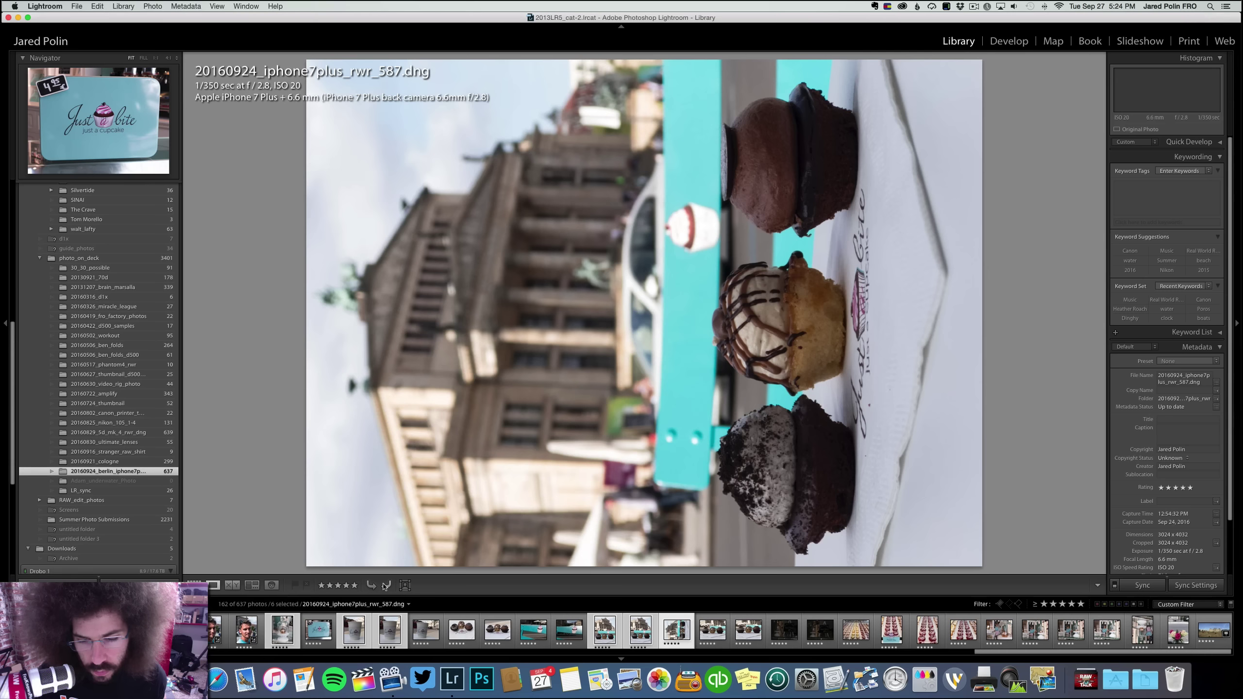
click(387, 585)
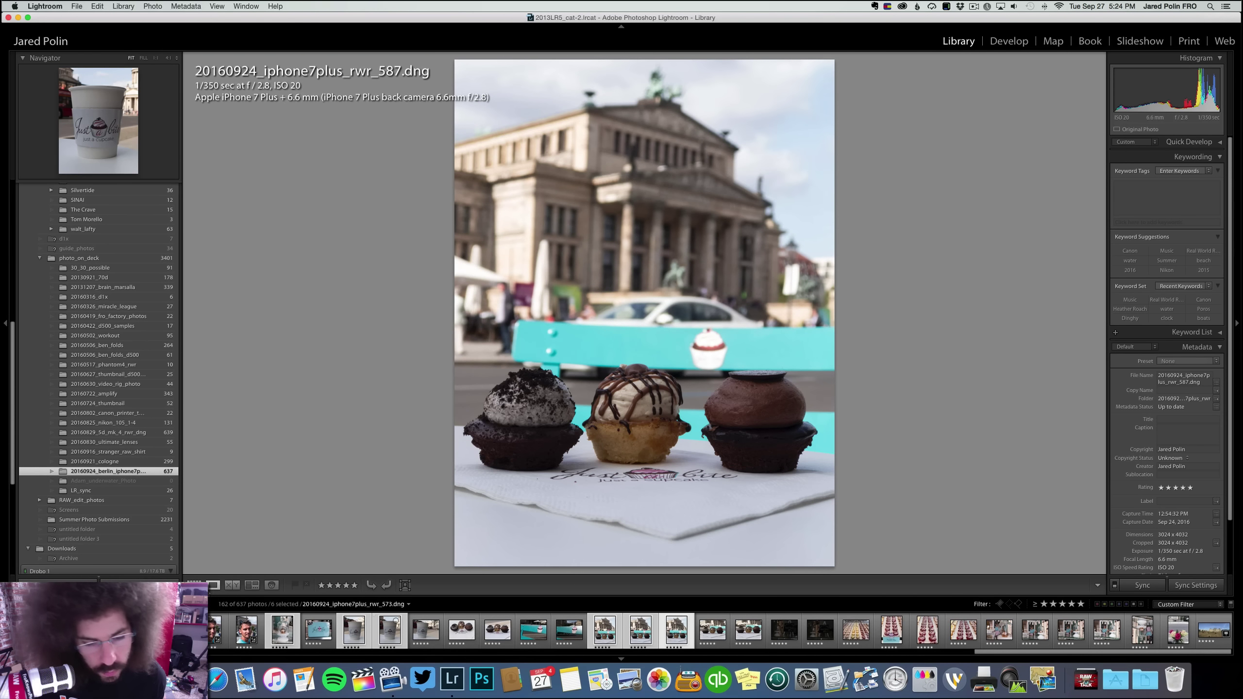
click(299, 636)
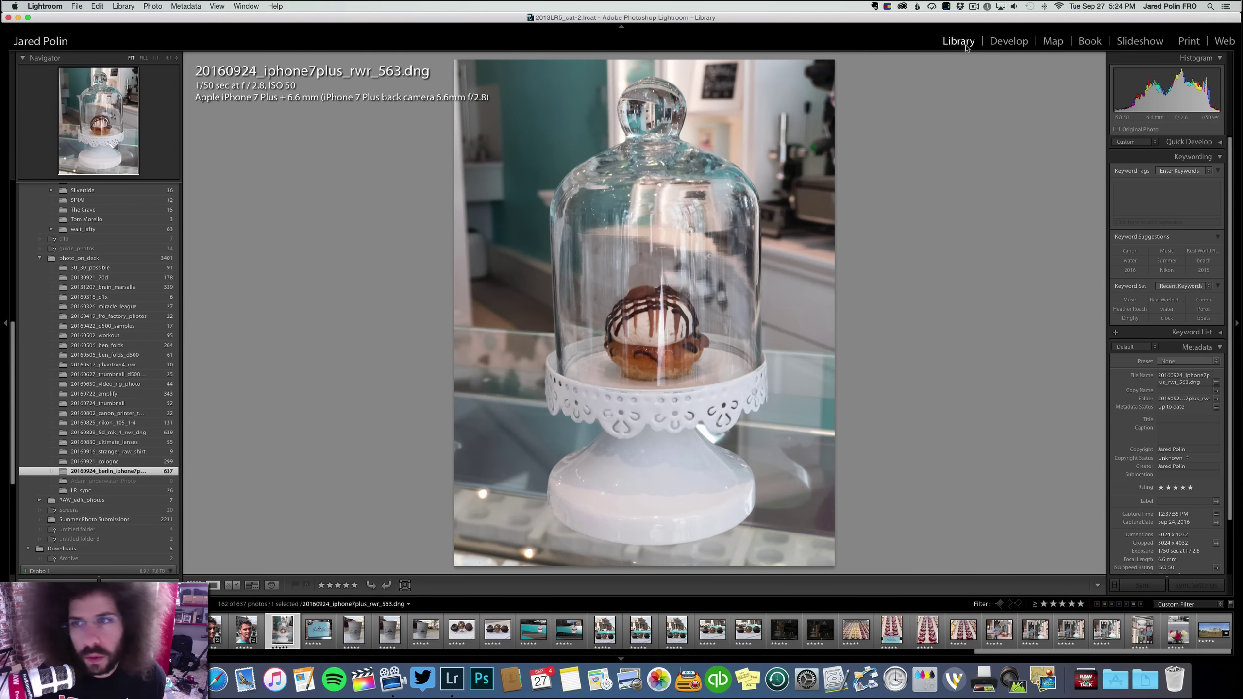
click(1009, 41)
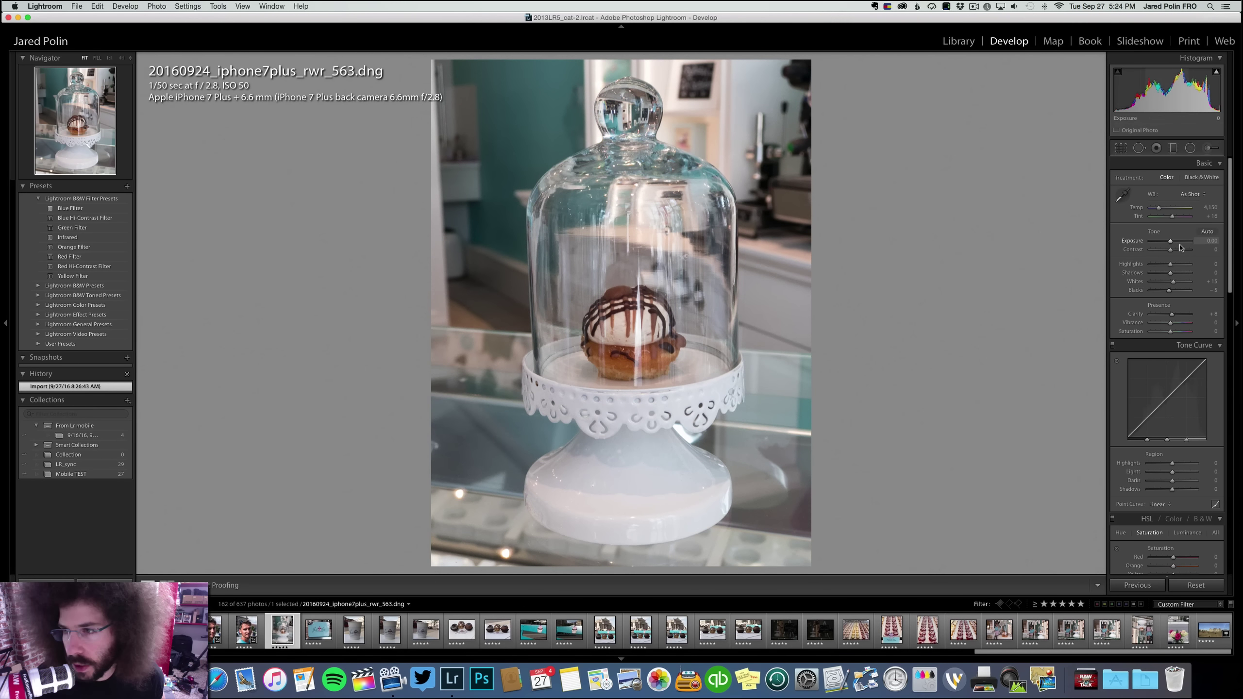
Give the cloche photo contrast +49, a Medium Contrast curve, clarity +22 and lifted shadows
drag(1170, 250, 1180, 251)
drag(734, 276, 1062, 438)
click(1160, 504)
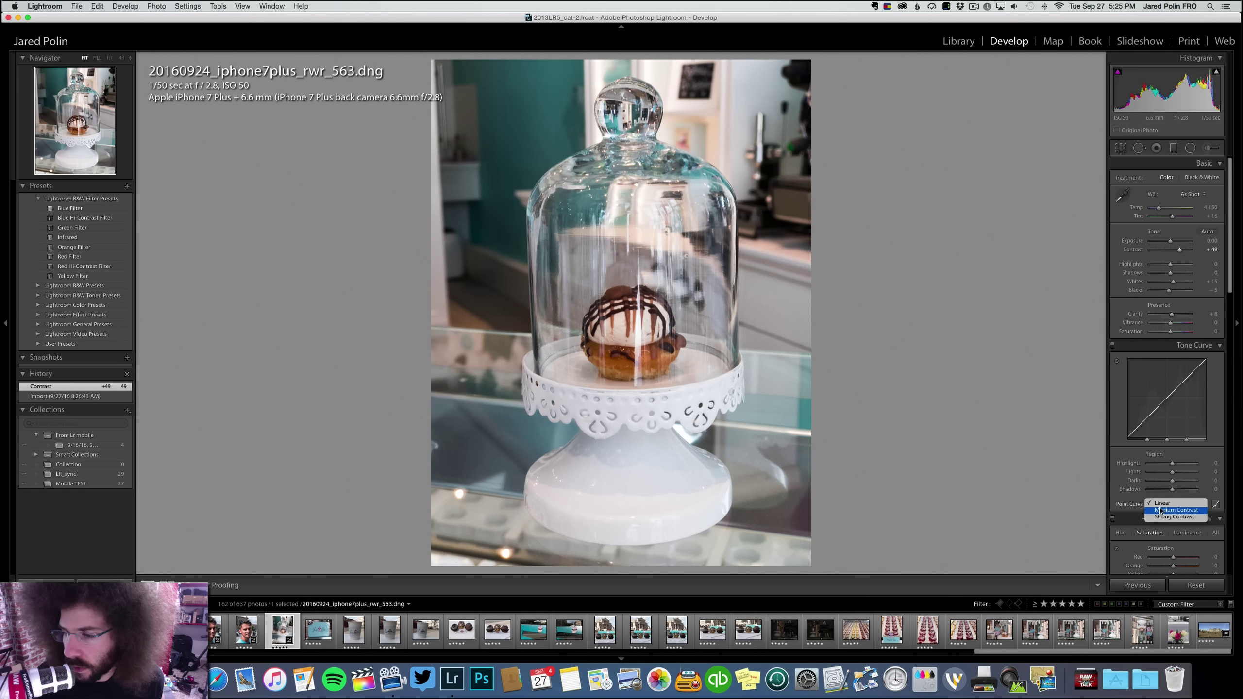
click(1172, 512)
drag(1176, 312, 1177, 275)
click(1176, 273)
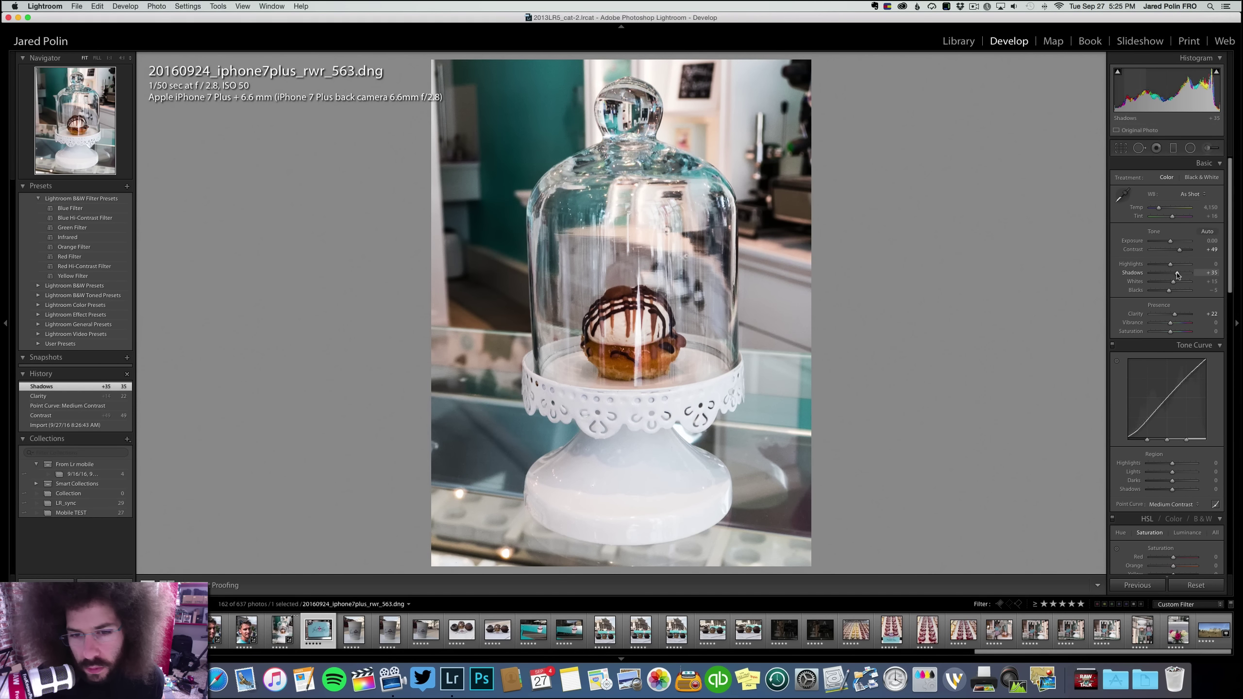
key(Right)
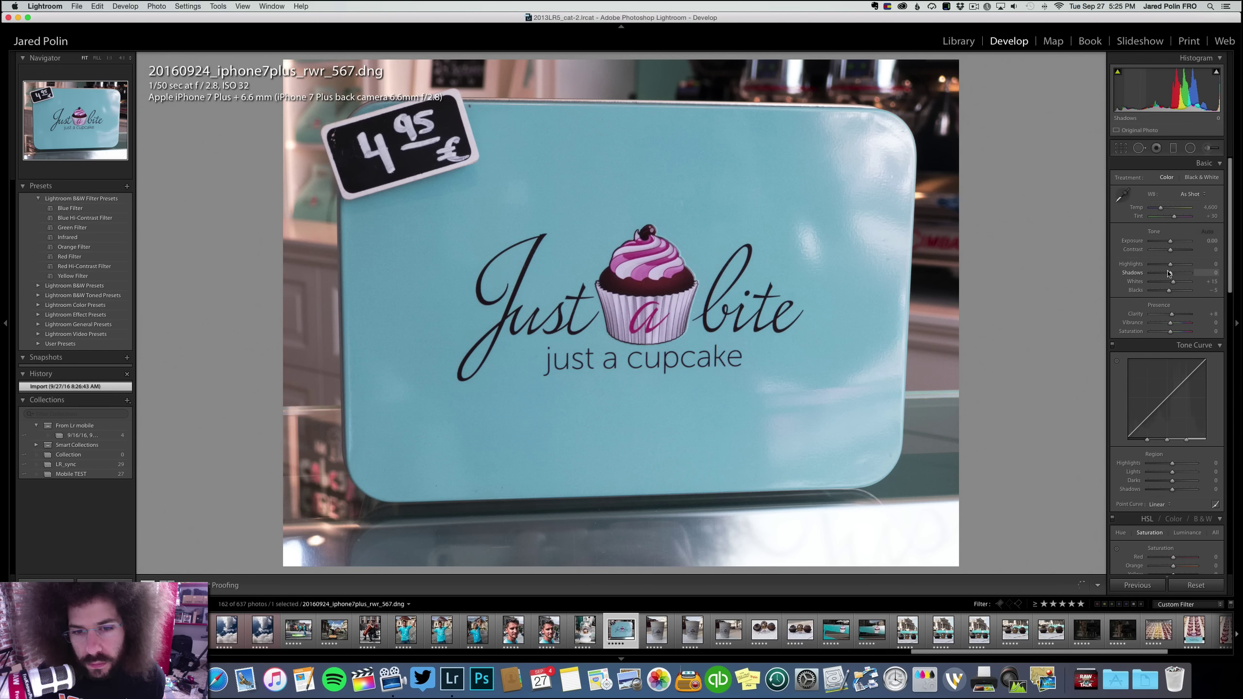
Edit the sign photo: contrast +81, more vibrance, Medium Contrast curve, blacks -4, temperature 4,600, red label
drag(1181, 252, 1186, 251)
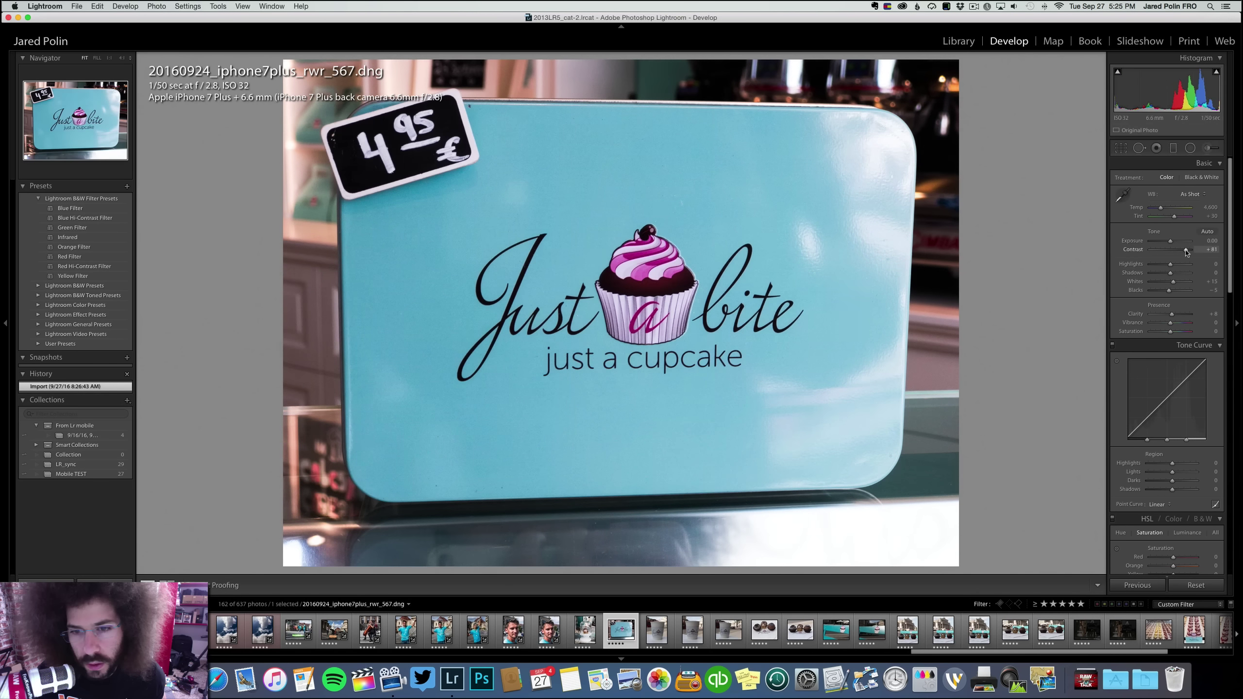
drag(1171, 323, 1177, 331)
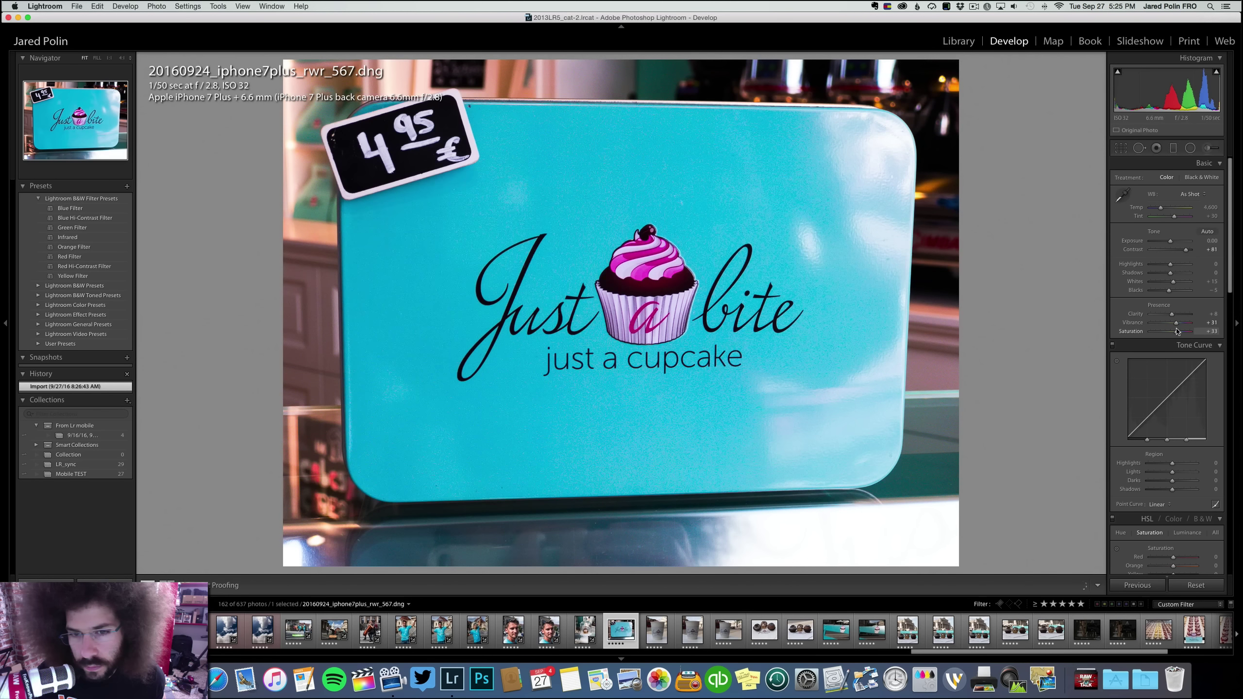
click(1160, 504)
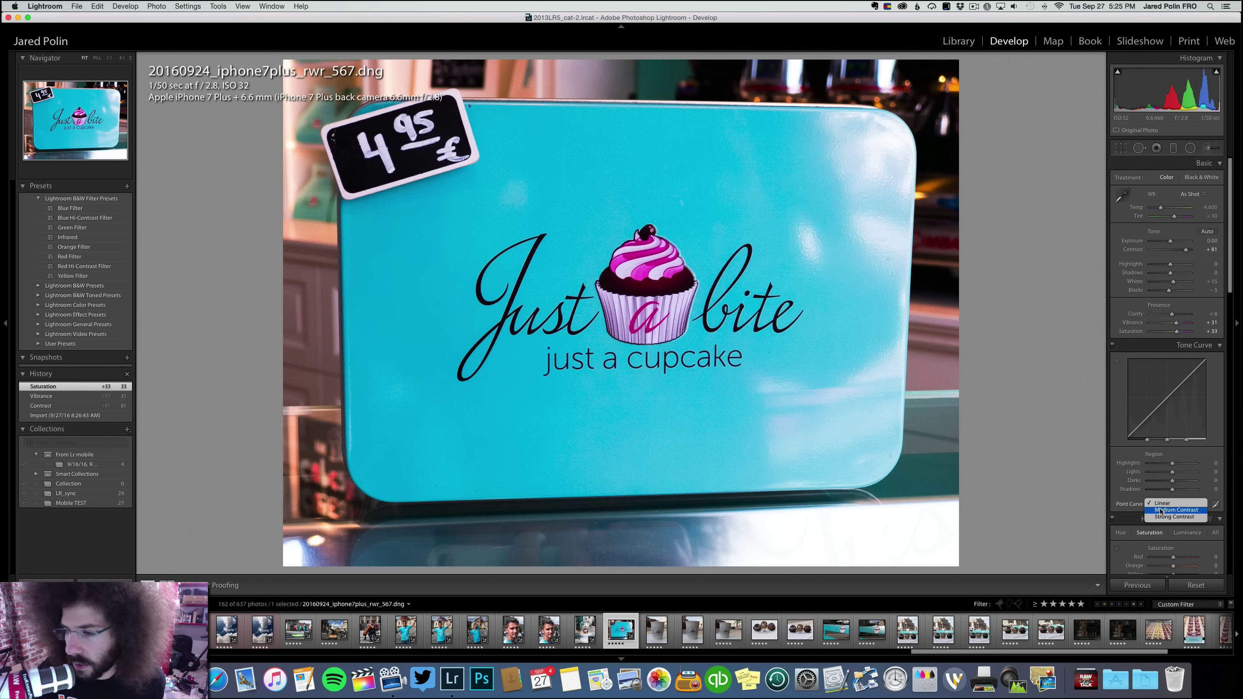
click(1170, 512)
click(1177, 291)
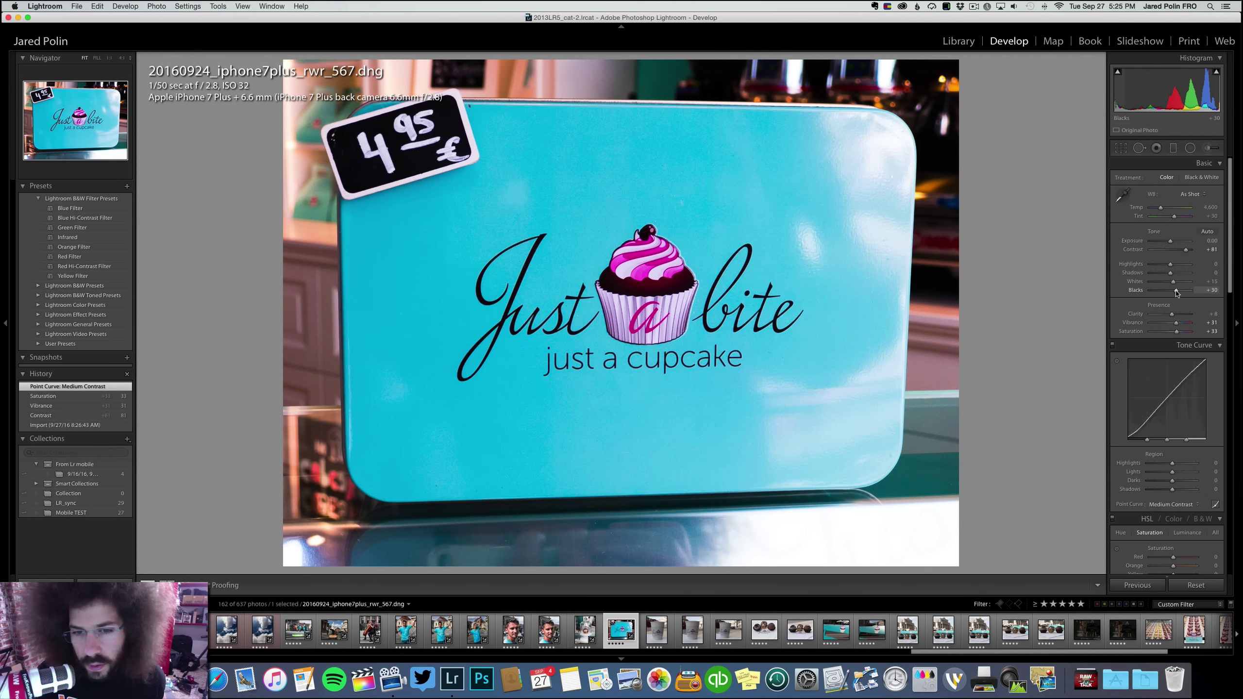
click(1169, 291)
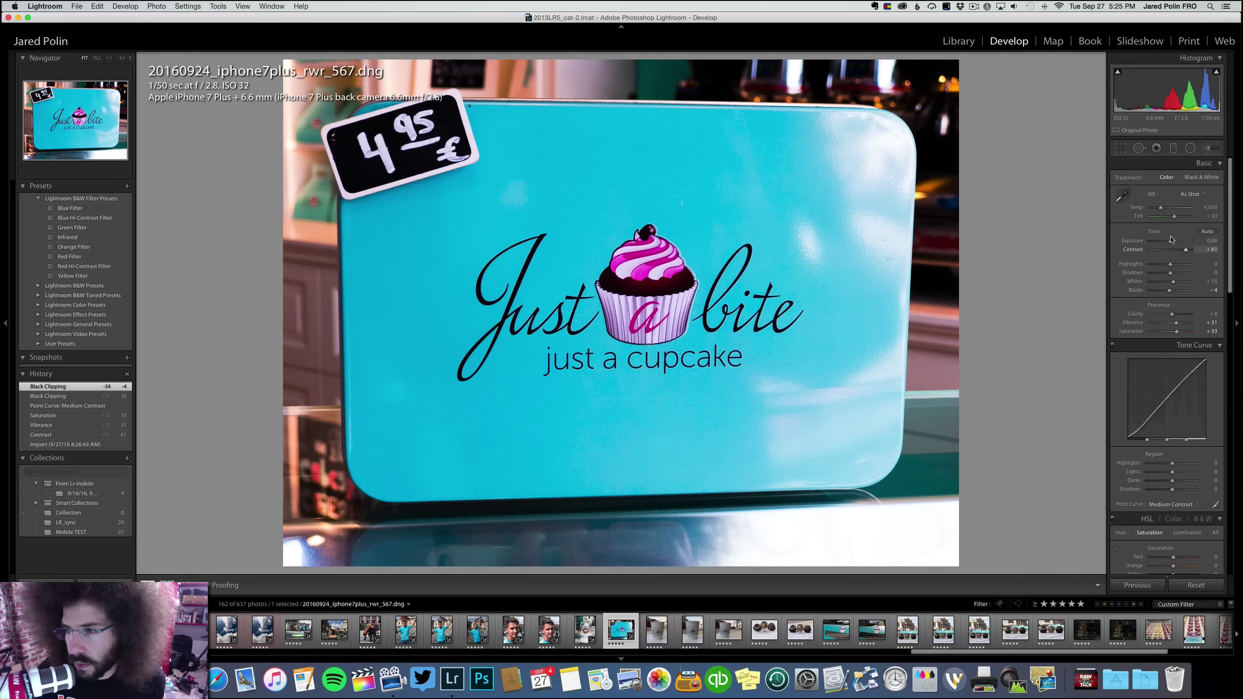
click(1166, 210)
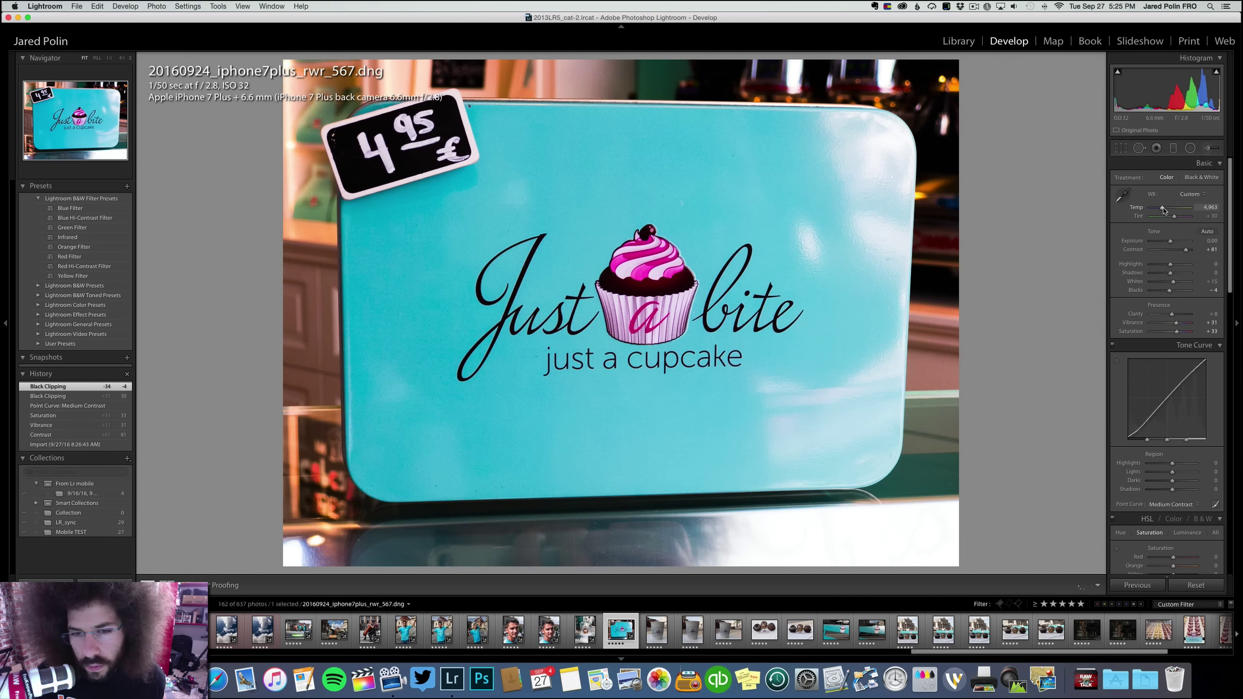
drag(1164, 211, 1162, 212)
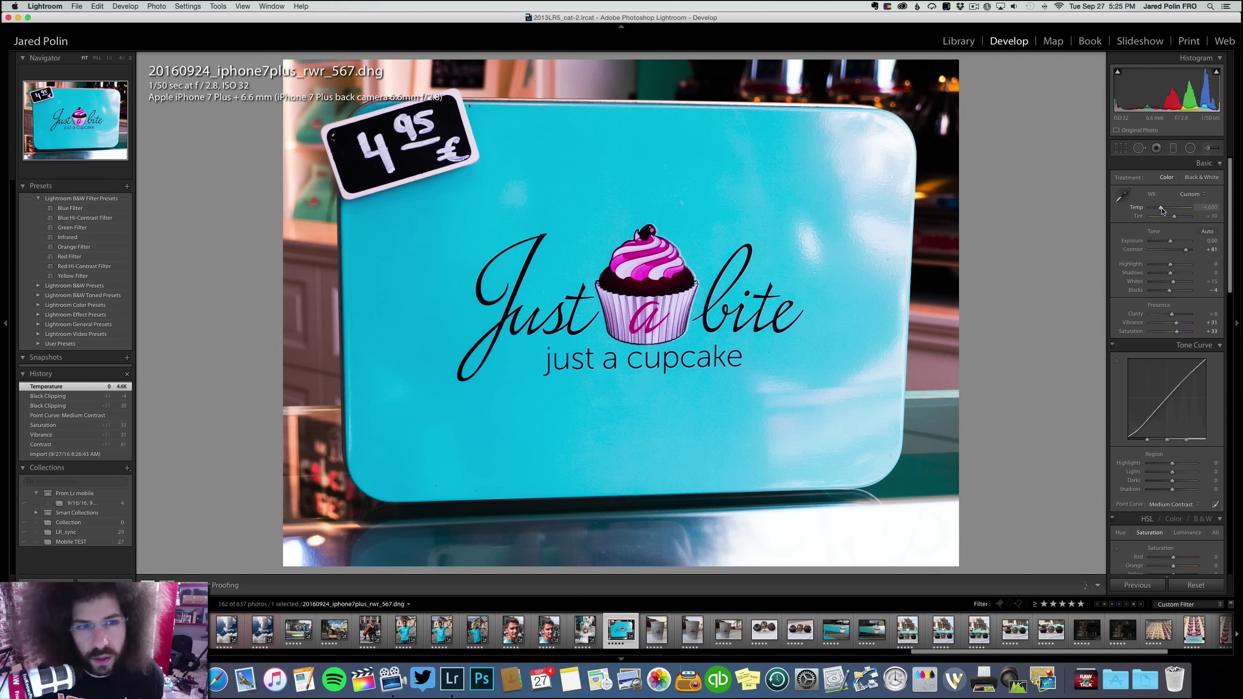
key(6)
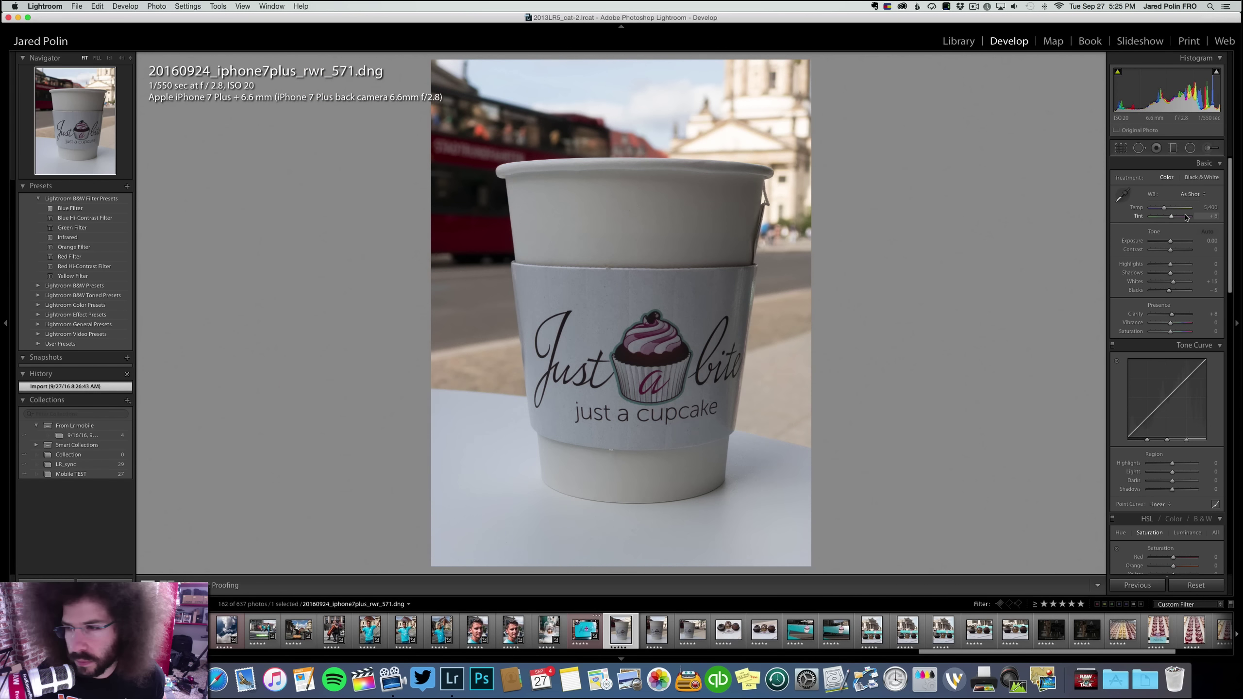
Brighten cup photo 573 to +0.75 exposure with contrast +56, clarity +11, shadows +33
drag(1173, 250, 1173, 243)
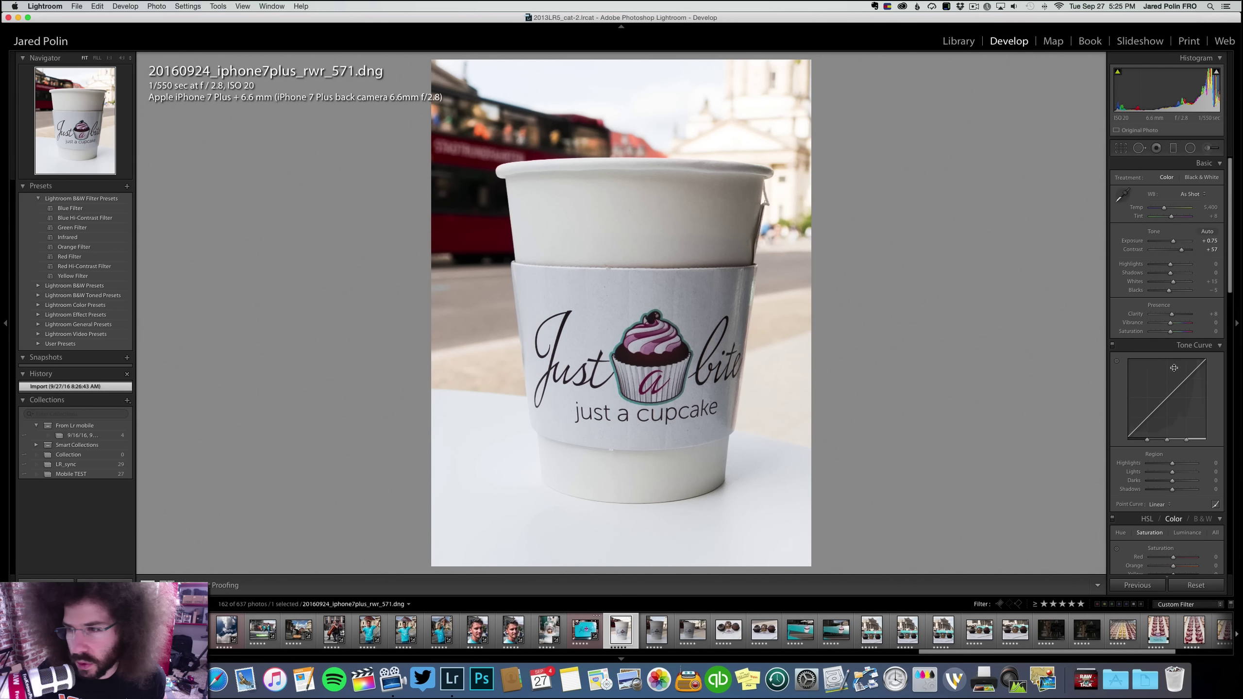
drag(1174, 317, 1175, 317)
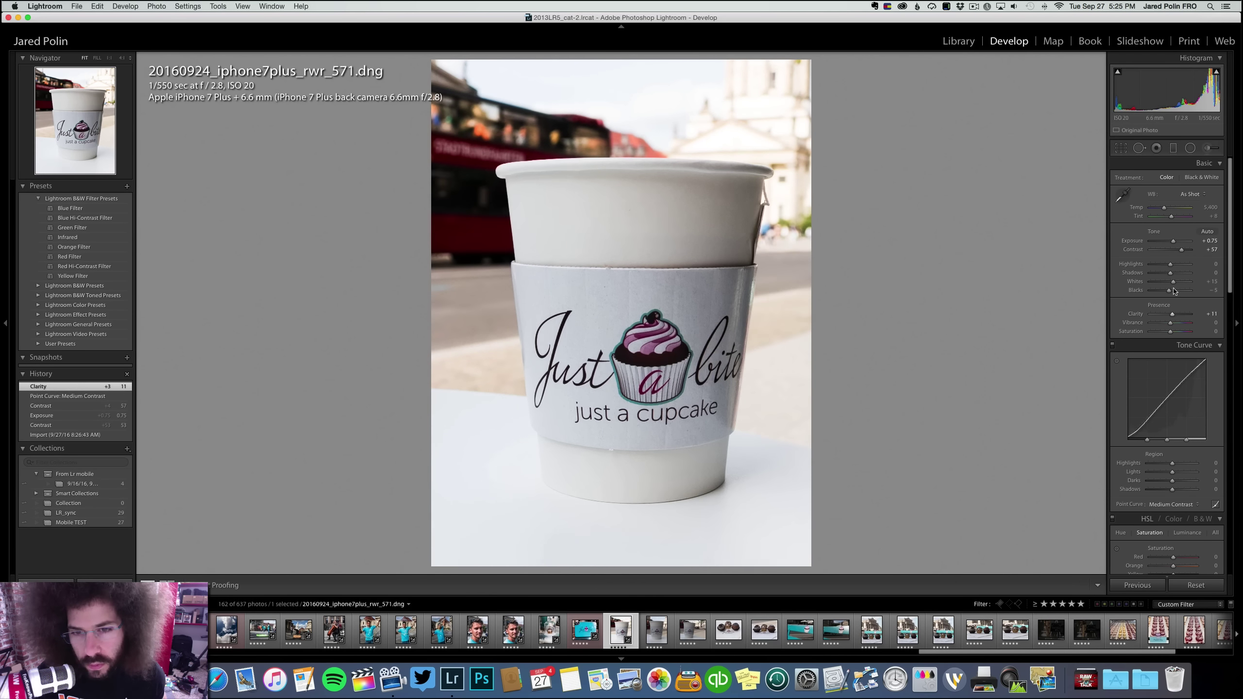
drag(1170, 273, 1178, 274)
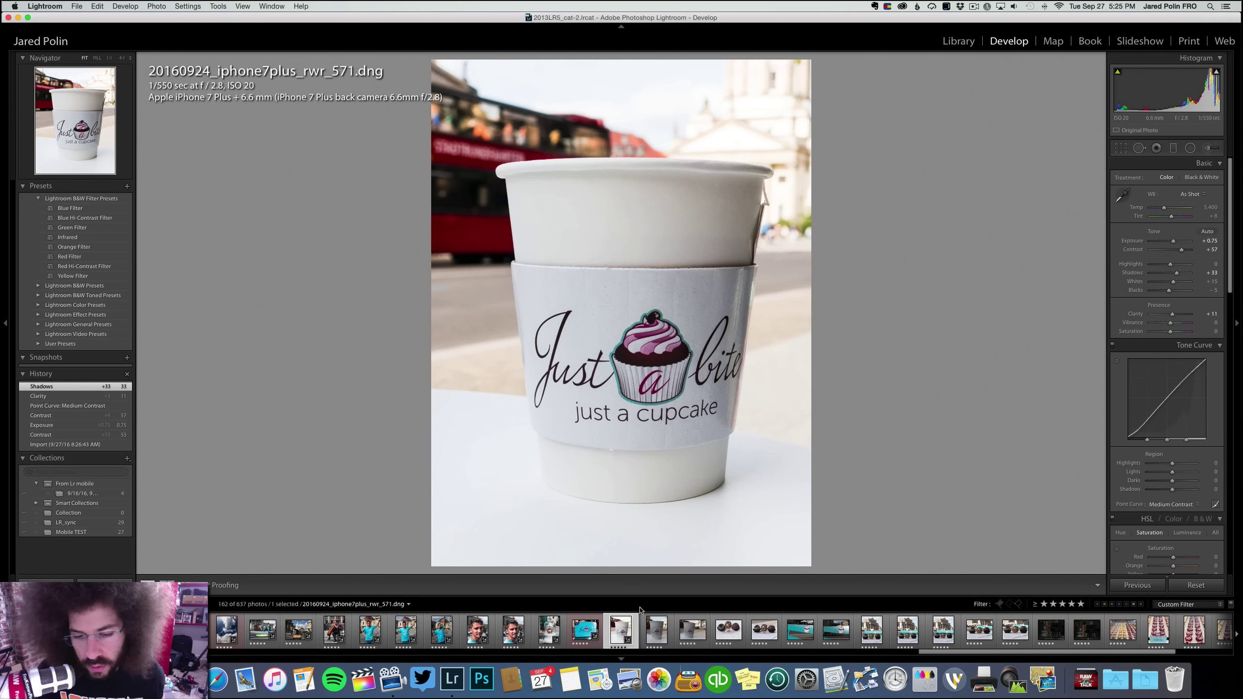
Synchronize photo 573's edits onto the next cup shot, 574
super+click(656, 633)
key(super+shift+s)
key(Return)
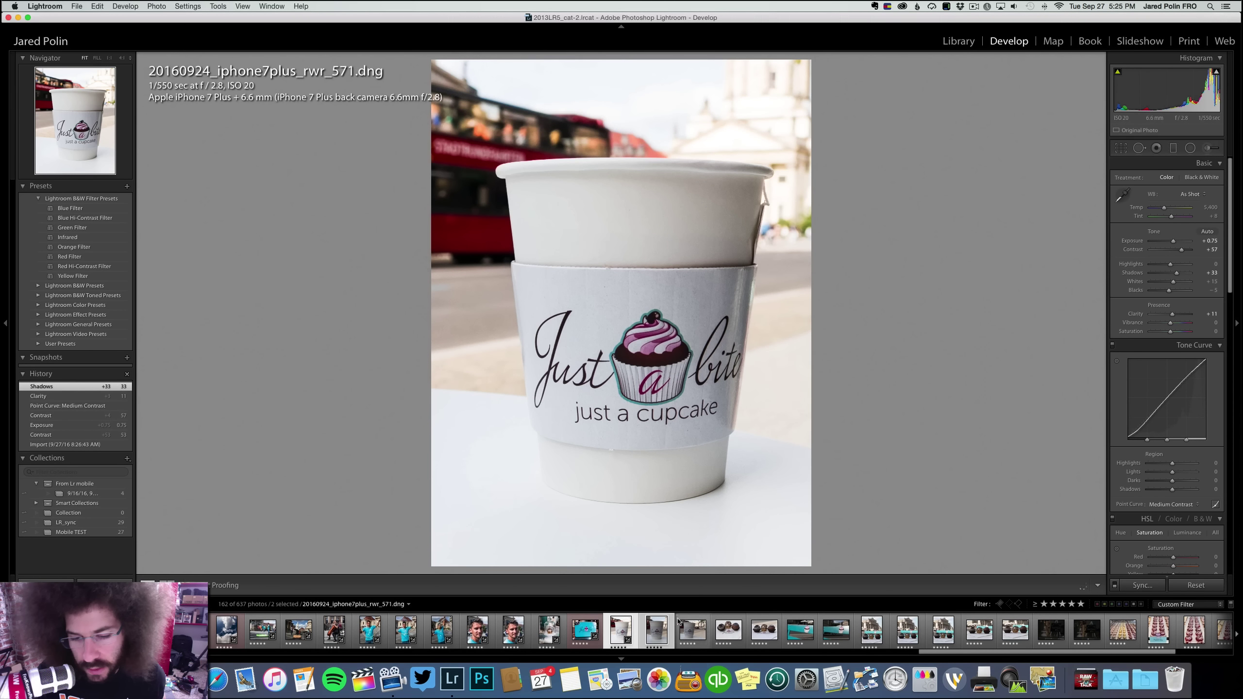
click(671, 629)
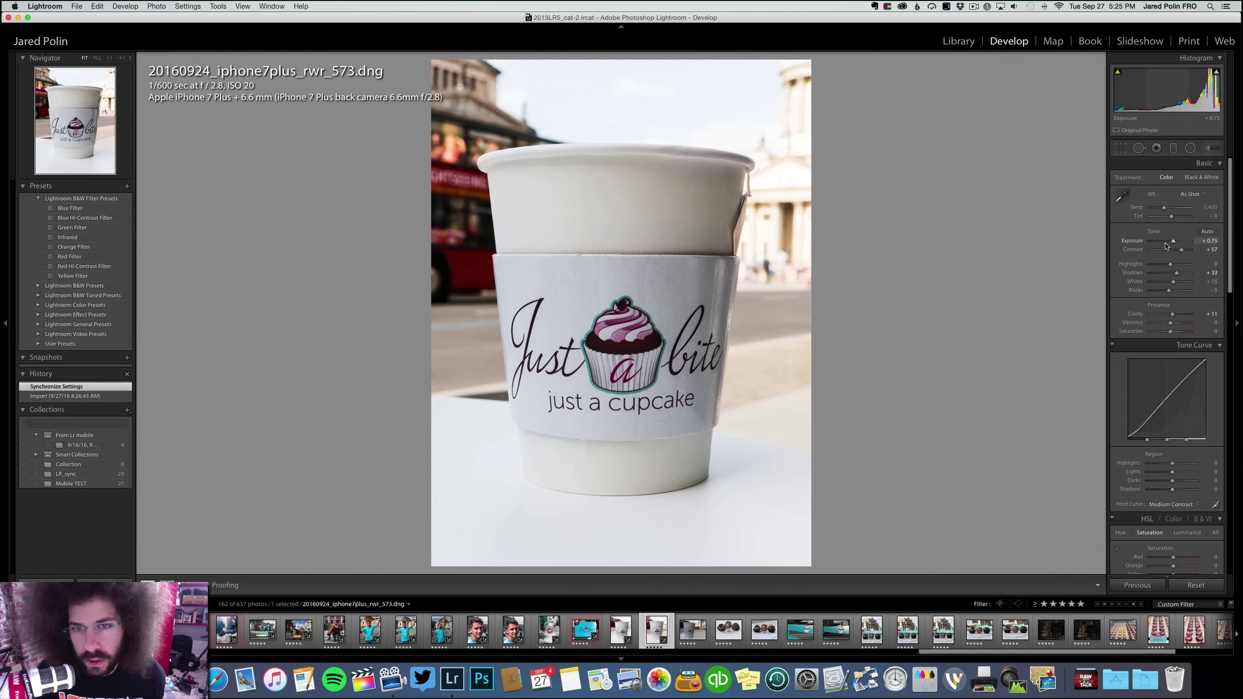
key(Right)
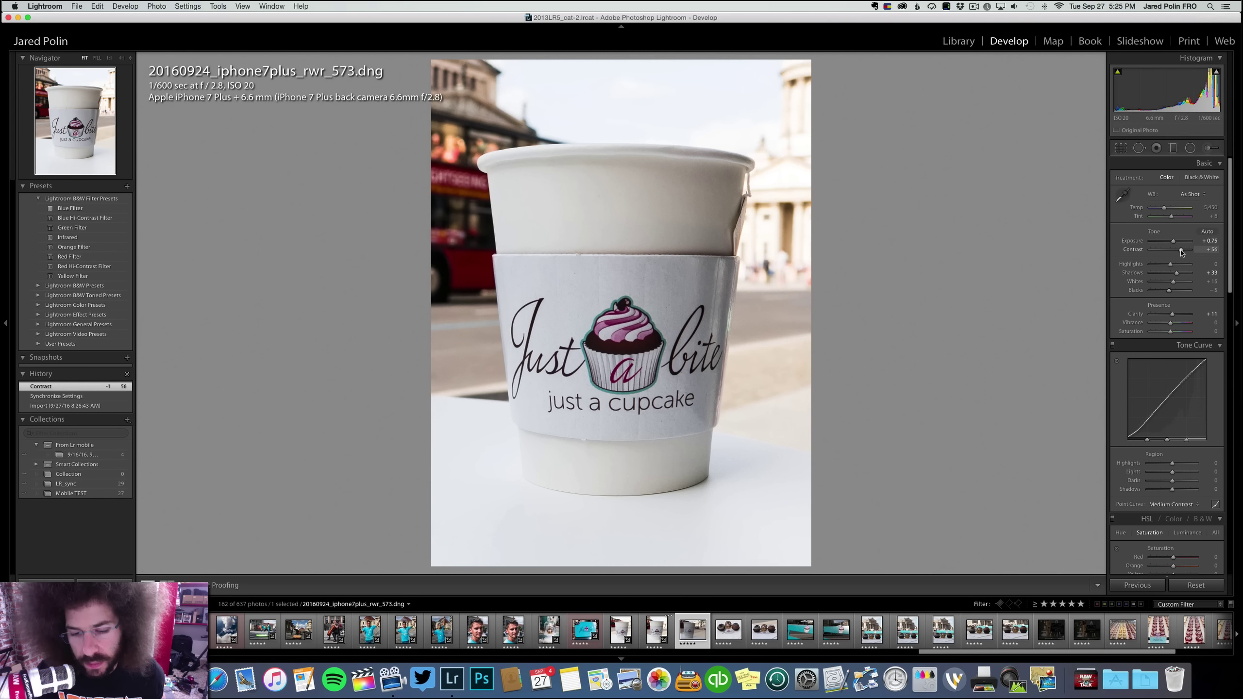
key(Left)
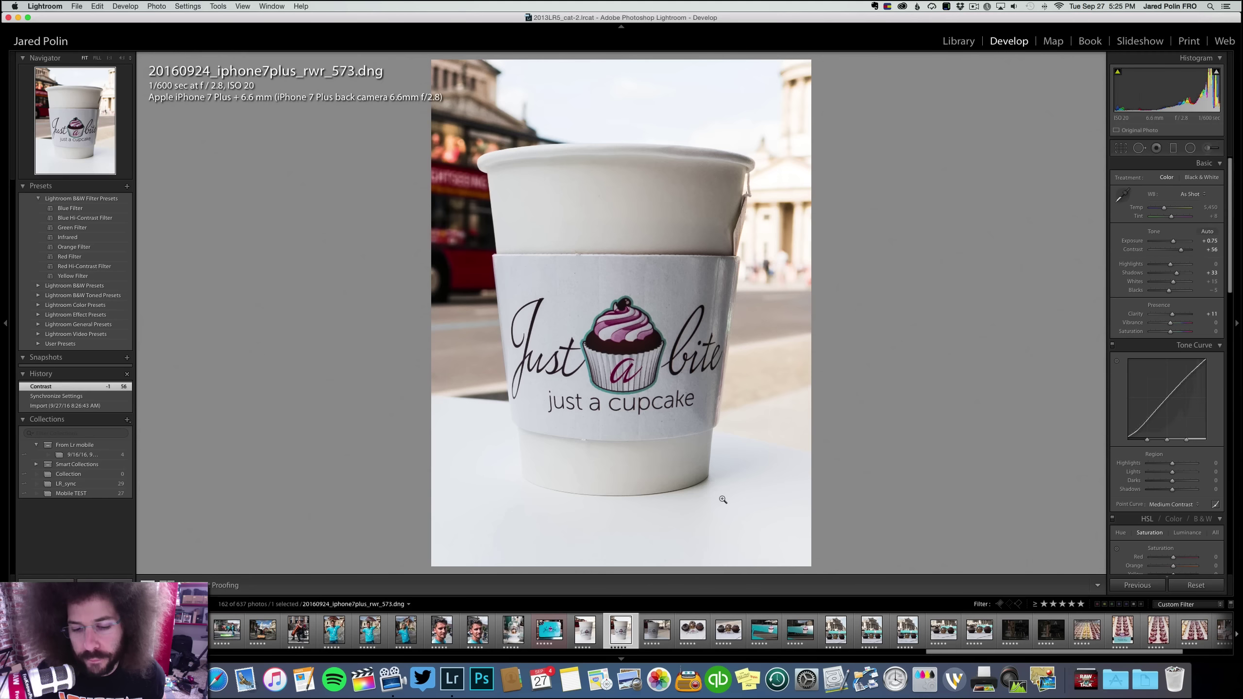
super+click(649, 636)
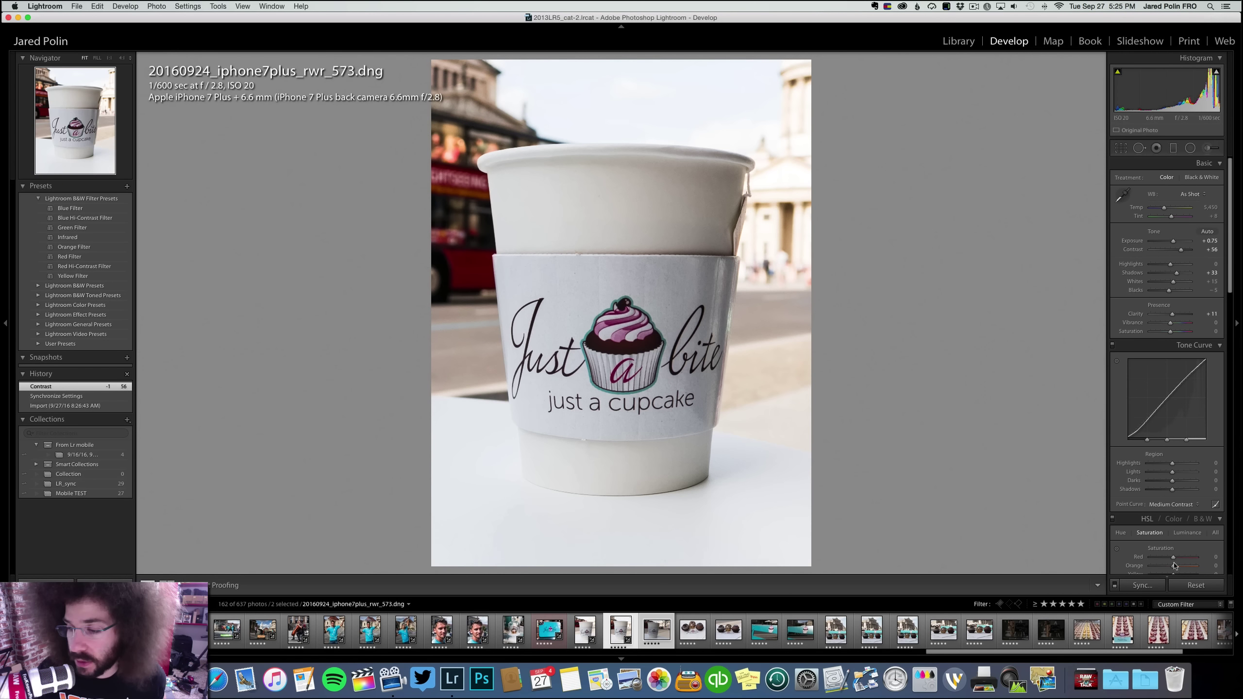
click(1142, 585)
key(Return)
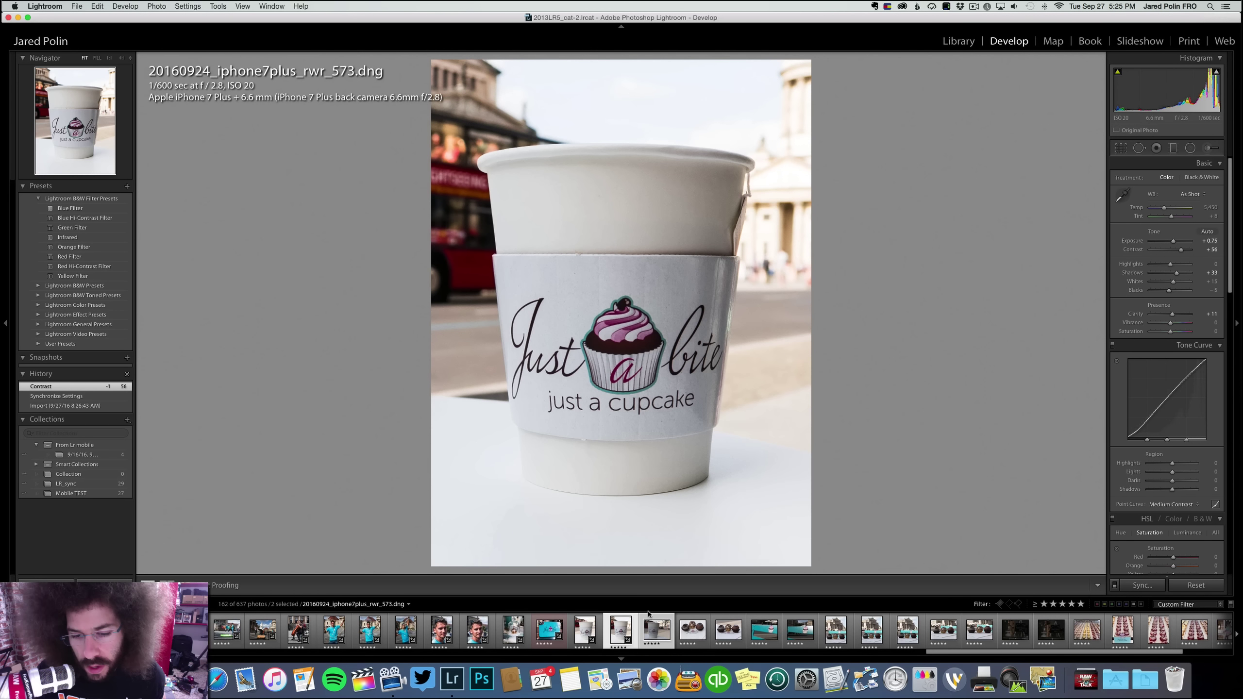
key(Right)
key(Right)
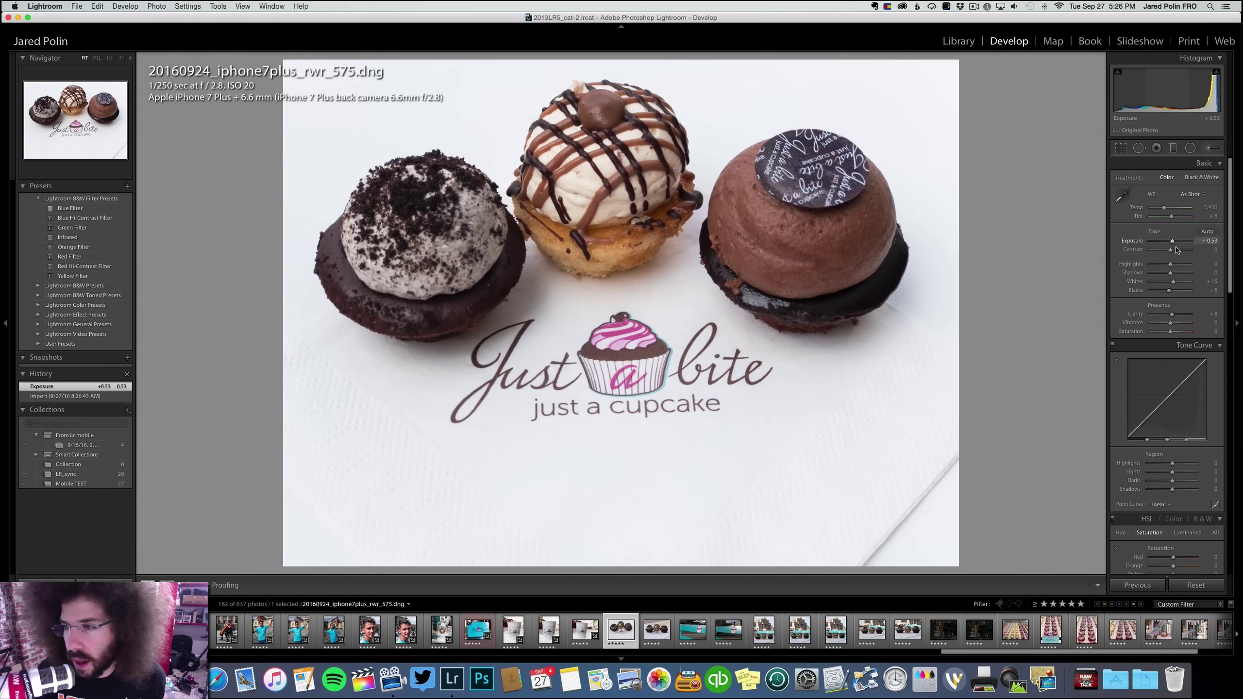
Raise the three-cupcake photo's exposure and contrast and deepen blacks to -19
drag(1170, 249, 1161, 264)
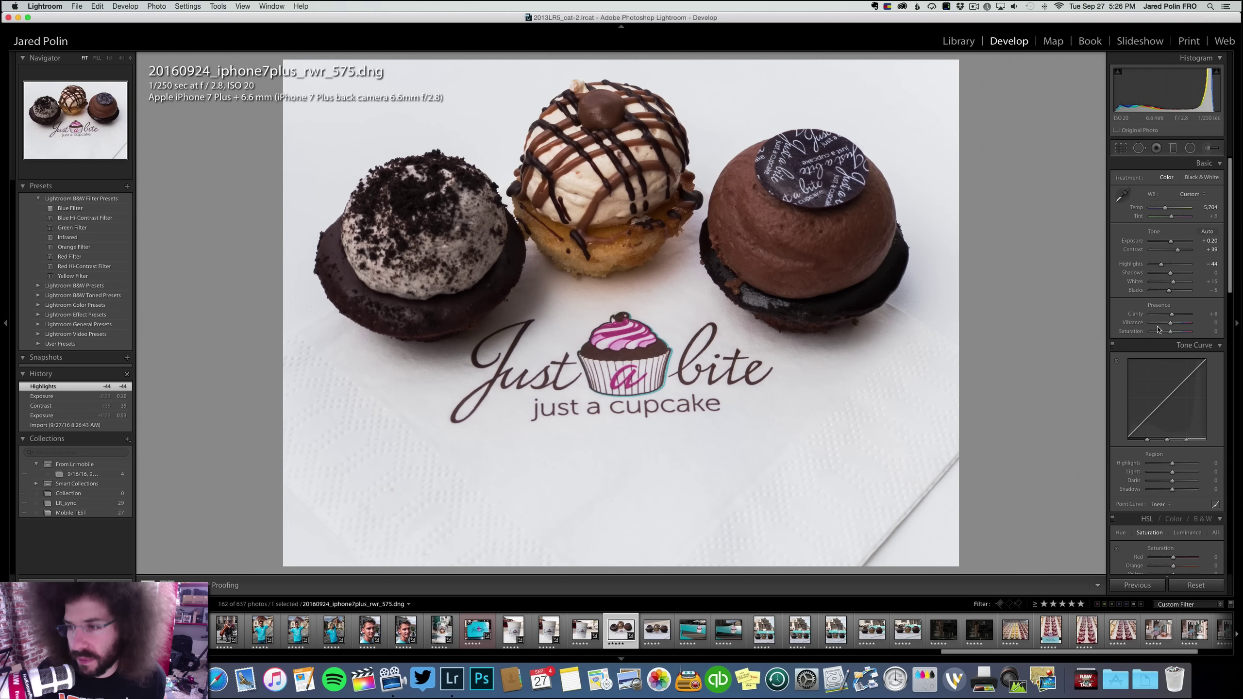
drag(1169, 290, 1167, 293)
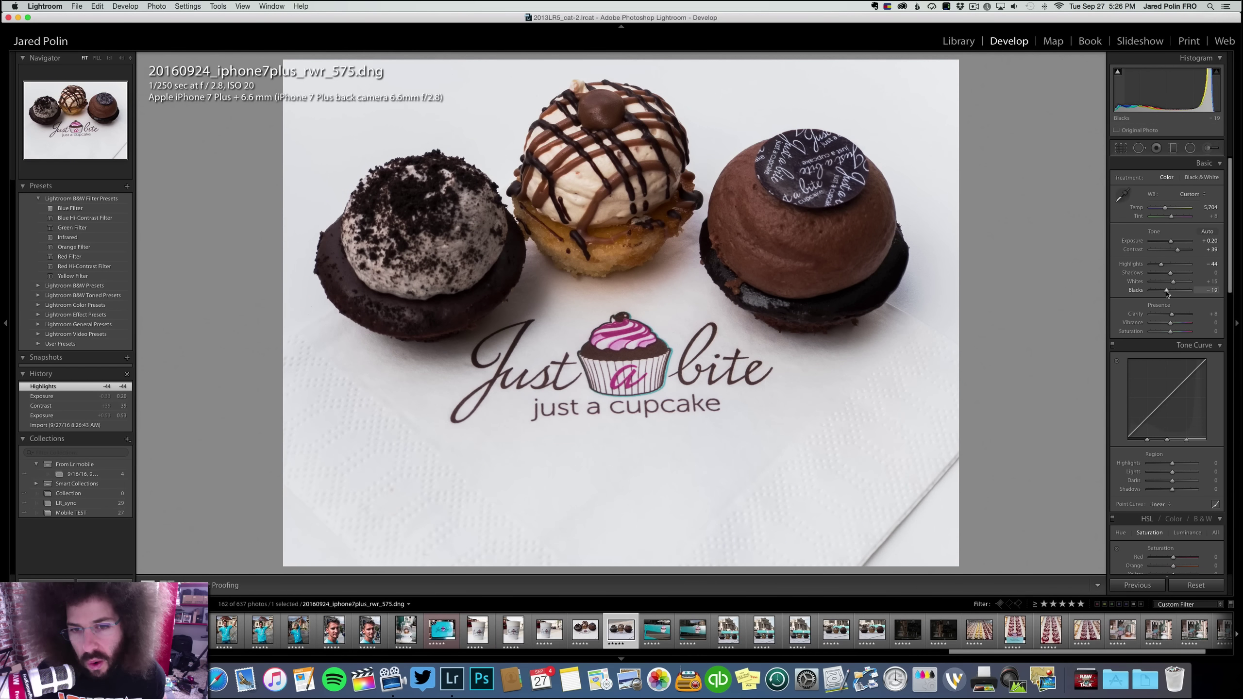
key(Right)
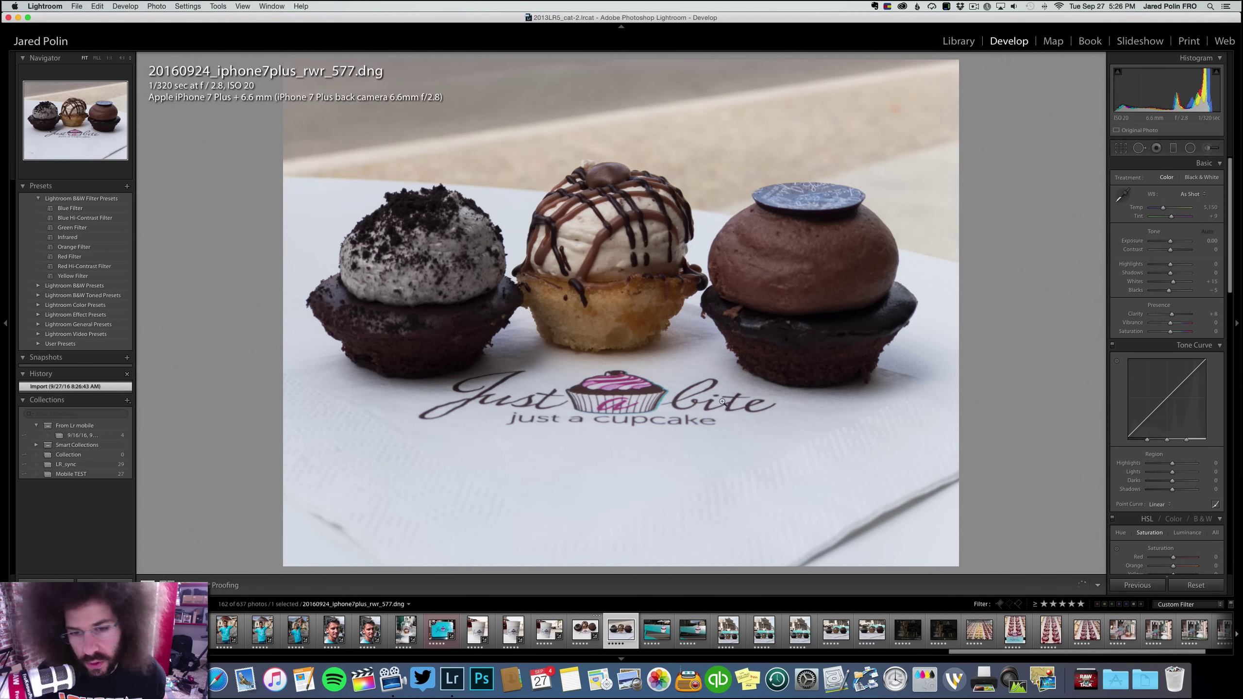
Sync rwr_575's edits onto rwr_577 and brighten rwr_577's exposure to +0.45
click(584, 629)
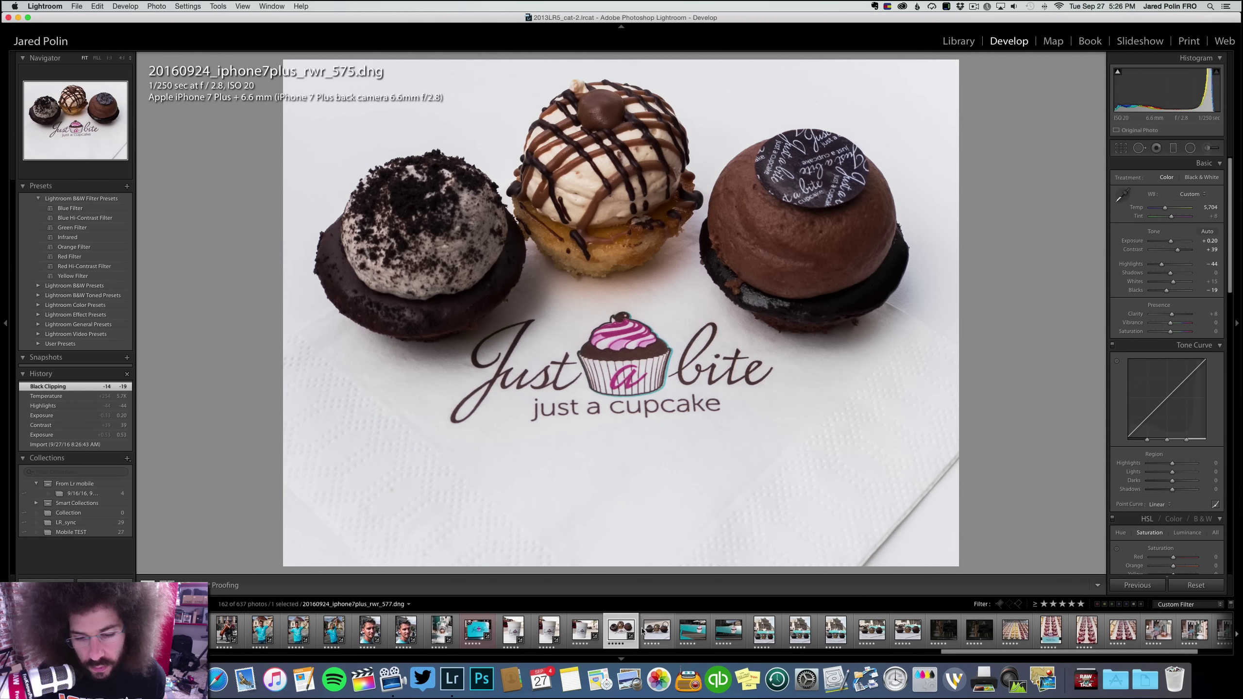
super+click(643, 631)
key(Return)
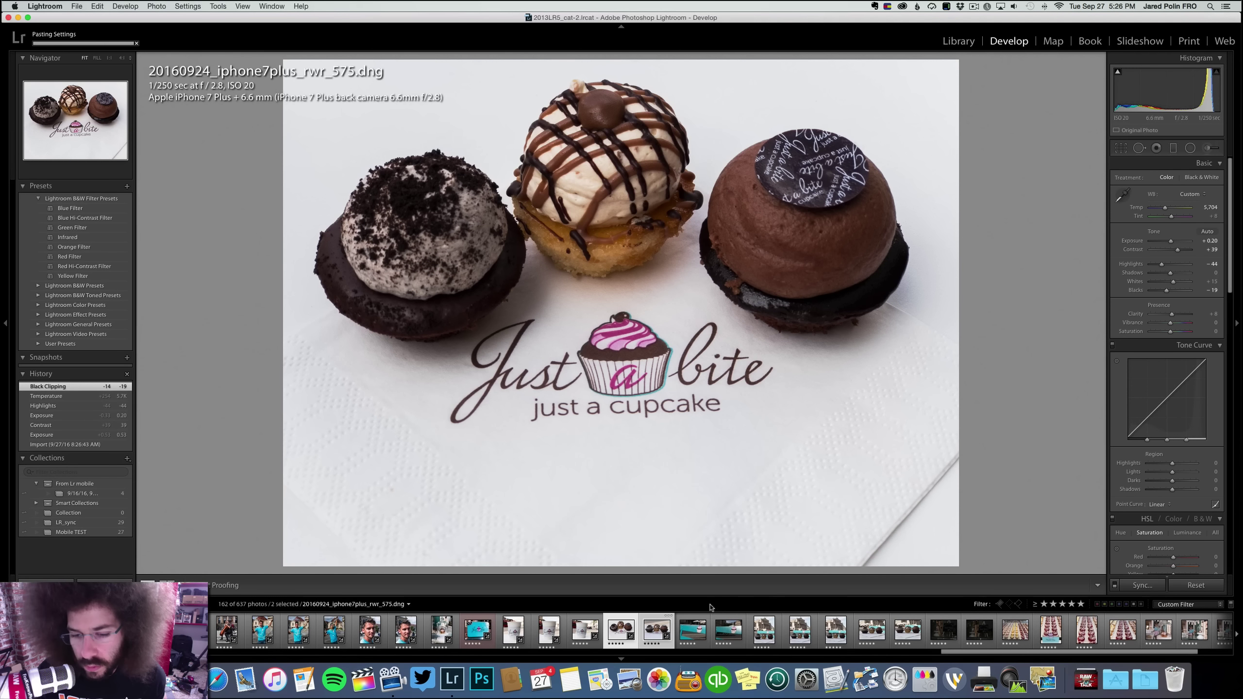
click(650, 618)
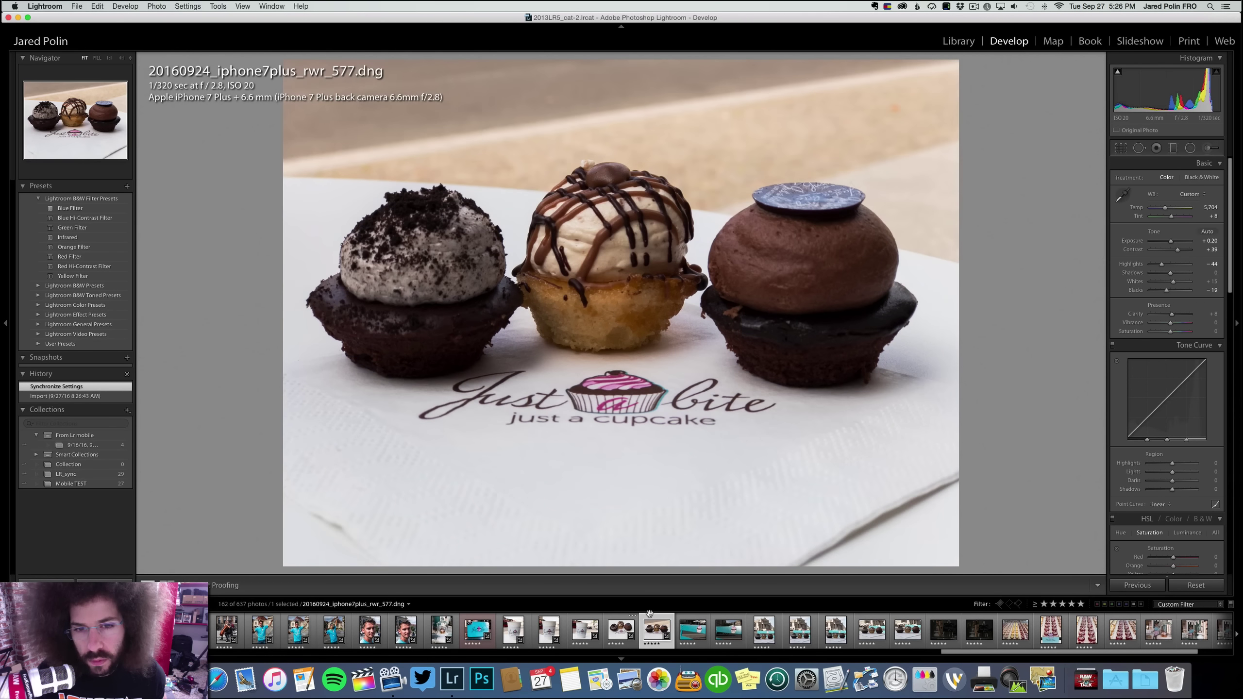
drag(1171, 242, 1172, 243)
Set the teal bench photo to contrast +59, exposure -0.70, Medium Contrast curve, shadows +31
key(Right)
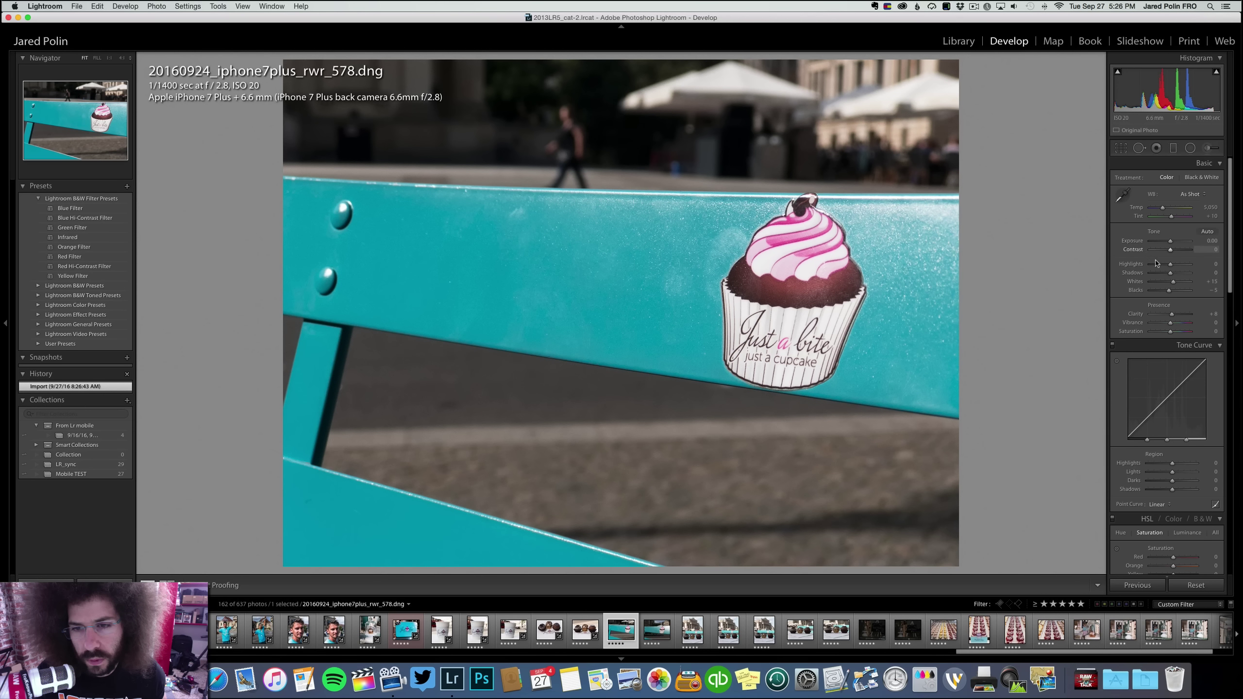
text(59)
key(shift+Tab)
text(-0.7)
key(Return)
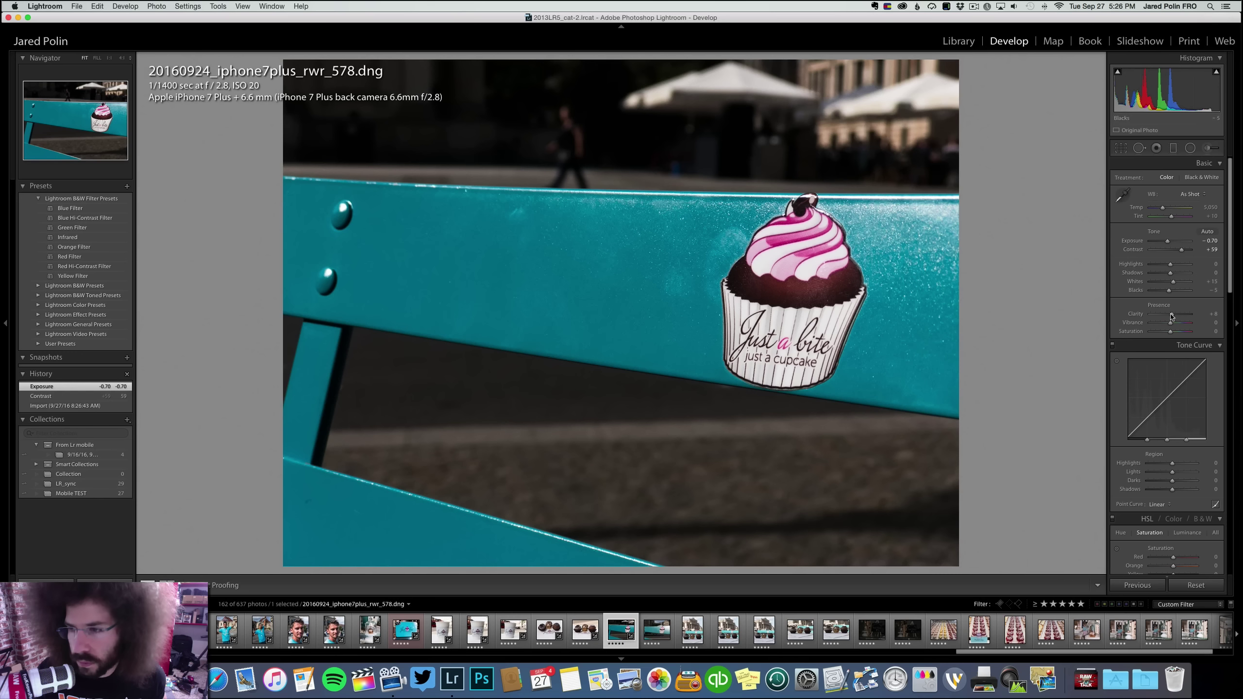
click(1154, 505)
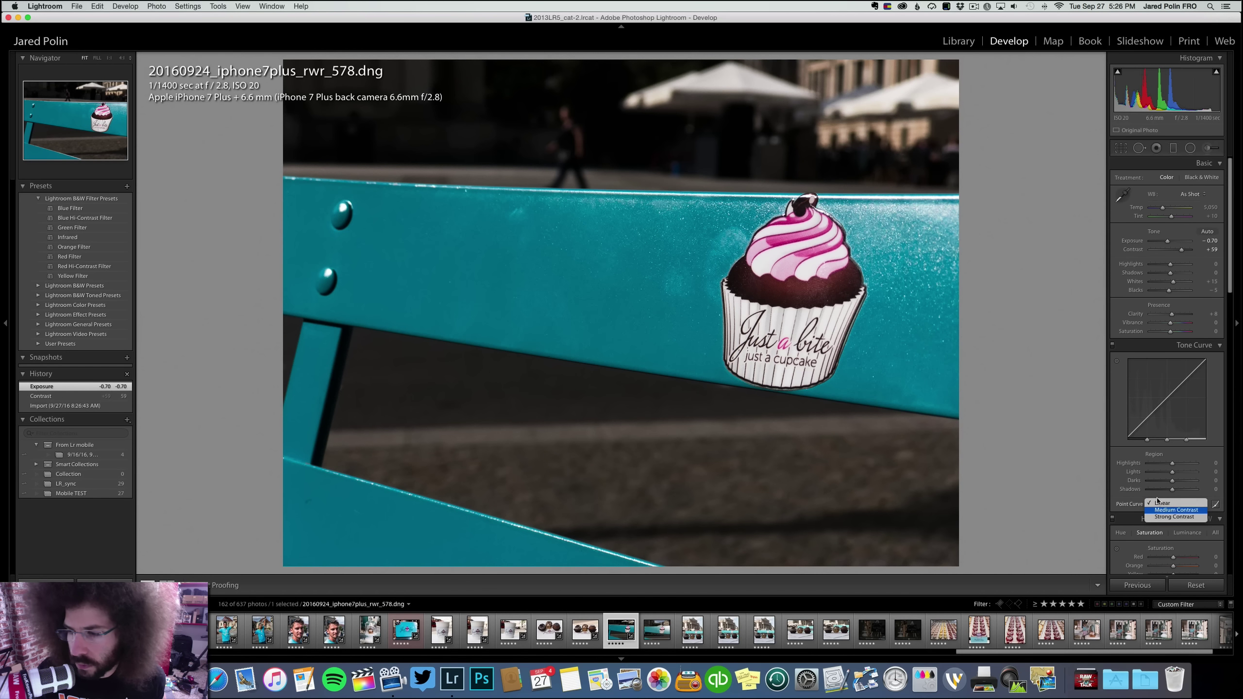
click(1167, 514)
drag(1170, 273, 1176, 274)
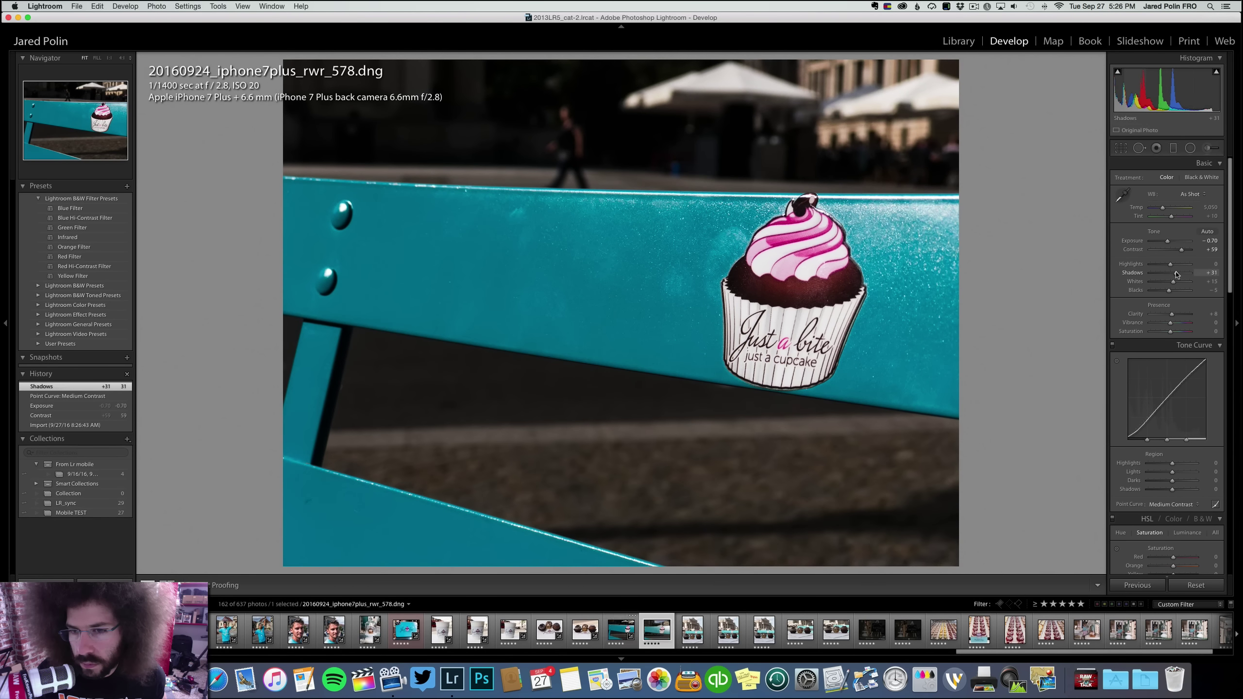
Clear the next photo's star rating and move on to rwr_583
key(Right)
key(0)
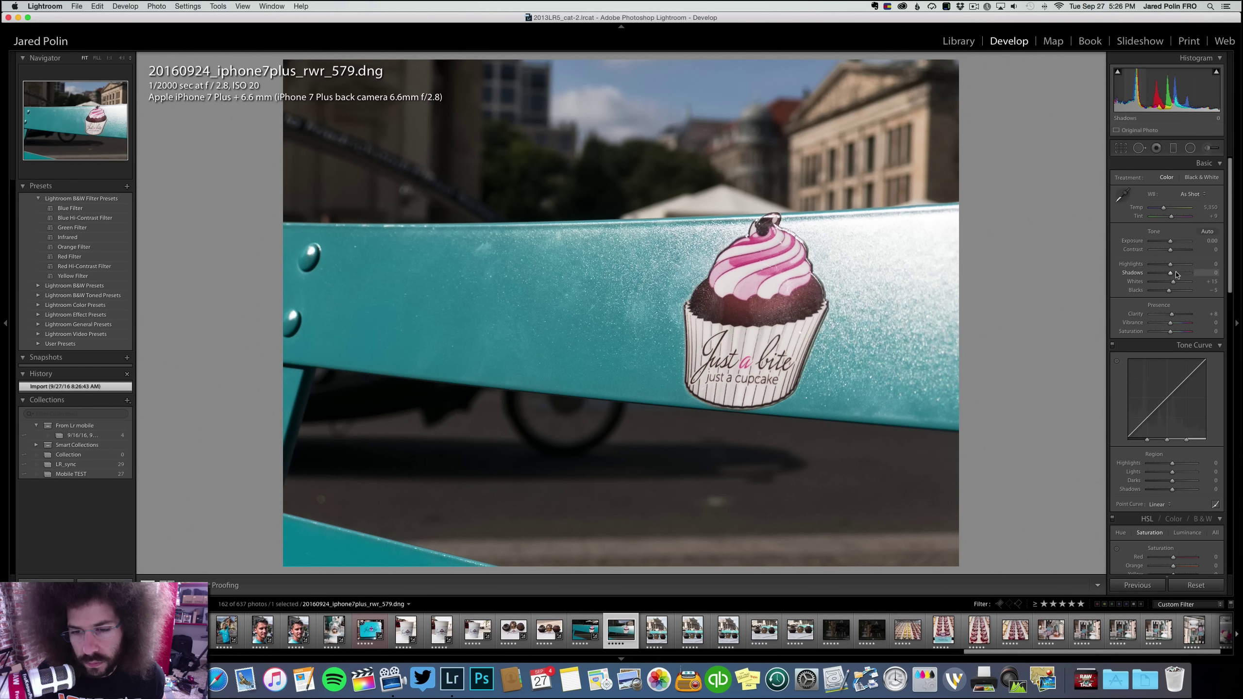
key(Left)
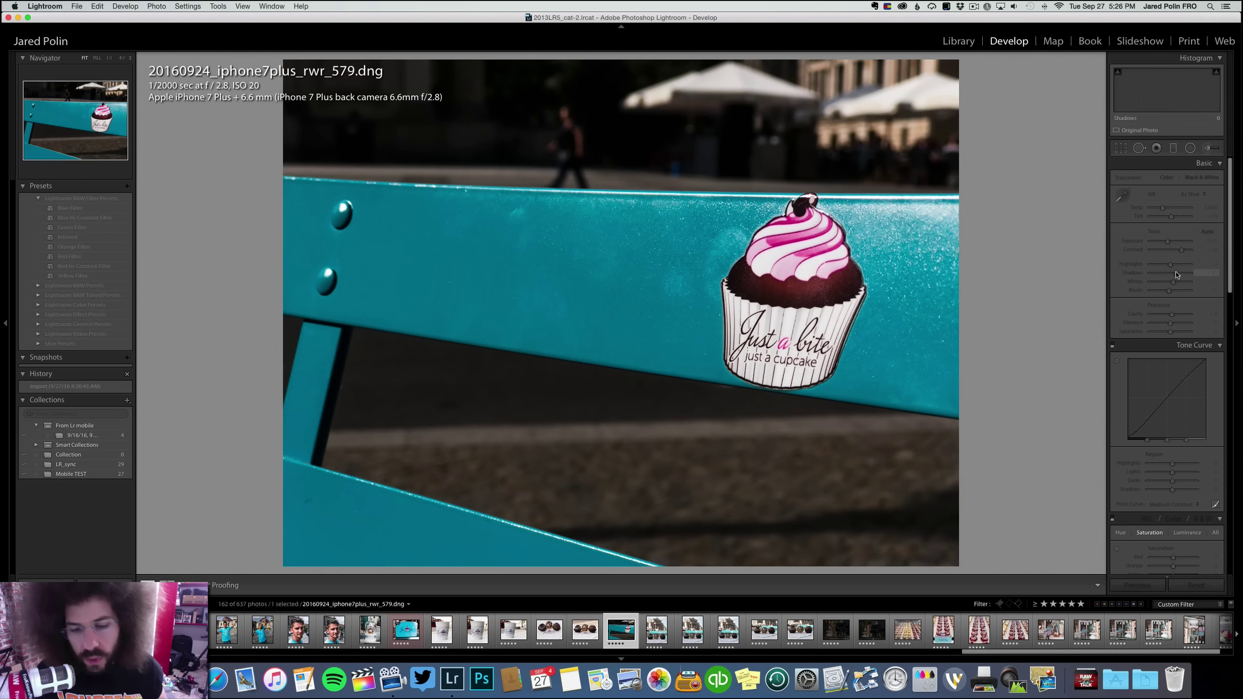
key(Right)
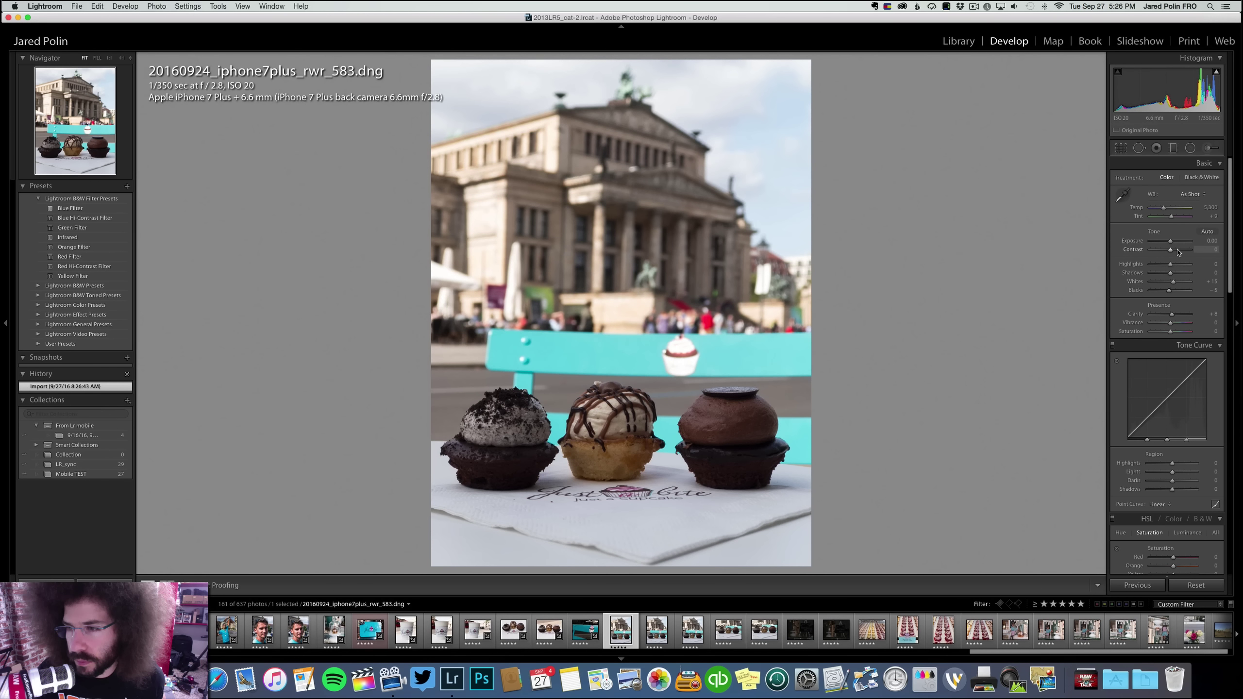
Give rwr_583 contrast +35, brighter exposure, clarity +31, Medium Contrast curve, temperature 5,972
click(1178, 250)
drag(1175, 244, 1160, 265)
drag(1173, 311, 1177, 313)
click(1159, 505)
click(1160, 510)
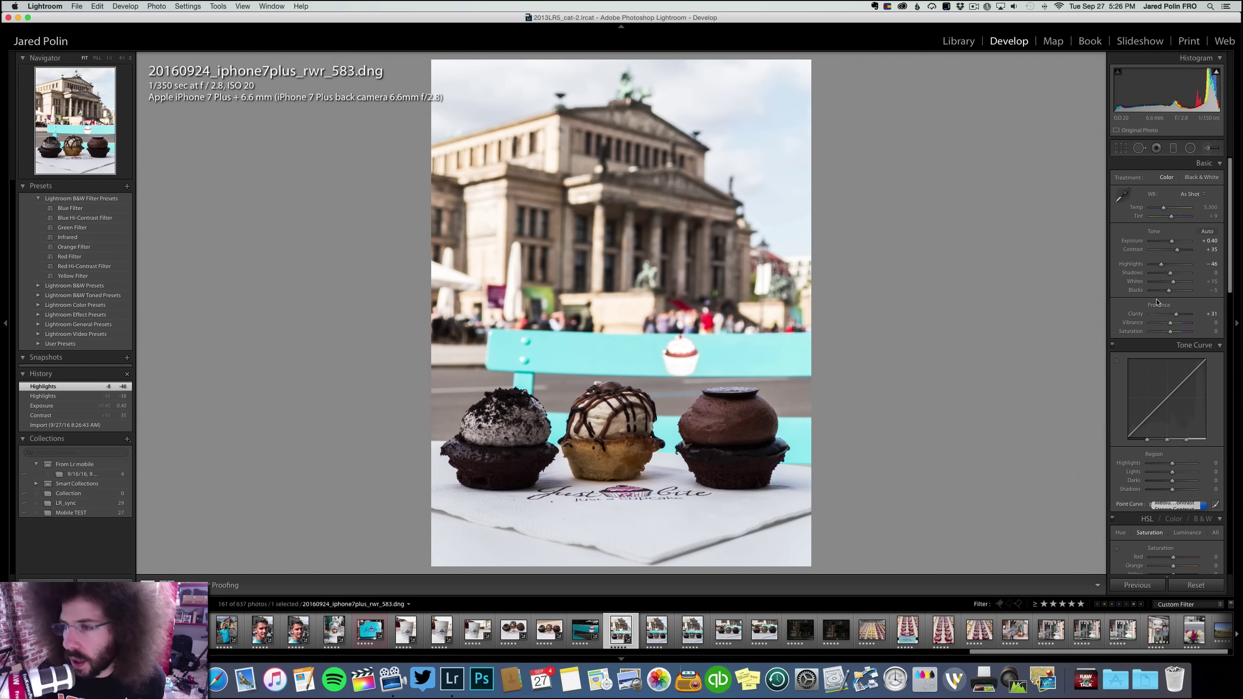
drag(1163, 208, 1166, 209)
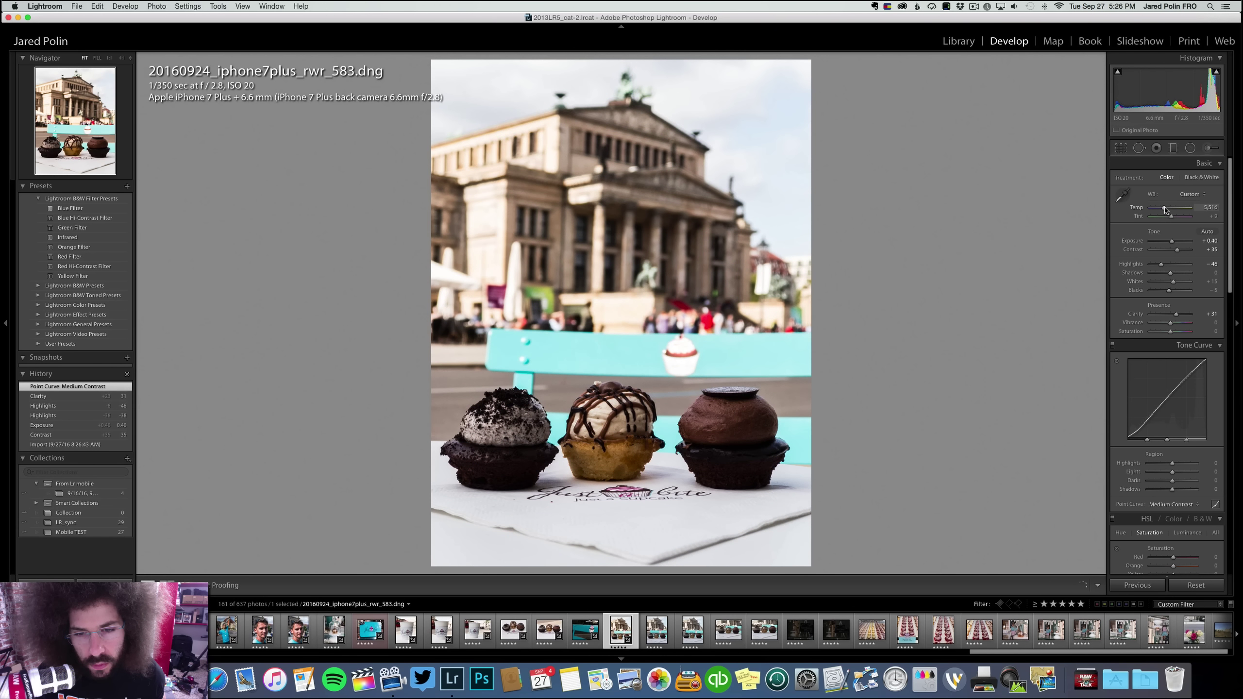
drag(1166, 210, 1168, 210)
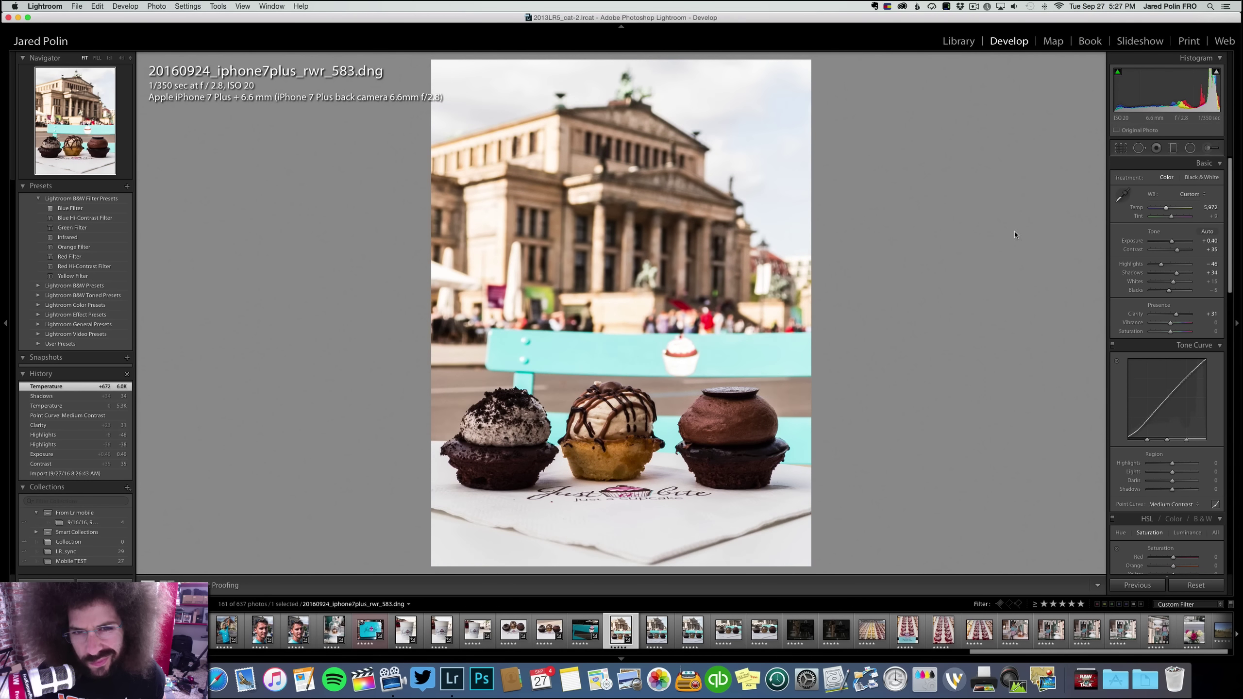
Inspect the cupcake detail at full zoom, then fit the photo back in view
click(690, 298)
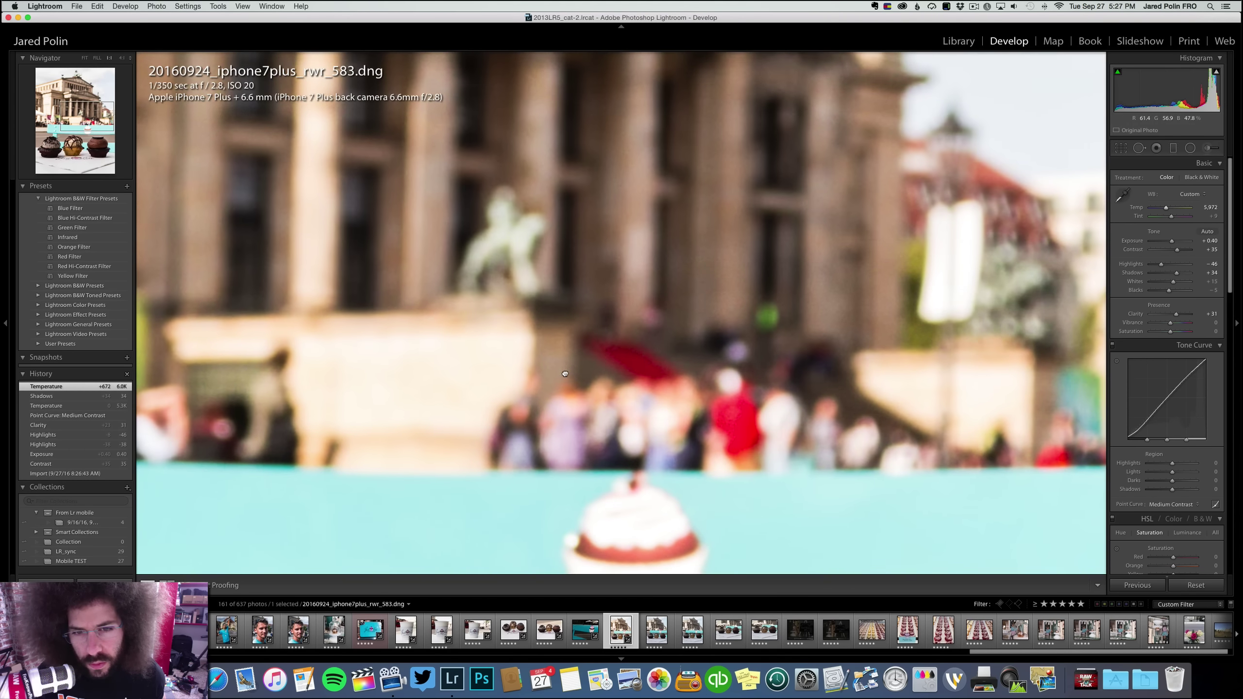
drag(565, 374, 752, 233)
scroll(752, 234, right, 5)
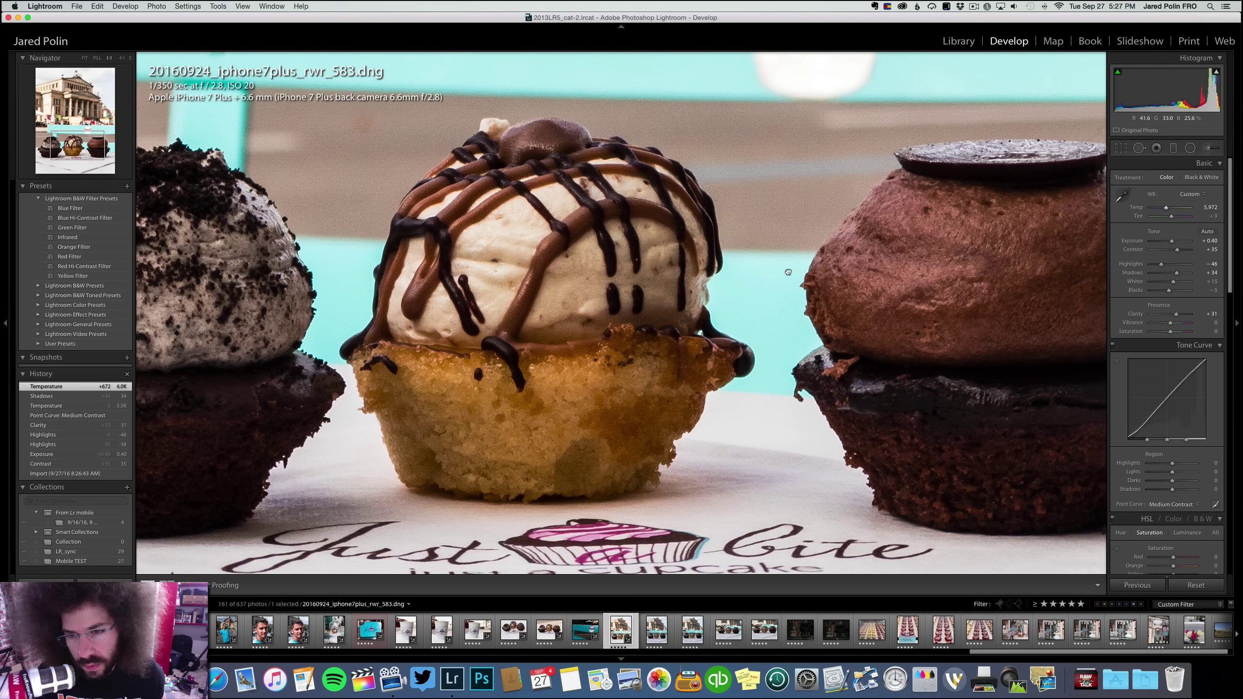
click(581, 250)
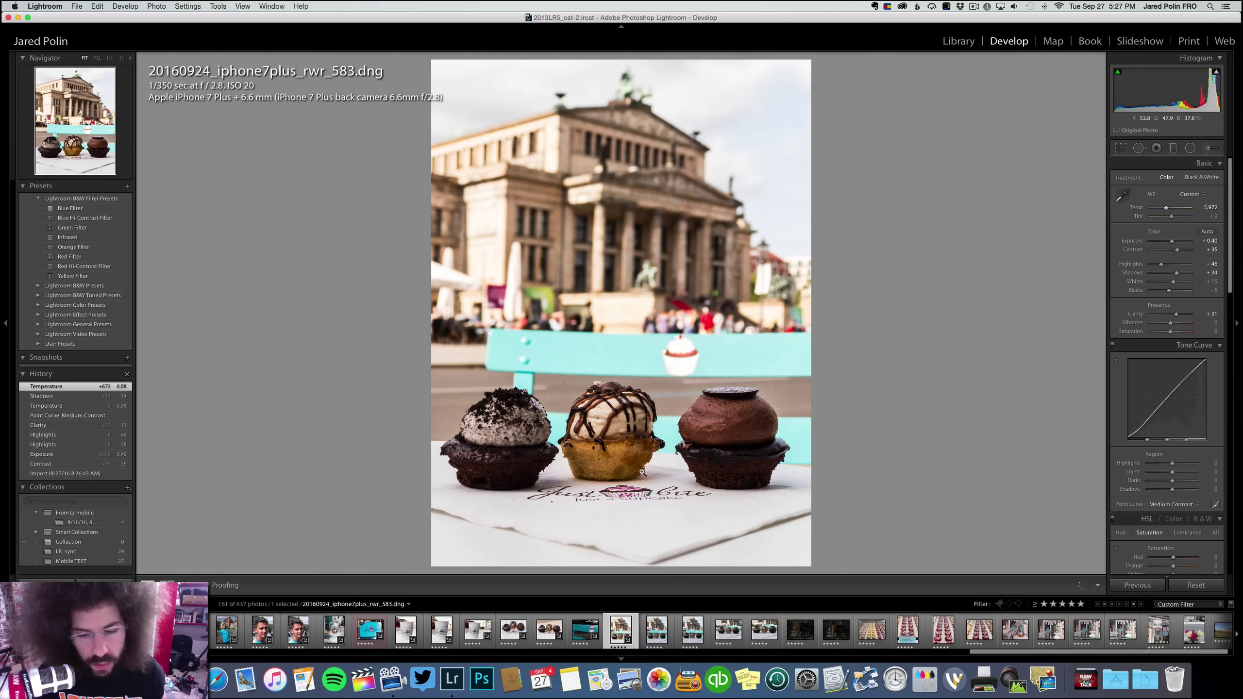
Synchronize rwr_583's settings onto rwr_584 and rwr_587, then check them and advance
shift+click(684, 629)
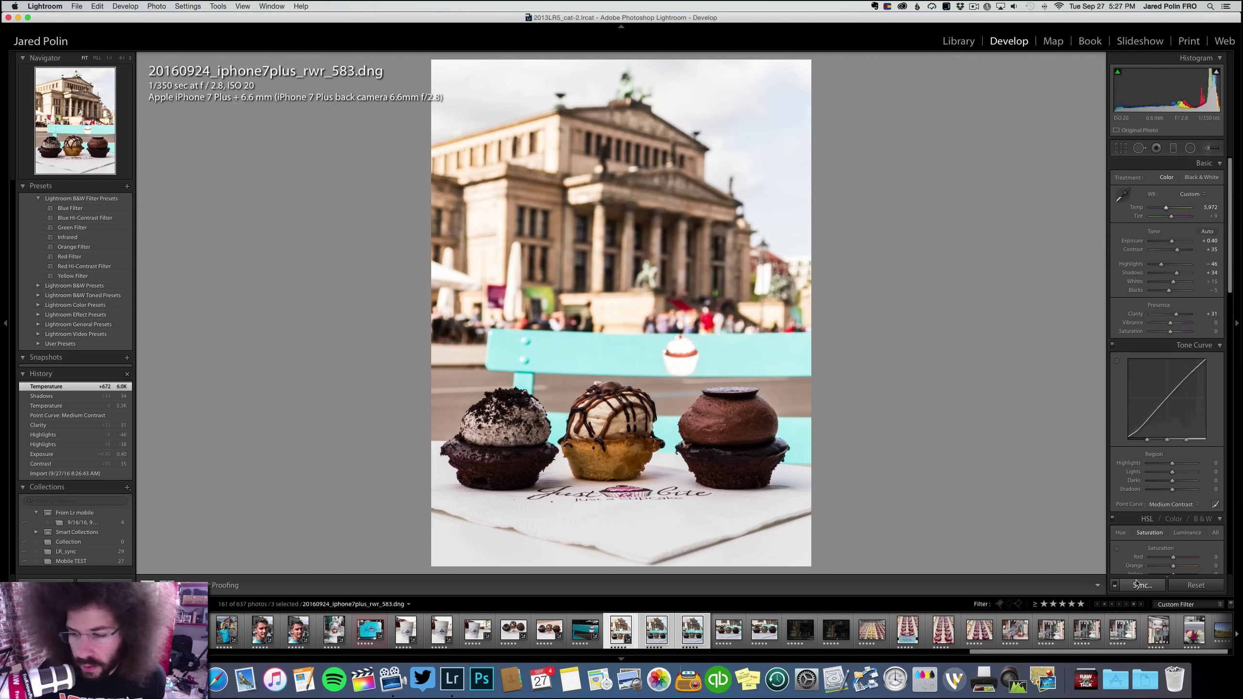
key(super+shift+s)
key(Return)
click(672, 636)
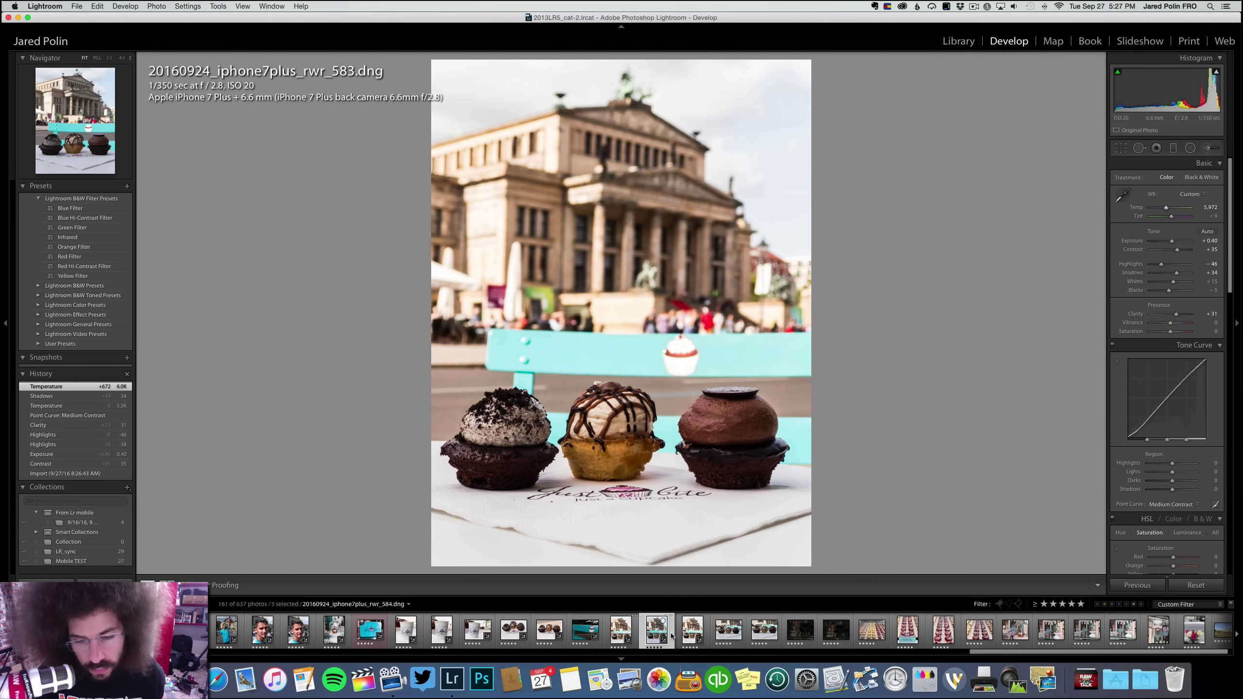
click(685, 632)
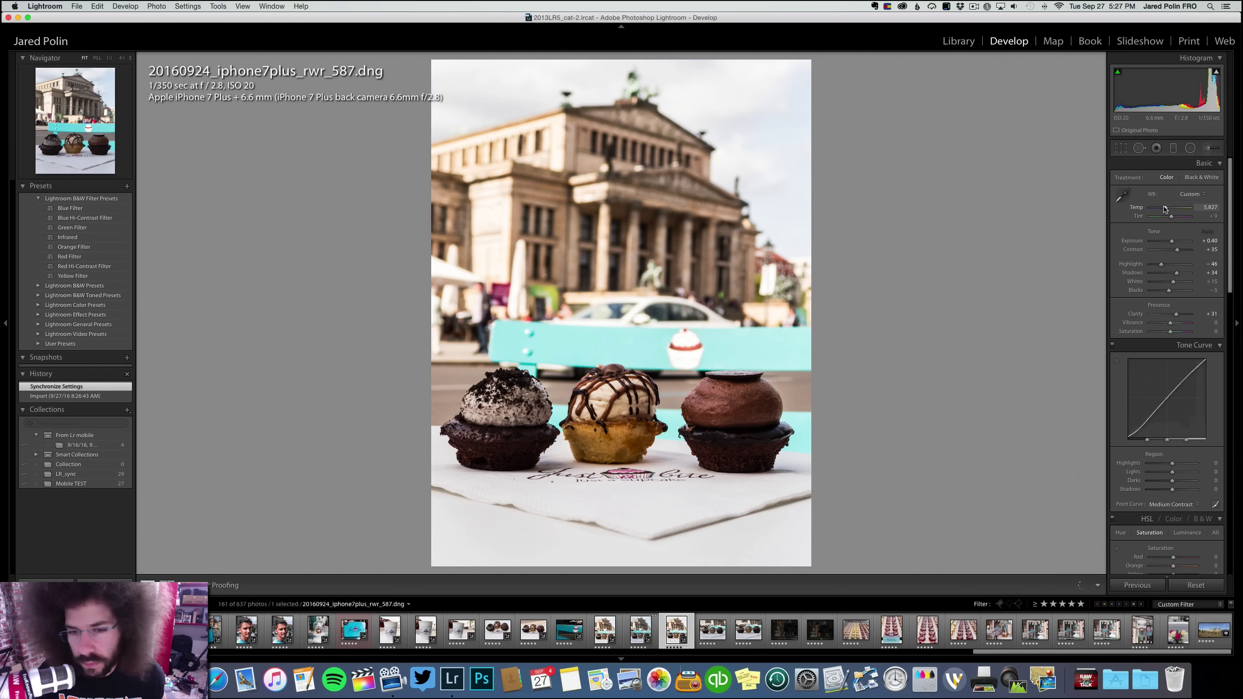
key(Left)
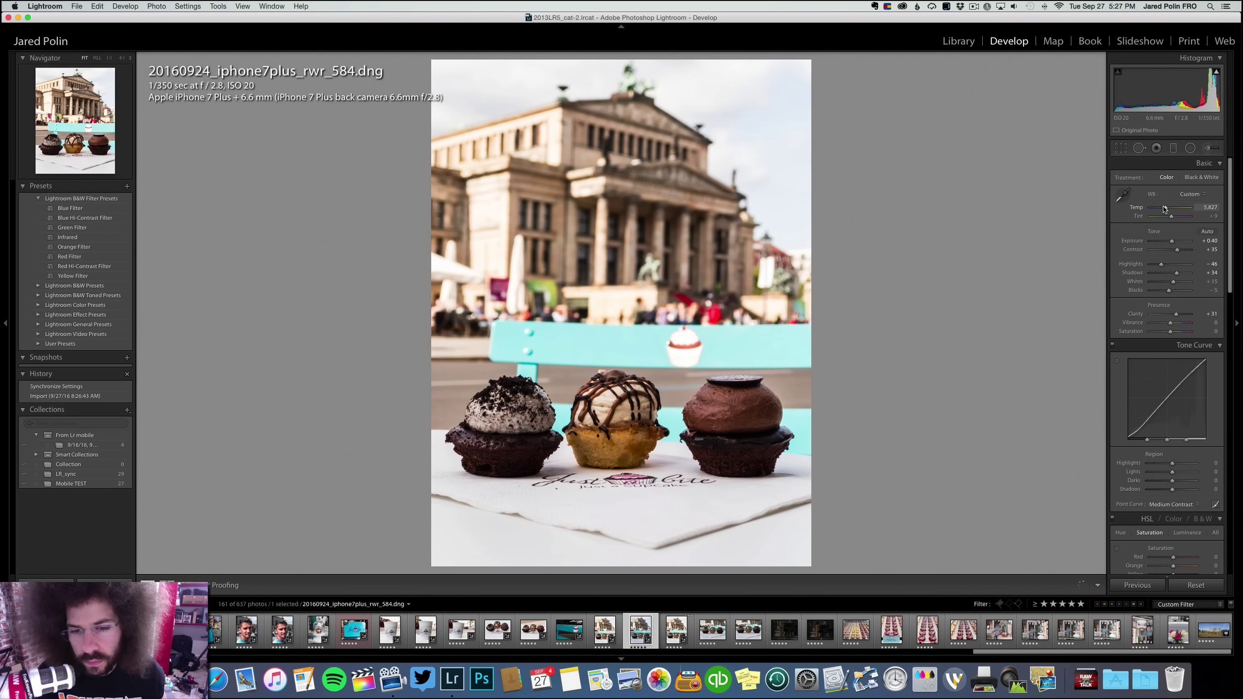
key(Left)
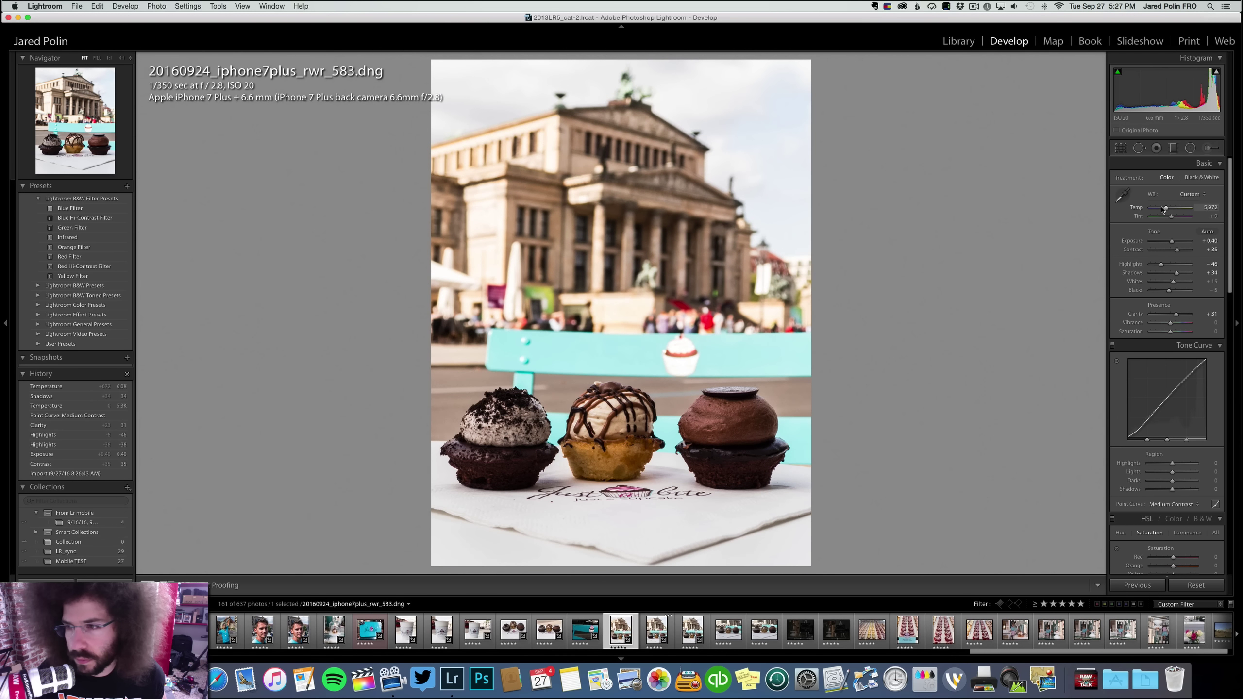
key(Right)
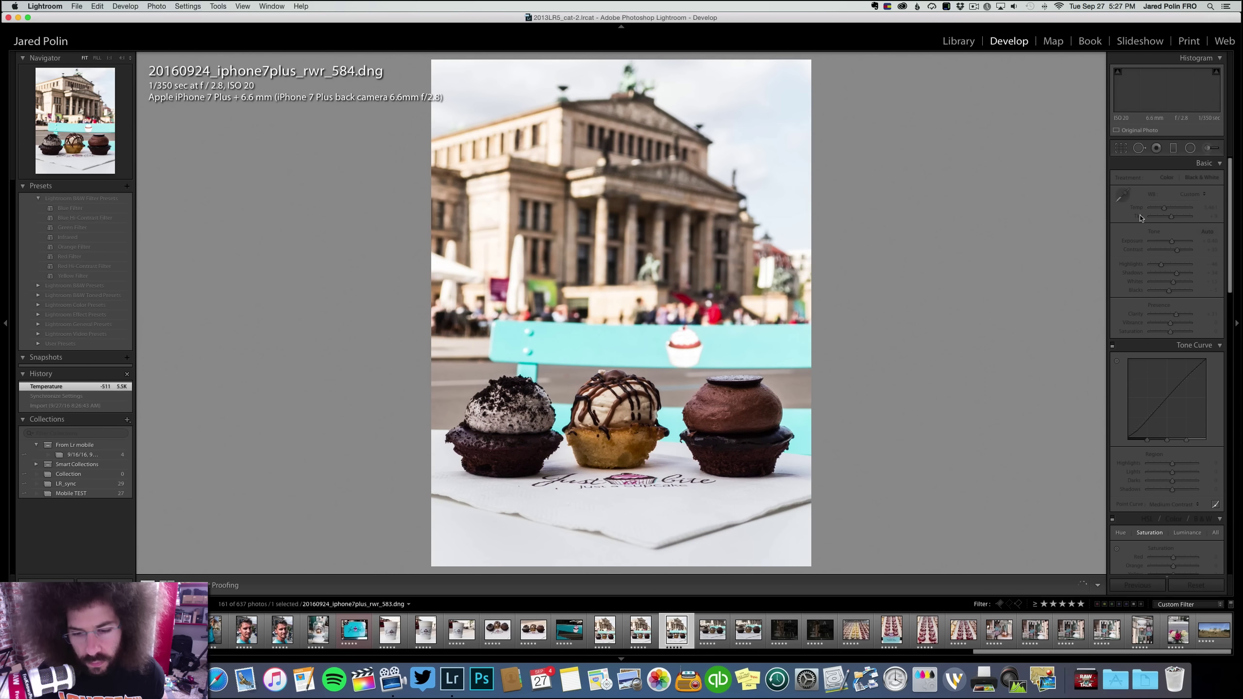
key(Right)
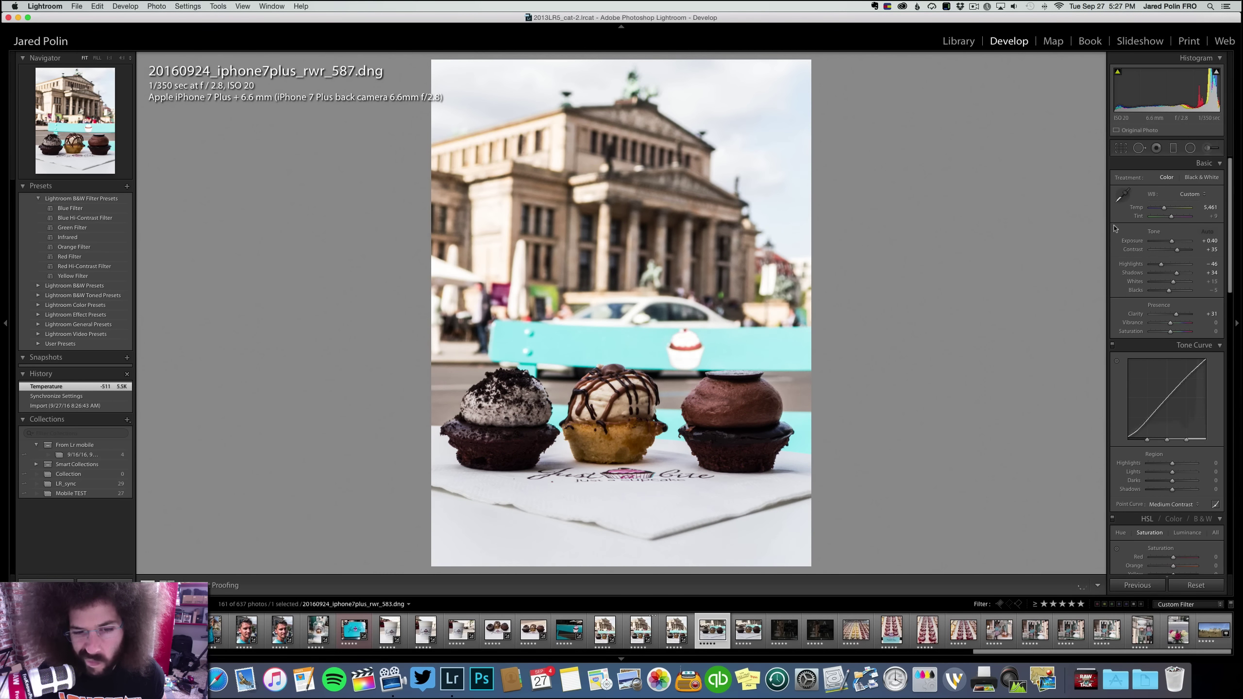
key(Right)
Brighten the three-cupcake photo, apply the Medium Contrast curve, set clarity to +25 and lift its shadows
click(974, 6)
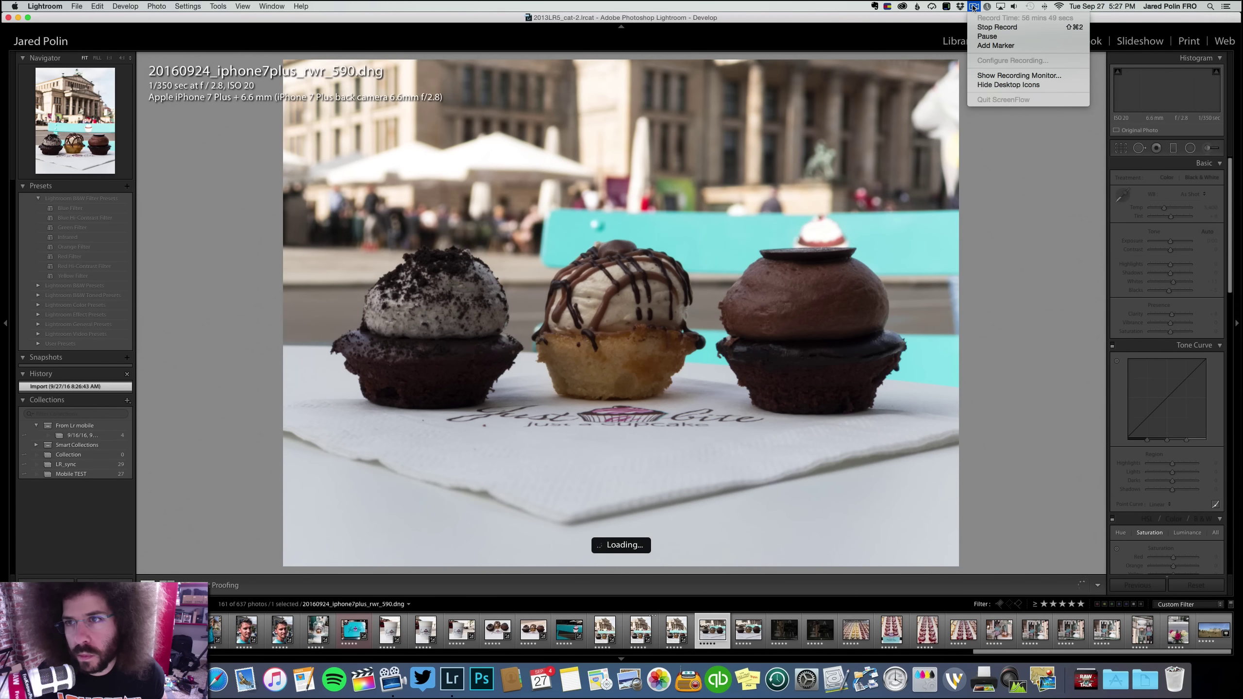
click(993, 26)
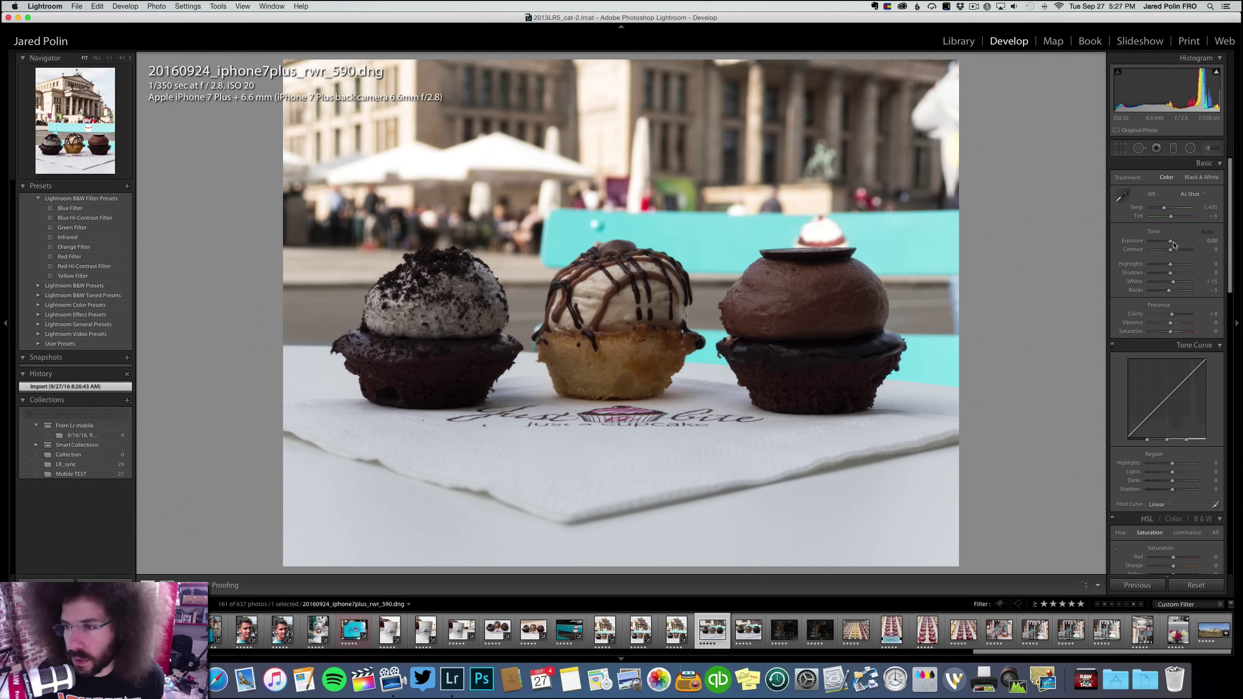
drag(1174, 245, 1173, 244)
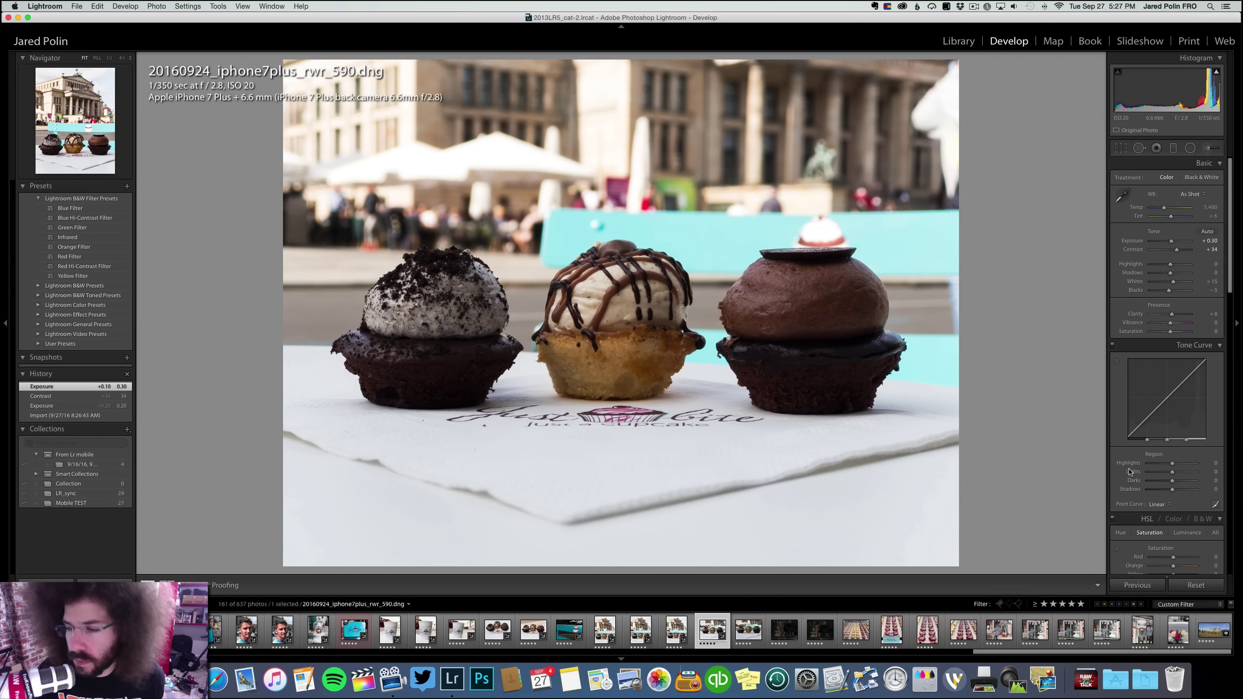
click(1158, 506)
click(1158, 513)
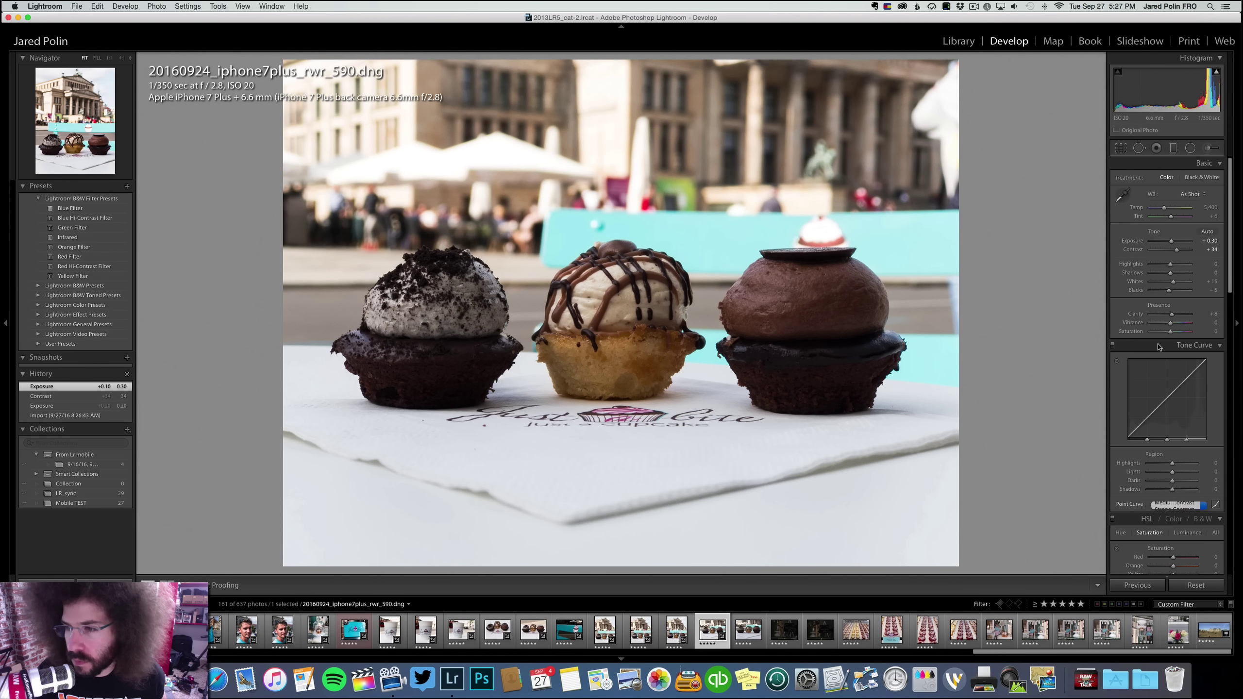
drag(1176, 316, 1179, 316)
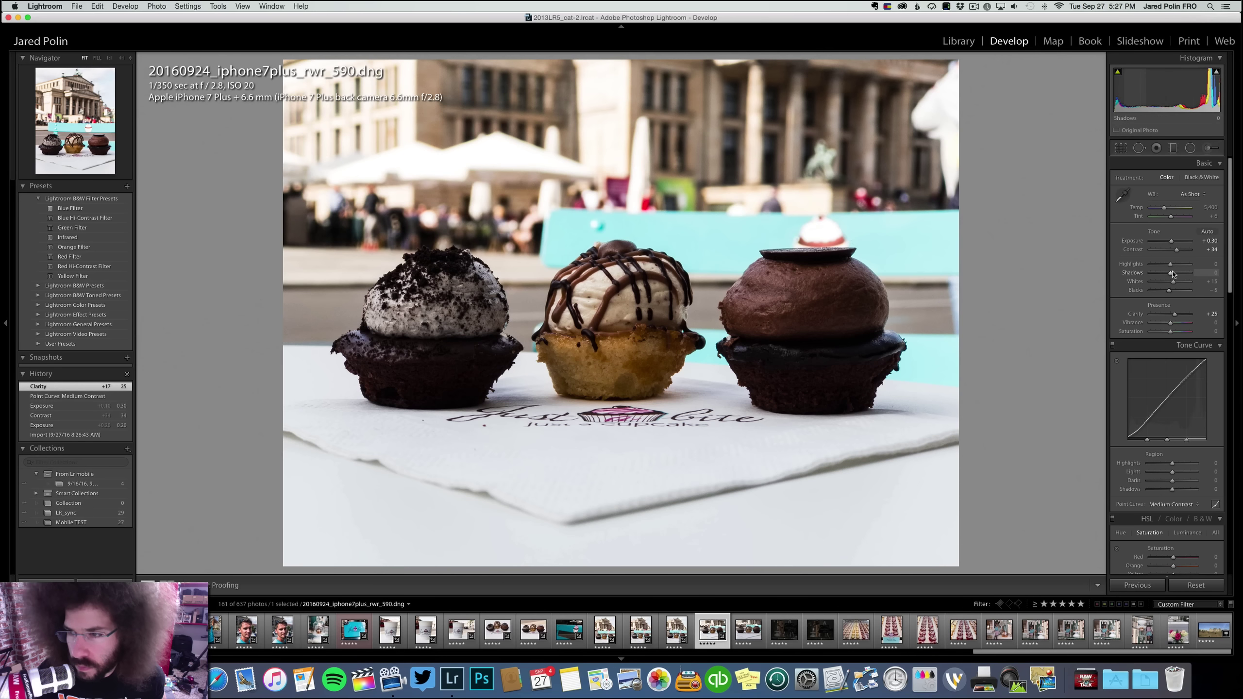
drag(1176, 274, 1176, 274)
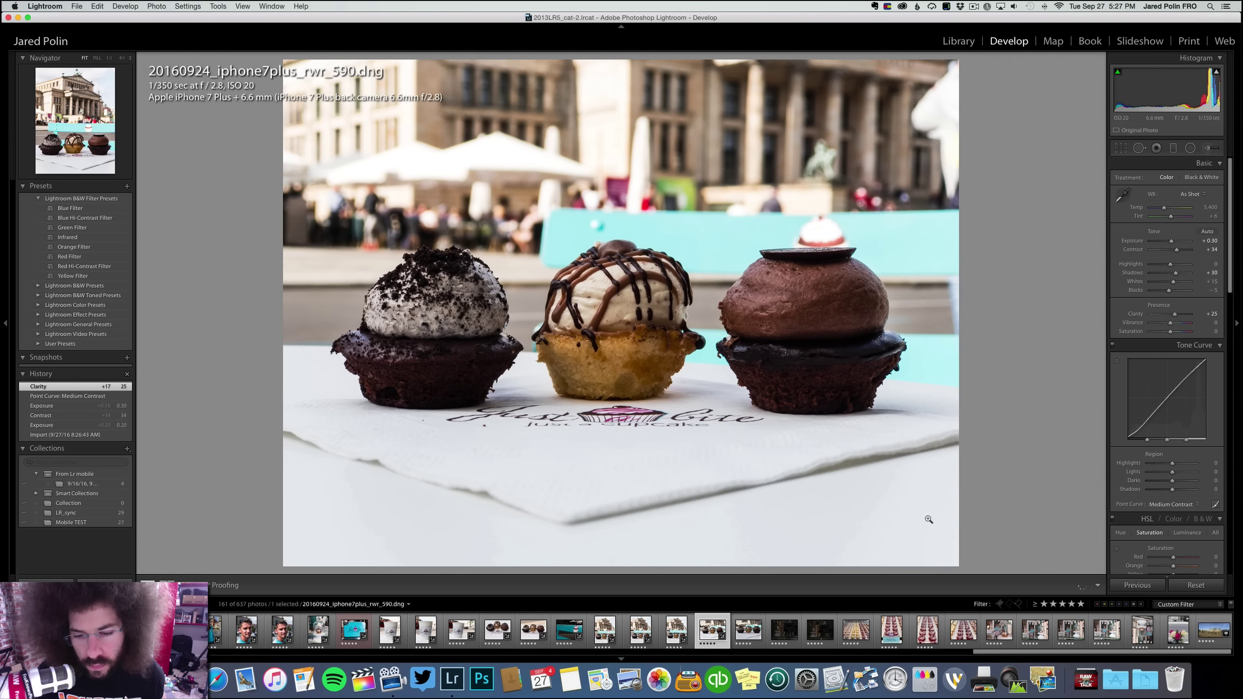
Sync the cupcake photo's edits to the next frame
super+click(748, 630)
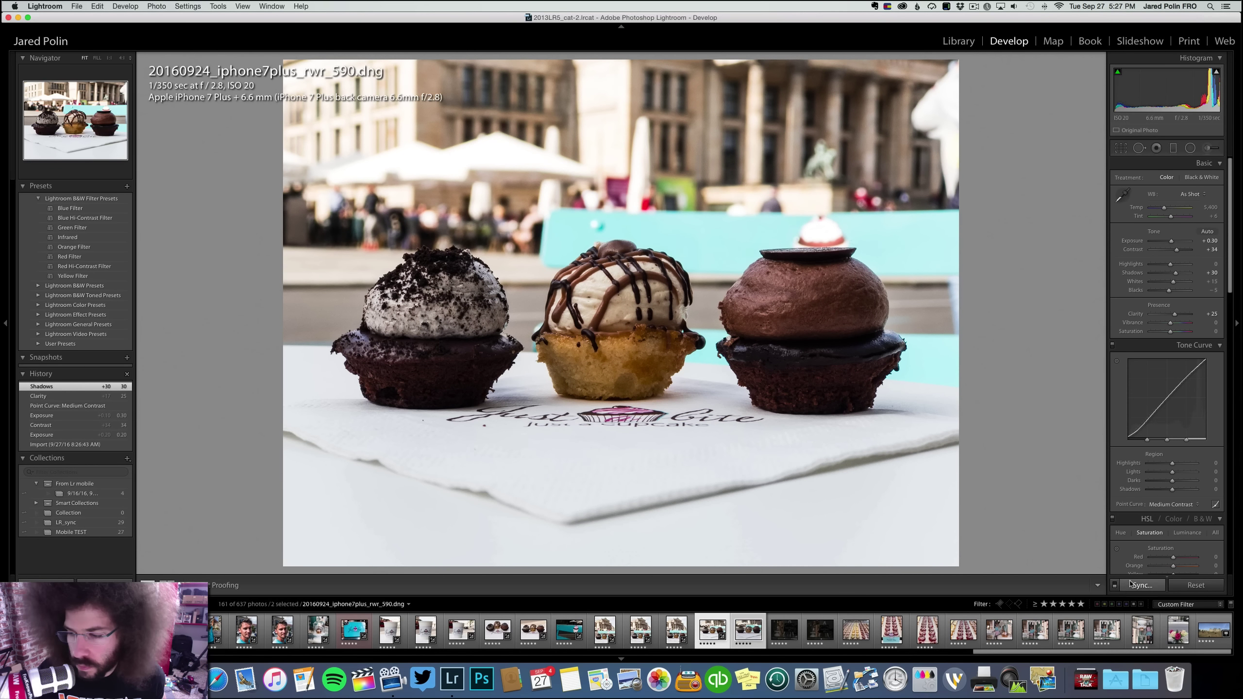
click(1141, 585)
click(772, 227)
click(743, 620)
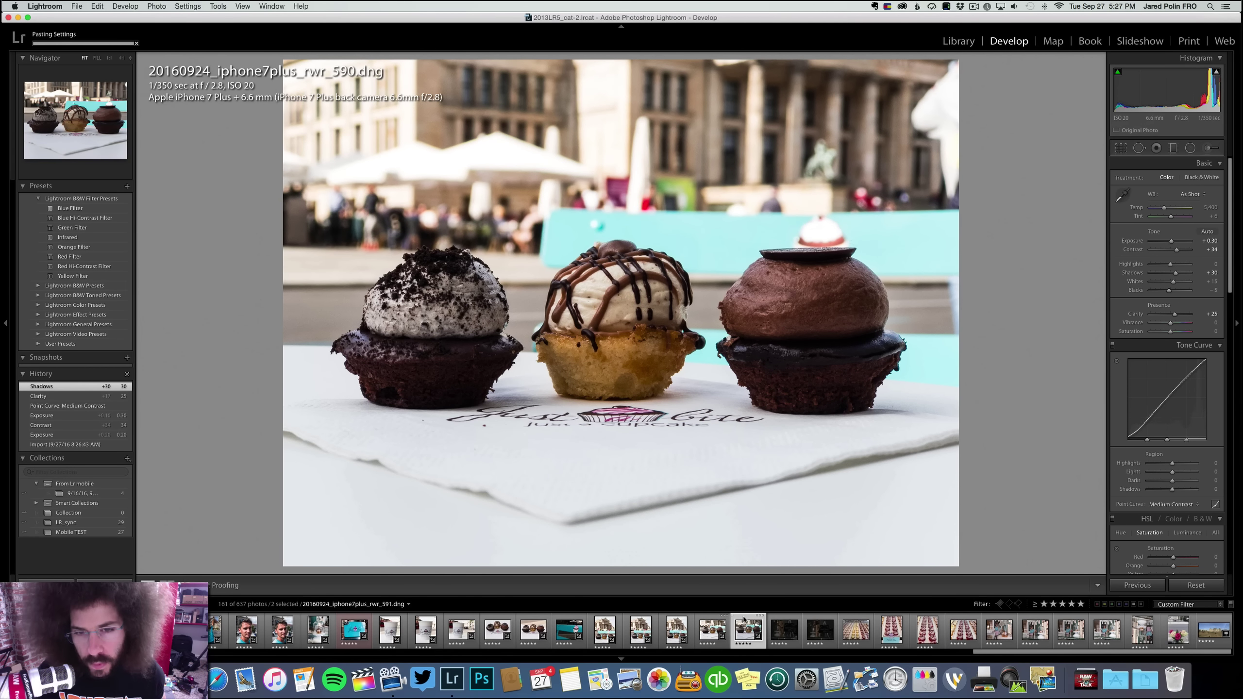
Give chalkboard photo 601 exposure +2.50, contrast +32, temperature 4,716 and clarity +18
key(Right)
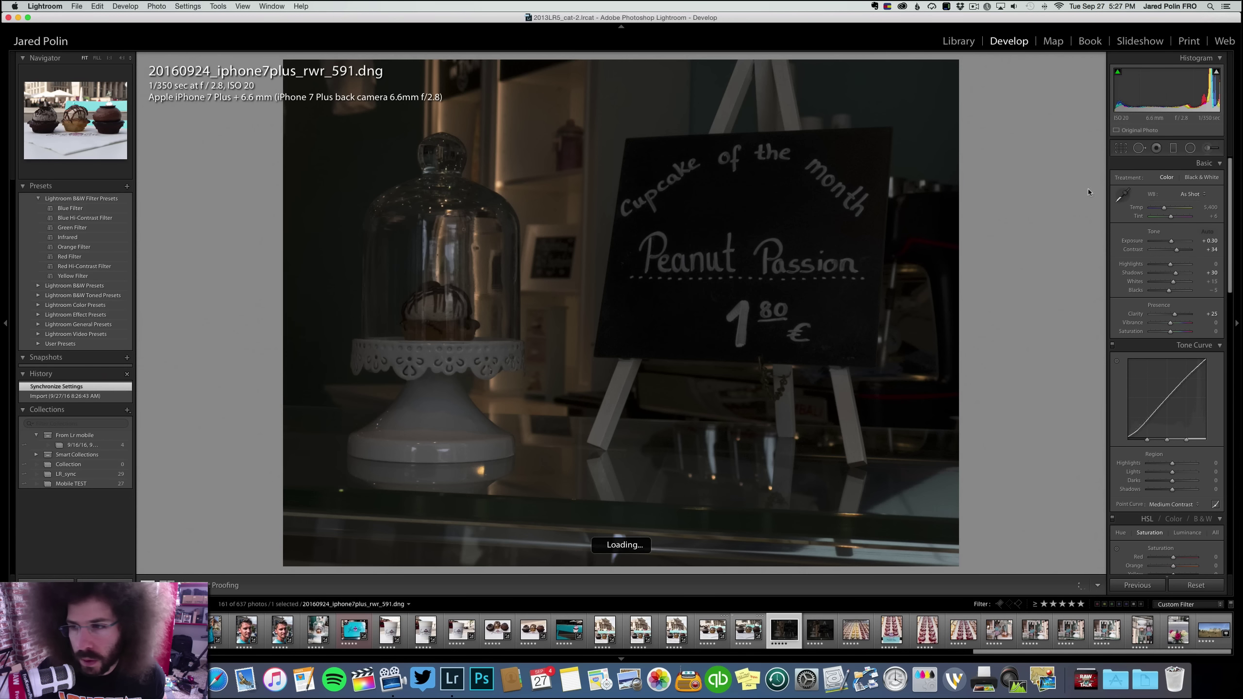
drag(1170, 241, 1177, 250)
click(389, 262)
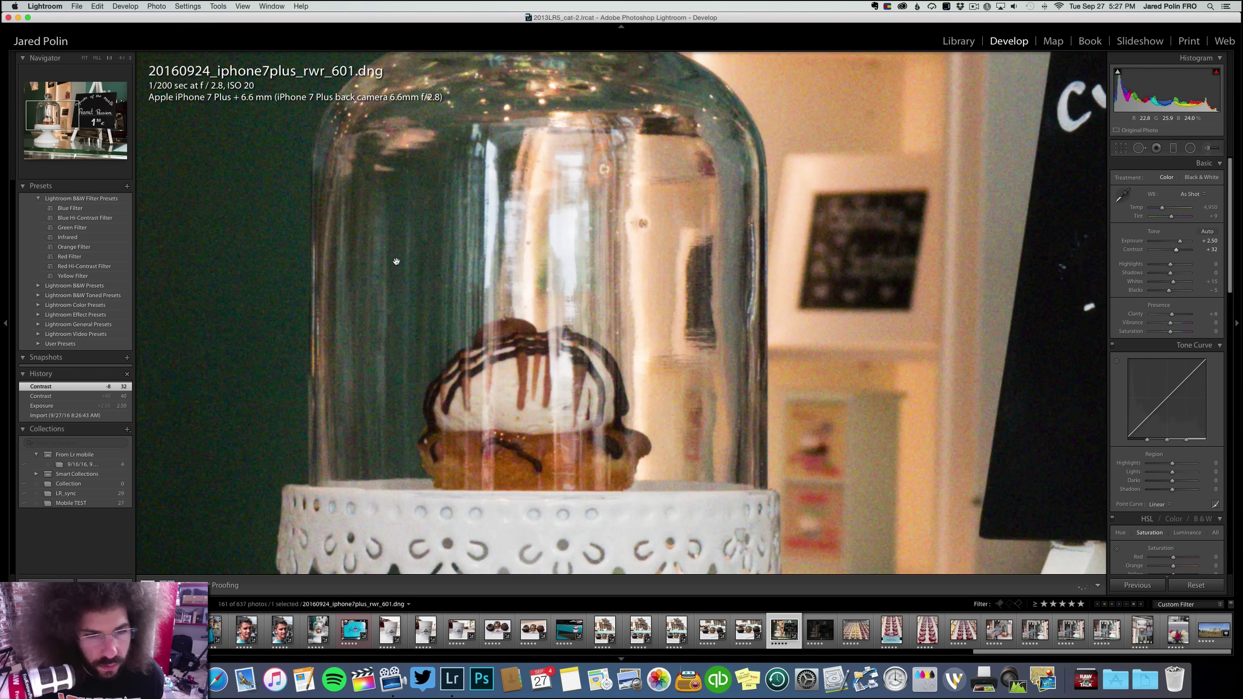
click(384, 229)
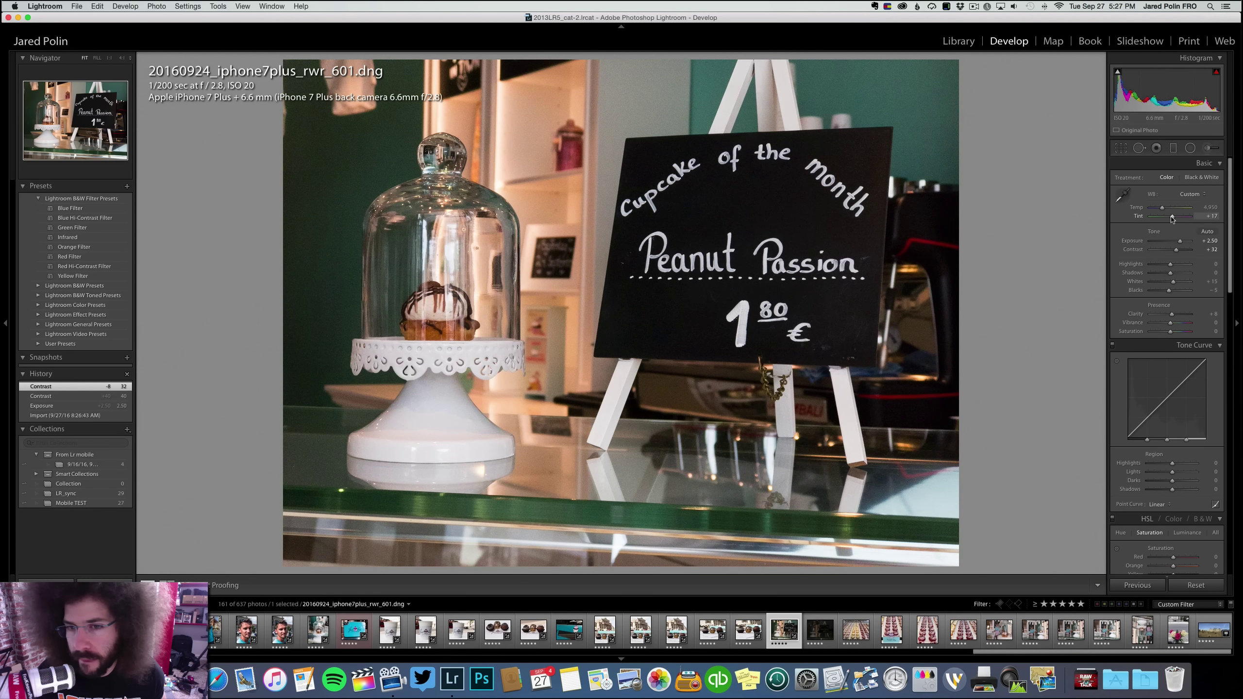
drag(1154, 211, 1162, 210)
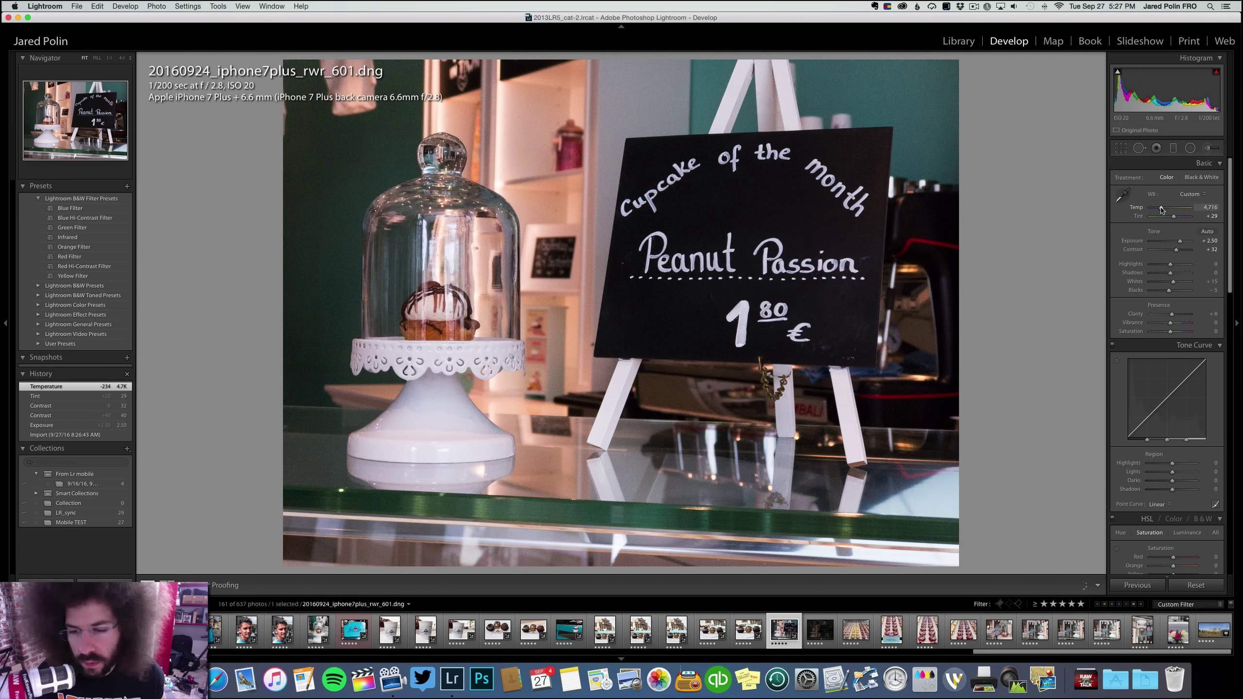
drag(1173, 316, 1173, 316)
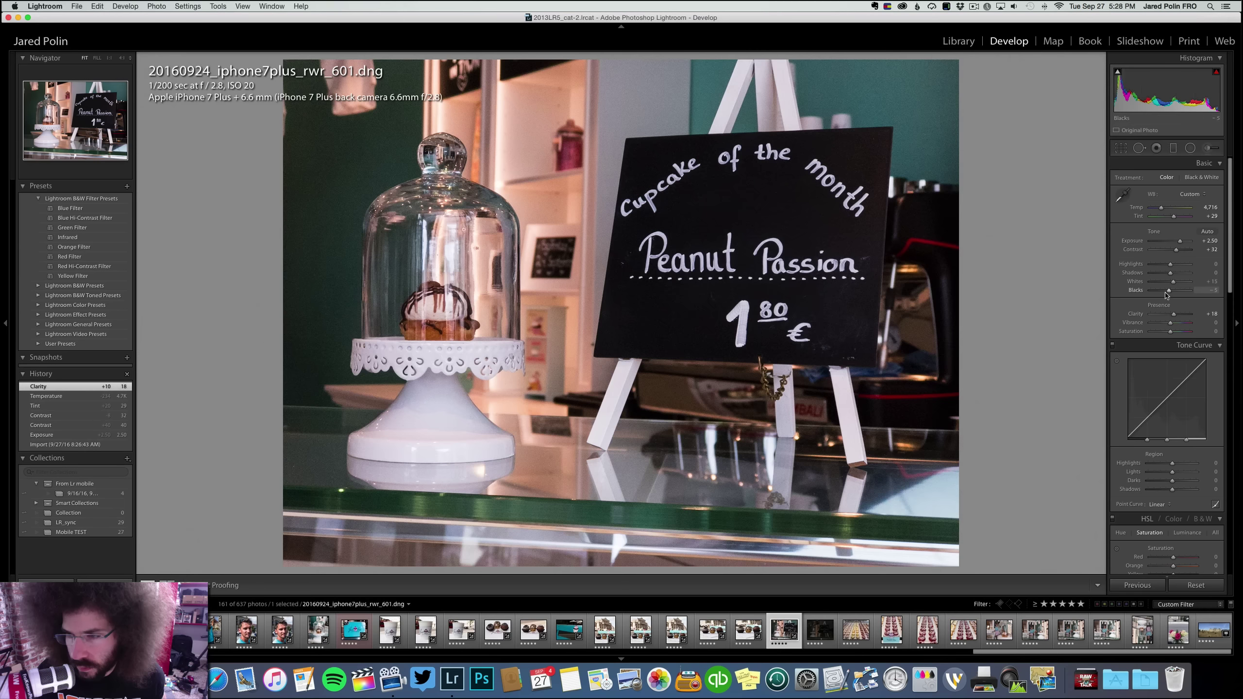
Sync photo 601's edits to 602, then select 602 on its own
super+click(820, 629)
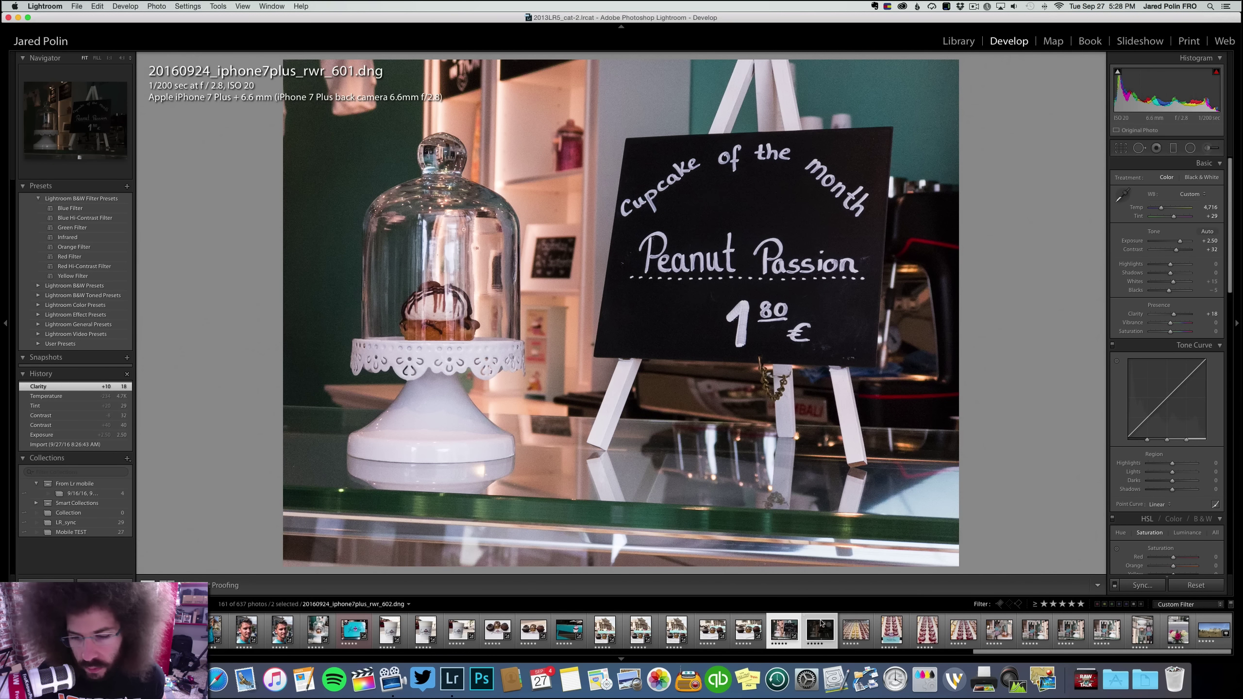
click(1151, 586)
key(Return)
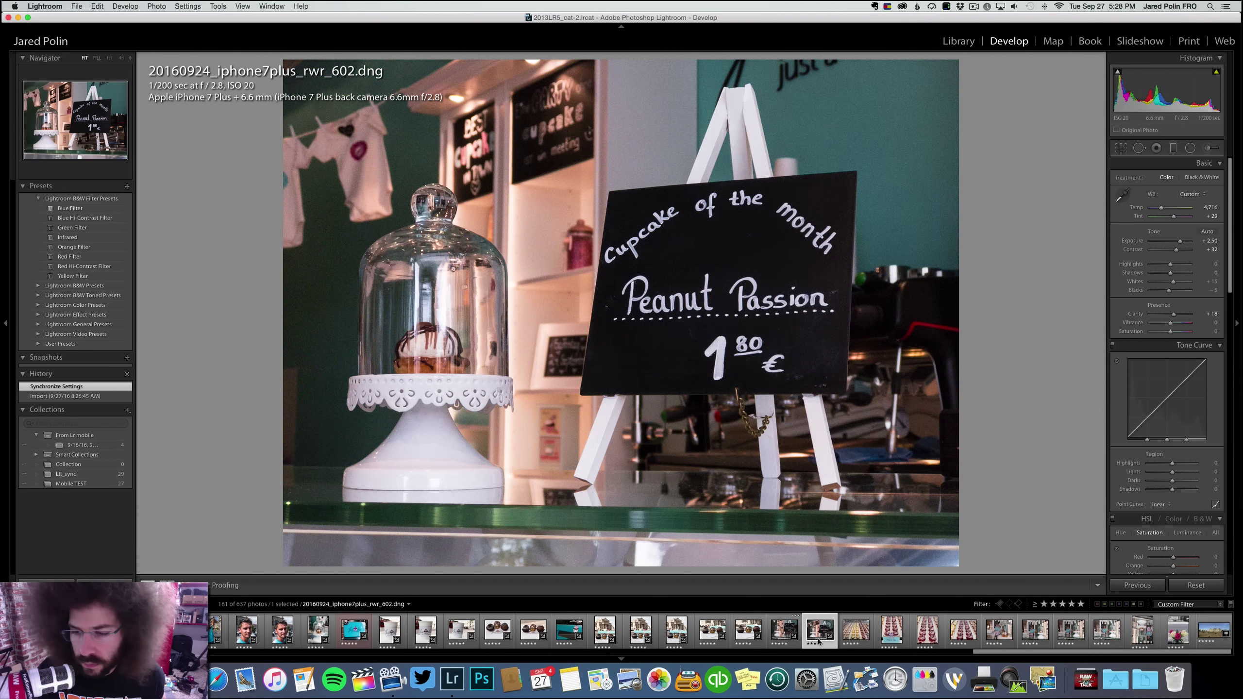
click(832, 628)
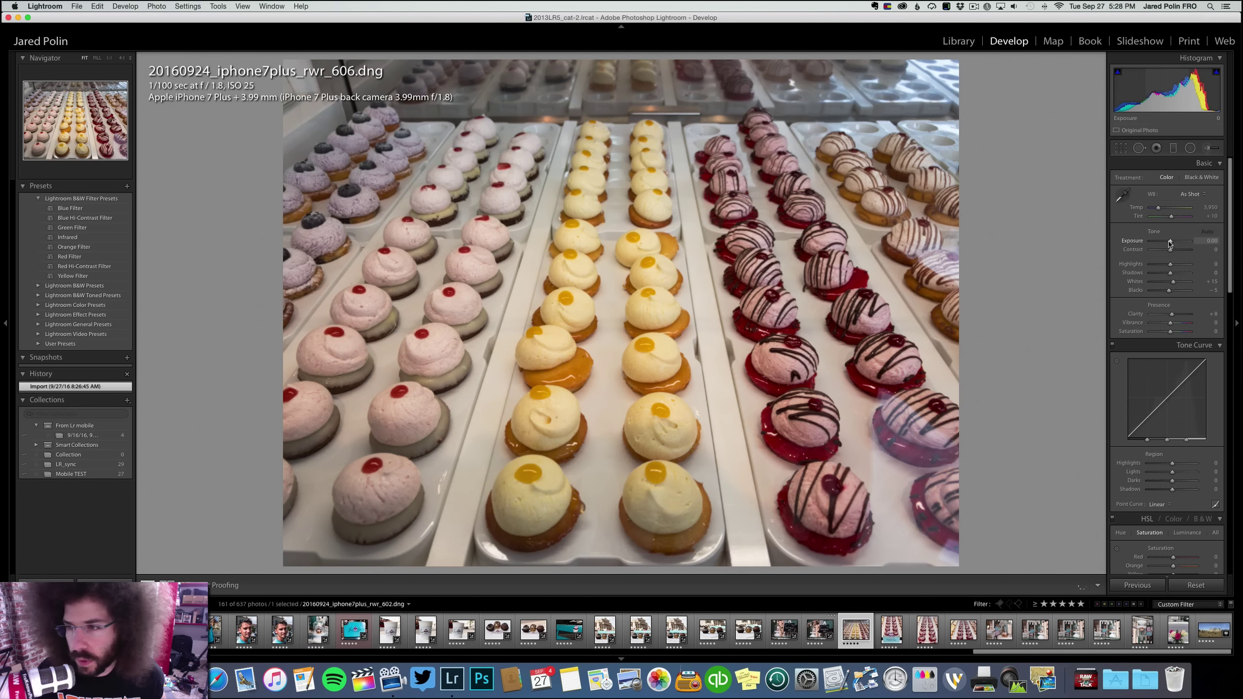
Boost the pastry-tray photo: more exposure and contrast, clarity +27, highlights −42, vibrance and saturation +23
drag(1170, 240, 1172, 240)
drag(1170, 249, 1175, 249)
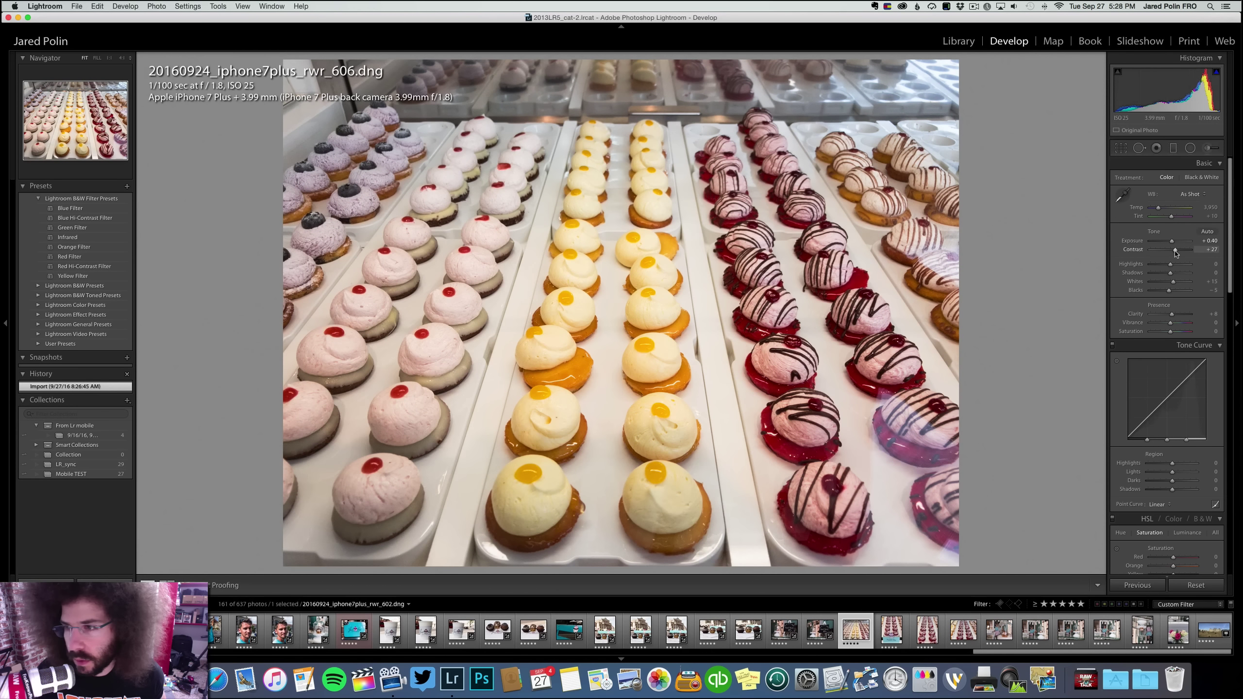
drag(1175, 316, 1167, 292)
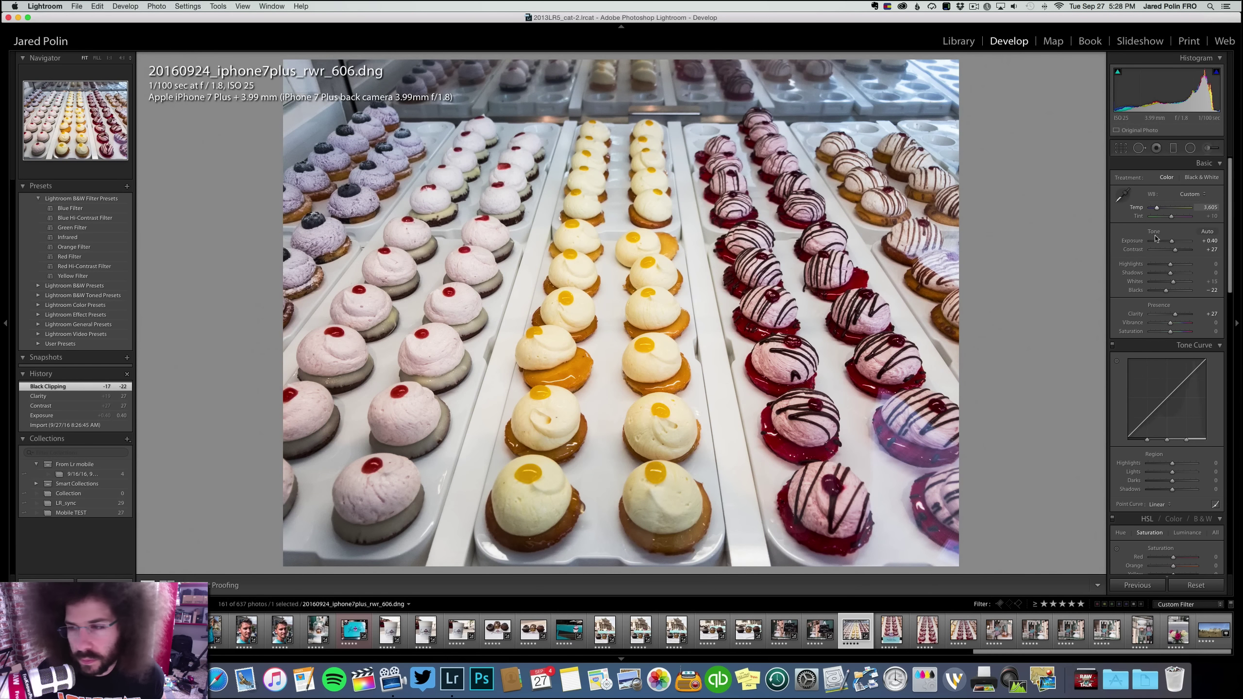
key(v)
key(v)
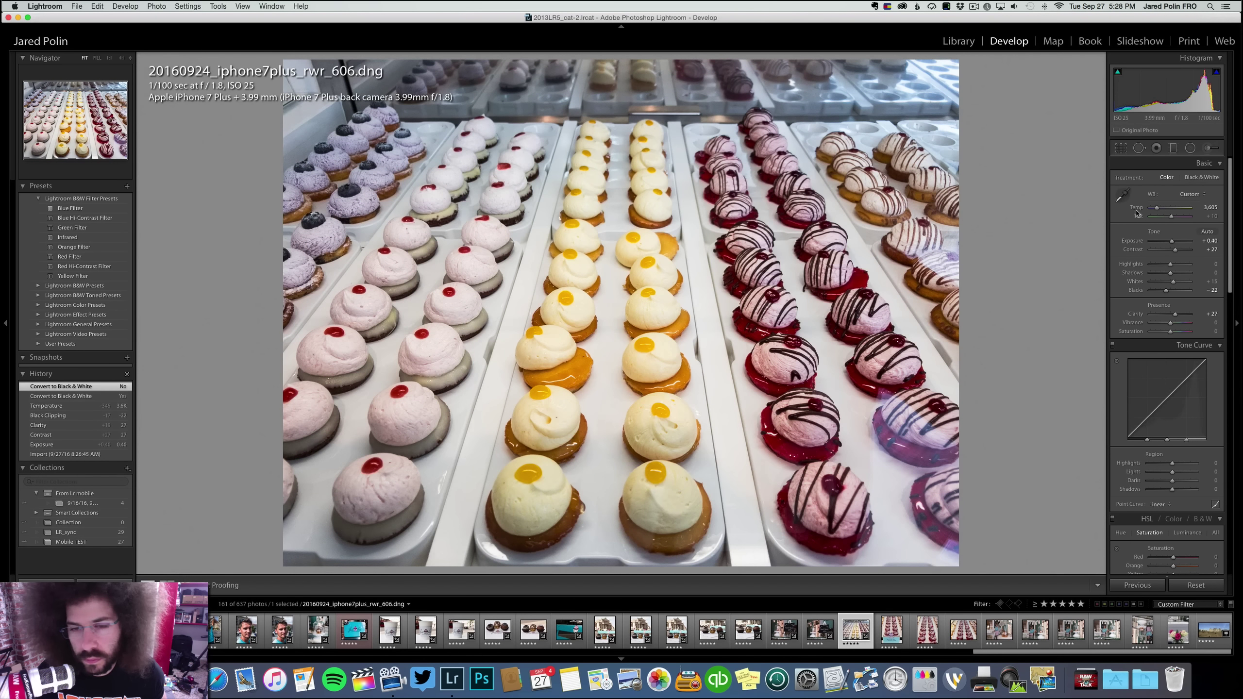
drag(1170, 264, 1159, 292)
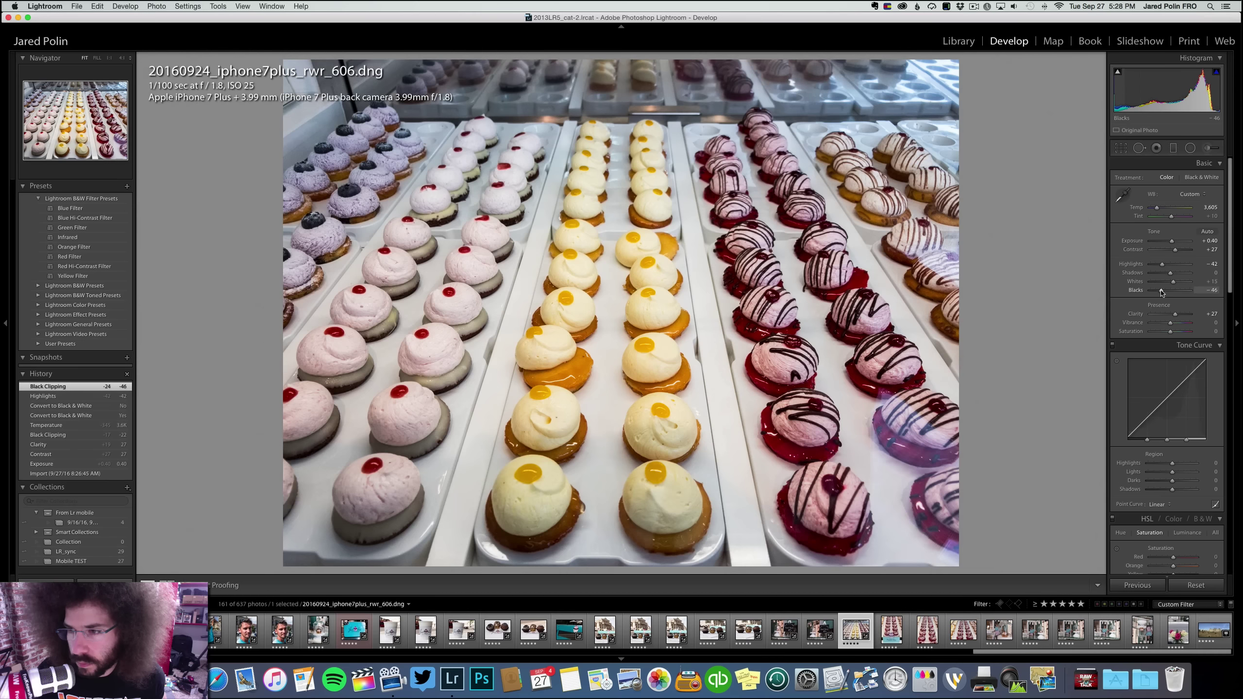
click(1175, 323)
click(1175, 332)
Brighten the Mahalo Rasp photo 607, apply the Medium Contrast curve and set clarity to +24
key(Right)
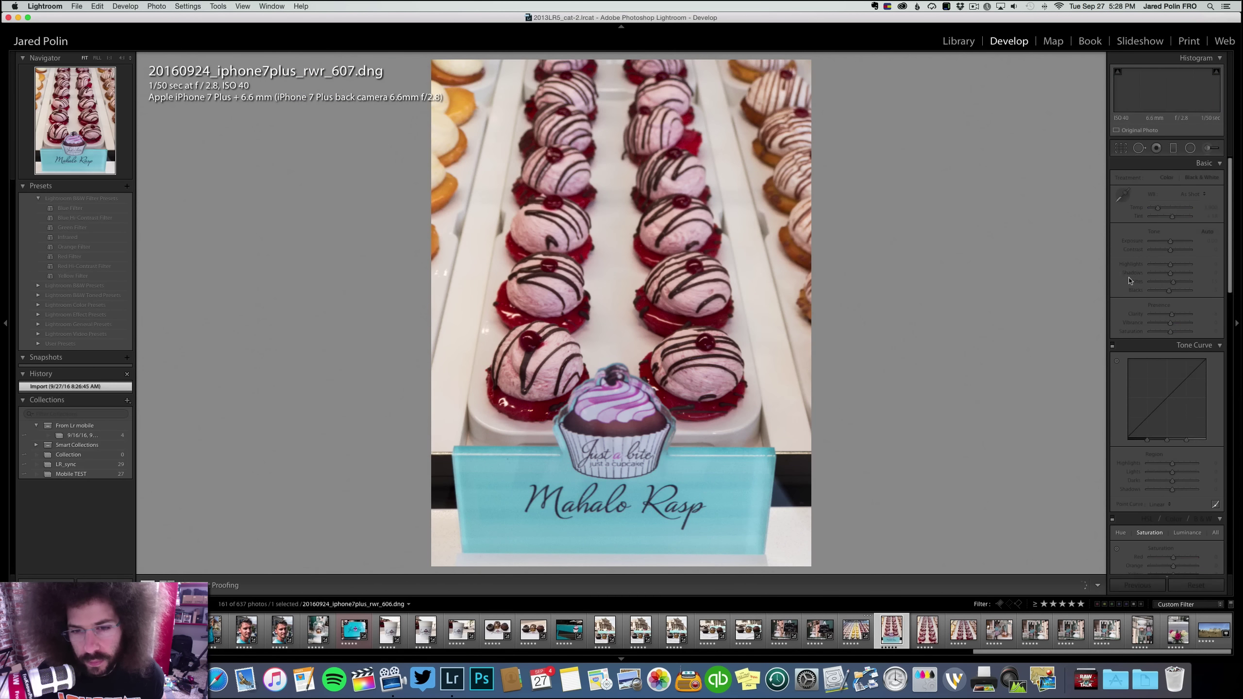
mouse_move(1170, 240)
mouse_down()
mouse_move(1182, 250)
mouse_move(1170, 242)
mouse_up()
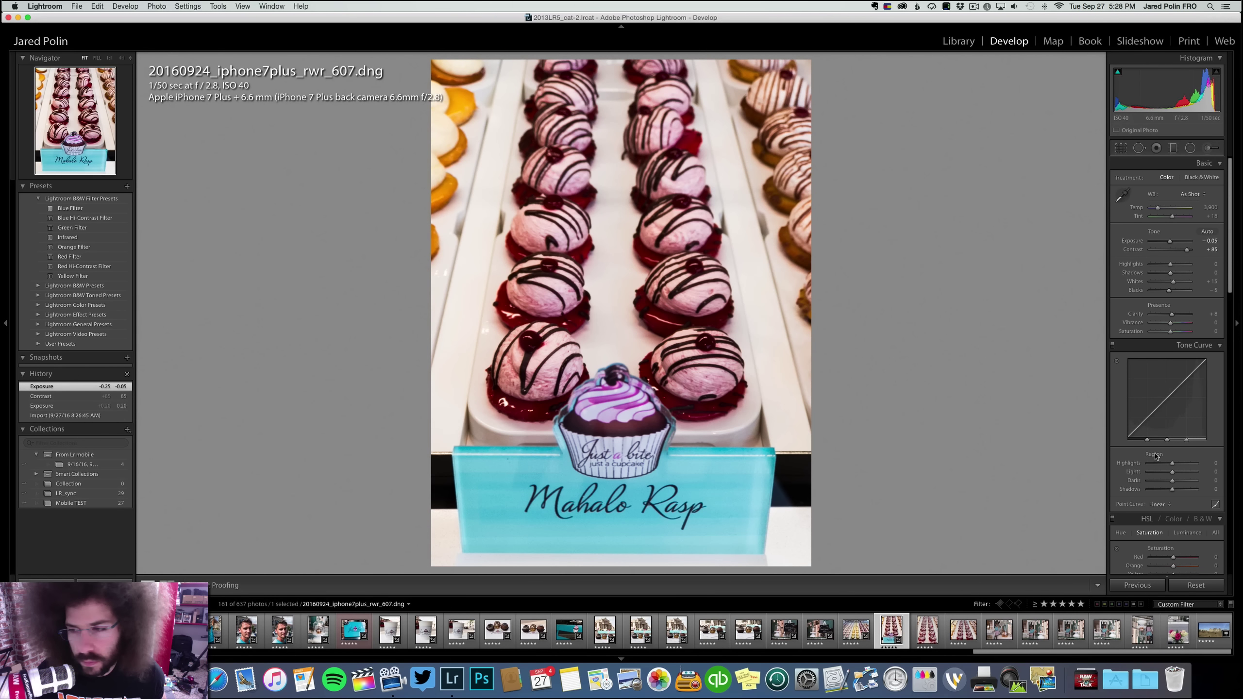
click(1160, 505)
click(1174, 512)
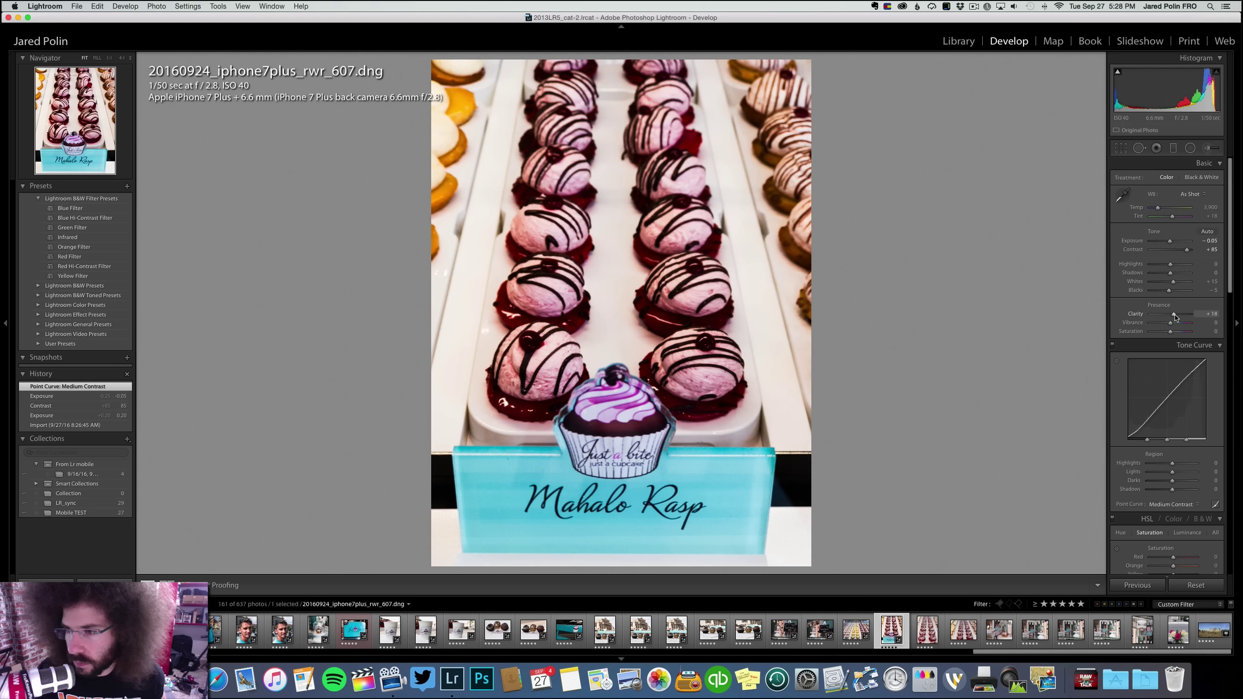
drag(1175, 317, 1176, 316)
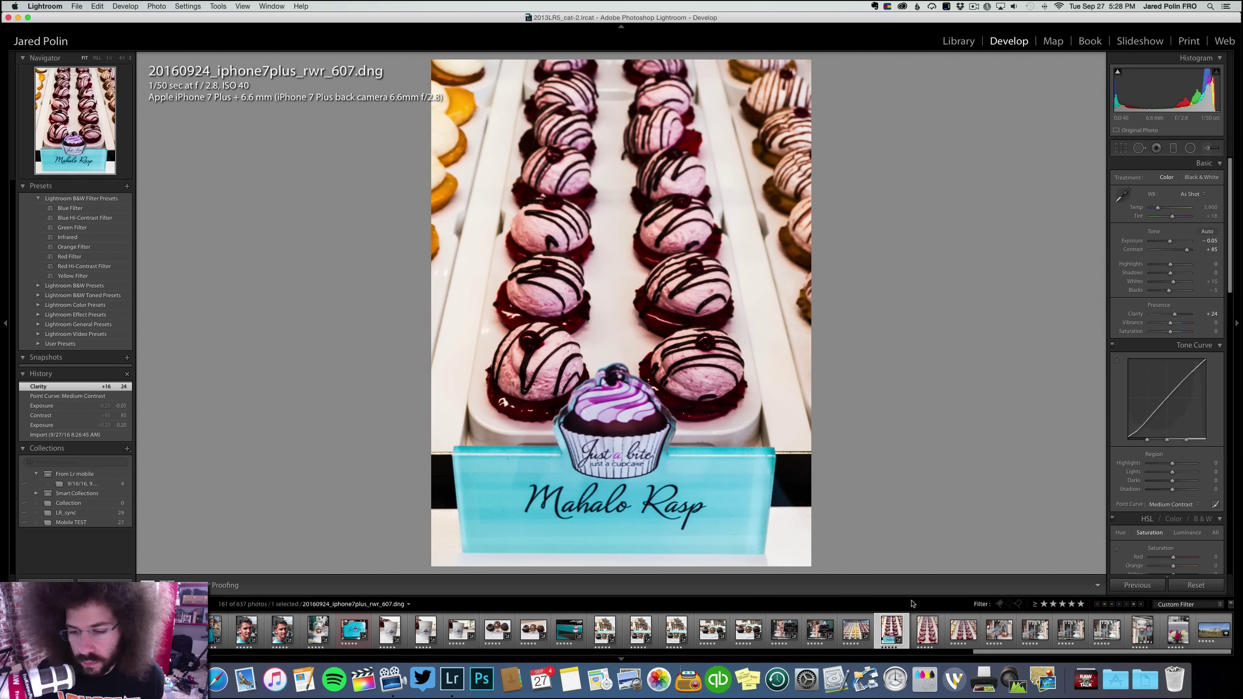
Sync photo 607's edits to the following frames 610 and 612
shift+click(963, 630)
key(super+shift+s)
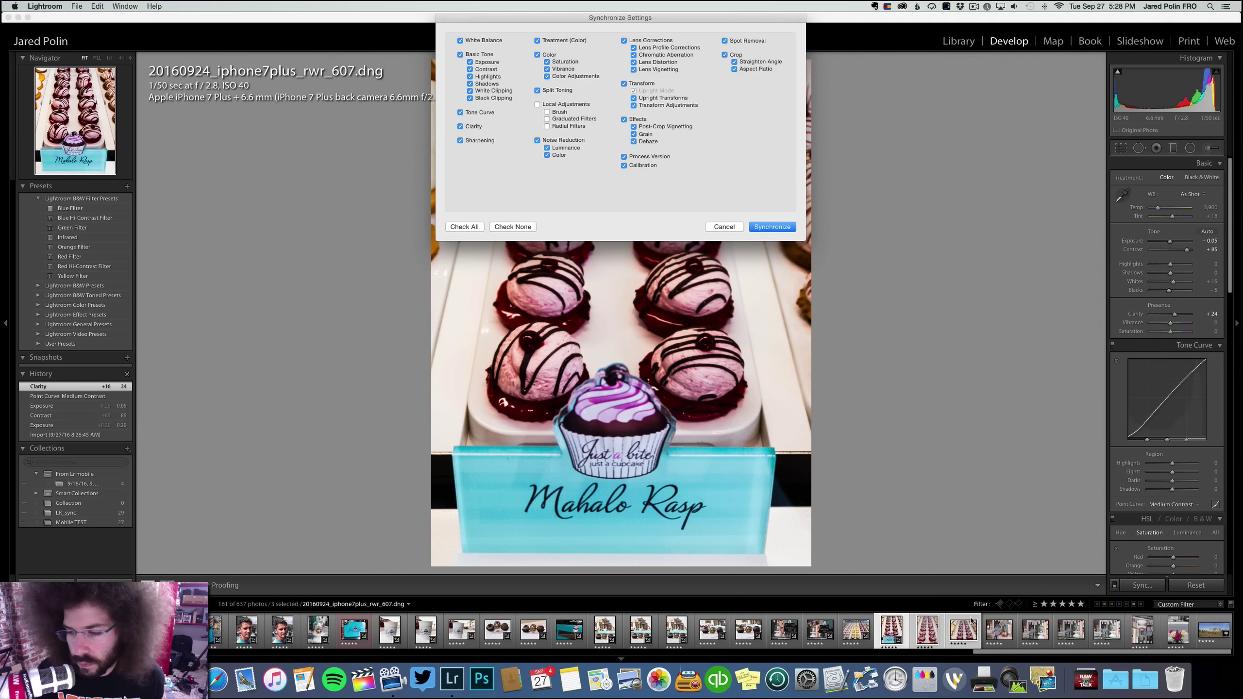
key(Return)
key(super+shift+d)
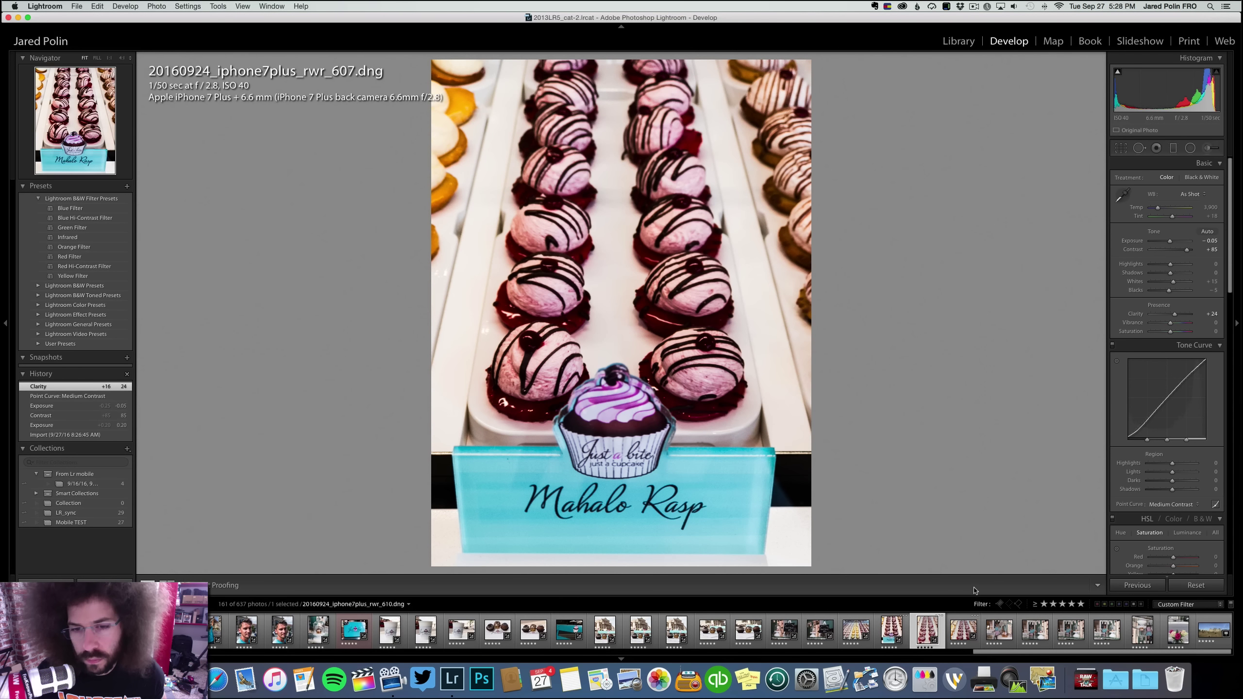
Cool the white balance temperature of photo 610
key(Right)
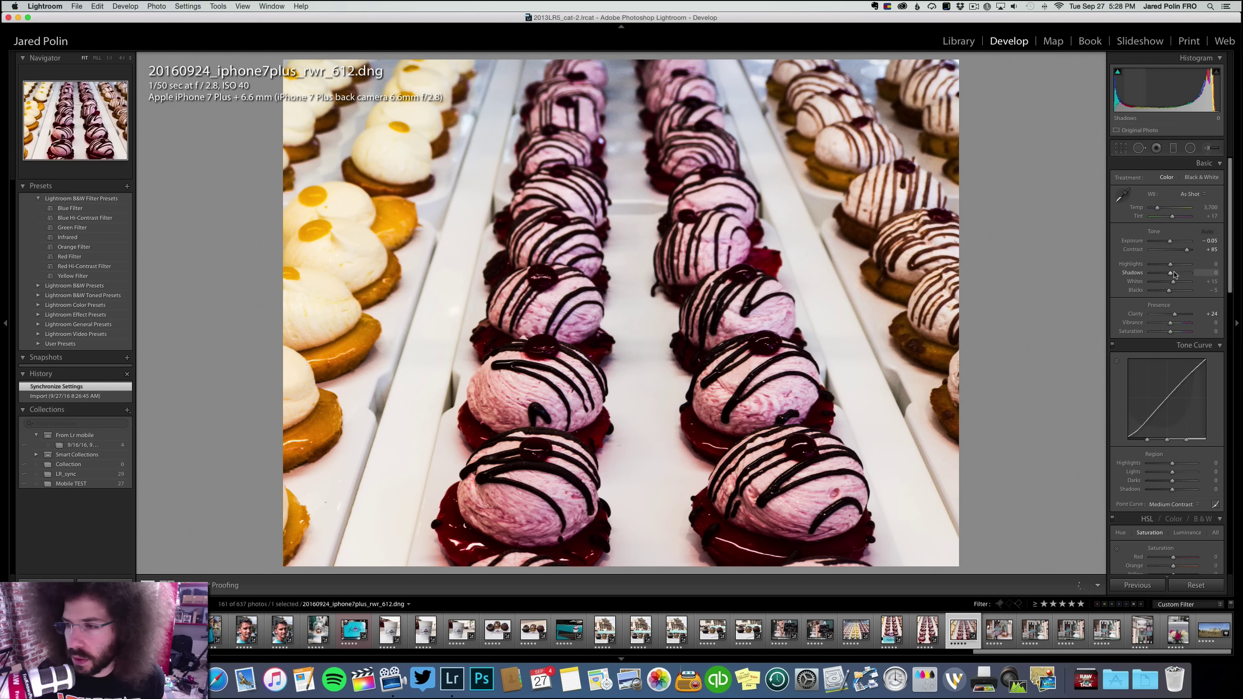
key(Left)
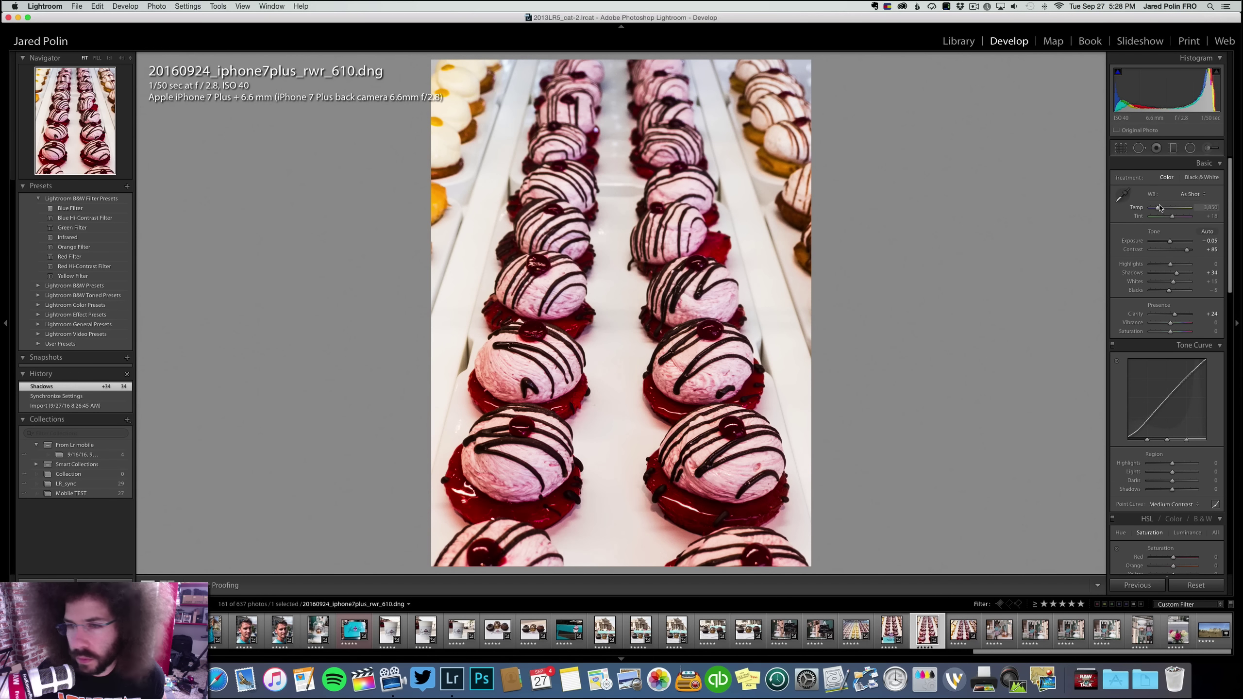
drag(1159, 208, 1157, 208)
key(Right)
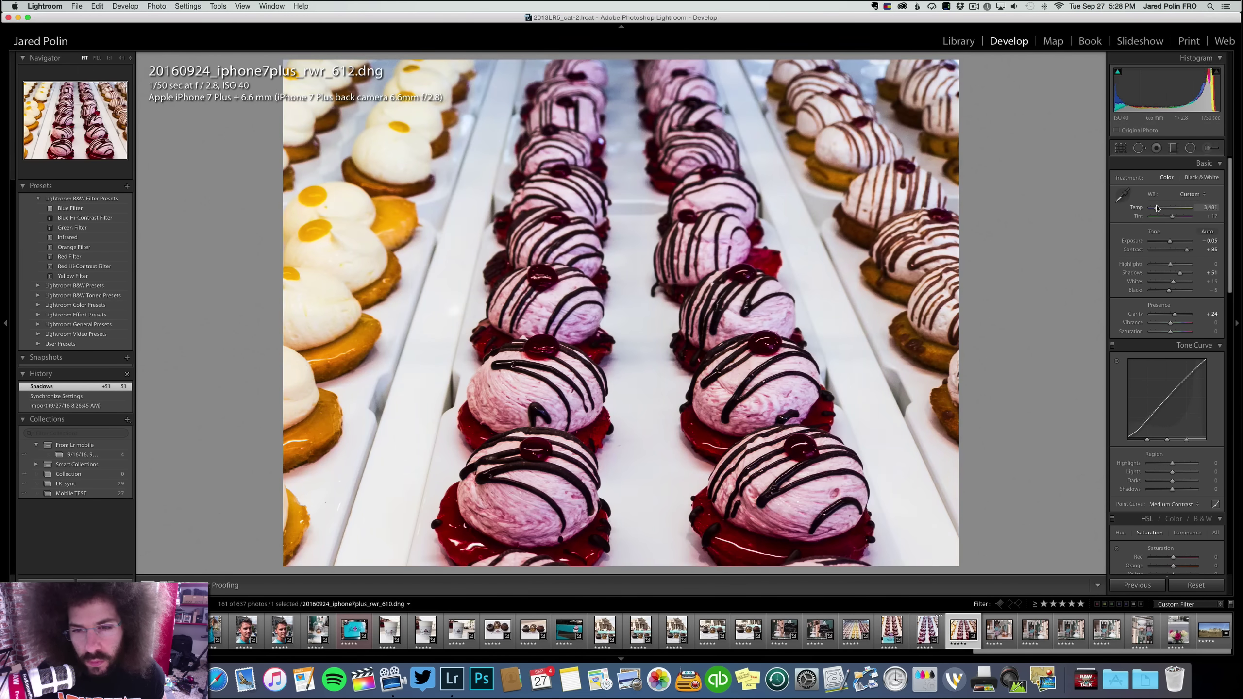
key(Right)
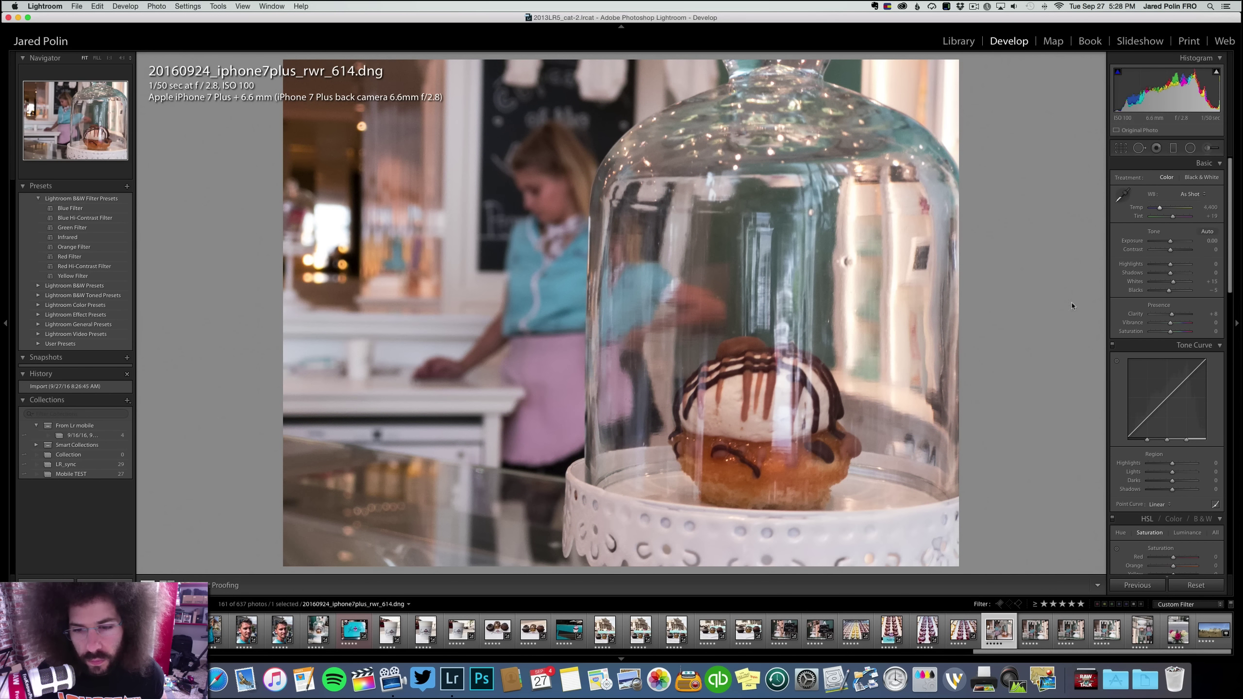
Edit cloche photo 614: adjust exposure, clarity +19, Medium Contrast curve, shadows +51
mouse_move(1169, 240)
mouse_down()
mouse_move(1184, 250)
mouse_move(1169, 243)
mouse_up()
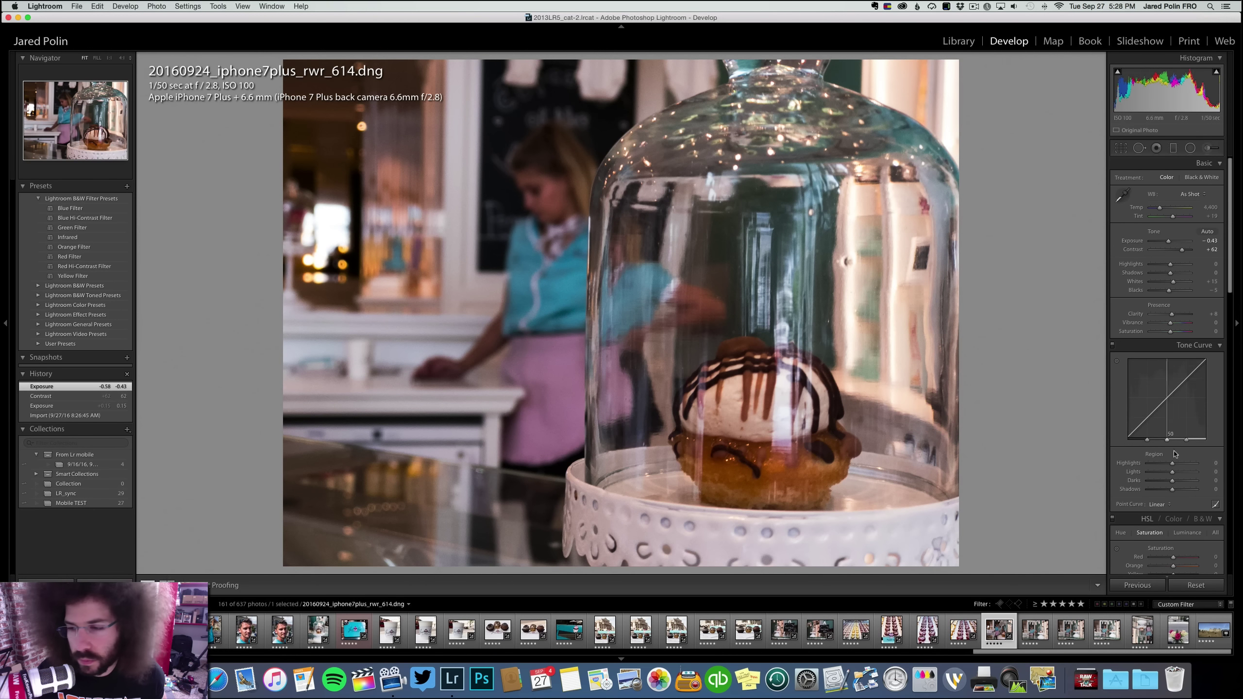
drag(1171, 315, 1173, 314)
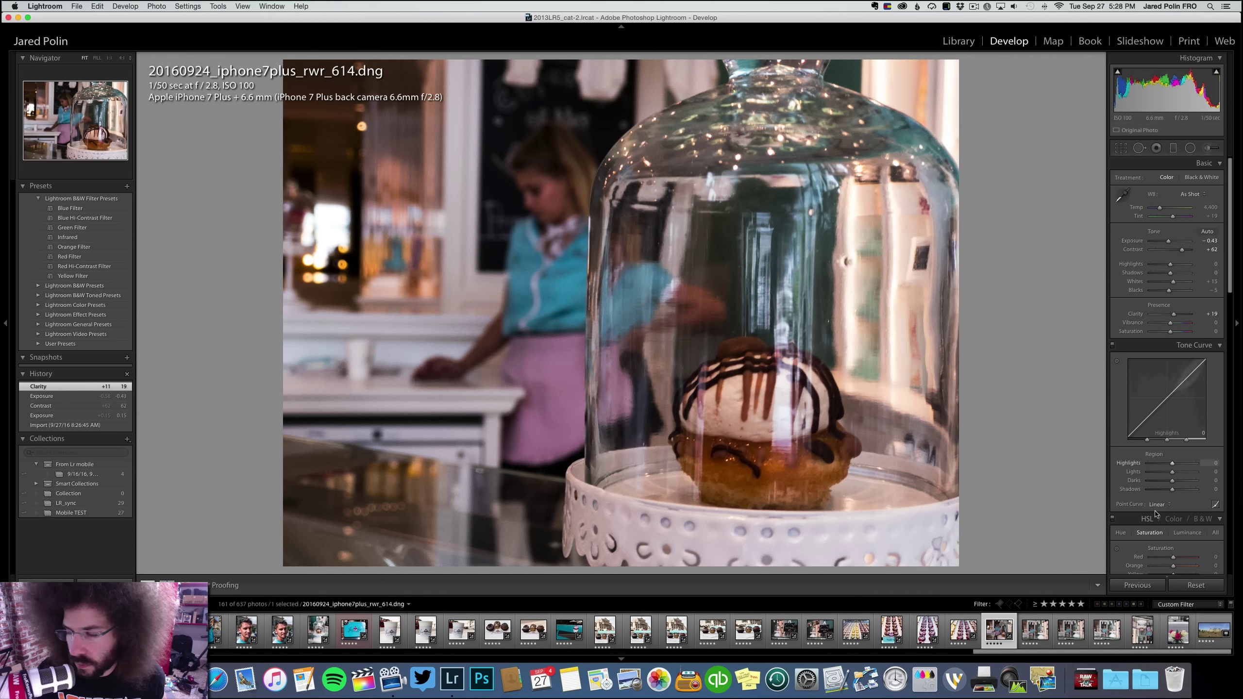
click(1158, 504)
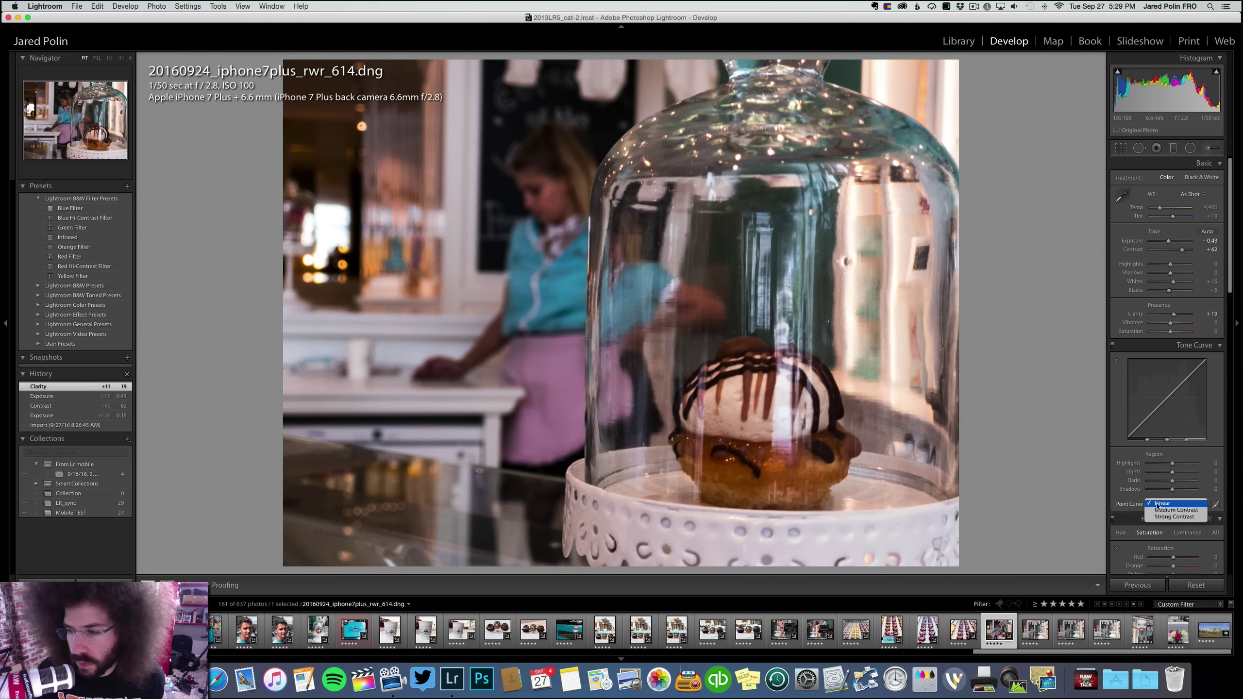
click(1159, 506)
mouse_move(1170, 273)
mouse_down()
mouse_move(1184, 274)
mouse_move(1174, 265)
mouse_move(1172, 292)
mouse_up()
Check the focus of cupcake close-ups 615 and 616 and clear both ratings
key(Right)
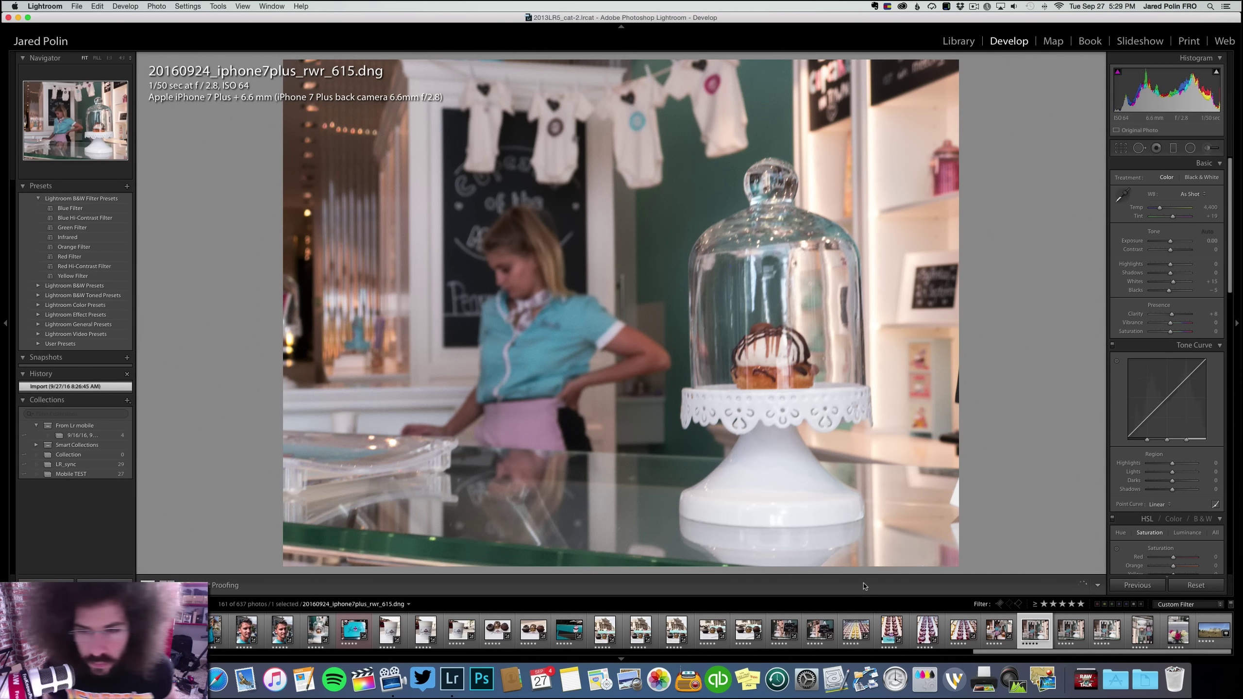
click(703, 328)
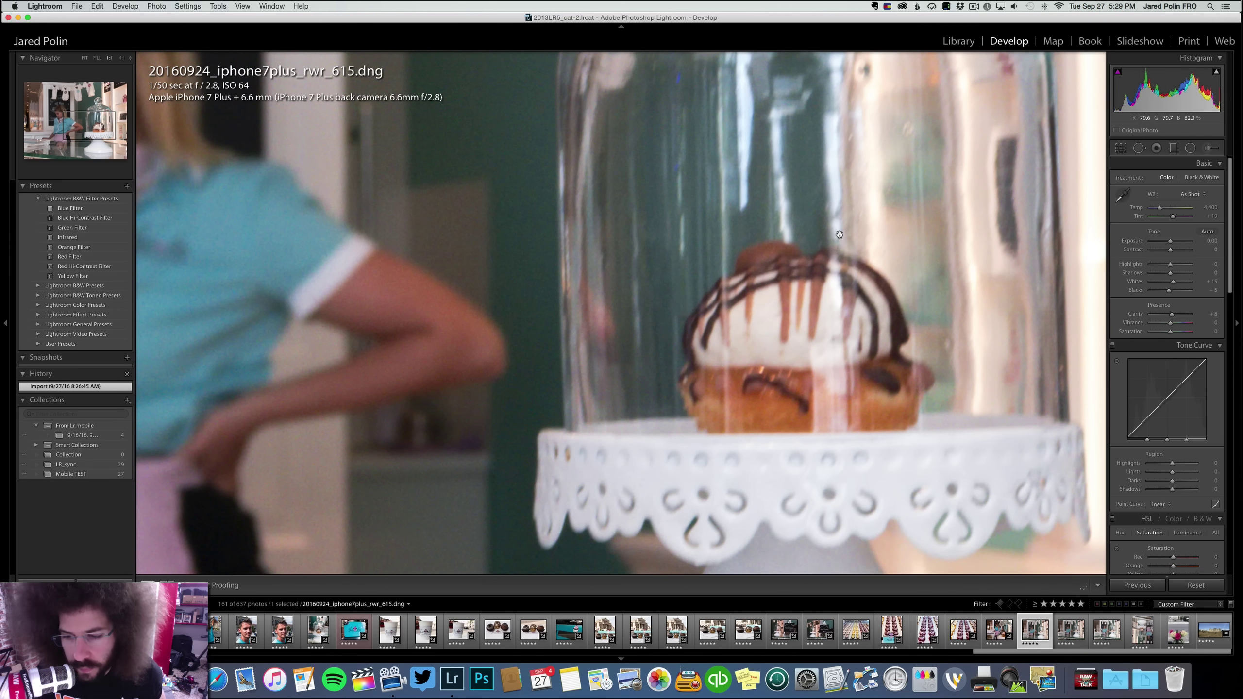
key(0)
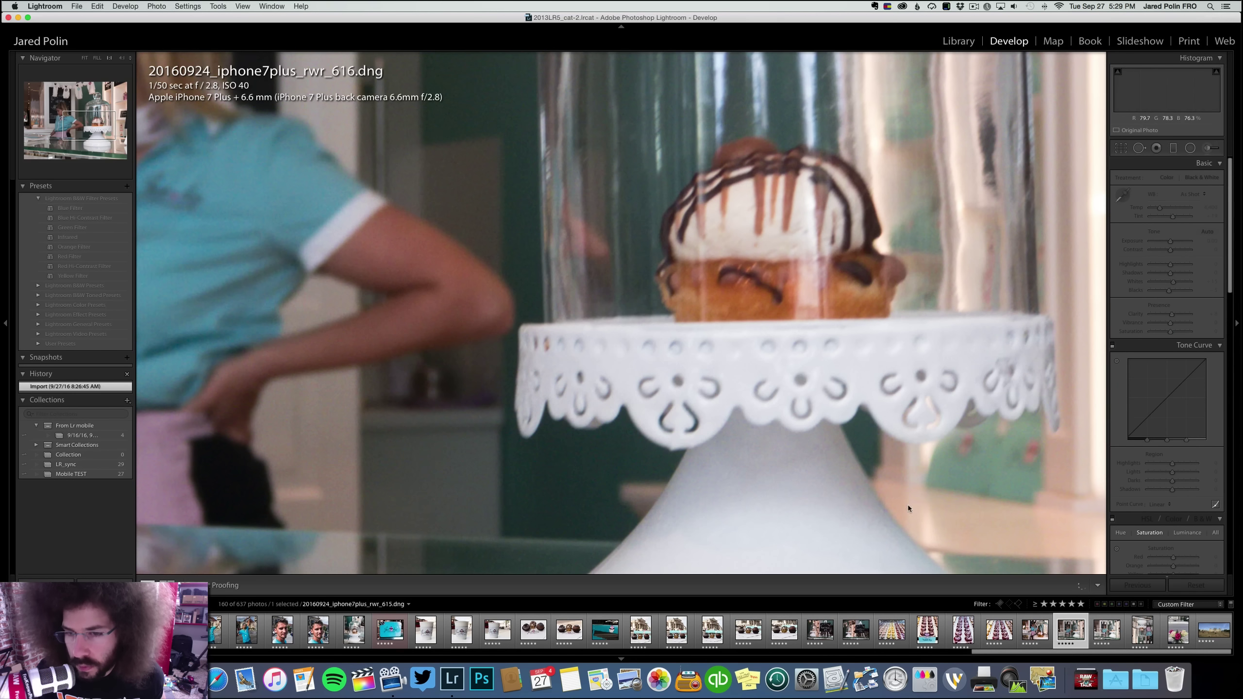
key(Left)
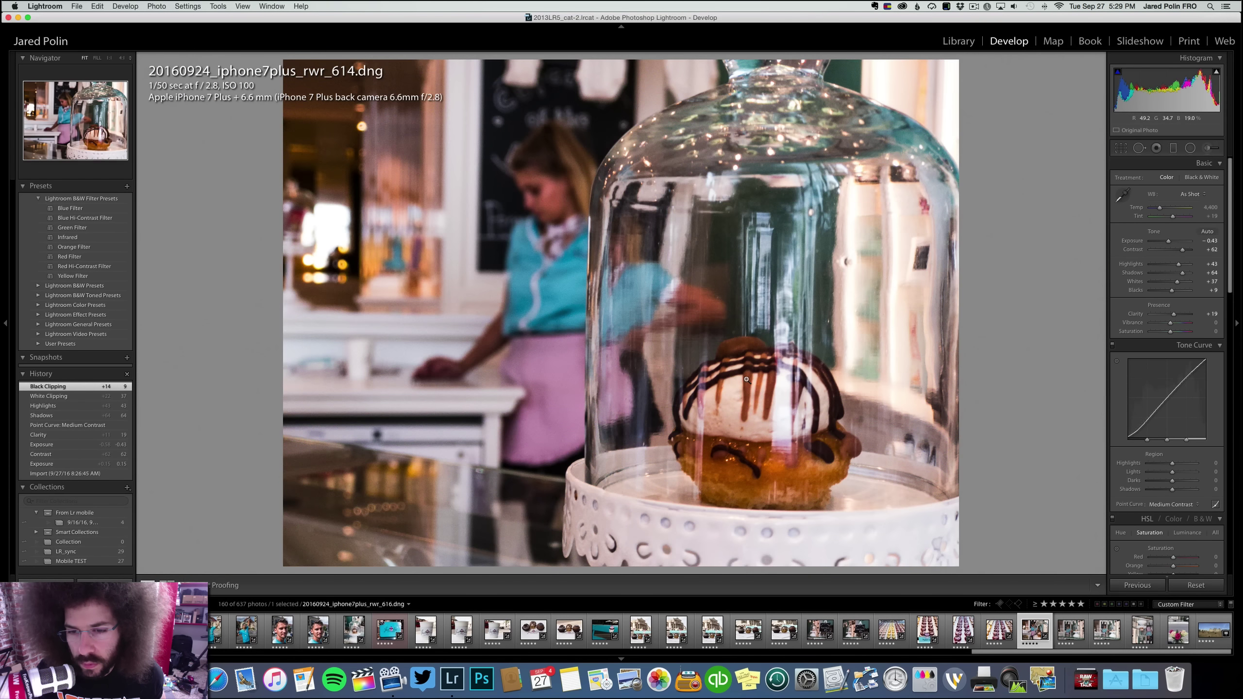
key(Right)
key(0)
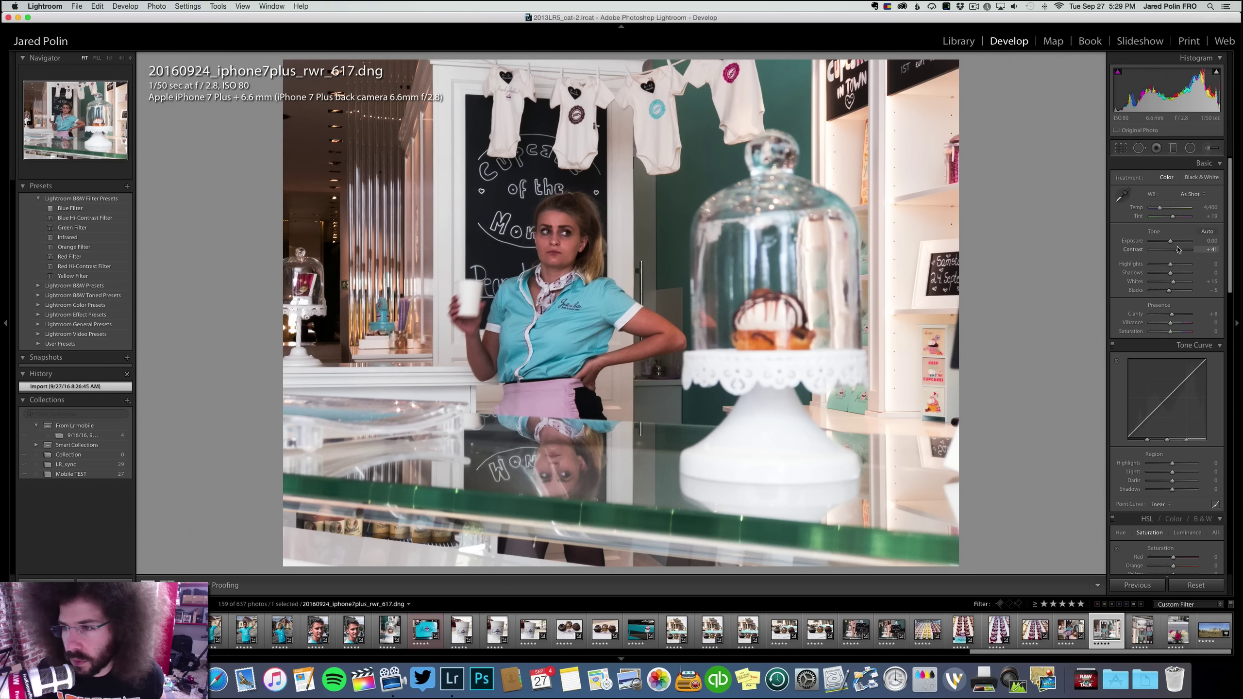
Brighten photo 617, apply the Medium Contrast curve and raise clarity to +36
drag(1169, 242, 1164, 265)
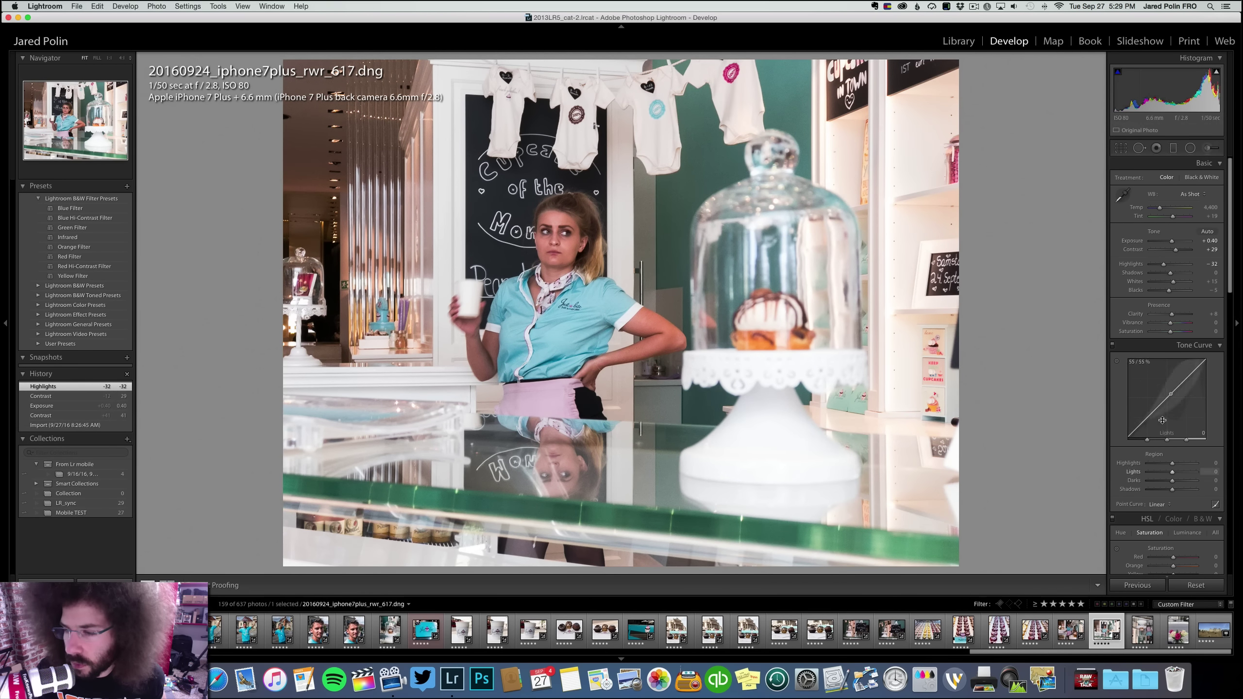
click(1158, 506)
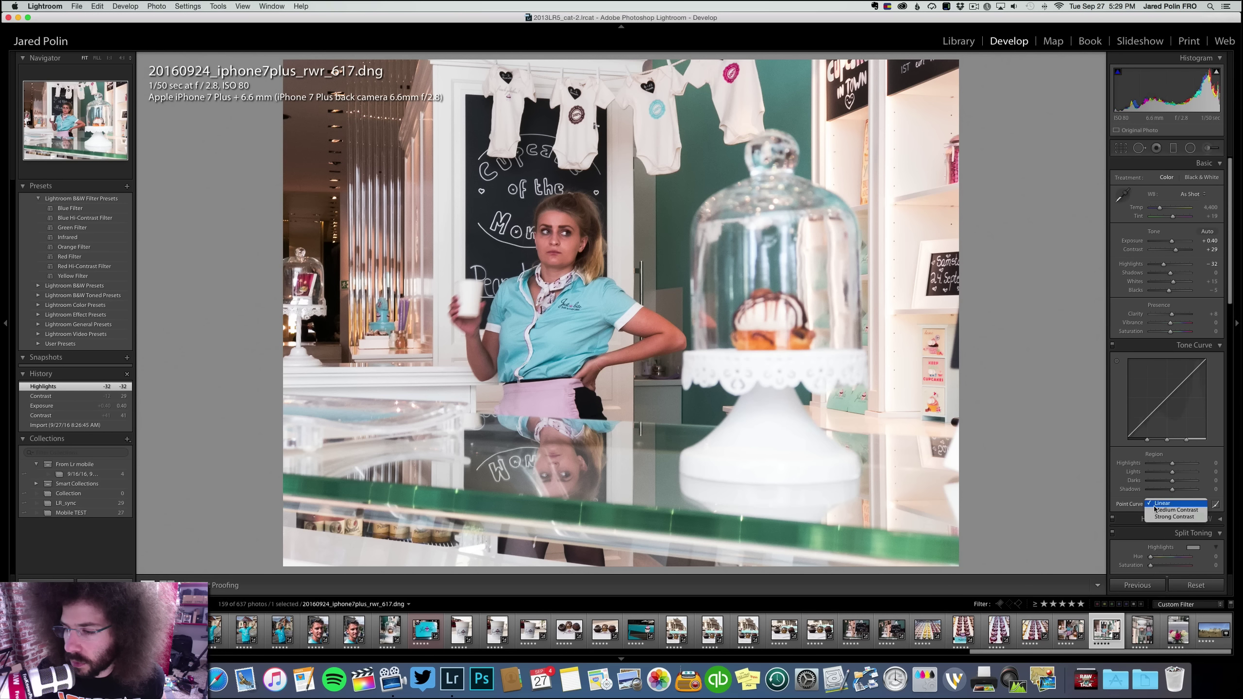
click(1157, 513)
click(1130, 520)
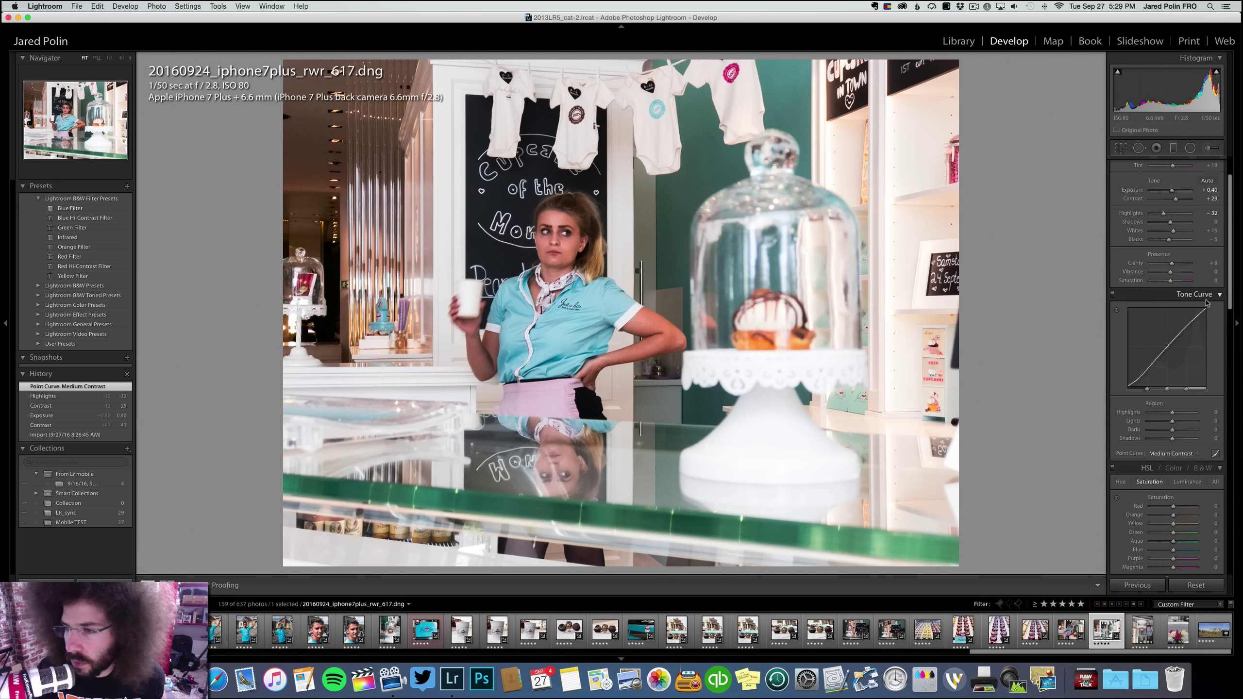
click(1177, 313)
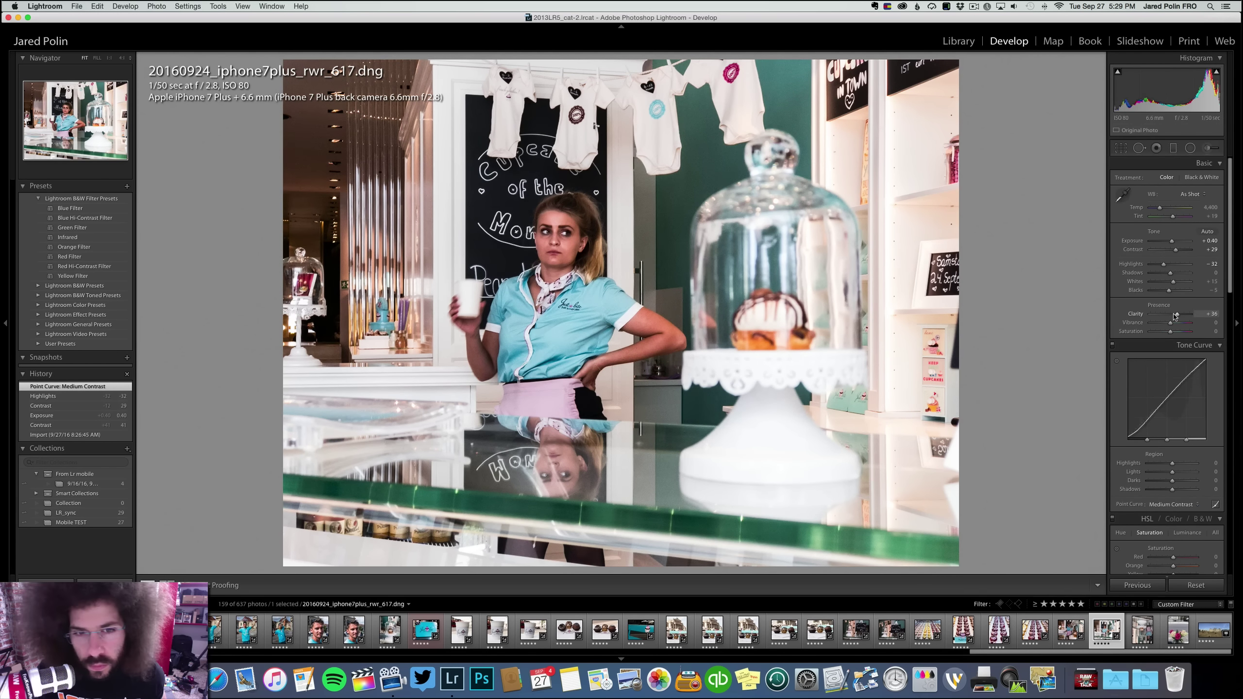
Convert 617 to black and white with exposure +0.80, contrast +61 and highlights −52
click(1200, 177)
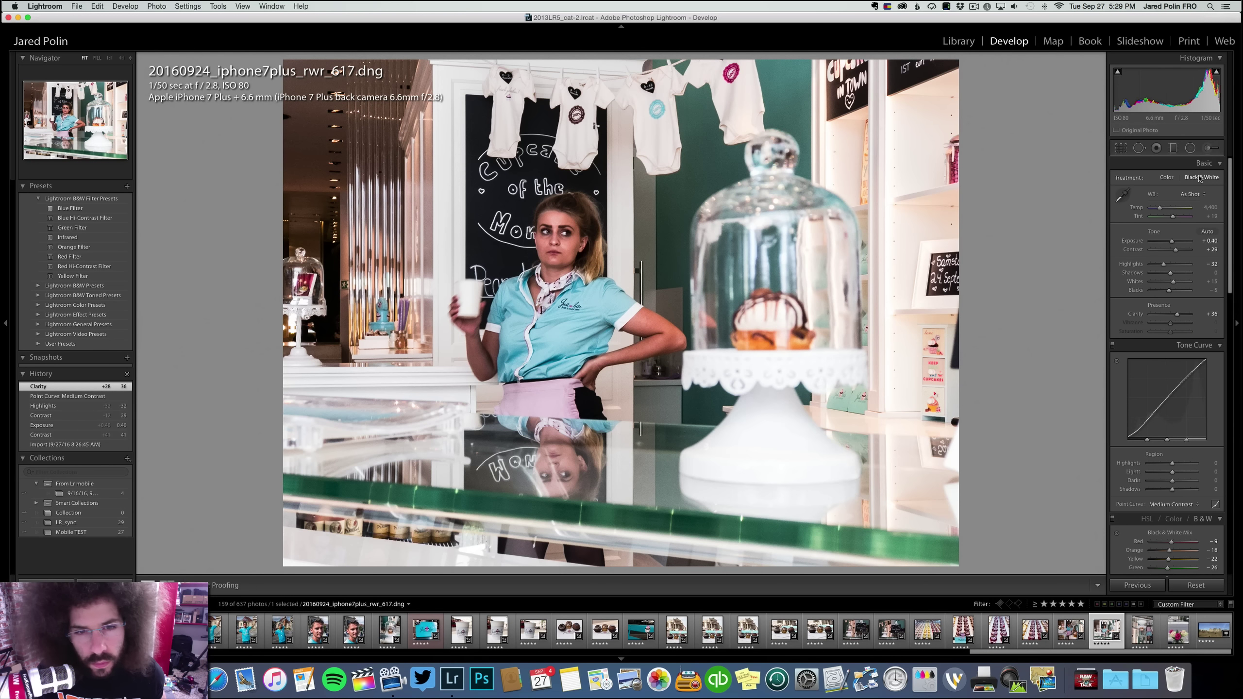
click(1175, 240)
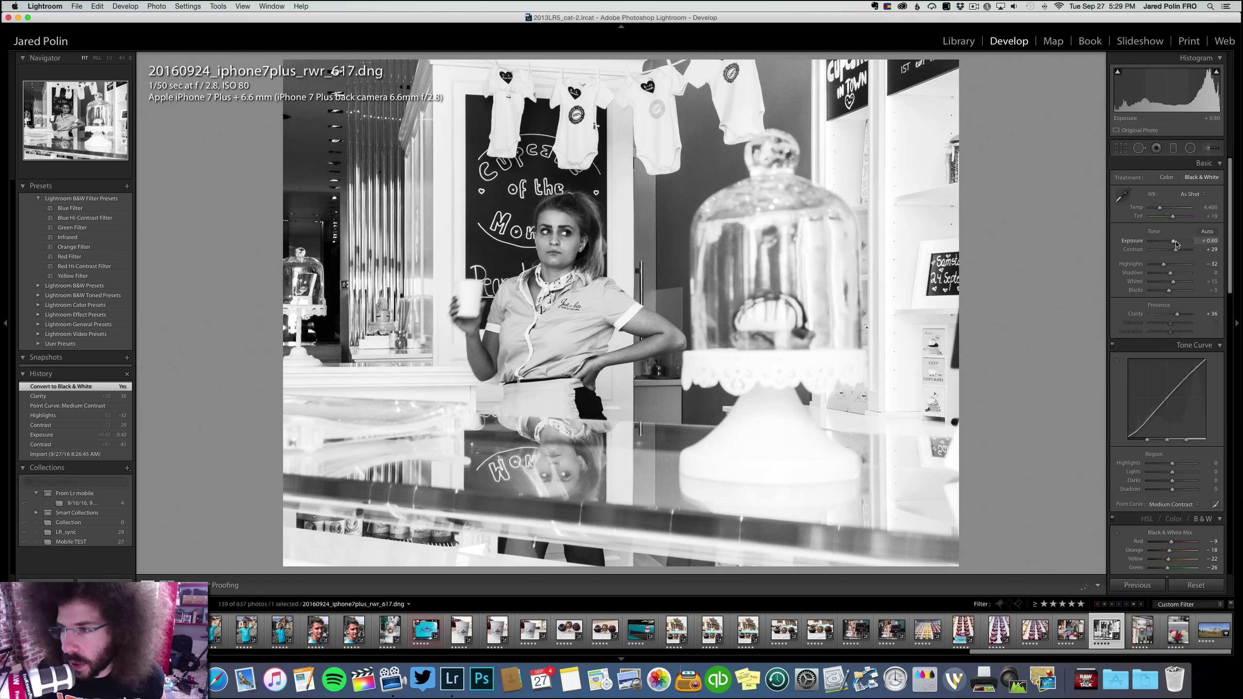
click(1183, 250)
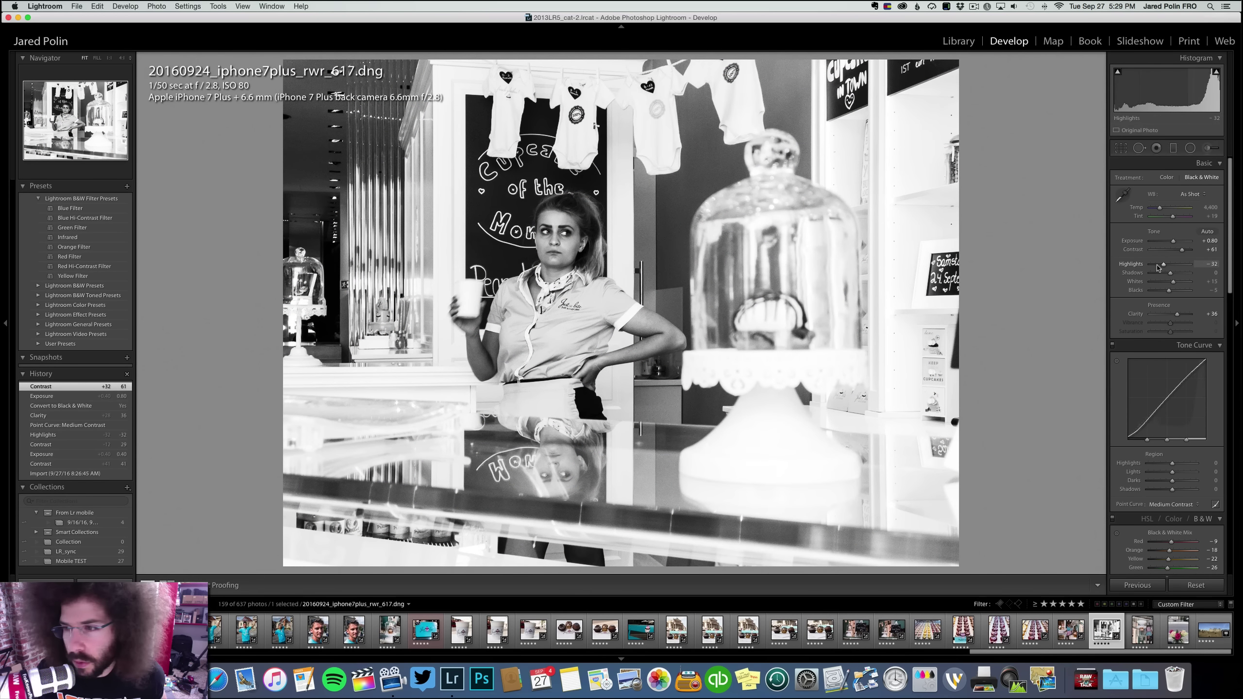
mouse_move(1157, 267)
mouse_down()
mouse_move(1157, 282)
mouse_move(1176, 276)
mouse_up()
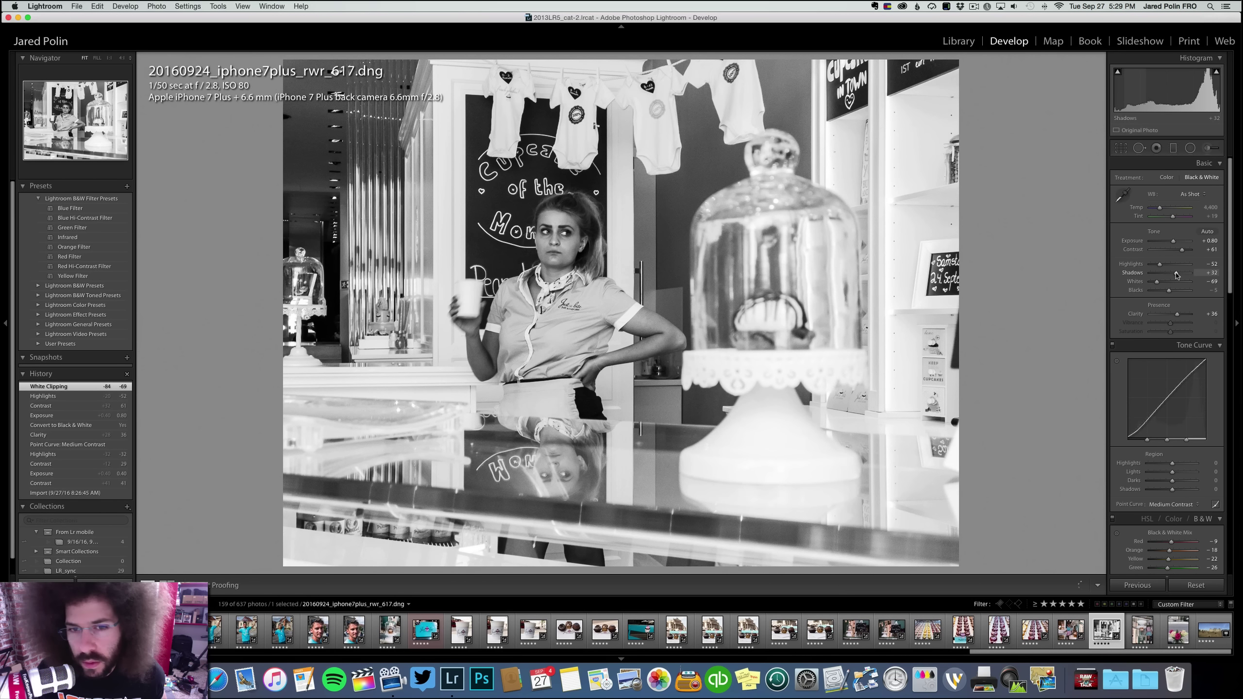
key(Right)
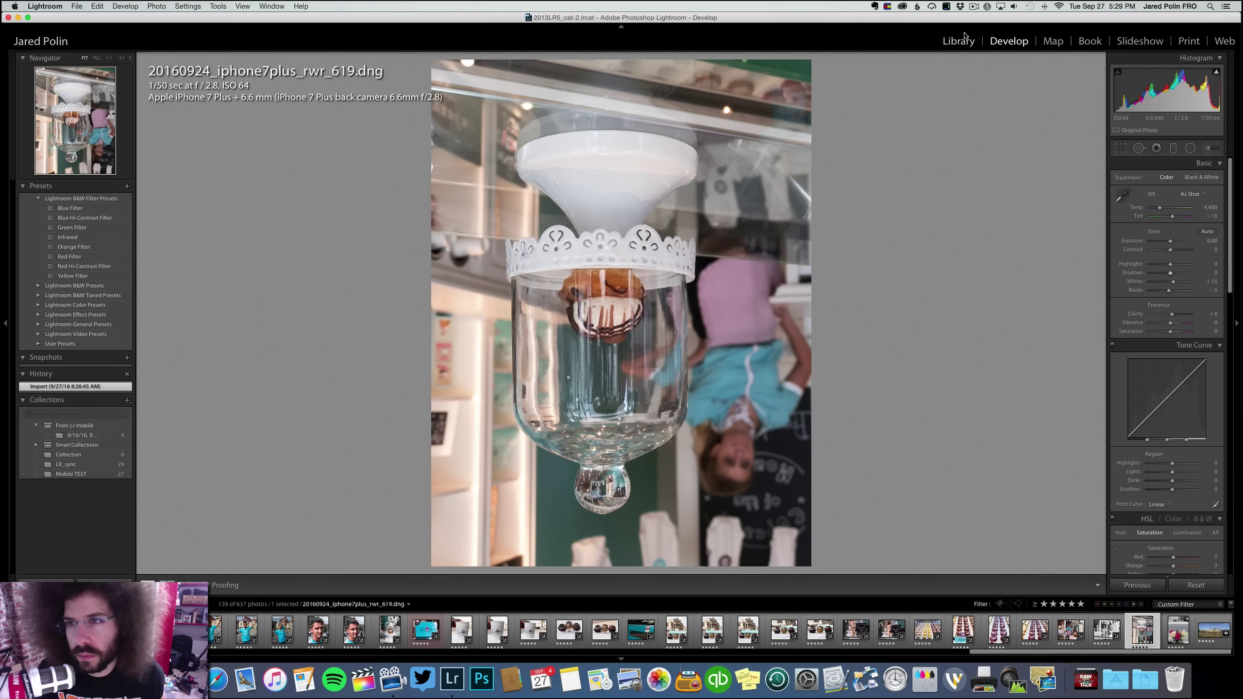
Rotate photo 619 180° upright, then raise its exposure, contrast, clarity to +40 and shadows to +49
click(960, 39)
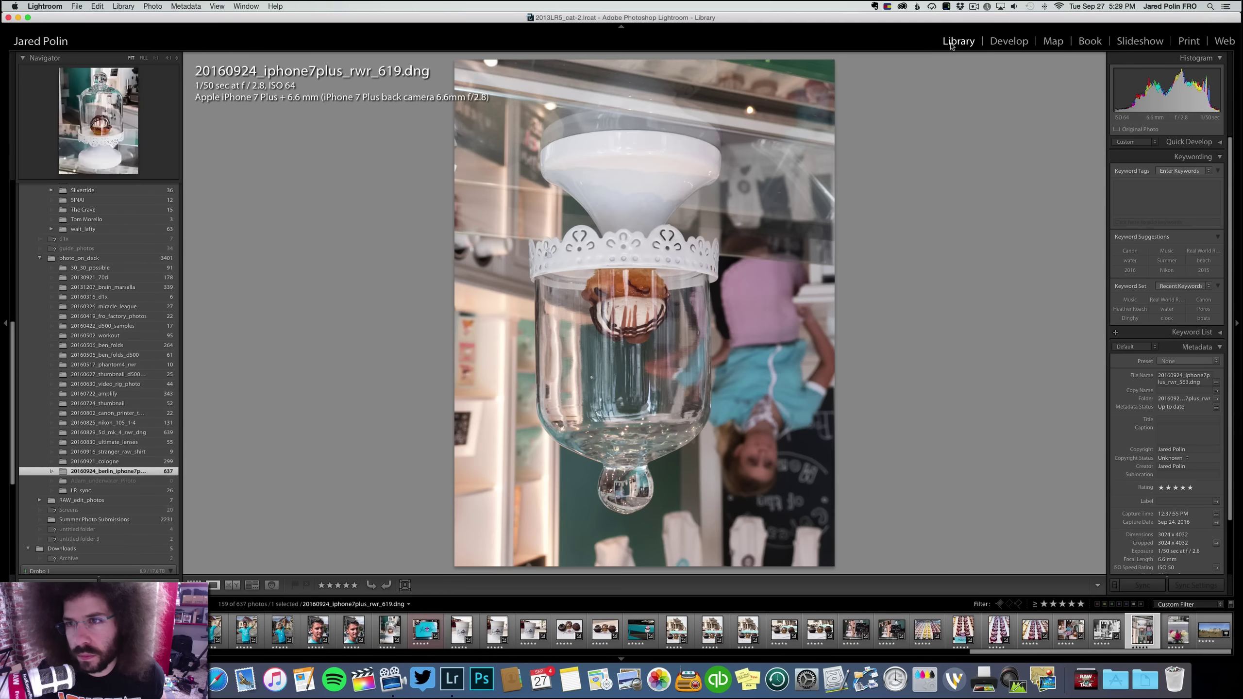
click(387, 586)
click(387, 586)
click(1009, 42)
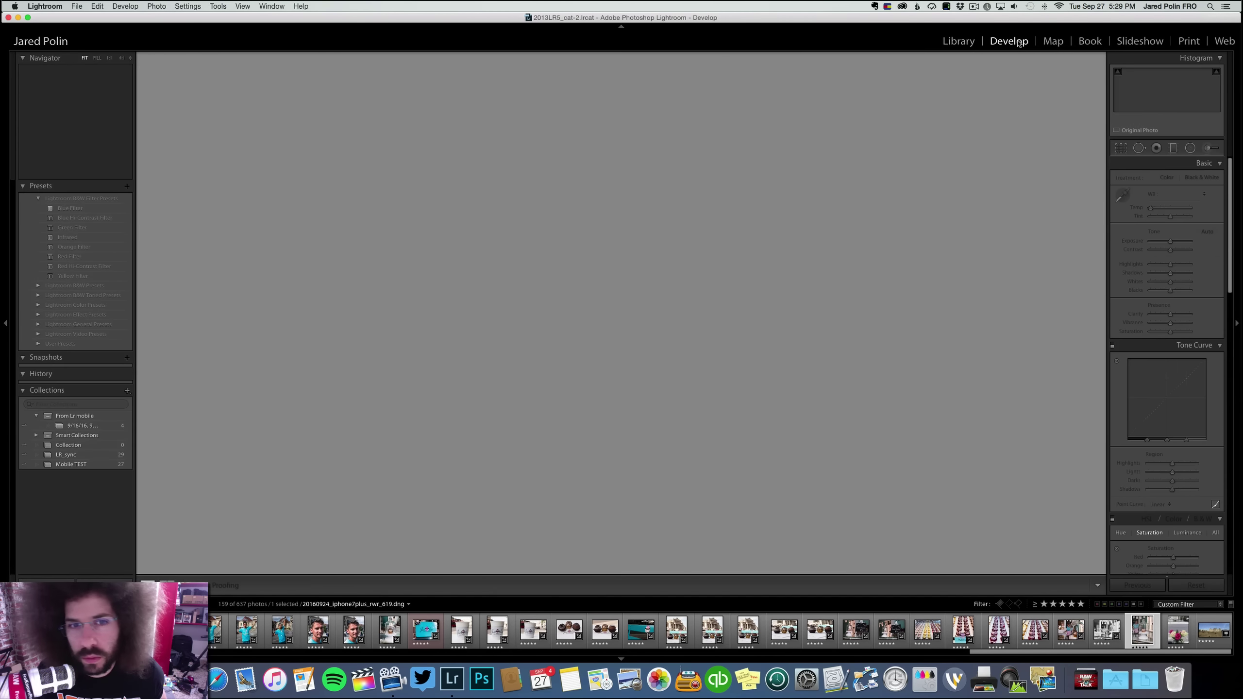
drag(1170, 243, 1182, 250)
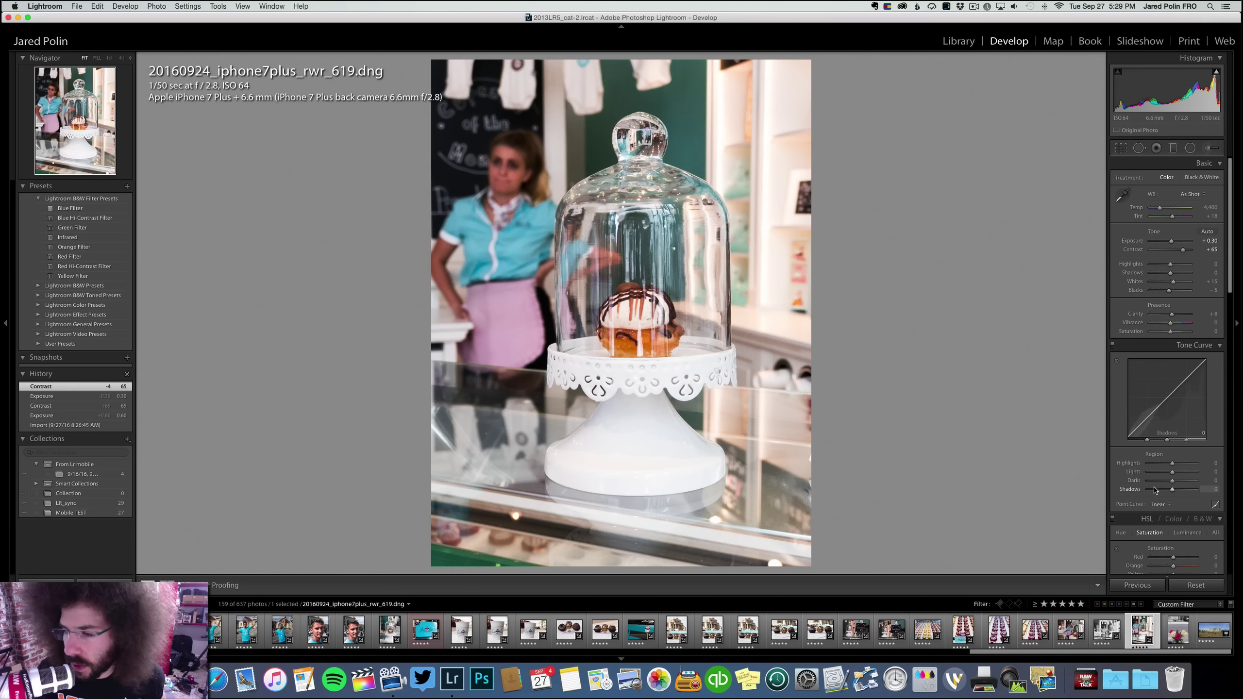
click(1178, 314)
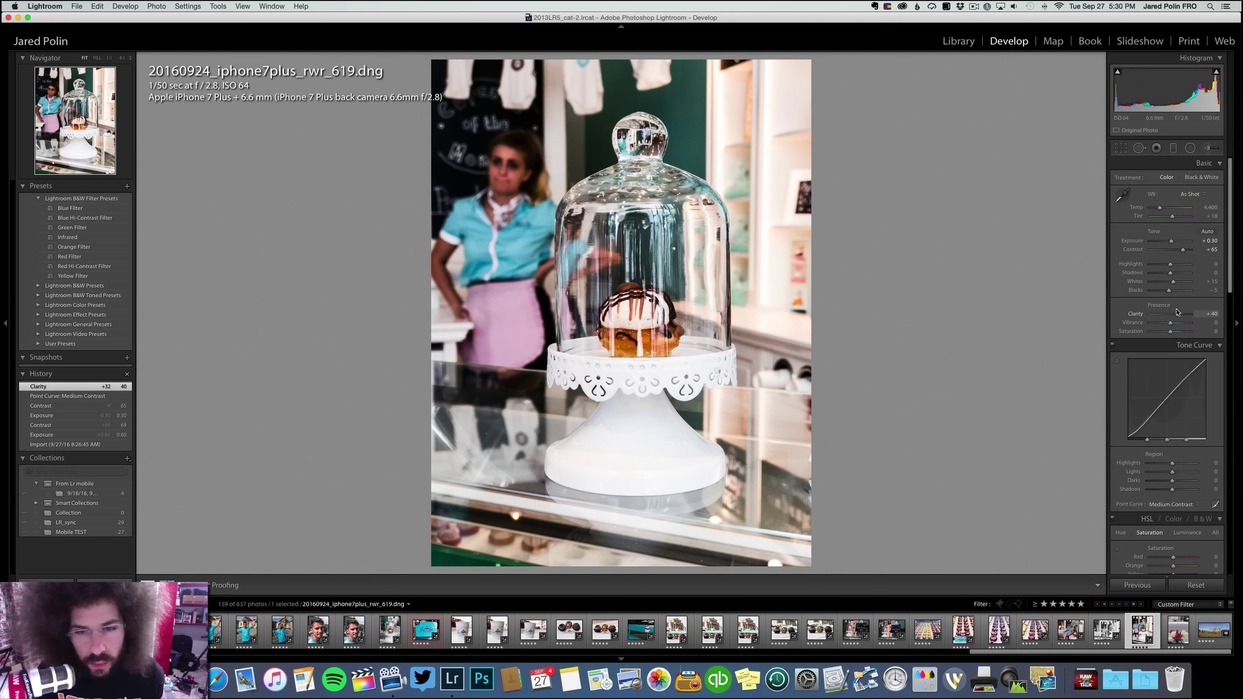
click(1180, 273)
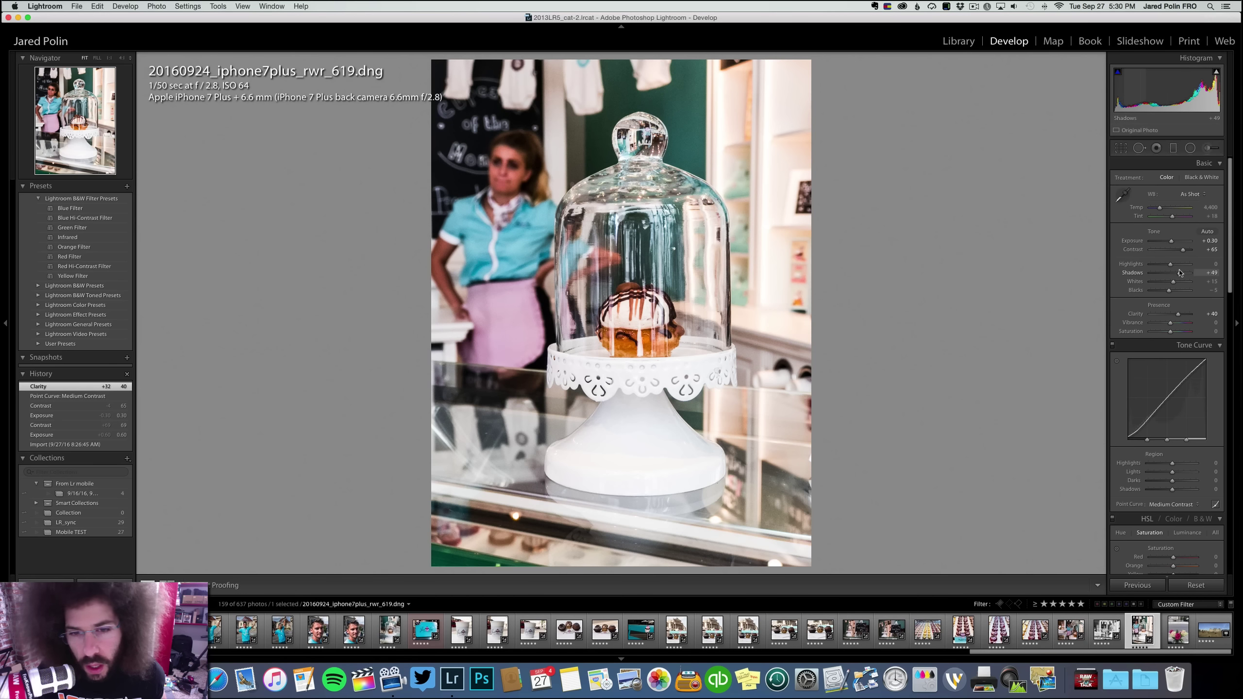
drag(1180, 273, 1174, 273)
Raise contrast to +67 on roses photo 626 and +27 on Reichstag photo 634, then return to the Library grid
key(Right)
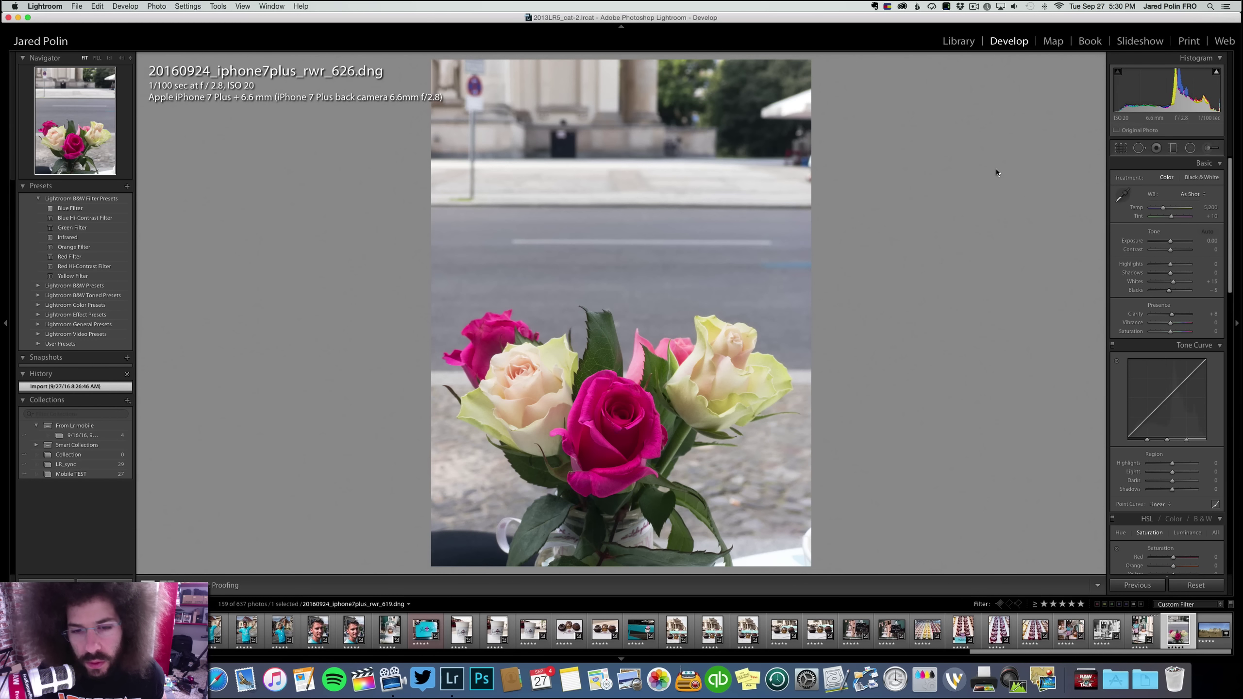
click(1184, 251)
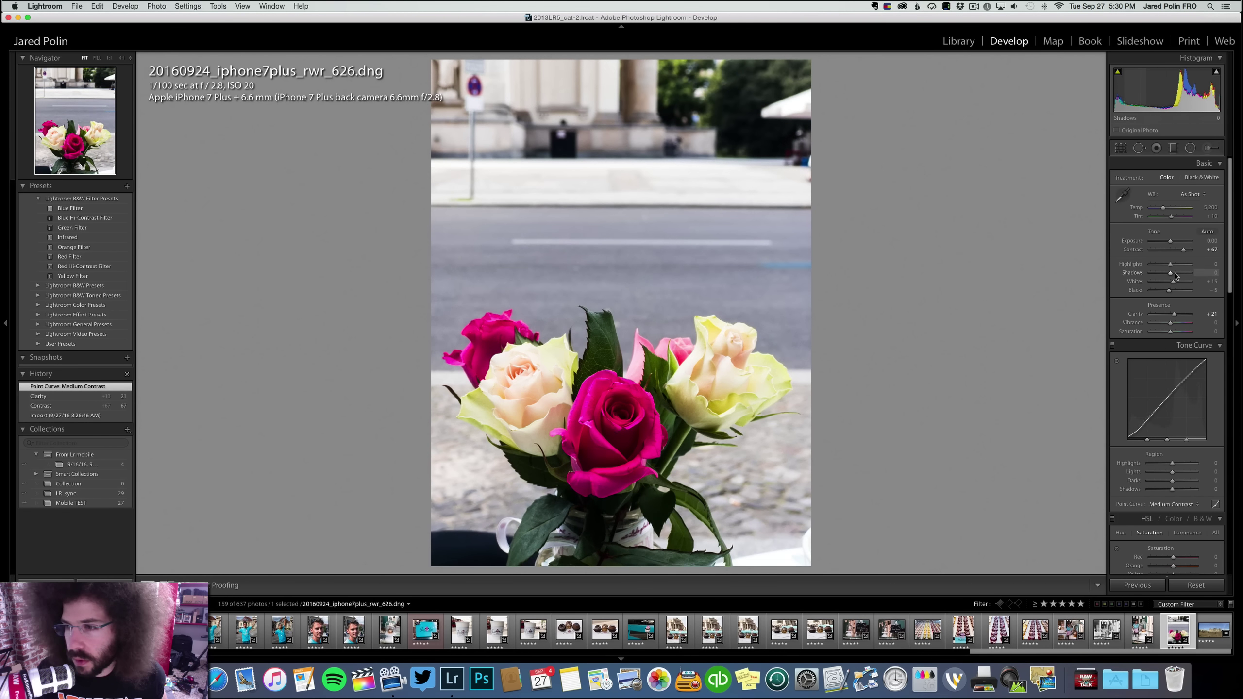
key(Right)
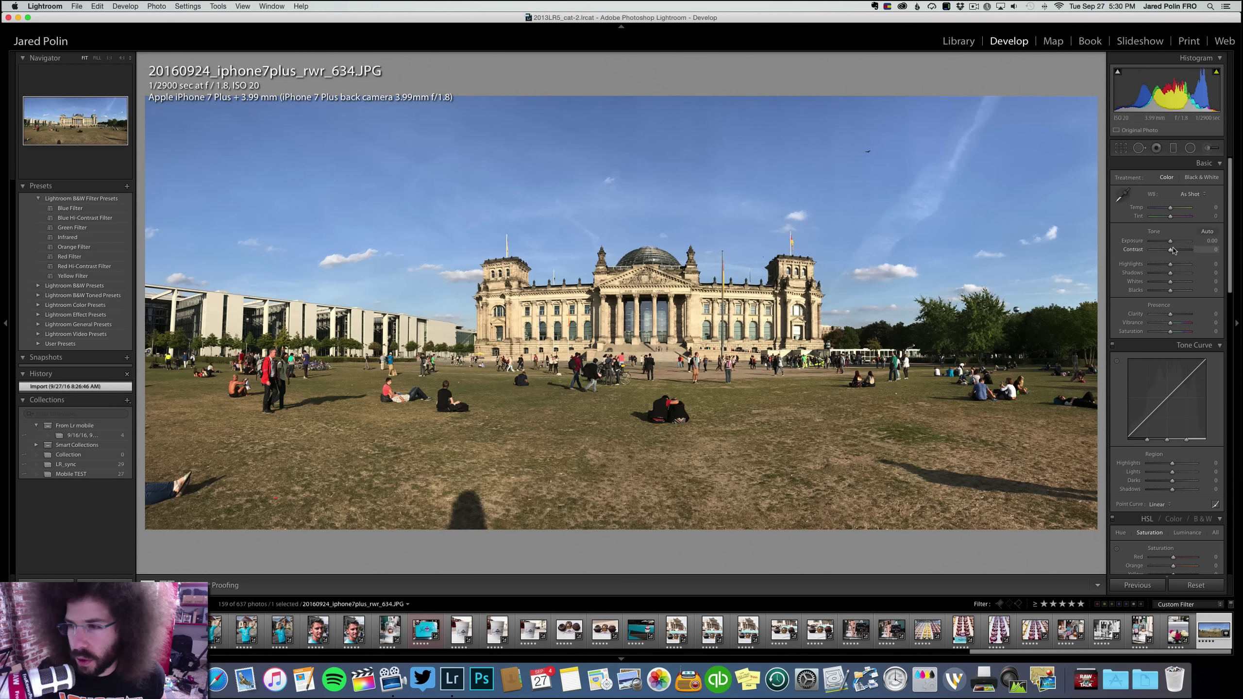
drag(1174, 250, 1176, 251)
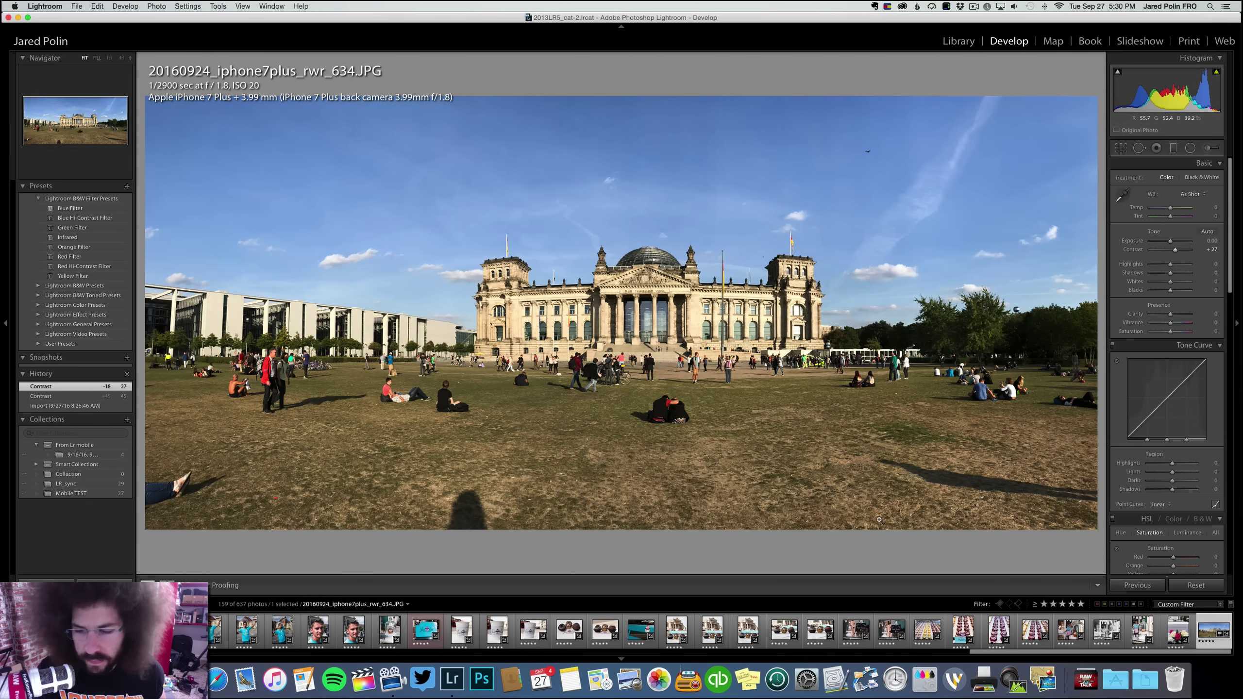
click(957, 41)
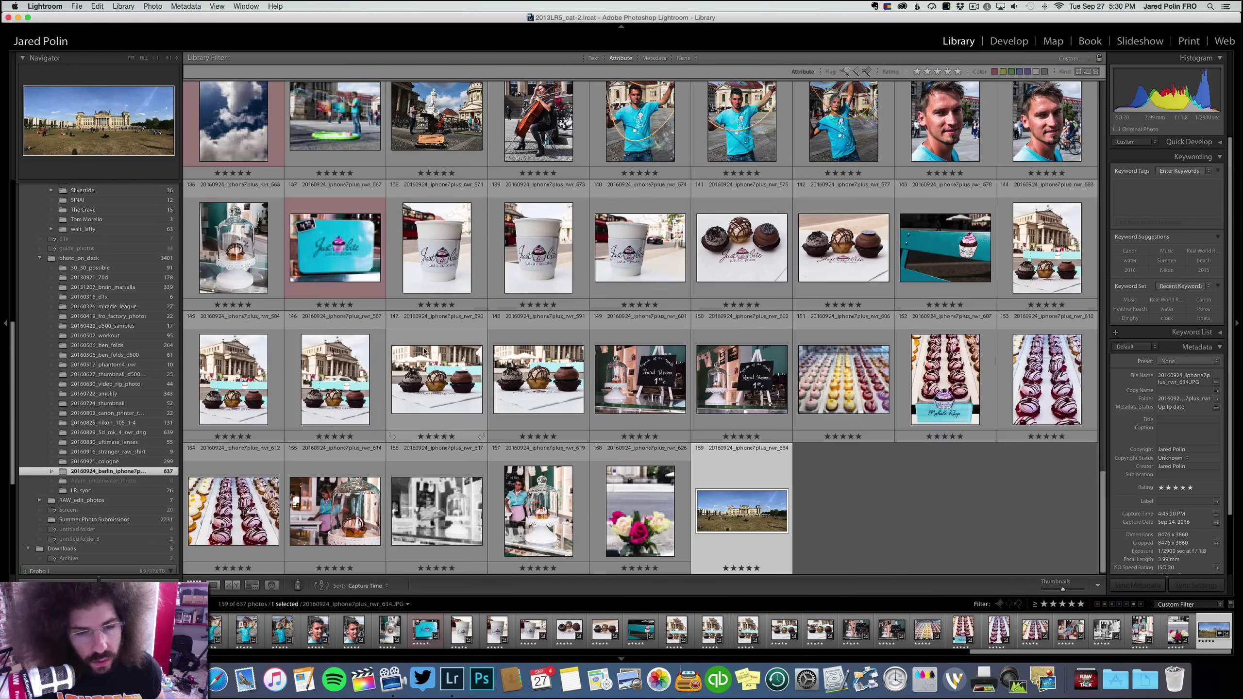
scroll(424, 351, up, 15)
In loupe view, red-label rwr_005, rwr_006, rwr_012, rwr_017 and the memorial photo
double_click(228, 164)
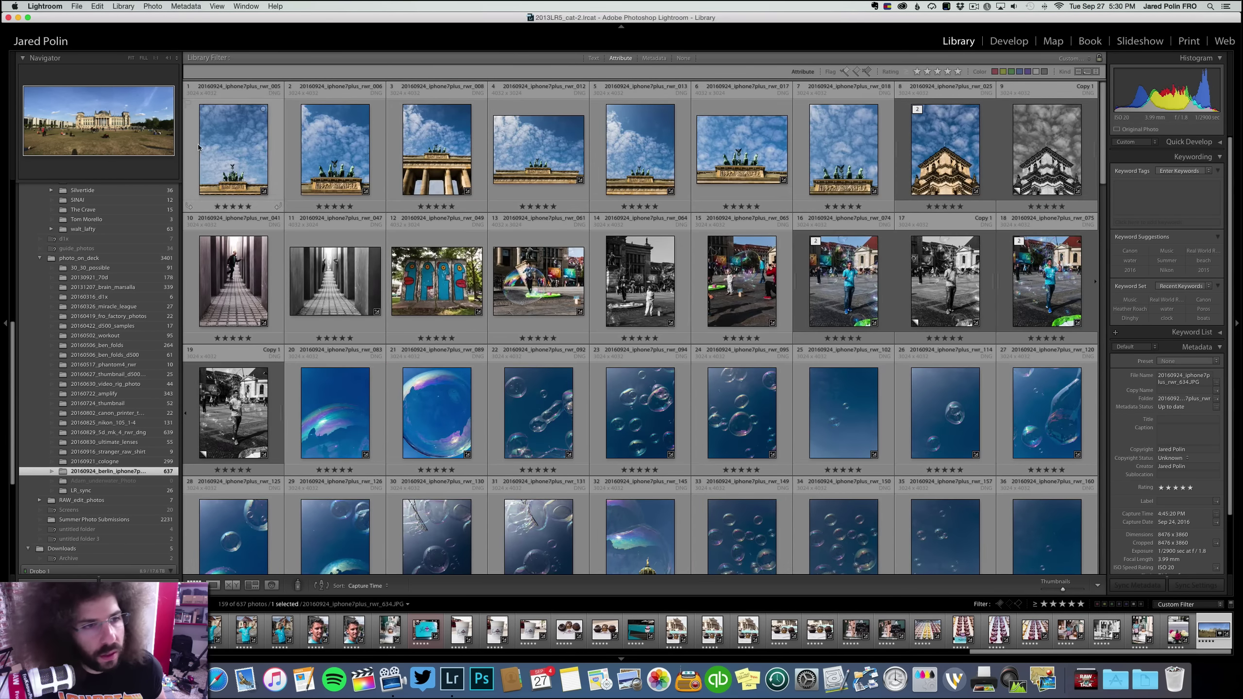
key(6)
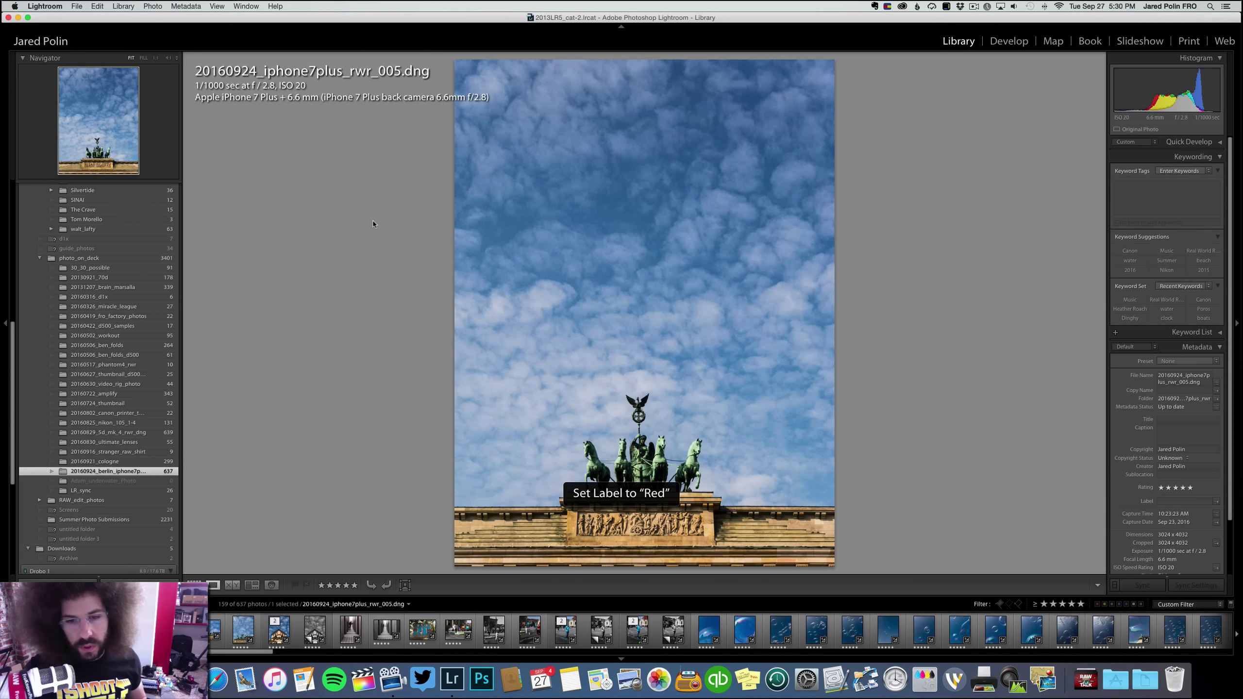
key(Right)
key(6)
key(Right)
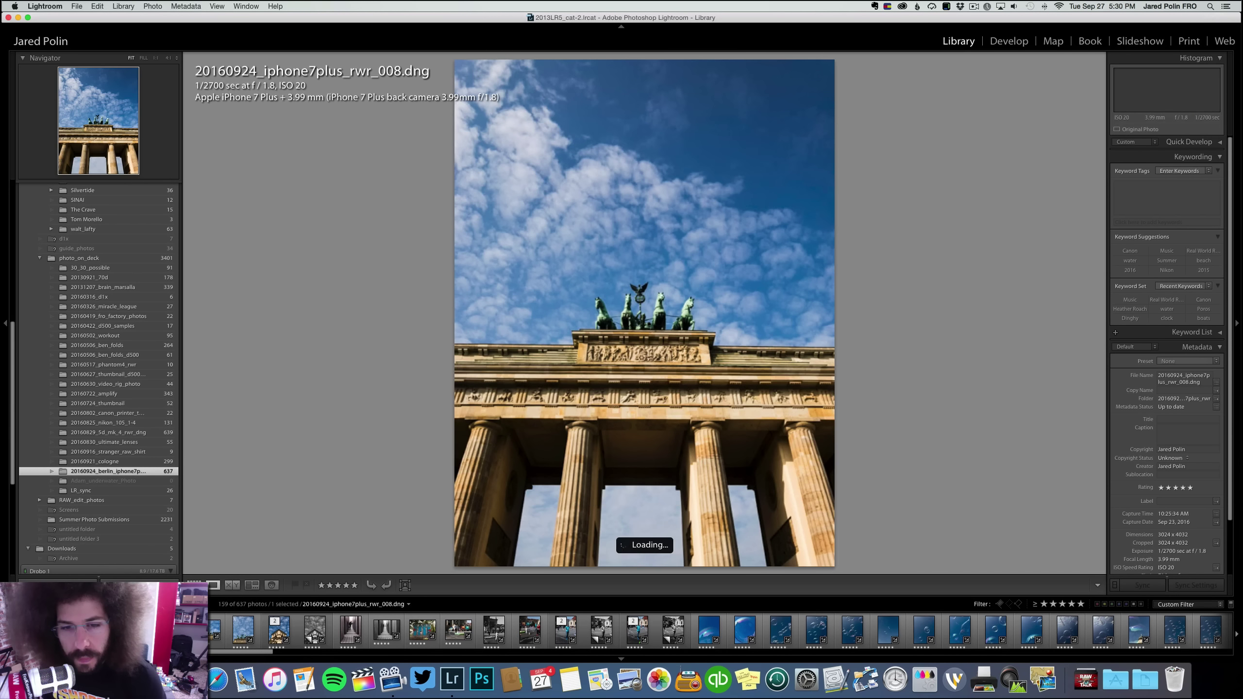
key(6)
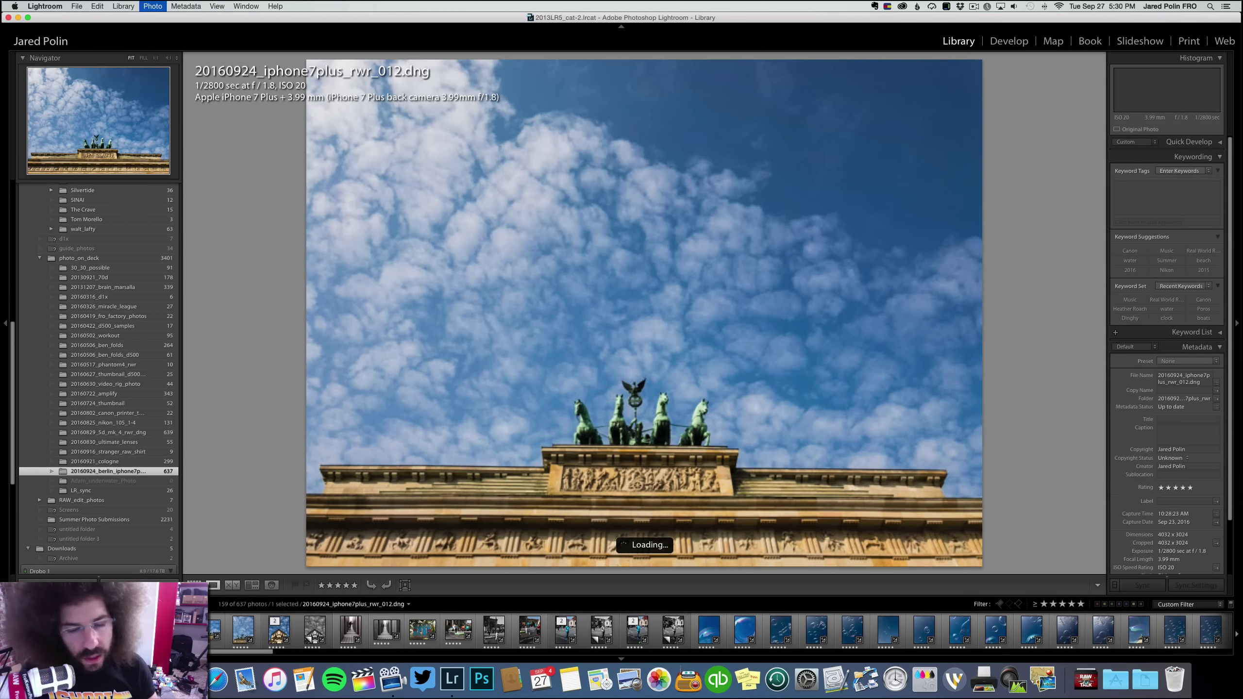
key(6)
key(Right)
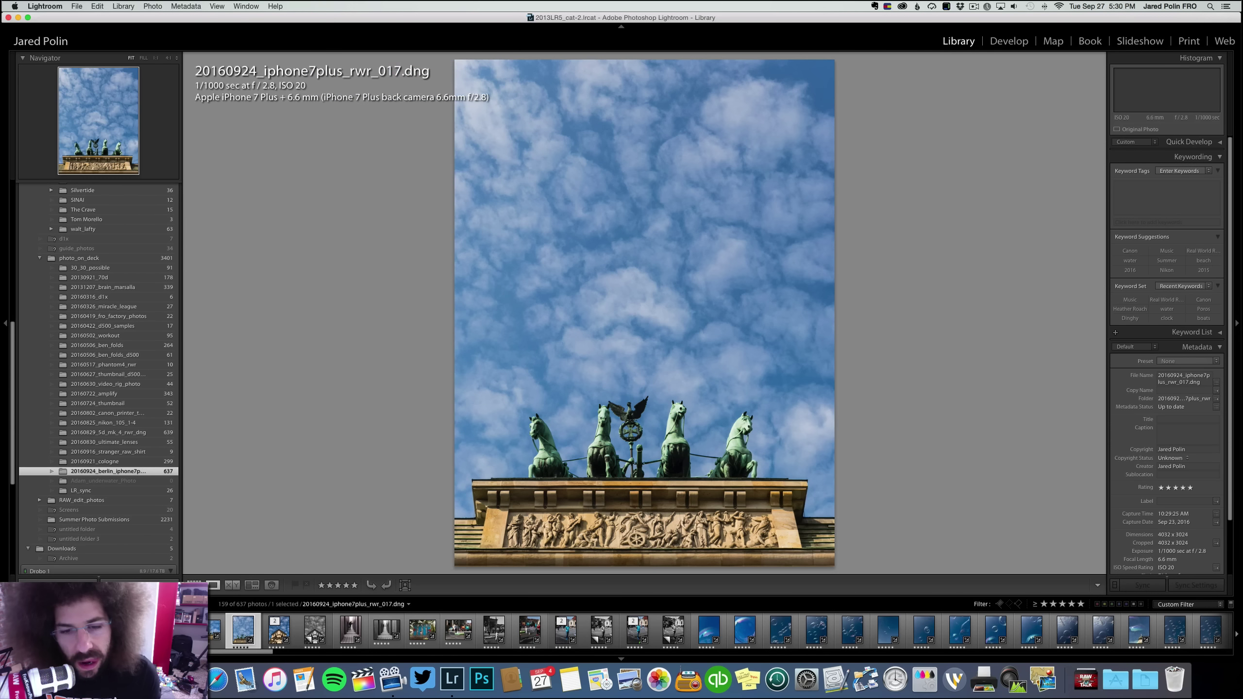
key(6)
key(Right)
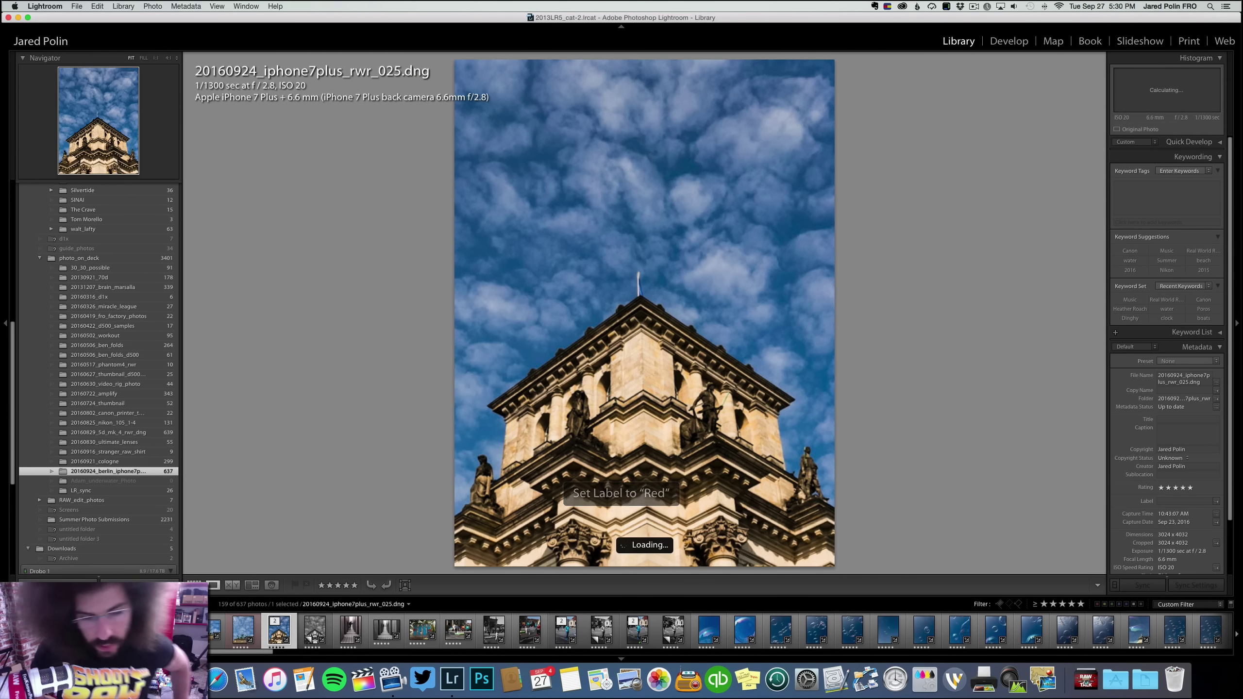
key(Right)
key(6)
key(Right)
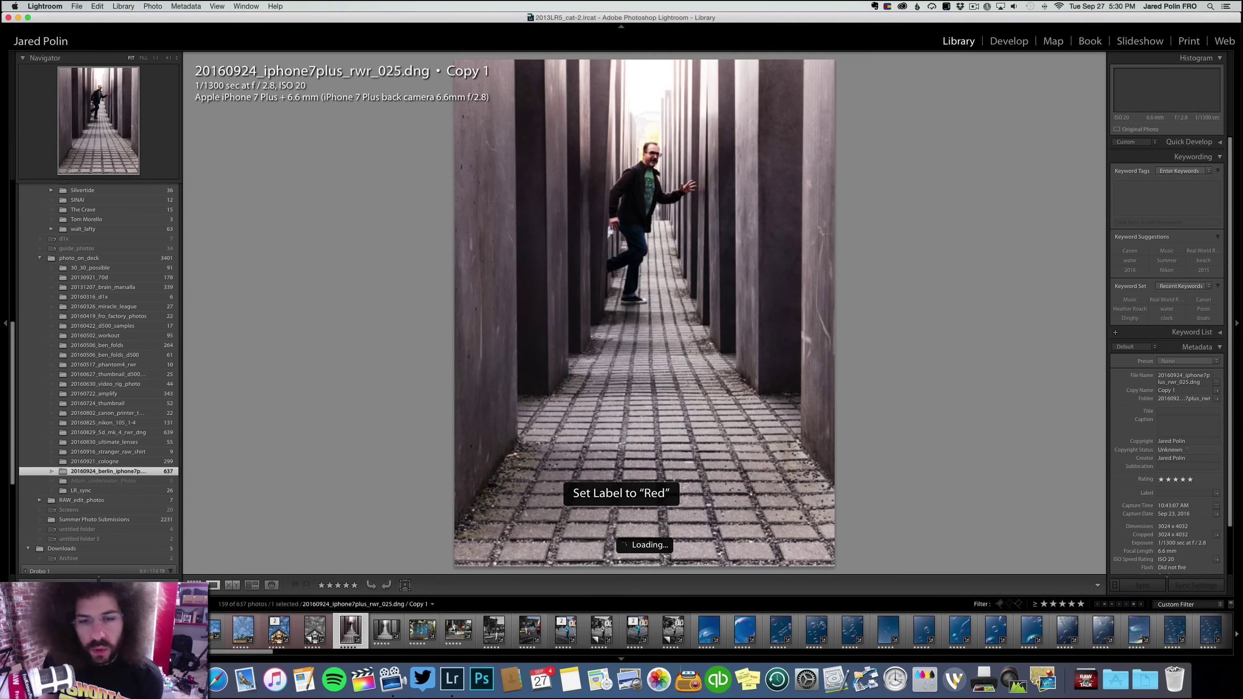
key(Right)
key(Right)
Red-label the keeper bubble photos, including rwr_064, rwr_130, dome rwr_145, rwr_149 and rwr_160
key(Right)
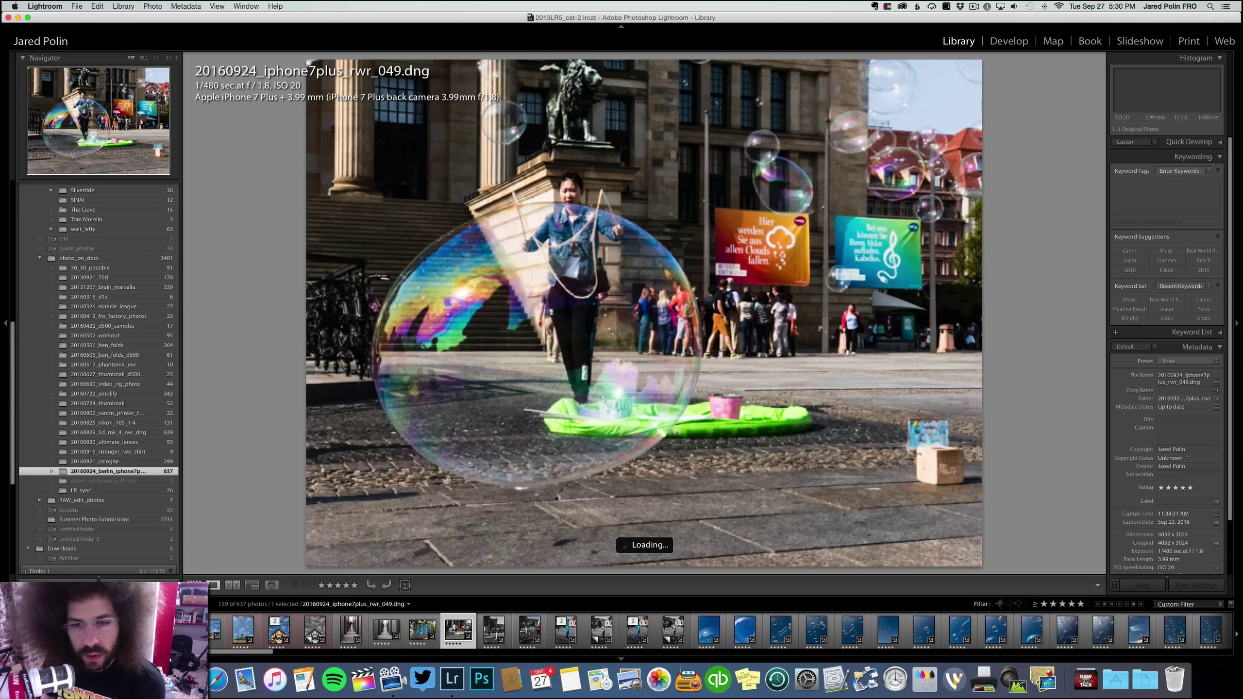
key(Right)
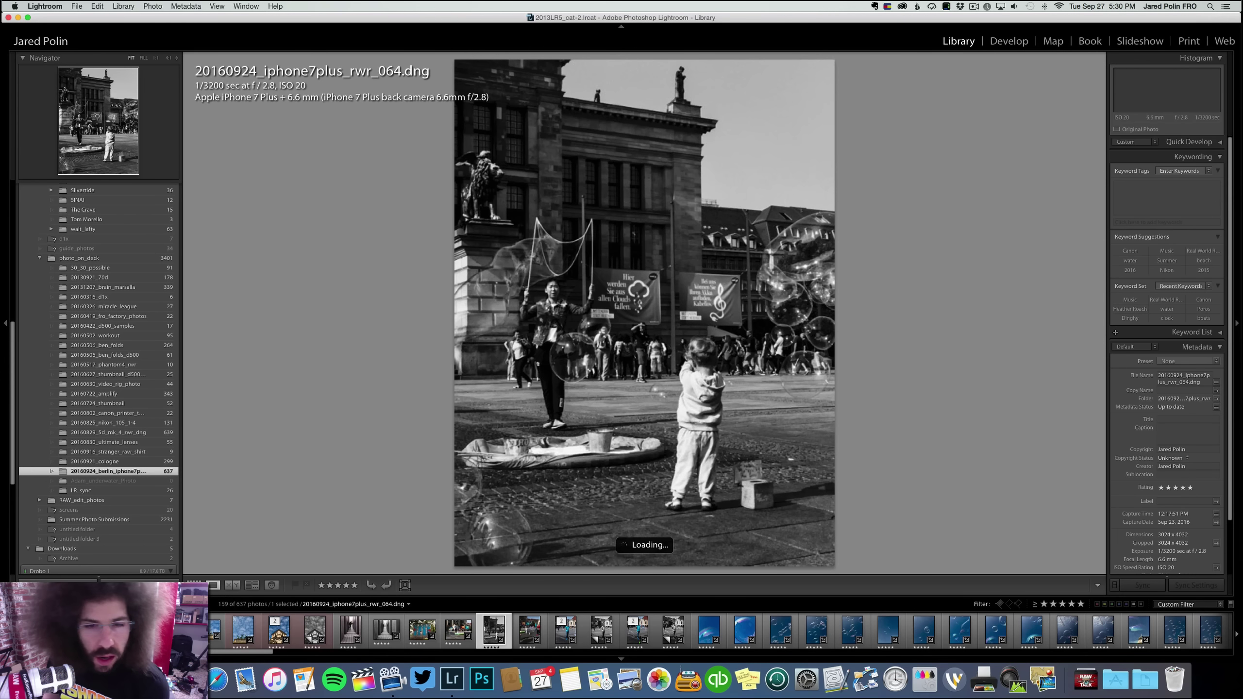
key(Right)
key(Right)
key(Right)
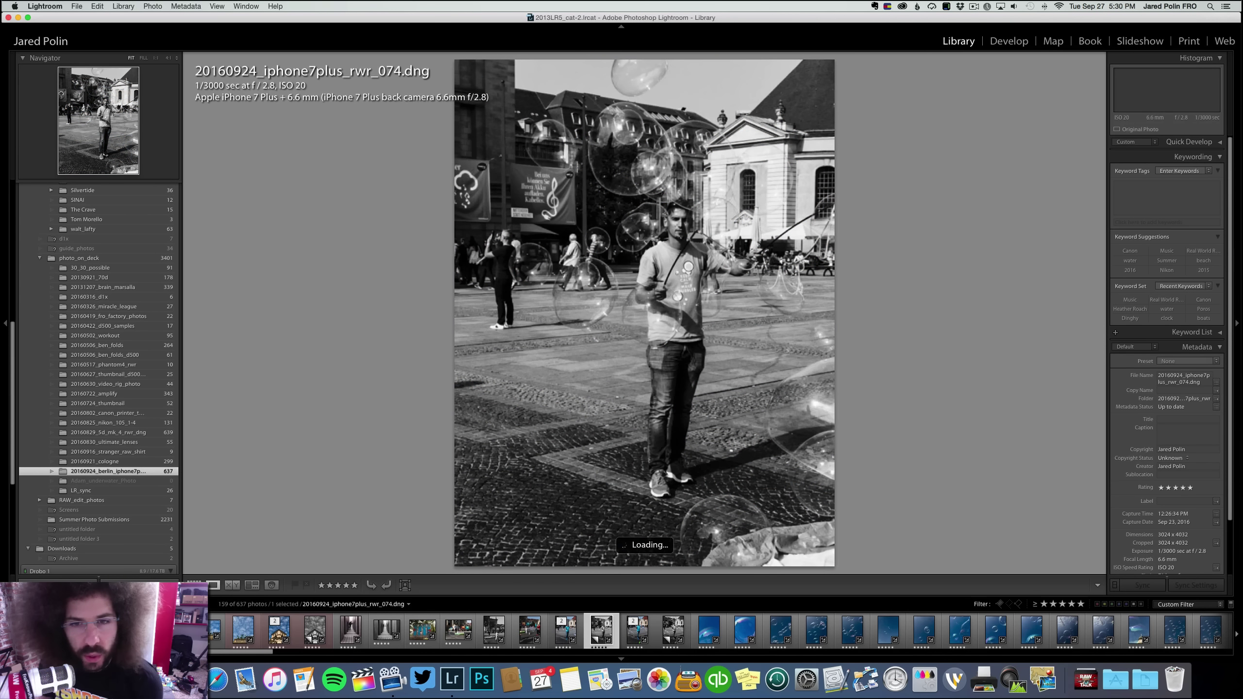
key(6)
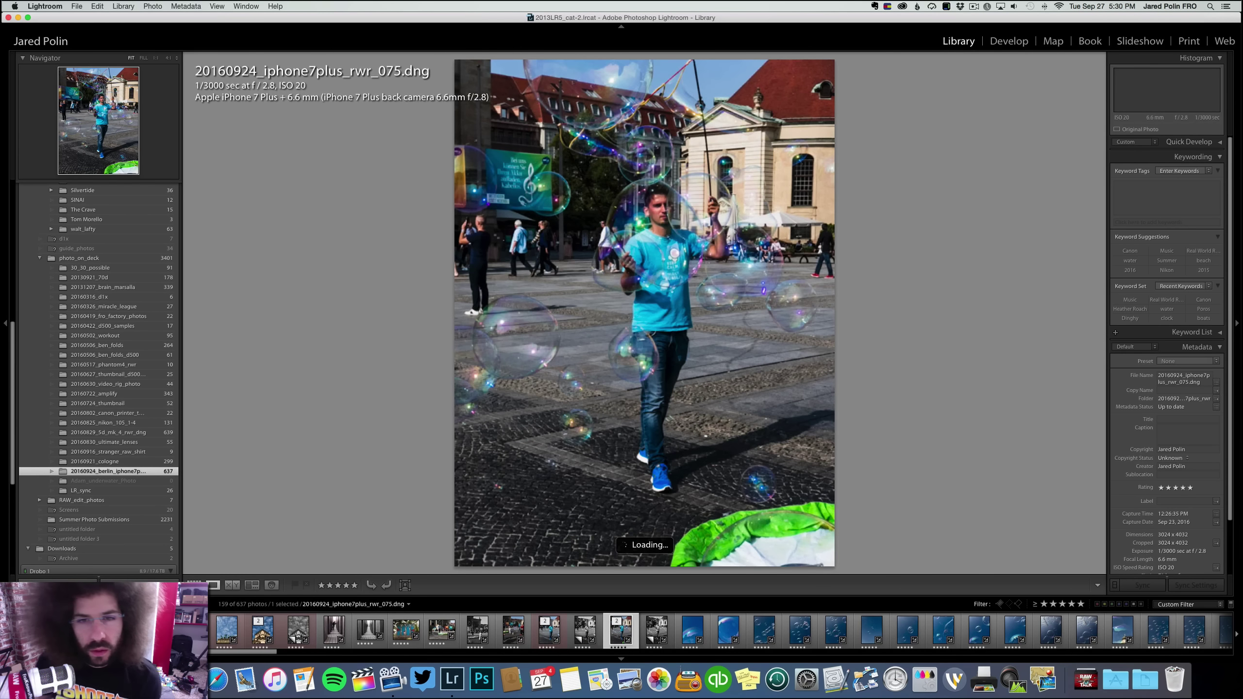
key(Right)
key(Right)
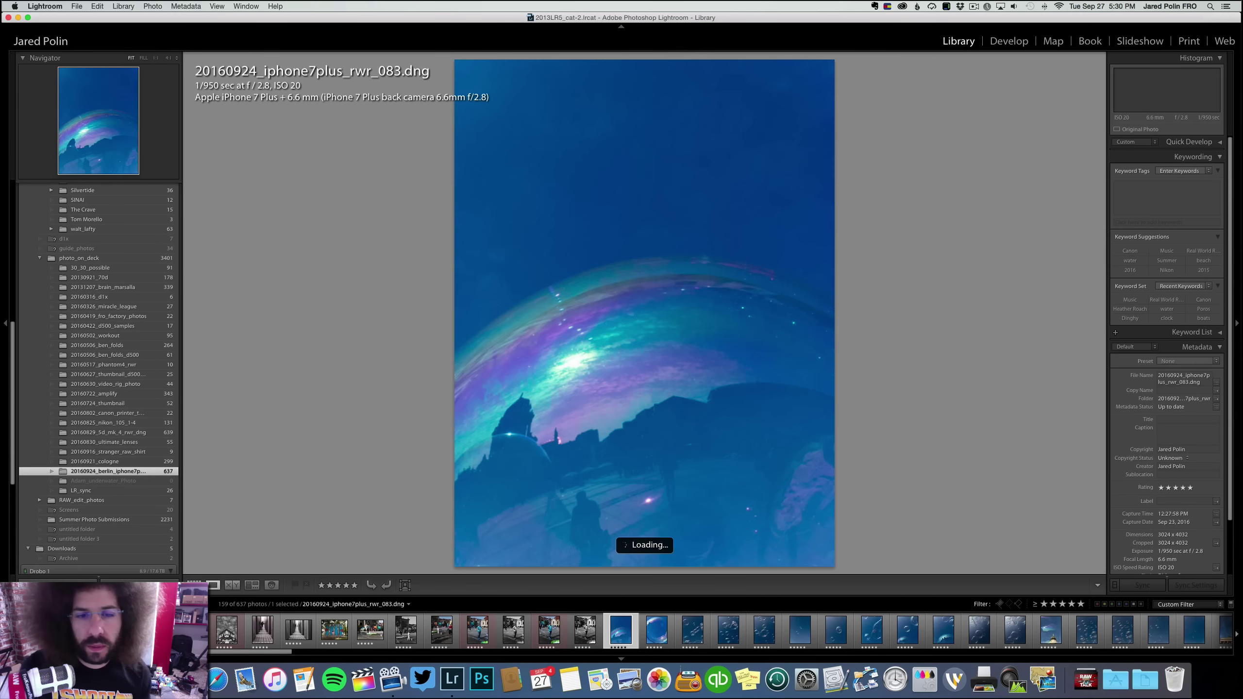
key(Right)
key(Right)
key(Right)
key(Right)
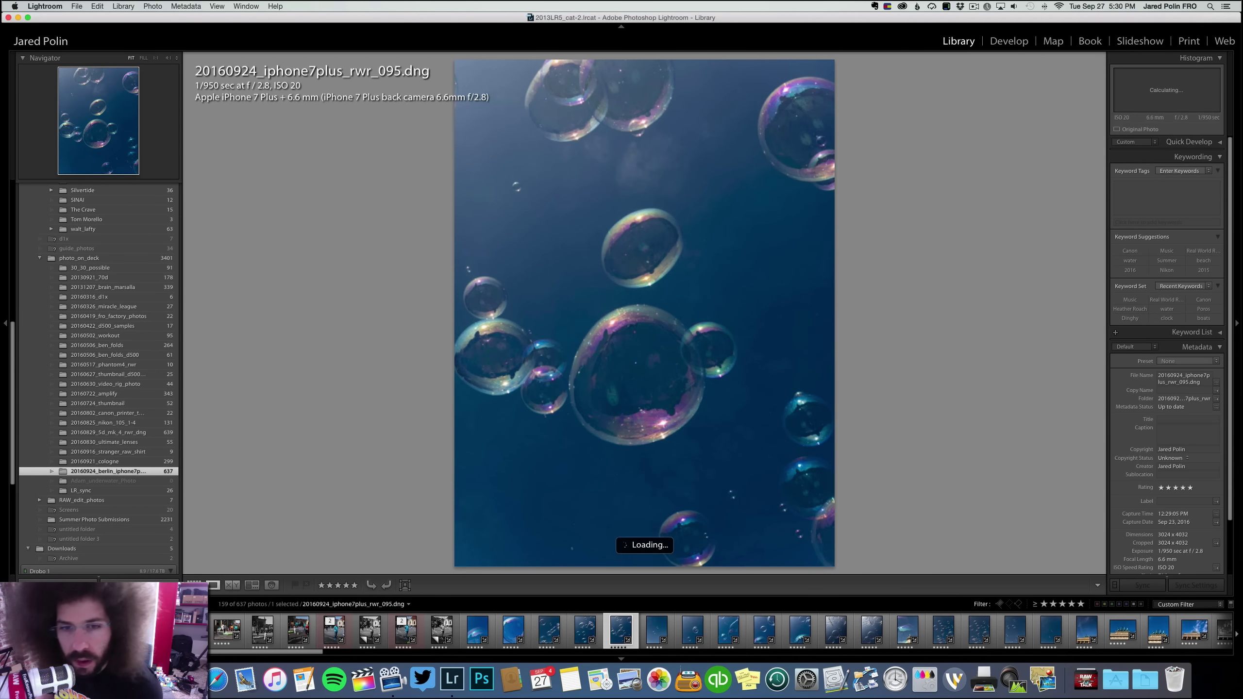
key(6)
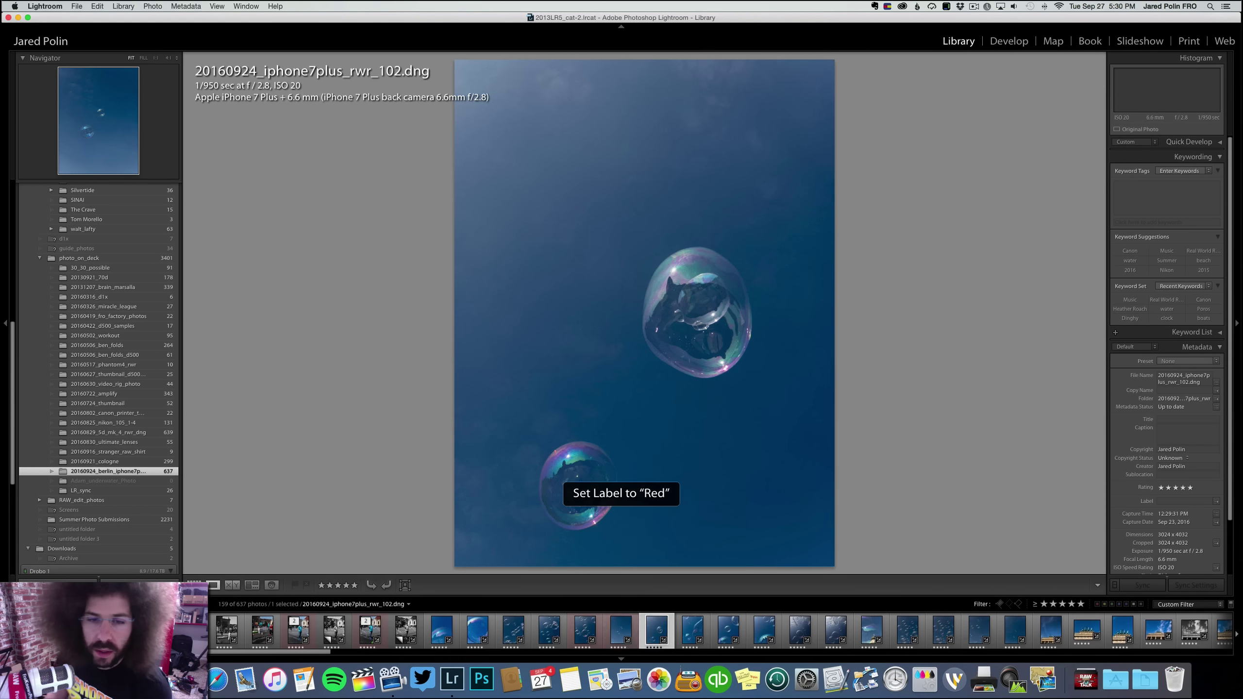
key(6)
key(Right)
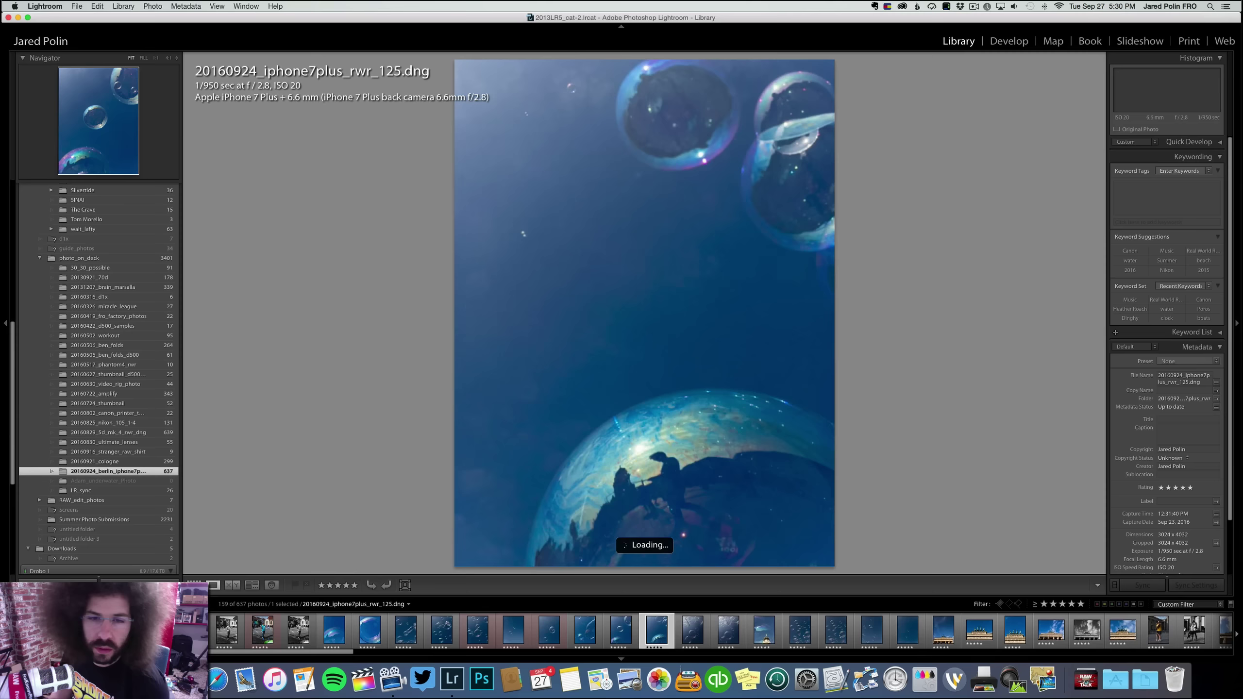
key(6)
key(Right)
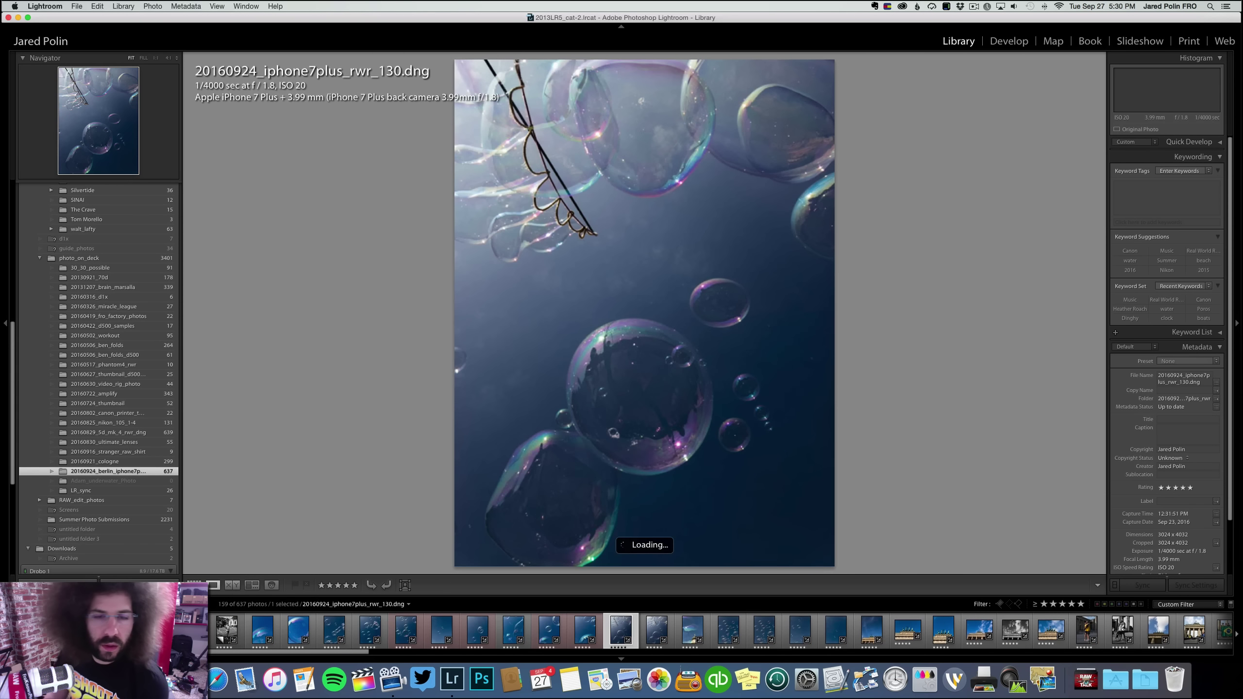
key(6)
key(6)
key(Right)
key(Right)
key(Right)
key(Right)
key(Right)
key(Right)
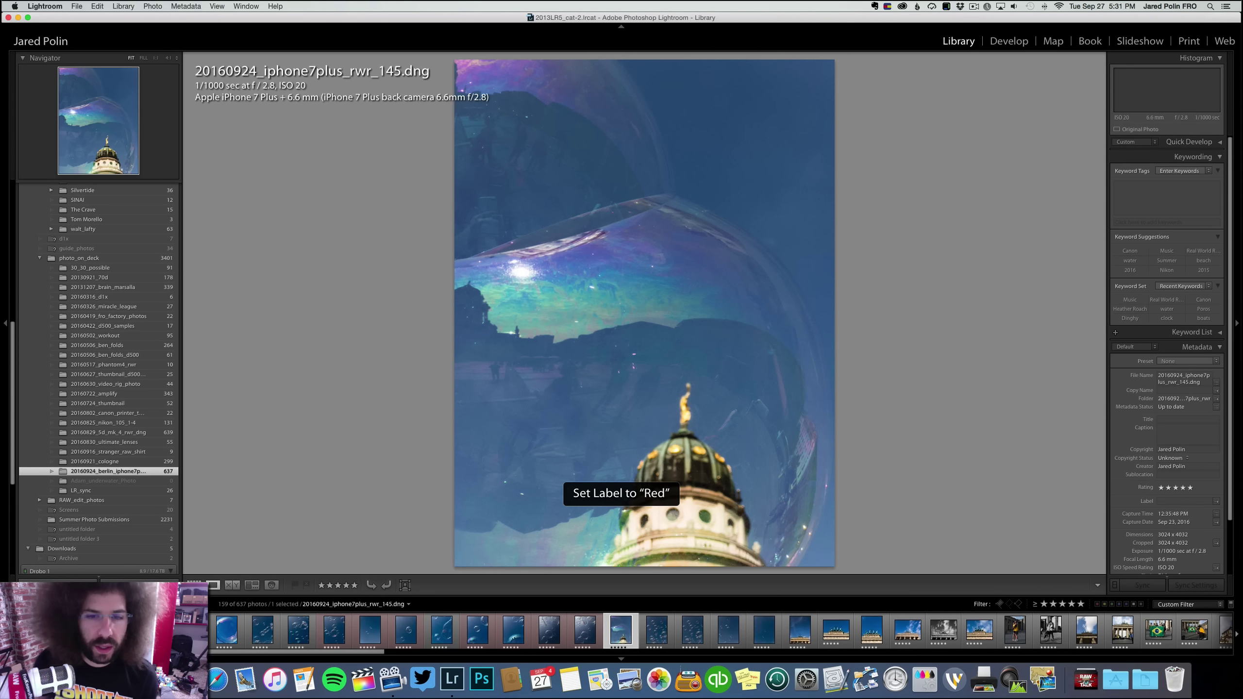
key(Right)
key(6)
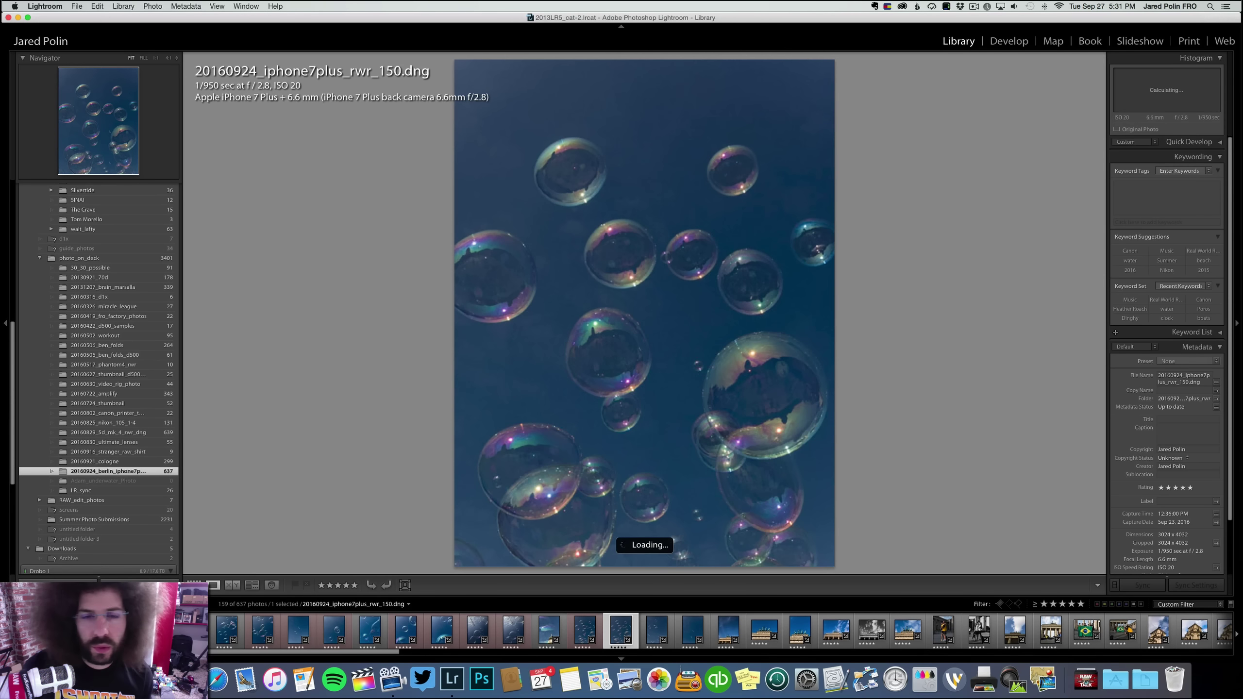
key(6)
key(Right)
key(Right)
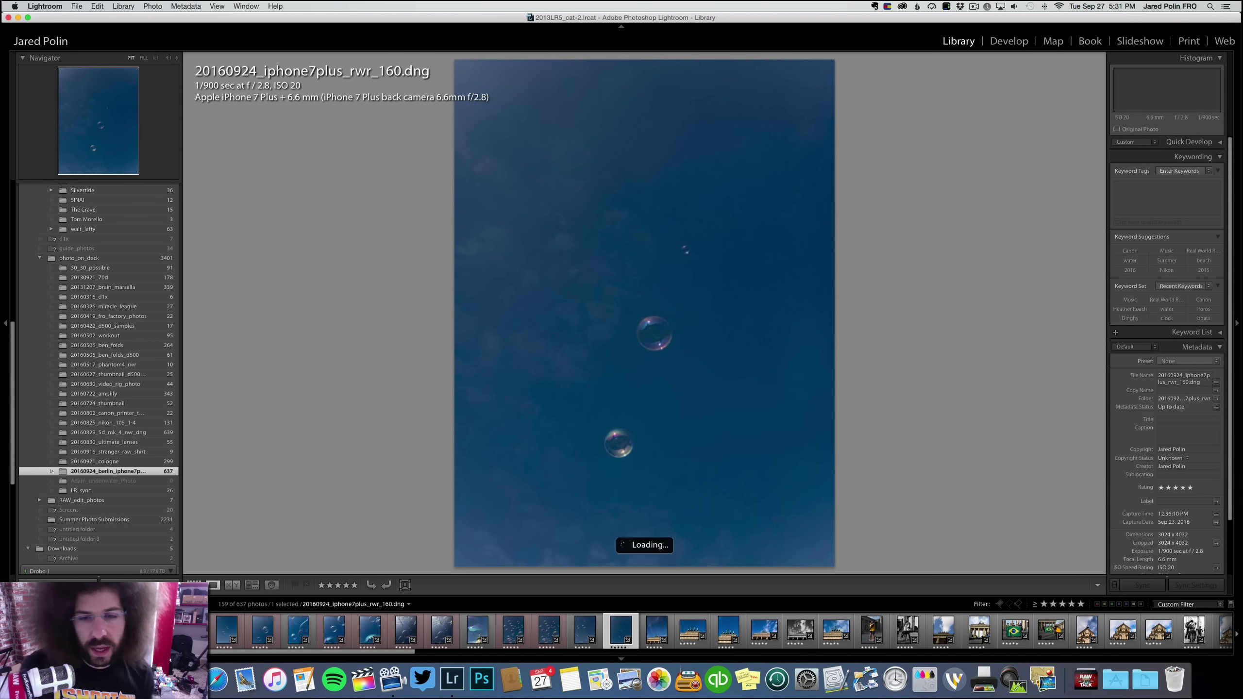
key(6)
Red-label Brandenburg Gate photo rwr_198, the flag group photo and the tower photos
key(Right)
key(Right)
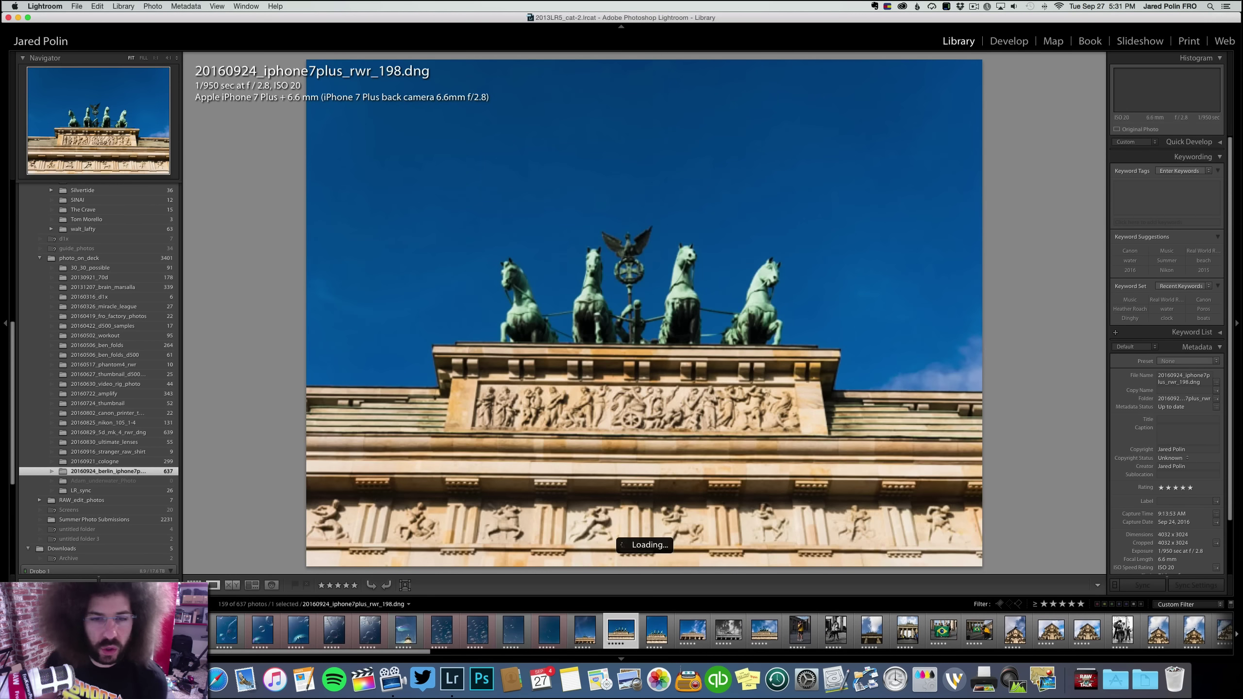
key(6)
key(Right)
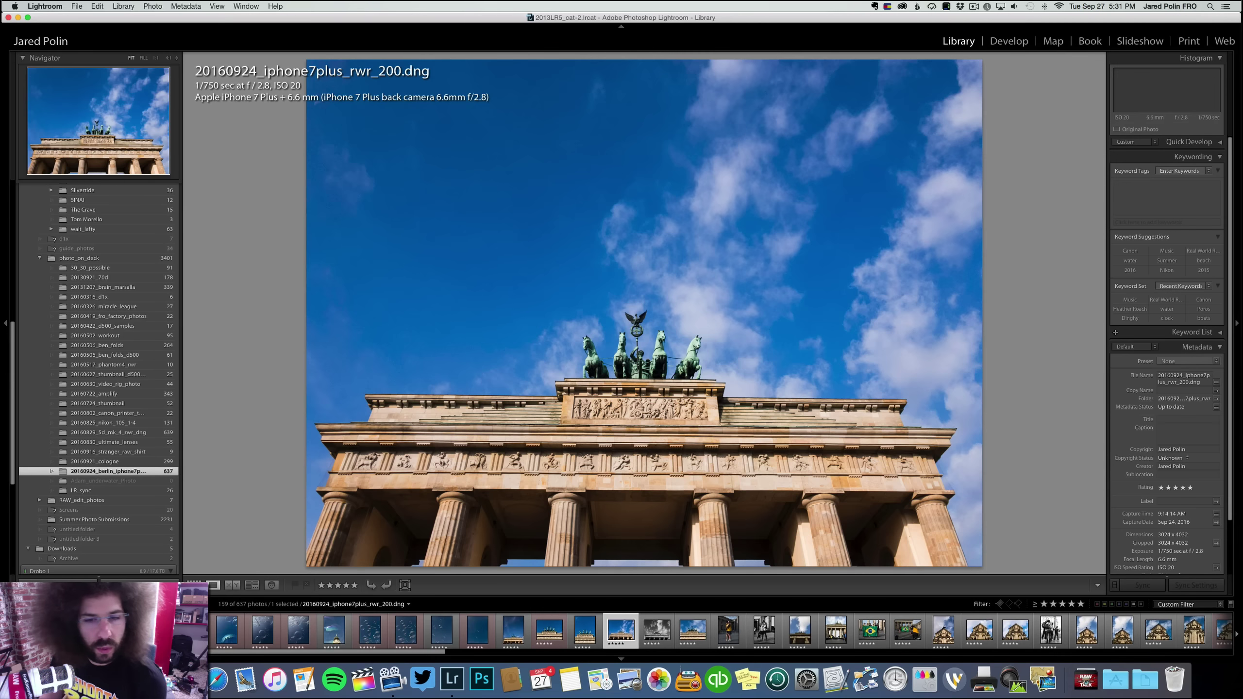
key(Right)
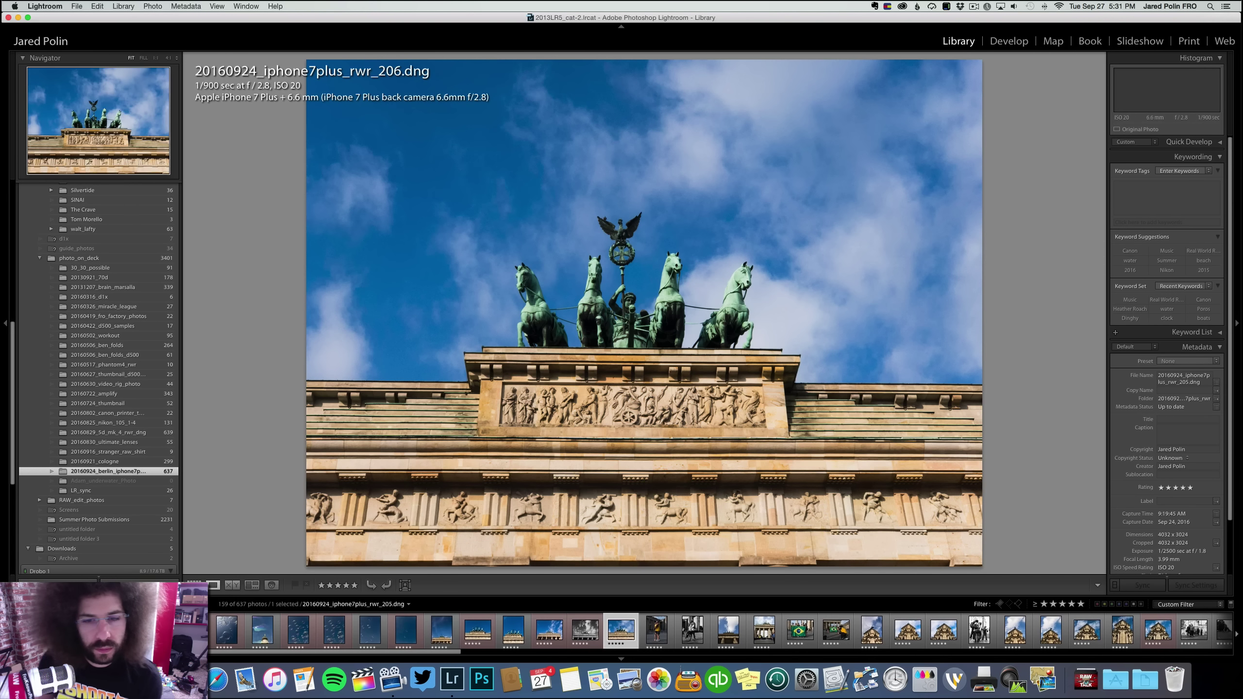
key(Right)
key(Right)
key(Right)
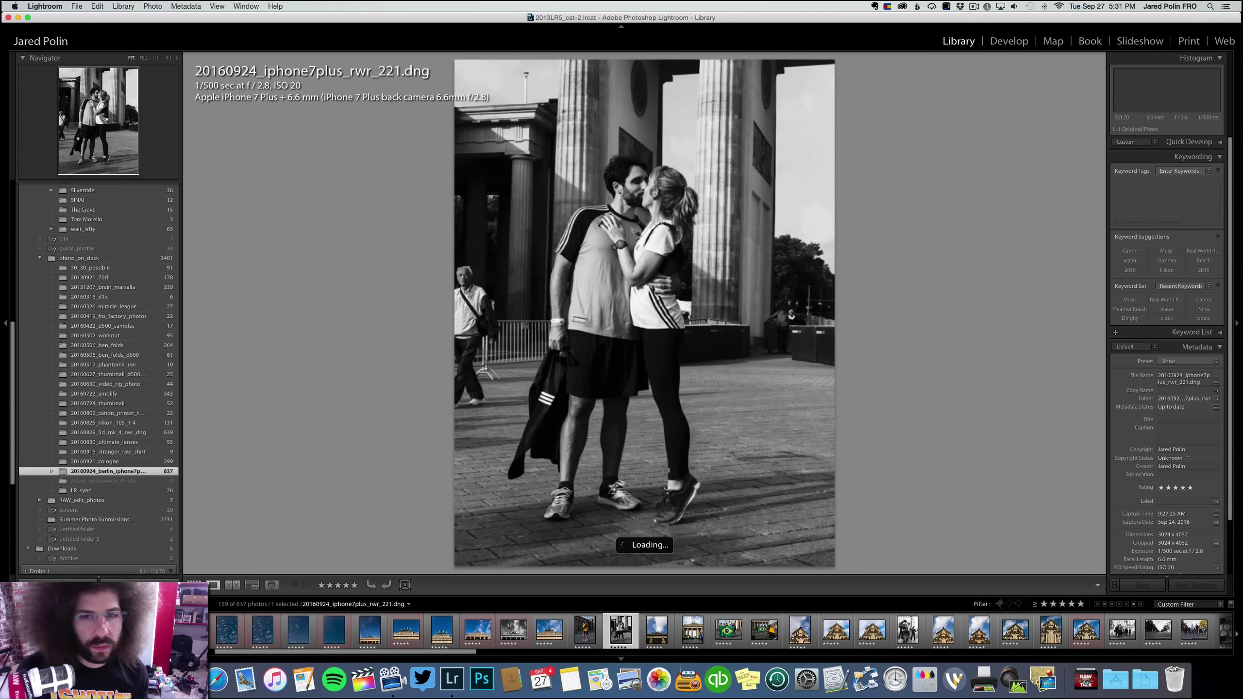
key(Right)
key(Right)
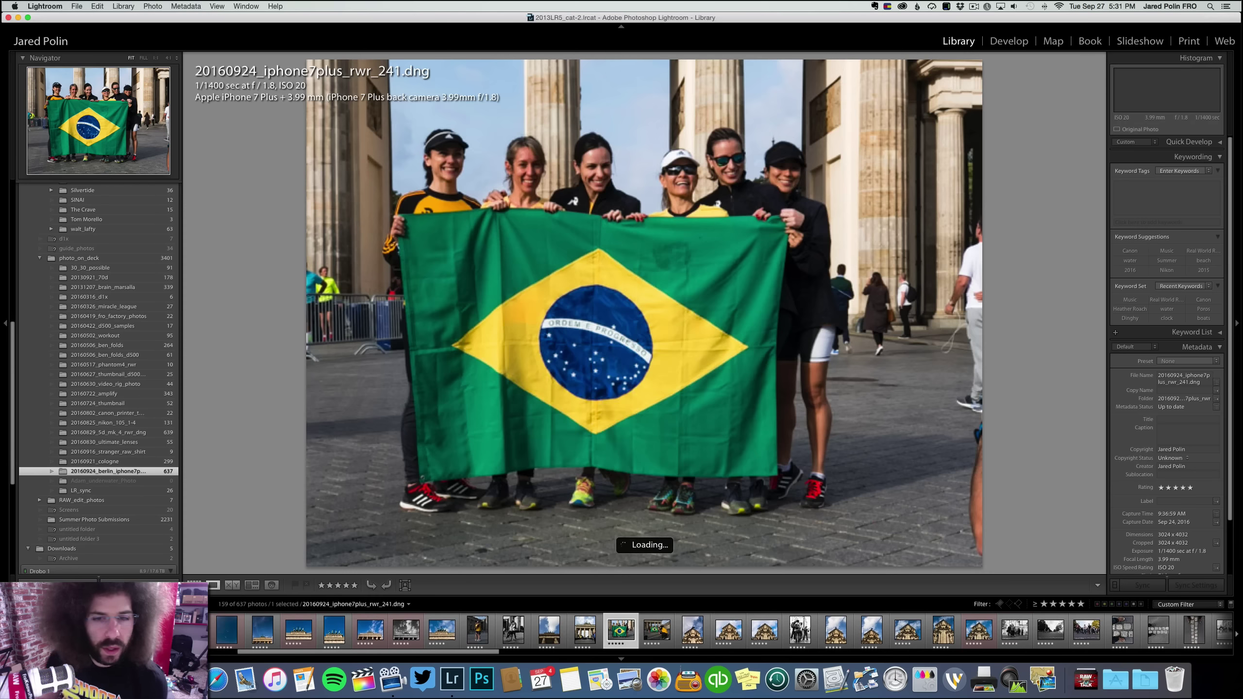
key(Right)
key(6)
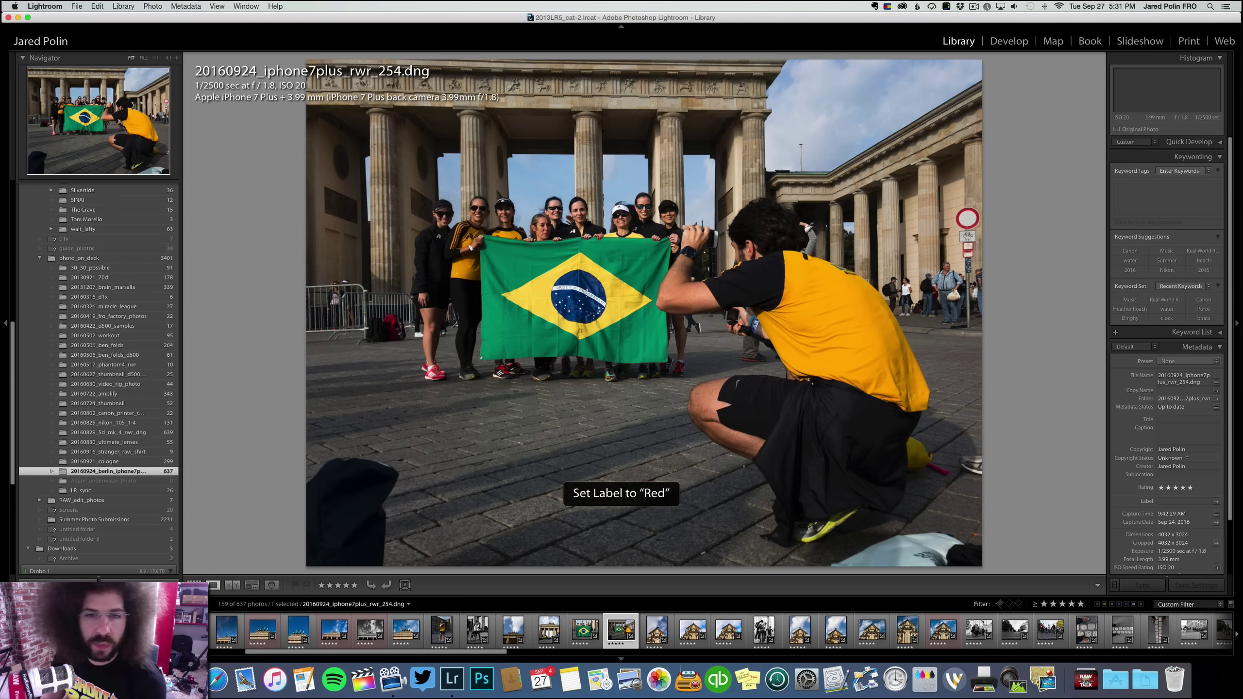
key(Right)
key(Right)
key(6)
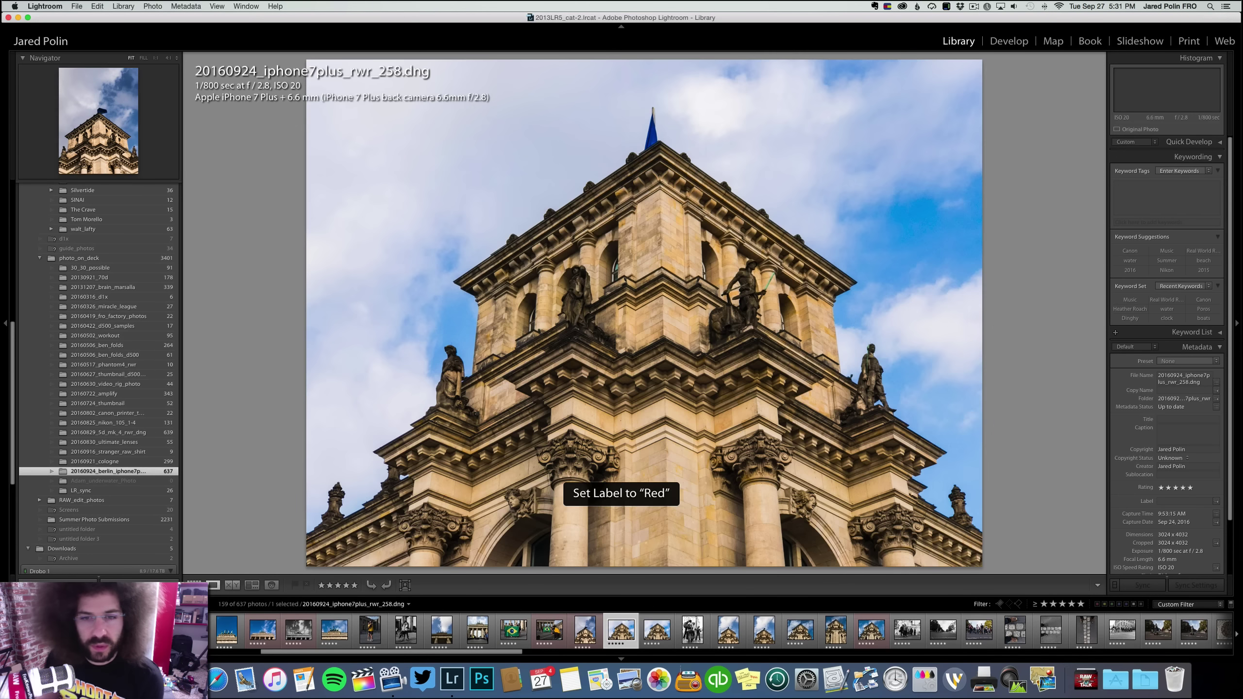
key(Right)
key(6)
key(Right)
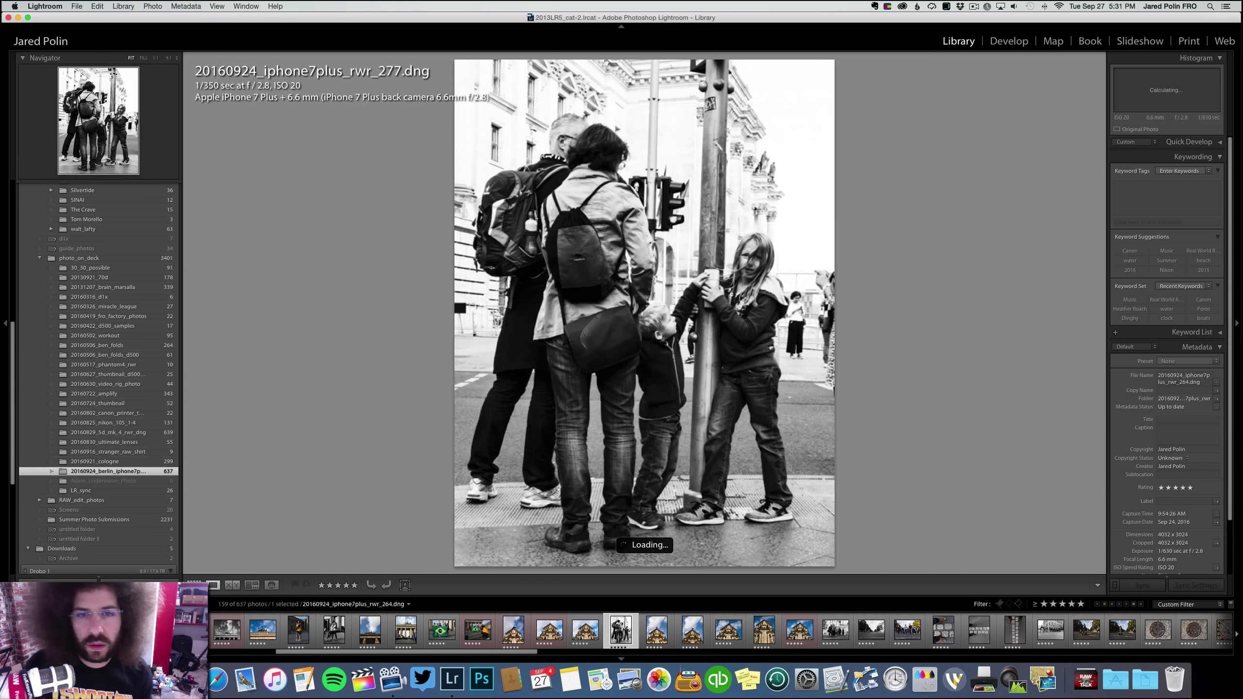
Red-label tower photo rwr_294 and cobblestone photo rwr_316, removing the label from rwr_295
key(Right)
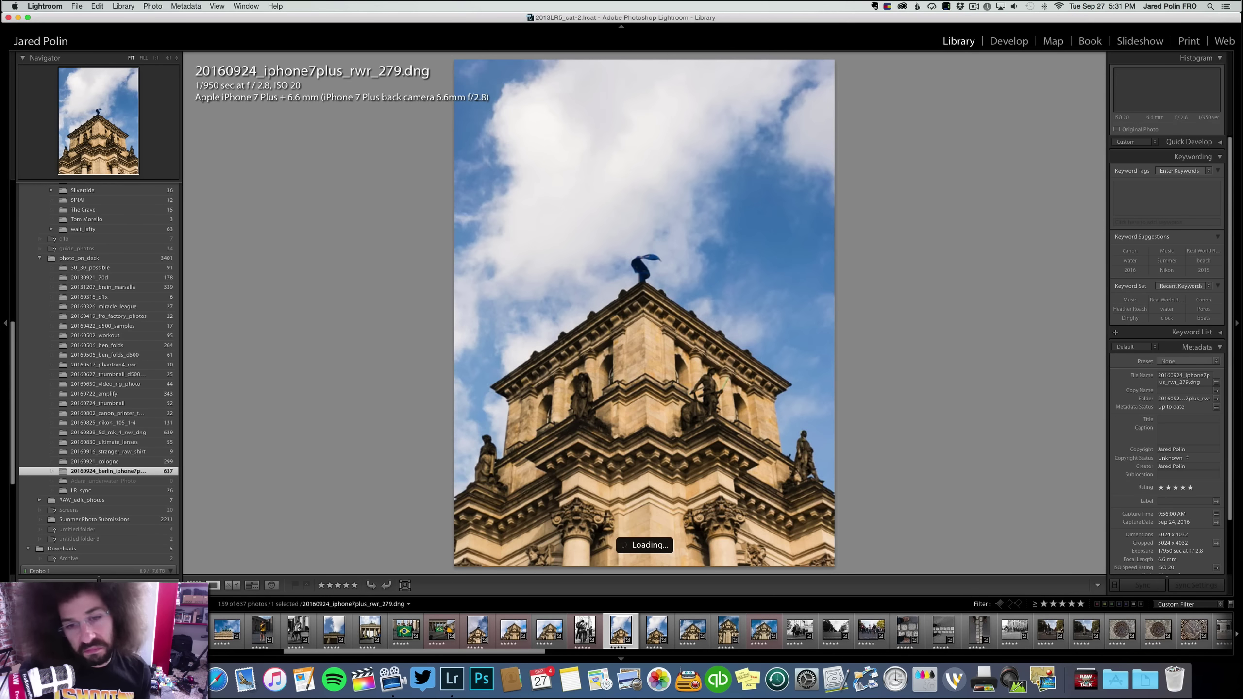
key(6)
key(Right)
key(Right)
key(Right)
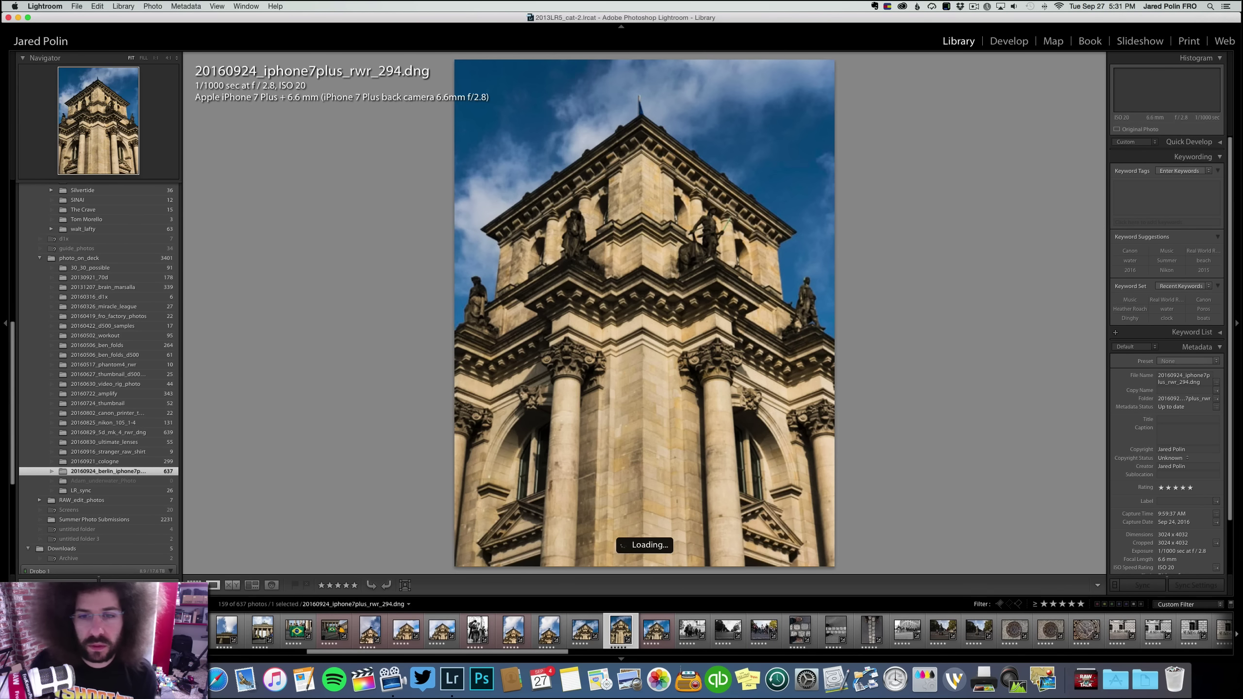
key(Right)
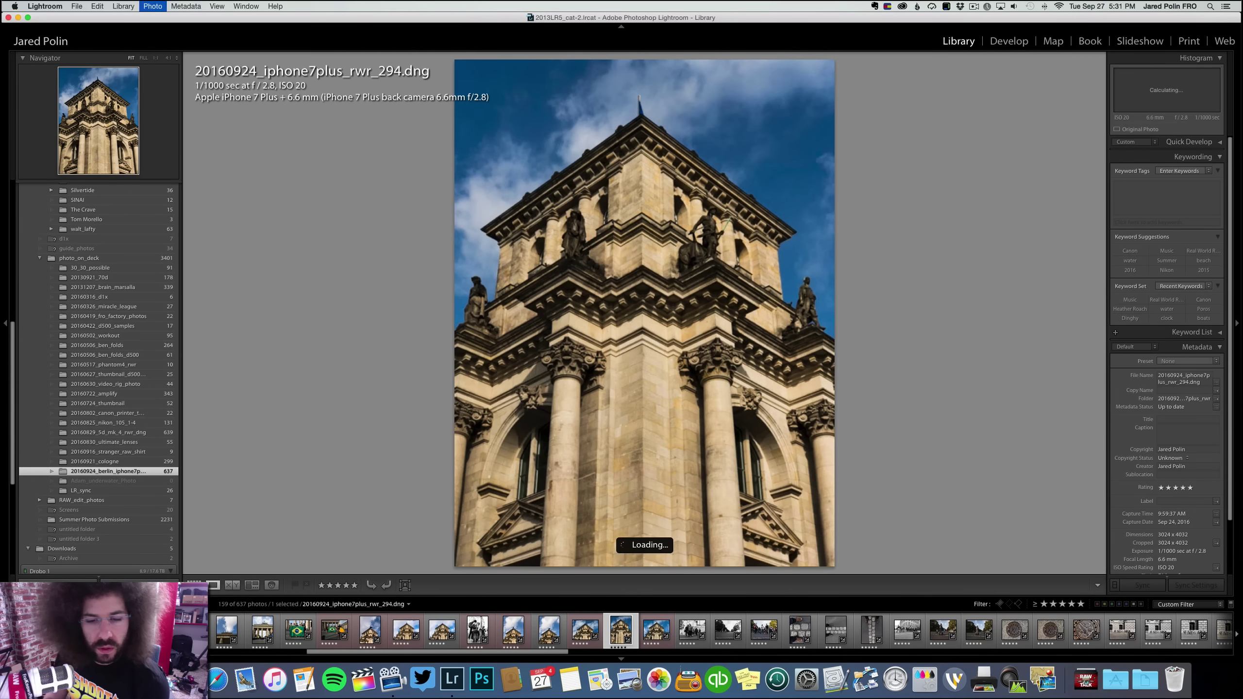
key(6)
key(Right)
key(6)
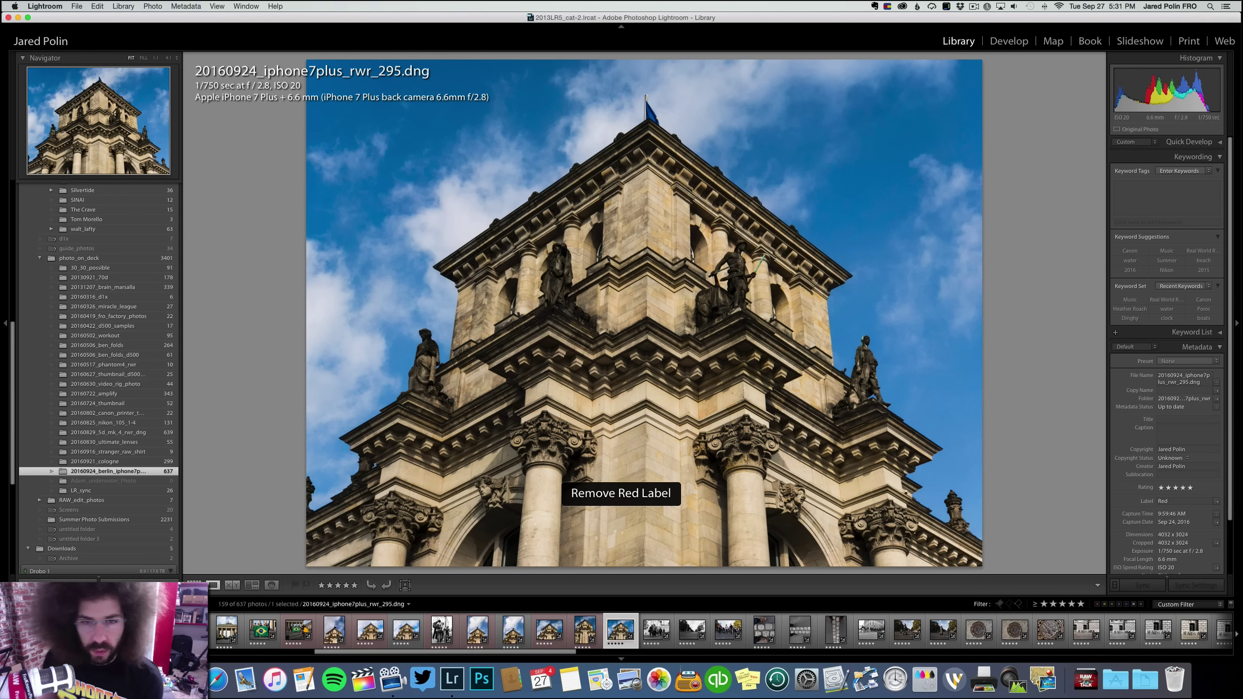
key(Right)
key(Right)
key(Right)
key(Right)
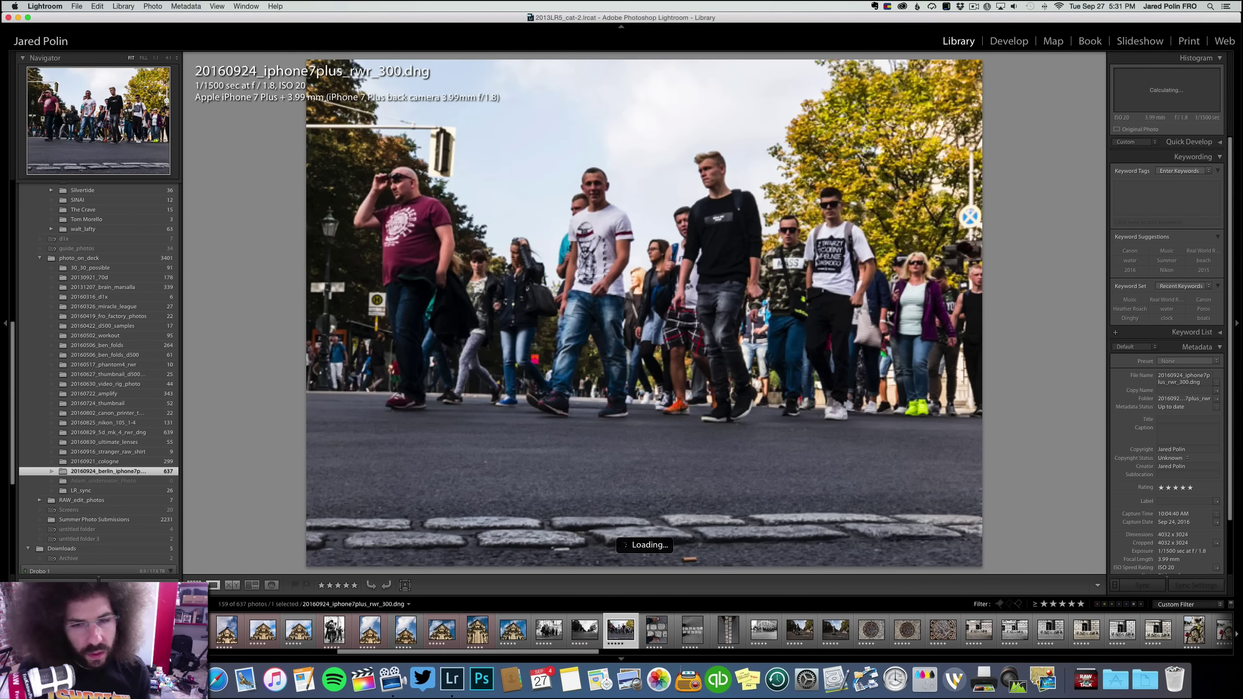
key(Right)
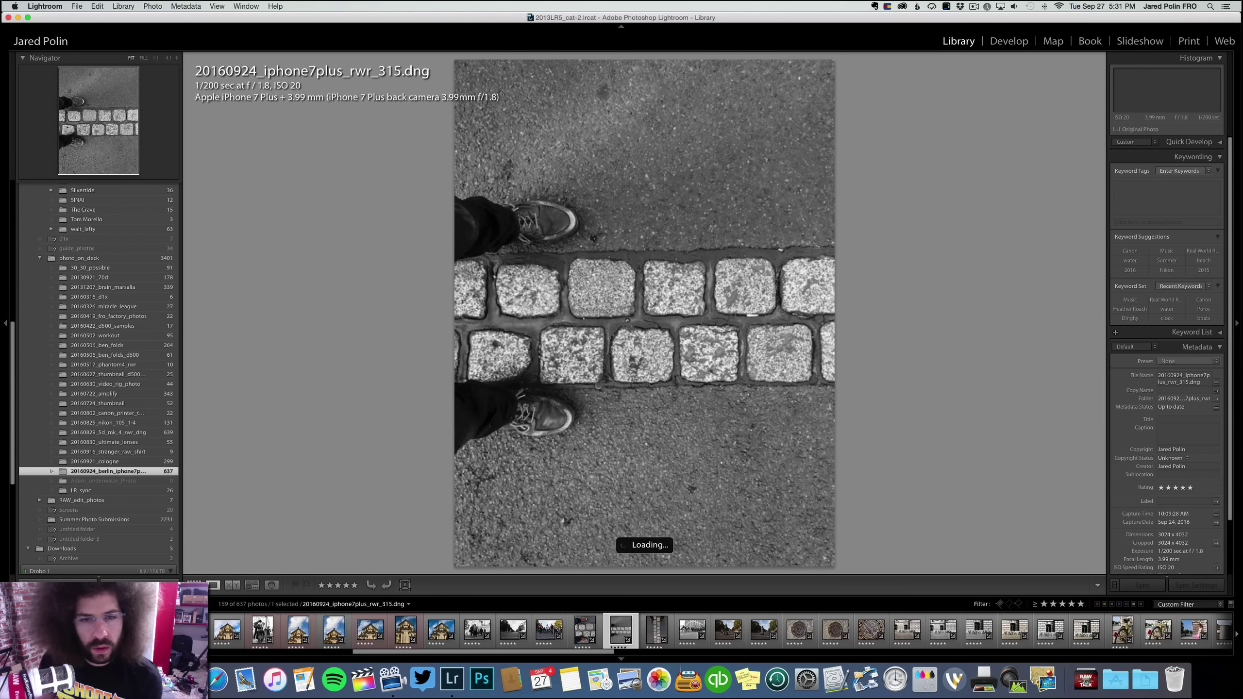
key(Right)
key(Right)
key(Left)
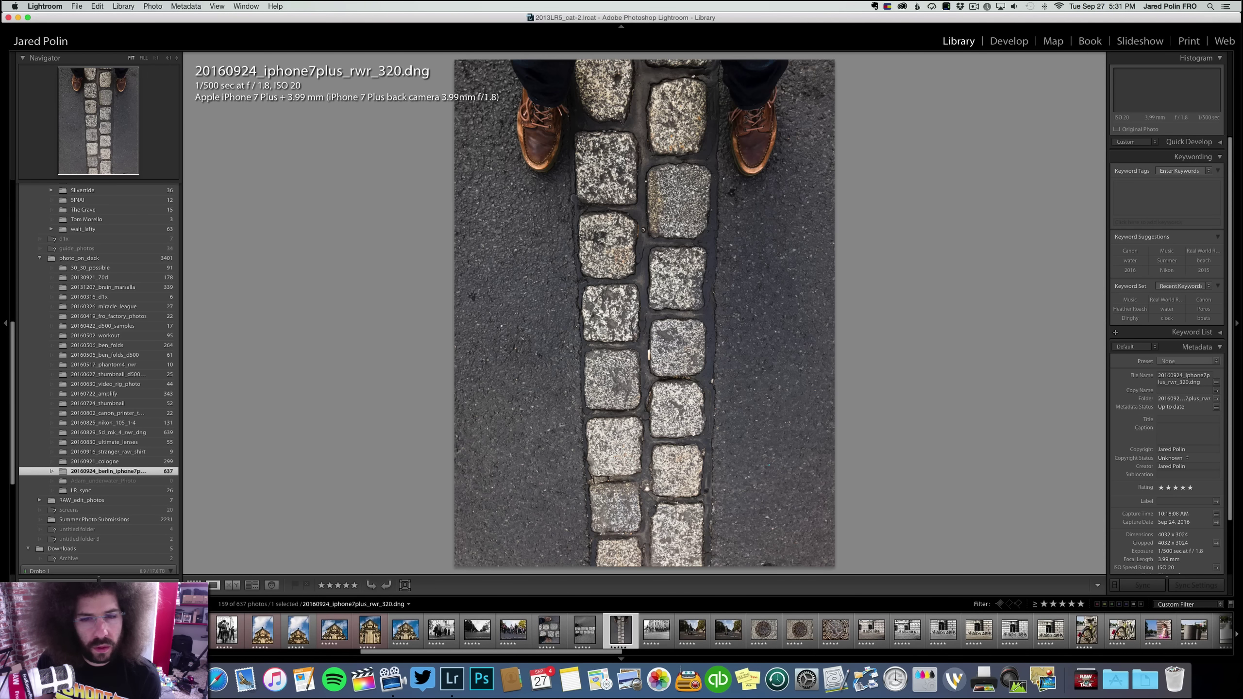
key(6)
key(Right)
key(Right)
key(Right)
key(Right)
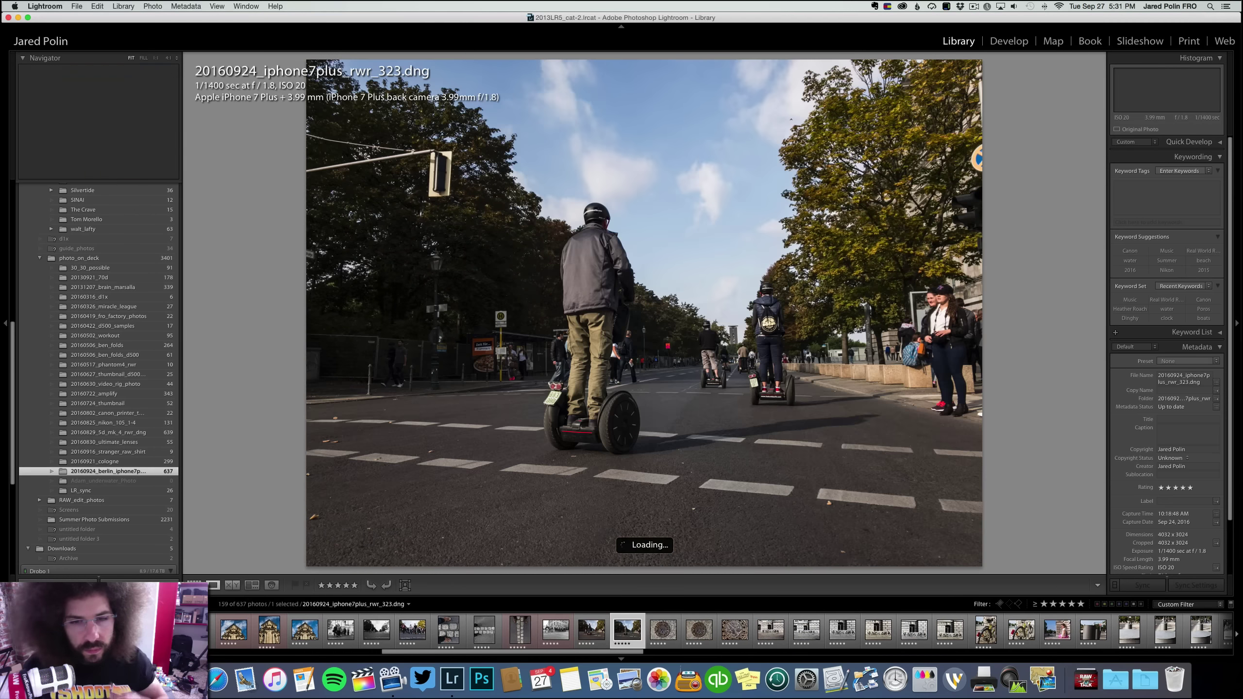
key(Right)
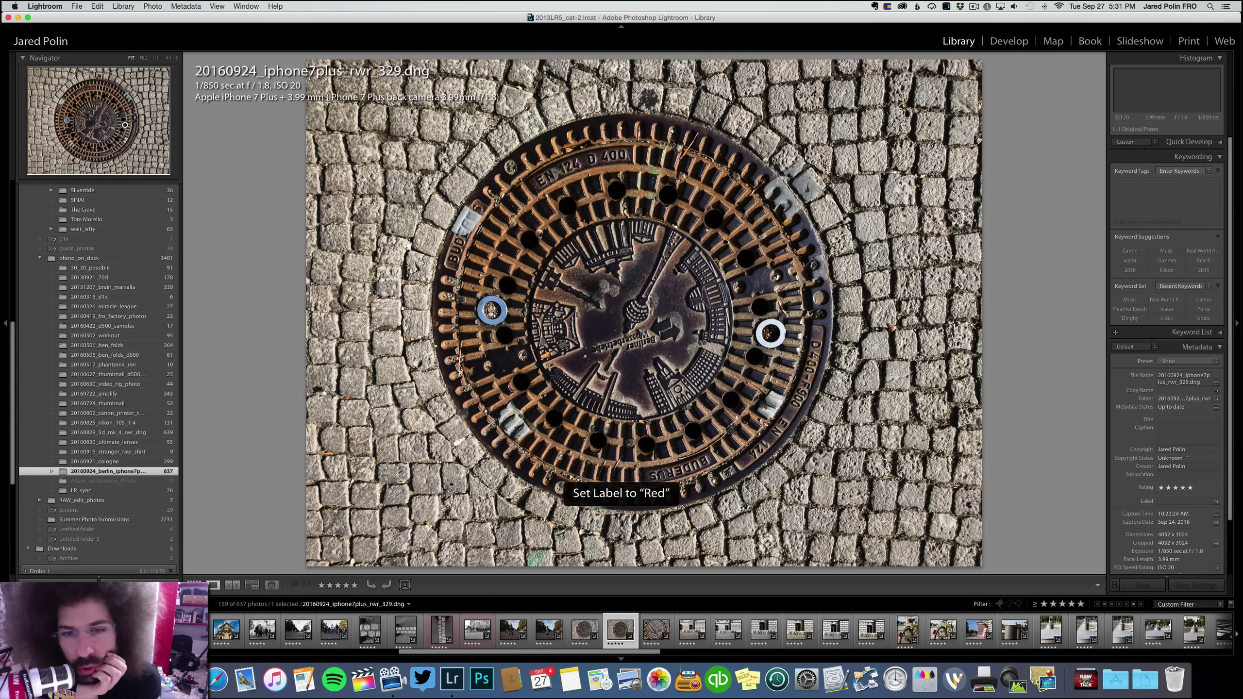
key(Right)
key(Right)
key(Right)
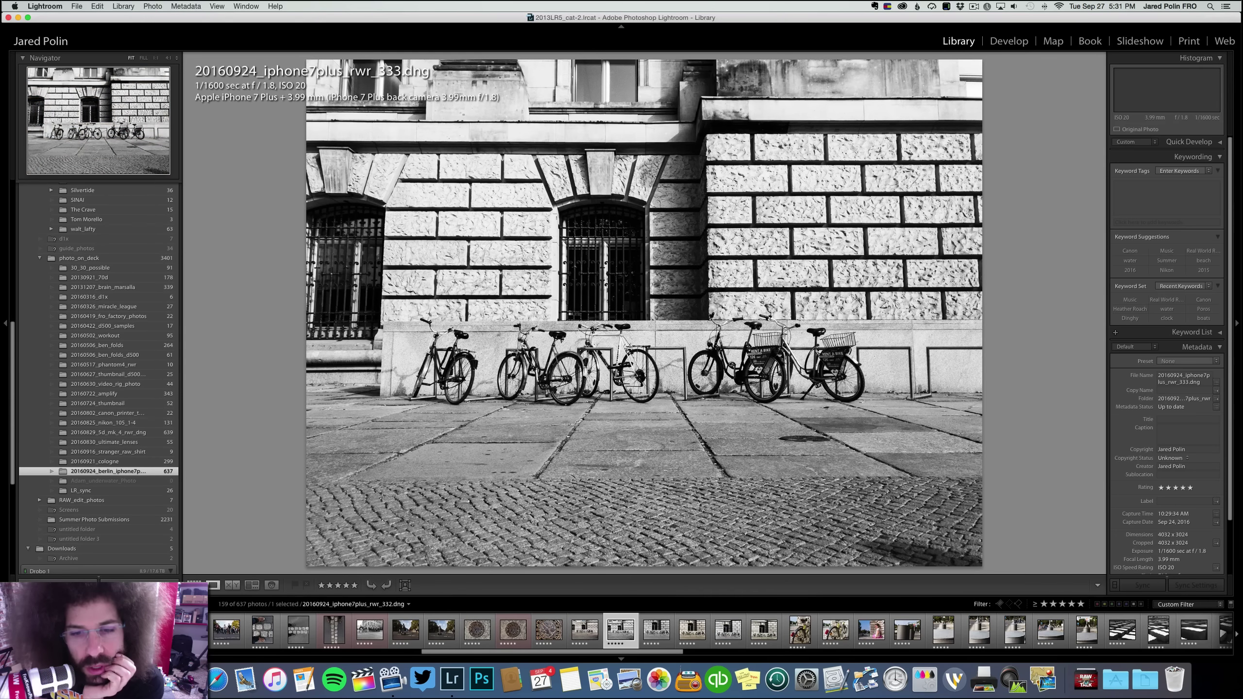
Red-label the bicycle shots, the memorial blocks photo and the corridor photo
key(6)
key(Right)
key(Right)
key(Right)
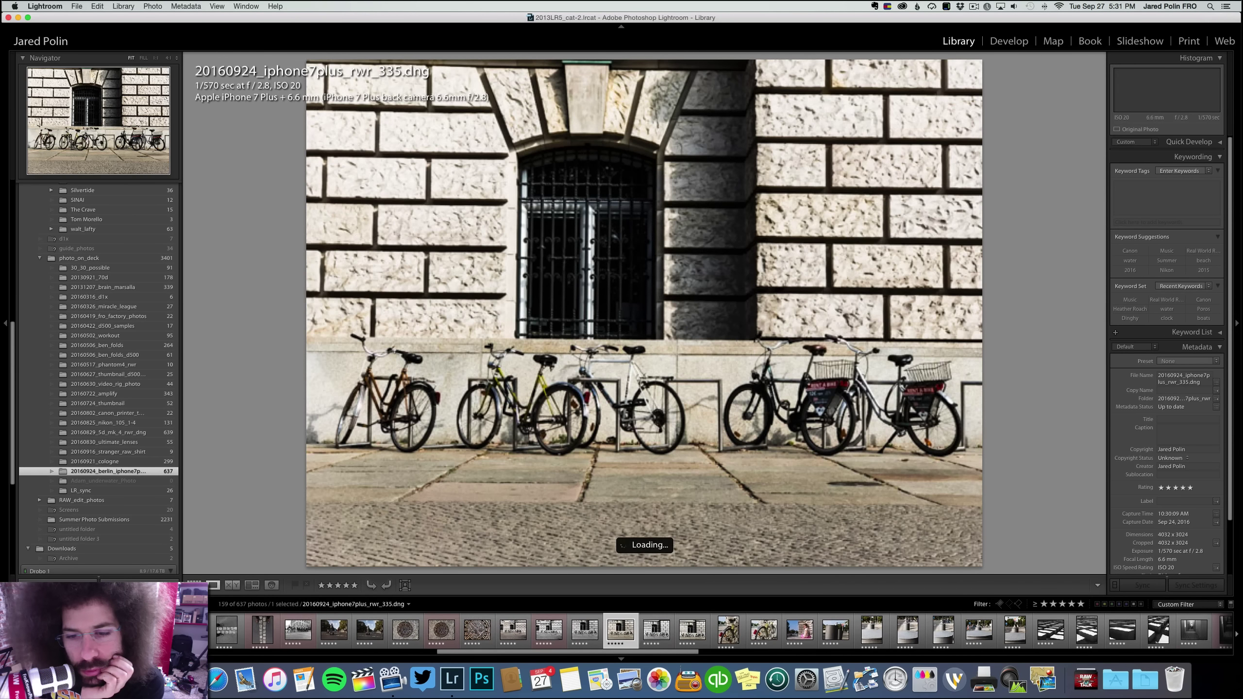
key(Right)
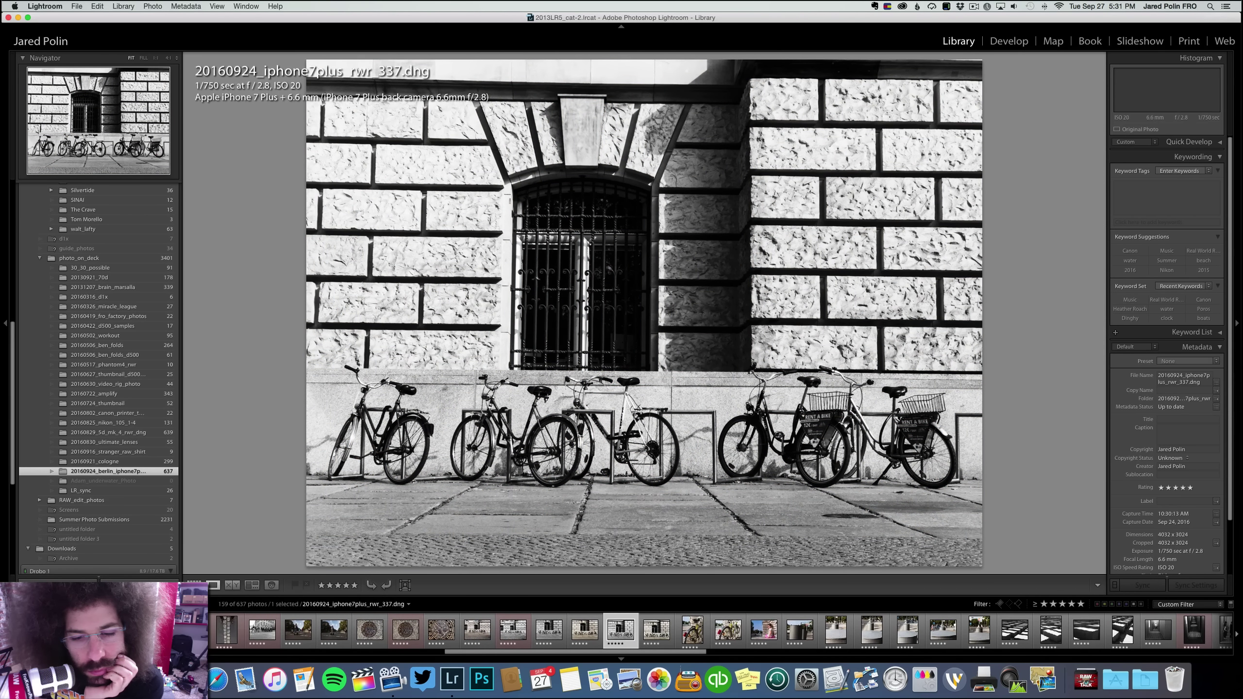
key(6)
key(Right)
key(Right)
key(Right)
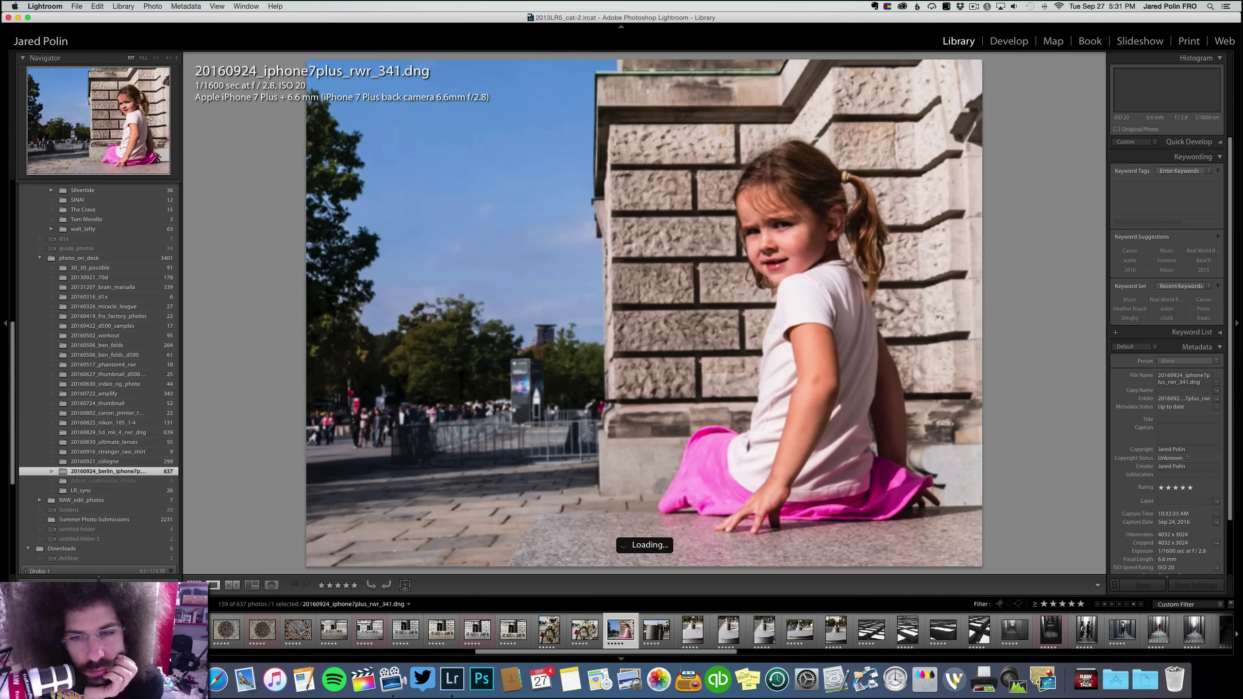
key(6)
key(Right)
key(Right)
key(Right)
key(Right)
key(Right)
key(Right)
key(Right)
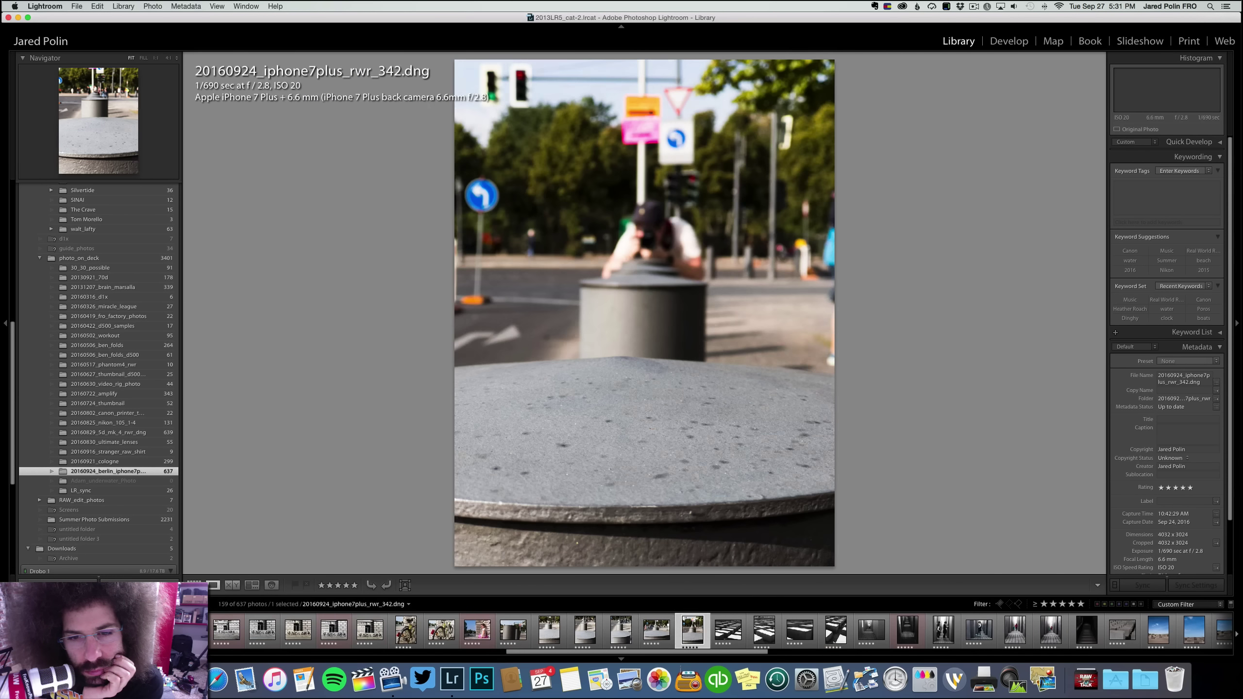
key(6)
key(Right)
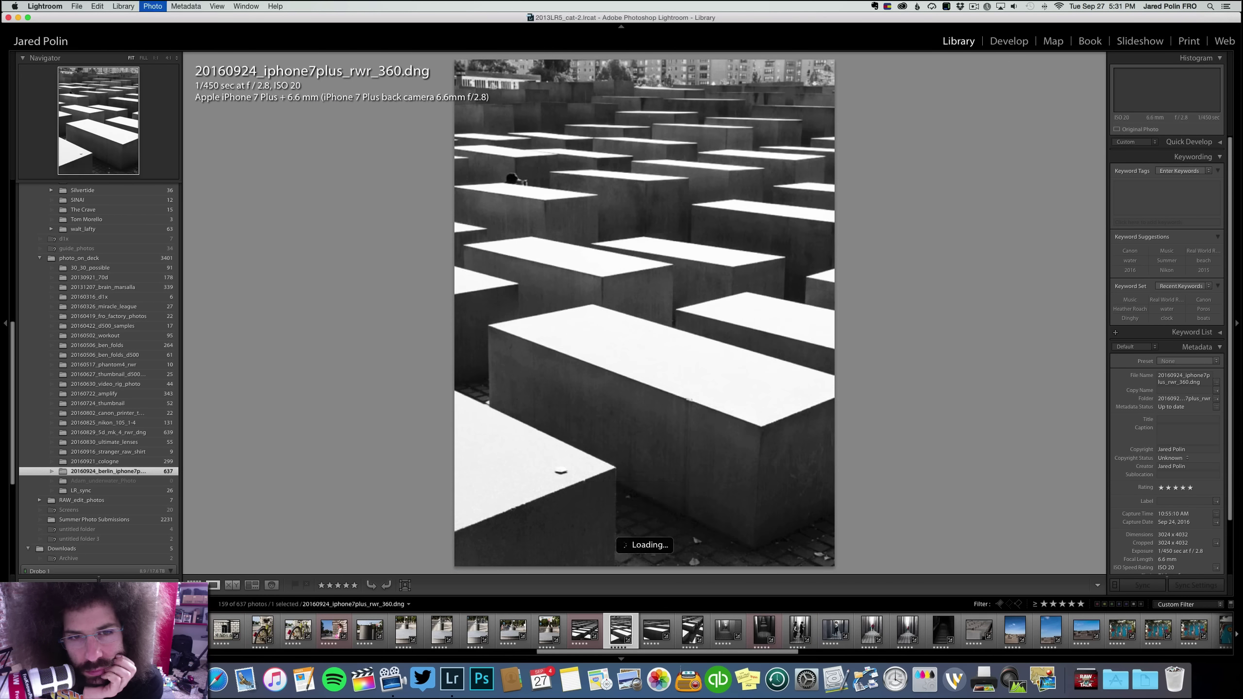
key(Right)
key(6)
key(Right)
key(Right)
key(6)
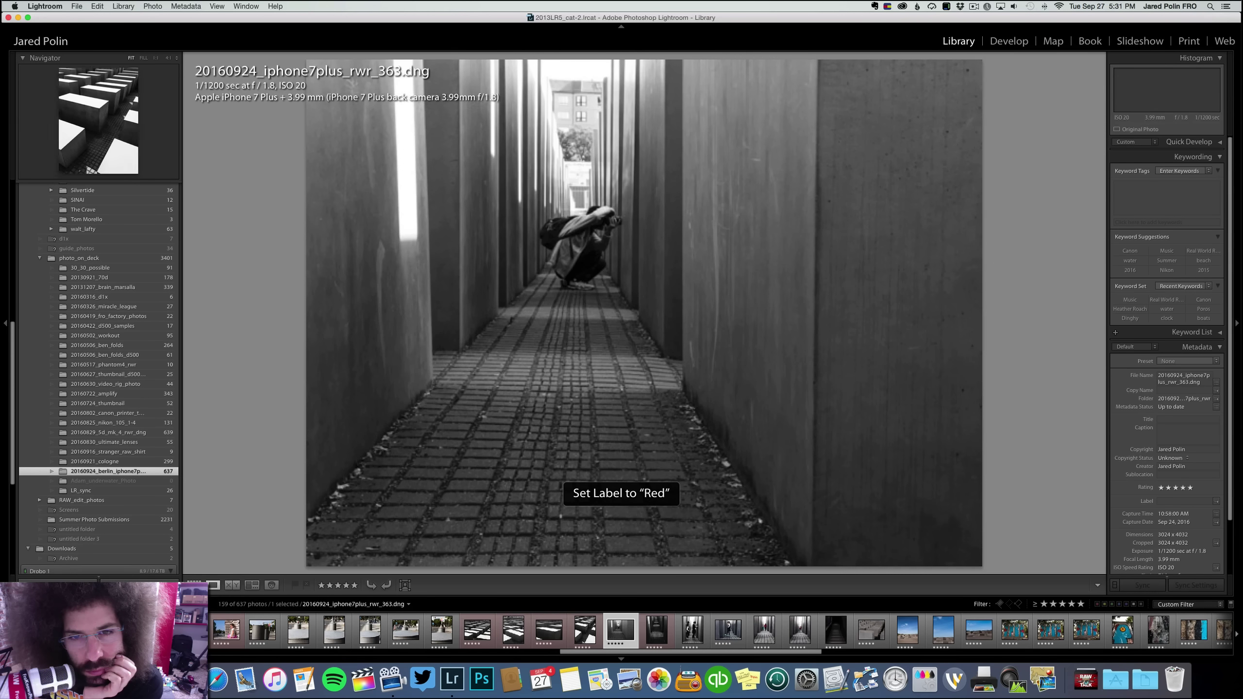
key(Right)
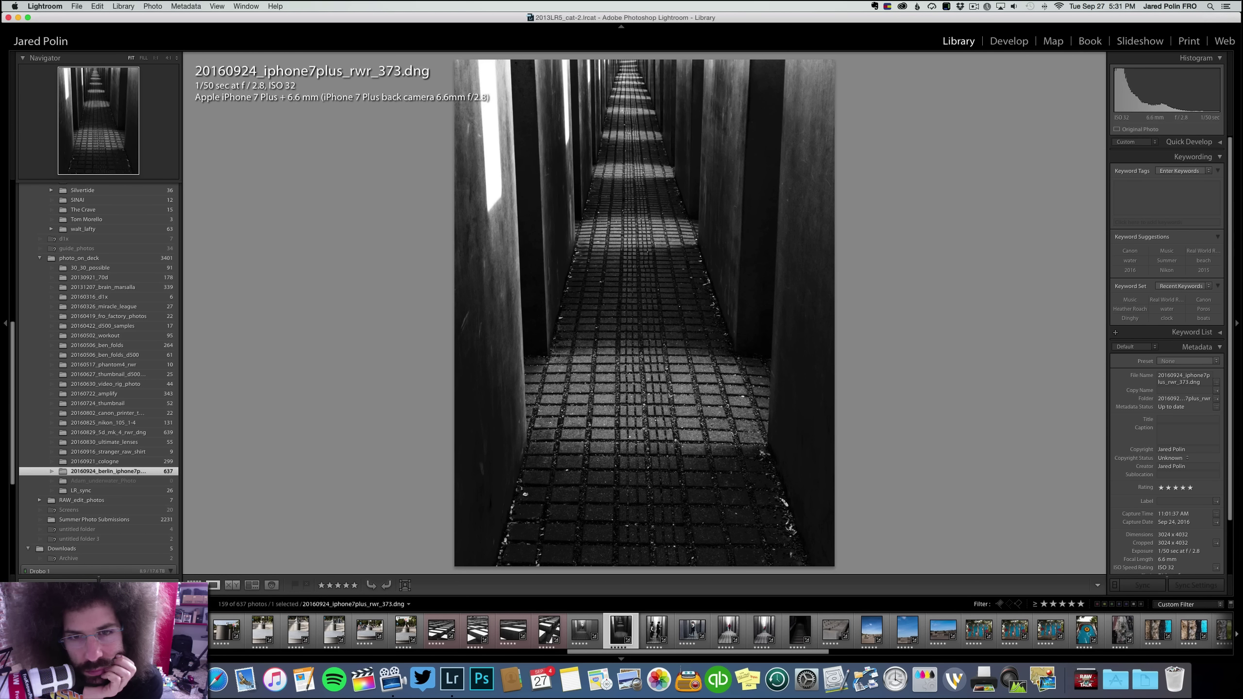
Red-label the photo of the girl, the painted face wall shots and the square panorama
key(Right)
key(Right)
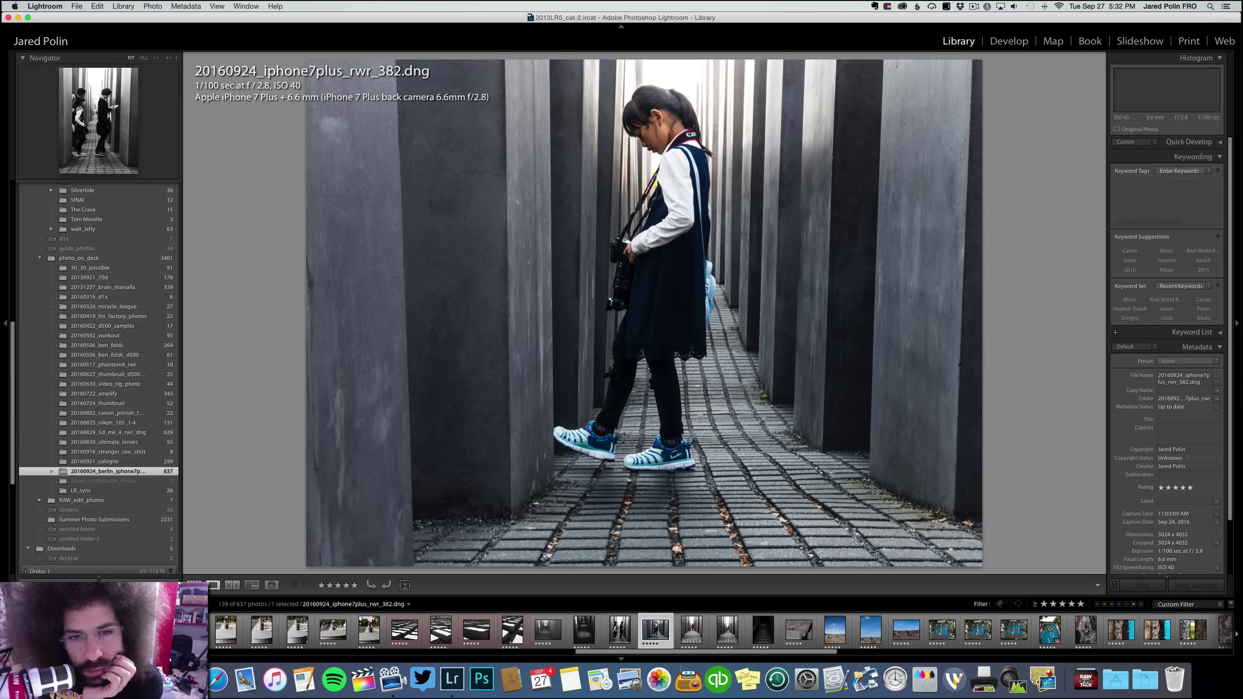
key(Right)
key(6)
key(Right)
key(Right)
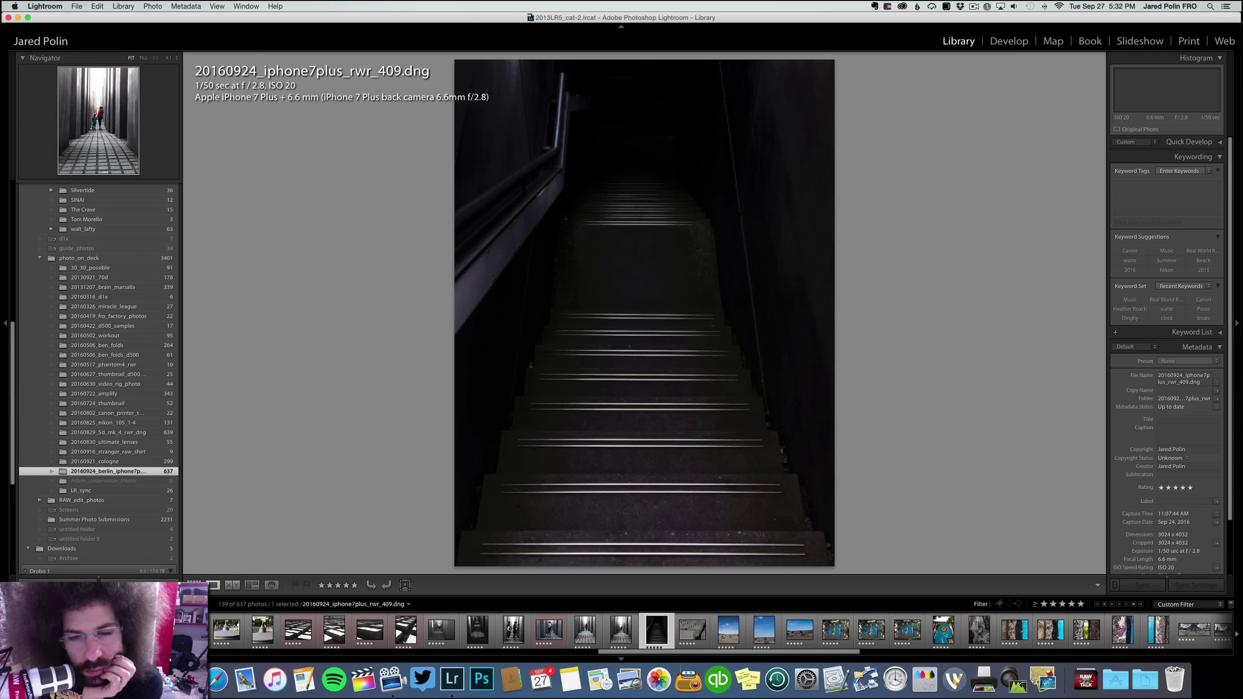
key(6)
key(Right)
key(Right)
key(Right)
key(Right)
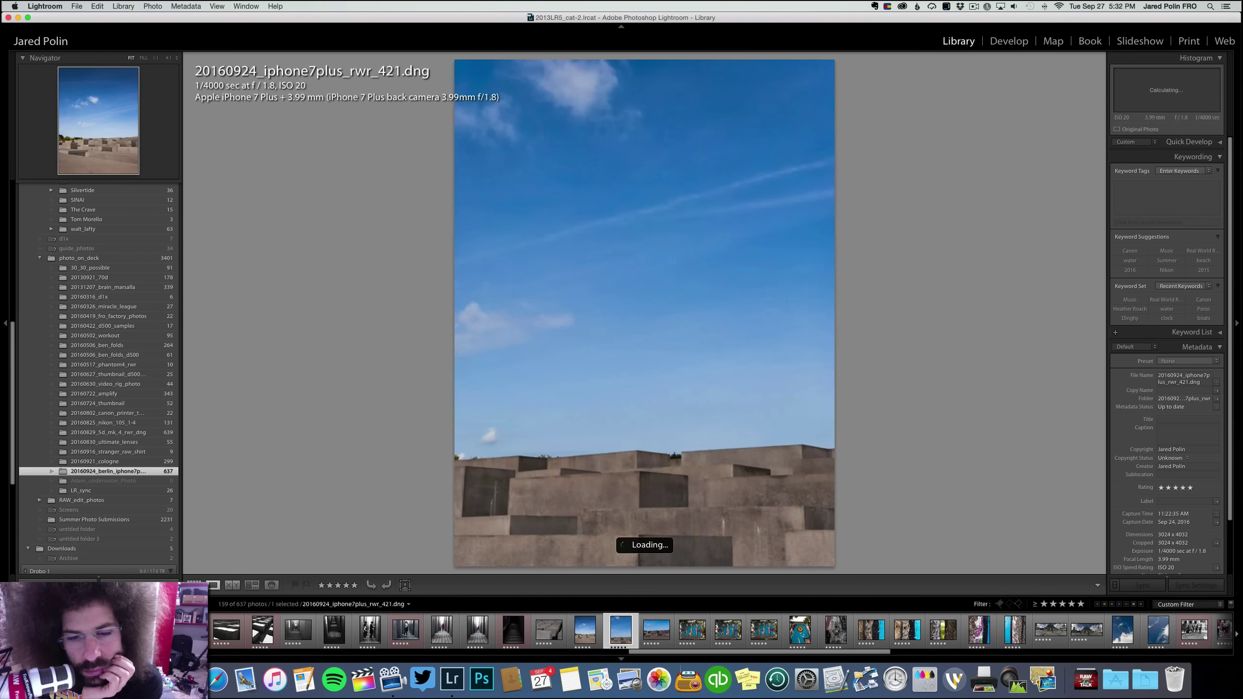
key(Right)
key(Right)
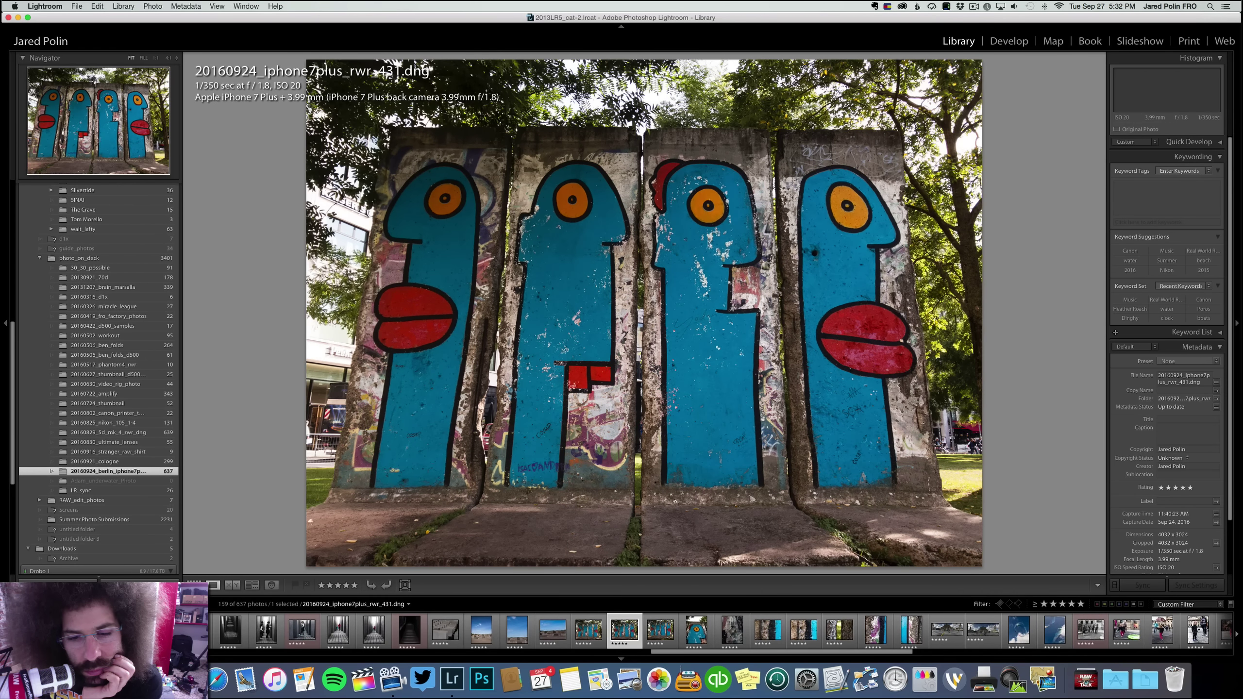
key(6)
key(Right)
key(6)
key(Right)
key(Right)
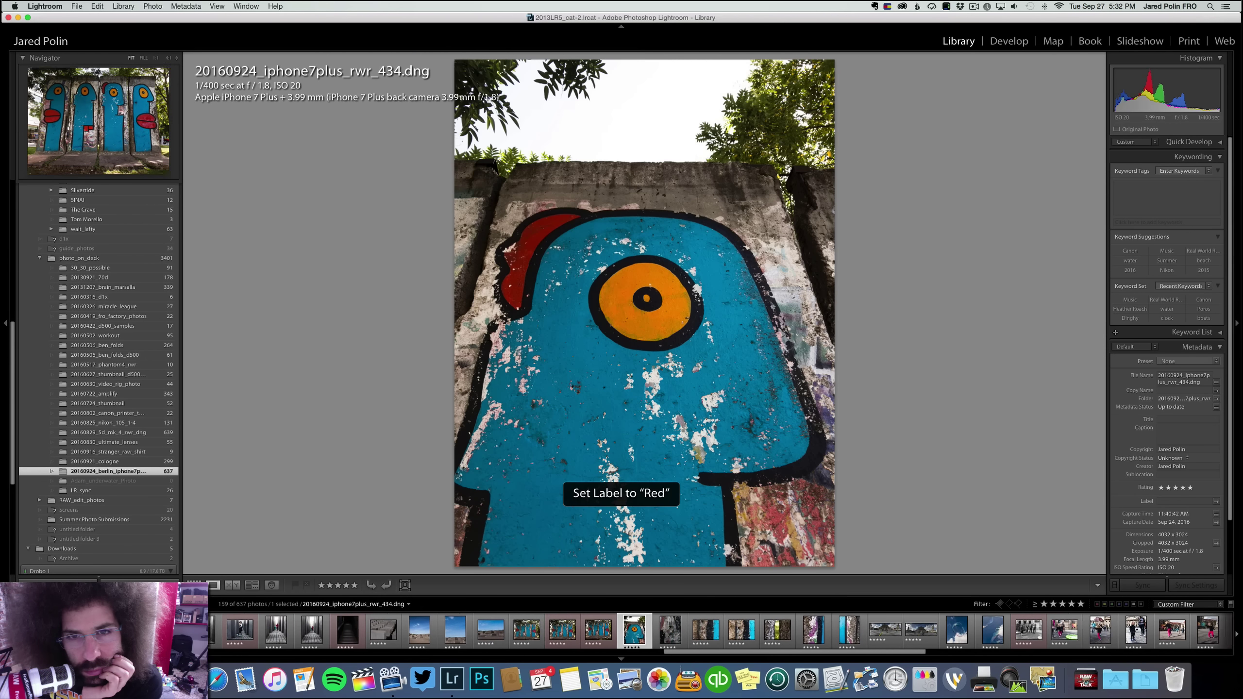
key(Right)
key(Right)
key(Right)
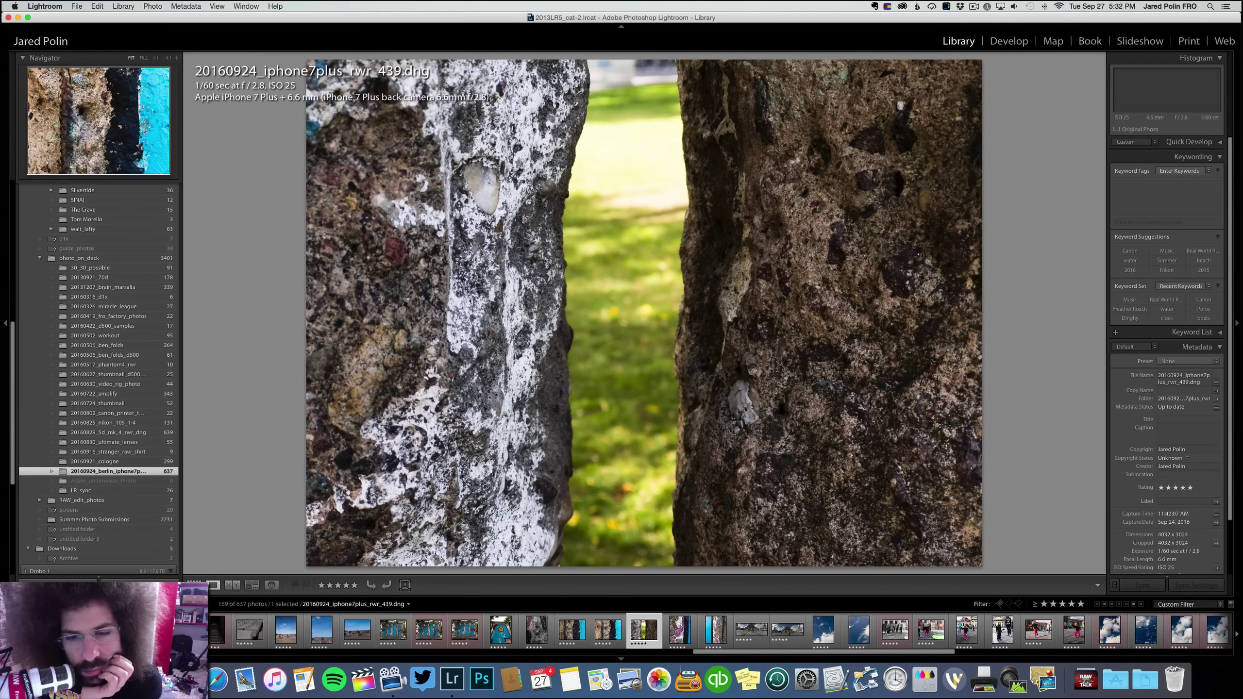
key(Left)
key(6)
key(Right)
key(Right)
key(Right)
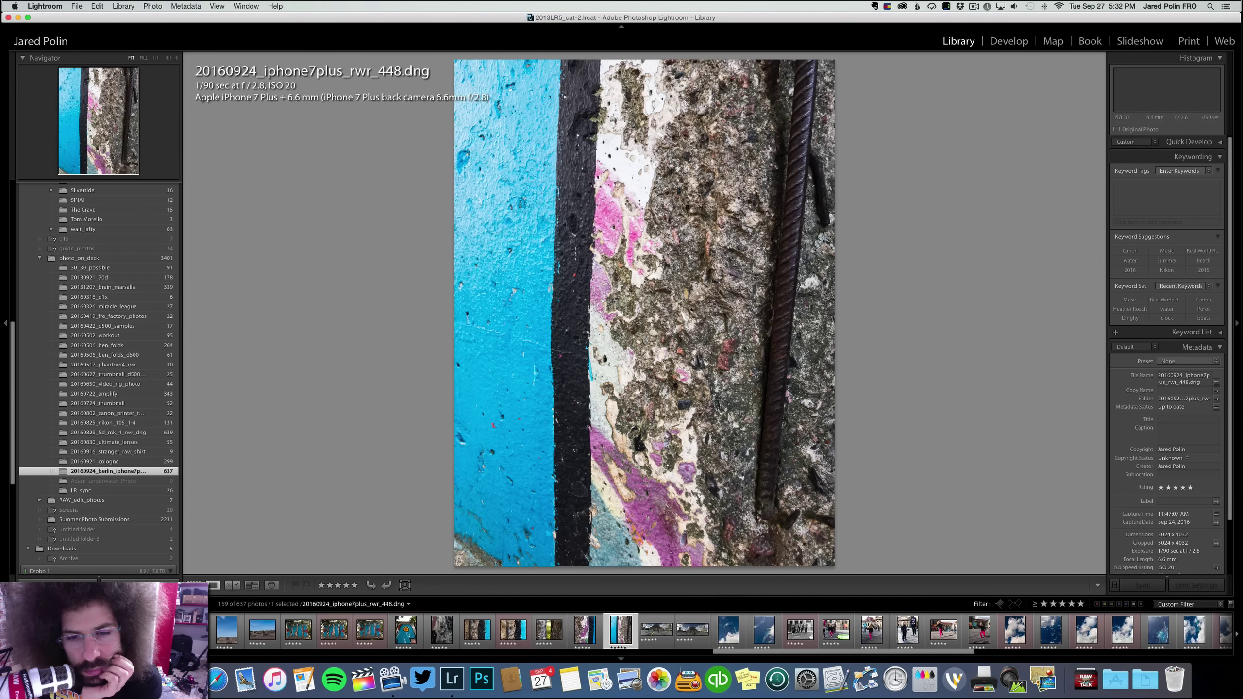
key(Right)
key(6)
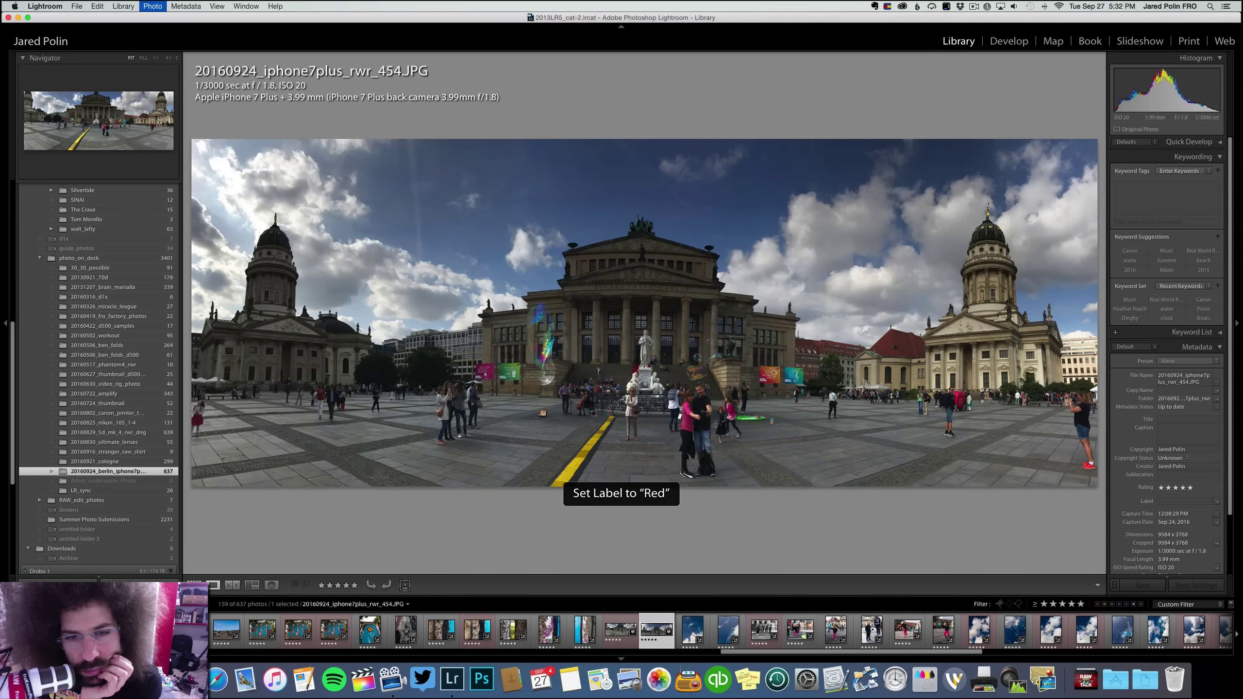
Red-label the bubble shots, street shot, children with bubbles, bubble-filled sky and clouds photo
key(Right)
key(Right)
key(6)
key(Right)
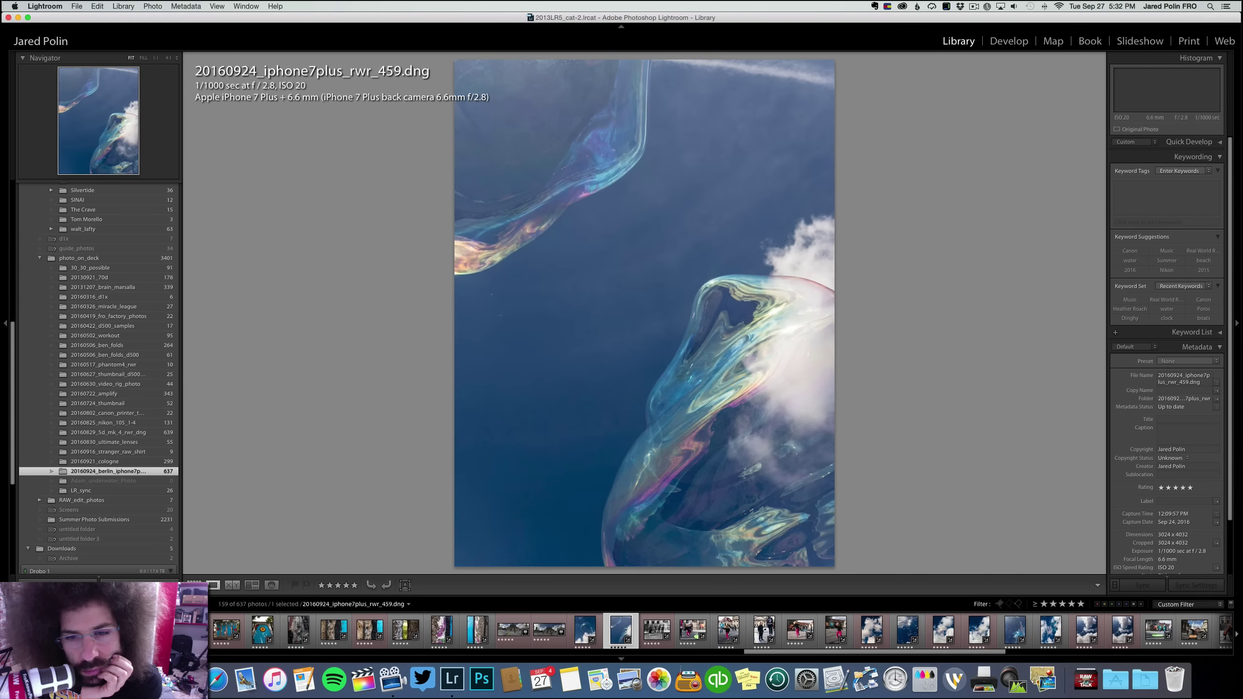
key(Right)
key(6)
key(6)
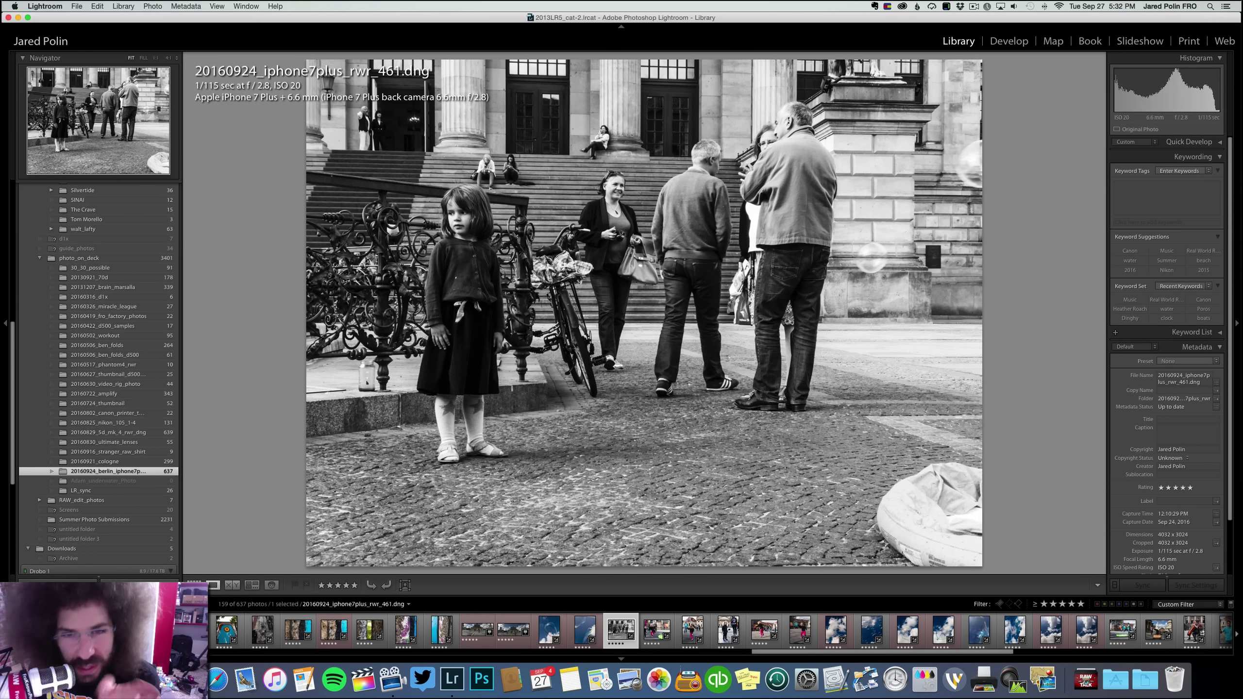
key(Right)
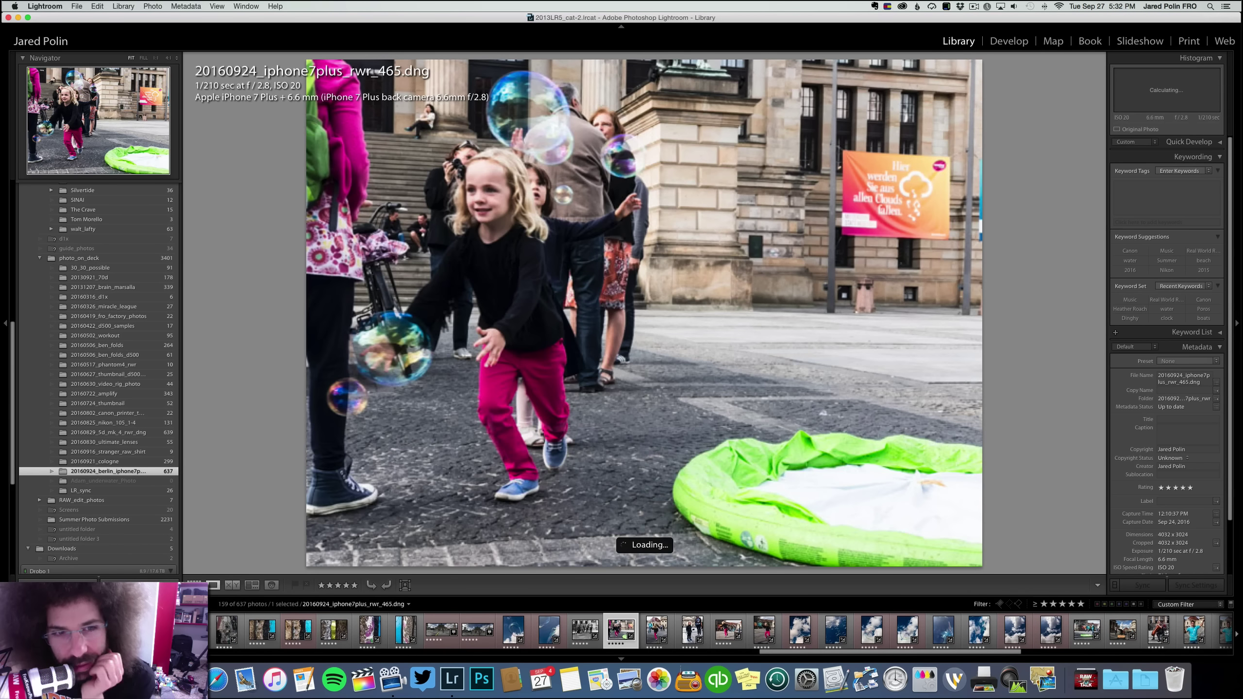
key(6)
key(Right)
key(Right)
key(Right)
key(Right)
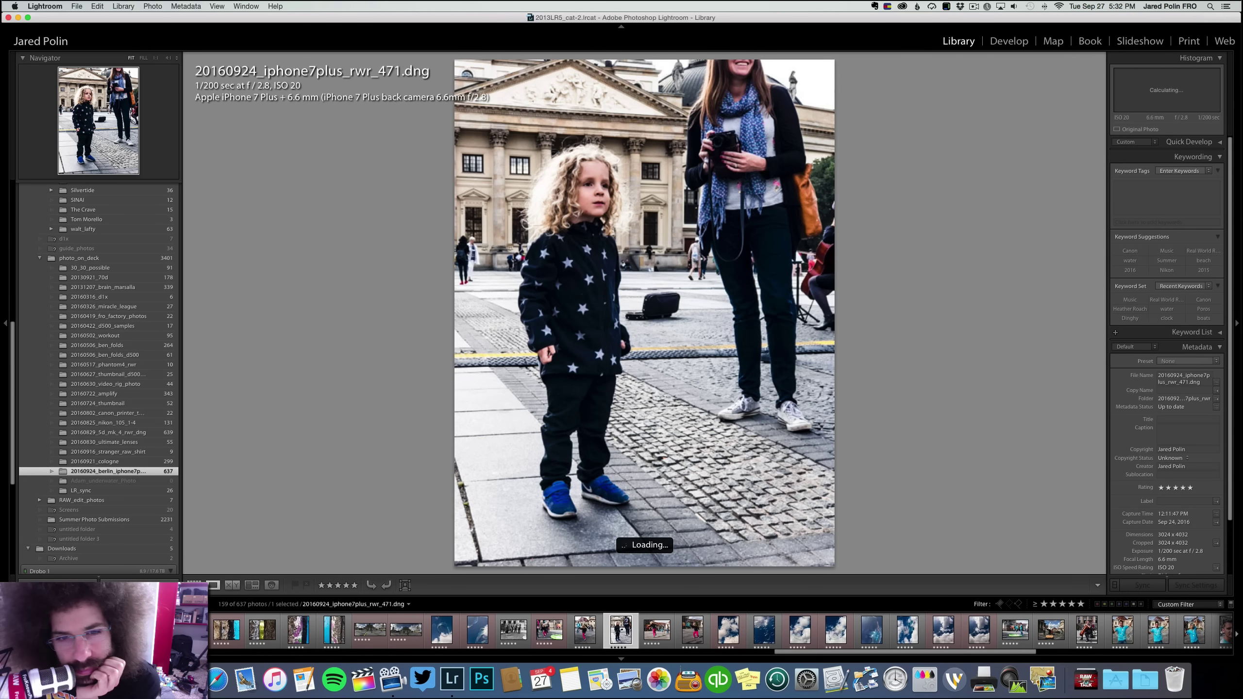
key(Right)
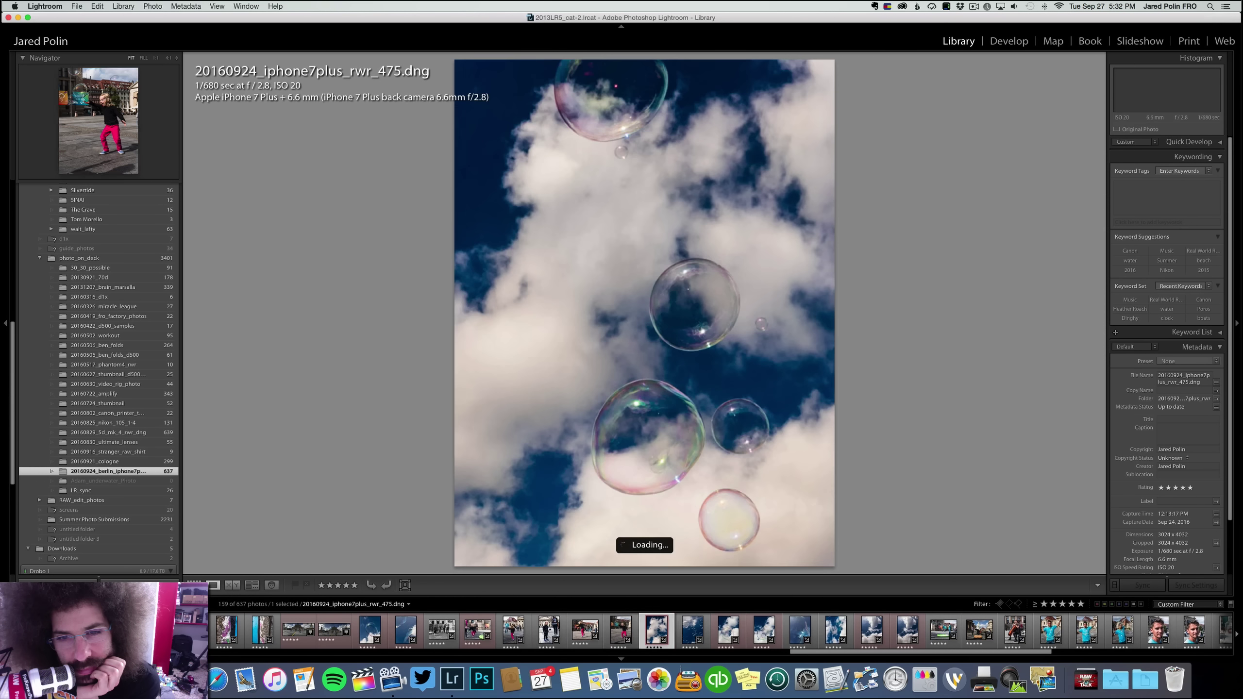
key(Right)
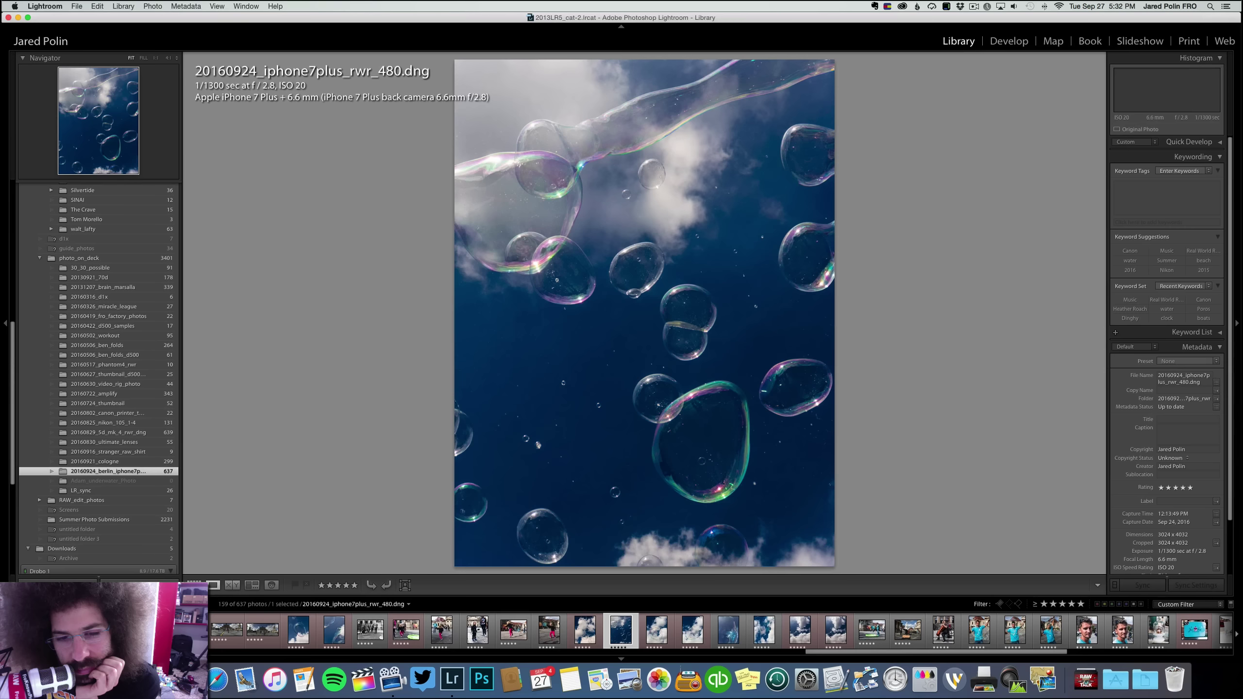
key(6)
key(Right)
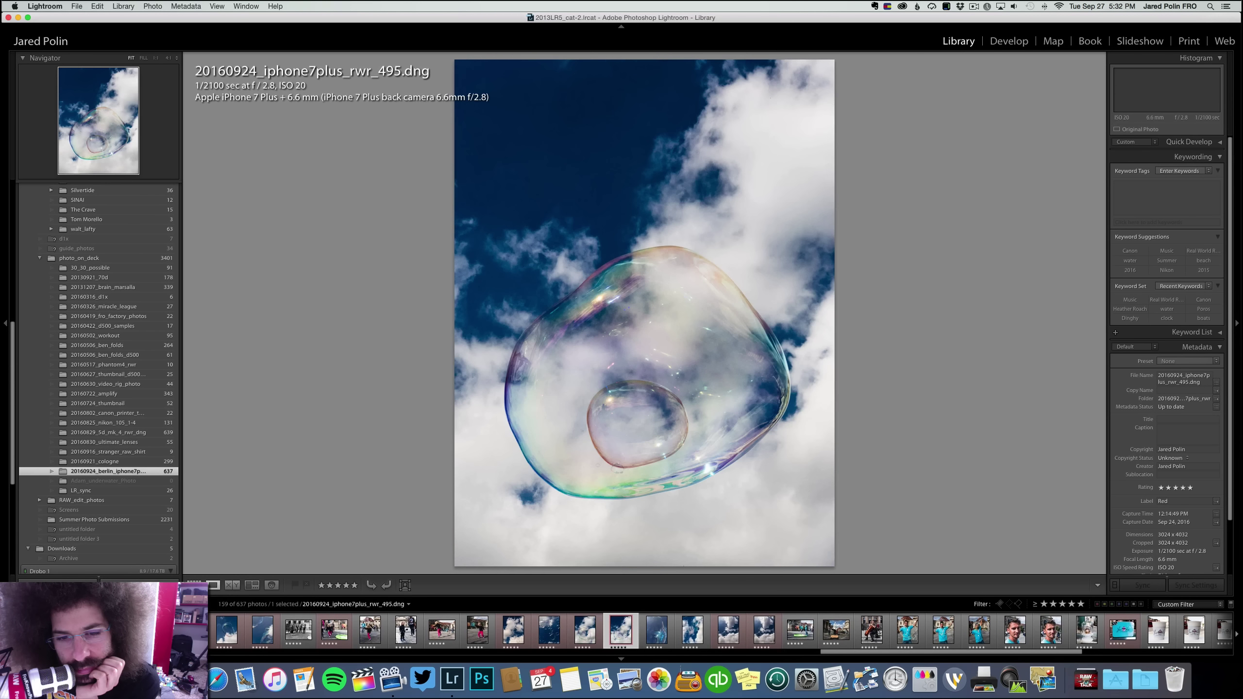
key(Right)
key(Right)
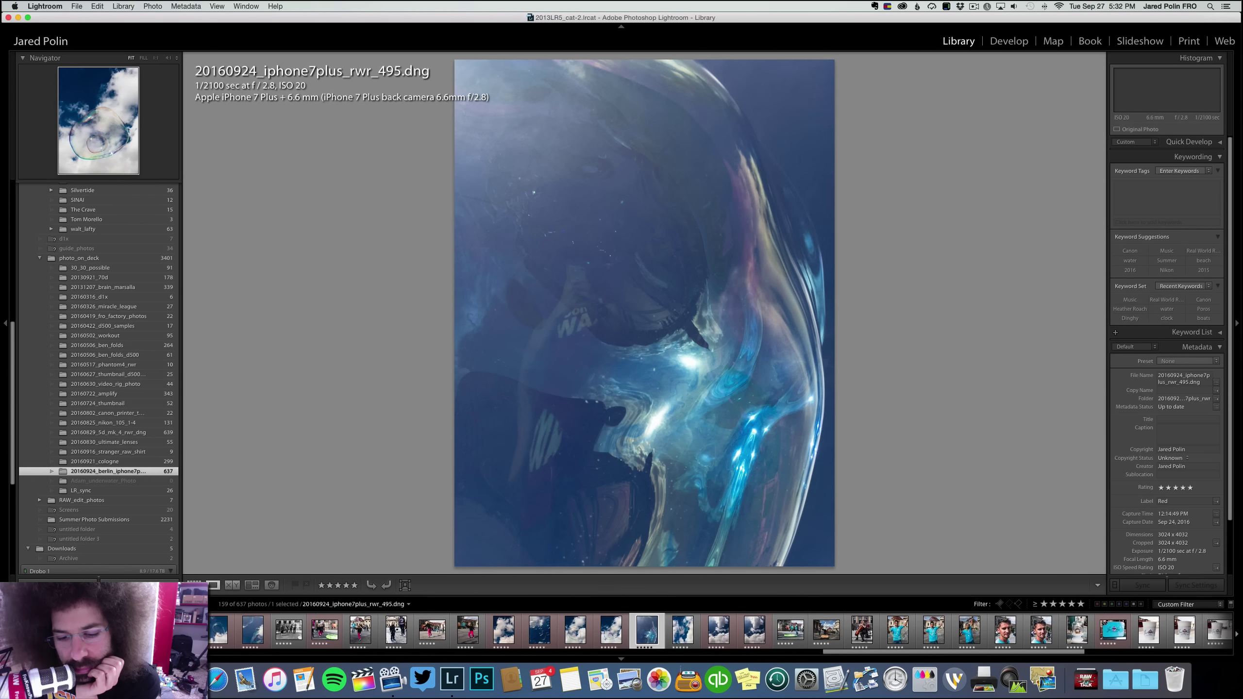
key(Right)
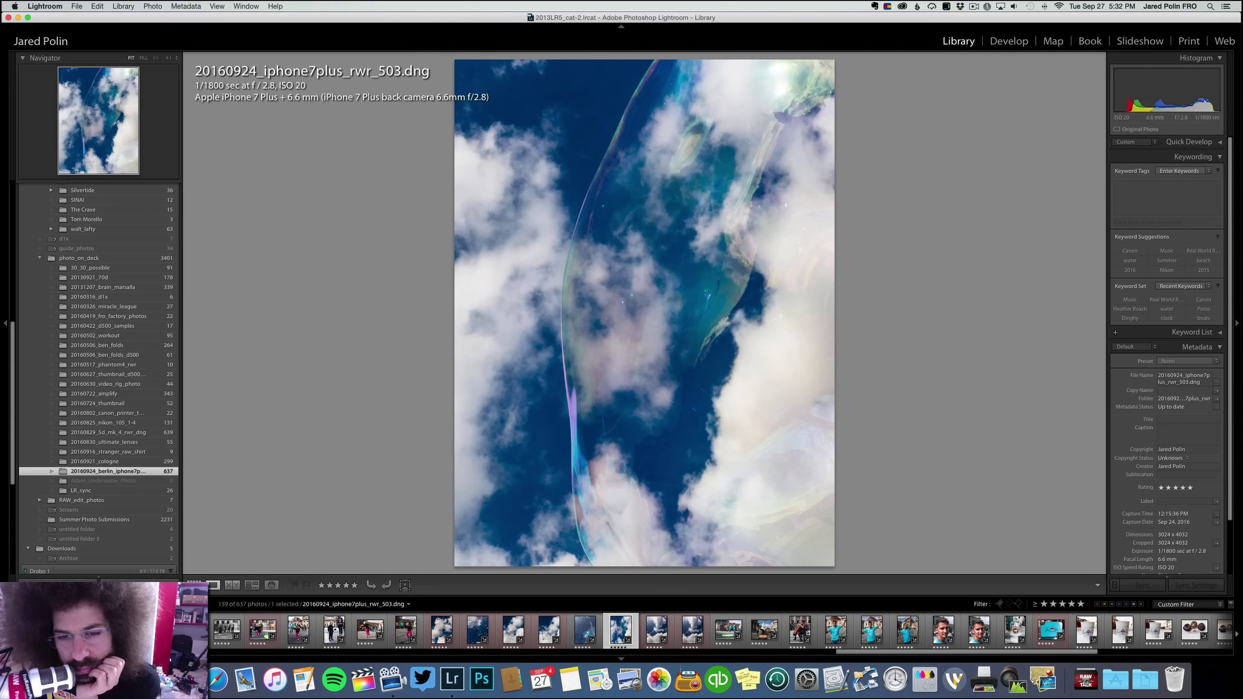
key(Right)
key(6)
Red-label the close-up portrait, the bubble face photo and the glass dome photo
key(Right)
key(Right)
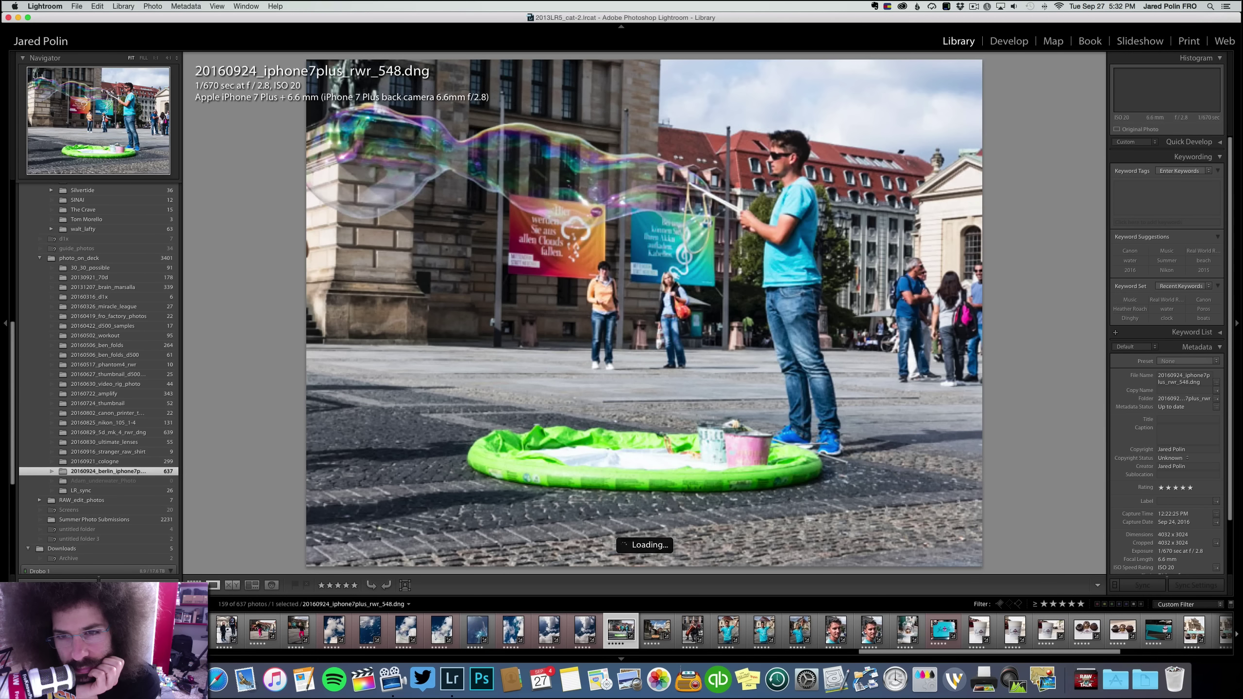
key(Right)
key(Right)
key(Right)
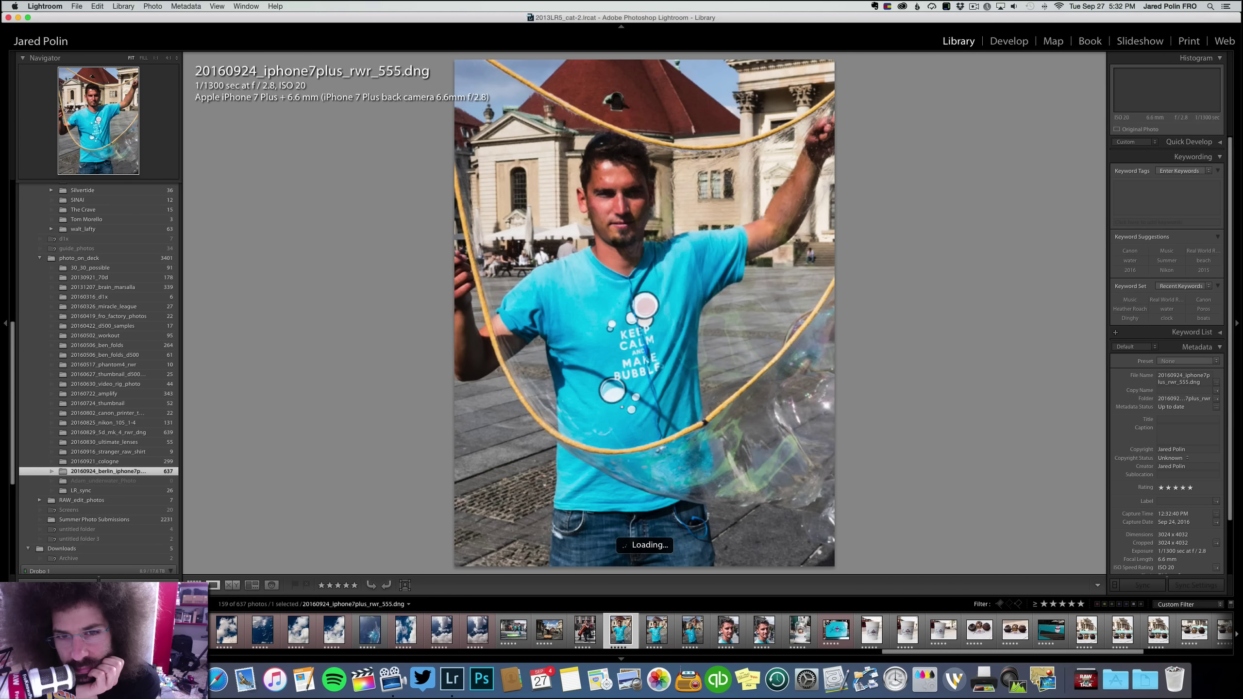
key(Right)
key(Right)
key(6)
key(Right)
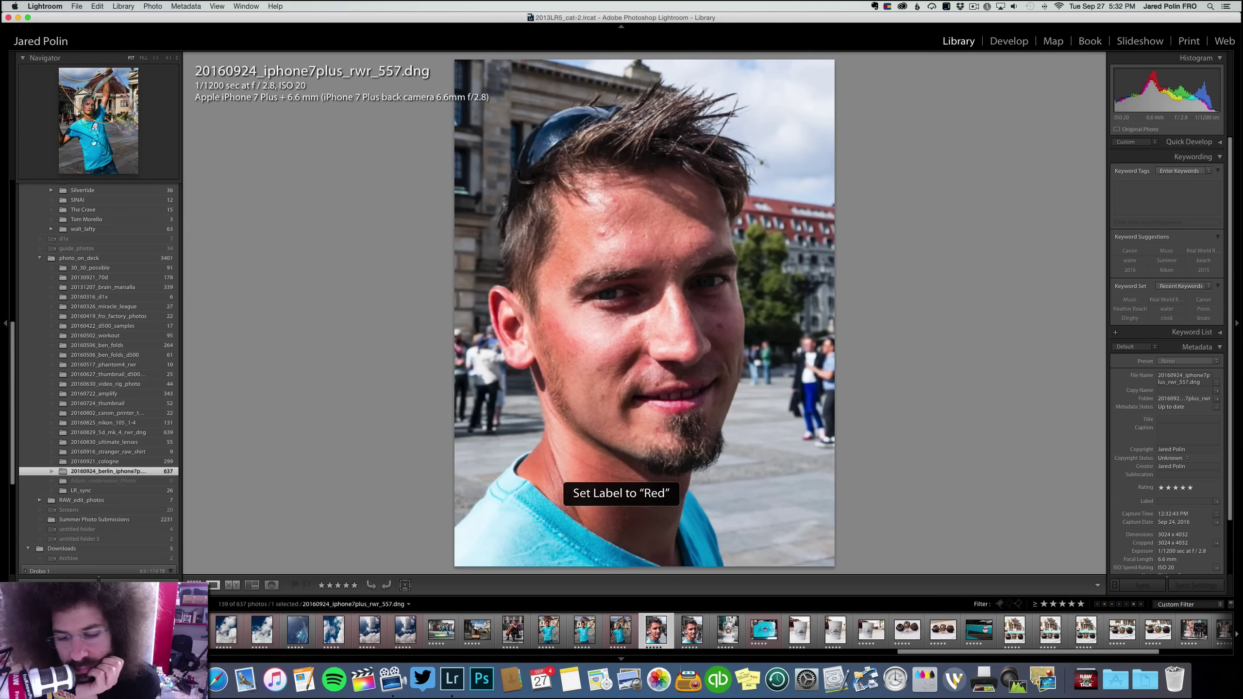
key(Right)
key(Right)
key(Left)
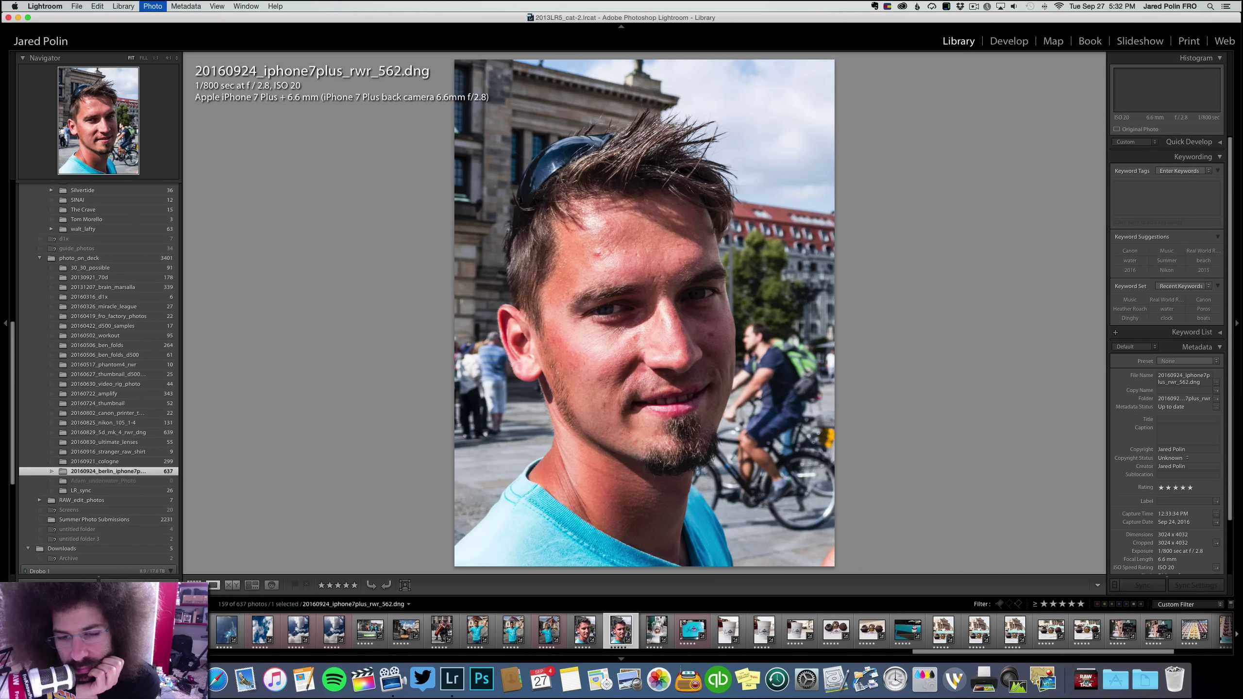
key(6)
key(Left)
key(Left)
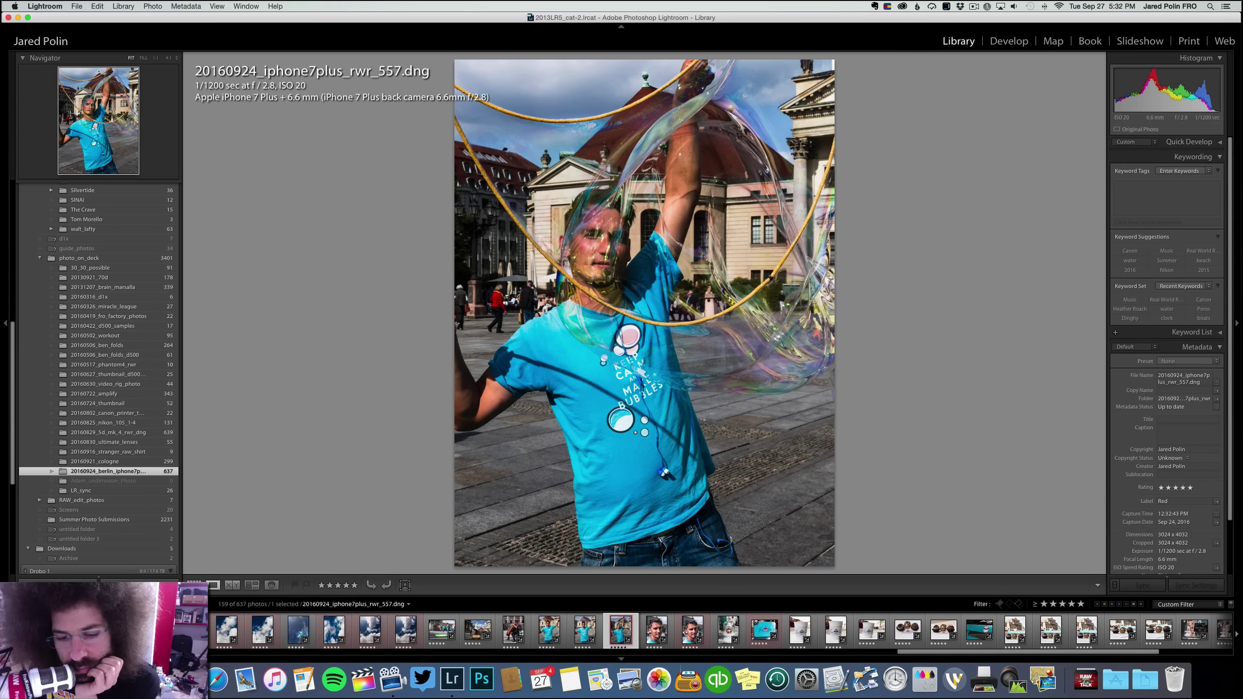
key(Right)
key(Right)
key(Right)
key(6)
key(Right)
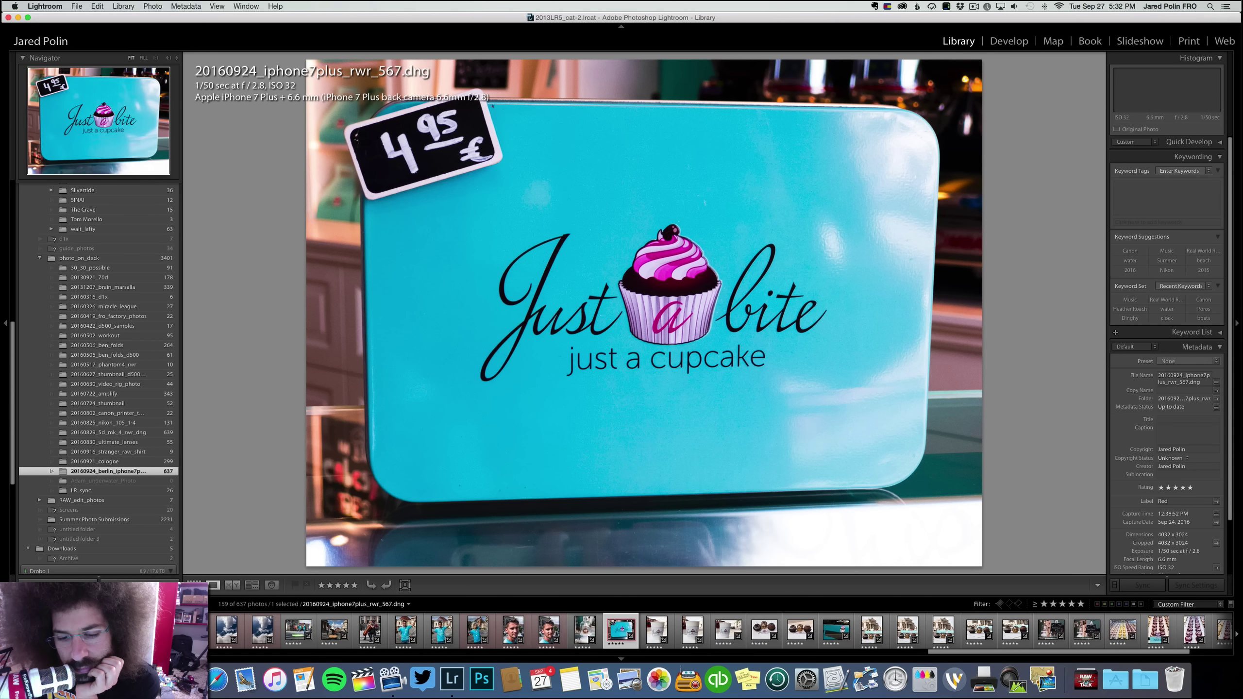
key(Right)
key(Right)
key(Right)
Red-label the cupcakes photo, the building-and-cupcakes shot and the cupcake close-up
key(Left)
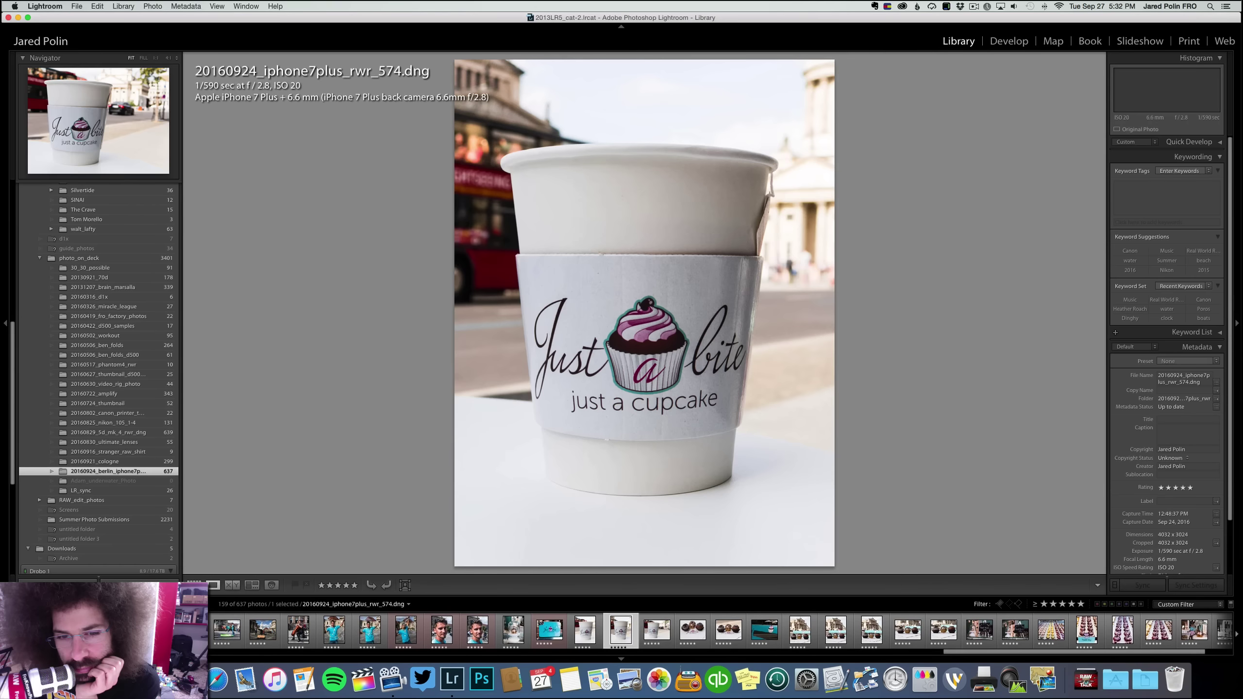
key(Right)
key(Right)
key(6)
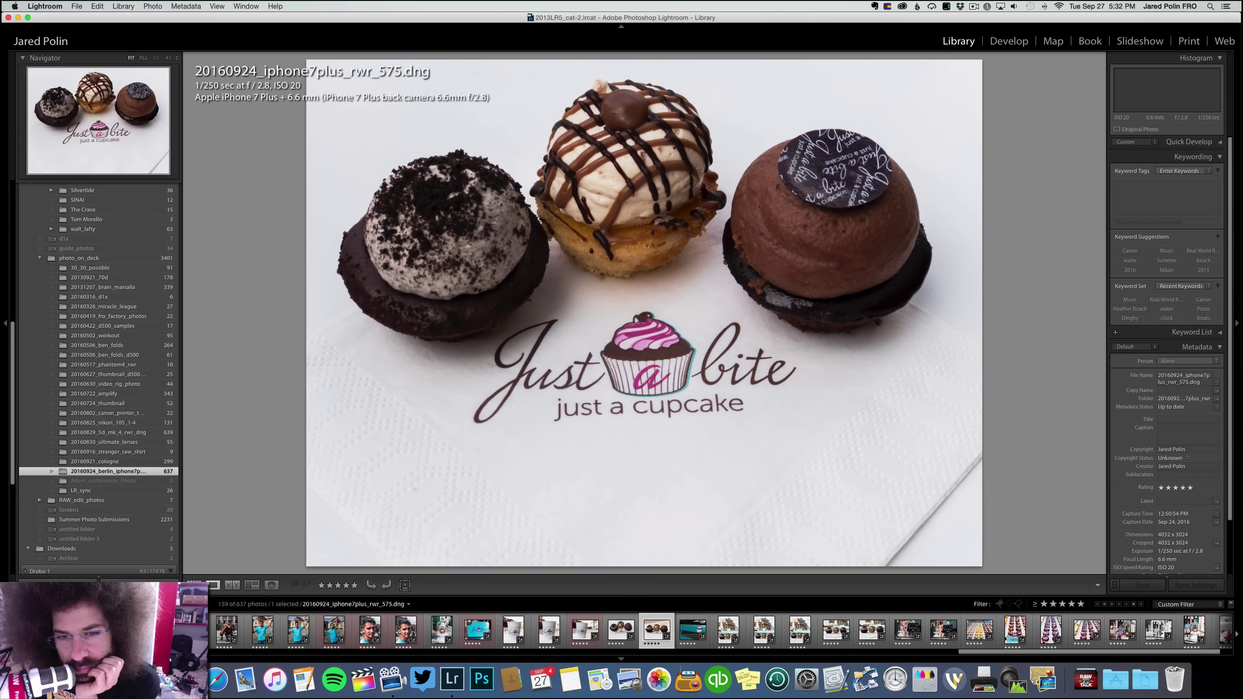
key(Right)
key(Right)
key(Right)
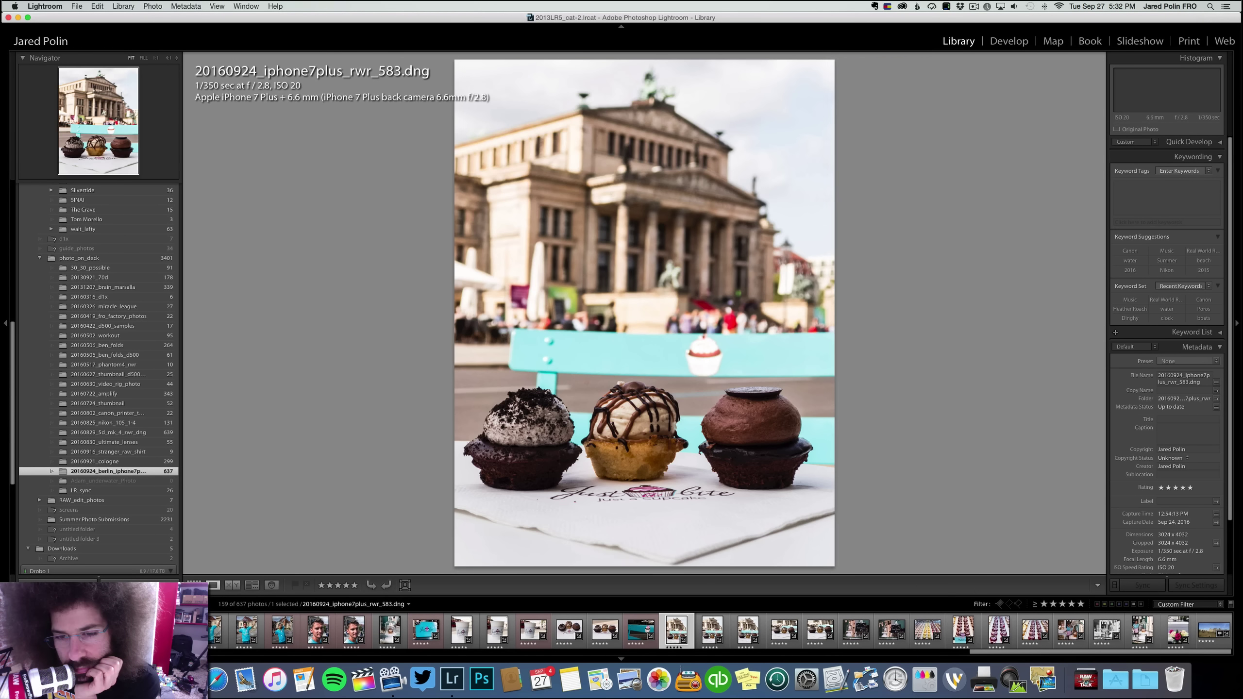
key(Right)
key(6)
key(Right)
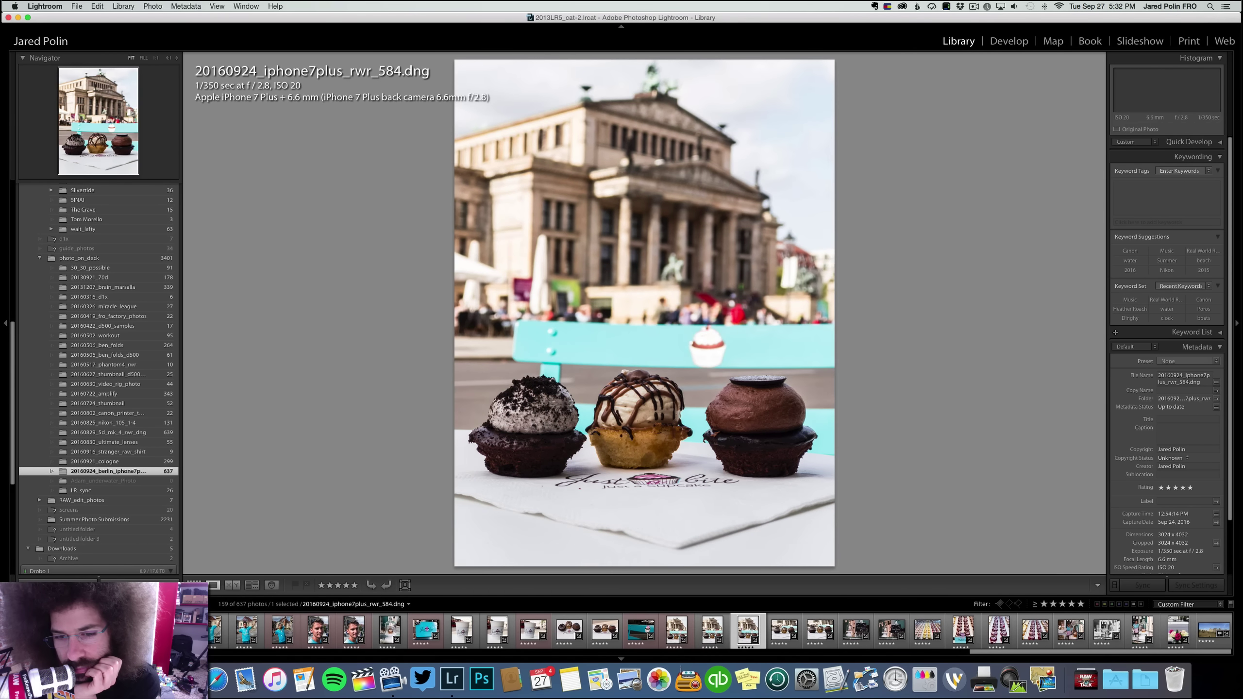
key(Right)
key(Left)
key(Right)
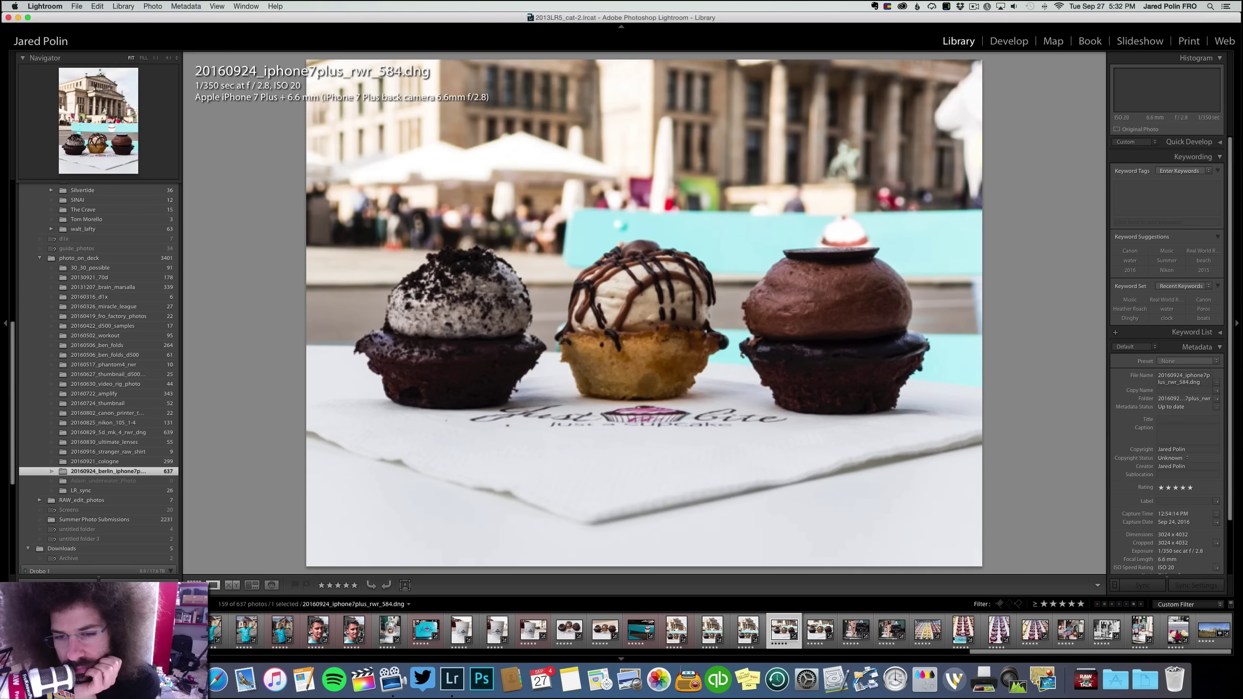
key(Right)
key(6)
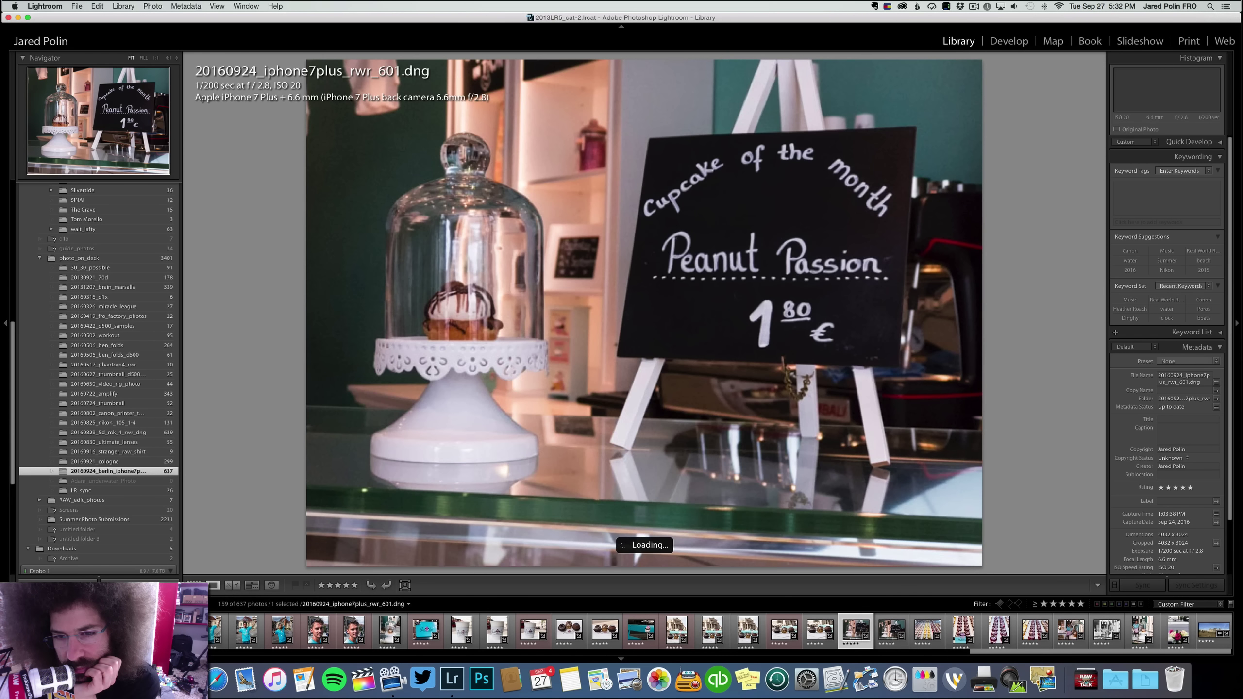
key(6)
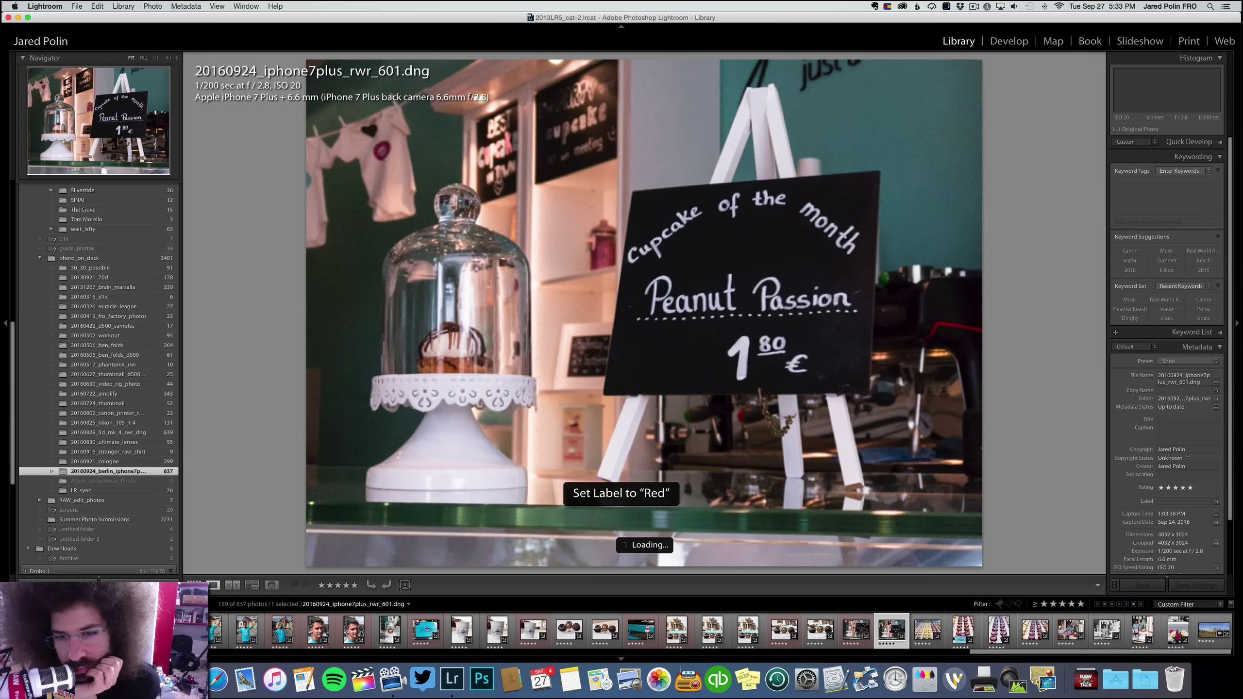
Red-label three more shop and street photos, advancing past the roses toward the panorama
key(Right)
key(Right)
key(Right)
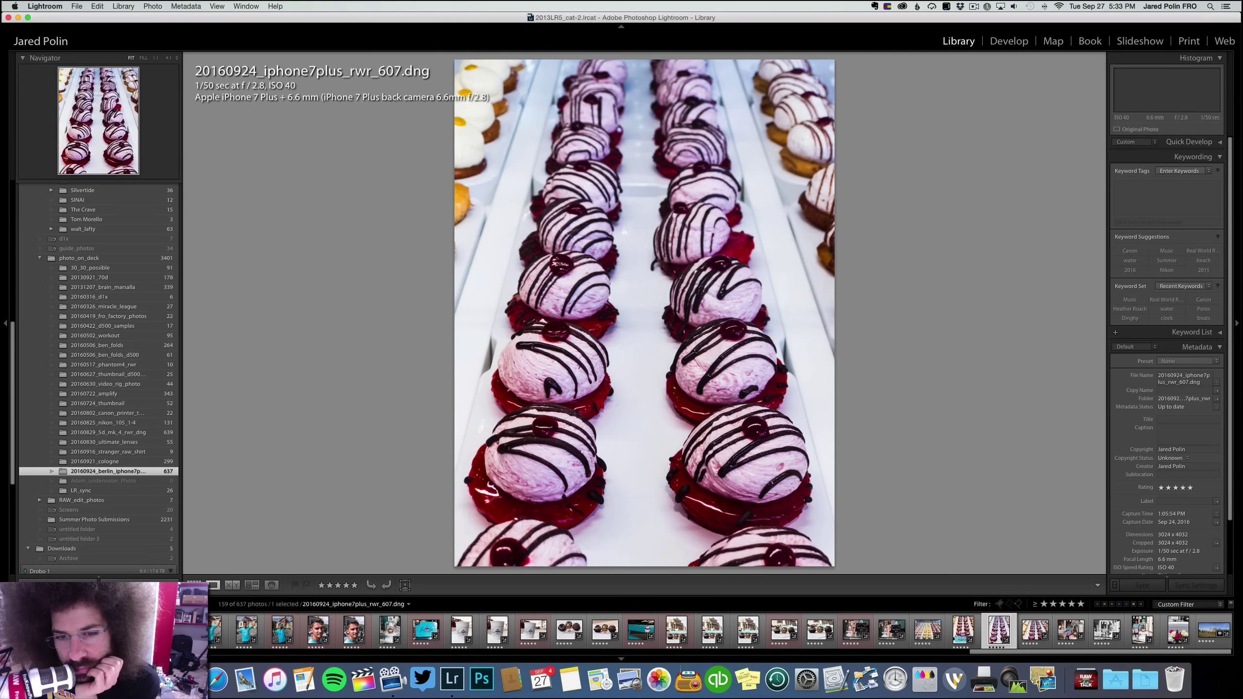
key(Right)
key(Left)
key(Right)
key(6)
key(Right)
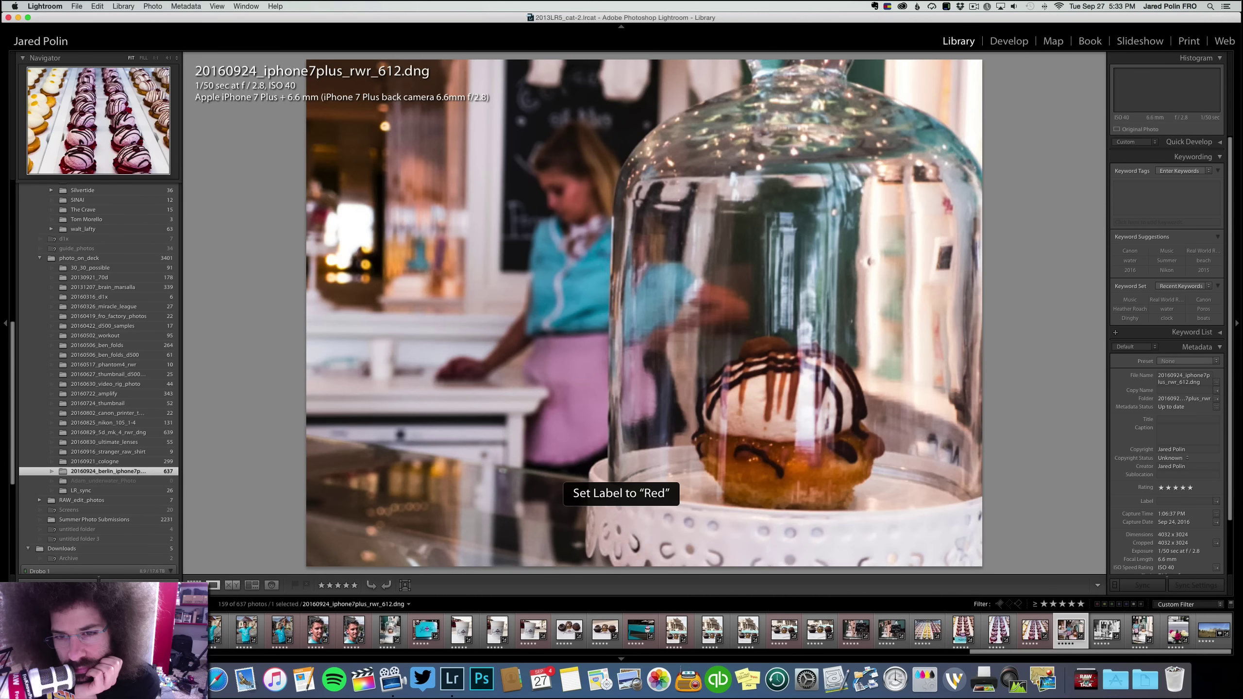
key(6)
key(Right)
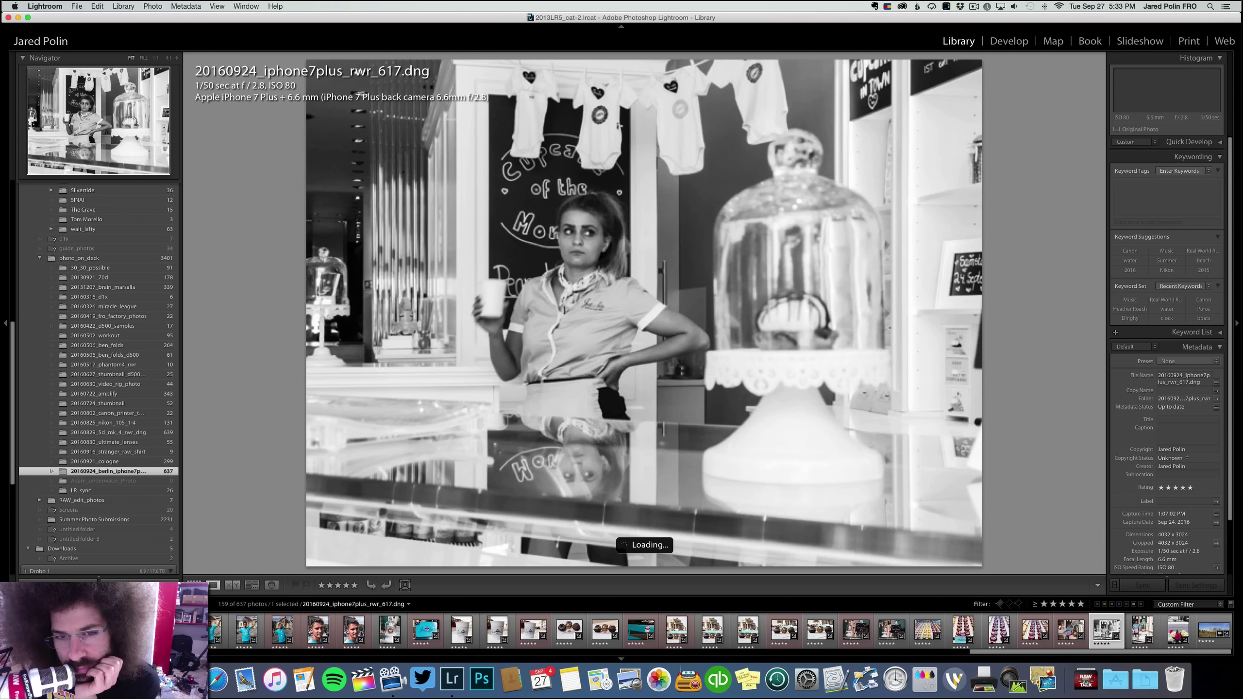
key(Right)
key(6)
key(Right)
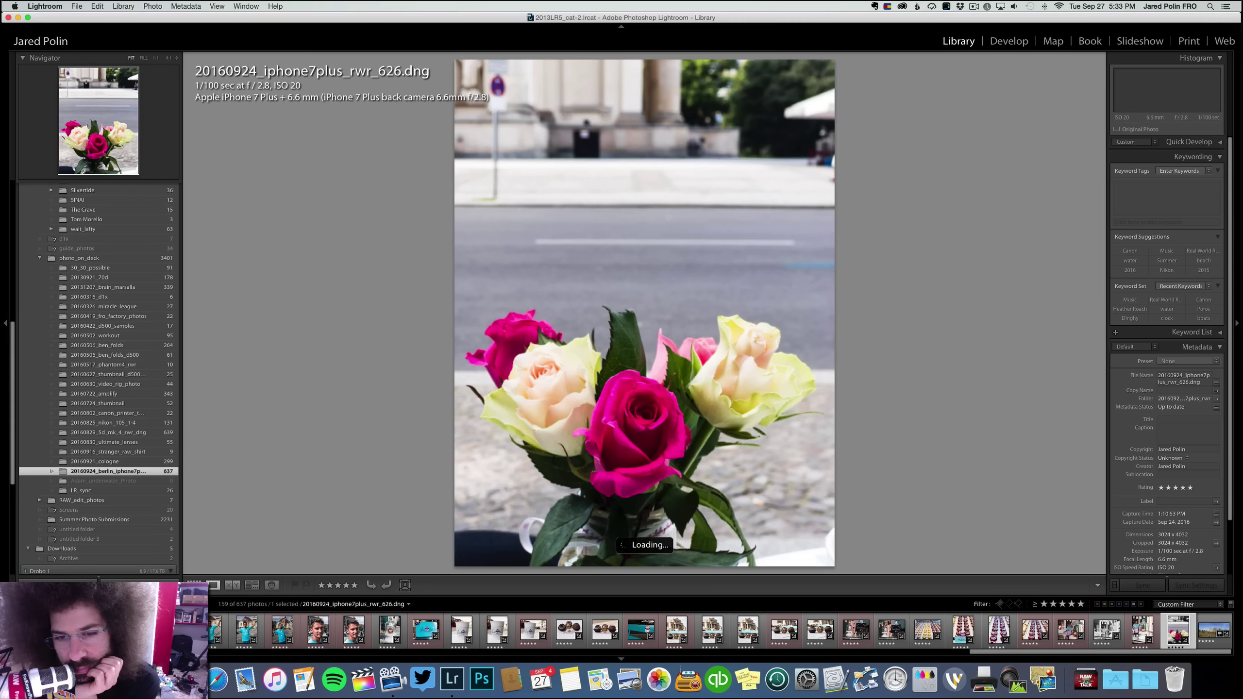
key(Right)
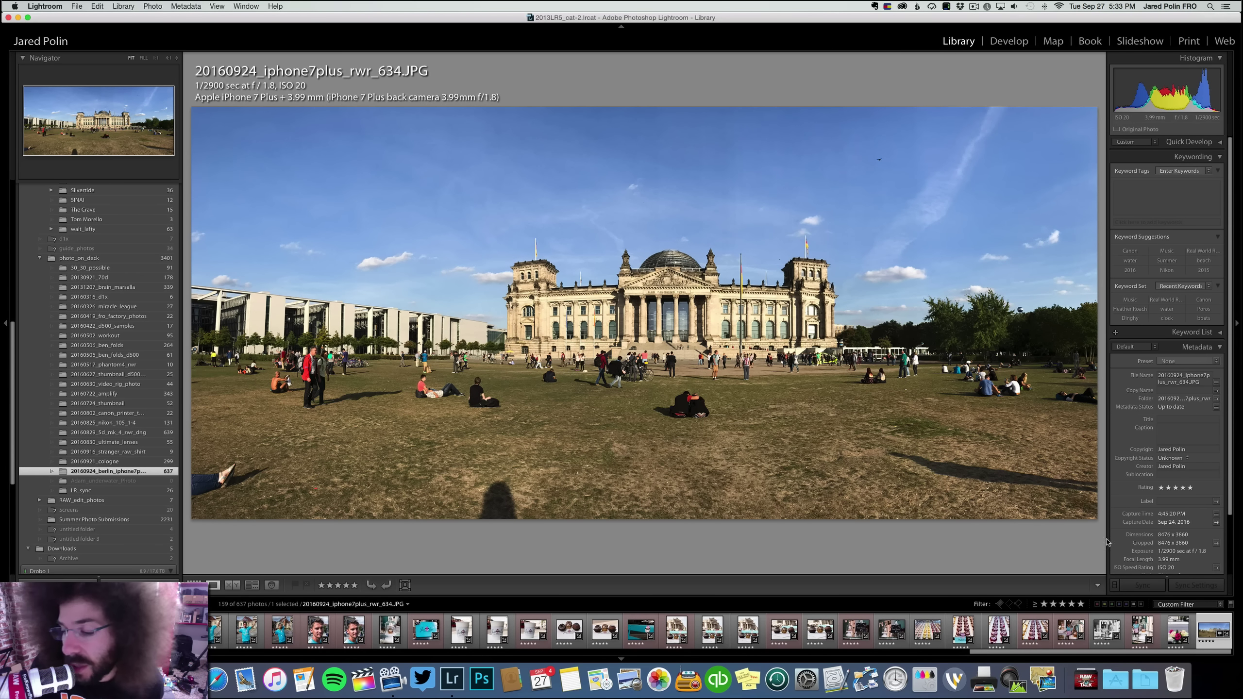
Filter the Filmstrip to red-labelled photos and browse the bubble man and black-and-white building shots
click(1097, 604)
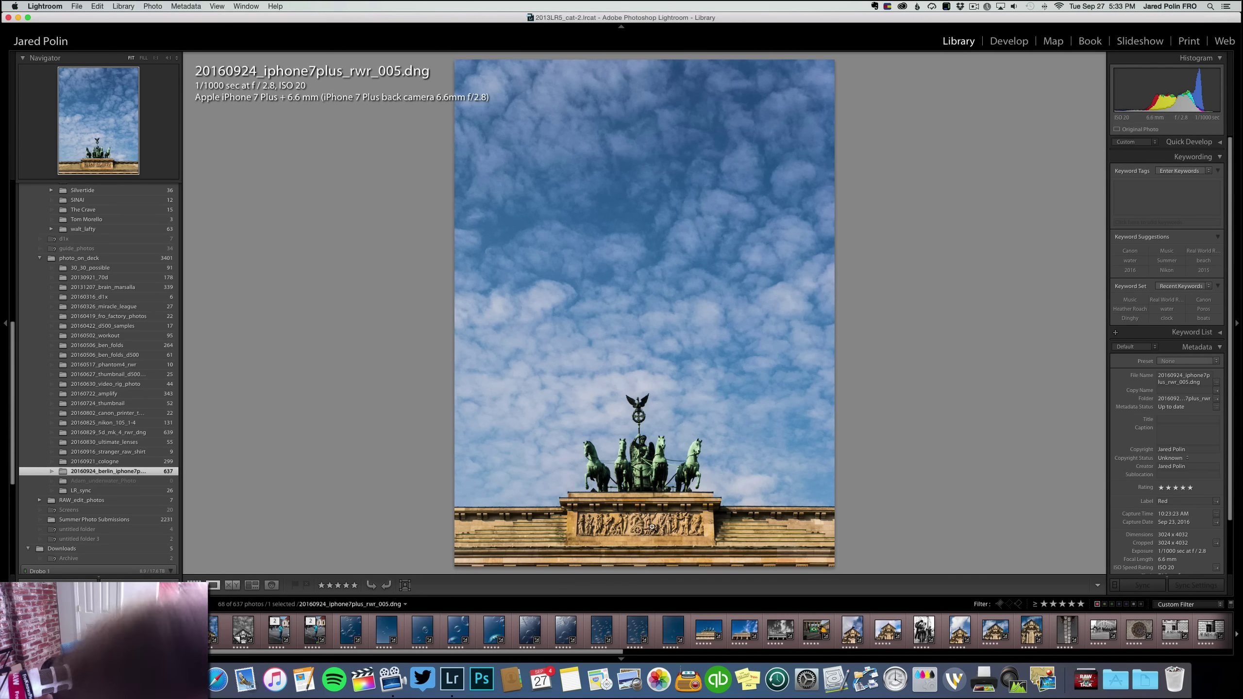
key(Left)
key(Left)
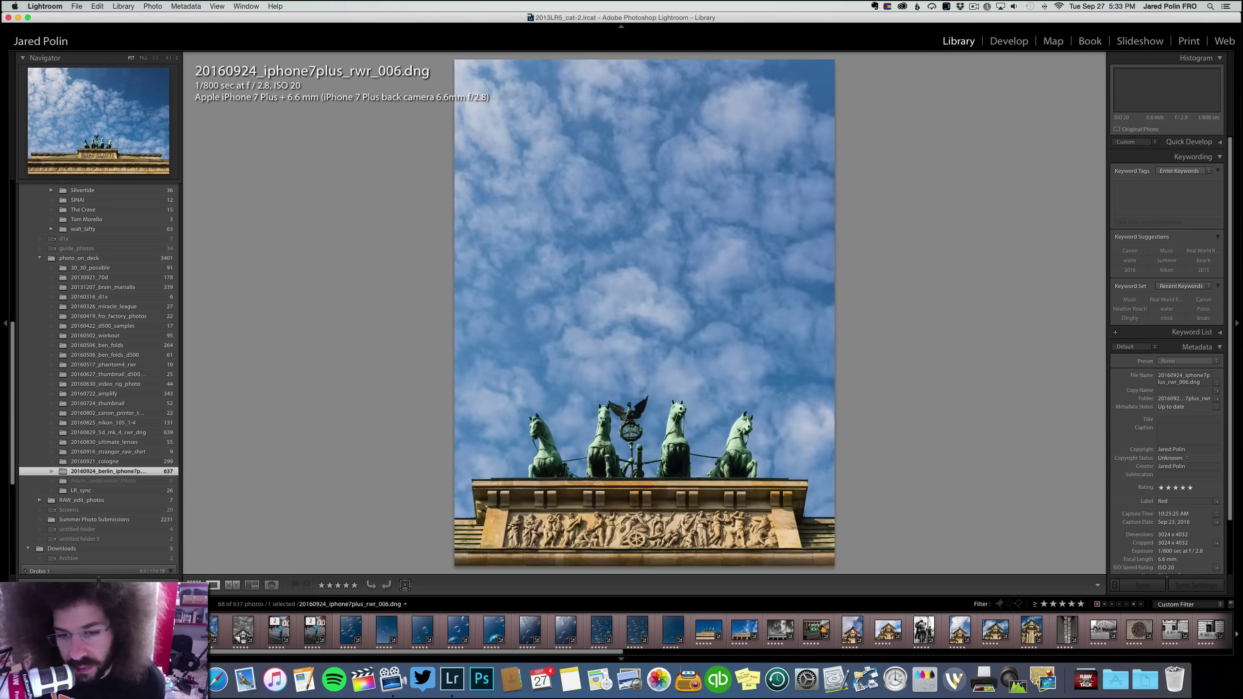
click(279, 629)
click(243, 629)
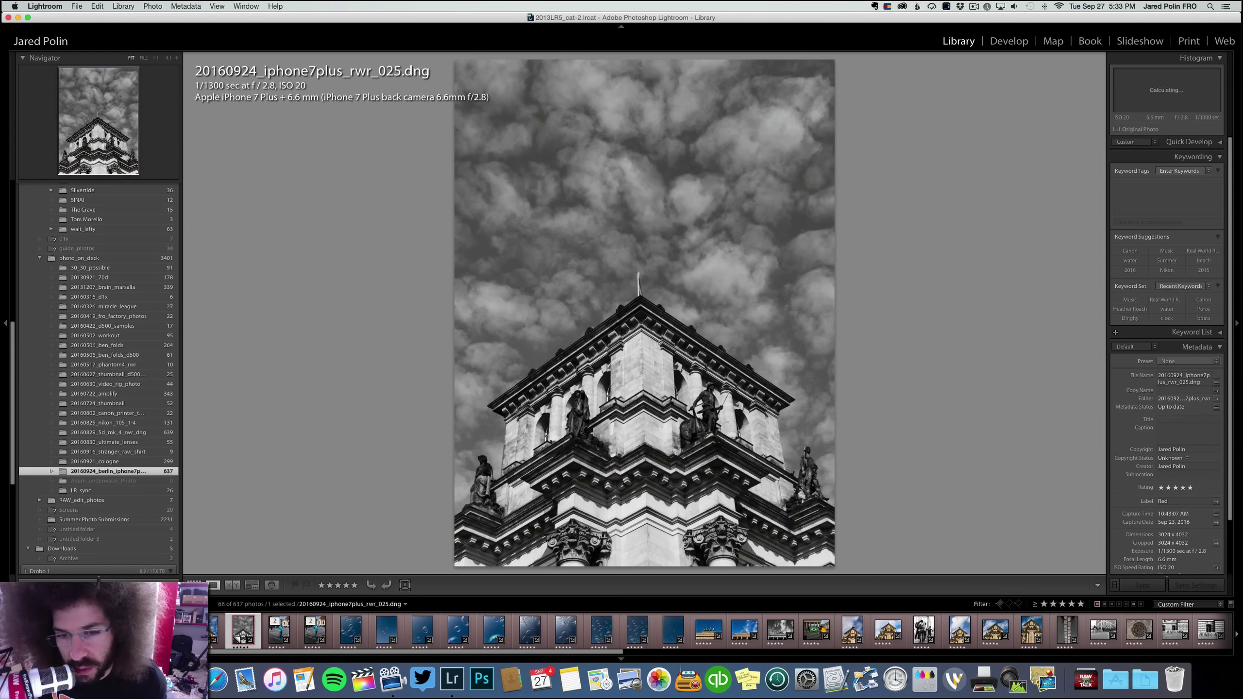
key(Right)
key(Right)
key(Right)
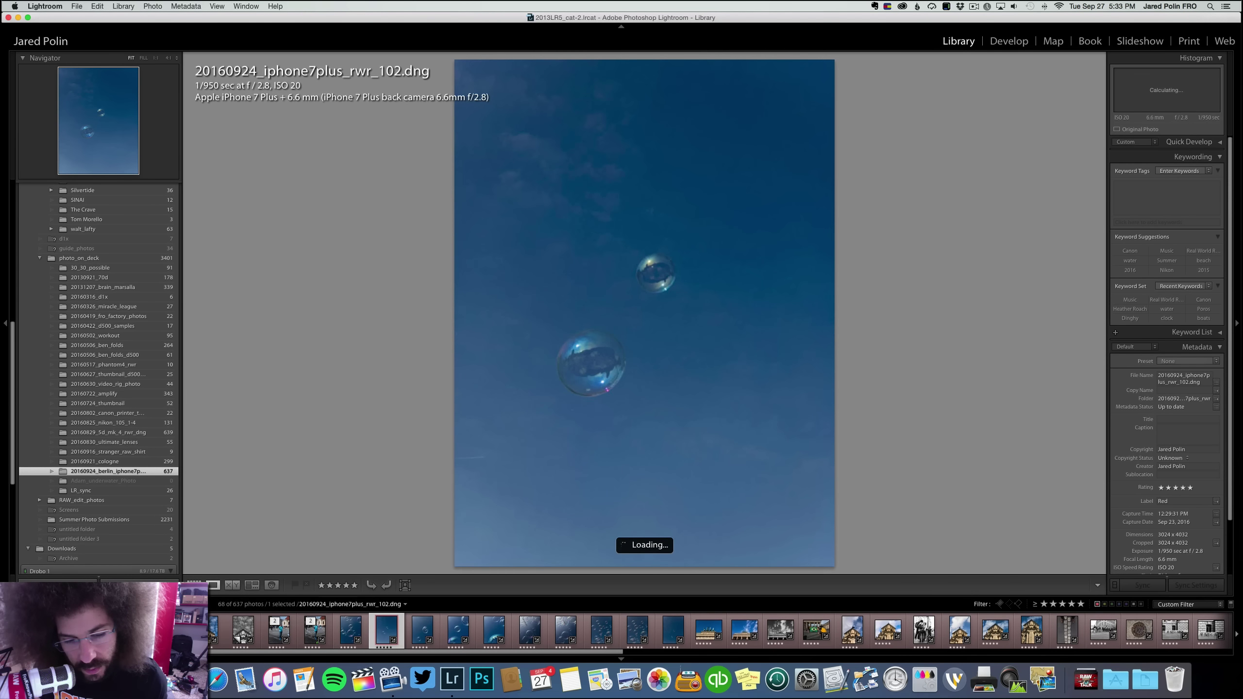
Undo an accidental yellow label on bubble photo 102 and keep reviewing the filtered photos
key(8)
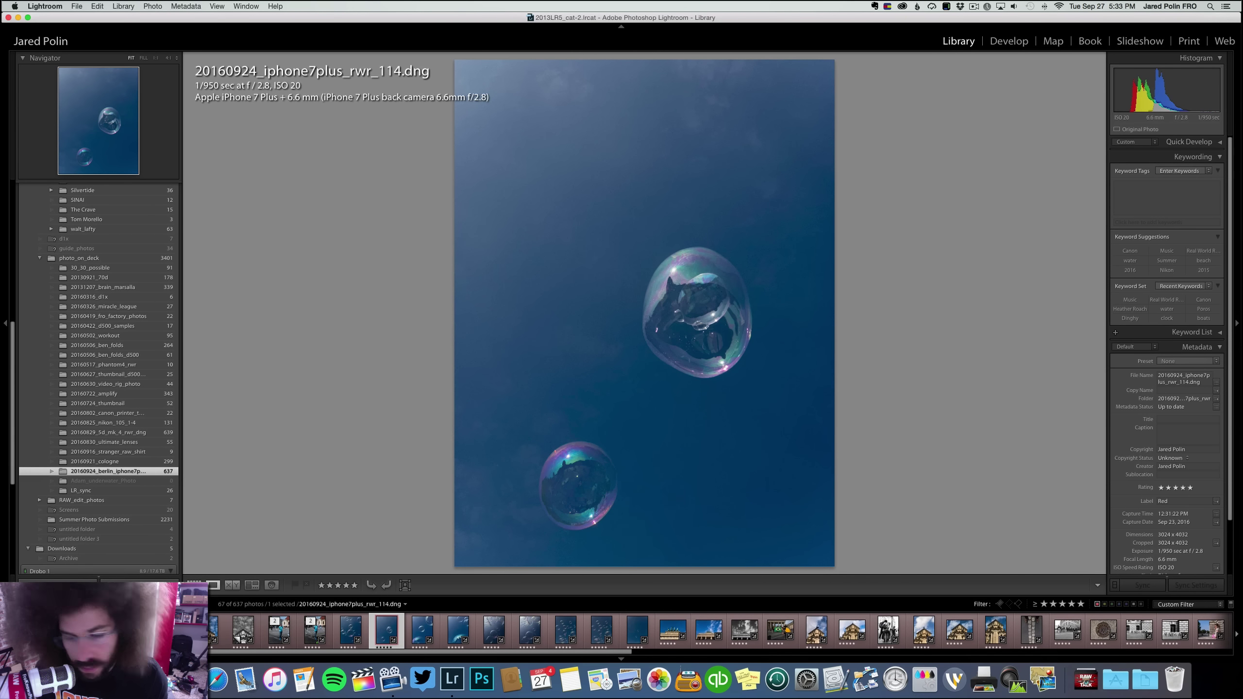
key(super+z)
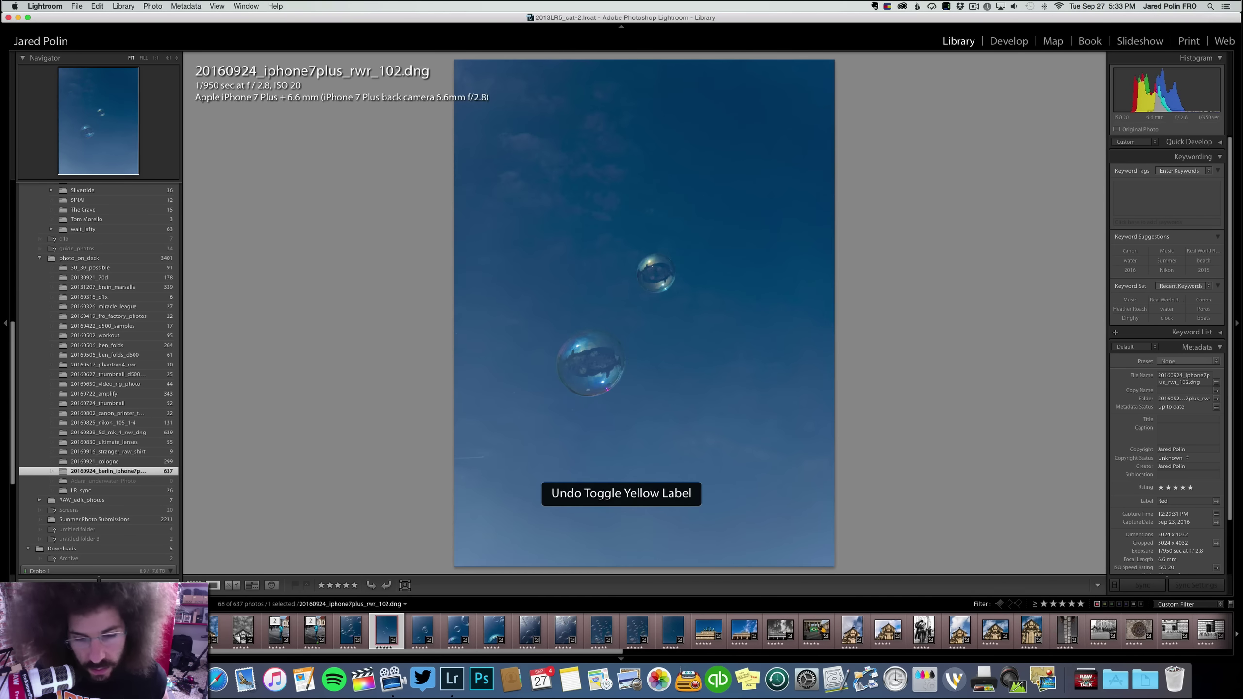
key(Right)
key(Right)
key(Right)
key(Right)
key(Right)
key(Right)
key(Right)
key(Right)
key(Right)
key(Right)
key(Right)
key(Right)
key(Right)
key(Right)
key(Right)
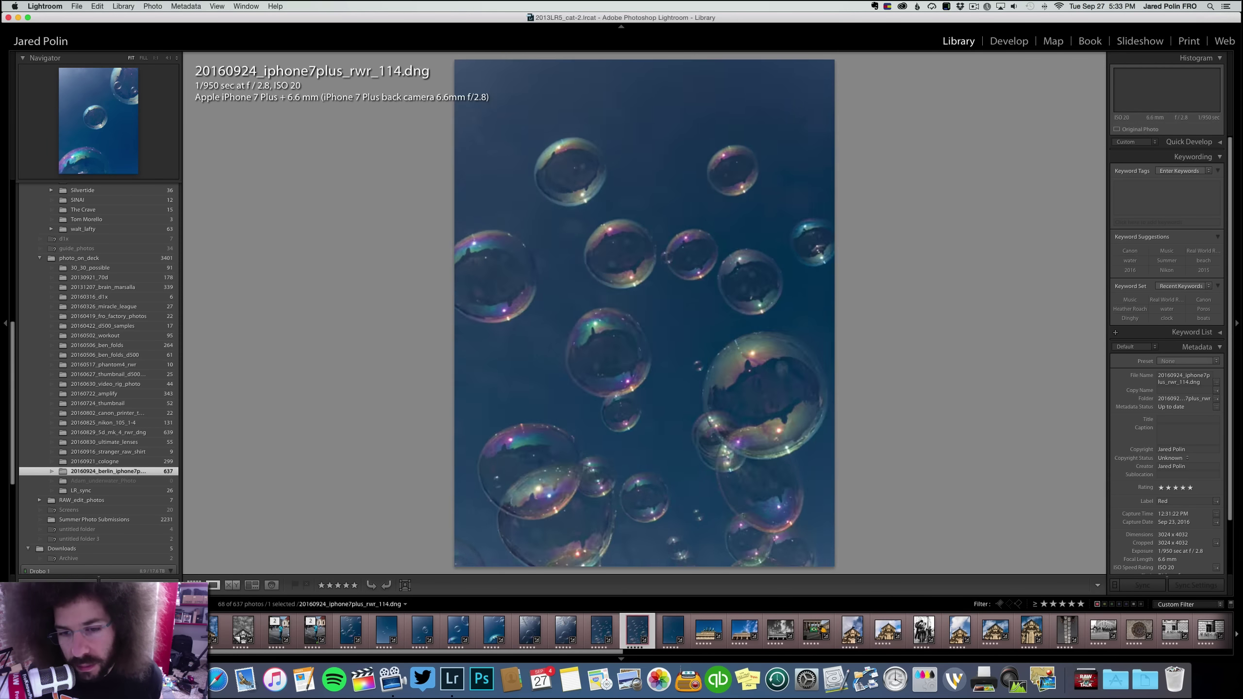
key(Right)
key(Right)
key(Right)
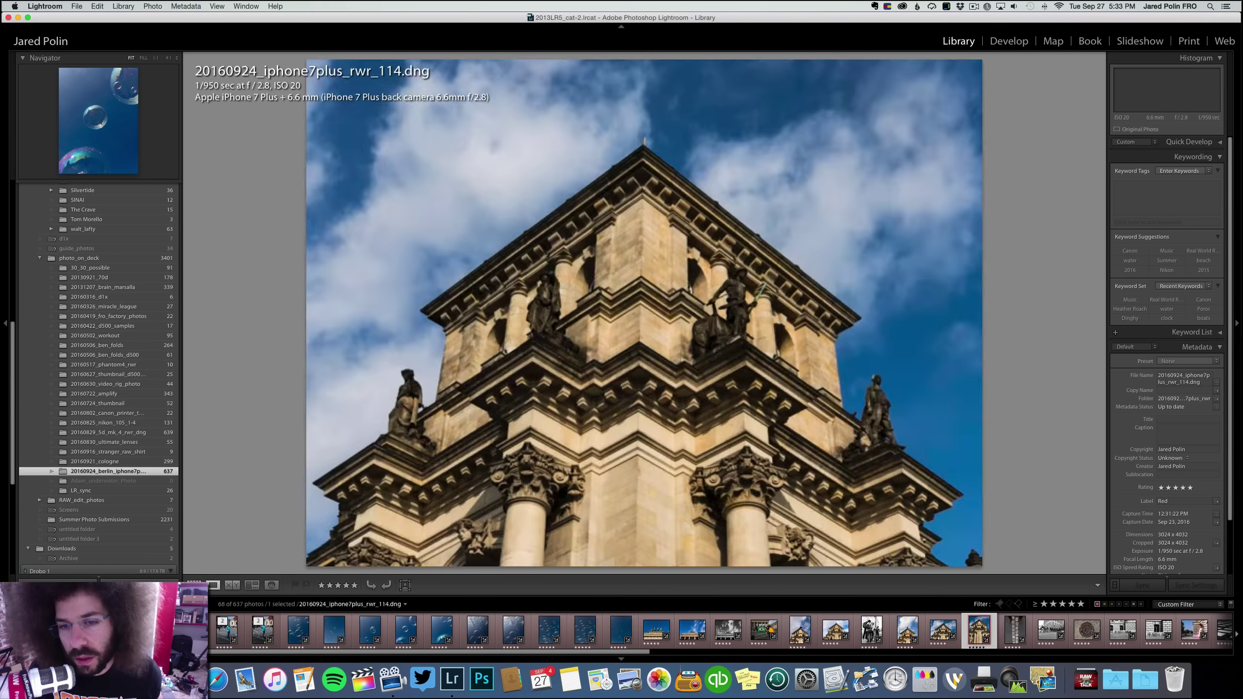
key(Left)
key(Left)
key(Left)
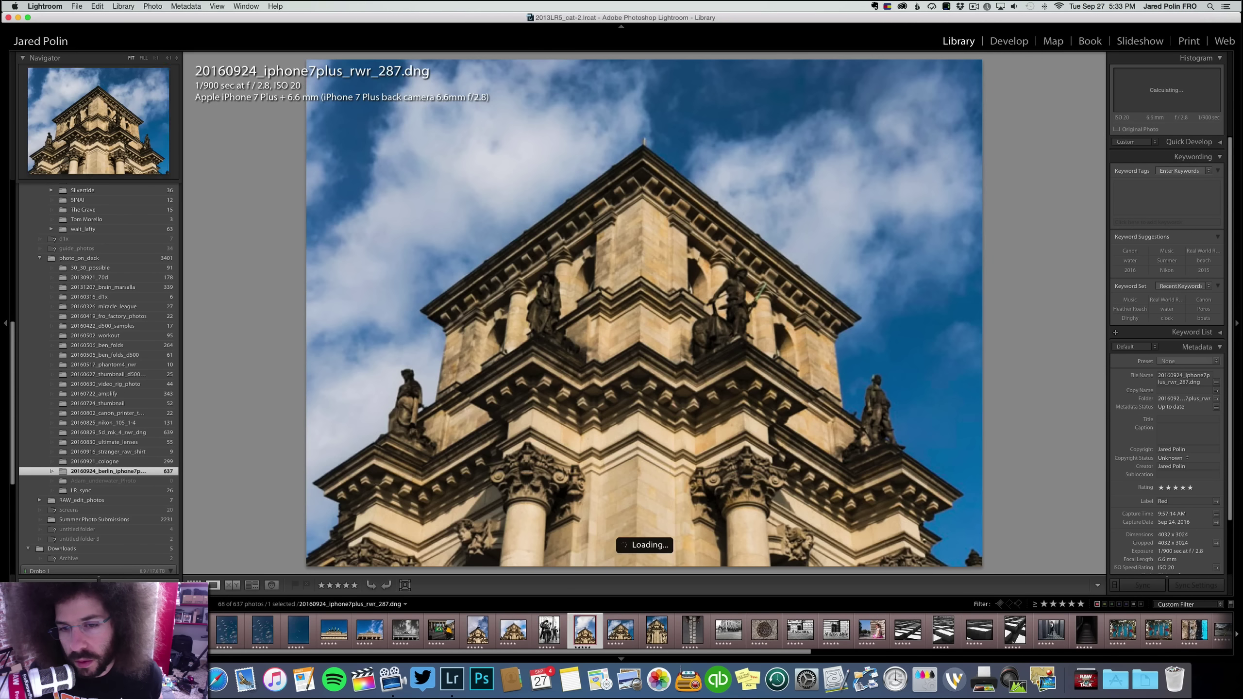